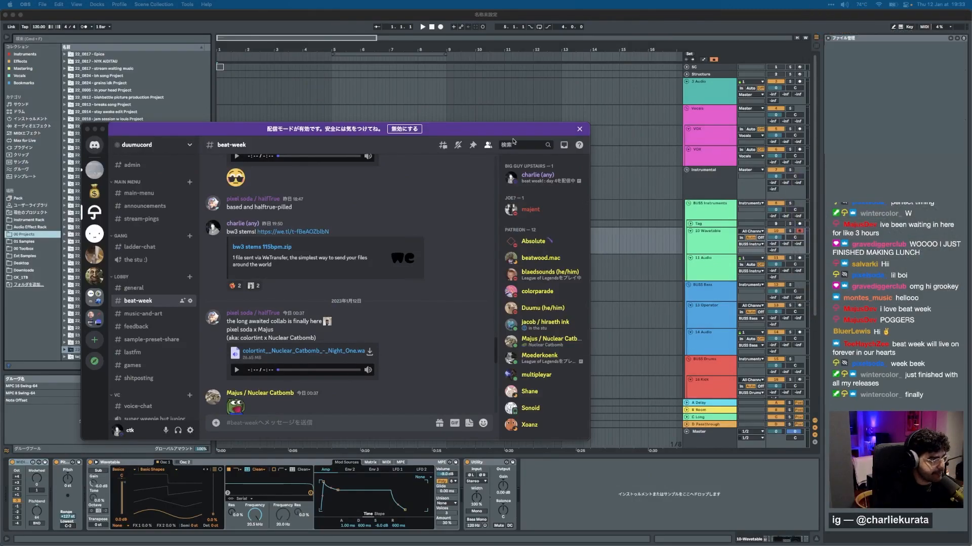
# Reposition the Discord window higher over Ableton Live and find the colortint x Nuclear Catbomb submission in the beat-week channel.
pyautogui.moveTo(509, 130); pyautogui.dragTo(589, 94)
pyautogui.moveTo(670, 86); pyautogui.dragTo(737, 51)
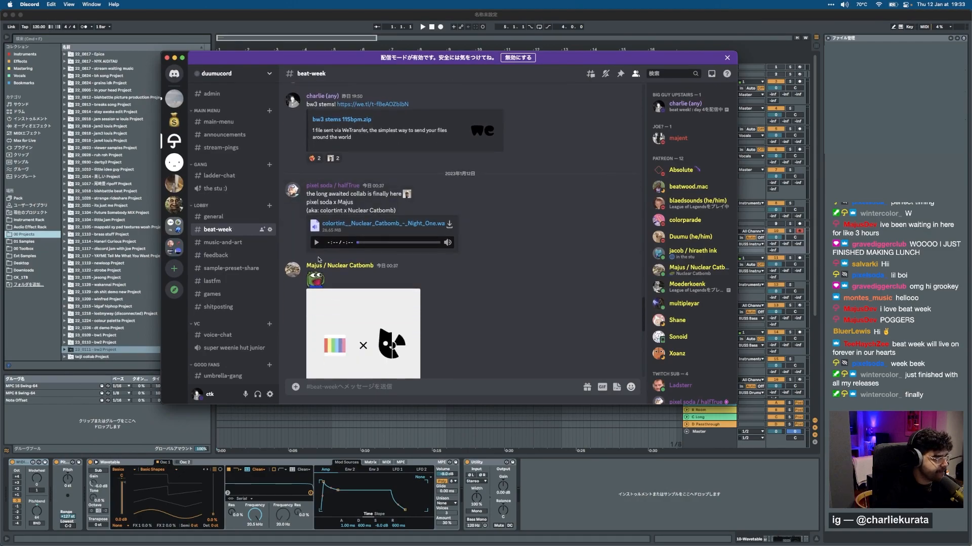
pyautogui.scroll(-3, 489, 301)
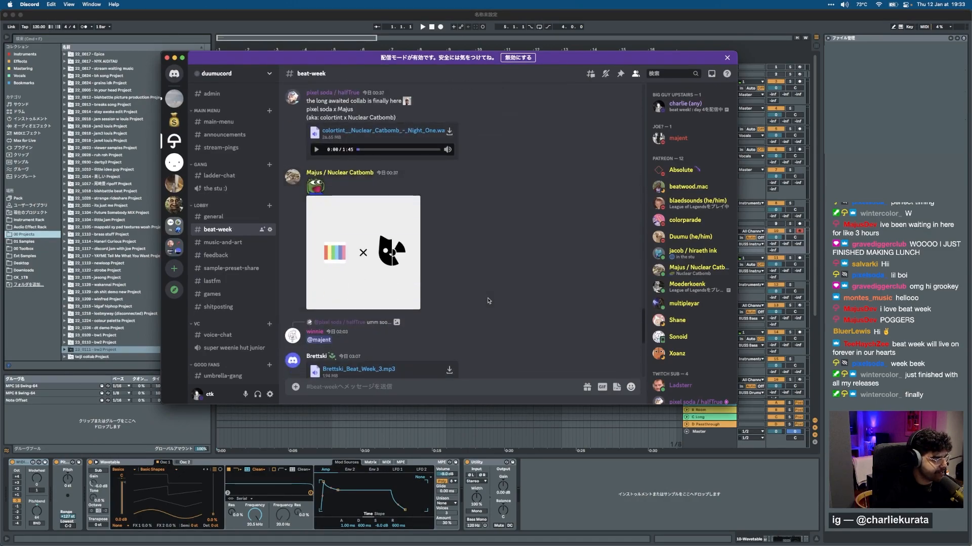
pyautogui.scroll(-2, 489, 300)
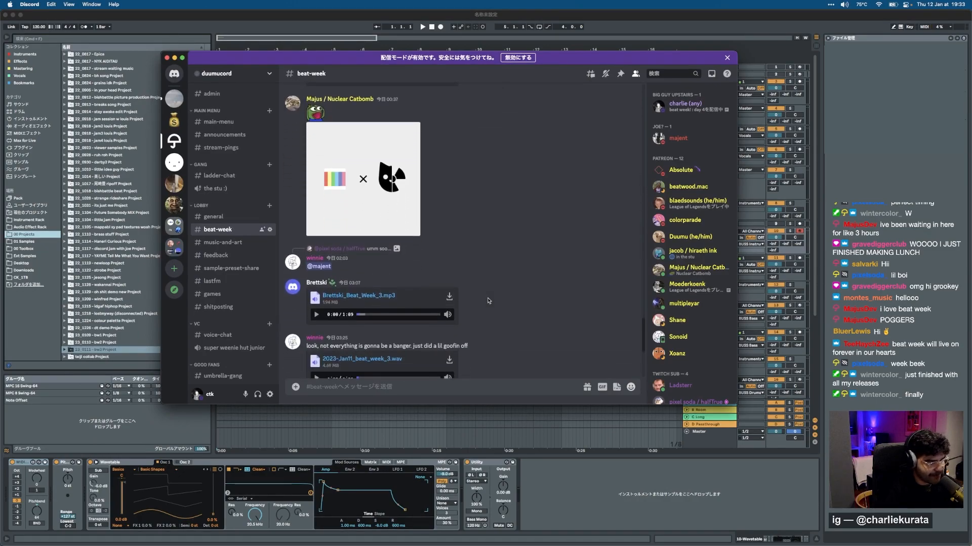
pyautogui.scroll(1, 471, 241)
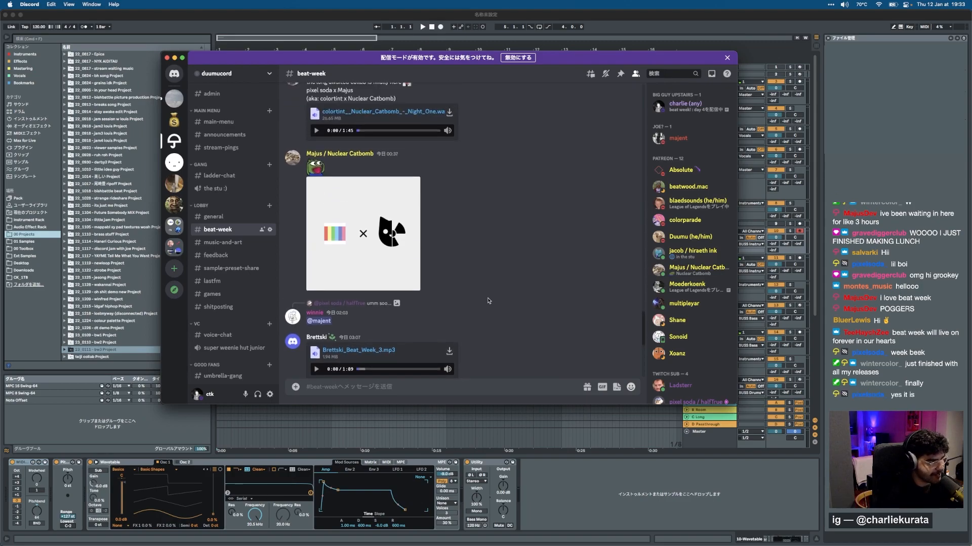
pyautogui.scroll(4, 472, 242)
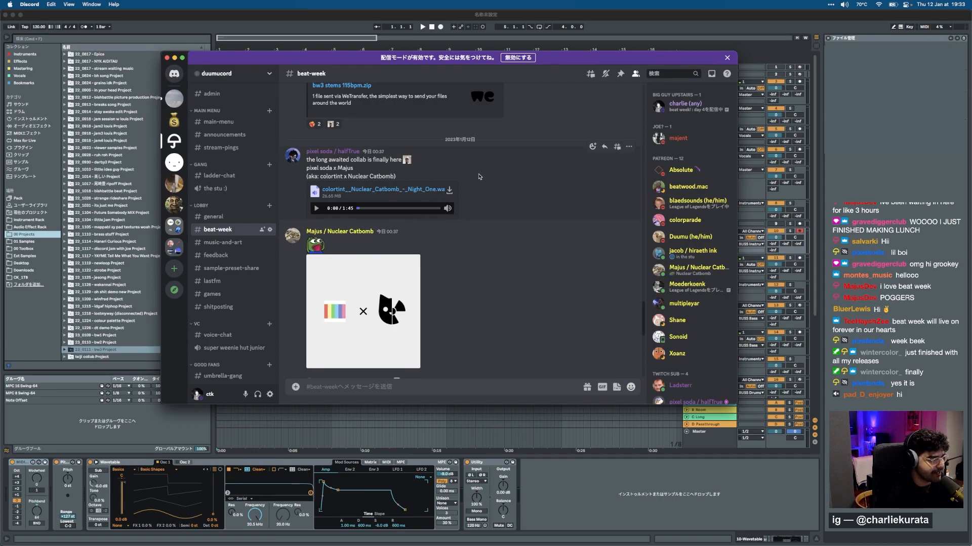
# Open SoundSource and adjust Discord's application audio, closing the sound controls when done.
pyautogui.click(844, 4)
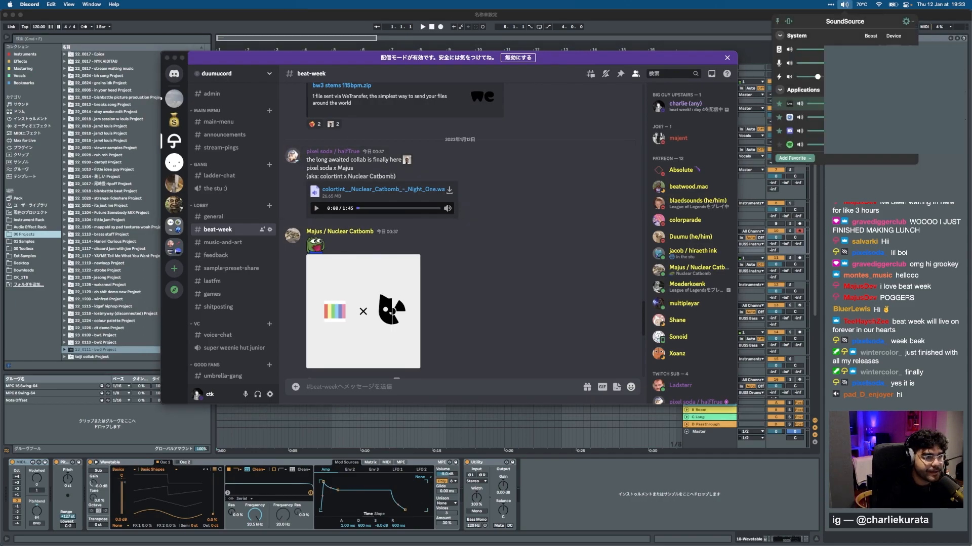
pyautogui.click(809, 130)
pyautogui.click(783, 146)
pyautogui.click(783, 161)
pyautogui.click(559, 197)
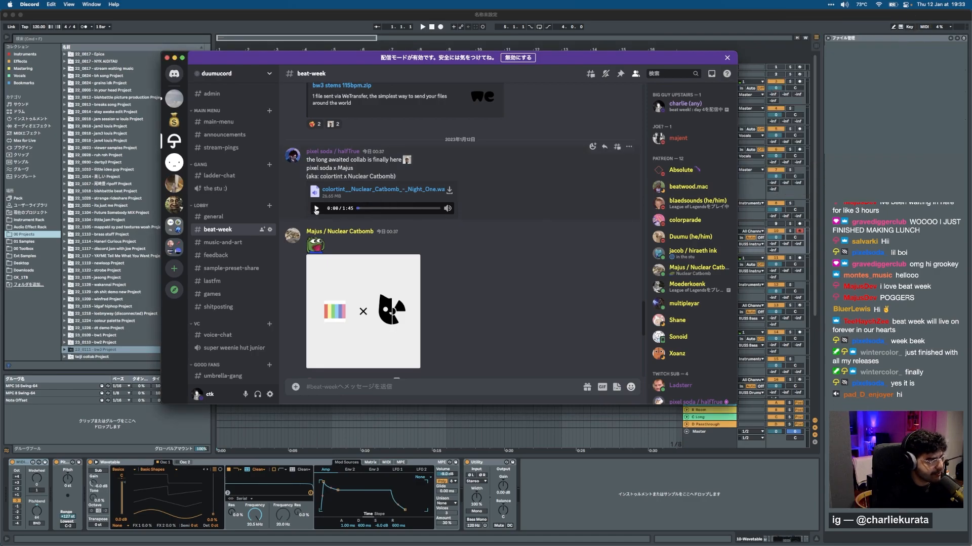
# Listen to the colortint__Nuclear_Catbomb_-_Night_One submission, pausing briefly near the start and stopping playback just before its end.
pyautogui.click(317, 208)
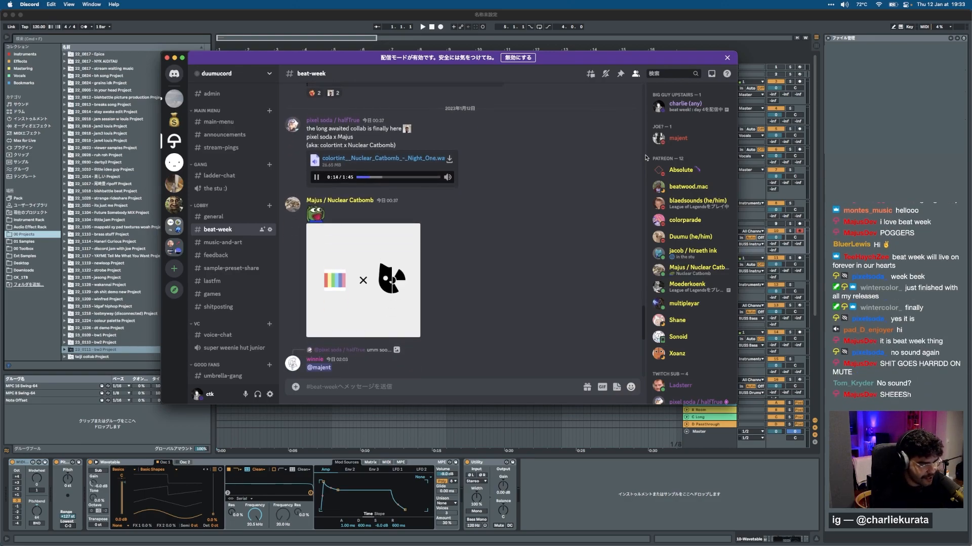
pyautogui.click(316, 177)
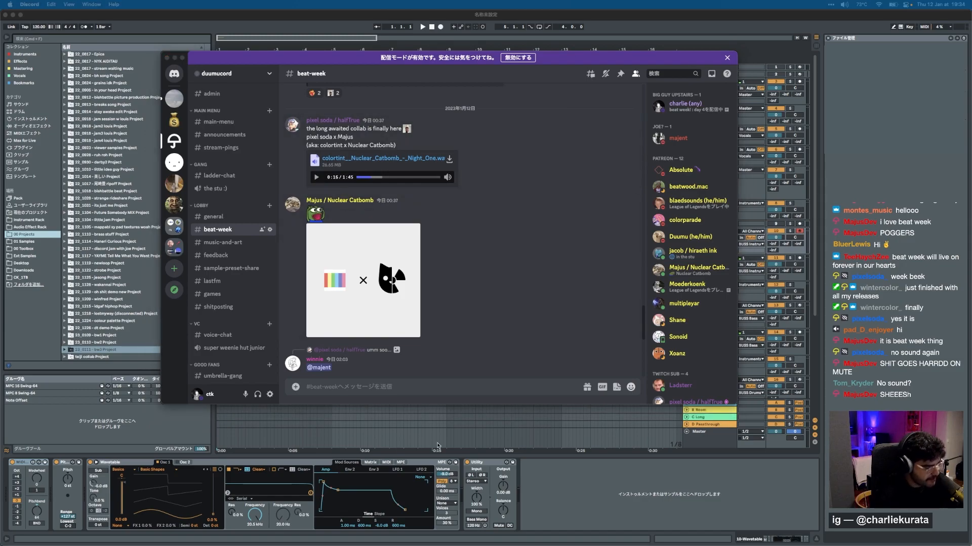
pyautogui.click(317, 177)
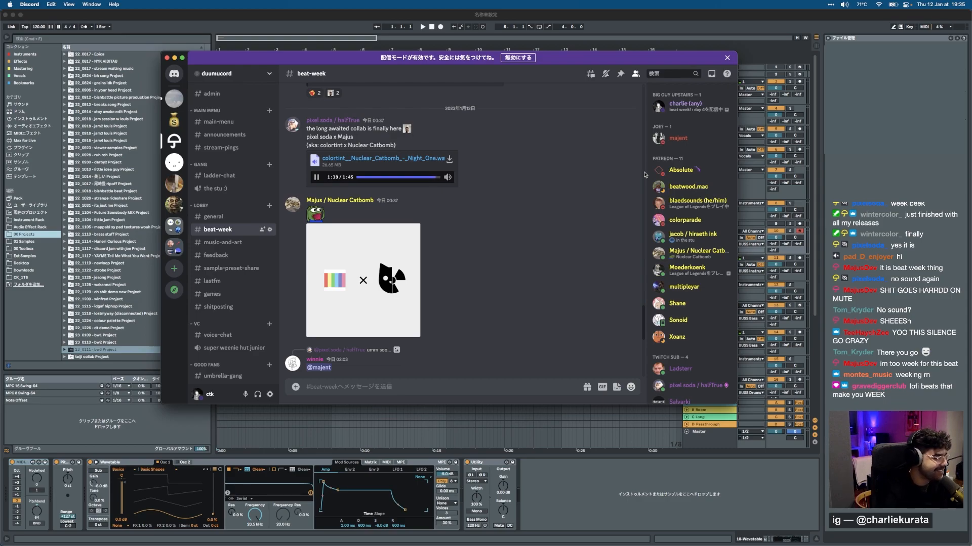
pyautogui.click(317, 178)
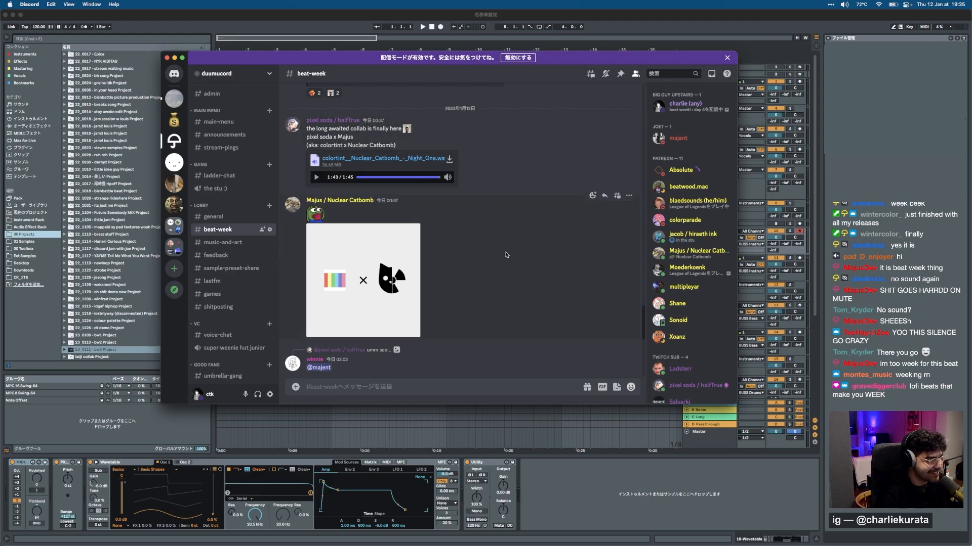
# Check the neighbouring beat-week posts and play Brettski_Beat_Week_3.mp3.
pyautogui.scroll(-2, 456, 228)
pyautogui.scroll(-1, 507, 255)
pyautogui.scroll(-1, 507, 254)
pyautogui.scroll(2, 385, 243)
pyautogui.click(380, 237)
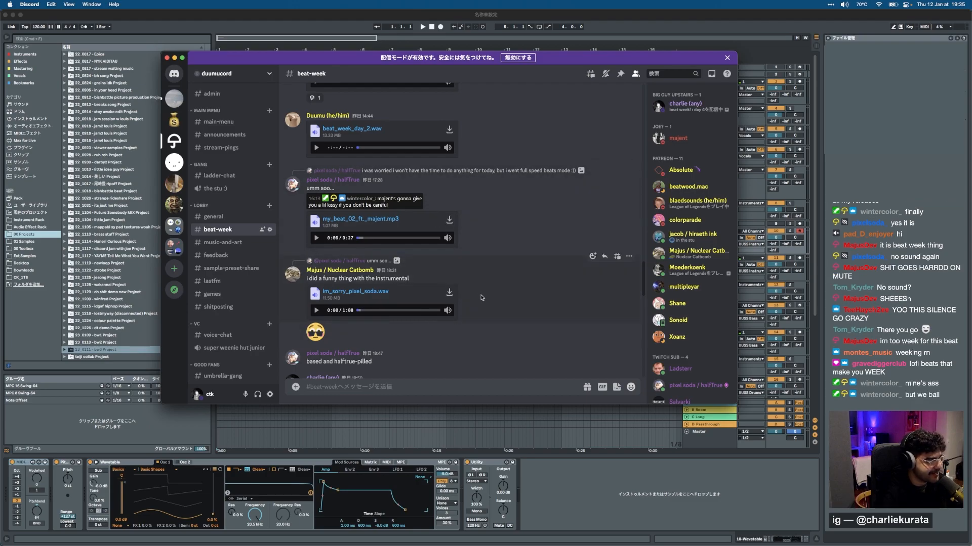
pyautogui.scroll(-5, 480, 296)
pyautogui.scroll(-6, 481, 298)
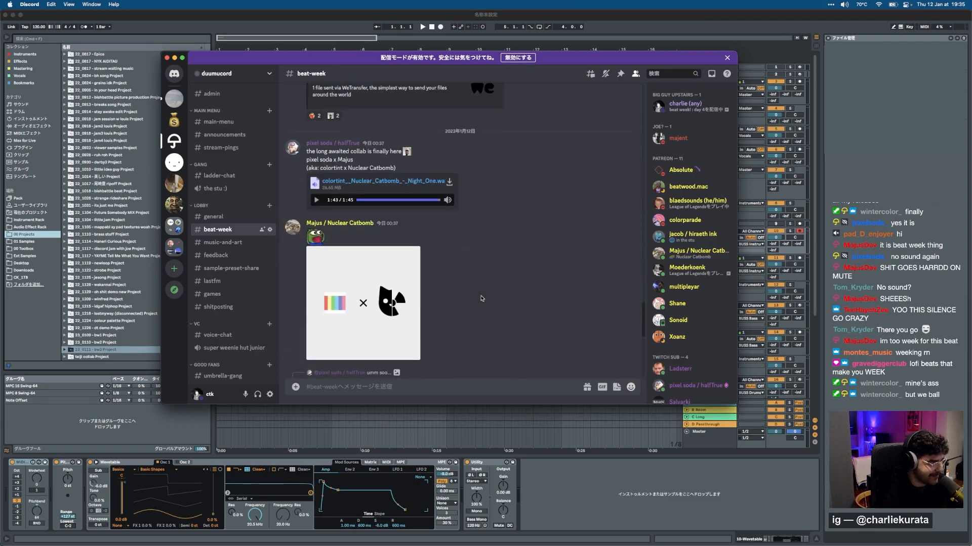
pyautogui.click(317, 286)
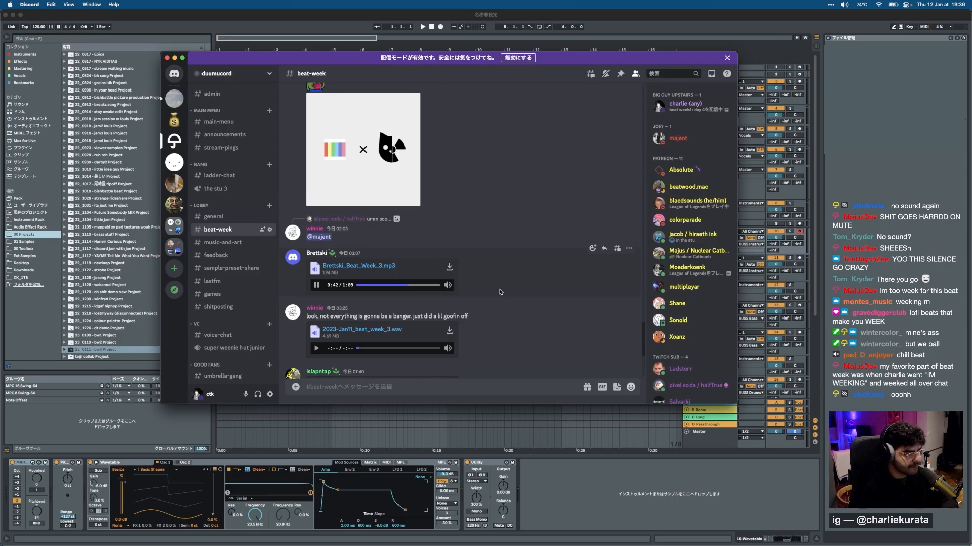
# Listen to the remaining beat-week submissions in order, from 2023-Jan11_beat_week_3.wav to beet_week-3_lg.mp3.
pyautogui.scroll(-5, 500, 292)
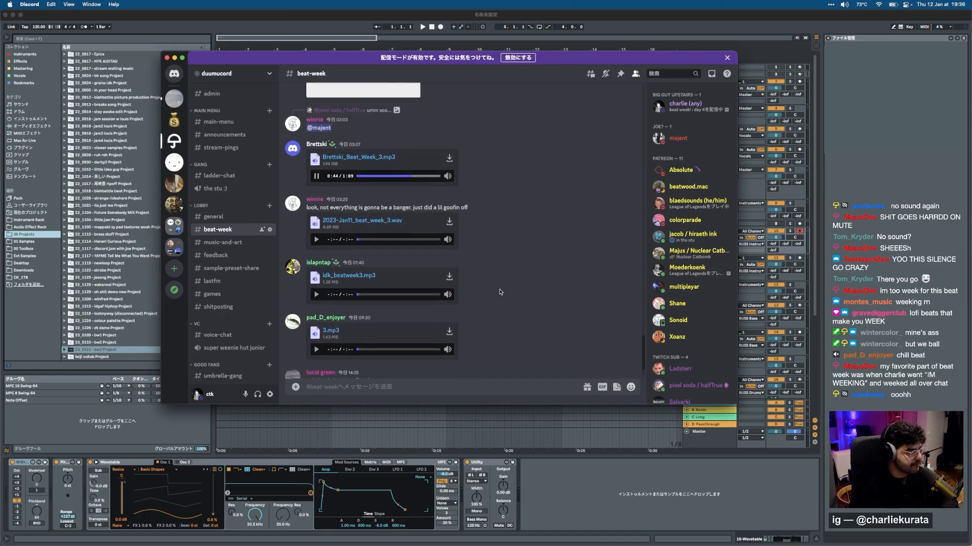
pyautogui.scroll(-1, 500, 292)
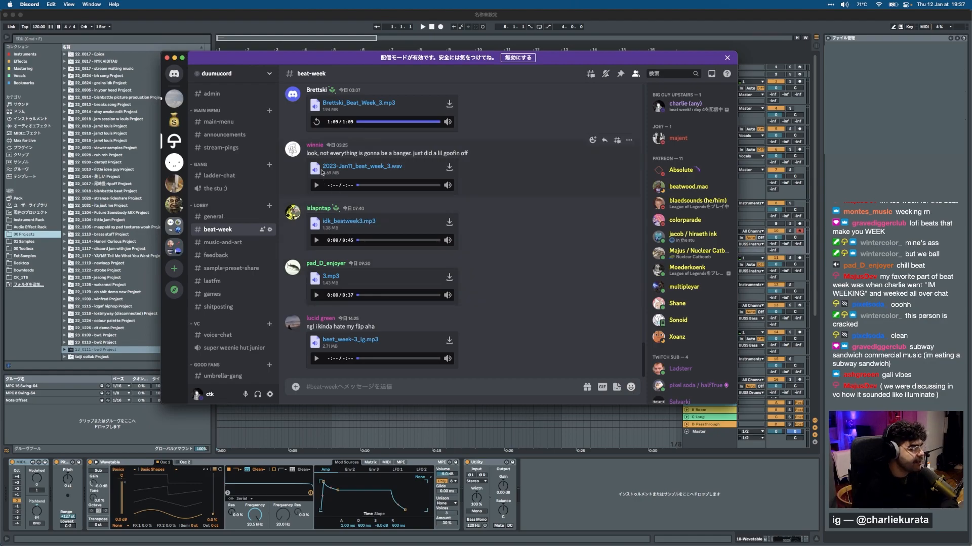
pyautogui.click(316, 186)
pyautogui.moveTo(447, 185)
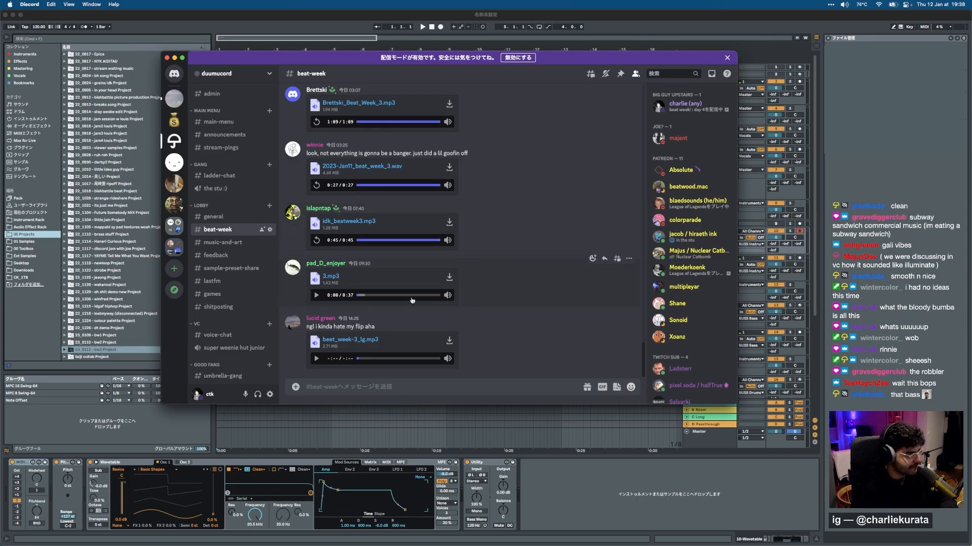
pyautogui.click(317, 296)
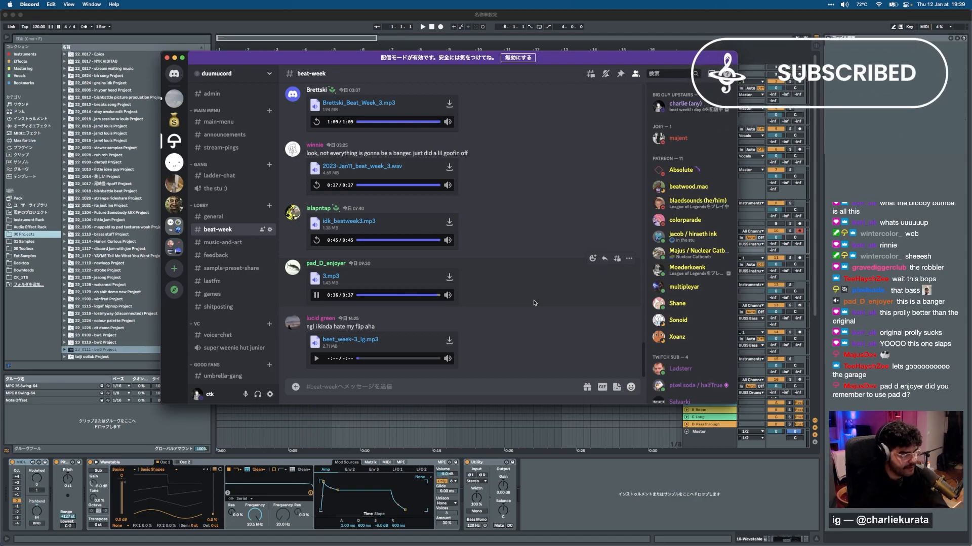
pyautogui.click(317, 360)
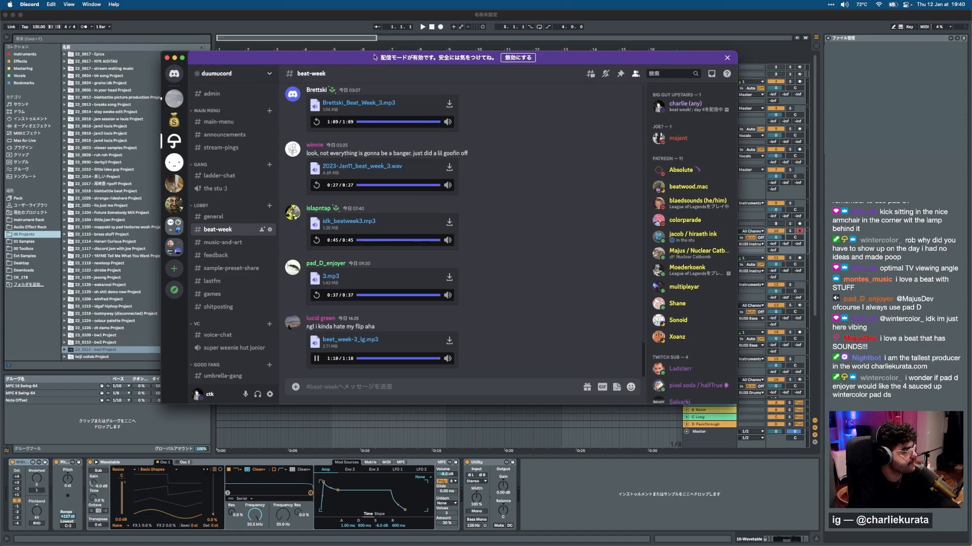
# Hide Discord to return to Ableton Live and show the contents of the 01 Samples folder.
pyautogui.moveTo(359, 59); pyautogui.dragTo(358, 66)
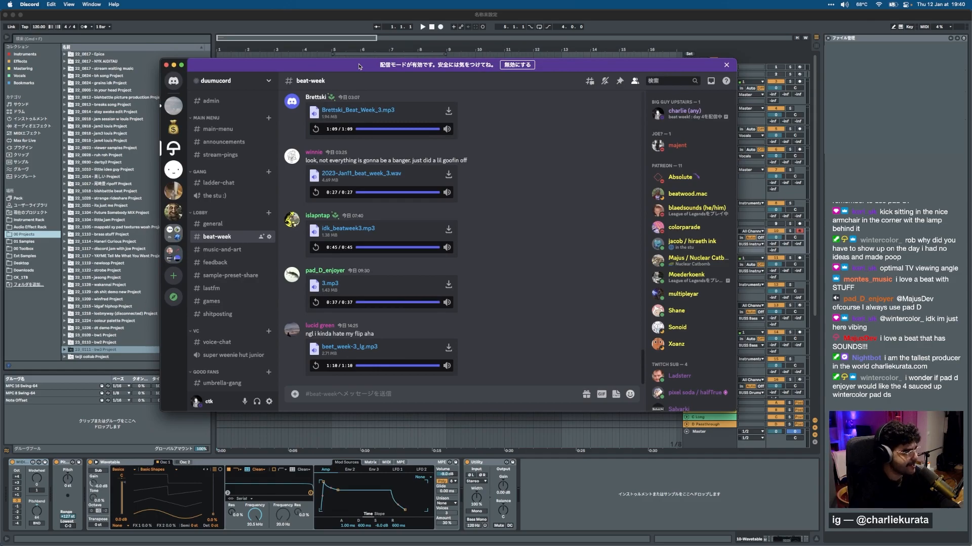
pyautogui.press('super+h')
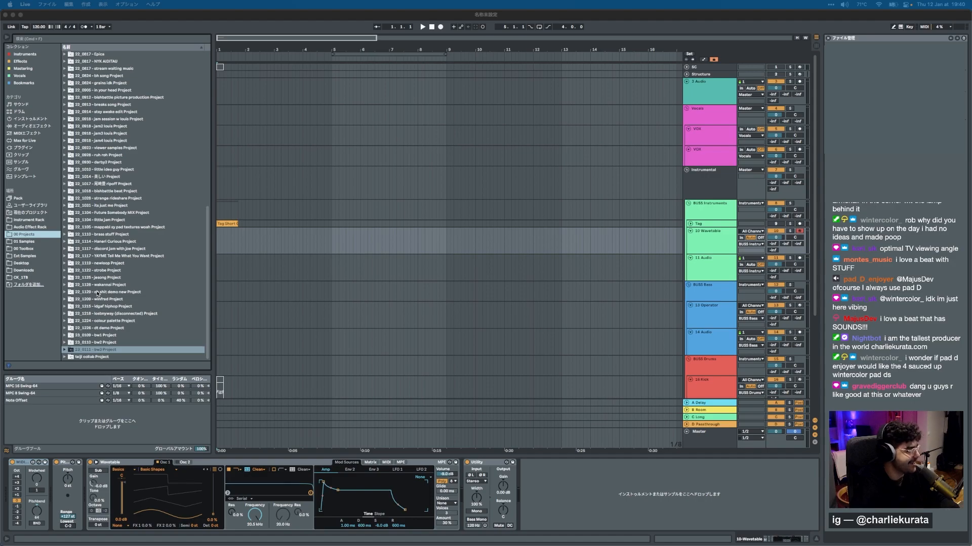
pyautogui.click(25, 243)
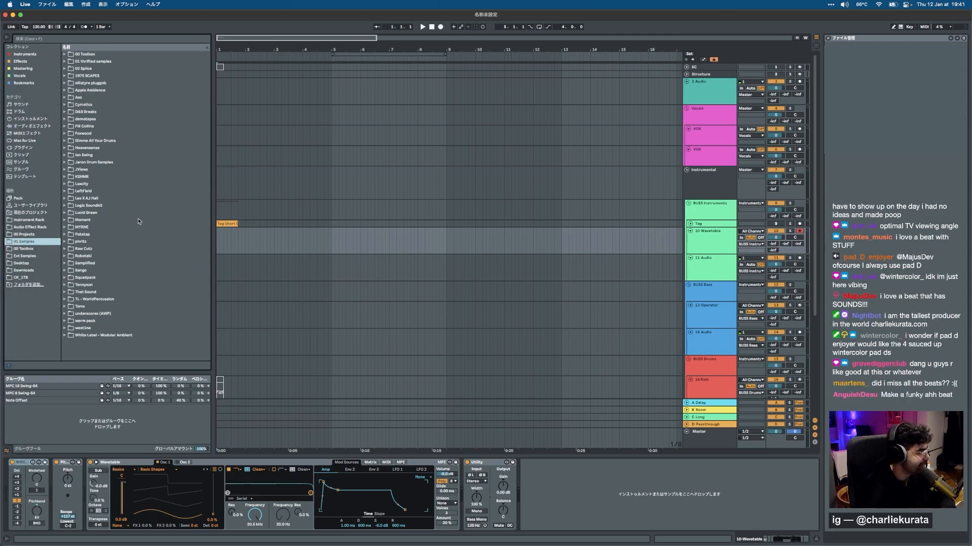
# Look through the sample pack folders in 01 Samples for source material and check inside Lucid Green.
pyautogui.click(74, 172)
pyautogui.press('Down')
pyautogui.press('Down')
pyautogui.press('Down')
pyautogui.press('Down')
pyautogui.press('Down')
pyautogui.press('Down')
pyautogui.press('Down')
pyautogui.press('Down')
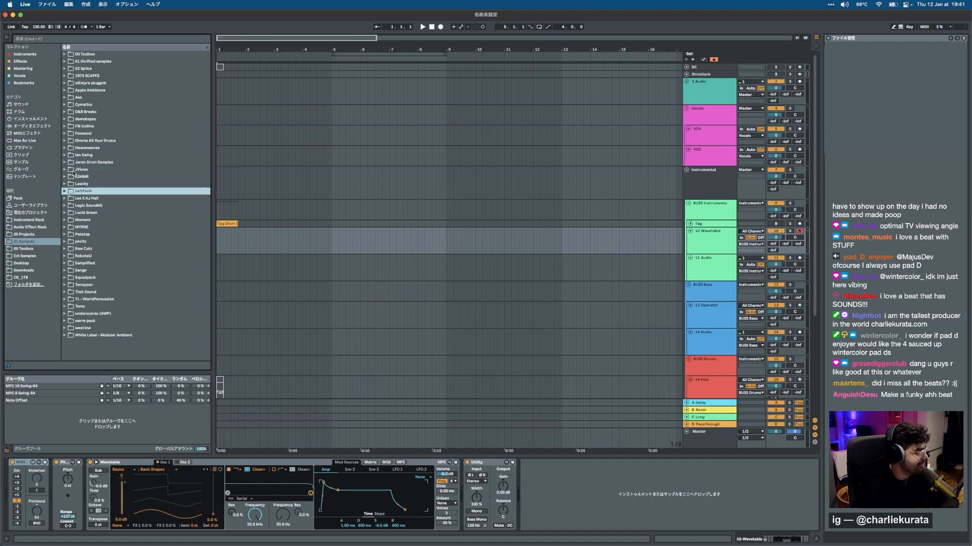
pyautogui.press('Down')
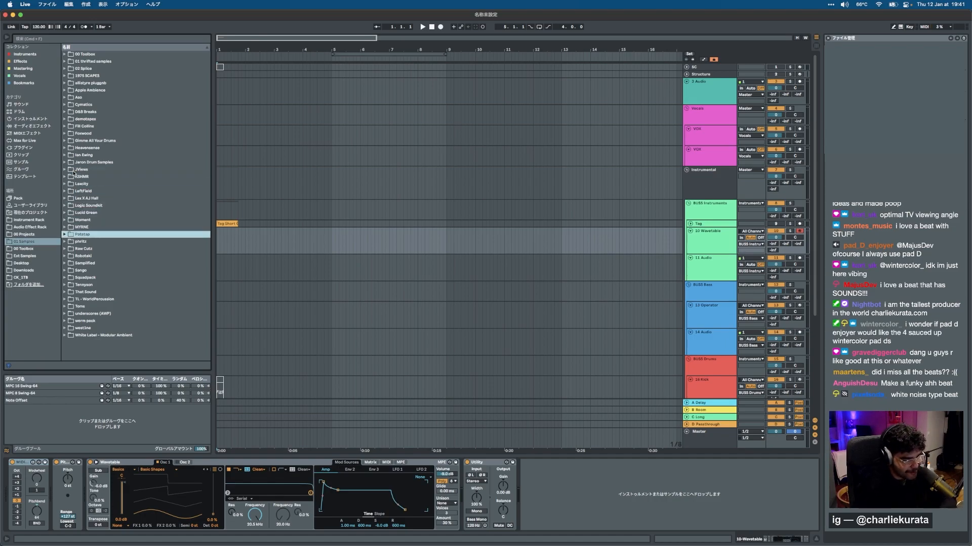
pyautogui.press('Down')
pyautogui.press('Down')
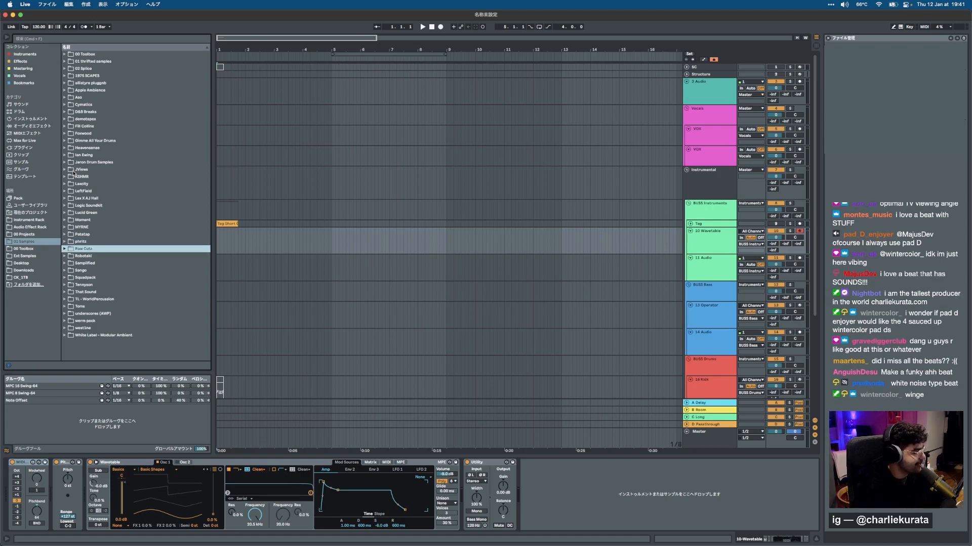
pyautogui.press('Down')
pyautogui.press('Down')
pyautogui.press('Down')
pyautogui.press('Down')
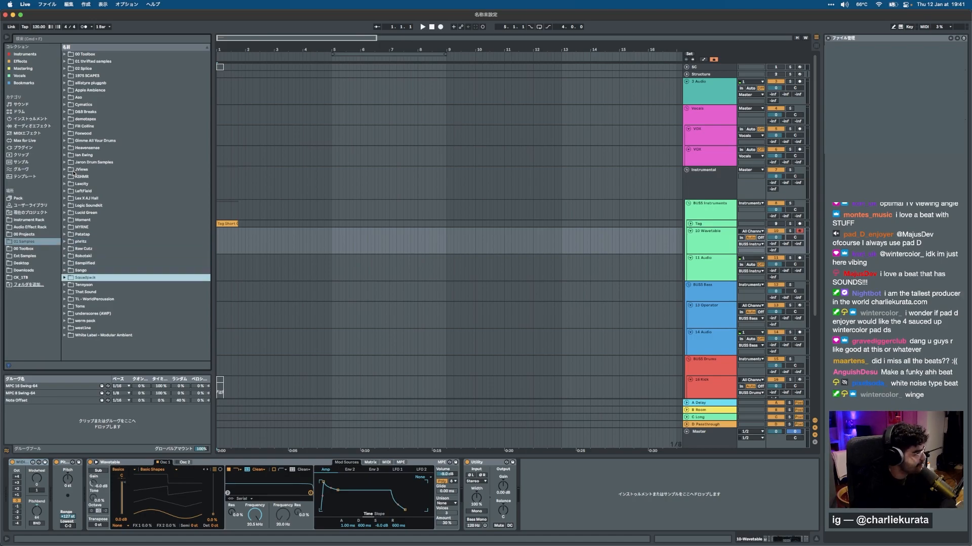
pyautogui.press('Down')
pyautogui.press('Up')
pyautogui.press('Up')
pyautogui.press('Up')
pyautogui.press('Up')
pyautogui.press('Up')
pyautogui.press('Up')
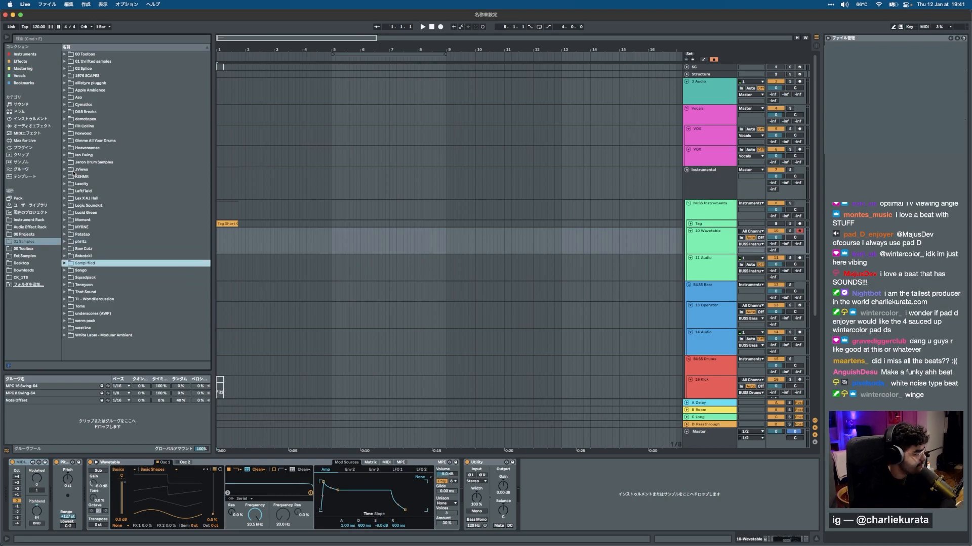
pyautogui.press('Up')
pyautogui.press('Up')
pyautogui.press('Up')
pyautogui.press('Up')
pyautogui.press('Up')
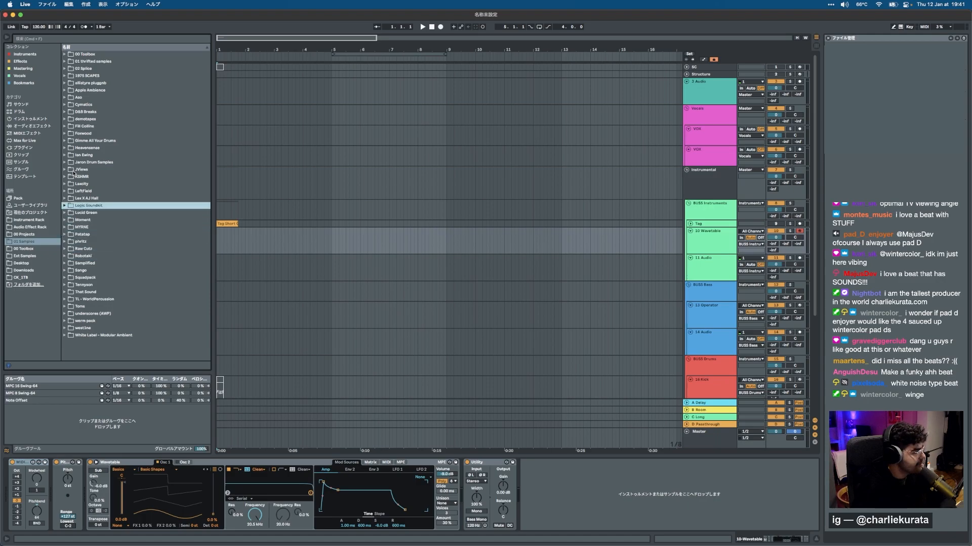
pyautogui.press('Down')
pyautogui.press('Right')
pyautogui.press('Left')
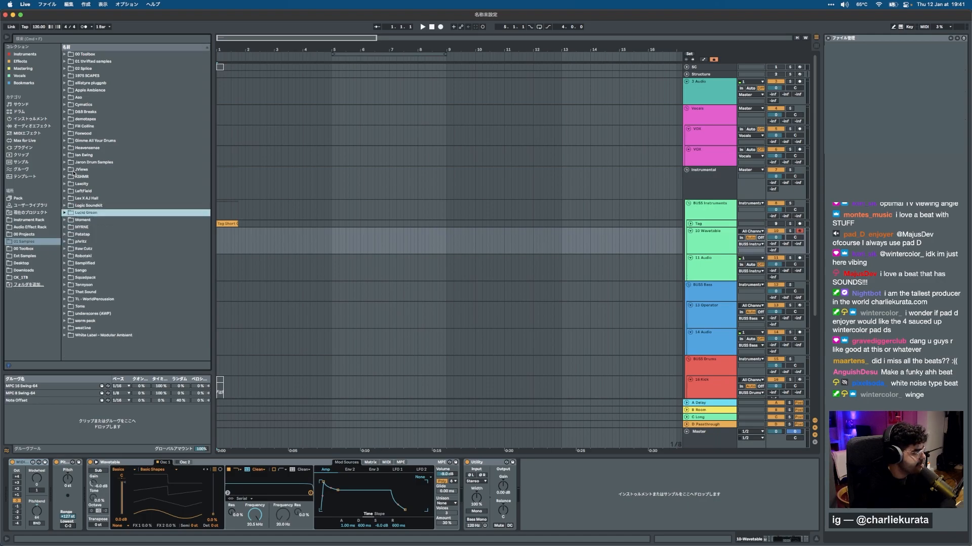
# Examine the rest of the sample packs, the Downloads folder and the CK_1TB drive for sample material.
pyautogui.press('Down')
pyautogui.press('Down')
pyautogui.press('Down')
pyautogui.press('Down')
pyautogui.press('Down')
pyautogui.press('Down')
pyautogui.press('Down')
pyautogui.press('Down')
pyautogui.press('Down')
pyautogui.press('Down')
pyautogui.press('Down')
pyautogui.press('Down')
pyautogui.press('Down')
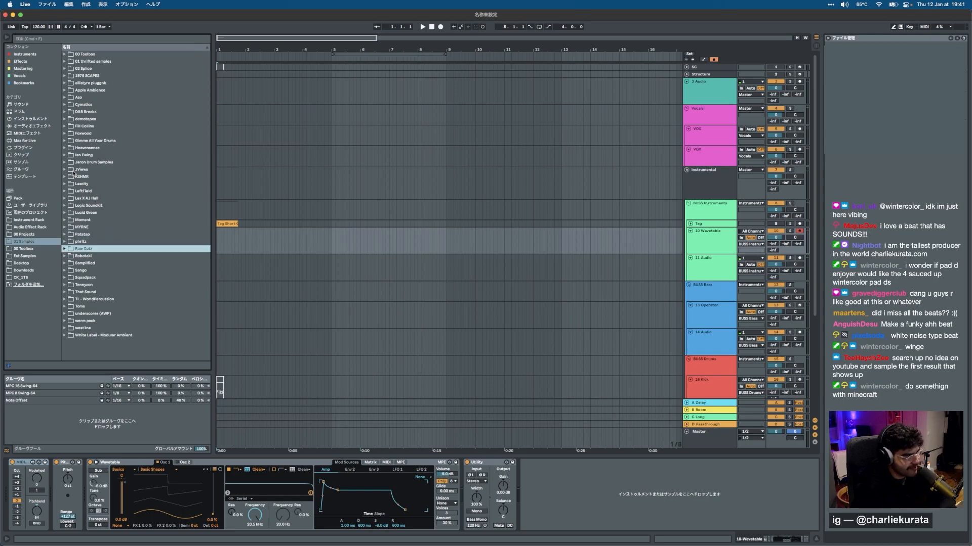
pyautogui.press('Down')
pyautogui.press('Down')
pyautogui.press('Down')
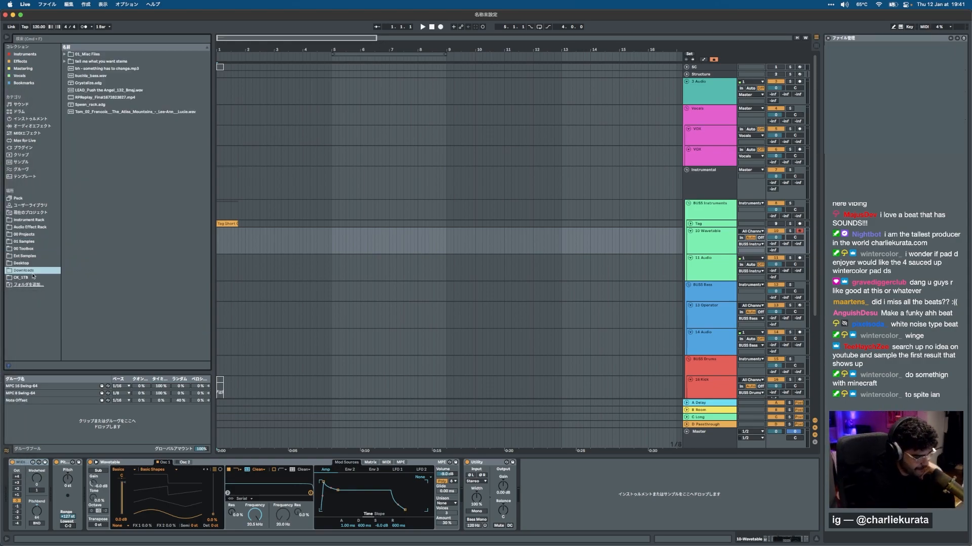
pyautogui.click(36, 278)
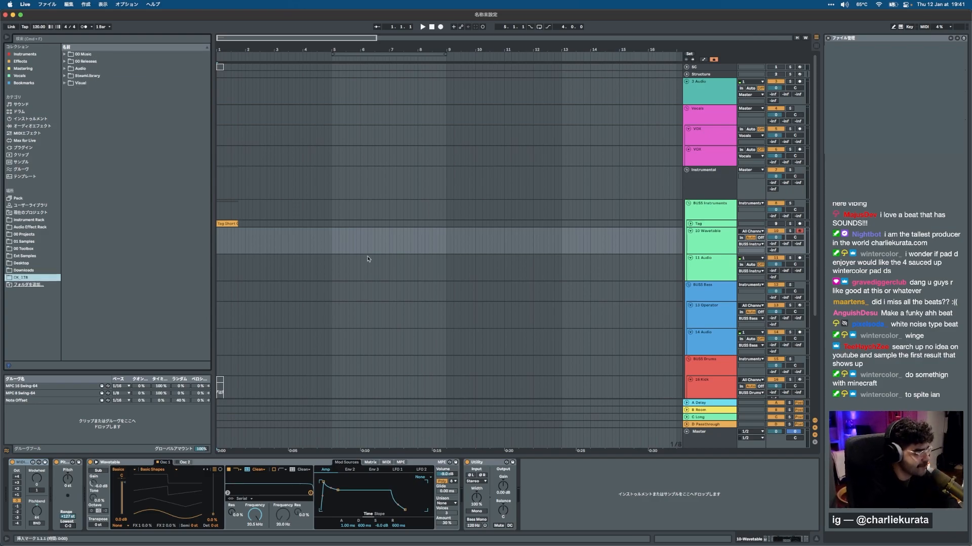
# Switch to Safari and open YouTube.
pyautogui.hotkey('ctrl', 'Left')
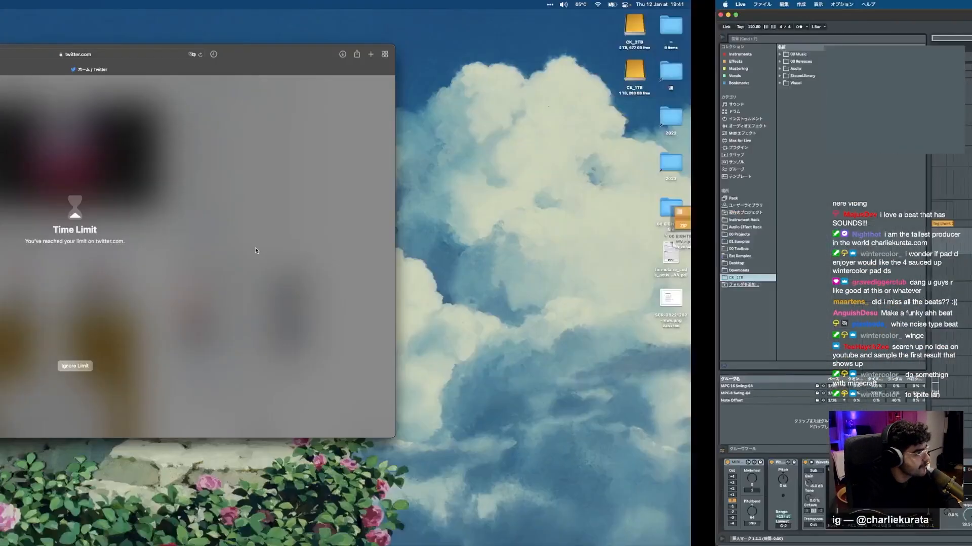
pyautogui.hotkey('ctrl', 'Right')
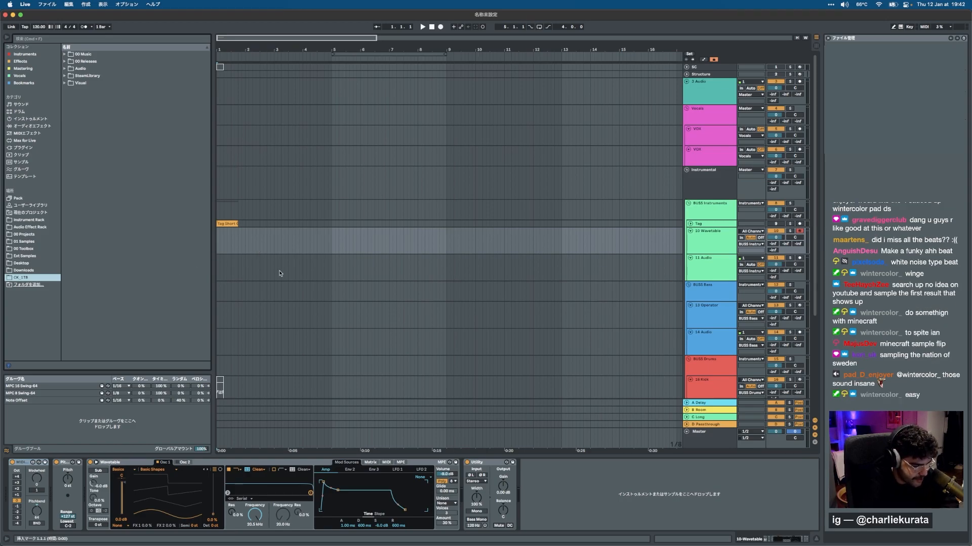
pyautogui.moveTo(2, 273)
pyautogui.click(13, 183)
pyautogui.write('yo')
pyautogui.press('Return')
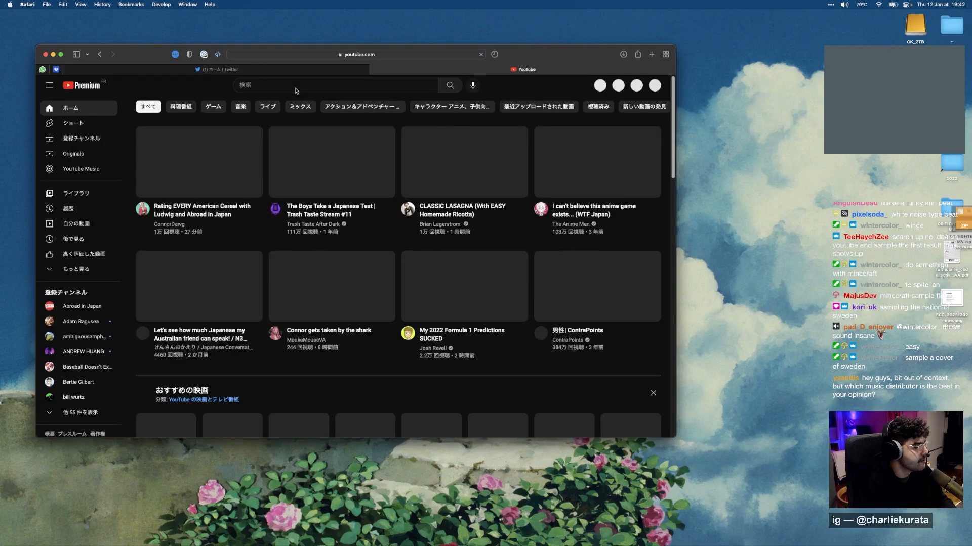
# Search YouTube for "no idea" and filter the results to uploads from the last hour.
pyautogui.click(291, 87)
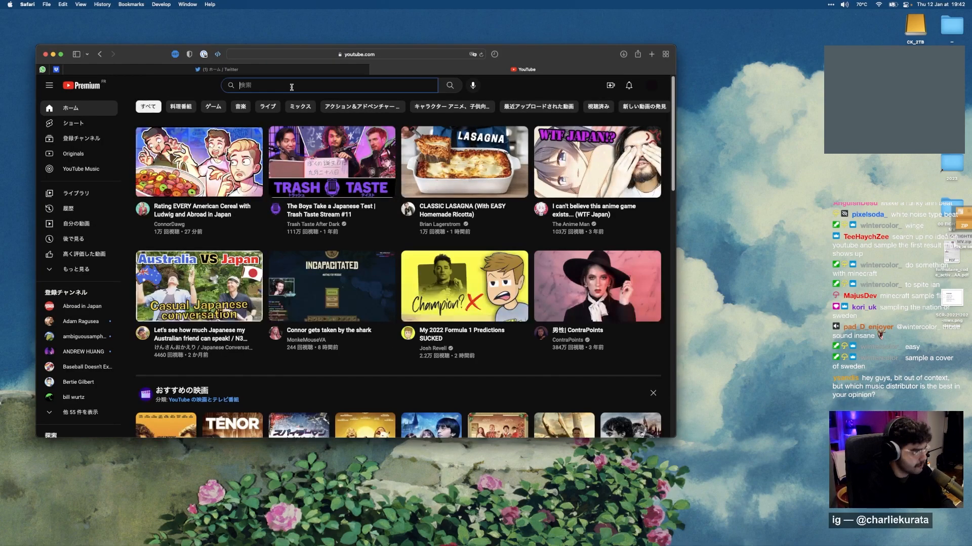
pyautogui.write('no idea')
pyautogui.press('Return')
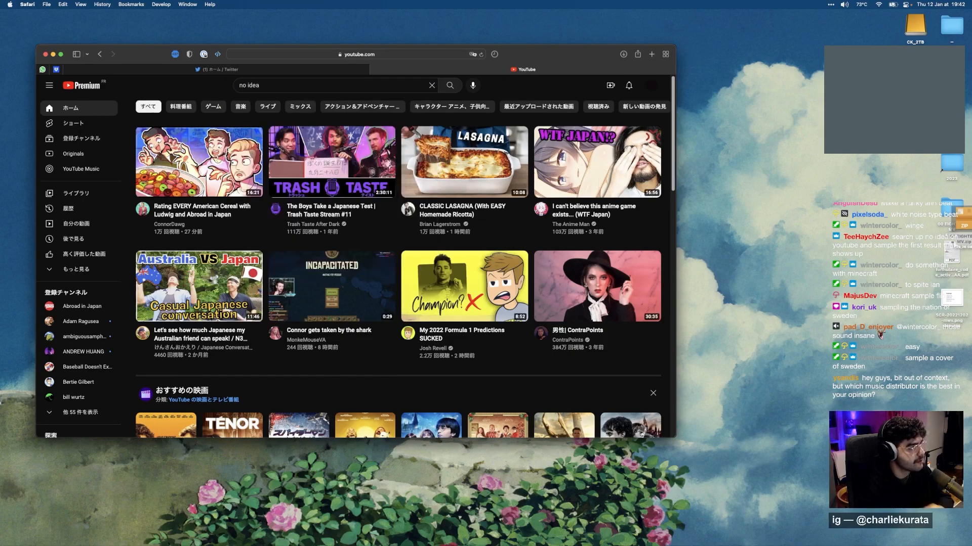
pyautogui.click(205, 108)
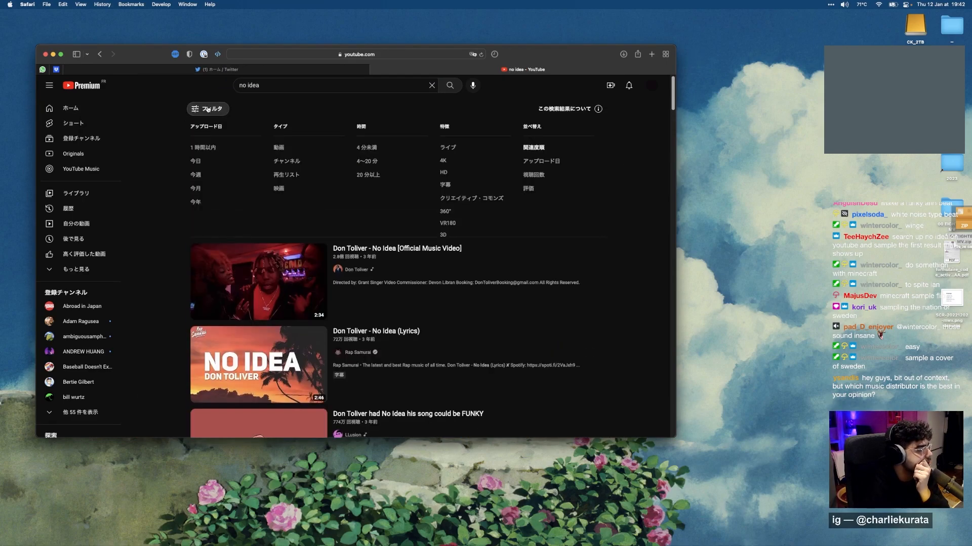
pyautogui.click(202, 147)
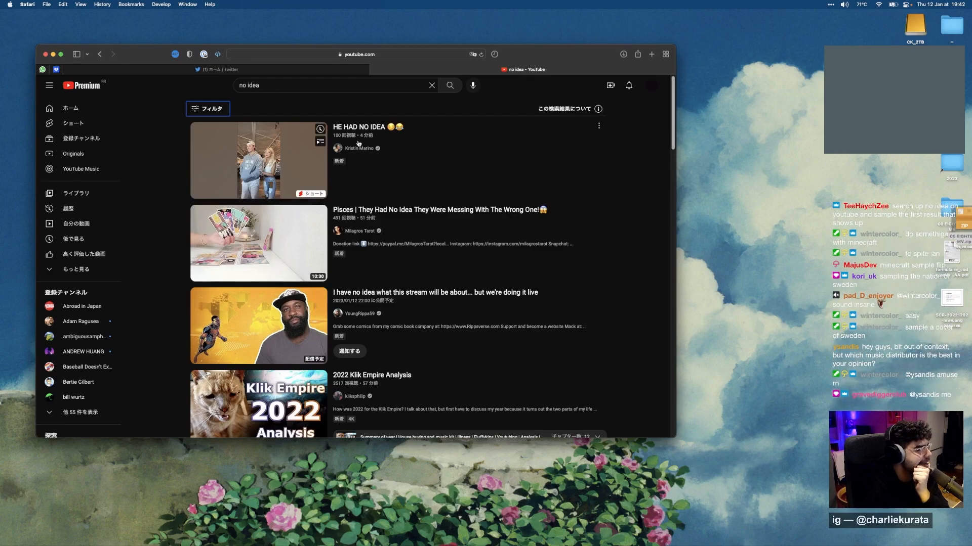
# Watch the short "HE HAD NO IDEA" as possible sample material and return to the "no idea" search results.
pyautogui.scroll(5, 358, 143)
pyautogui.scroll(-5, 358, 143)
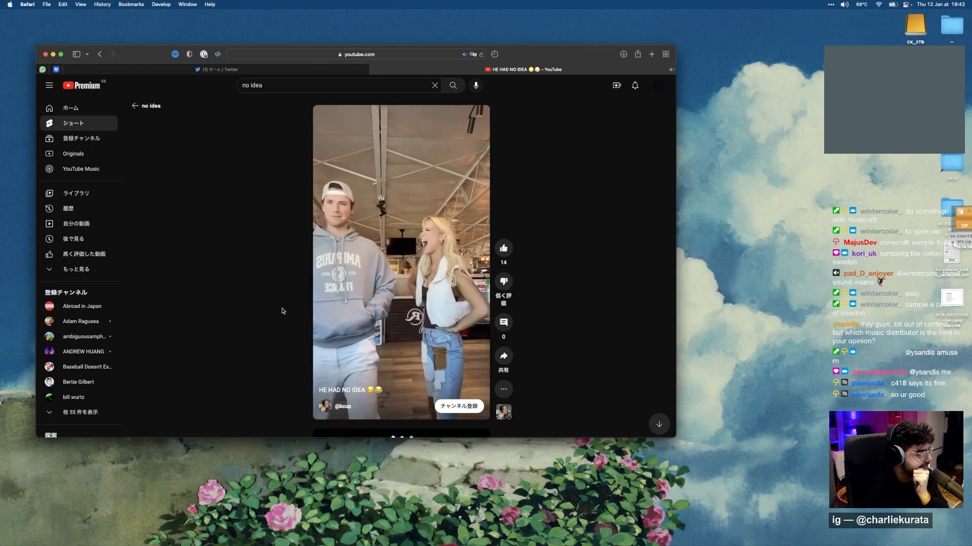
pyautogui.click(143, 110)
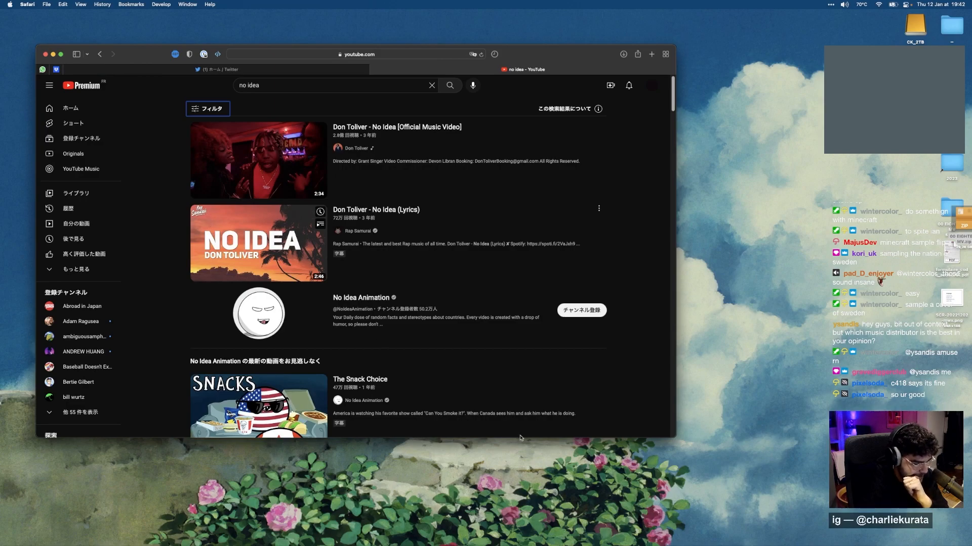
pyautogui.press('super+Tab')
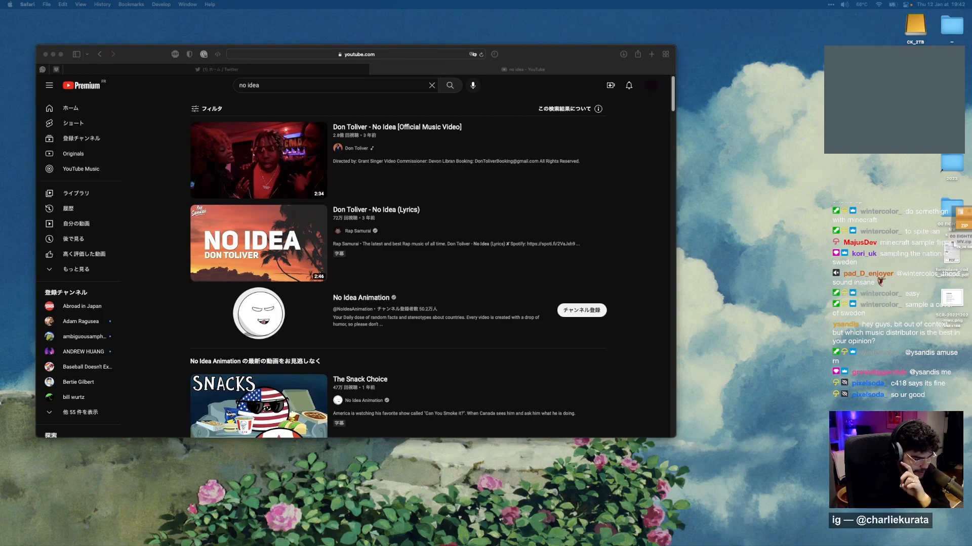
# Filter the "no idea" results to the last hour again and look through the listed videos for something to sample.
pyautogui.click(207, 110)
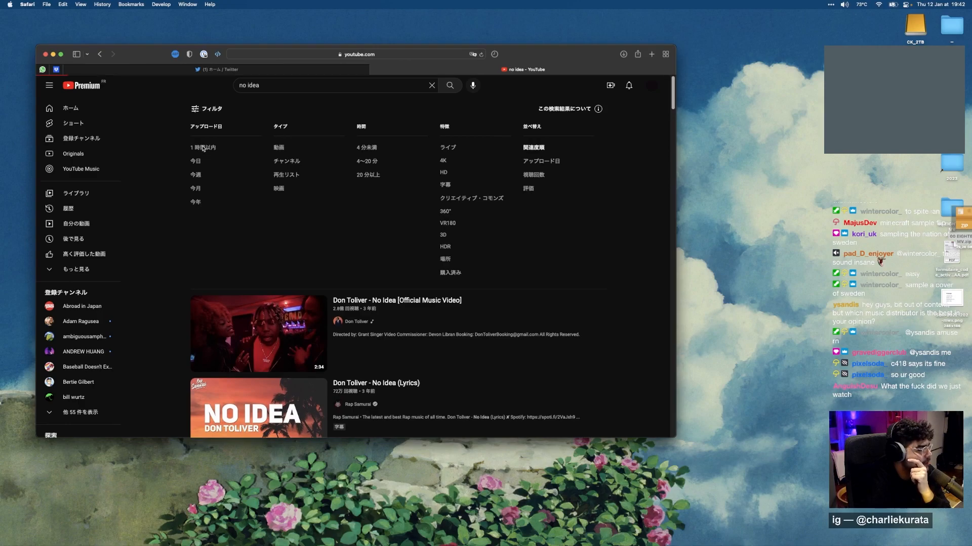
pyautogui.click(200, 161)
pyautogui.scroll(-3, 170, 211)
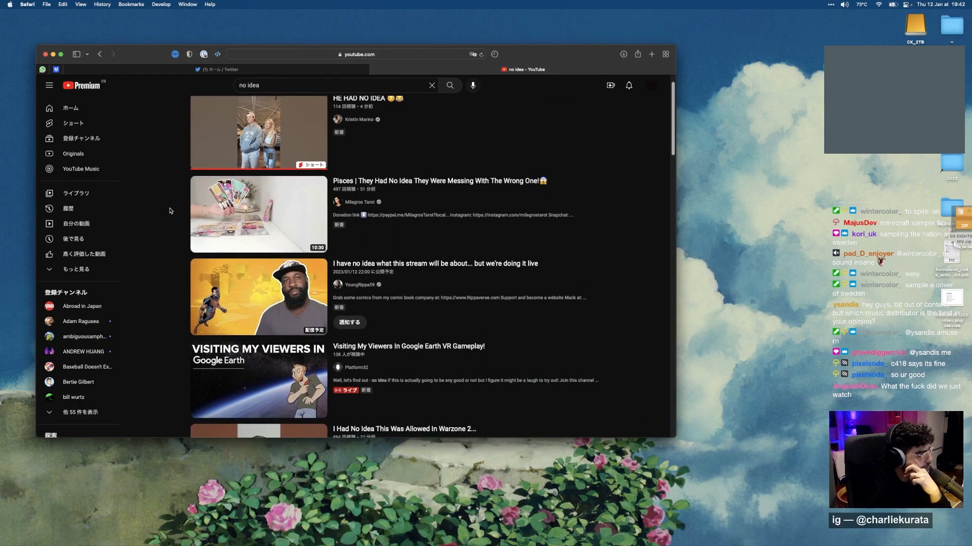
pyautogui.scroll(-10, 171, 211)
pyautogui.scroll(-5, 171, 211)
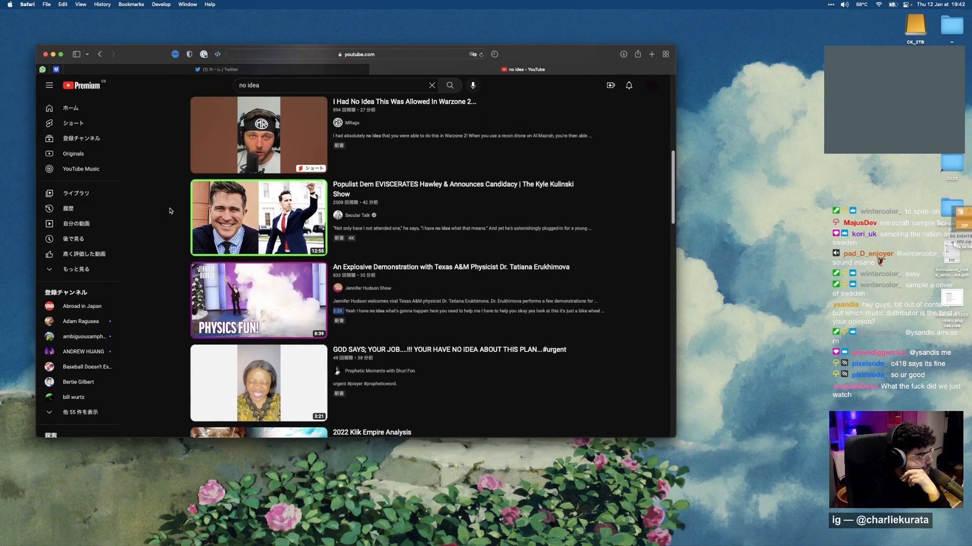
pyautogui.scroll(-4, 170, 211)
pyautogui.scroll(9, 171, 211)
pyautogui.scroll(8, 171, 211)
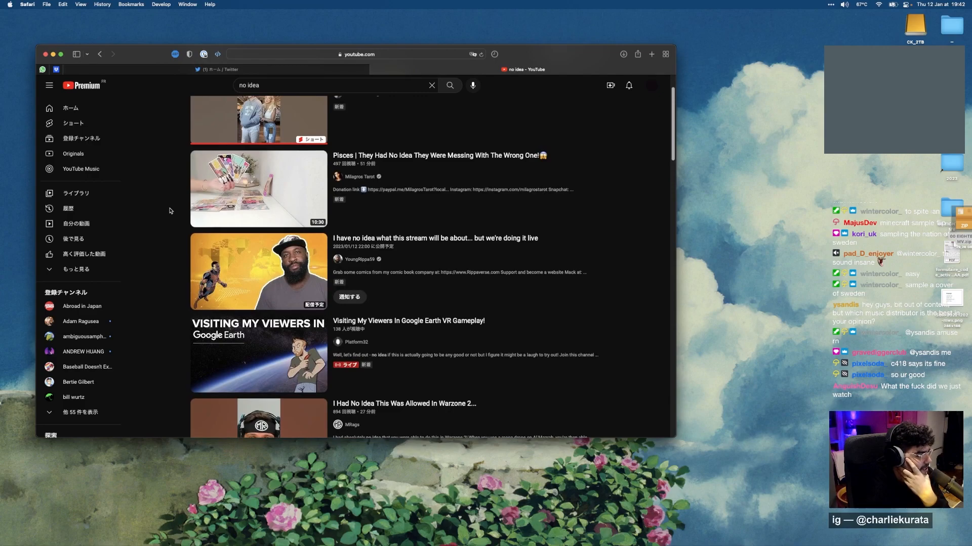
pyautogui.scroll(1, 170, 211)
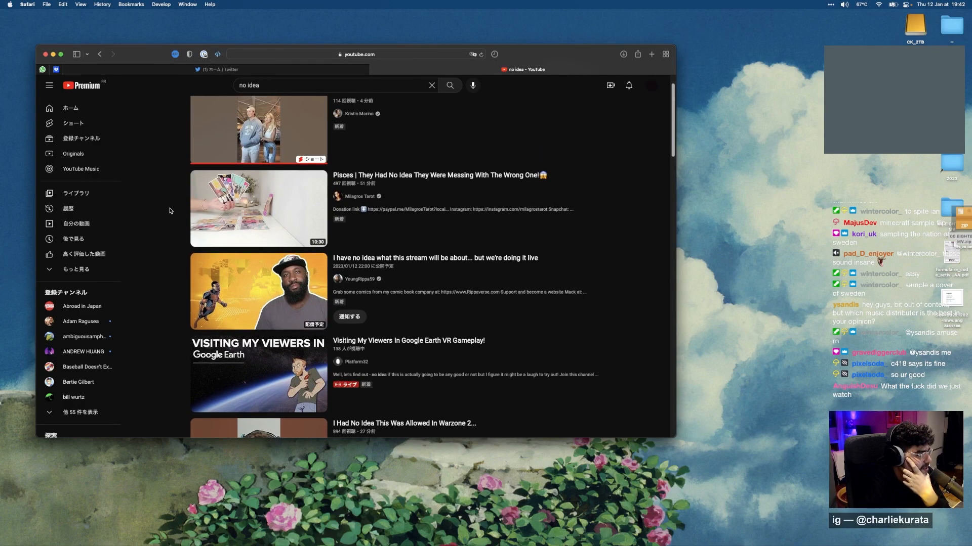
pyautogui.moveTo(248, 198)
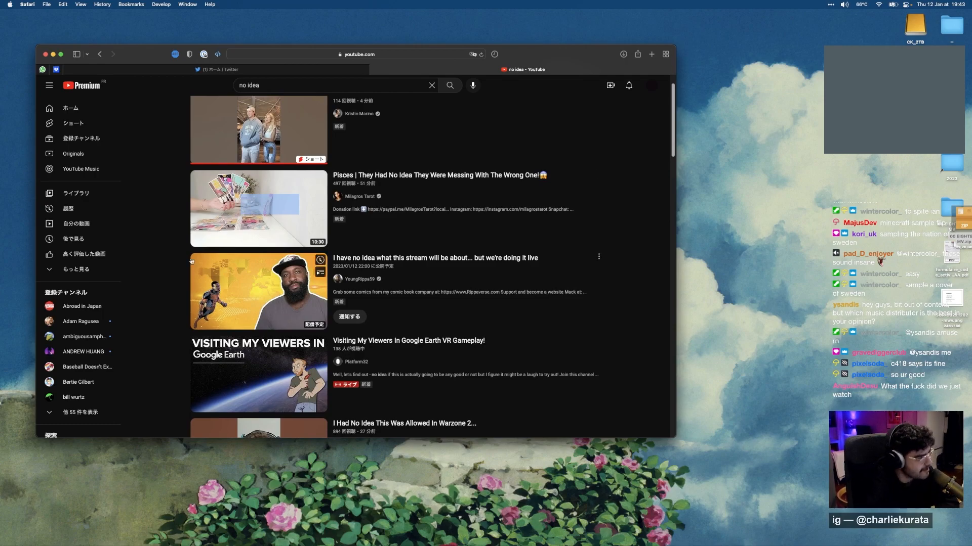
# Open the video "Pisces | They Had No Idea They Were Messing With The Wrong One!" and listen to it in parts, leaving it paused.
pyautogui.click(371, 180)
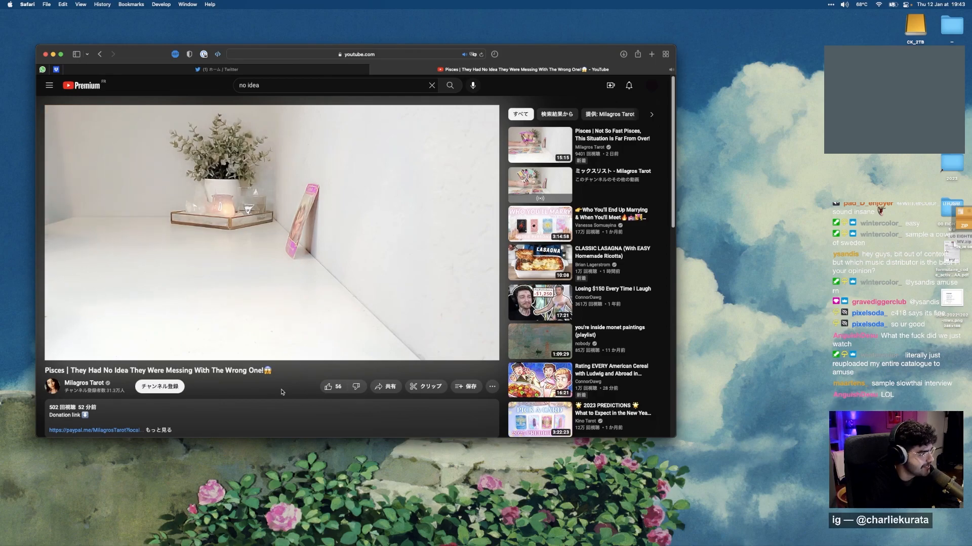
pyautogui.click(278, 298)
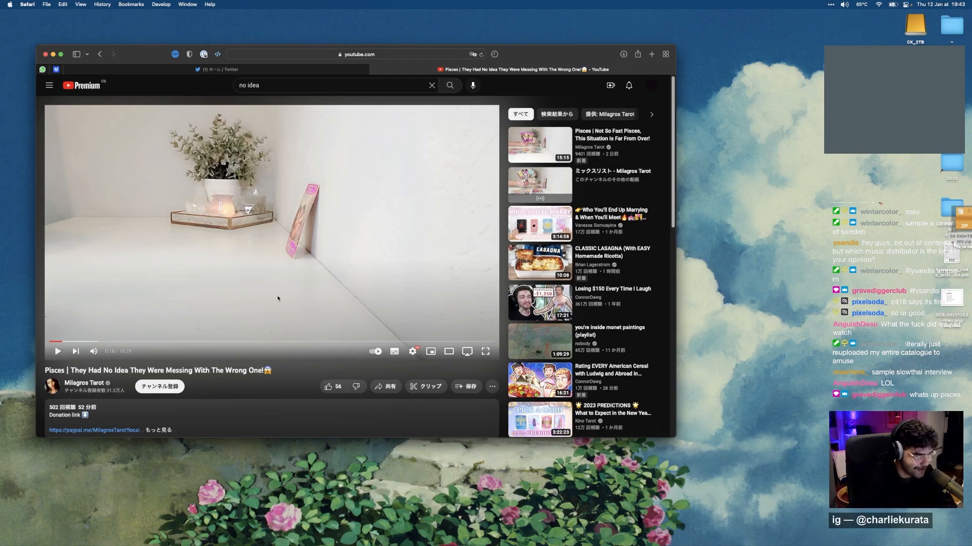
pyautogui.click(278, 298)
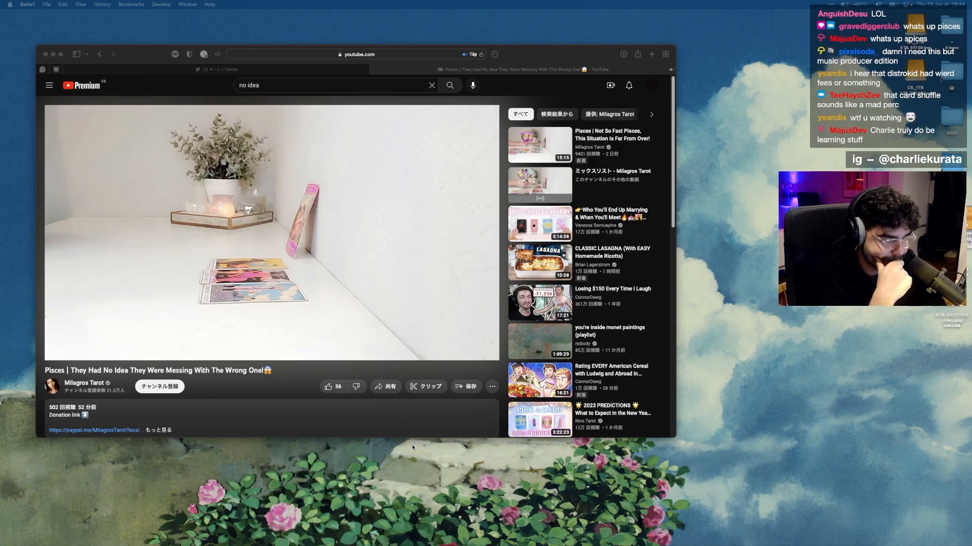
pyautogui.click(351, 207)
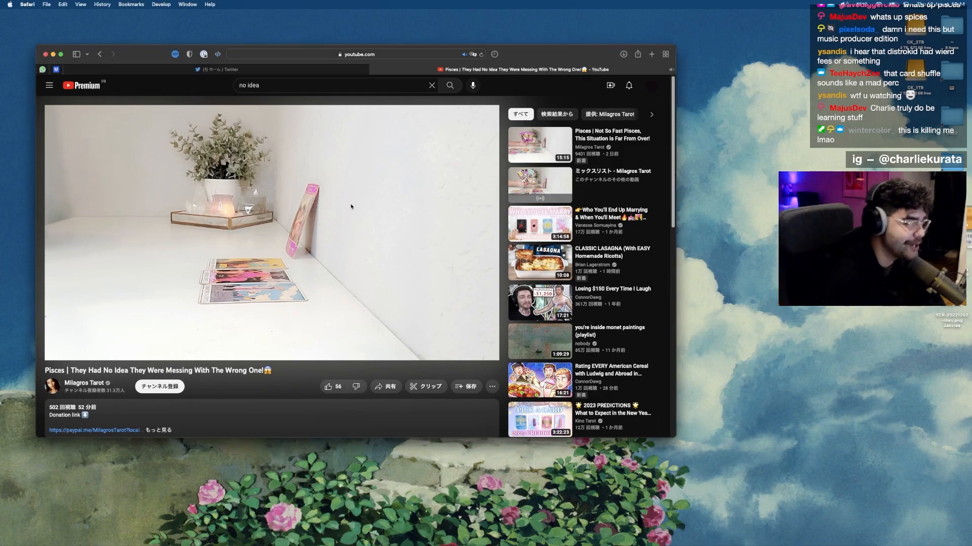
pyautogui.click(331, 221)
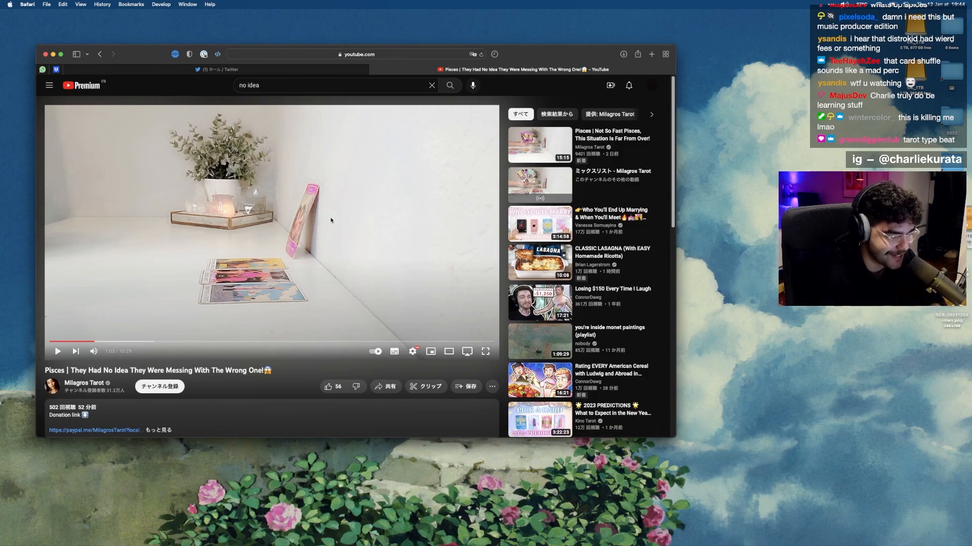
pyautogui.click(298, 263)
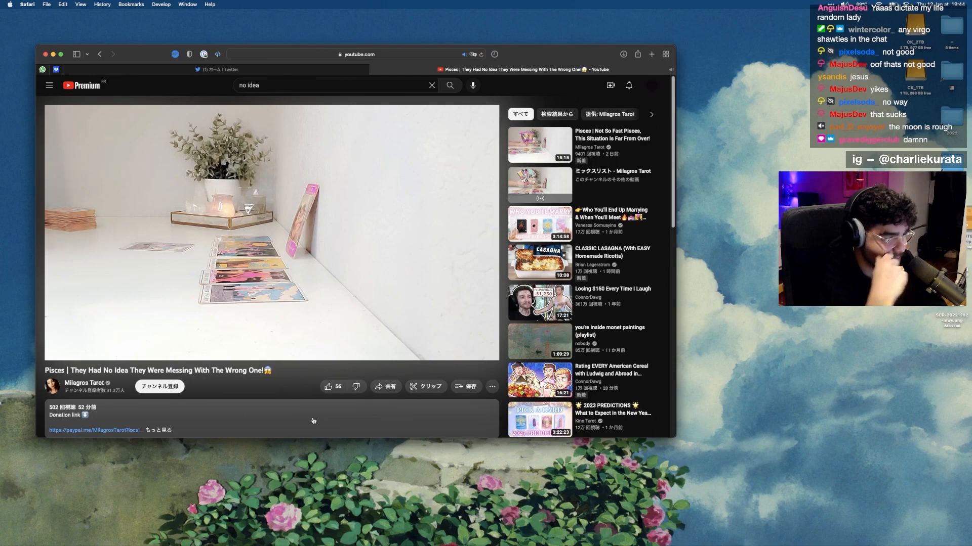
pyautogui.click(290, 316)
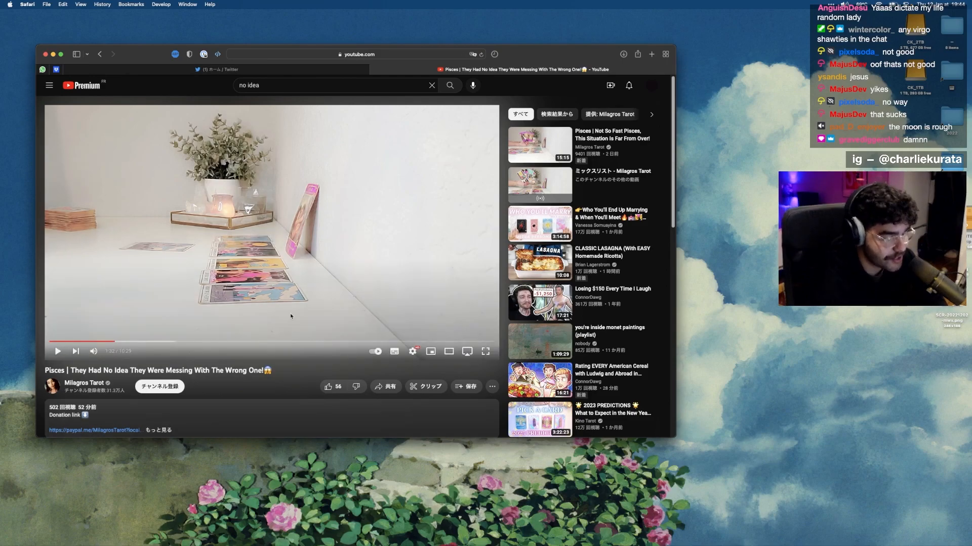
# Examine the Pisces video's channel details, description and comments area.
pyautogui.scroll(-1, 269, 374)
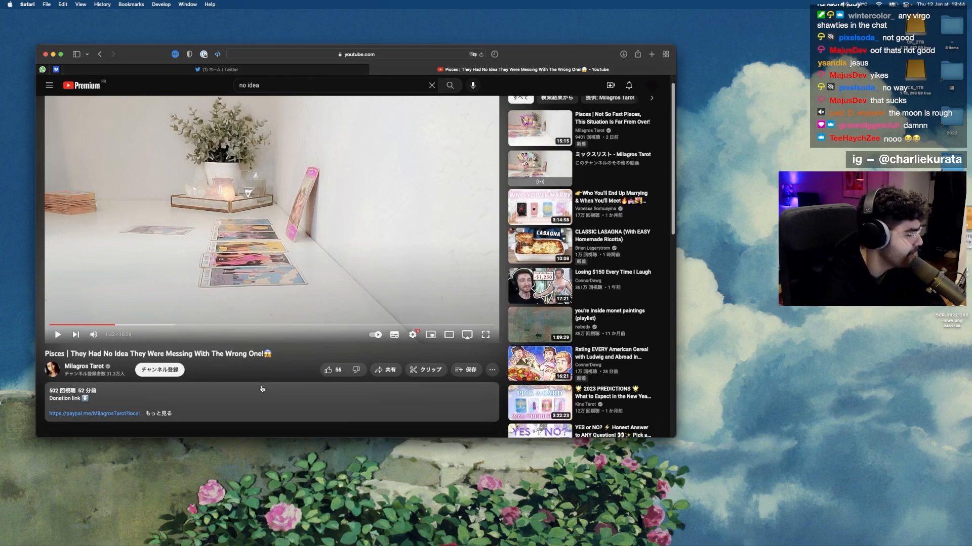
pyautogui.scroll(-5, 257, 356)
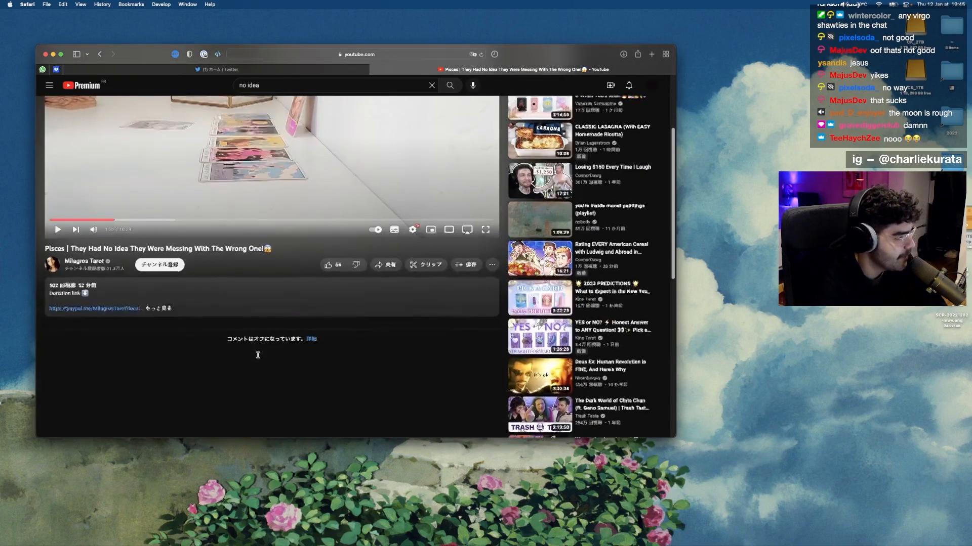
pyautogui.scroll(-1, 258, 355)
pyautogui.scroll(5, 107, 243)
pyautogui.moveTo(108, 238); pyautogui.dragTo(167, 239)
pyautogui.scroll(-5, 166, 243)
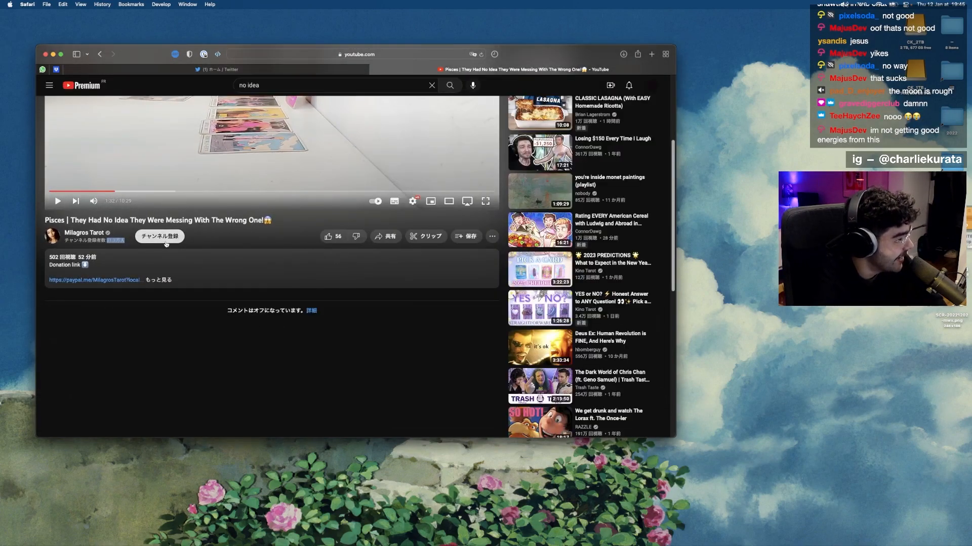
pyautogui.scroll(6, 212, 345)
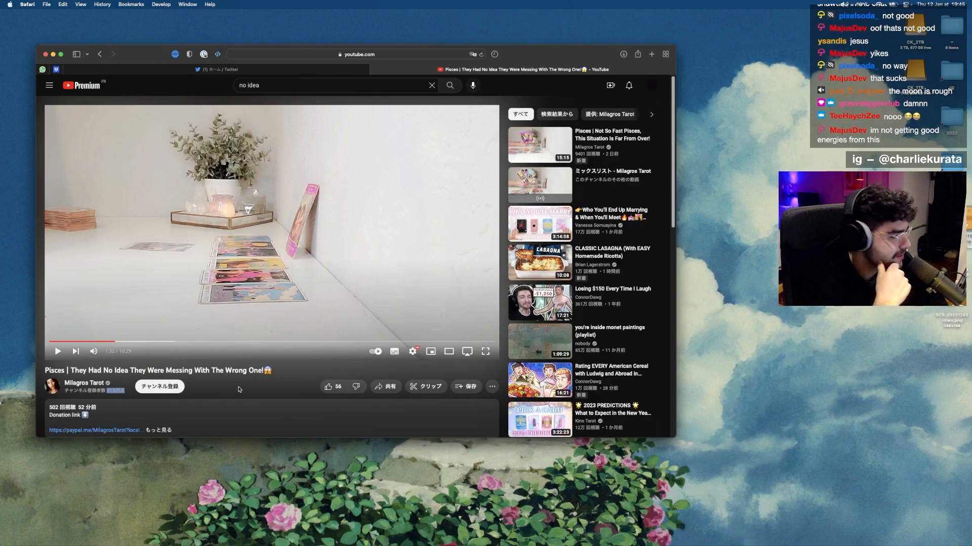
# Open the Milagros Tarot channel in a new tab and look through its row of uploaded videos.
pyautogui.keyDown('super'); pyautogui.click(75, 384); pyautogui.keyUp('super')
pyautogui.hotkey('ctrl', 'Tab')
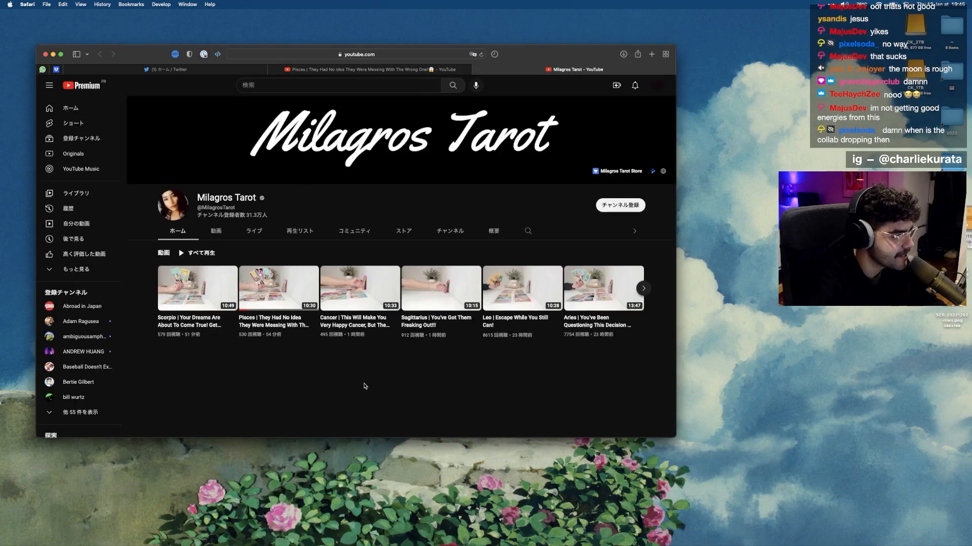
pyautogui.press('super+equal')
pyautogui.scroll(-2, 410, 342)
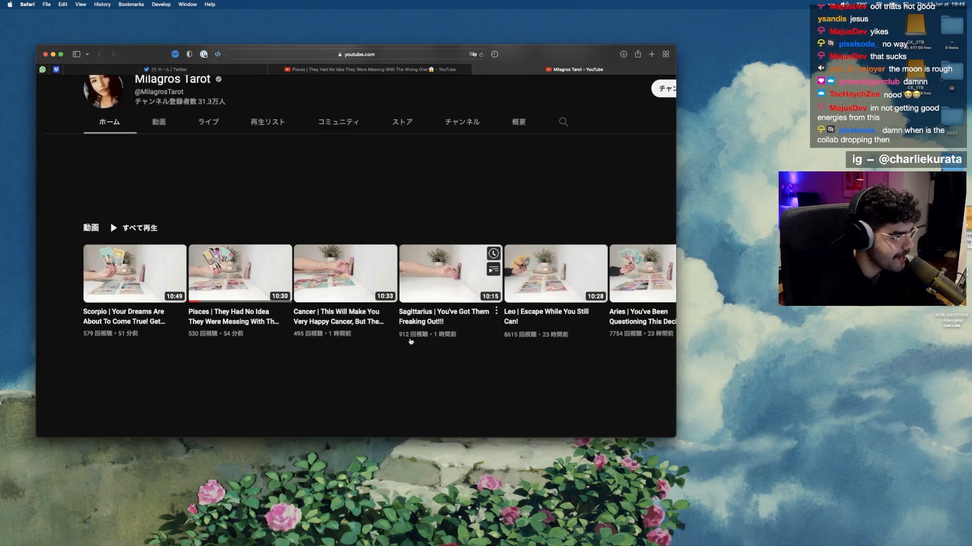
pyautogui.hscroll(3, 501, 337)
pyautogui.scroll(1, 521, 362)
pyautogui.click(629, 284)
pyautogui.press('super+minus')
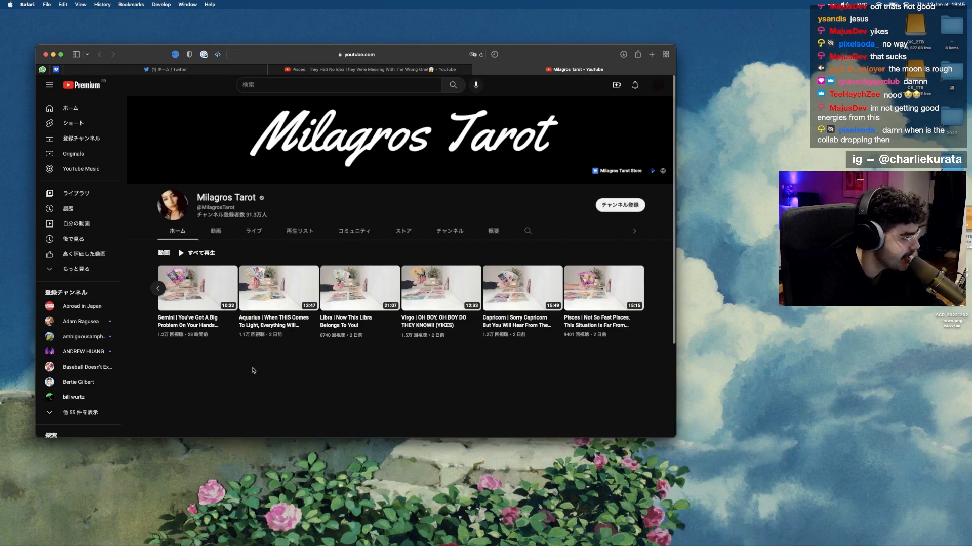
pyautogui.click(155, 289)
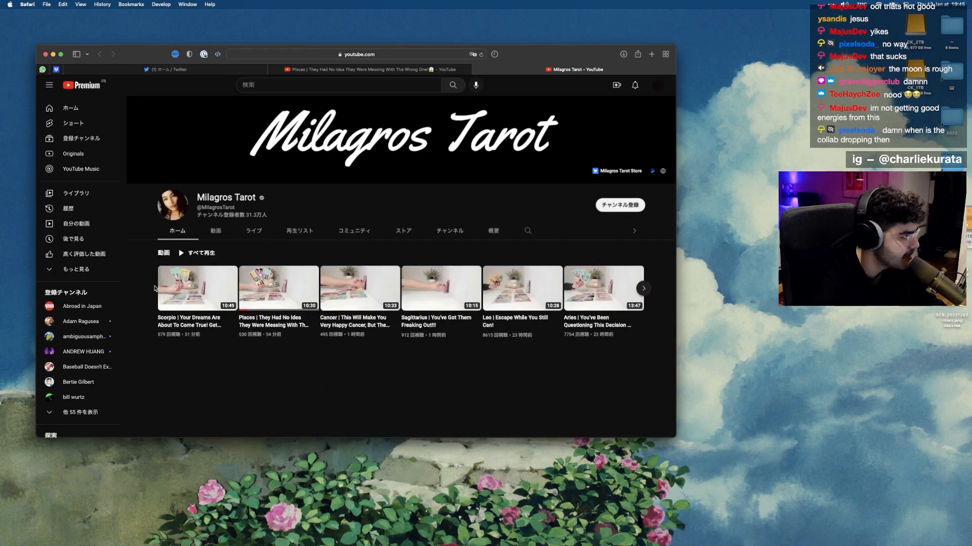
pyautogui.press('super+shift+backslash')
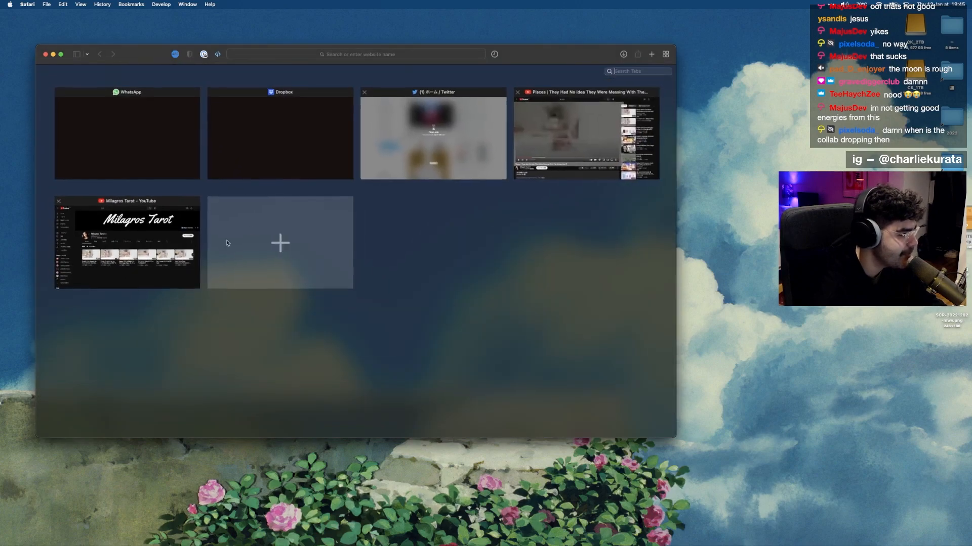
pyautogui.click(110, 269)
pyautogui.scroll(3, 276, 213)
pyautogui.scroll(-3, 276, 213)
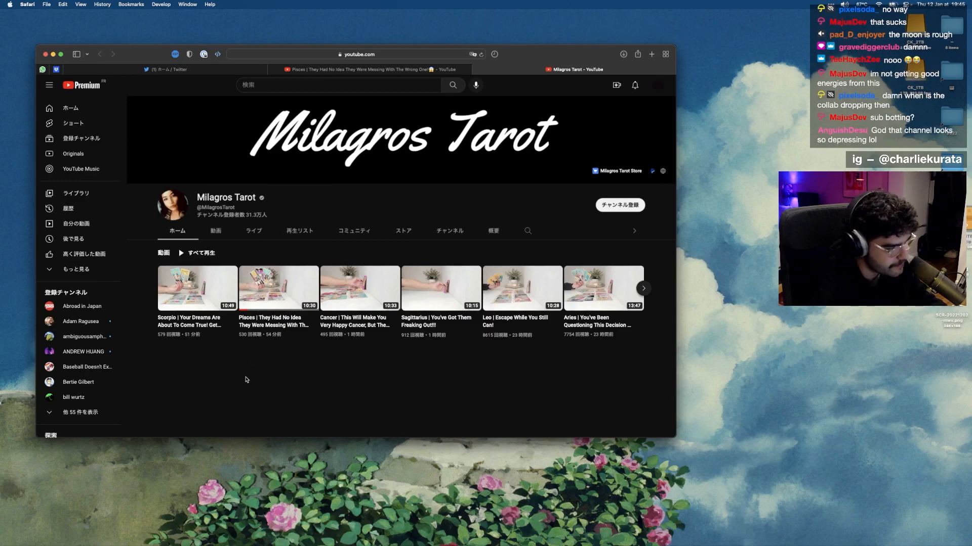
# Switch to Ableton Live and expand the Moment folder in 01 Samples and the Jane Remover pack inside it.
pyautogui.hotkey('ctrl', 'Right')
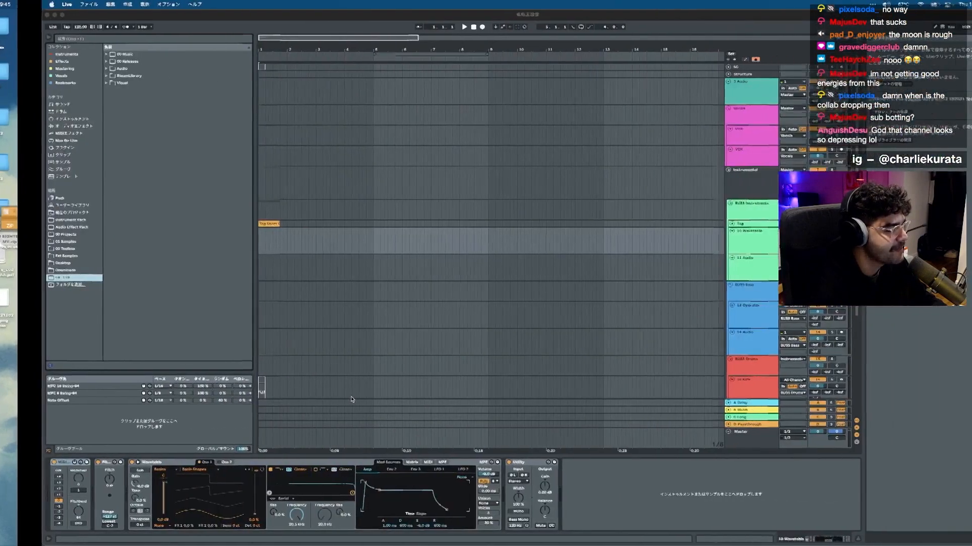
pyautogui.click(31, 241)
pyautogui.click(31, 236)
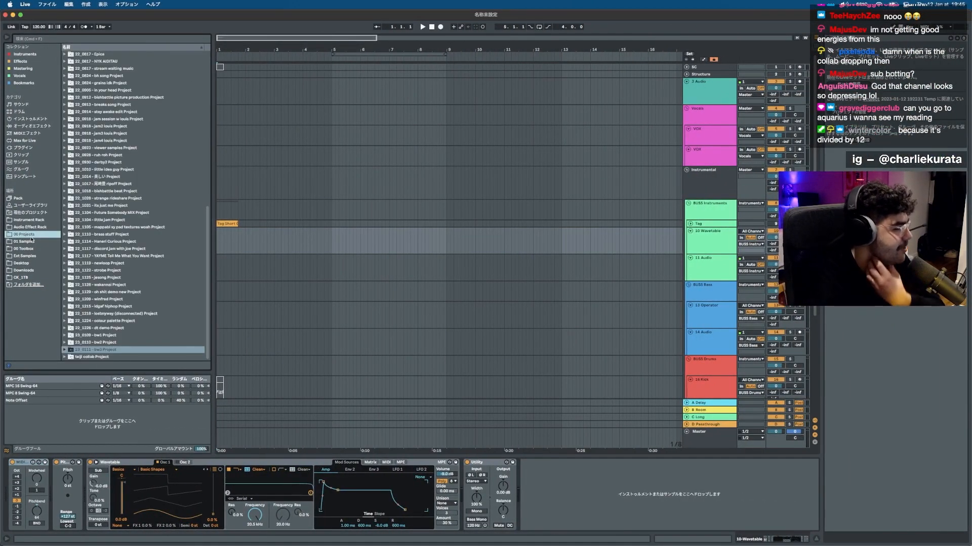
pyautogui.click(32, 241)
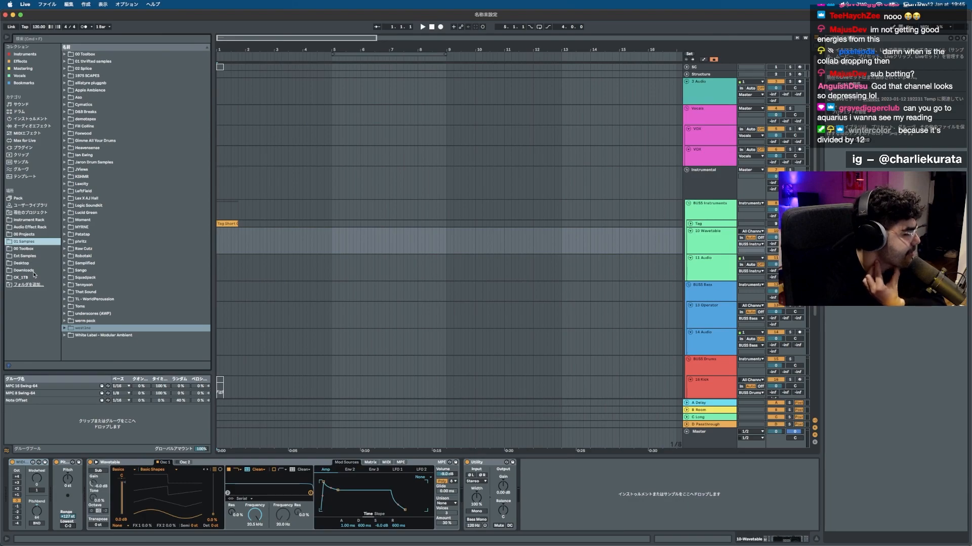
pyautogui.click(64, 221)
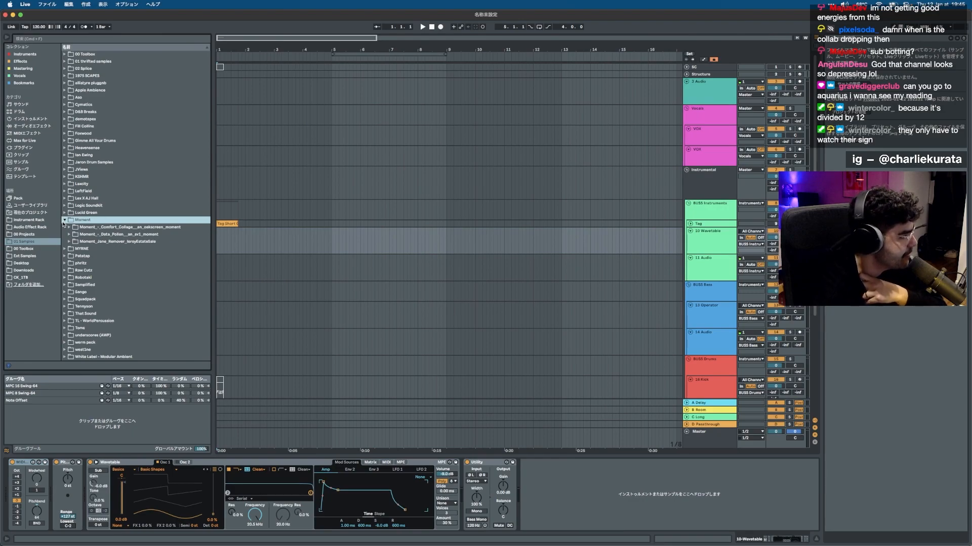
pyautogui.click(69, 241)
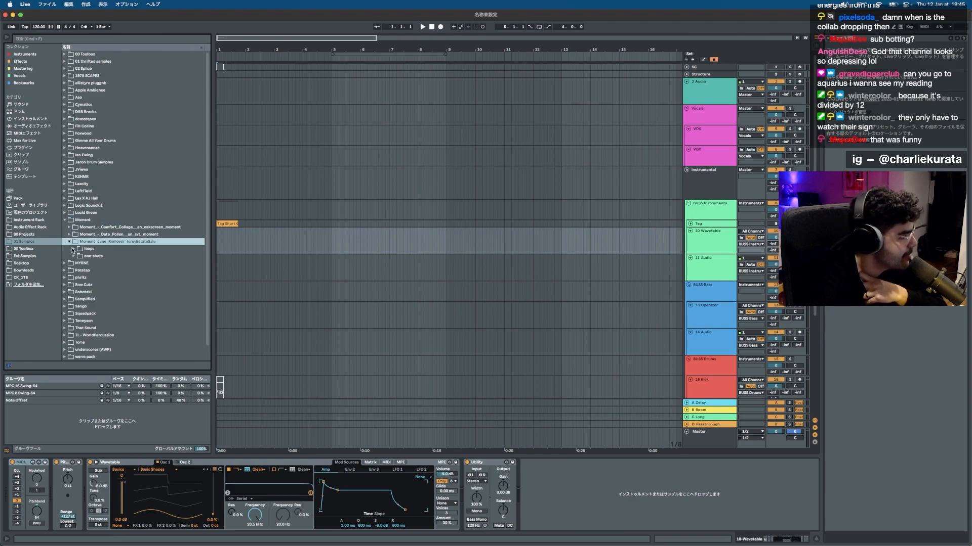
# Open the synth_loops folder in the Jane Remover pack's loops and audition its loops one by one.
pyautogui.click(73, 249)
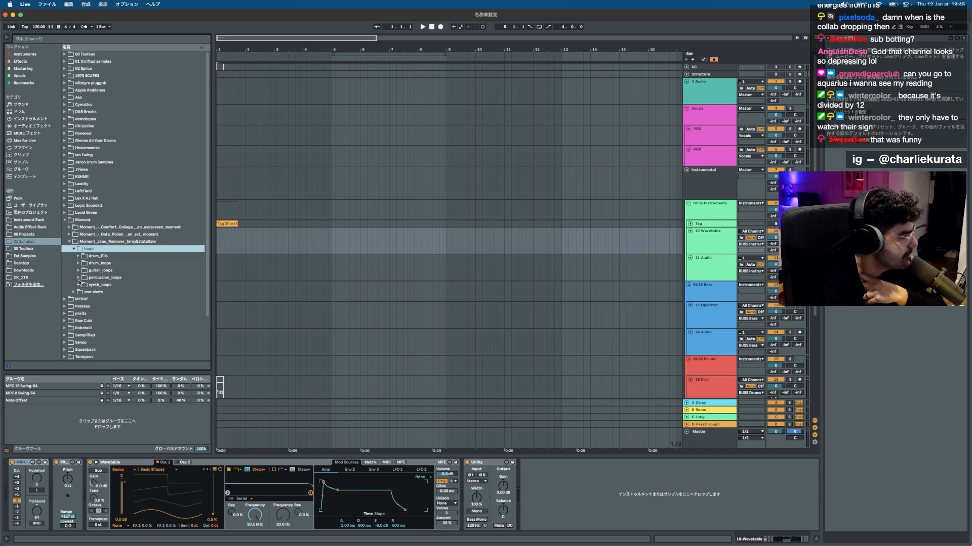
pyautogui.click(78, 285)
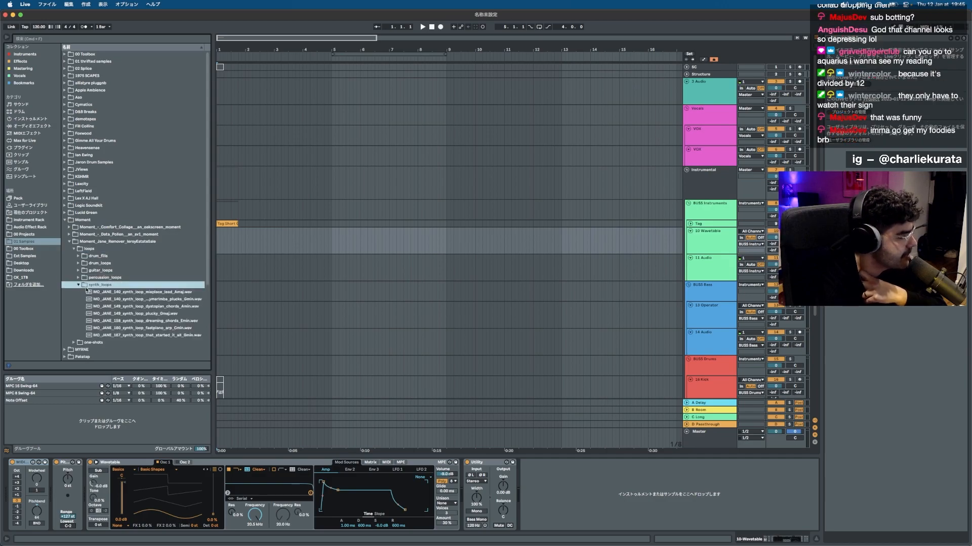
pyautogui.click(87, 292)
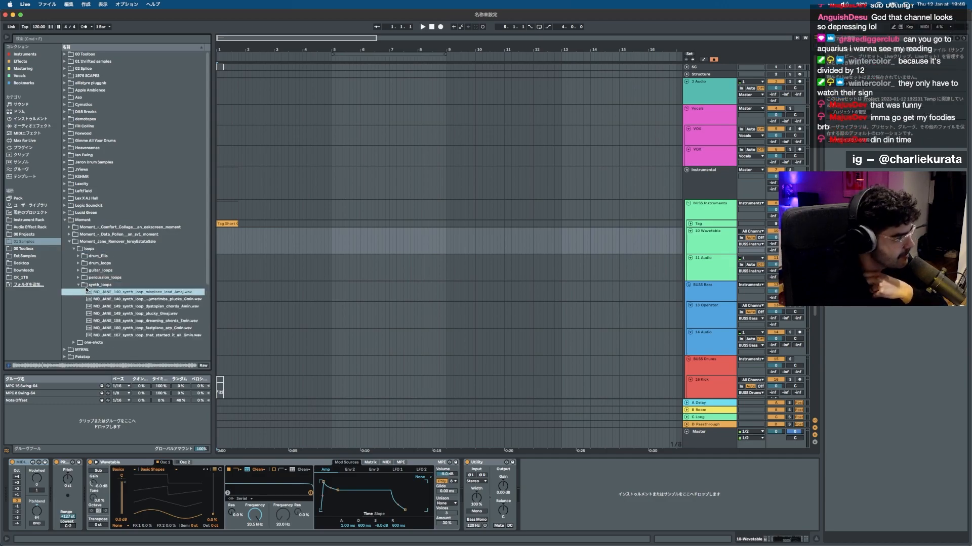
pyautogui.press('Up')
pyautogui.press('Down')
pyautogui.press('Up')
pyautogui.press('Down')
pyautogui.press('Up')
pyautogui.press('Down')
pyautogui.press('Up')
pyautogui.press('Down')
pyautogui.press('Up')
pyautogui.press('Down')
pyautogui.press('Down')
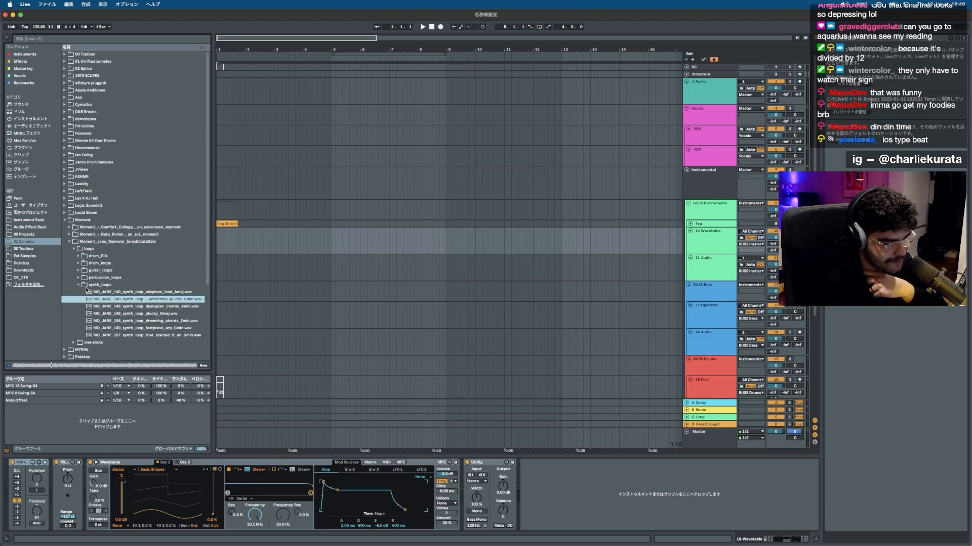
pyautogui.press('Down')
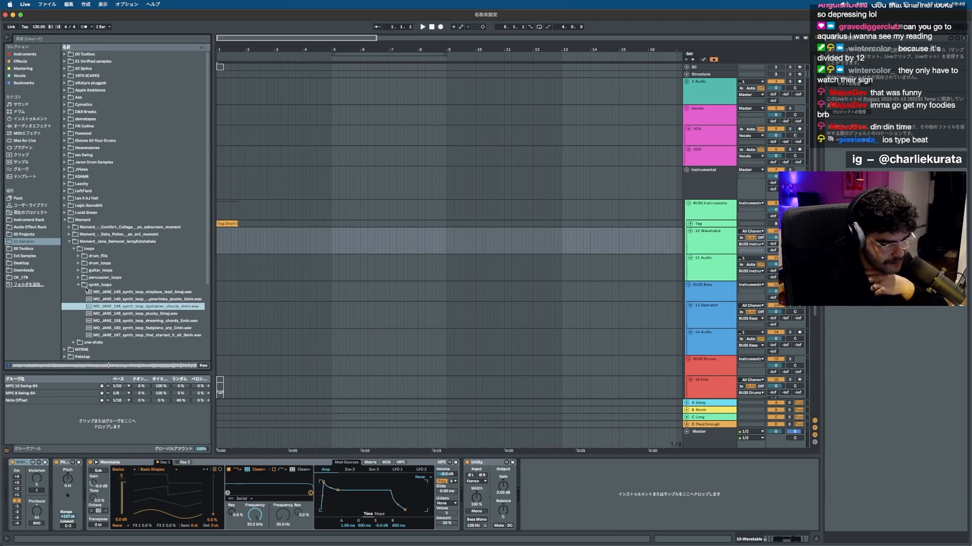
pyautogui.press('Down')
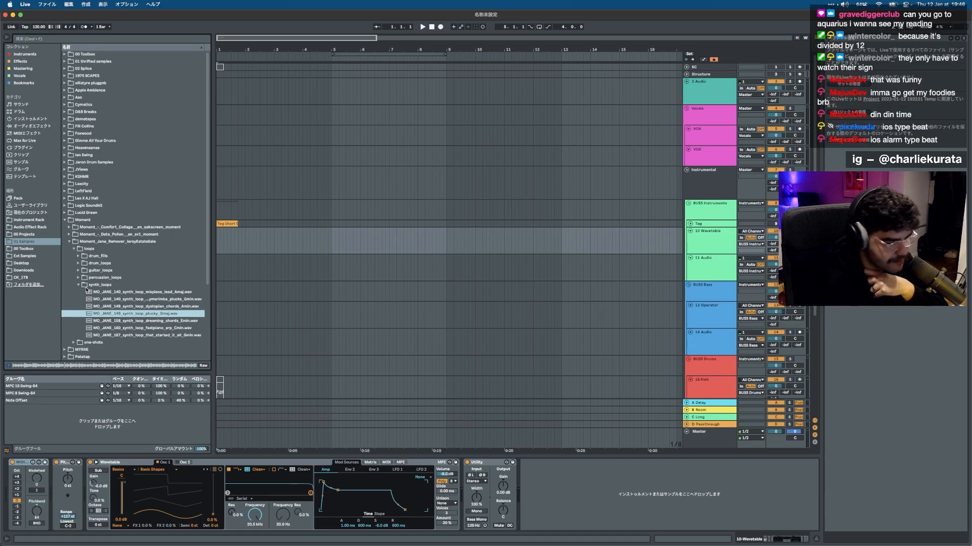
pyautogui.press('Down')
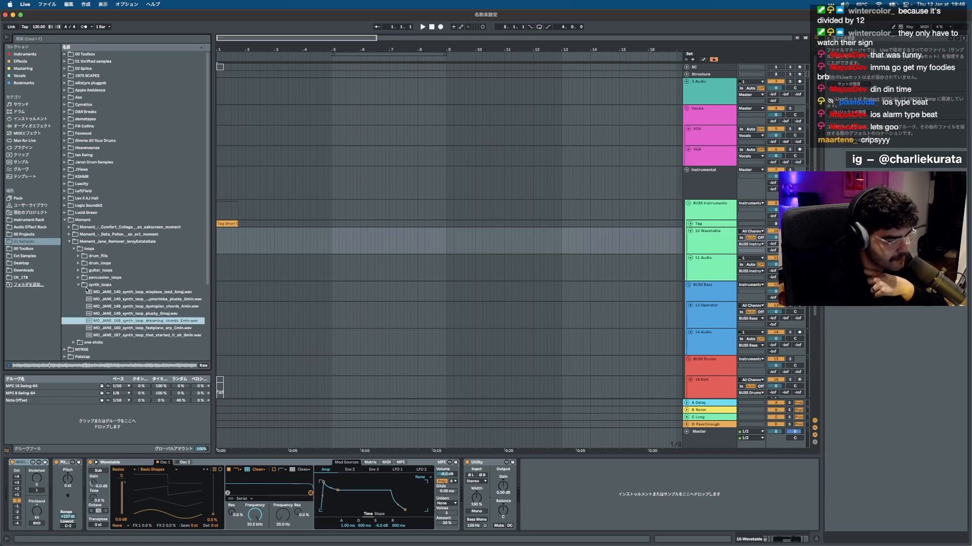
pyautogui.press('Down')
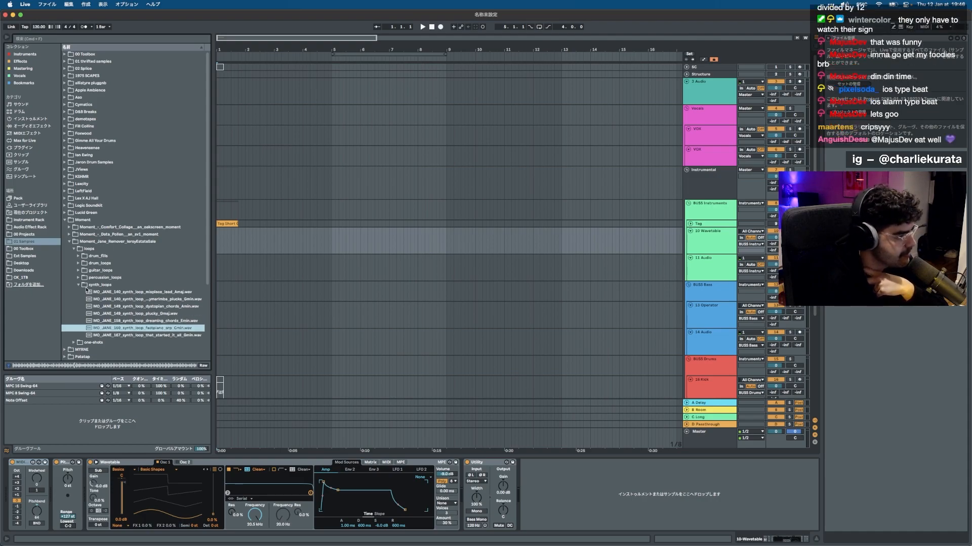
pyautogui.press('Down')
# Collapse the Jane Remover pack and go to melody_loops inside the Data Pollen pack's loops folder.
pyautogui.press('Left')
pyautogui.press('Left')
pyautogui.press('Left')
pyautogui.press('Left')
pyautogui.press('Left')
pyautogui.press('Left')
pyautogui.press('Up')
pyautogui.press('Right')
pyautogui.press('Down')
pyautogui.press('Right')
pyautogui.press('Down')
pyautogui.press('Down')
pyautogui.press('Down')
pyautogui.press('Down')
pyautogui.press('Down')
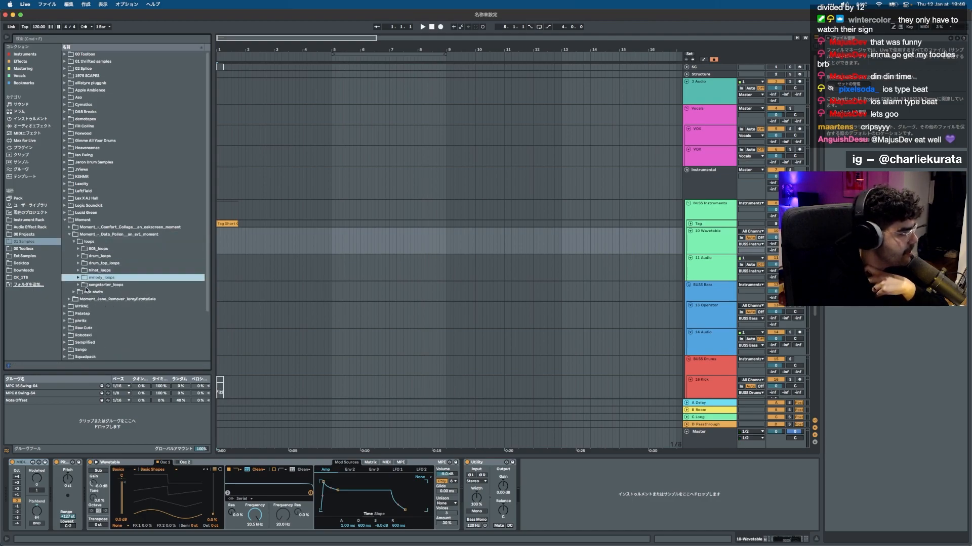
# Expand melody_loops and audition its first loops, ending on the outlier_leads loop.
pyautogui.press('Right')
pyautogui.press('Down')
pyautogui.press('Left')
pyautogui.press('Left')
pyautogui.press('Right')
pyautogui.press('Down')
pyautogui.press('Down')
pyautogui.press('Down')
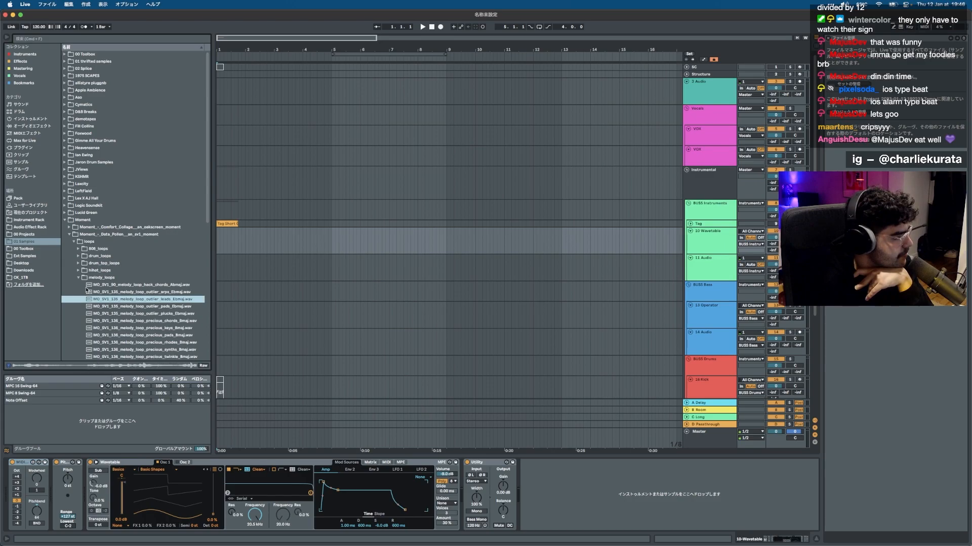
# Place the outlier_leads loop at bar 1 of the 11 Audio track and play it at 174 BPM with the metronome on.
pyautogui.moveTo(127, 299); pyautogui.dragTo(219, 273)
pyautogui.click(85, 26)
pyautogui.click(41, 29)
pyautogui.write('174')
pyautogui.press('Return')
pyautogui.press('space')
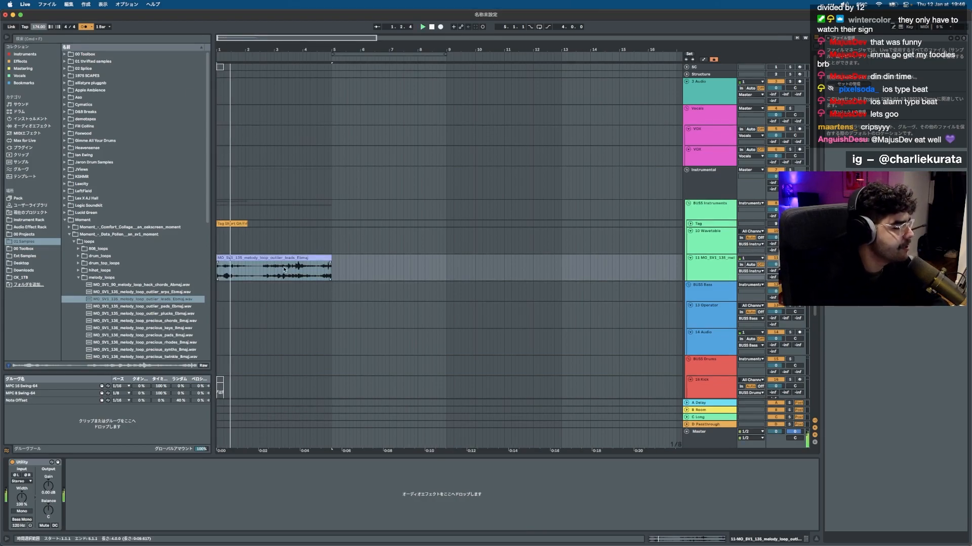
# Turn on looped playback over the length of the outlier_leads clip.
pyautogui.scroll(5, 284, 269)
pyautogui.hscroll(-5, 284, 269)
pyautogui.press('space')
pyautogui.click(352, 257)
pyautogui.press('super+l')
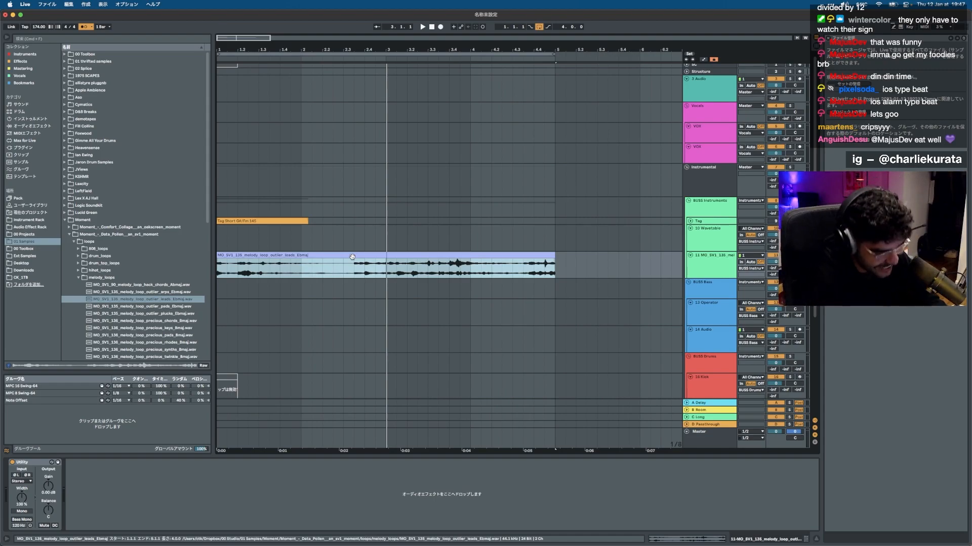
# Transpose the outlier_leads clip down a few semitones and play the loop back.
pyautogui.doubleClick(353, 256)
pyautogui.moveTo(57, 474); pyautogui.dragTo(57, 479)
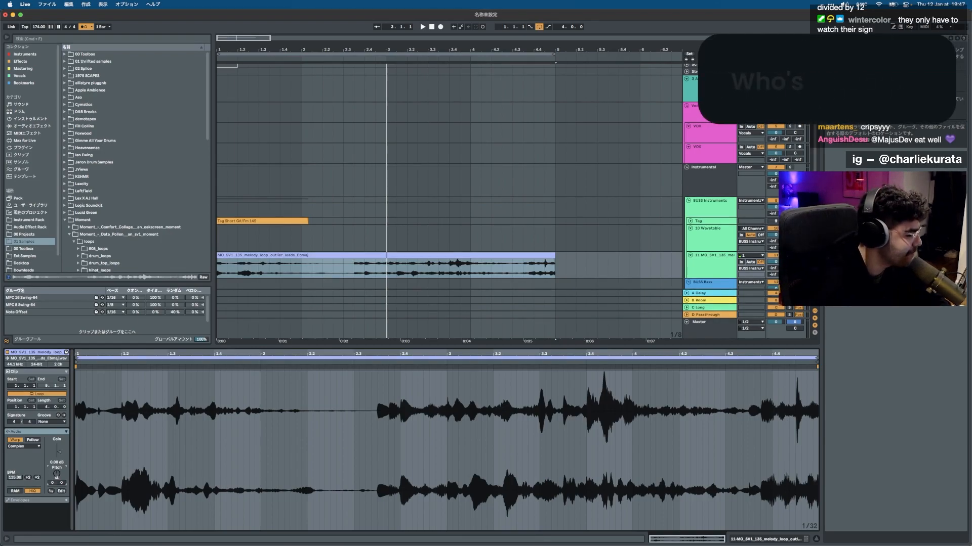
pyautogui.press('space')
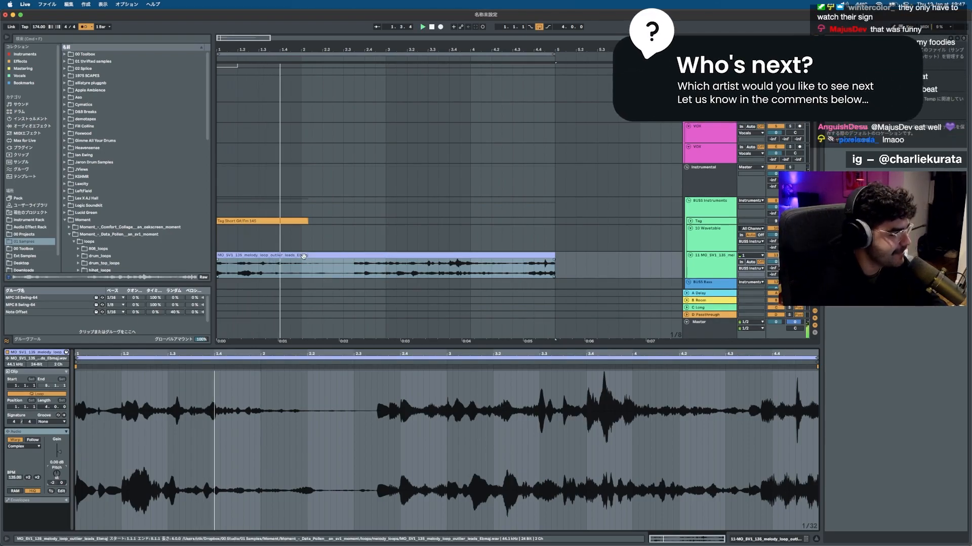
# Search the browser for "space" and add the Space FX rack to the melody loop's track.
pyautogui.press('super+f')
pyautogui.write('spoce')
pyautogui.press('Down')
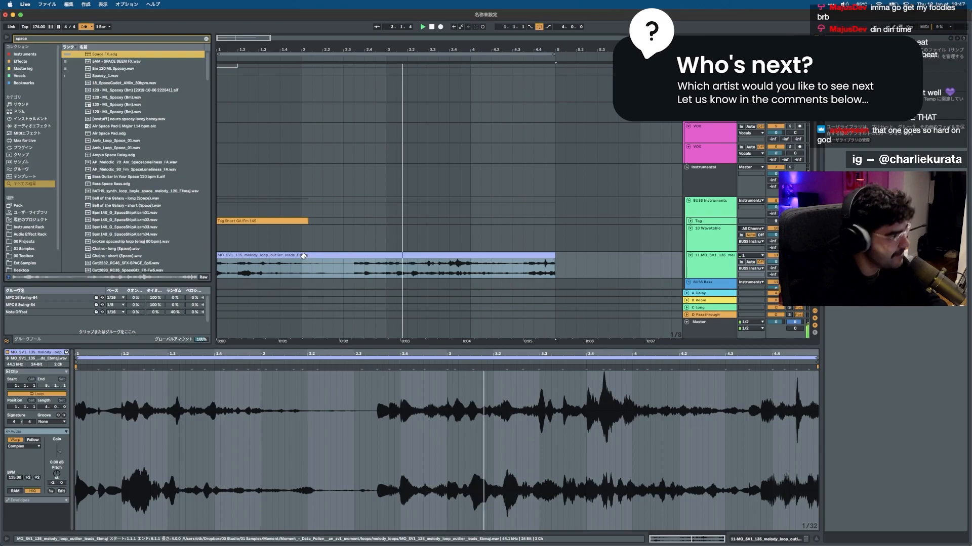
pyautogui.press('Return')
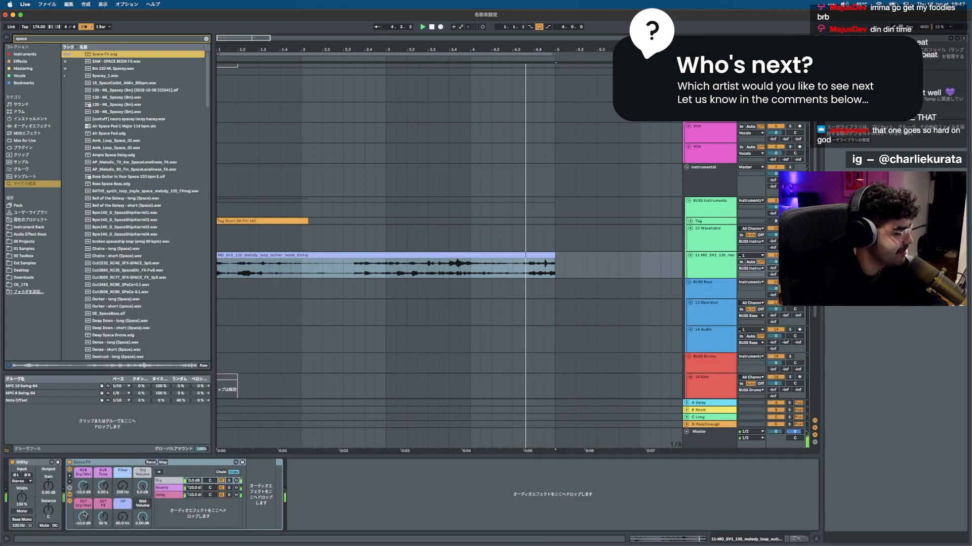
# Add an EQ Eight with a mid cut at about 790 Hz and place it ahead of Space FX.
pyautogui.press('super+f')
pyautogui.write('eq')
pyautogui.press('Return')
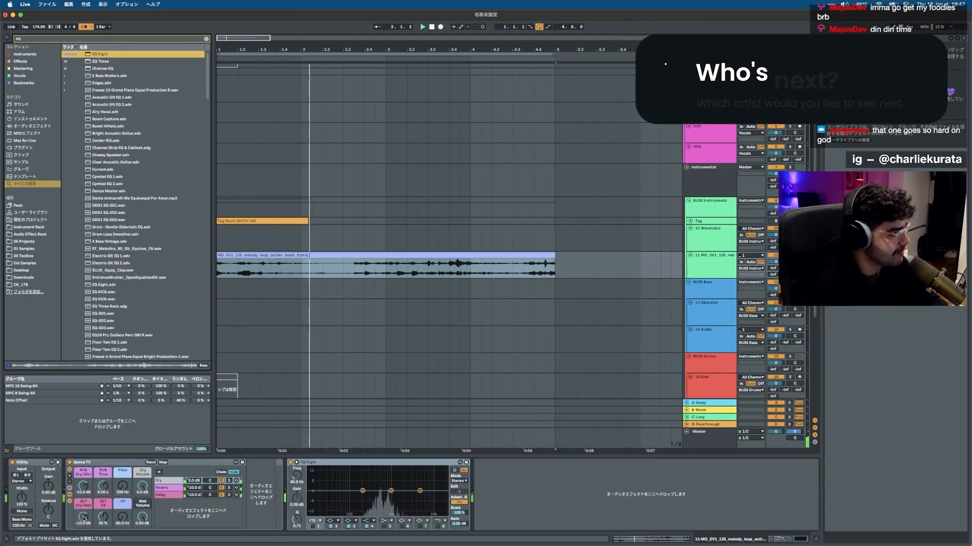
pyautogui.moveTo(374, 505); pyautogui.dragTo(381, 502)
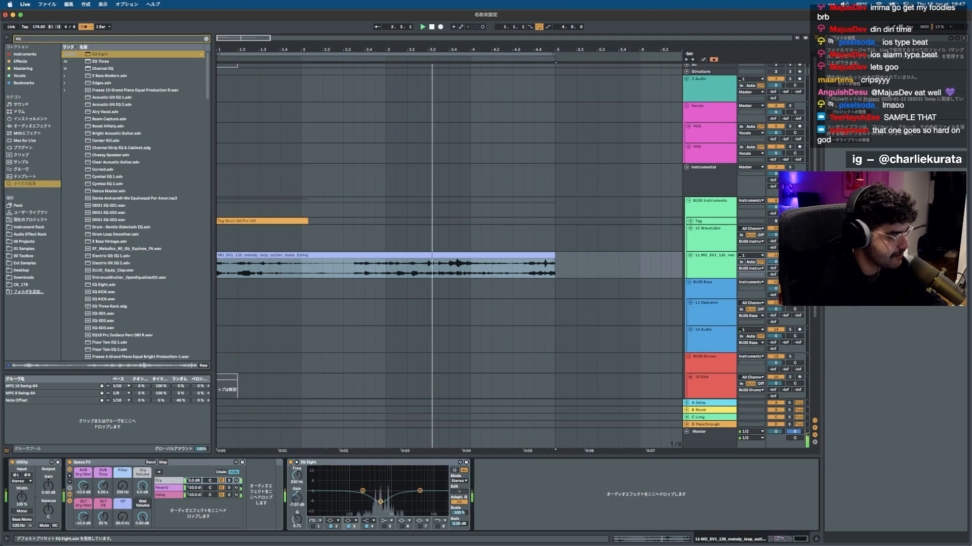
pyautogui.moveTo(349, 463); pyautogui.dragTo(165, 506)
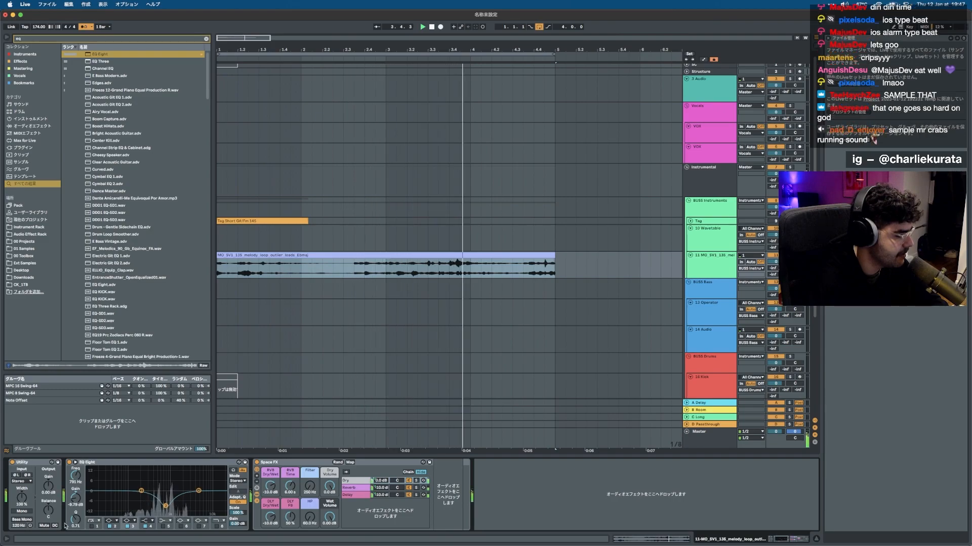
# Adjust the Q of the EQ's mid cut and enable band 1 to reduce the lows around 107 Hz.
pyautogui.moveTo(74, 524); pyautogui.dragTo(74, 523)
pyautogui.click(92, 526)
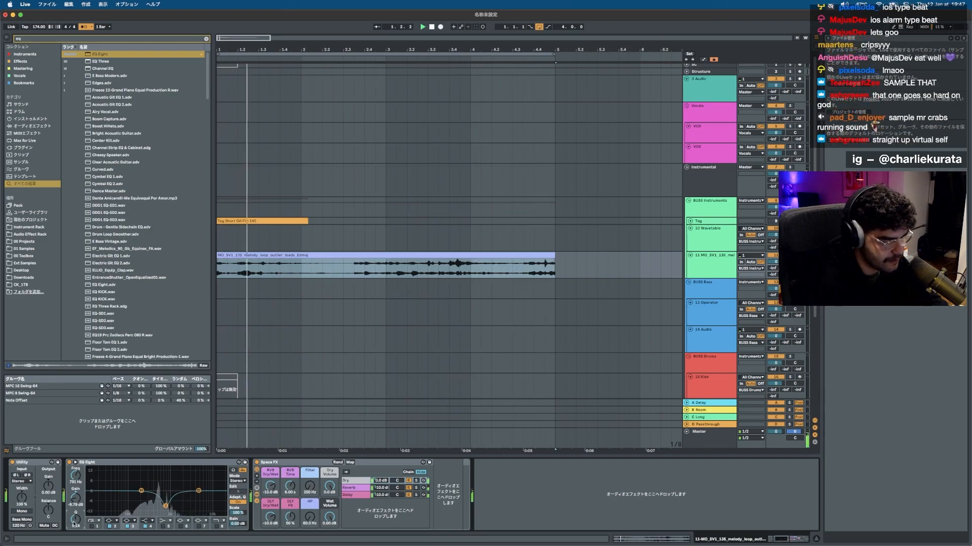
pyautogui.moveTo(112, 497); pyautogui.dragTo(130, 504)
# Duplicate the outlier_leads clip directly after itself so the melody spans eight bars.
pyautogui.scroll(-5, 436, 252)
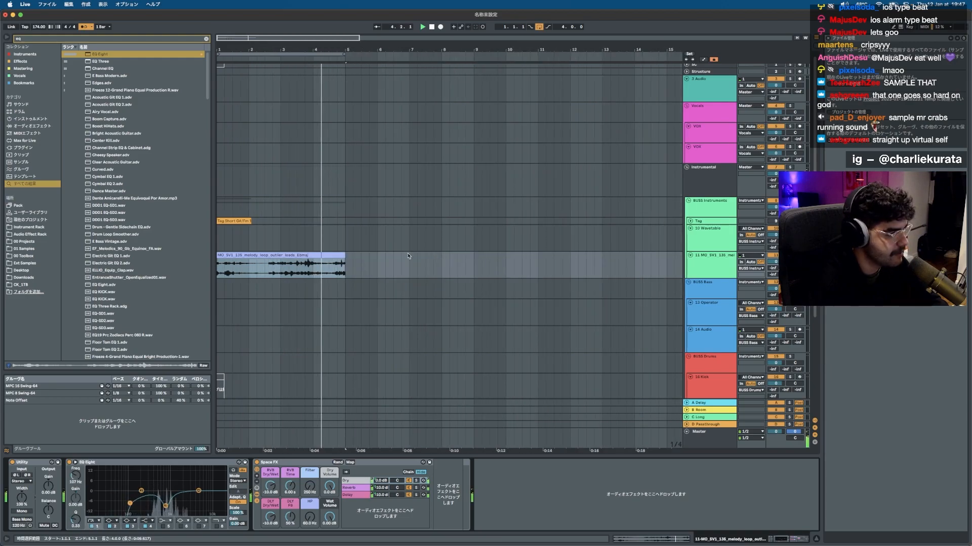
pyautogui.click(314, 256)
pyautogui.press('super+d')
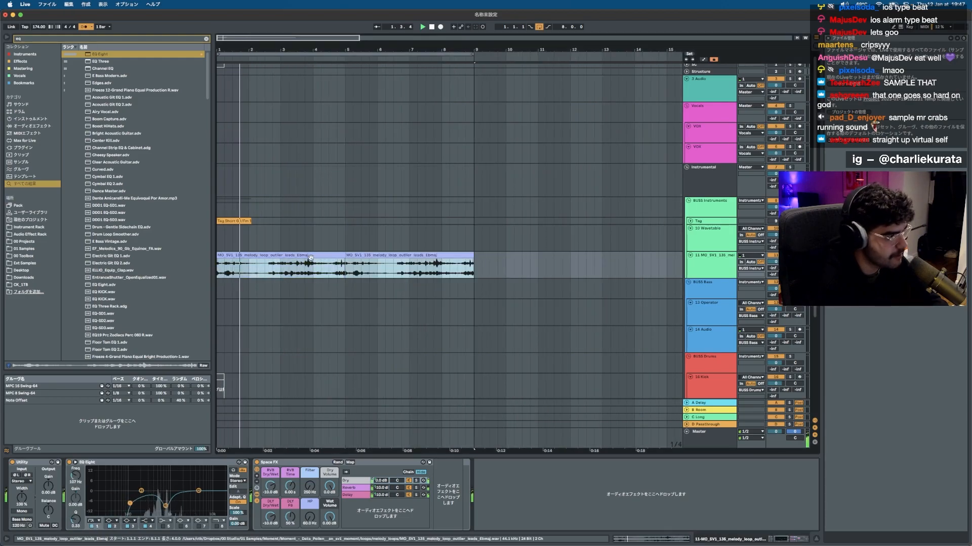
# Load the BS - Verb Saw Bass preset from the Instrument Rack folder onto the 13 Operator track.
pyautogui.scroll(-3, 306, 272)
pyautogui.scroll(-2, 305, 271)
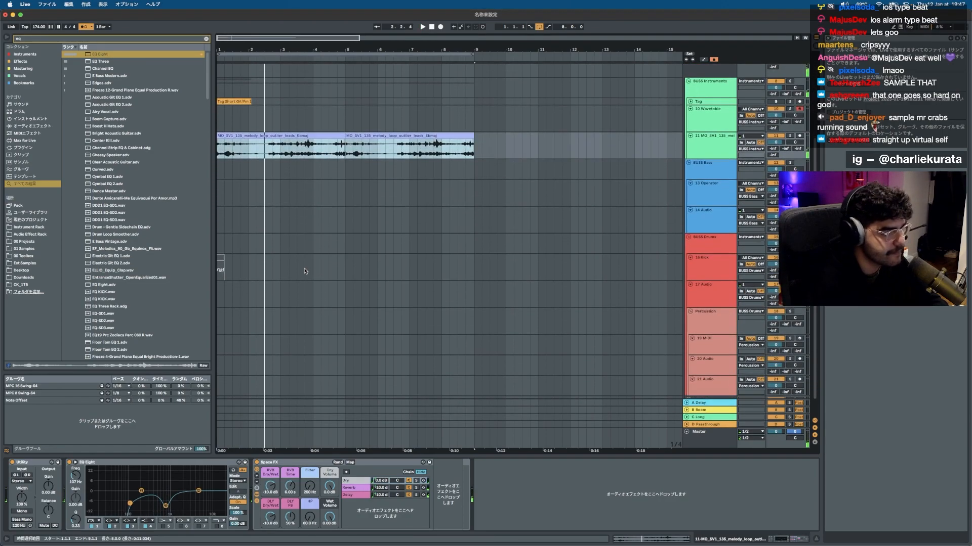
pyautogui.click(345, 193)
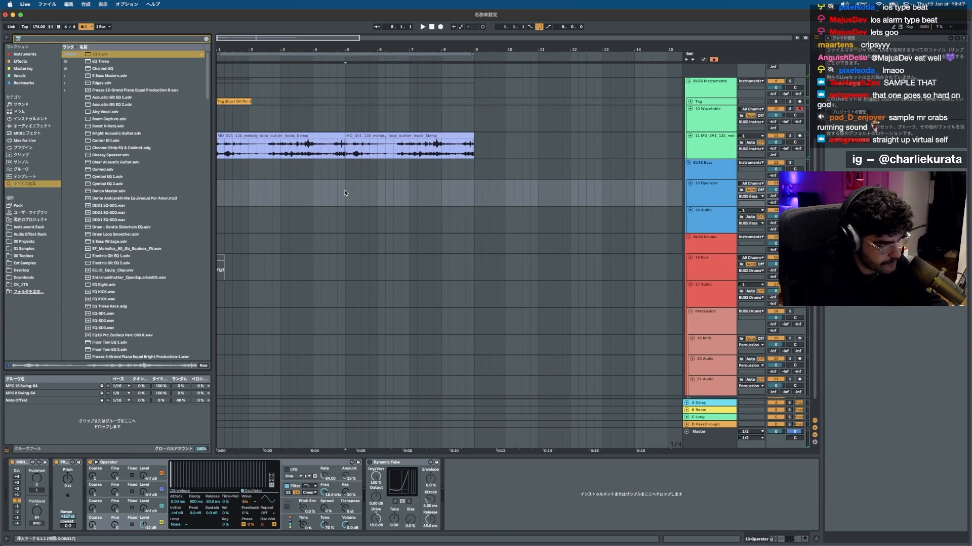
pyautogui.click(24, 238)
pyautogui.click(25, 249)
pyautogui.click(25, 256)
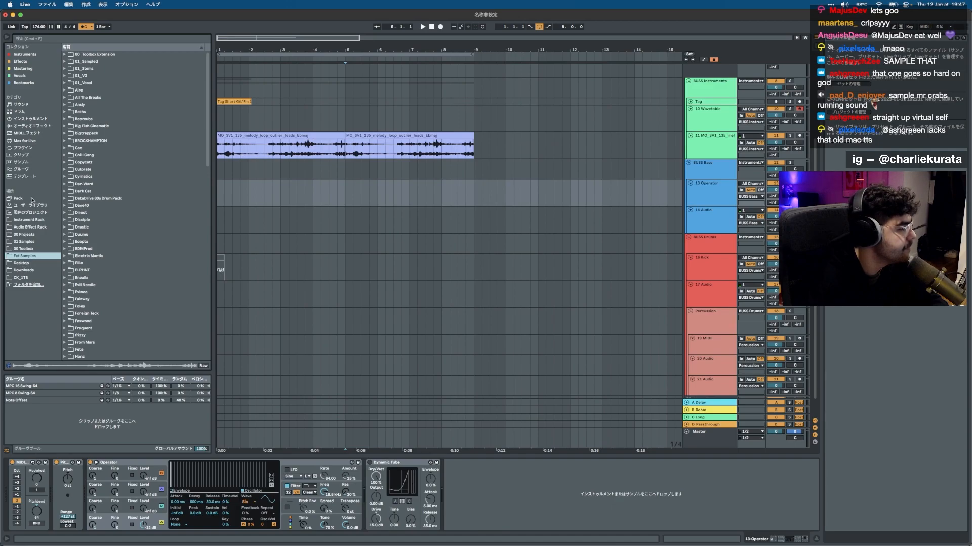
pyautogui.click(27, 221)
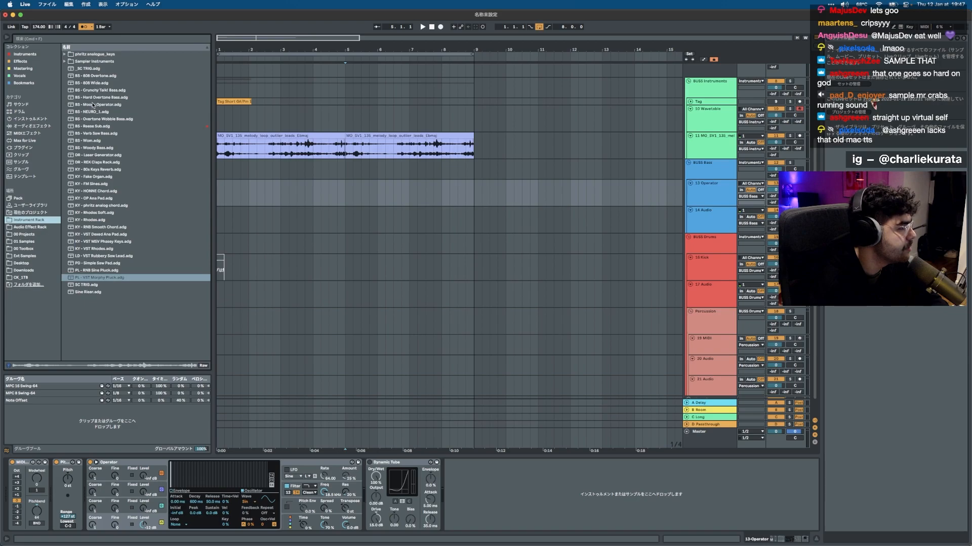
pyautogui.doubleClick(95, 134)
# Replace the bass instrument with the BS - Wom rack and test notes with the computer MIDI keyboard in different octaves.
pyautogui.click(90, 141)
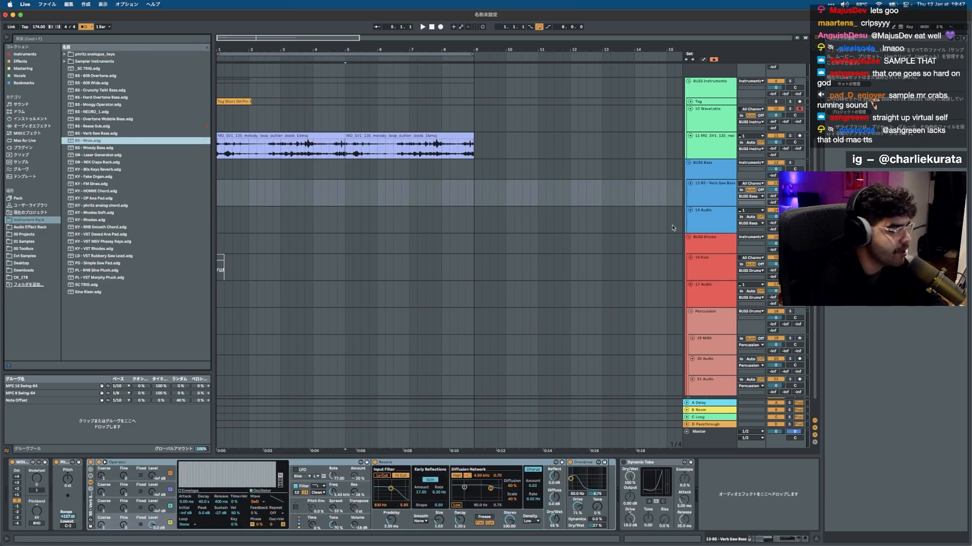
pyautogui.press('Return')
pyautogui.press('m')
pyautogui.press('a')
pyautogui.press('z')
pyautogui.press('a')
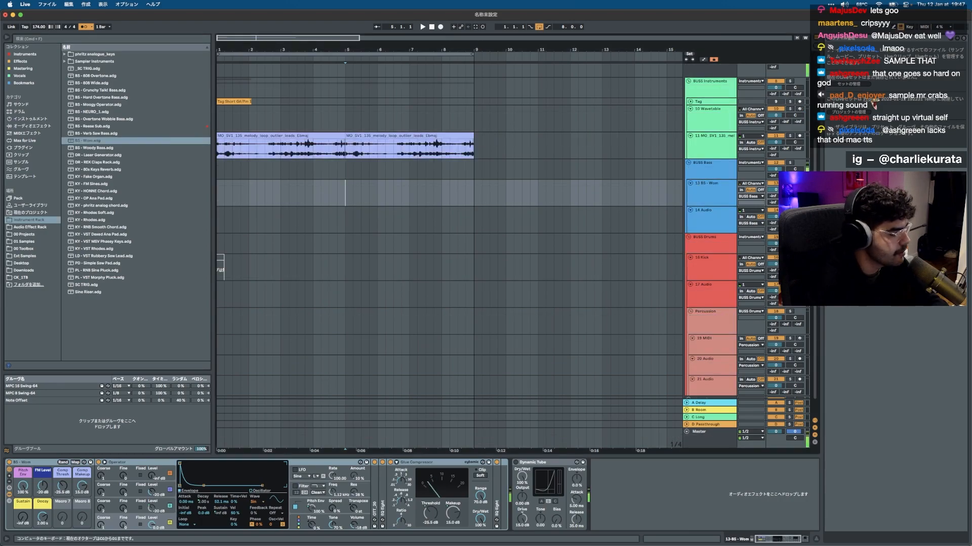
pyautogui.press('x')
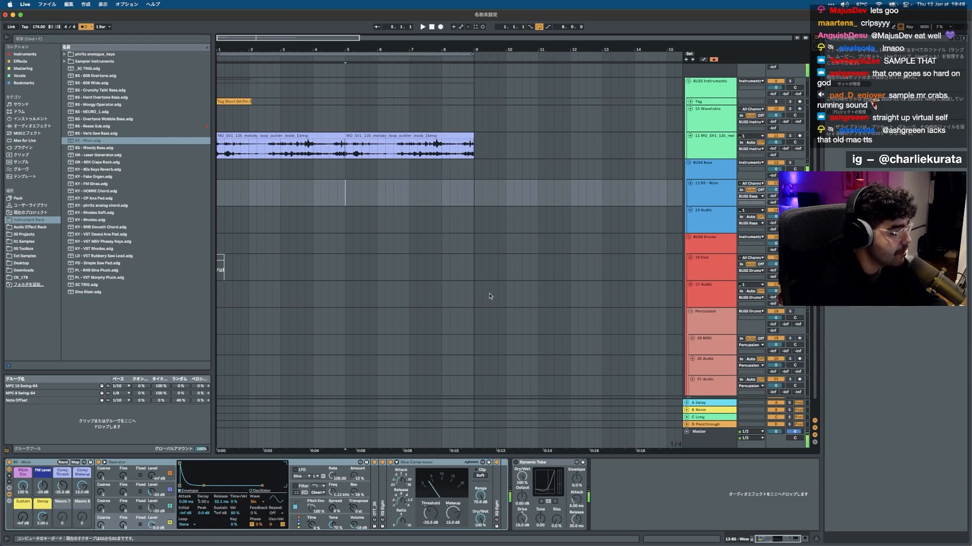
# Create an empty four-bar MIDI clip from bar 1 on the BS - Wom track.
pyautogui.moveTo(340, 187); pyautogui.dragTo(181, 210)
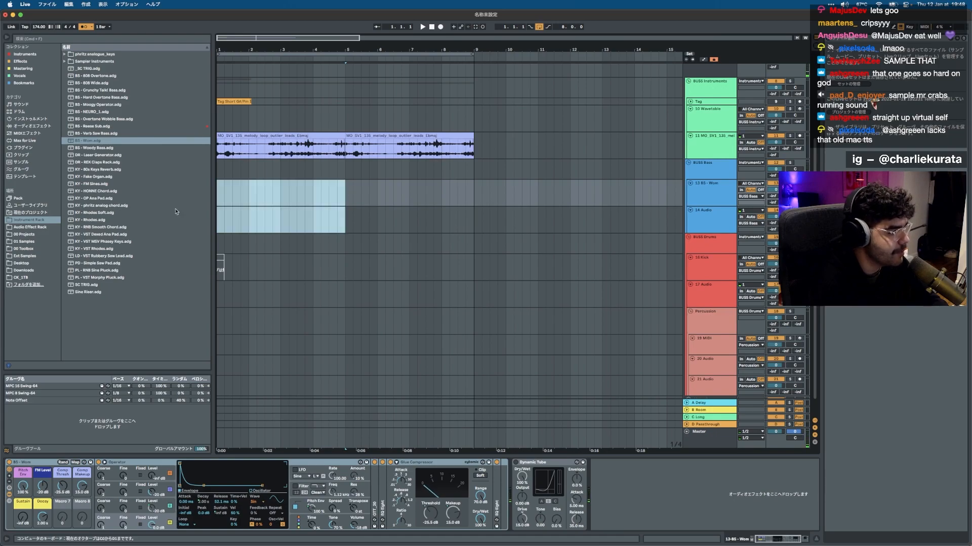
pyautogui.moveTo(339, 192); pyautogui.dragTo(178, 190)
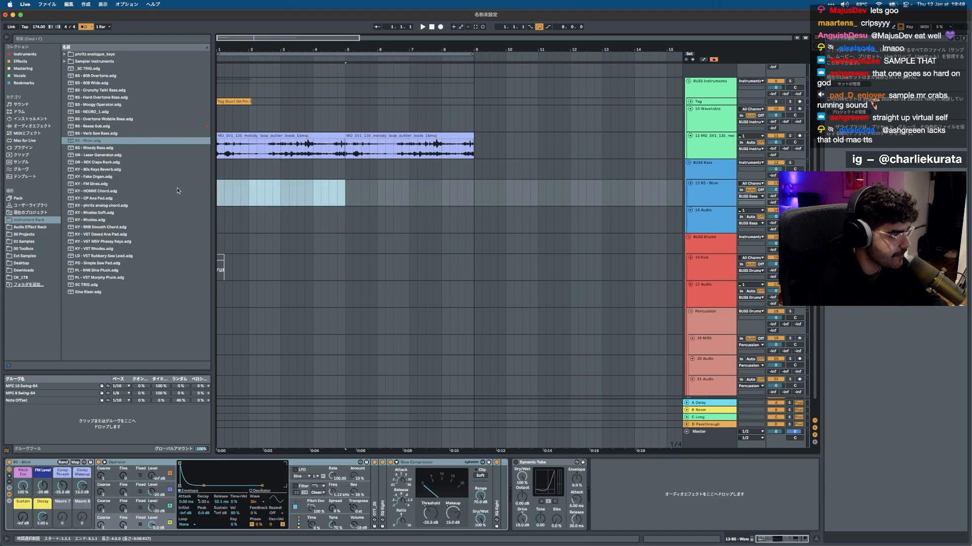
pyautogui.press('super+shift+m')
pyautogui.press('space')
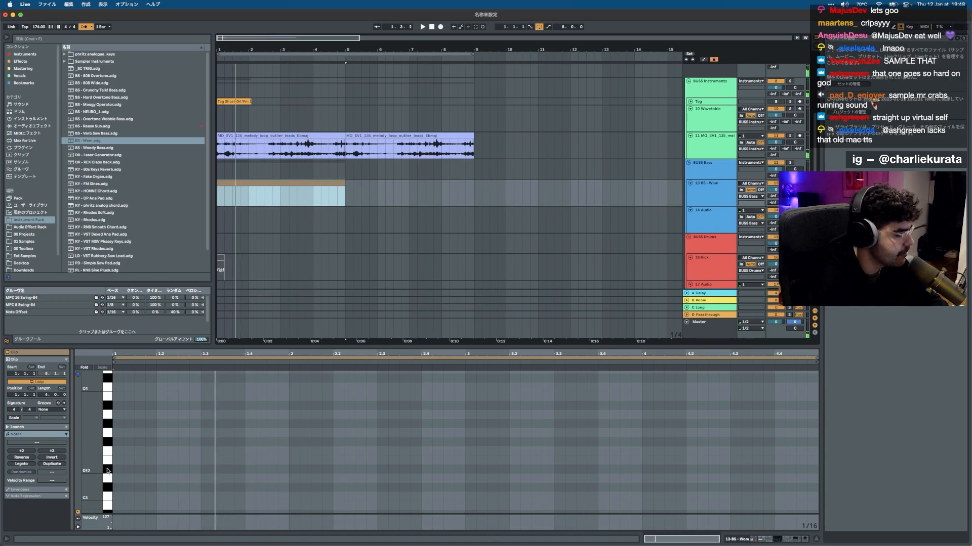
# Add a one-beat F#0 bass note at the start of the MIDI clip.
pyautogui.doubleClick(119, 446)
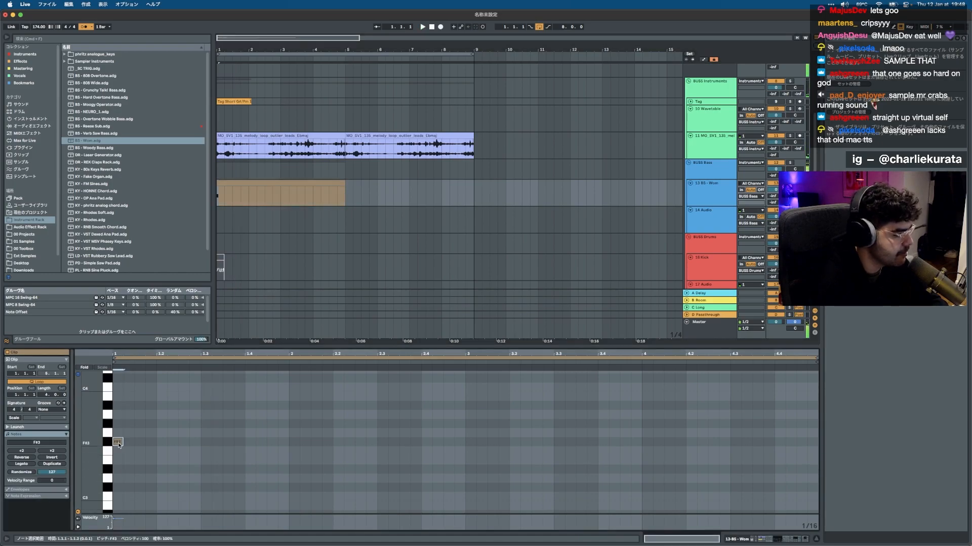
pyautogui.hotkey('shift', 'Down')
pyautogui.hotkey('shift', 'Down')
pyautogui.hotkey('shift', 'Down')
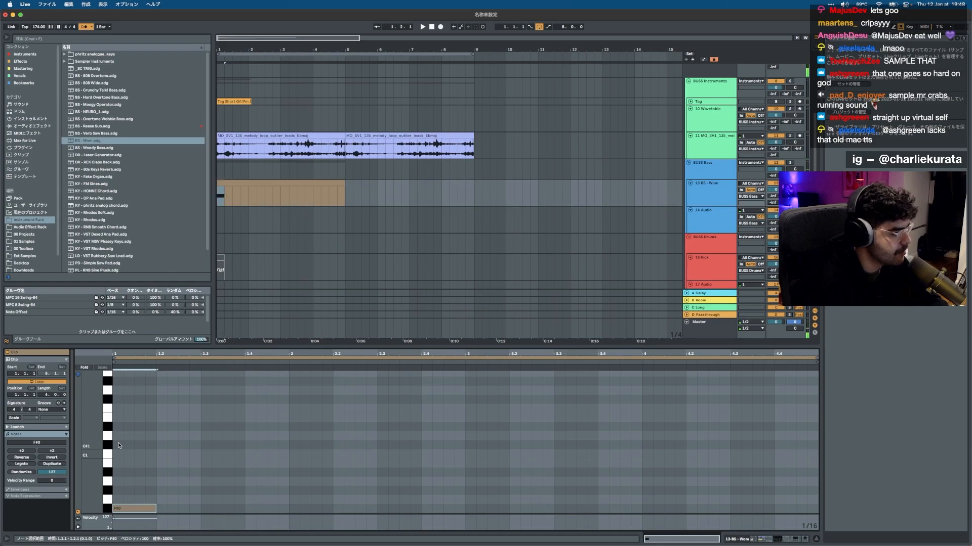
# Duplicate the F#0 note, shift the copy two sixteenths later to 1.2.3, and play the bass with the melody.
pyautogui.press('space')
pyautogui.press('space')
pyautogui.press('space')
pyautogui.press('super+d')
pyautogui.press('Right')
pyautogui.press('Right')
pyautogui.press('space')
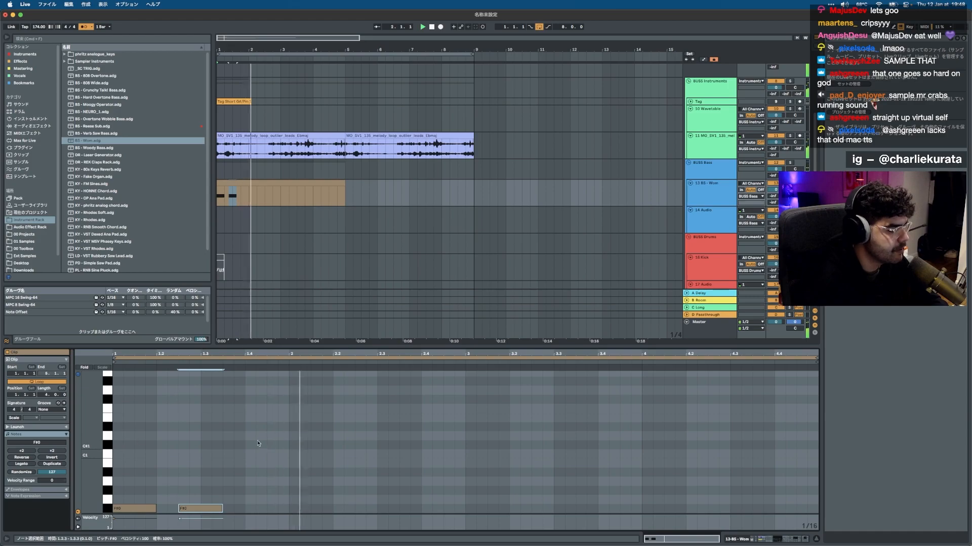
# Duplicate both F#0 bass notes into bar 2, place the copies from 2.2.1, and play the result.
pyautogui.press('space')
pyautogui.press('super+a')
pyautogui.press('super+d')
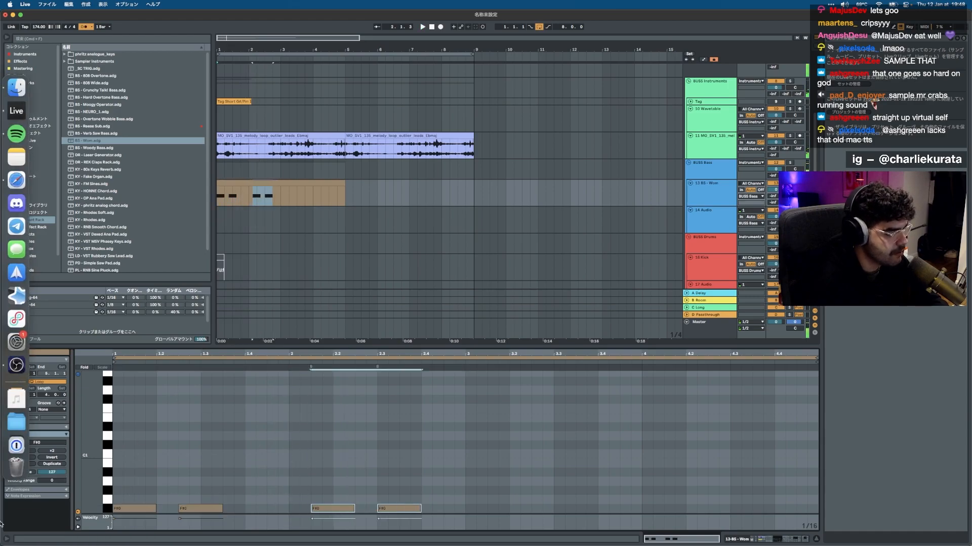
pyautogui.press('space')
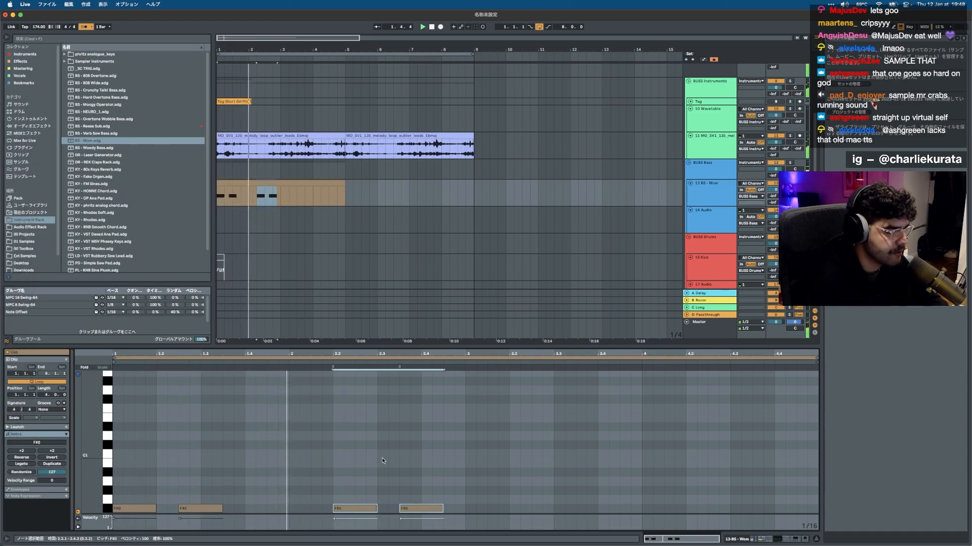
# Duplicate the two-bar bass pattern into bars 3 and 4 and transpose the copies down five semitones to C#0.
pyautogui.press('space')
pyautogui.press('super+a')
pyautogui.press('super+d')
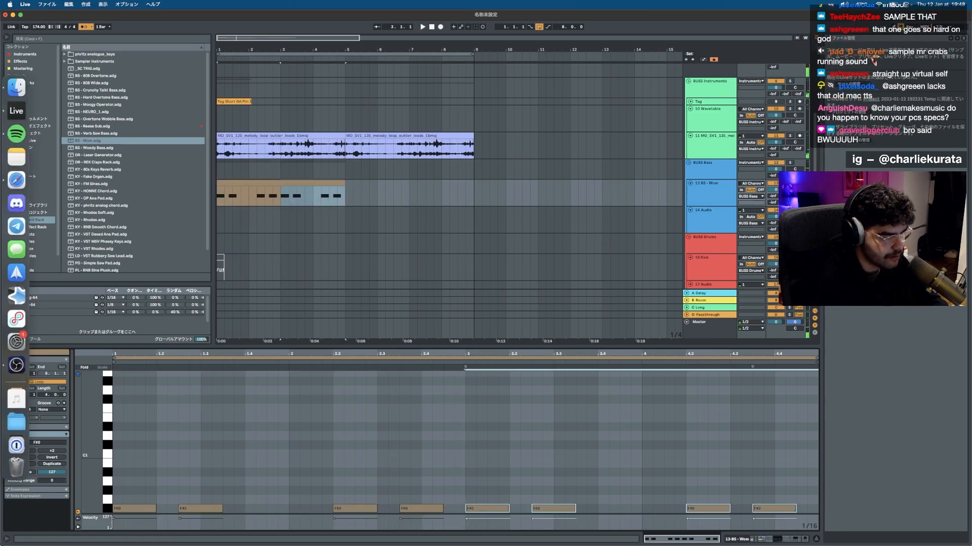
pyautogui.press('Down')
pyautogui.press('Down')
pyautogui.press('Down')
pyautogui.press('Down')
pyautogui.press('Down')
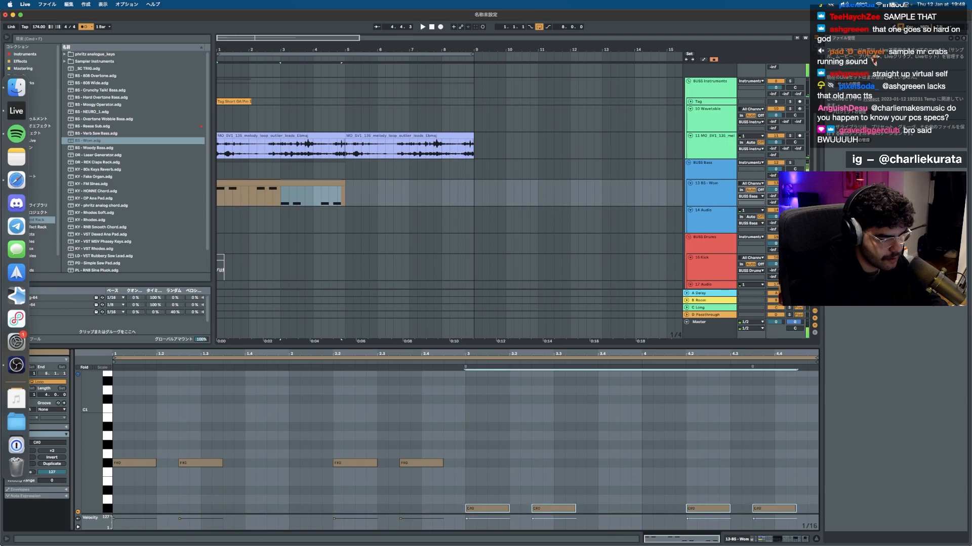
pyautogui.hotkey('shift', 'Up')
pyautogui.hotkey('shift', 'Down')
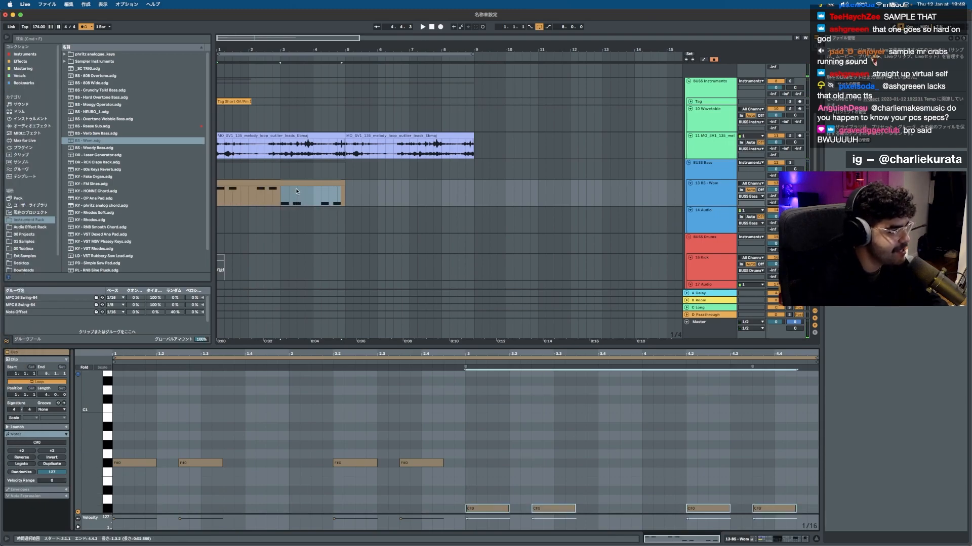
# Duplicate the four-bar BS - Wom clip to fill eight bars and play it with the bass rack's devices shown.
pyautogui.press('super+d')
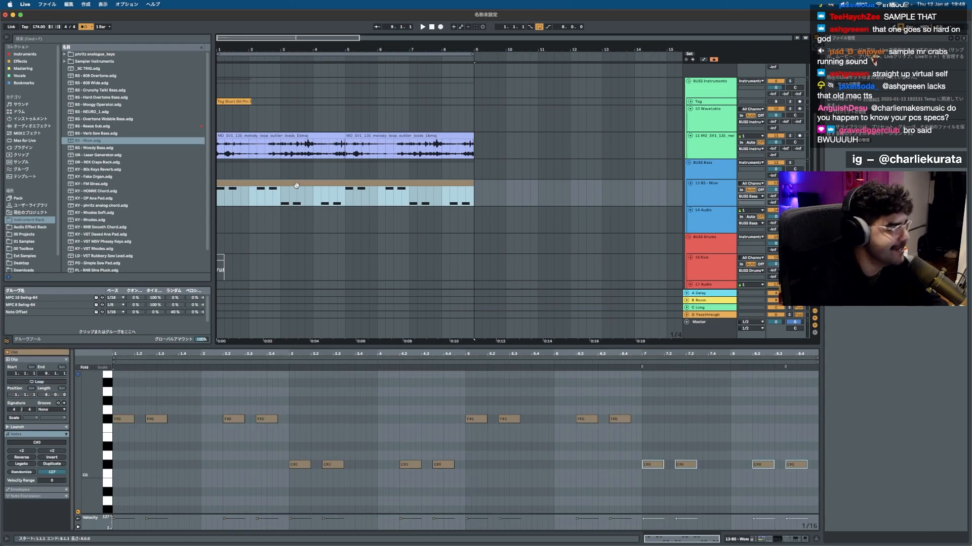
pyautogui.click(9, 4)
pyautogui.click(8, 4)
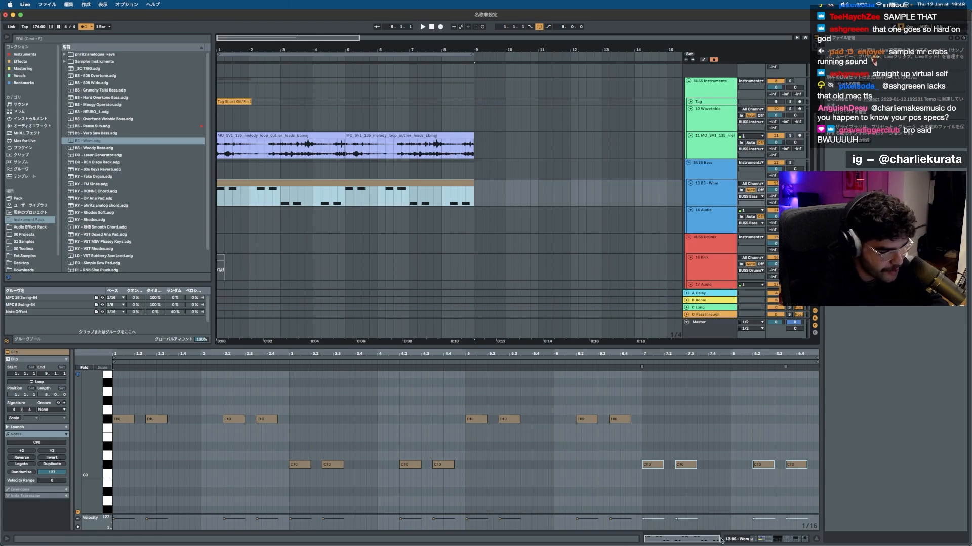
pyautogui.click(736, 539)
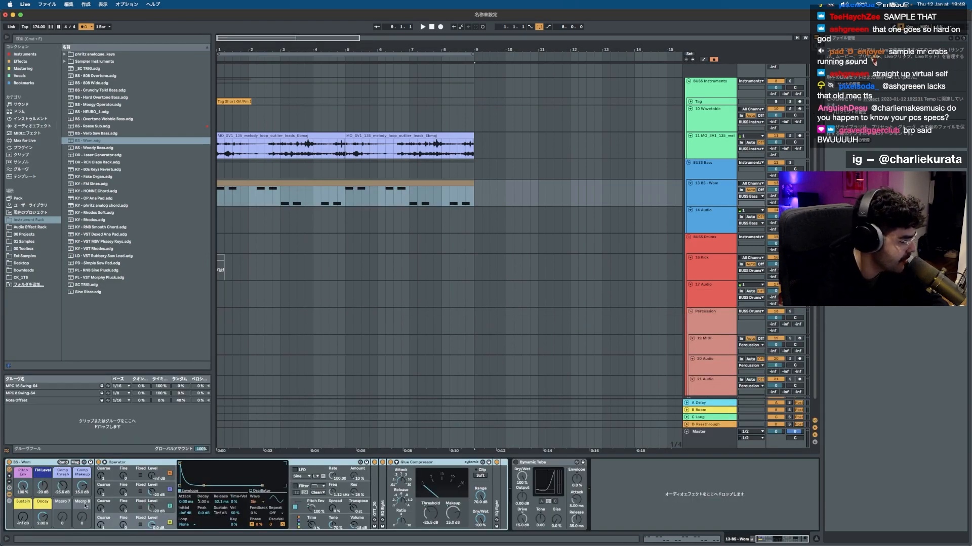
pyautogui.press('space')
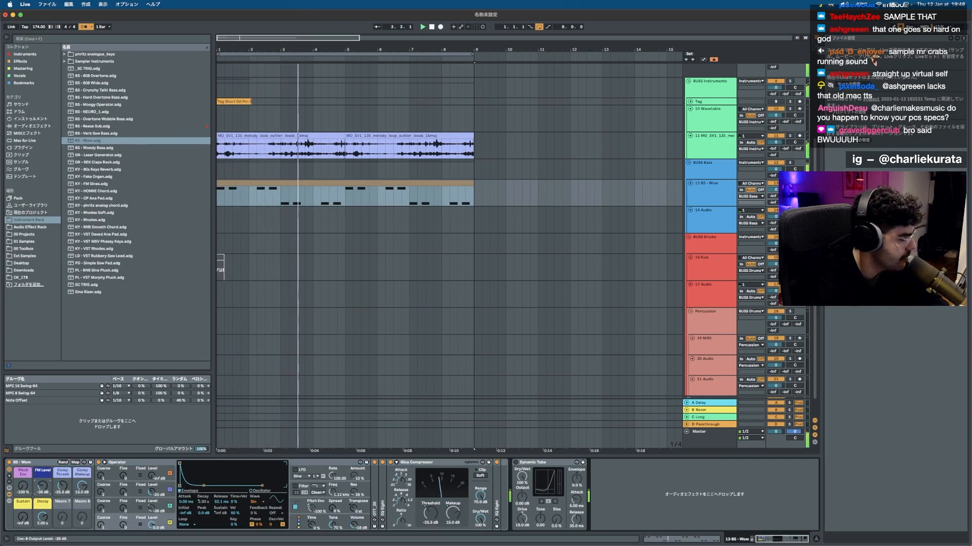
# Reopen the bass clip's notes, restart playback, and set the BS - Wom track volume to 1.8 dB.
pyautogui.doubleClick(274, 183)
pyautogui.press('space')
pyautogui.press('space')
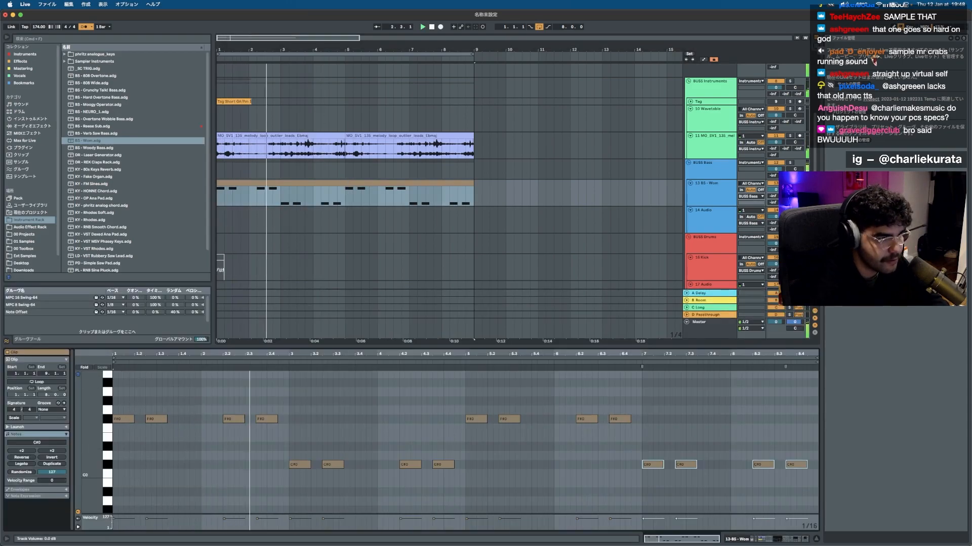
pyautogui.moveTo(775, 190); pyautogui.dragTo(775, 187)
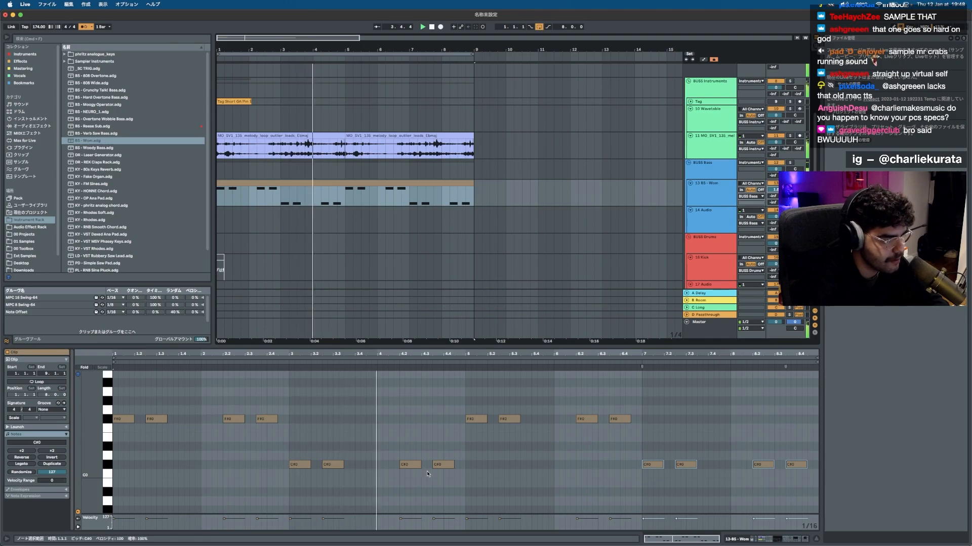
# Raise the two C#0 bass notes in bar 4, starting at 4.2.1, to G#0.
pyautogui.click(418, 458)
pyautogui.moveTo(418, 460); pyautogui.dragTo(410, 416)
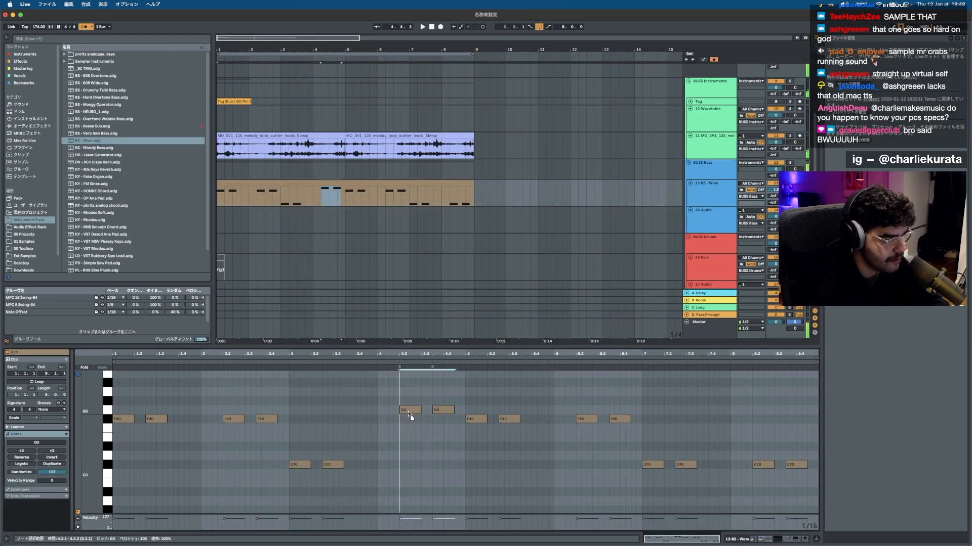
pyautogui.press('Up')
pyautogui.scroll(3, 419, 416)
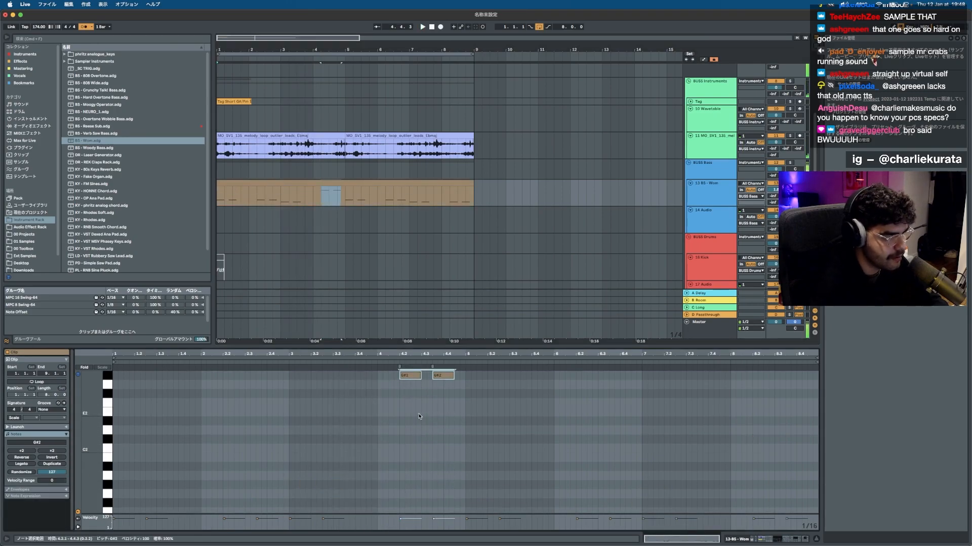
pyautogui.scroll(-3, 419, 378)
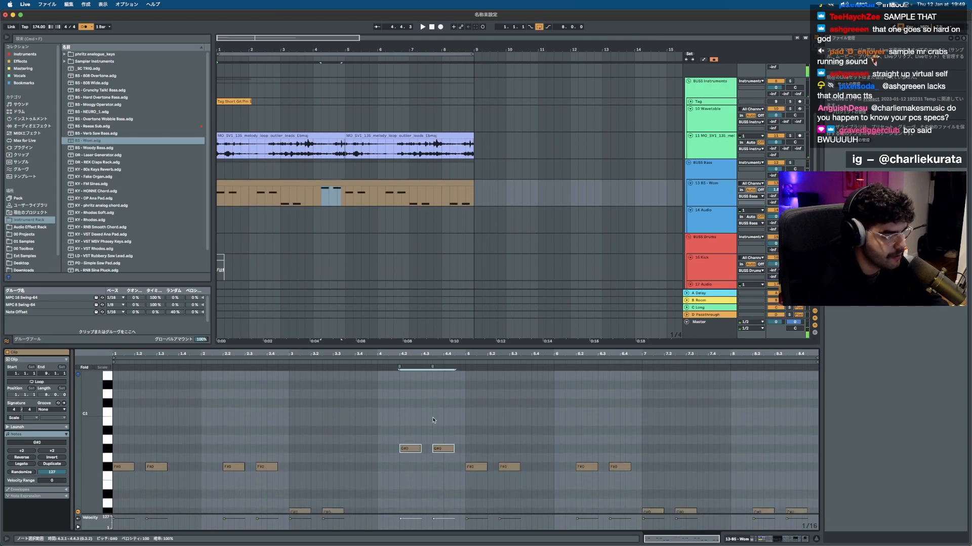
# Raise the two C#0 bass notes at the start of bar 7 four semitones to F0.
pyautogui.moveTo(464, 422); pyautogui.dragTo(511, 477)
pyautogui.click(501, 449)
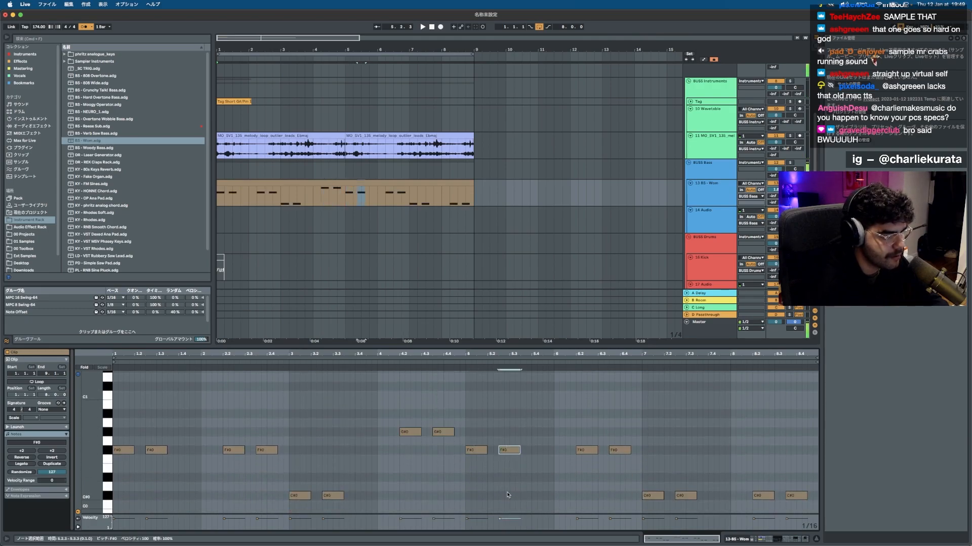
pyautogui.press('super+Right')
pyautogui.press('super+Right')
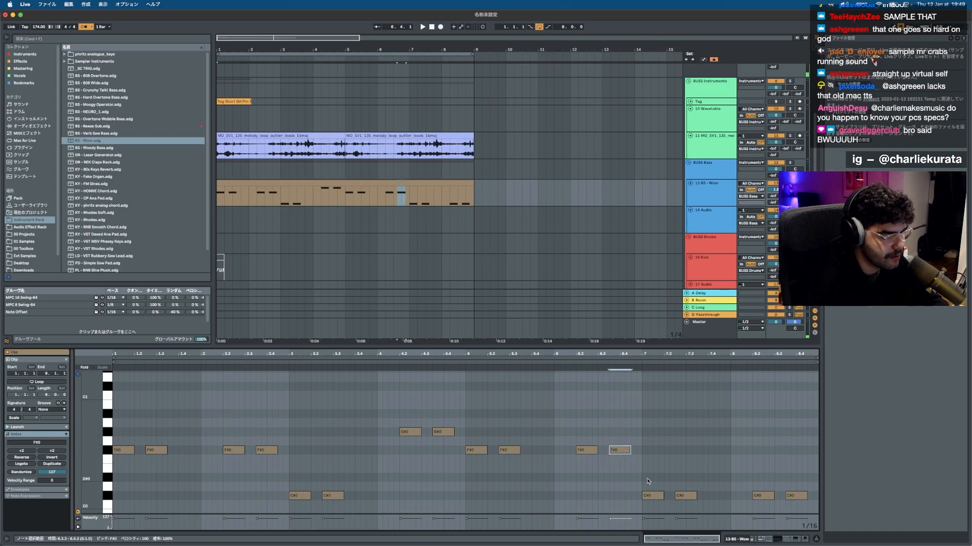
pyautogui.moveTo(656, 485); pyautogui.dragTo(695, 500)
pyautogui.press('Up')
pyautogui.press('Up')
pyautogui.press('Up')
pyautogui.press('Up')
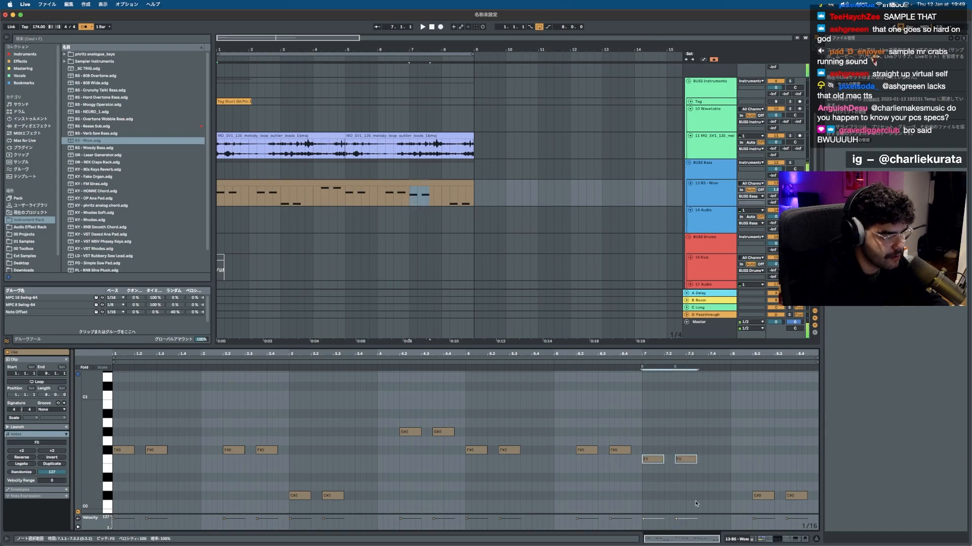
# Add a one-beat A#0 bass note at 7.4.1 and replace the two C#0 notes in bar 8 with A#0 notes.
pyautogui.scroll(3, 695, 504)
pyautogui.click(686, 475)
pyautogui.click(687, 487)
pyautogui.moveTo(719, 491); pyautogui.dragTo(719, 452)
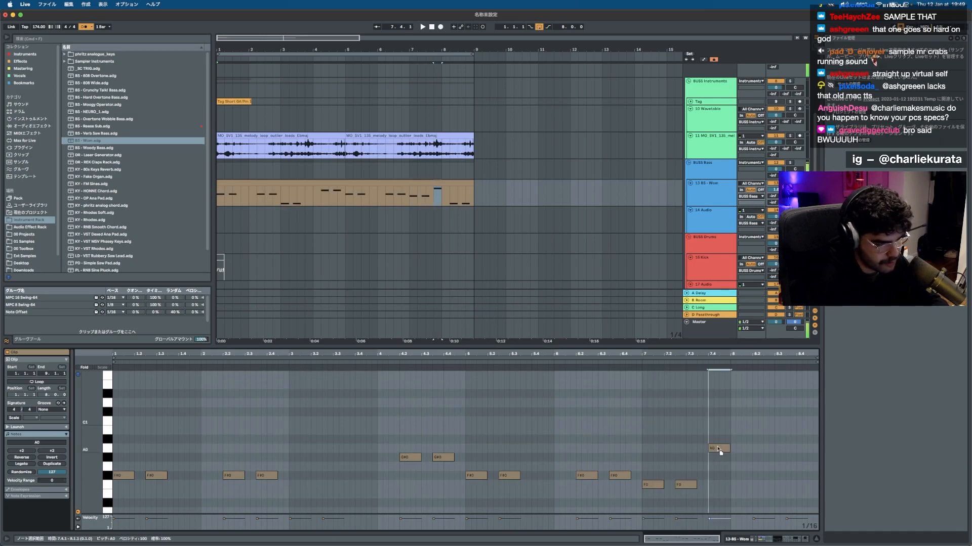
pyautogui.scroll(-4, 717, 449)
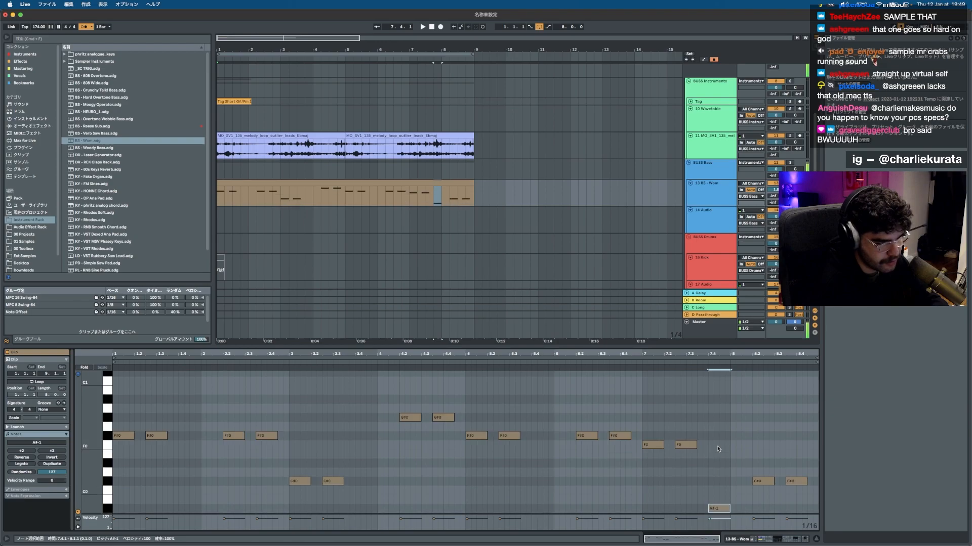
pyautogui.moveTo(757, 465)
pyautogui.mouseDown()
pyautogui.moveTo(805, 492)
pyautogui.moveTo(766, 404)
pyautogui.moveTo(755, 403)
pyautogui.mouseUp()
pyautogui.press('Delete')
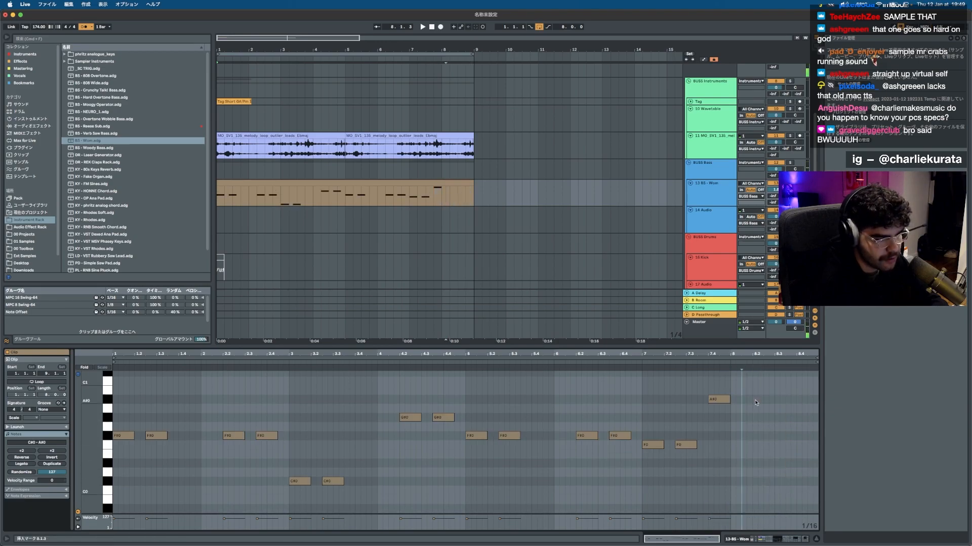
pyautogui.press('super+v')
# Play the edited bass line and set the BS - Wom rack's Sustain macro to -7.6 dB.
pyautogui.press('space')
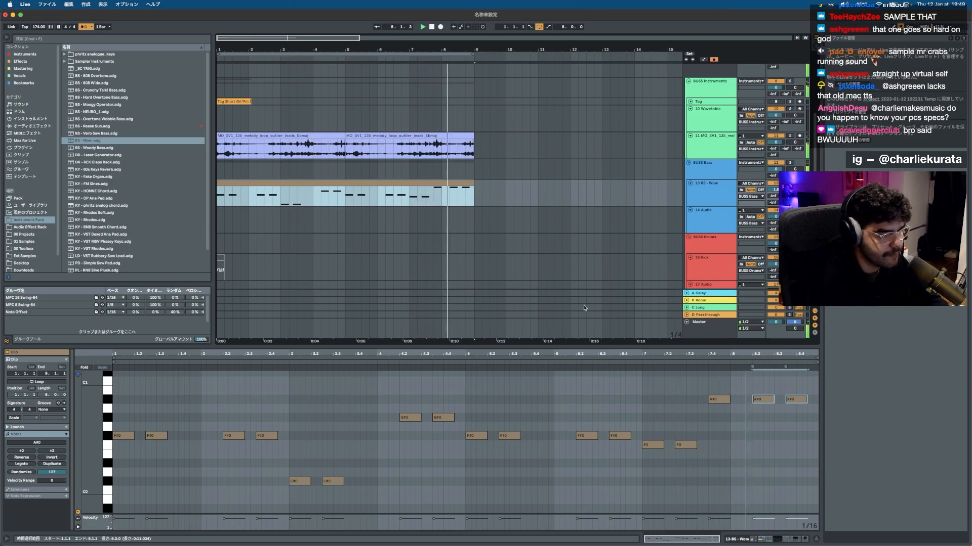
pyautogui.click(753, 539)
pyautogui.moveTo(51, 493); pyautogui.dragTo(23, 480)
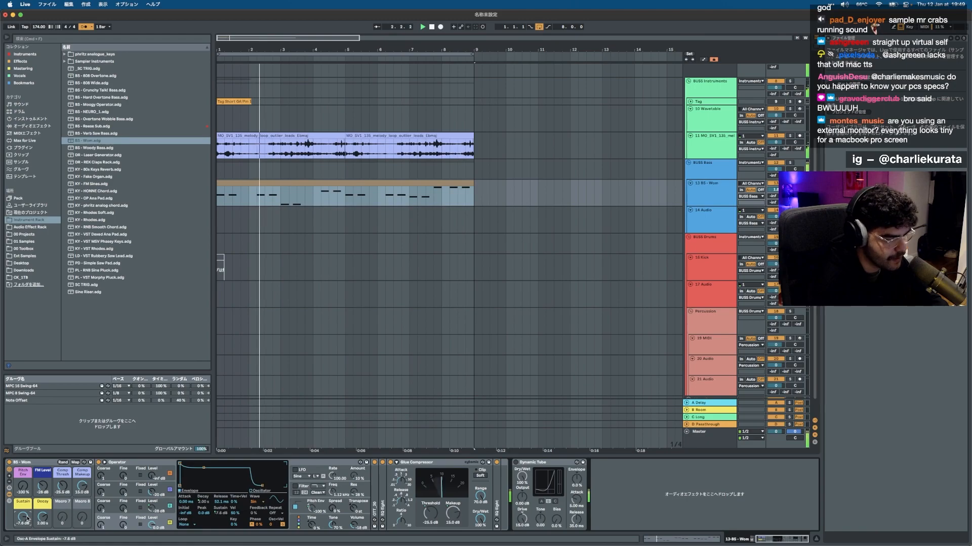
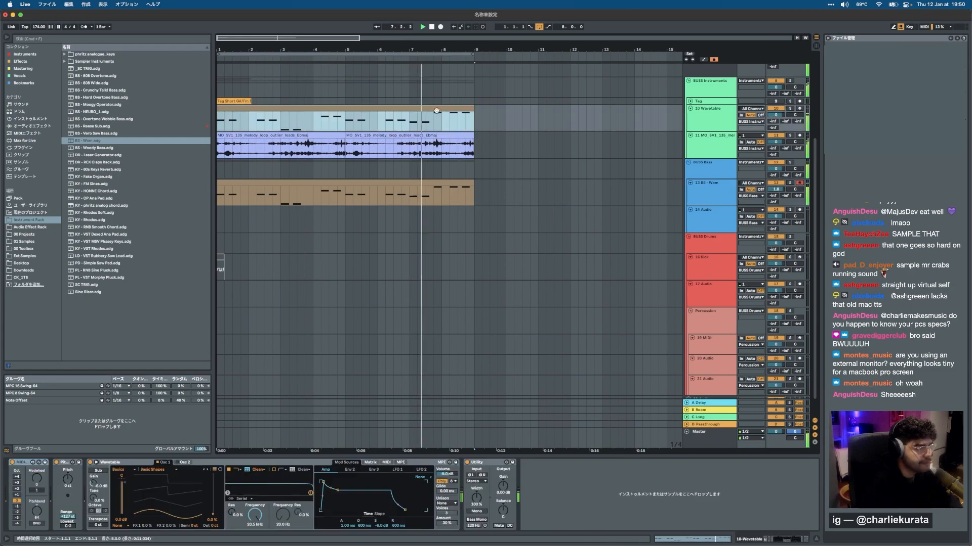
# Open the eight-bar MIDI clip on the Wavetable track and play the track soloed.
pyautogui.doubleClick(397, 115)
pyautogui.press('space')
pyautogui.press('space')
pyautogui.press('space')
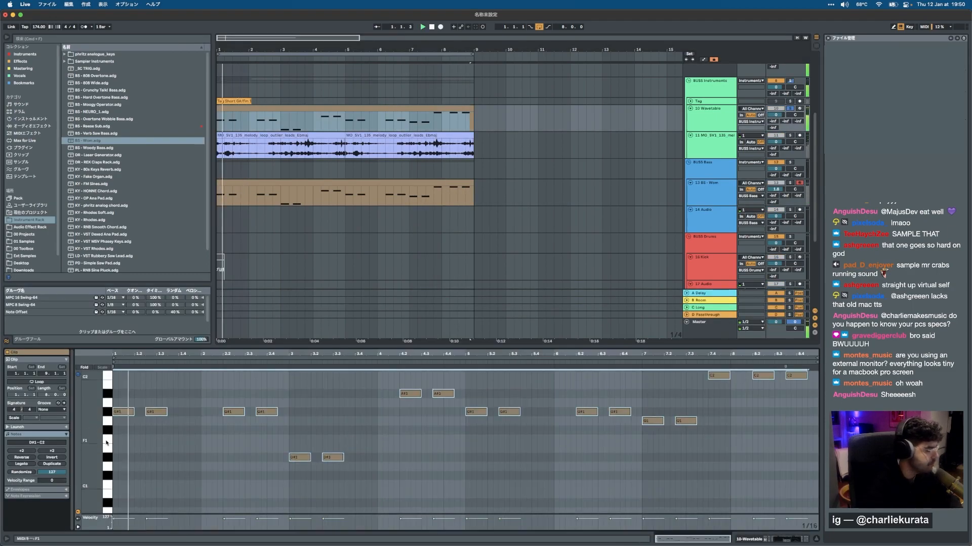
# Stack D#2 and C3 copies above every G#1 note in the Wavetable clip and play the chords.
pyautogui.click(106, 412)
pyautogui.scroll(2, 124, 435)
pyautogui.moveTo(120, 438); pyautogui.dragTo(120, 375)
pyautogui.scroll(3, 120, 435)
pyautogui.moveTo(119, 438); pyautogui.dragTo(119, 386)
pyautogui.press('Up')
pyautogui.press('Up')
pyautogui.press('Up')
pyautogui.press('space')
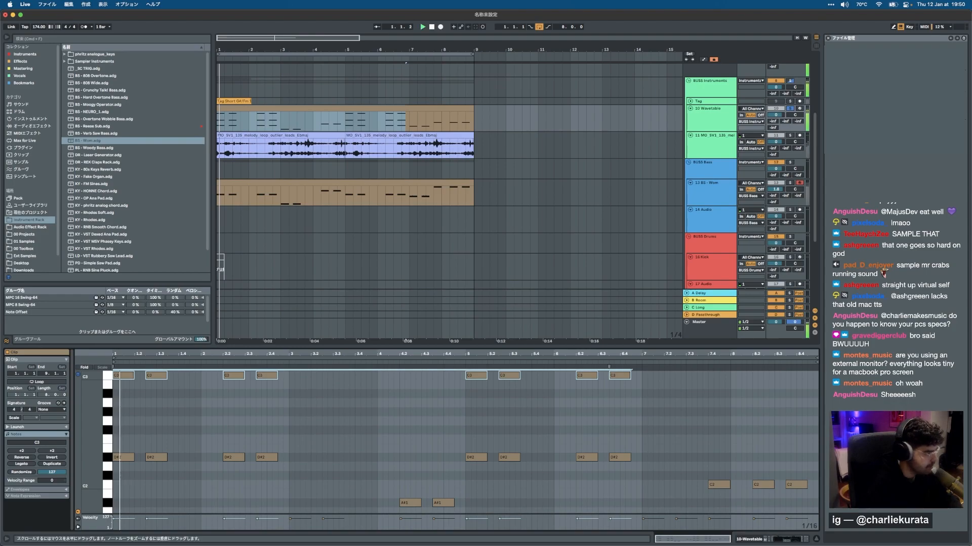
# Stack copies a fifth and a tenth above the root notes in bars 3 and 4 of the Wavetable clip.
pyautogui.moveTo(100, 461); pyautogui.dragTo(76, 461)
pyautogui.moveTo(287, 483); pyautogui.dragTo(320, 492)
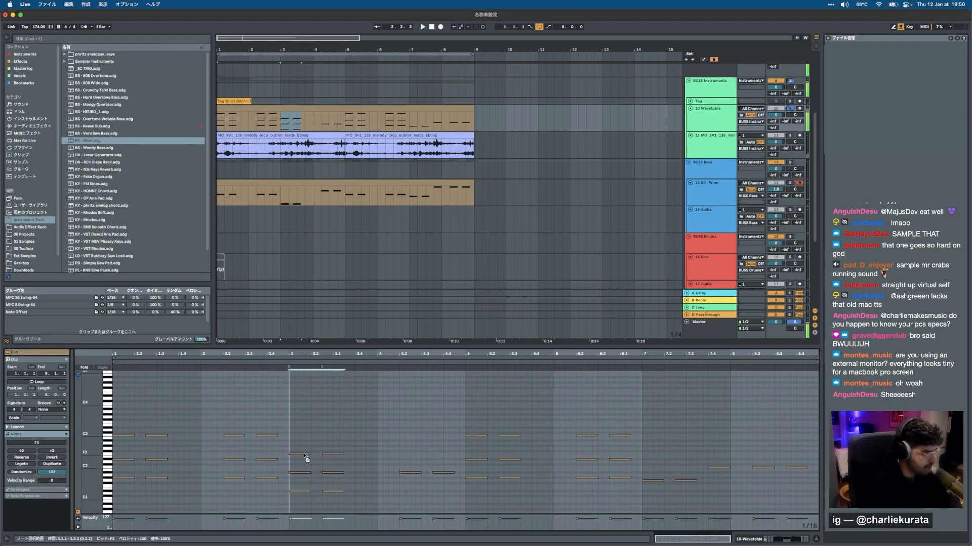
pyautogui.moveTo(381, 447); pyautogui.dragTo(448, 488)
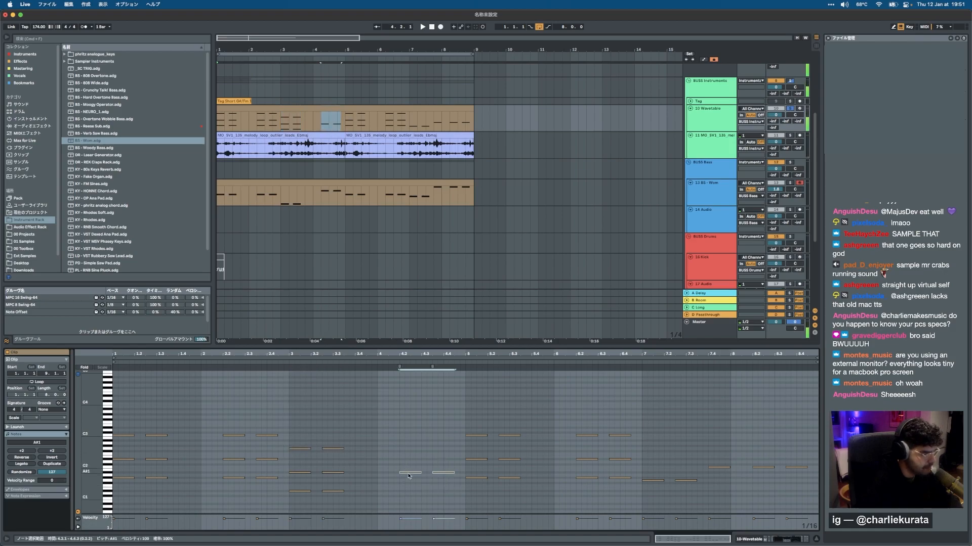
pyautogui.moveTo(409, 447); pyautogui.dragTo(409, 433)
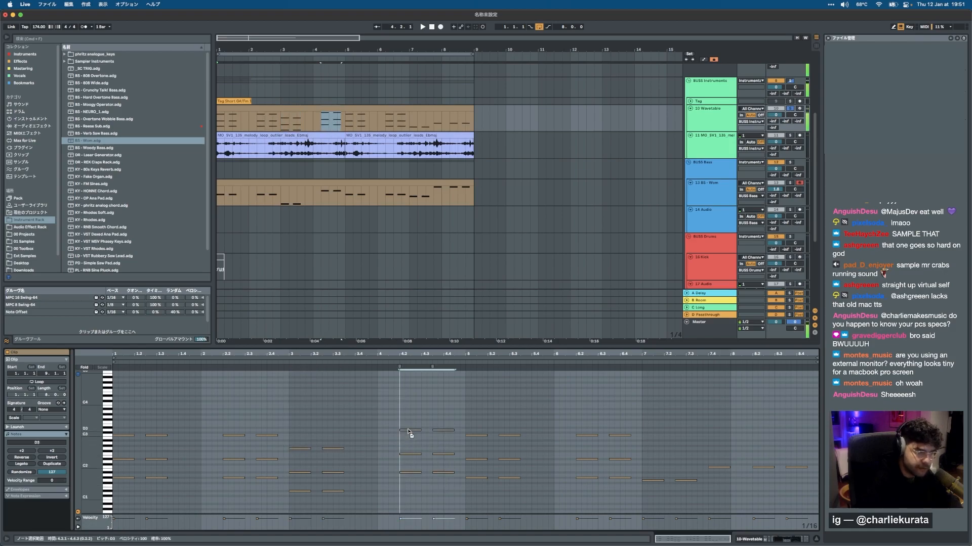
# Stack two higher copies above each remaining root note in bars 7 and 8 to form three-note chords, and play them.
pyautogui.moveTo(633, 487); pyautogui.dragTo(618, 418)
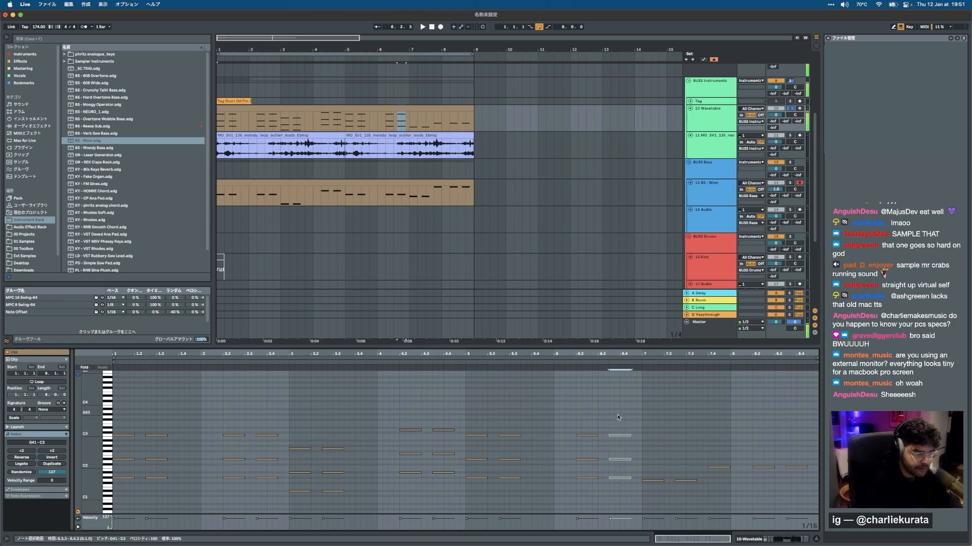
pyautogui.moveTo(647, 487); pyautogui.dragTo(690, 471)
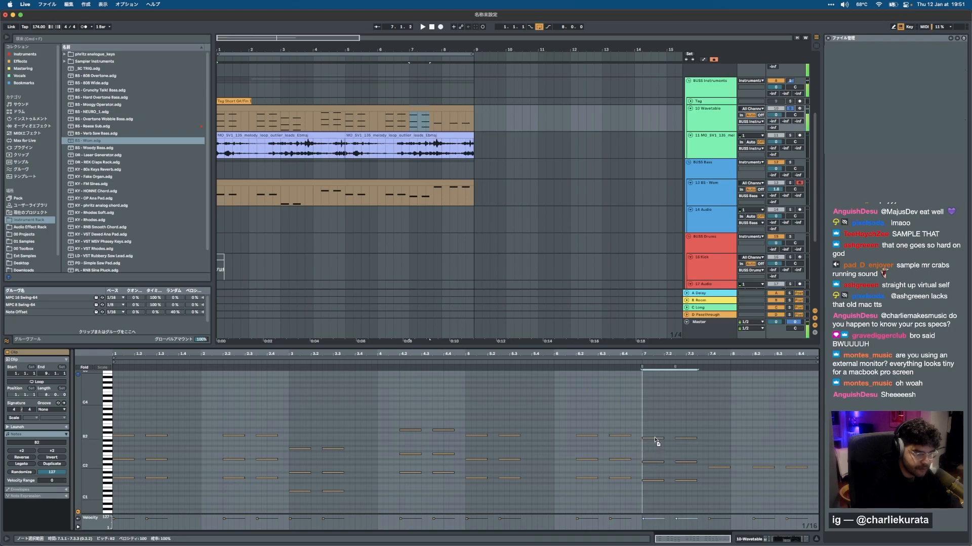
pyautogui.moveTo(711, 489); pyautogui.dragTo(783, 447)
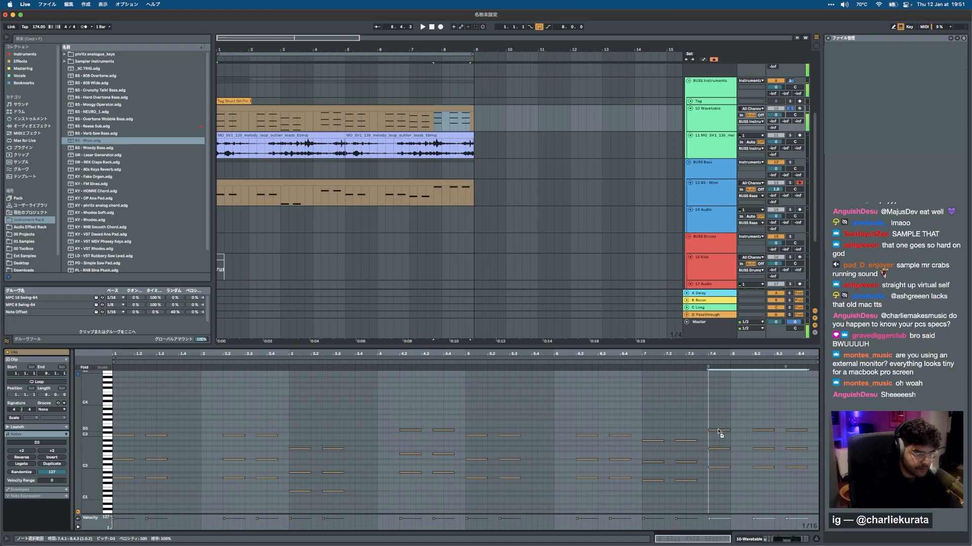
pyautogui.press('space')
# Shape Wavetable's amp envelope with a 14.5 ms attack, longer decay, -inf dB sustain and longer release.
pyautogui.hotkey('shift', 'Tab')
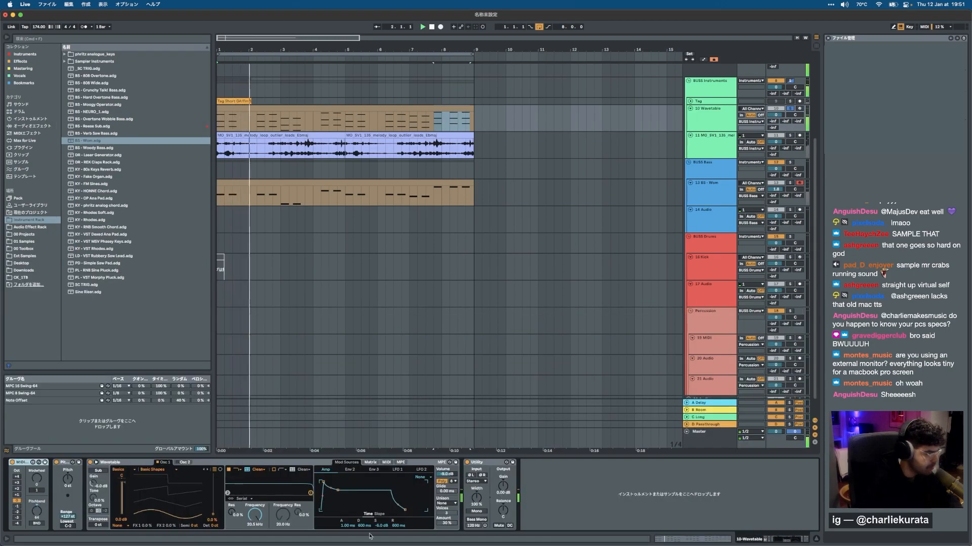
pyautogui.moveTo(337, 491); pyautogui.dragTo(338, 510)
pyautogui.moveTo(405, 510); pyautogui.dragTo(410, 510)
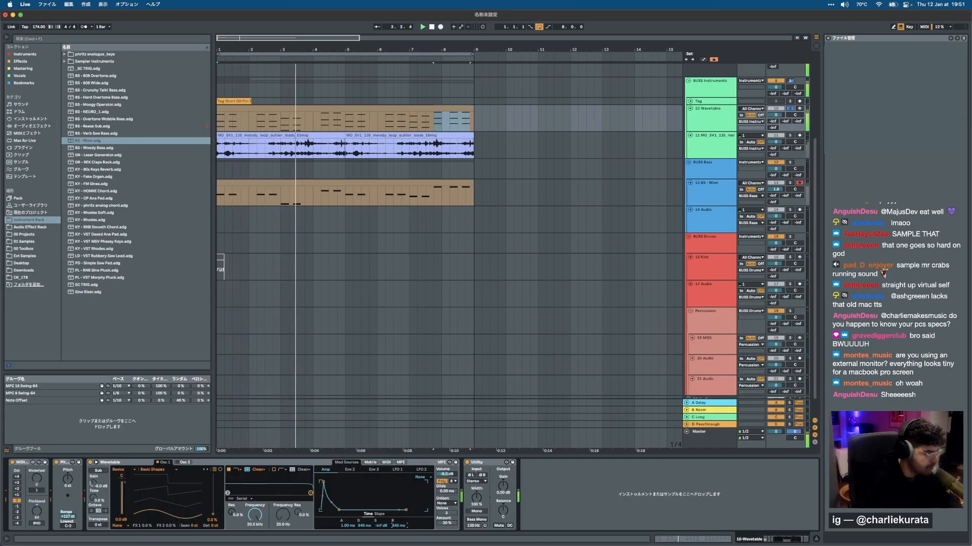
pyautogui.moveTo(348, 527); pyautogui.dragTo(348, 507)
pyautogui.moveTo(398, 526); pyautogui.dragTo(398, 529)
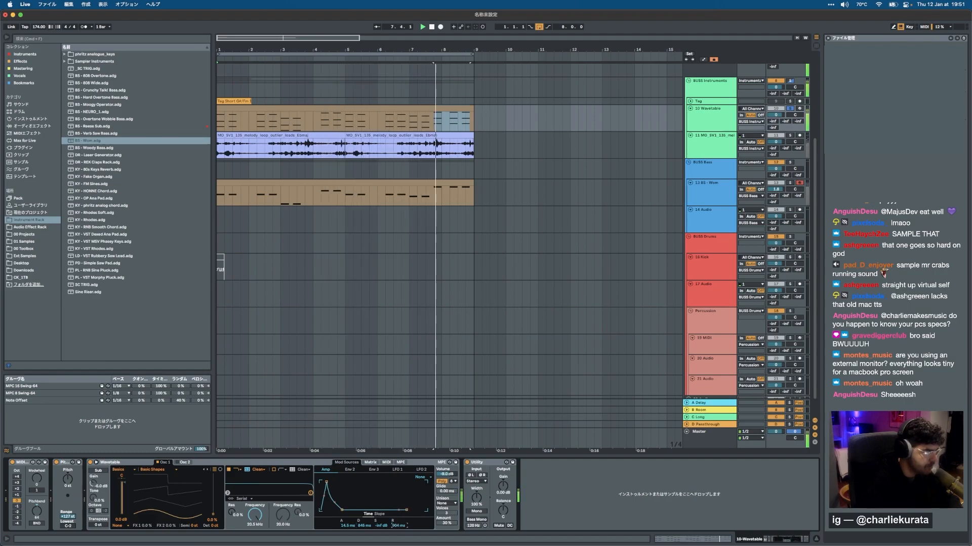
# Add an Echo effect to the end of the Wavetable track's device chain and lower its dry/wet mix.
pyautogui.press('super+f')
pyautogui.write('echo')
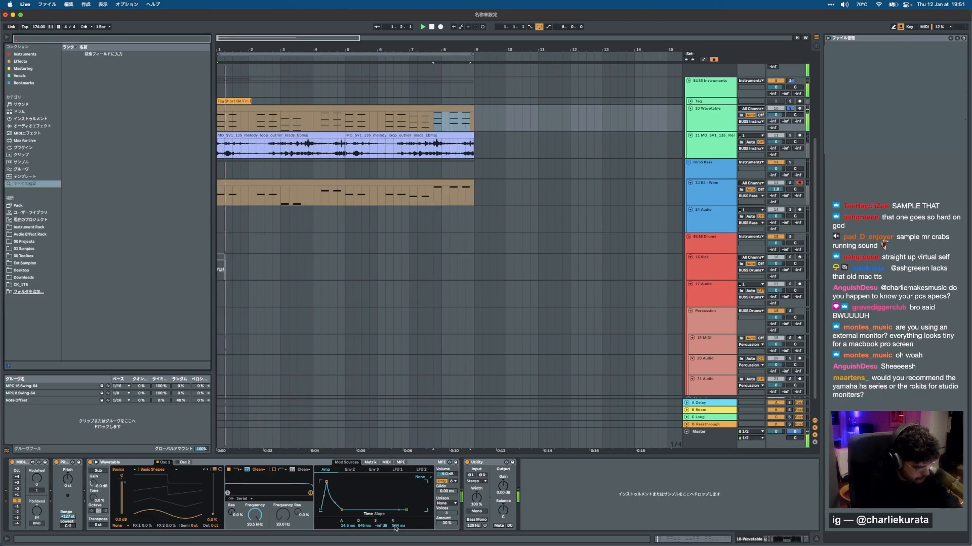
pyautogui.press('Down')
pyautogui.press('Return')
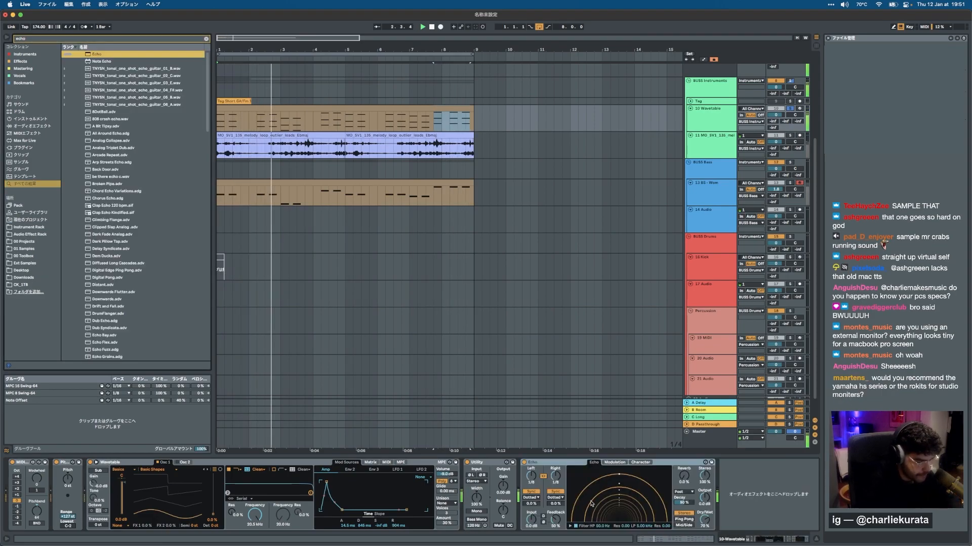
pyautogui.moveTo(704, 521); pyautogui.dragTo(704, 545)
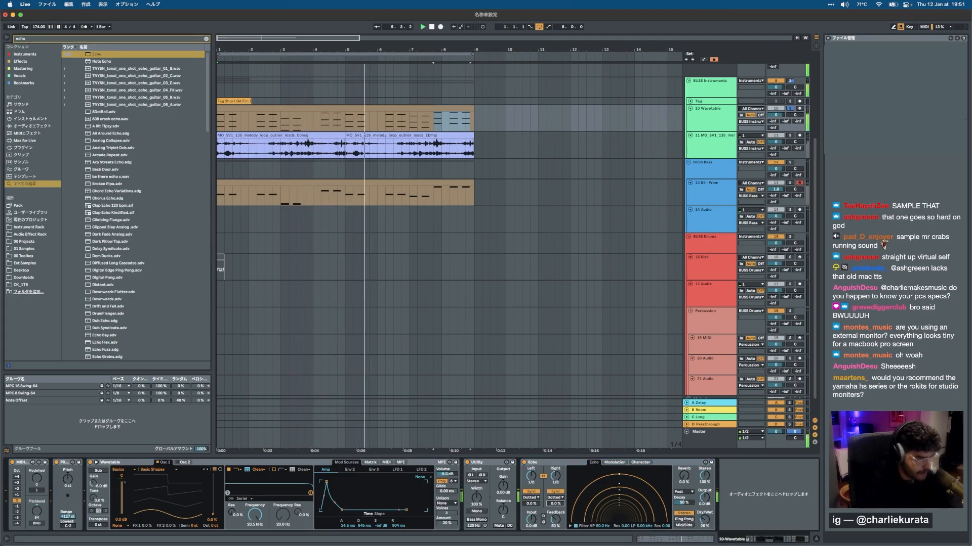
# Offset Echo's left and right delay times slightly, to -0.7 % and 0.7 %.
pyautogui.moveTo(554, 505); pyautogui.dragTo(530, 509)
pyautogui.click(530, 505)
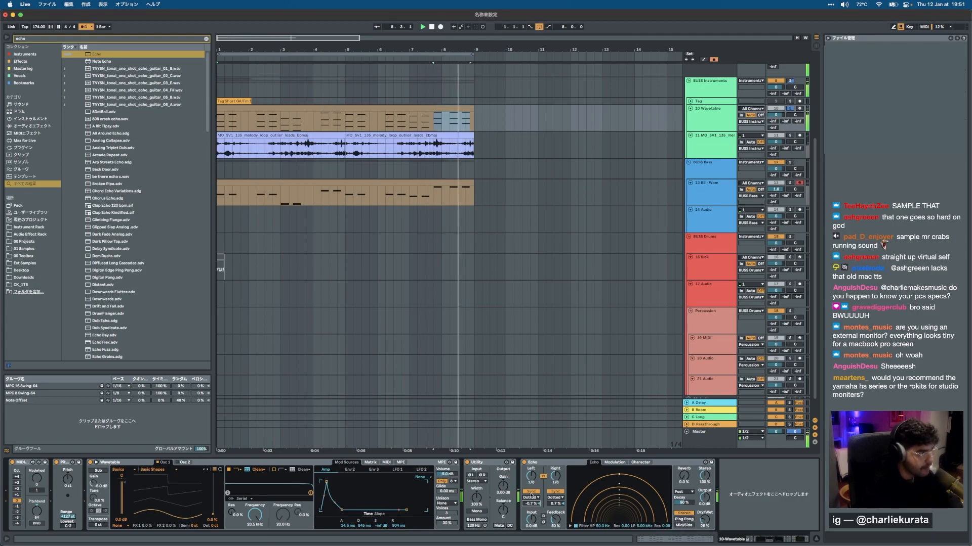
# Try triplet timing on both Echo delay lines and return them to dotted timing.
pyautogui.click(556, 499)
pyautogui.click(556, 509)
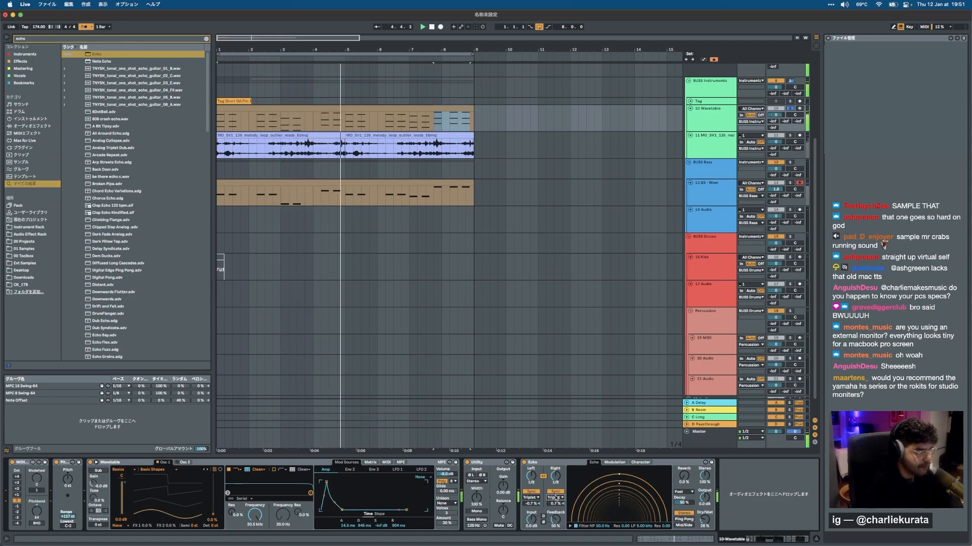
pyautogui.moveTo(555, 480); pyautogui.dragTo(555, 478)
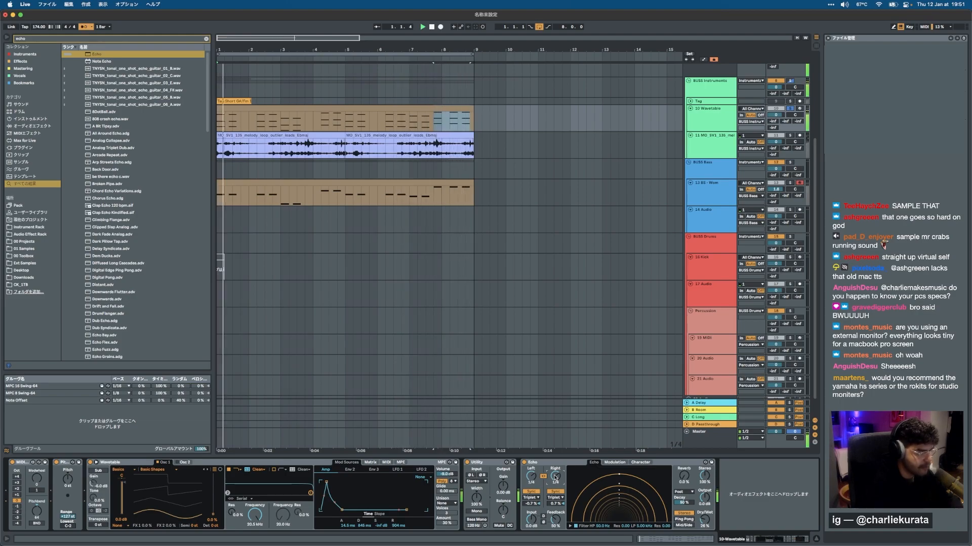
pyautogui.moveTo(555, 478); pyautogui.dragTo(555, 481)
pyautogui.click(555, 498)
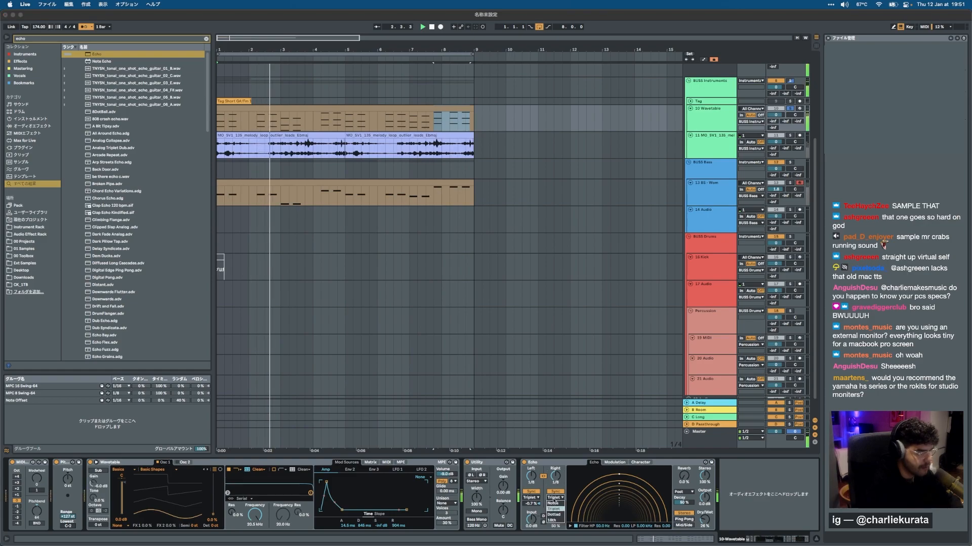
pyautogui.click(554, 515)
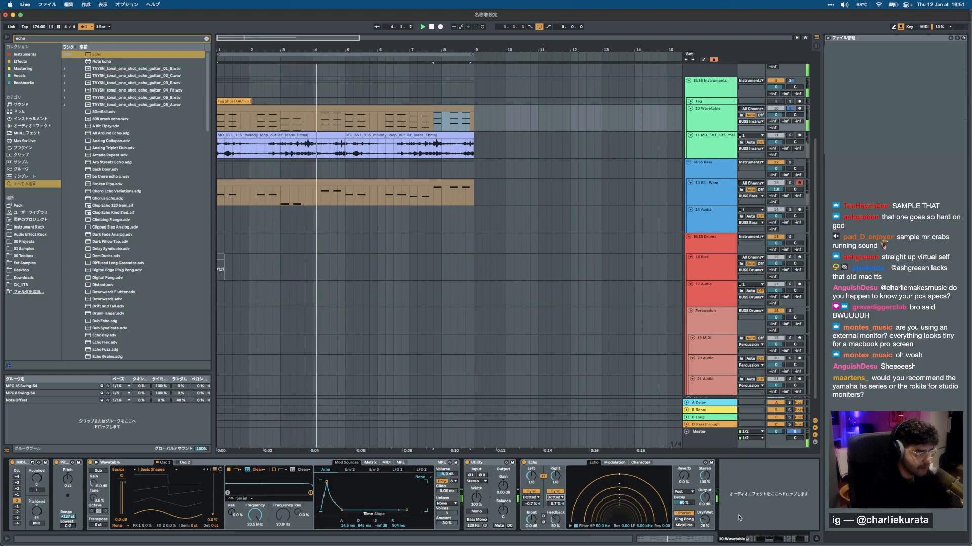
# Lower Echo's input level and set its dry/wet mix to 12 %.
pyautogui.moveTo(707, 519); pyautogui.dragTo(707, 534)
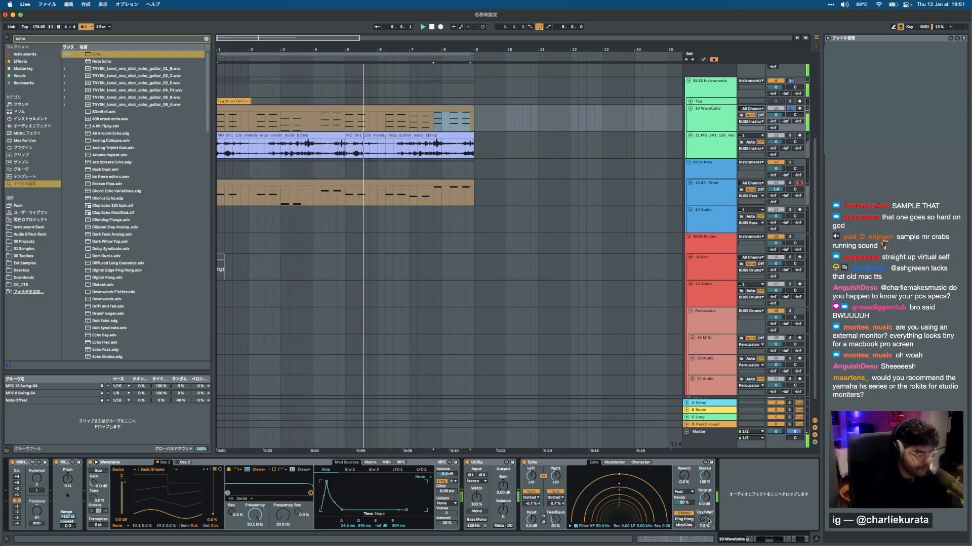
pyautogui.moveTo(531, 521)
pyautogui.mouseDown()
pyautogui.moveTo(531, 494)
pyautogui.moveTo(531, 526)
pyautogui.mouseUp()
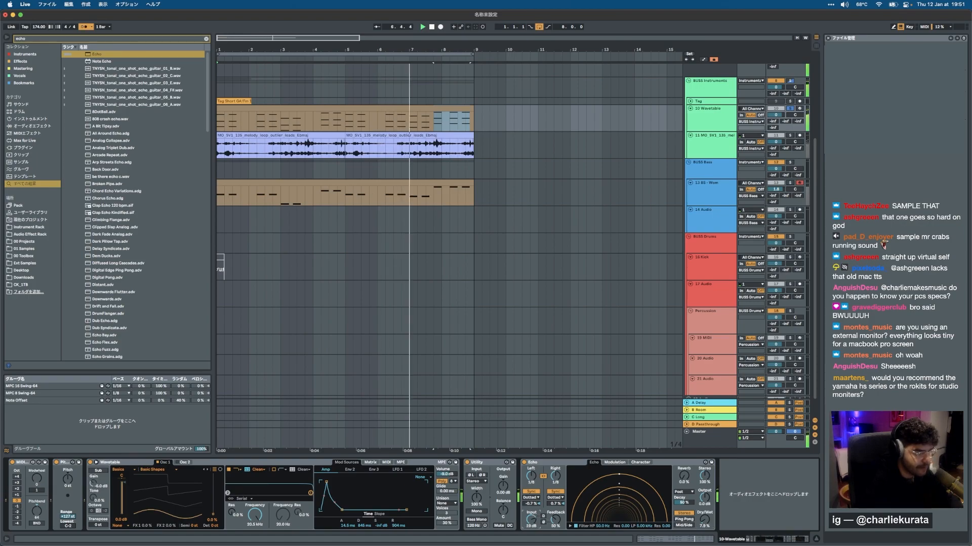
pyautogui.moveTo(704, 520); pyautogui.dragTo(705, 515)
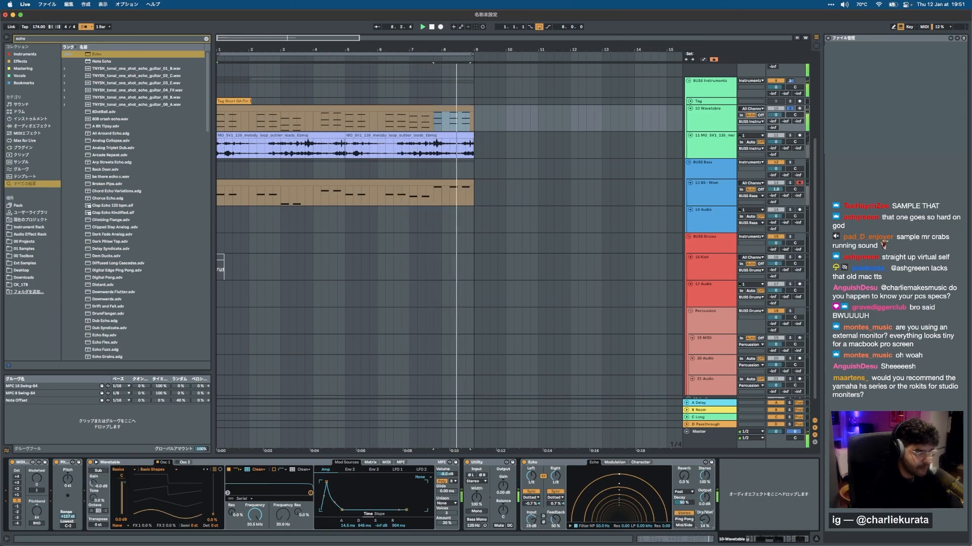
# Narrow Echo's filter band by raising the high-pass to about 161 Hz and lowering the low-pass cutoff.
pyautogui.click(568, 527)
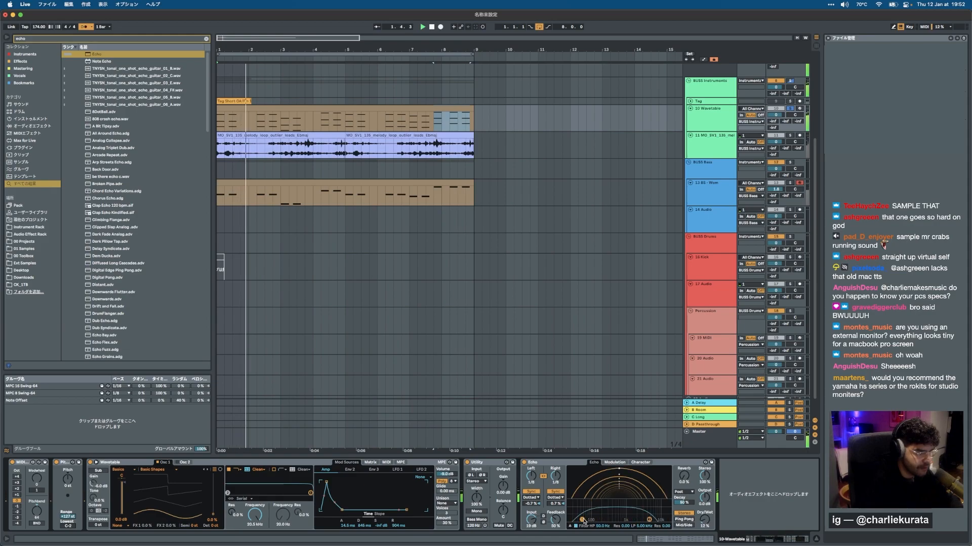
pyautogui.moveTo(649, 519)
pyautogui.mouseDown()
pyautogui.moveTo(628, 502)
pyautogui.moveTo(641, 511)
pyautogui.mouseUp()
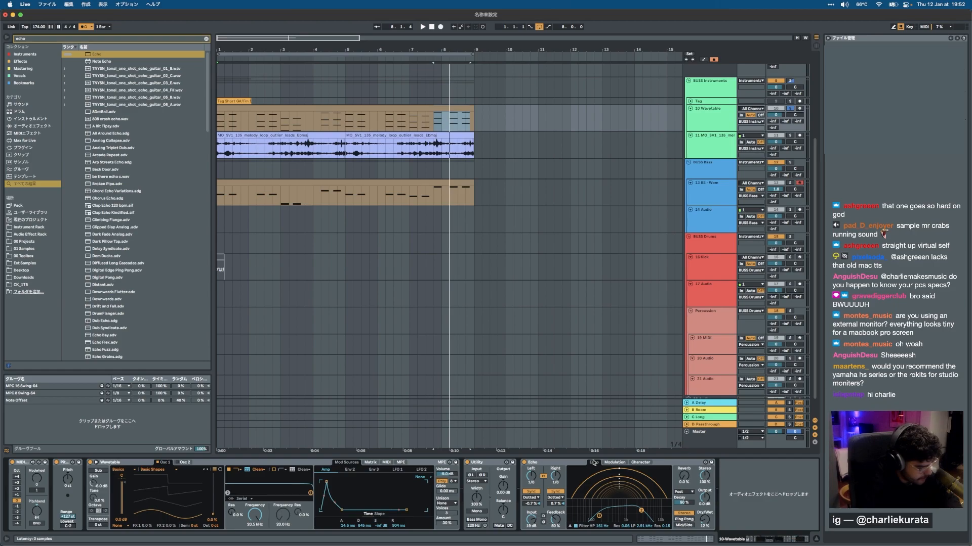
# Add a Reverb effect to the Wavetable track and place it ahead of Echo.
pyautogui.press('super+f')
pyautogui.write('reverb')
pyautogui.press('Return')
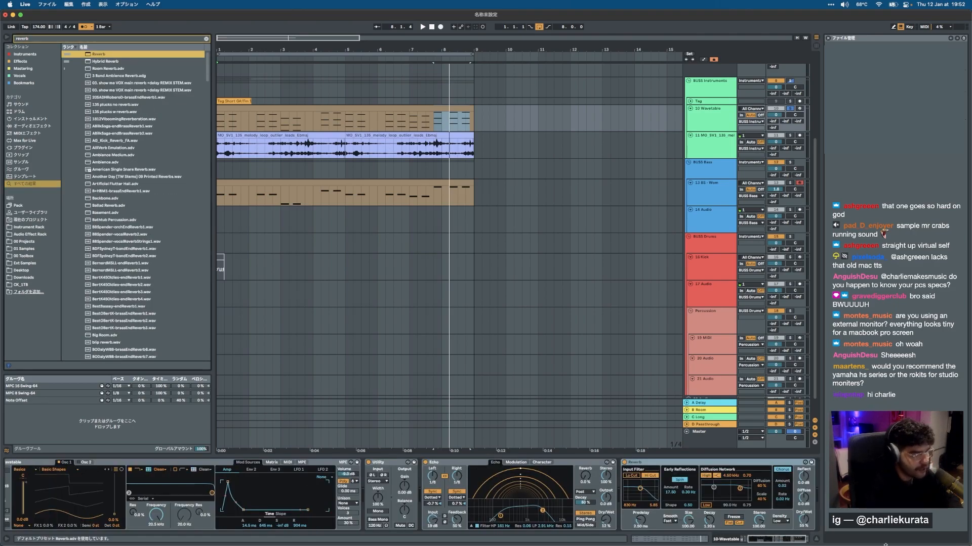
pyautogui.moveTo(632, 462); pyautogui.dragTo(450, 473)
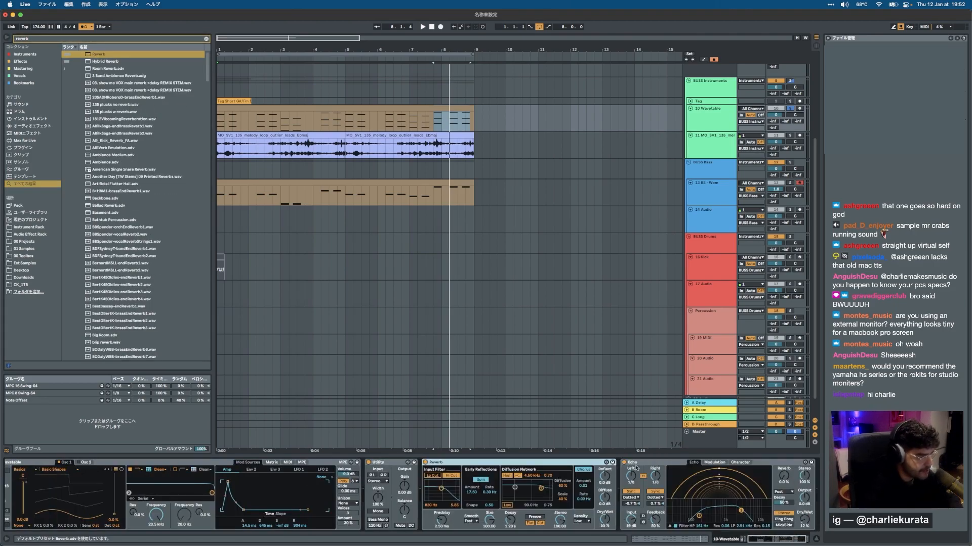
# Lower Reverb's dry/wet mix and set its decay to about 1.8 s while playing the loop.
pyautogui.moveTo(605, 520); pyautogui.dragTo(605, 526)
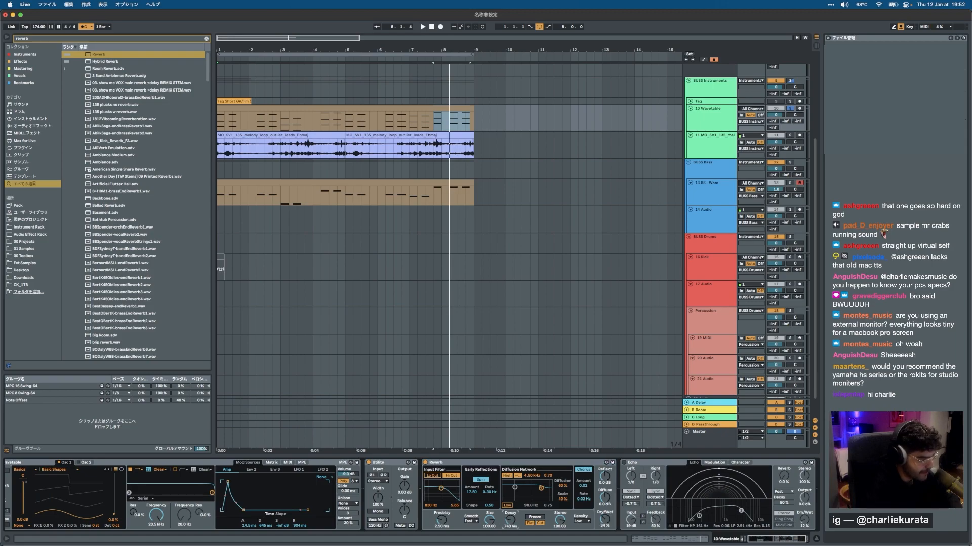
pyautogui.press('space')
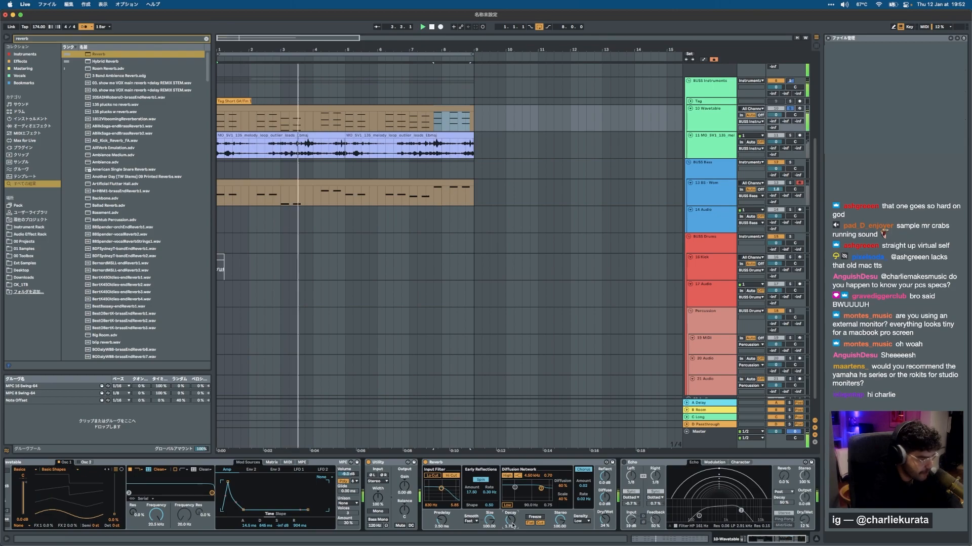
pyautogui.moveTo(512, 522); pyautogui.dragTo(511, 519)
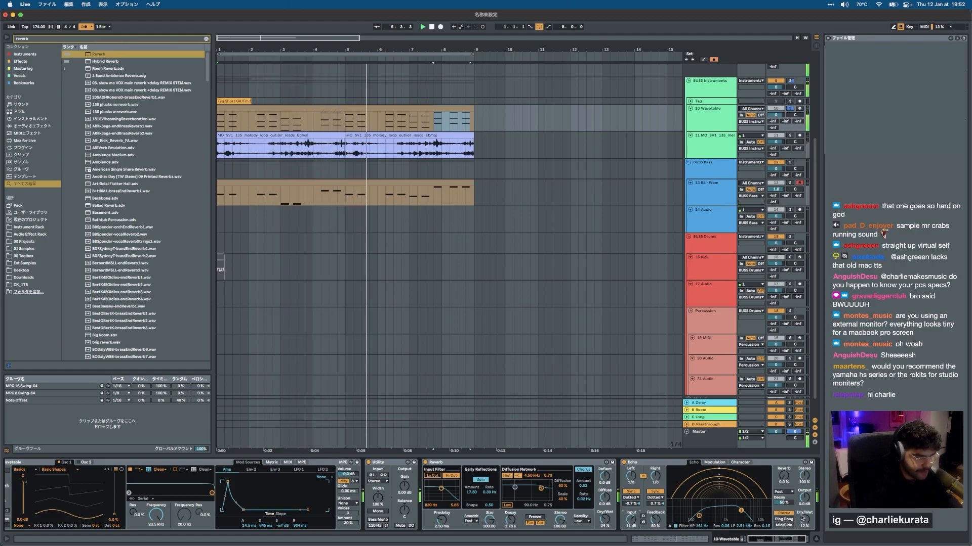
# Add the OTT compressor preset after Echo on the Wavetable track.
pyautogui.press('super+f')
pyautogui.write('ott')
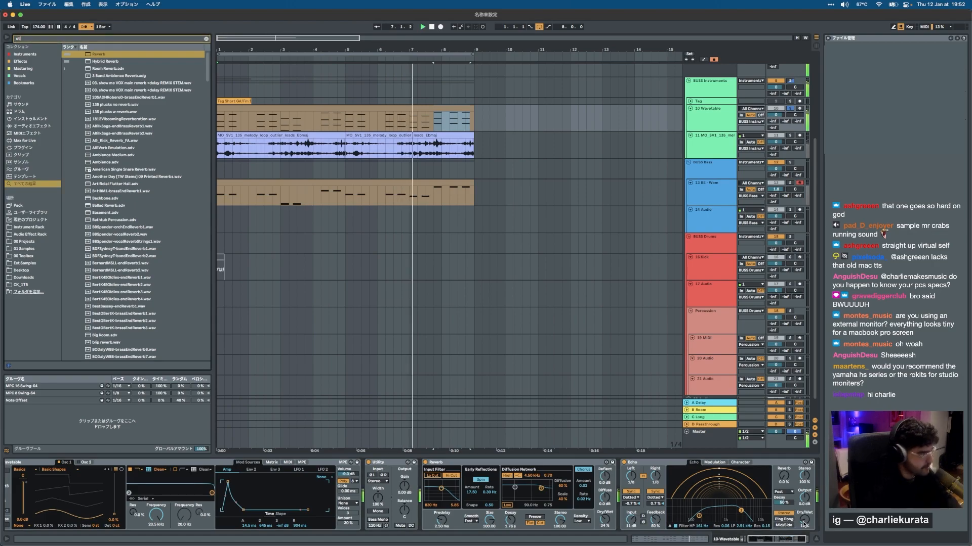
pyautogui.press('Down')
pyautogui.press('Return')
pyautogui.click(804, 523)
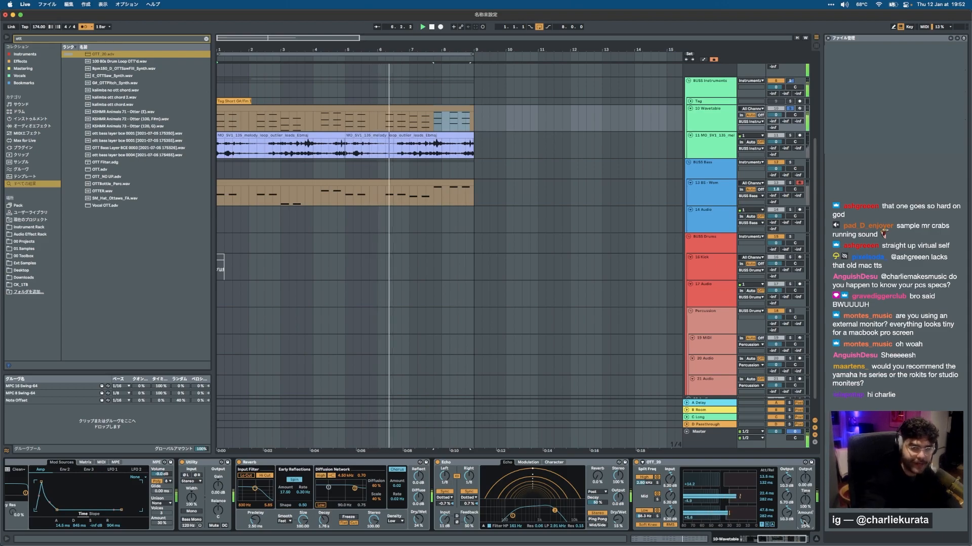
# Route Env 3 to pitch by a small amount in Wavetable's modulation matrix and shorten that envelope's decay during playback.
pyautogui.click(323, 463)
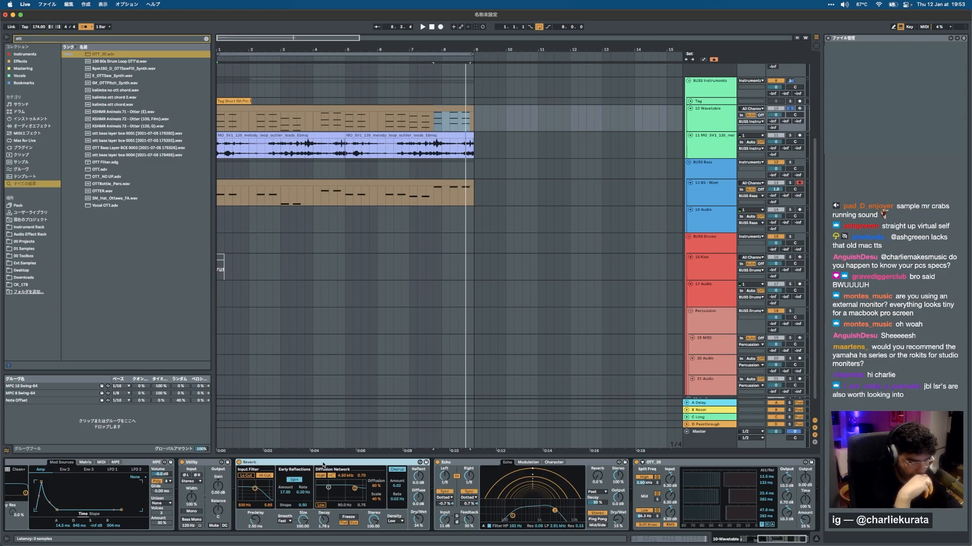
pyautogui.press('space')
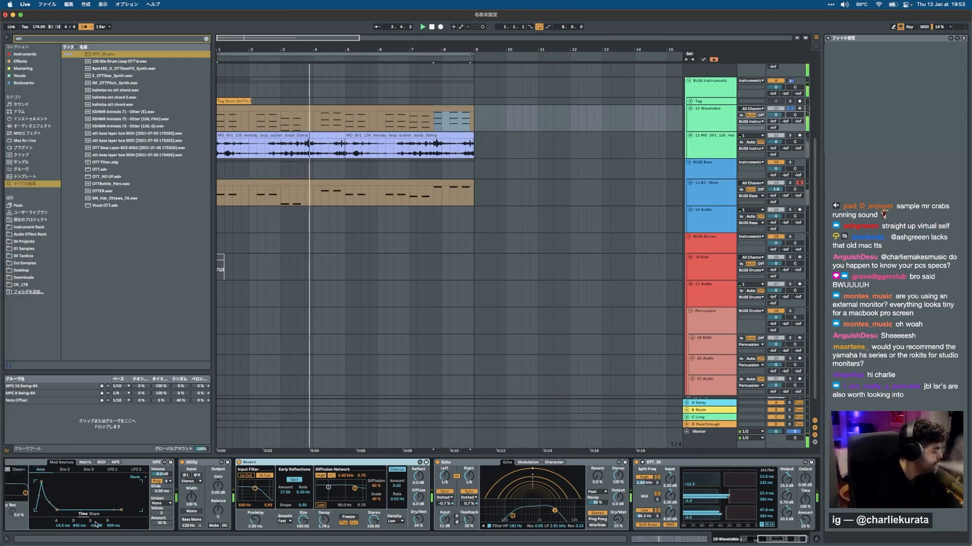
pyautogui.hscroll(-5, 95, 525)
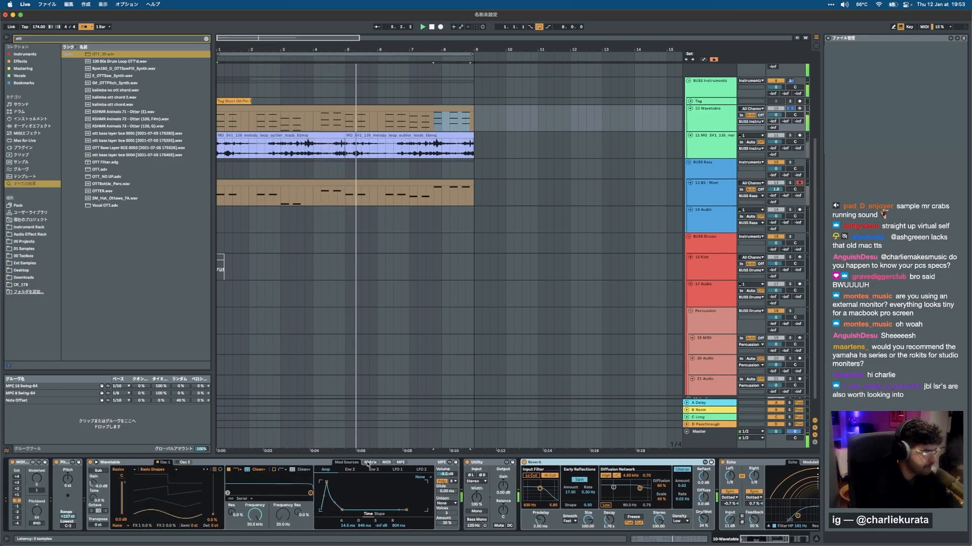
pyautogui.click(350, 470)
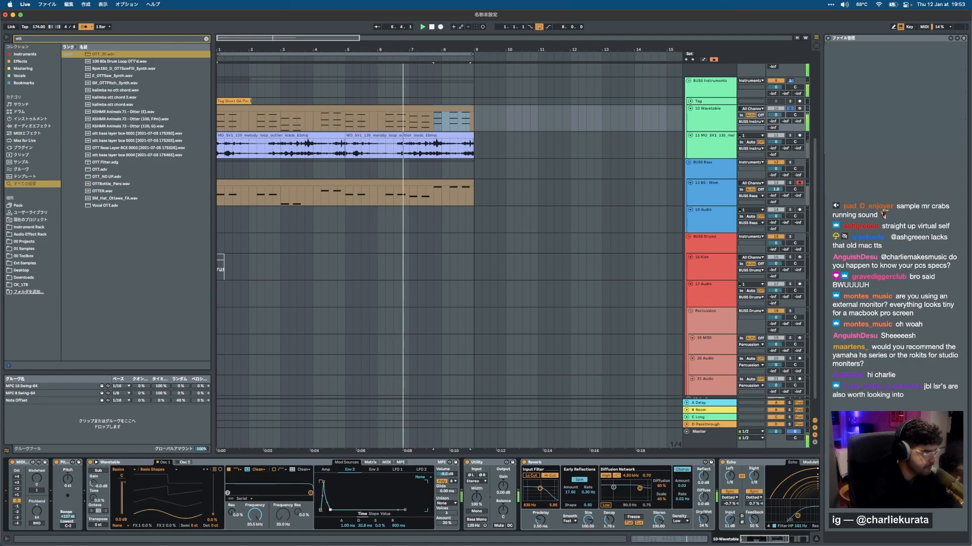
pyautogui.click(370, 463)
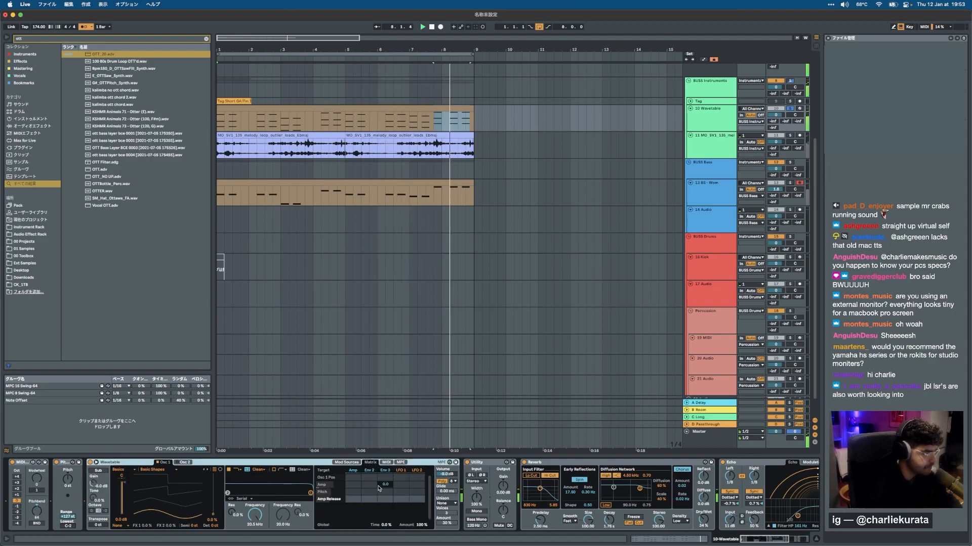
pyautogui.moveTo(378, 489); pyautogui.dragTo(385, 475)
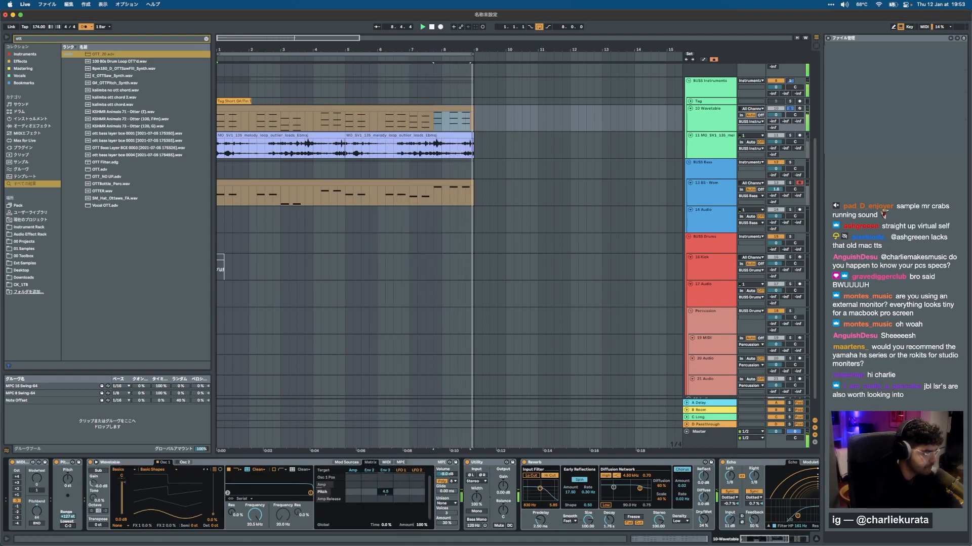
pyautogui.click(384, 471)
pyautogui.moveTo(328, 510); pyautogui.dragTo(329, 510)
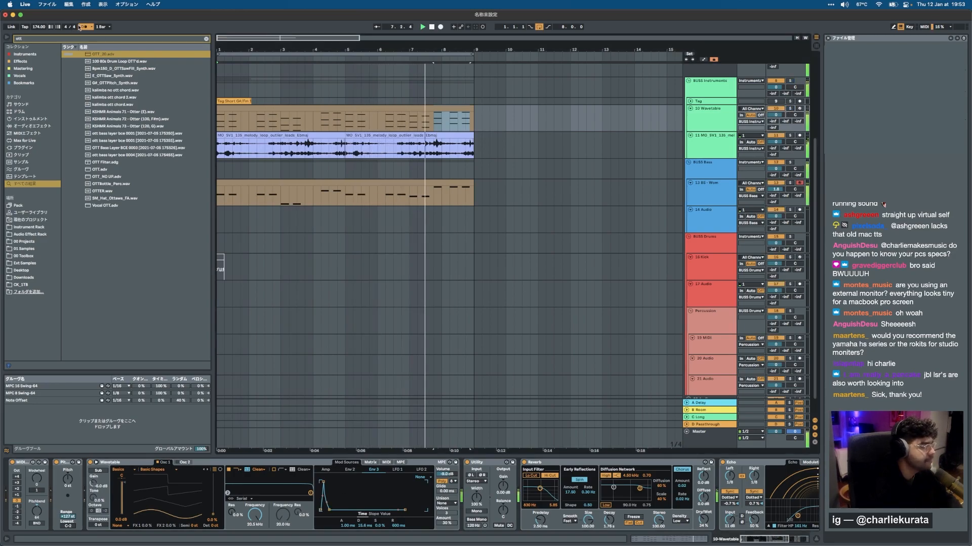
# Lower the Wavetable track's volume to -2.0 dB.
pyautogui.moveTo(776, 120); pyautogui.dragTo(776, 126)
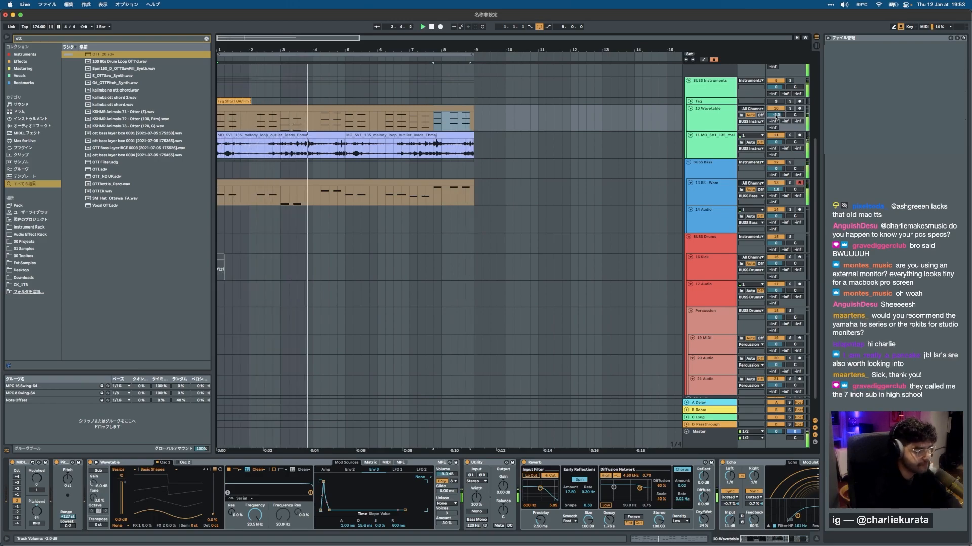
# Search the library for "kick lex" and load LEX HEAVY Kick LV1 onto the Kick track's C1 drum pad.
pyautogui.click(20, 241)
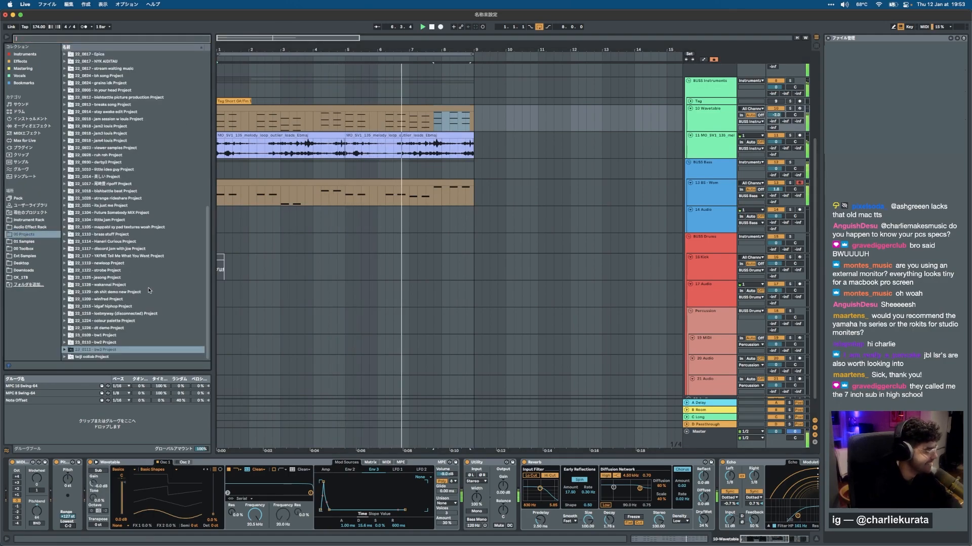
pyautogui.click(221, 255)
pyautogui.press('super+f')
pyautogui.write('kic')
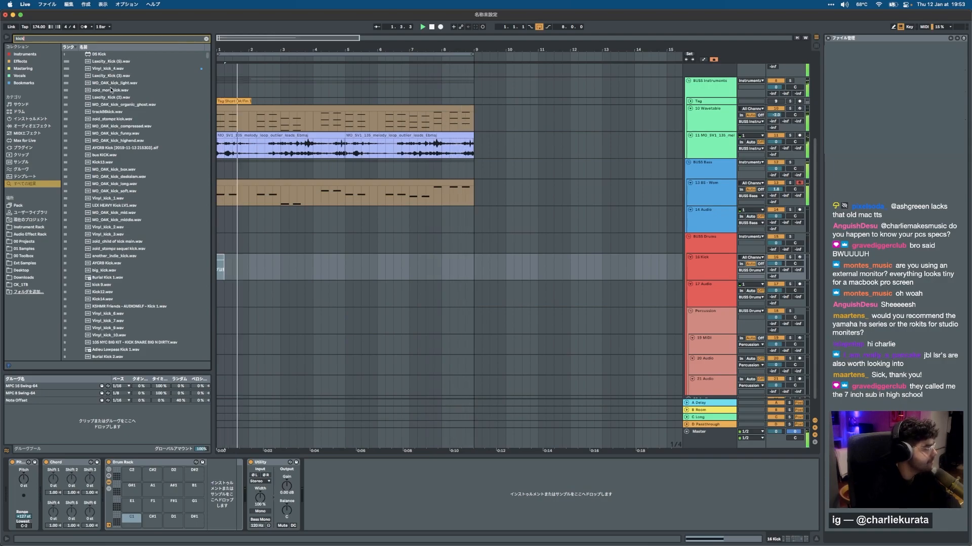
pyautogui.write('k')
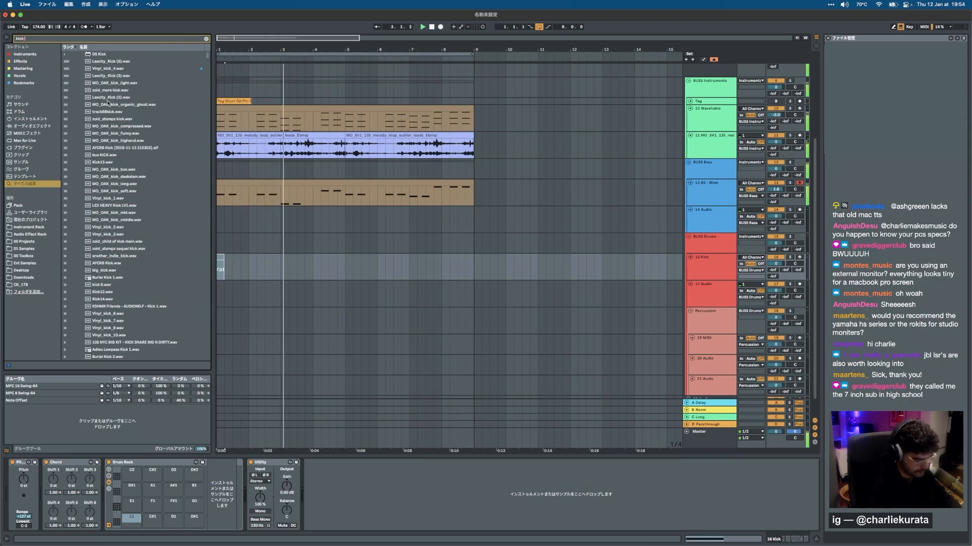
pyautogui.write(' lex')
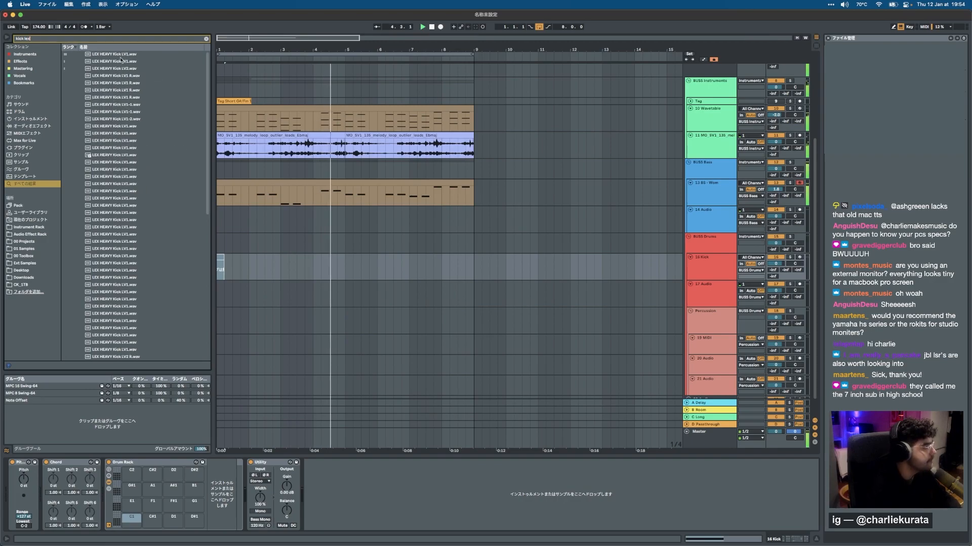
pyautogui.click(122, 56)
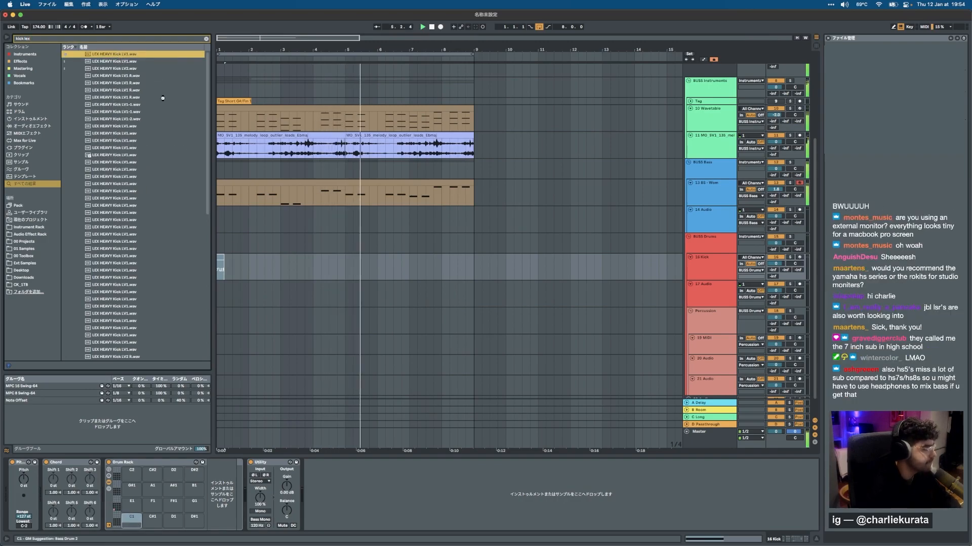
pyautogui.click(206, 39)
# Duplicate the kick clip under the second chord stab, and repeat the two-hit pattern under the following pair of stabs from 2.2.
pyautogui.click(222, 260)
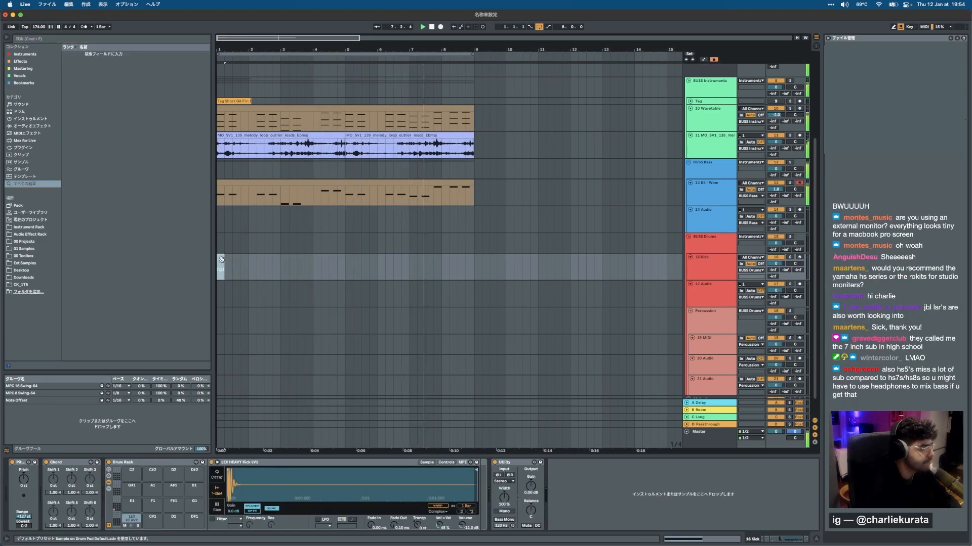
pyautogui.scroll(5, 221, 259)
pyautogui.hscroll(-2, 273, 256)
pyautogui.press('super+d')
pyautogui.click(239, 248)
pyautogui.scroll(-1, 388, 260)
pyautogui.keyDown('shift'); pyautogui.click(390, 254); pyautogui.keyUp('shift')
pyautogui.press('super+d')
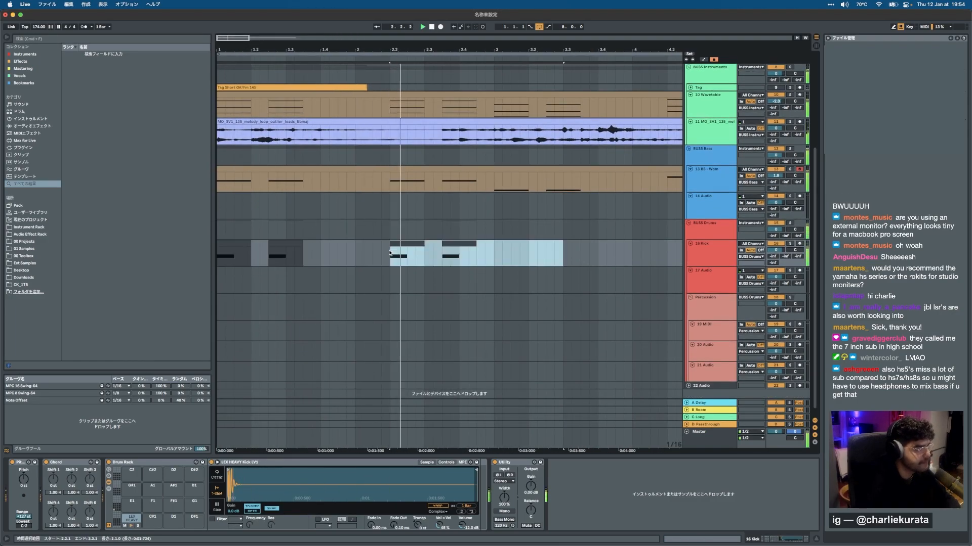
# Move the second pair of kick clips one beat earlier, remove the first of them, and play the pattern from the start.
pyautogui.click(490, 248)
pyautogui.click(397, 243)
pyautogui.keyDown('shift'); pyautogui.click(456, 243); pyautogui.keyUp('shift')
pyautogui.moveTo(456, 243); pyautogui.dragTo(420, 242)
pyautogui.click(371, 243)
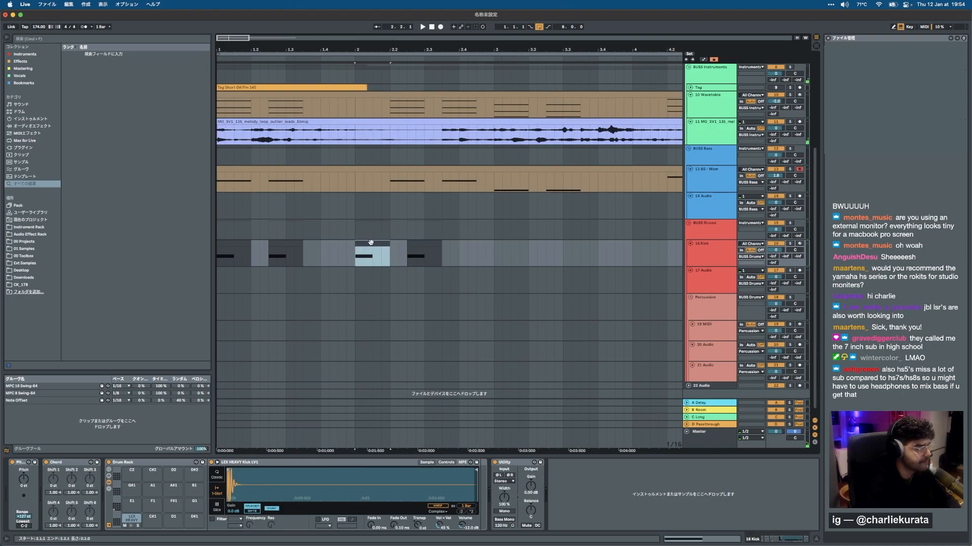
pyautogui.click(243, 244)
pyautogui.press('space')
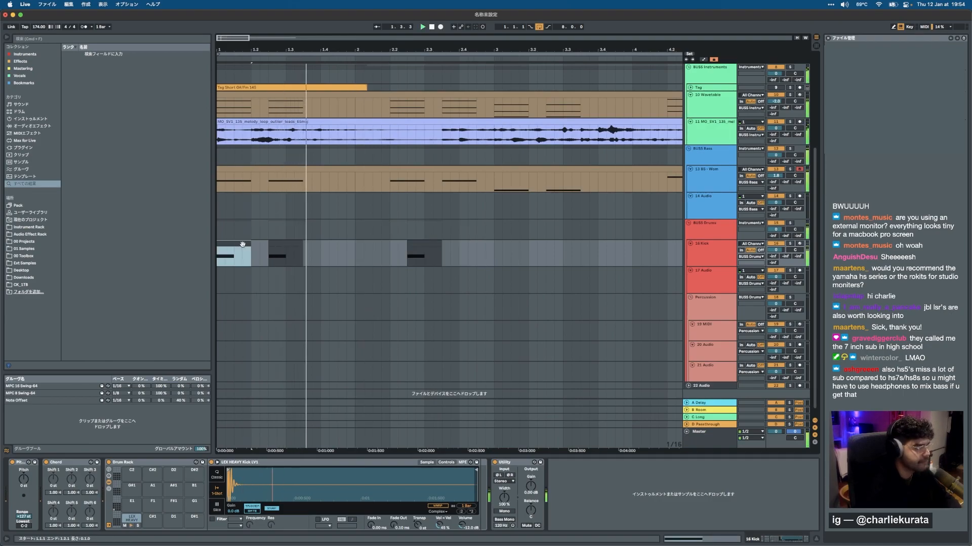
pyautogui.press('space')
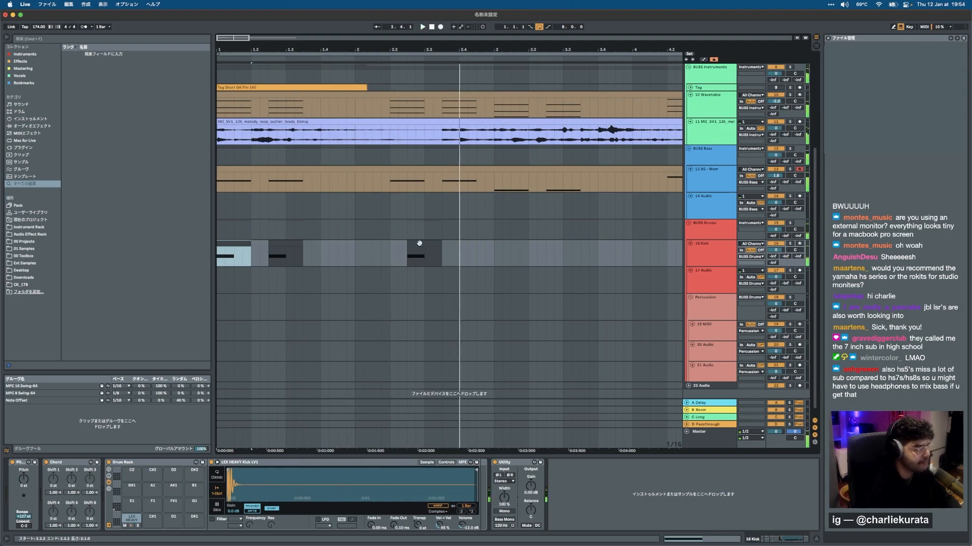
# Duplicate the second-bar kick clip directly after itself, and repeat the resulting two-bar pattern to fill eight bars.
pyautogui.click(420, 244)
pyautogui.press('super+d')
pyautogui.click(420, 246)
pyautogui.moveTo(499, 256); pyautogui.dragTo(211, 257)
pyautogui.press('super+d')
pyautogui.scroll(-5, 369, 253)
pyautogui.moveTo(456, 245); pyautogui.dragTo(217, 256)
pyautogui.scroll(-3, 507, 245)
pyautogui.press('super+d')
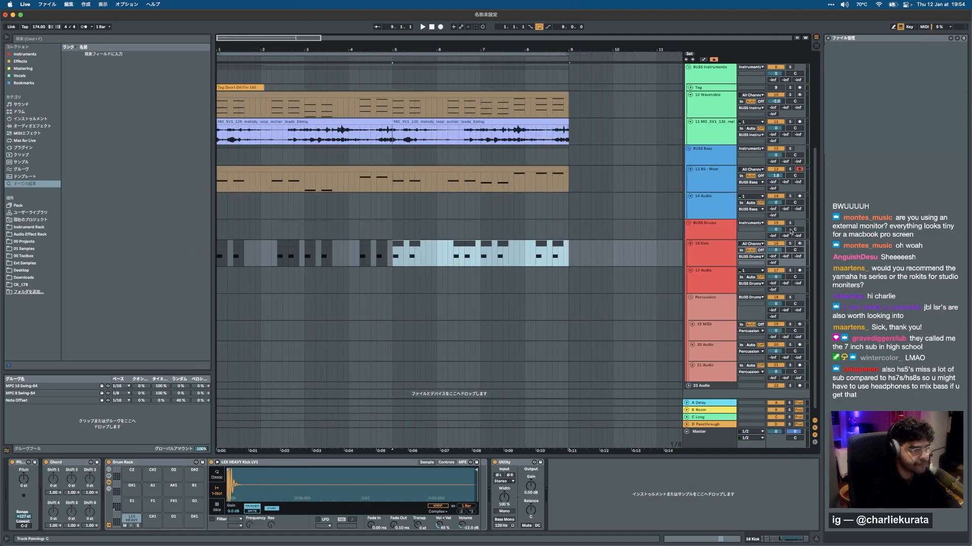
# Solo the BUSS Drums group and play the kick pattern from bar 1.
pyautogui.click(789, 223)
pyautogui.press('space')
pyautogui.click(222, 243)
pyautogui.press('space')
pyautogui.press('space')
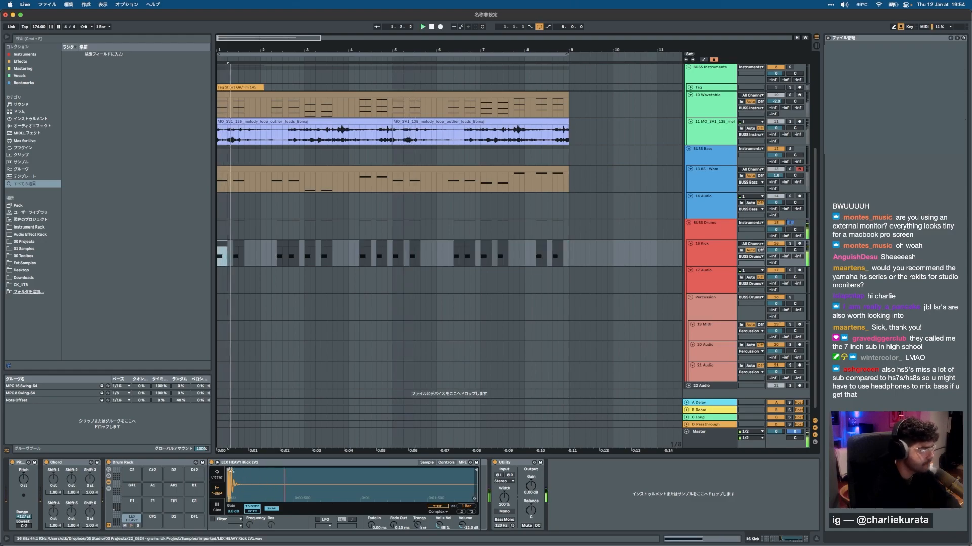
# Switch the LEX HEAVY Kick LV1 Simpler to Classic mode, set its volume to 0 dB and shorten its decay.
pyautogui.click(217, 475)
pyautogui.click(465, 526)
pyautogui.write('0')
pyautogui.press('Return')
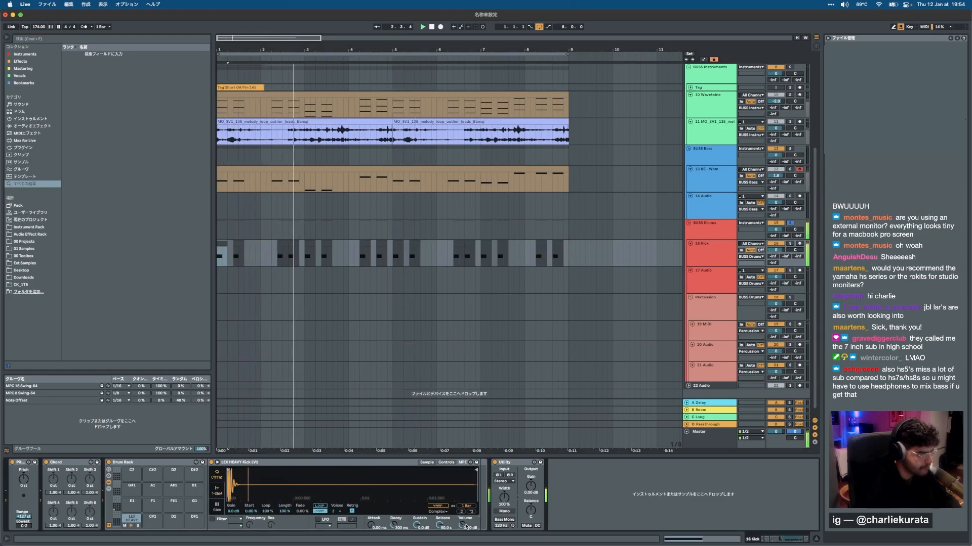
pyautogui.moveTo(415, 526); pyautogui.dragTo(394, 520)
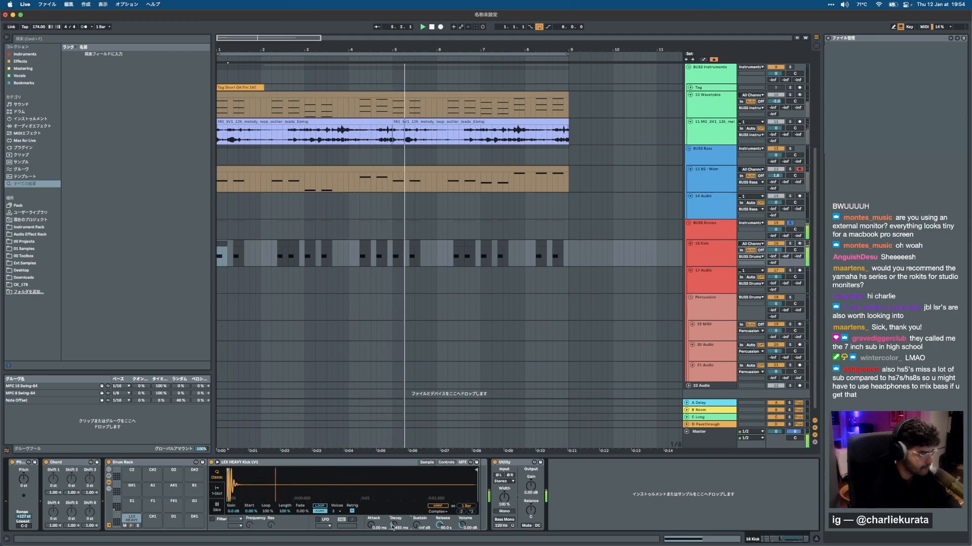
# Enable the kick Simpler's pitch envelope with an amount of +12 st and a shorter decay, and unsolo BUSS Drums.
pyautogui.click(443, 464)
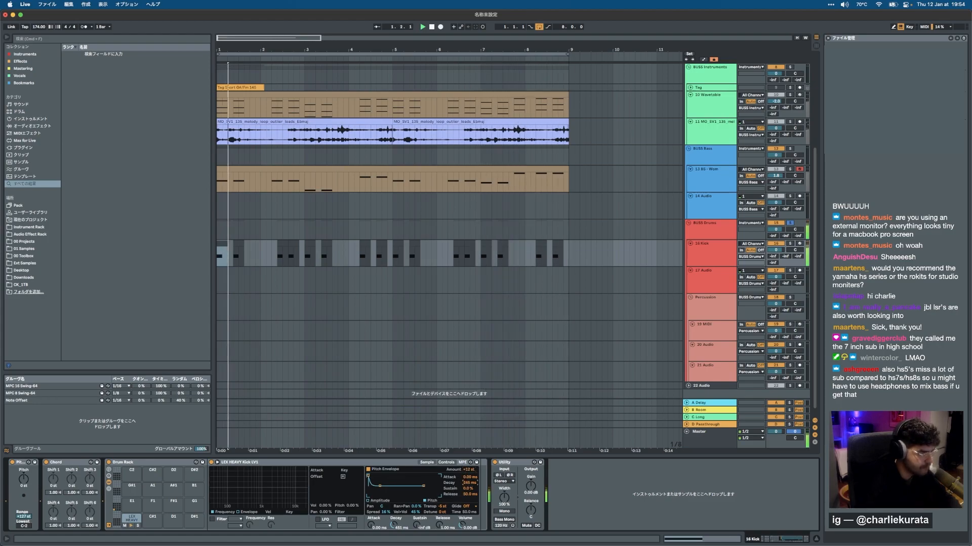
pyautogui.press('super+f')
pyautogui.write('e')
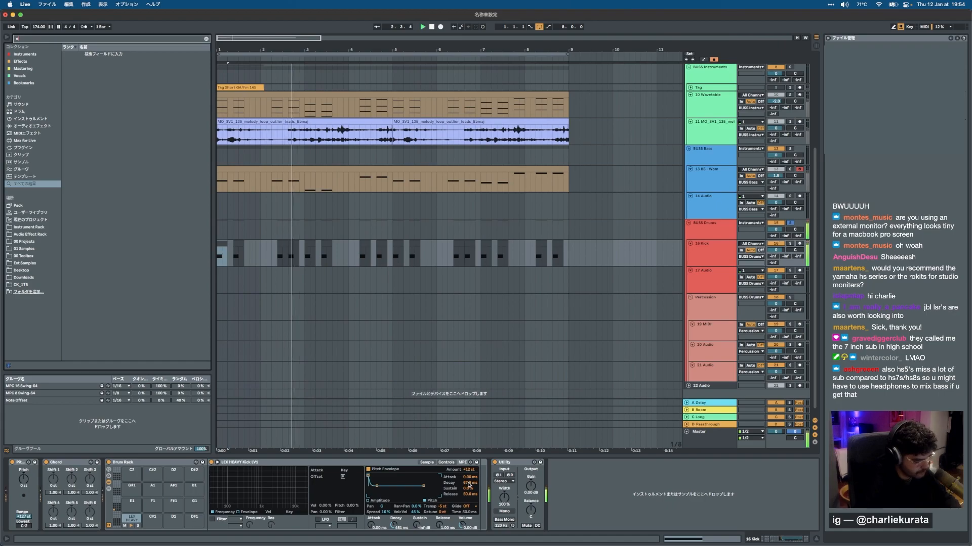
pyautogui.press('super+f')
pyautogui.click(790, 223)
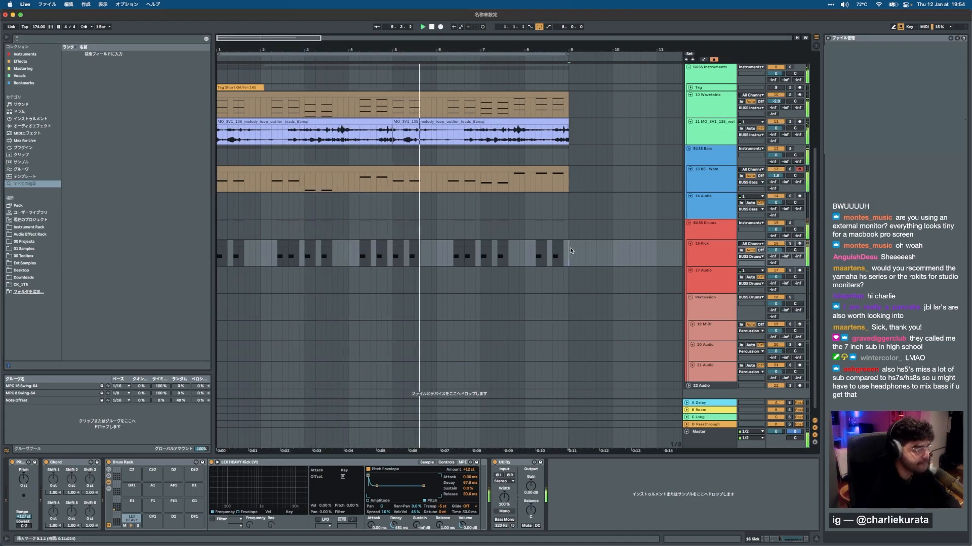
# Copy the eight-bar kick pattern onto the SC track at bar 1 and adjust the BUSS Instruments sidechain compressor's threshold.
pyautogui.moveTo(572, 251); pyautogui.dragTo(195, 264)
pyautogui.press('super+c')
pyautogui.scroll(5, 299, 196)
pyautogui.click(222, 67)
pyautogui.press('super+v')
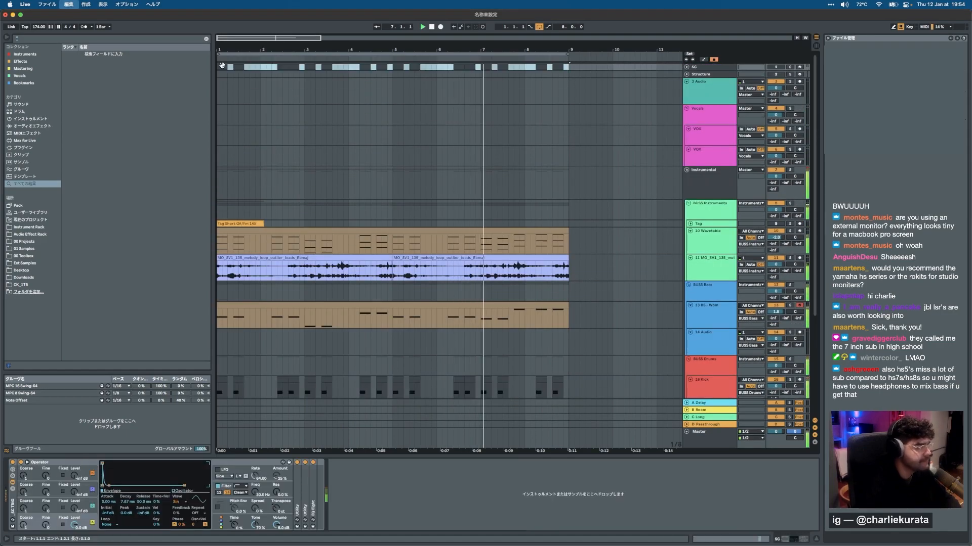
pyautogui.scroll(-5, 506, 152)
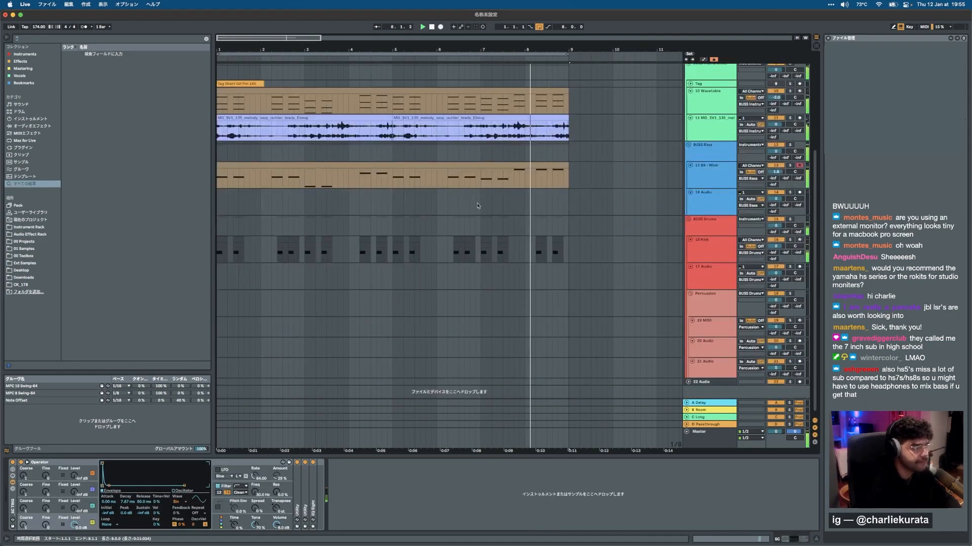
pyautogui.click(706, 73)
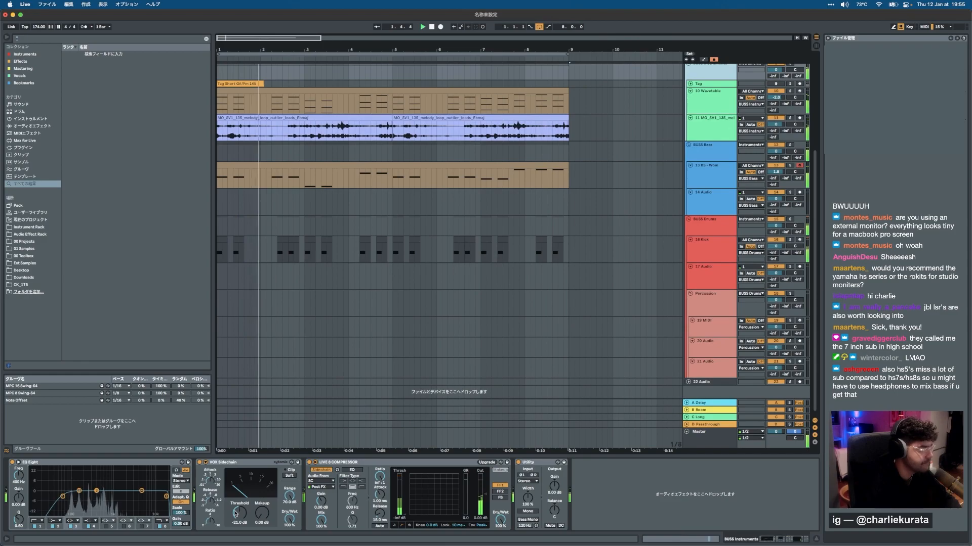
pyautogui.moveTo(404, 515); pyautogui.dragTo(403, 504)
# Search the library for "hat", place 90 good morning hat loop.wav at bar 1 of the second percussion track and open its clip.
pyautogui.click(397, 354)
pyautogui.press('super+f')
pyautogui.write('hat')
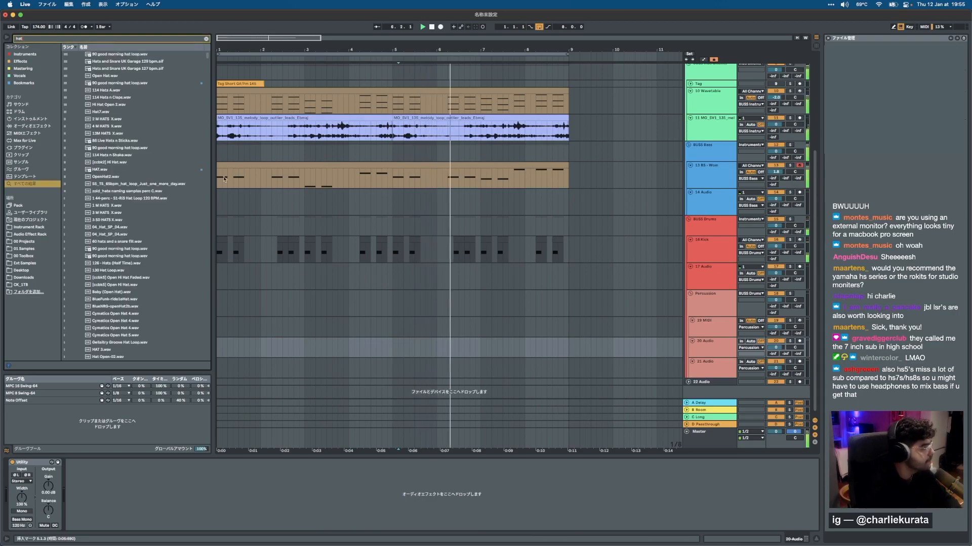
pyautogui.moveTo(129, 82); pyautogui.dragTo(256, 349)
pyautogui.doubleClick(263, 346)
# Re-warp the hat loop from its waveform and set its warp mode to Beats.
pyautogui.rightClick(144, 435)
pyautogui.click(172, 412)
pyautogui.click(23, 447)
pyautogui.click(20, 456)
pyautogui.click(23, 447)
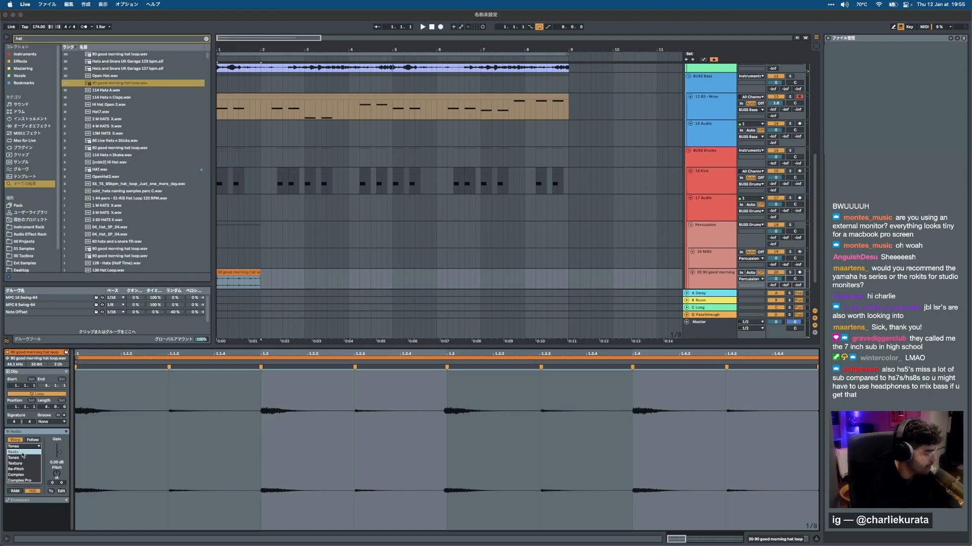
pyautogui.click(23, 452)
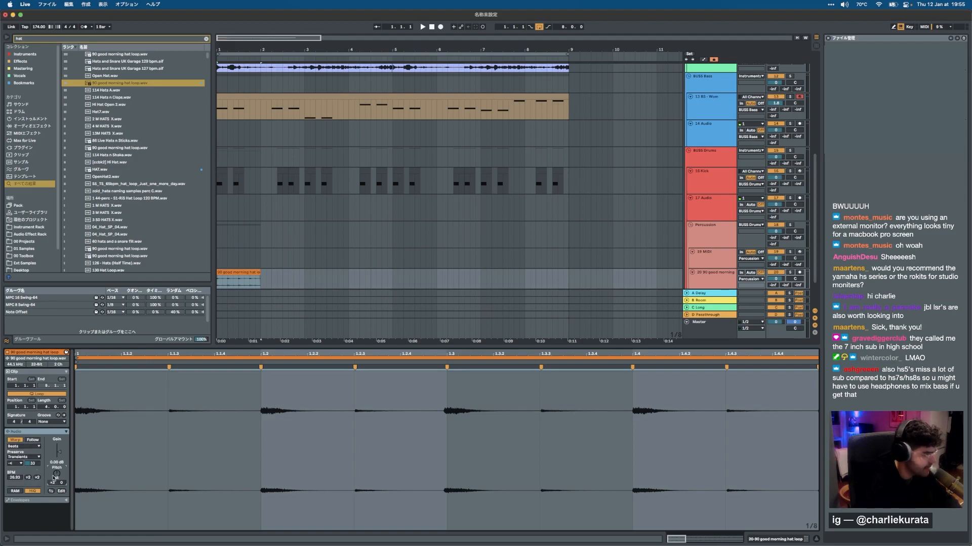
# Play the hat loop with the beat, duplicate it to fill all eight bars, and collapse the clip editor.
pyautogui.click(239, 271)
pyautogui.press('space')
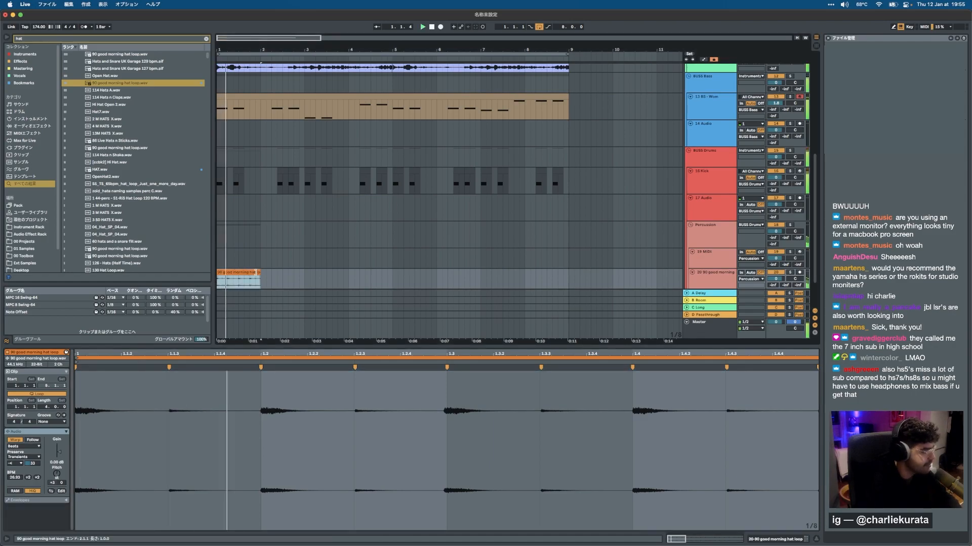
pyautogui.press('super+d')
pyautogui.press('super+d')
pyautogui.press('super+d')
pyautogui.press('super+d')
pyautogui.press('super+d')
pyautogui.press('super+d')
pyautogui.press('super+d')
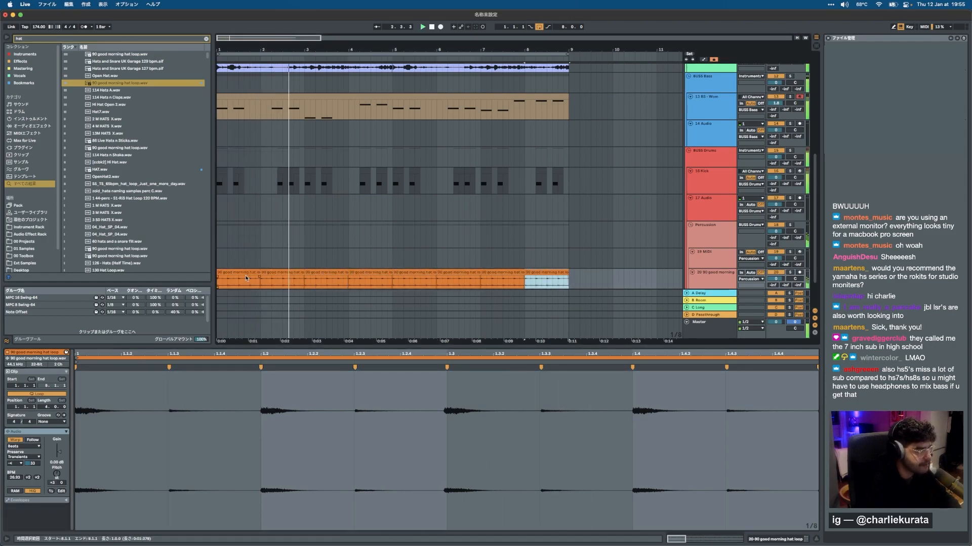
pyautogui.moveTo(588, 345); pyautogui.dragTo(595, 527)
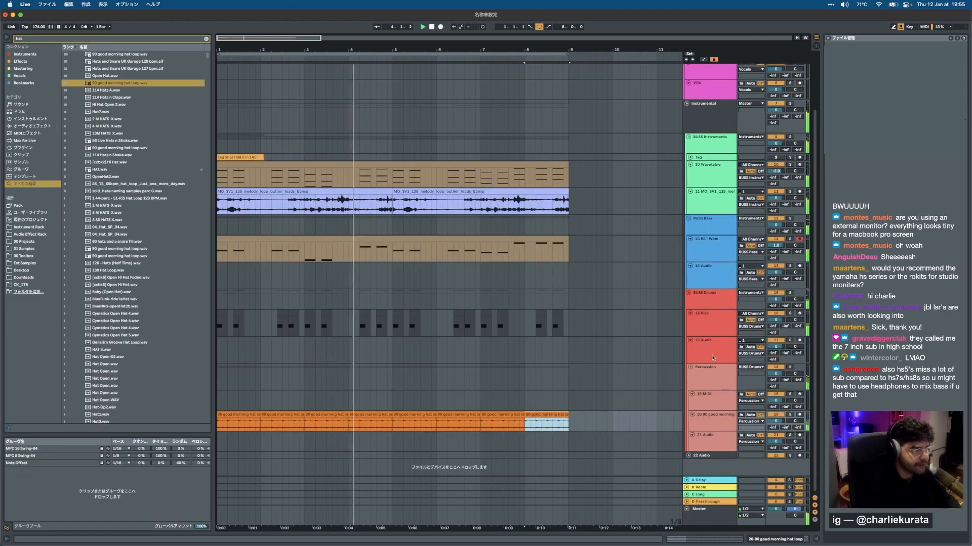
# Inspect the compressor and Utility devices on the Percussion group.
pyautogui.click(715, 368)
pyautogui.click(790, 539)
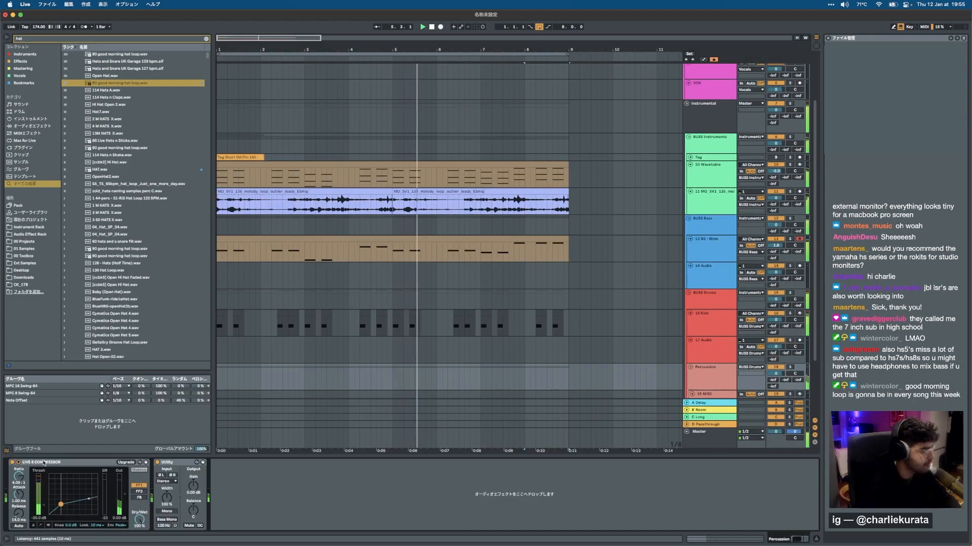
pyautogui.scroll(-3, 338, 368)
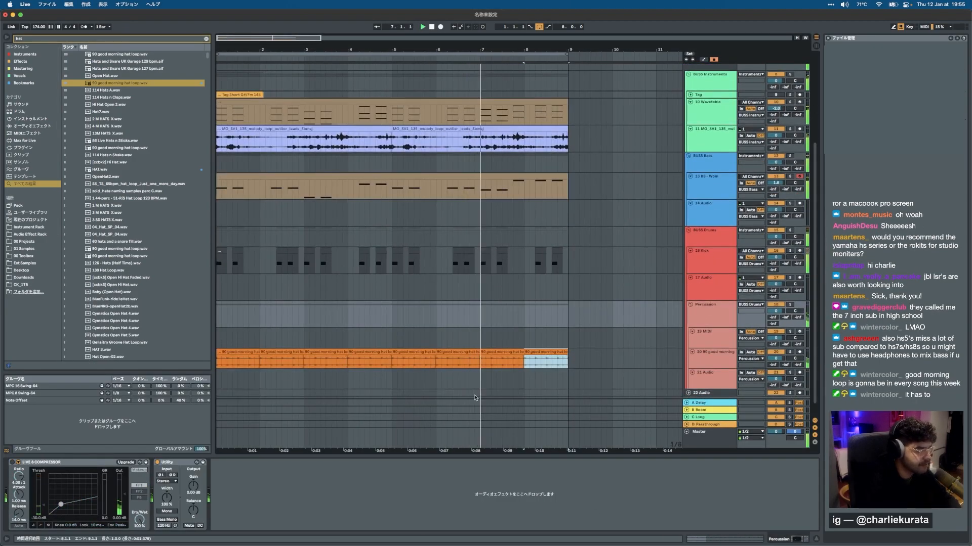
pyautogui.click(816, 540)
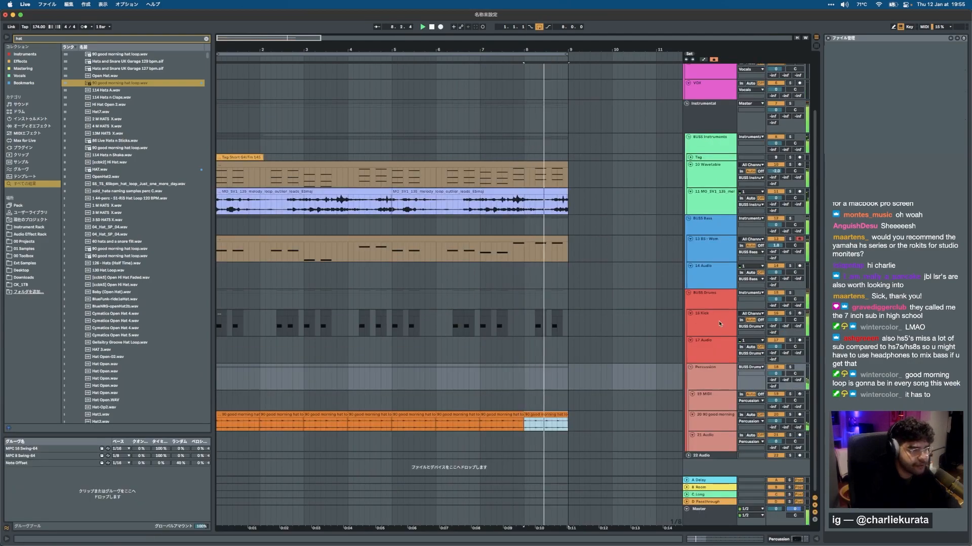
# Add EQ Eight to the Kick track, boost its low end and cut a band around 170 Hz.
pyautogui.click(726, 318)
pyautogui.press('super+alt+l')
pyautogui.write('eq')
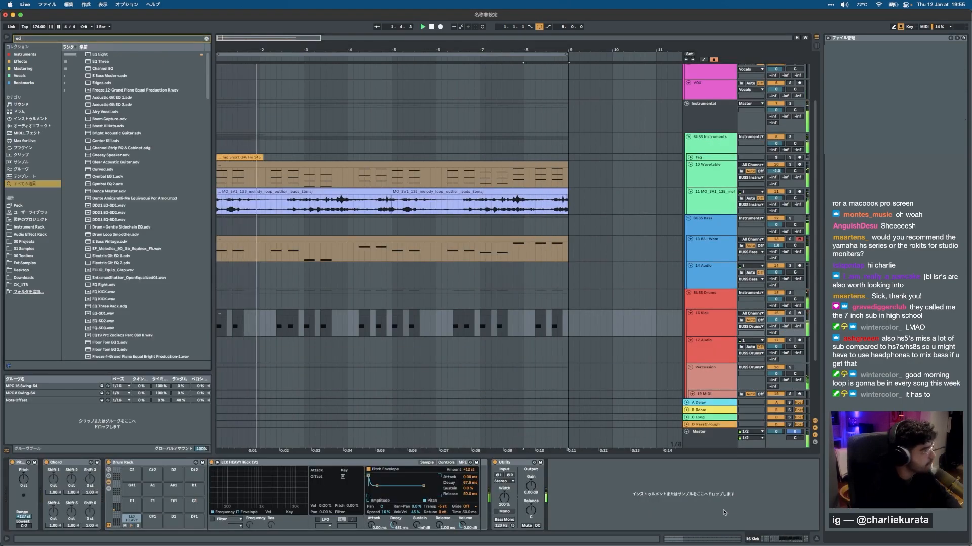
pyautogui.press('Down')
pyautogui.press('Return')
pyautogui.moveTo(620, 490); pyautogui.dragTo(595, 483)
pyautogui.moveTo(653, 491); pyautogui.dragTo(622, 495)
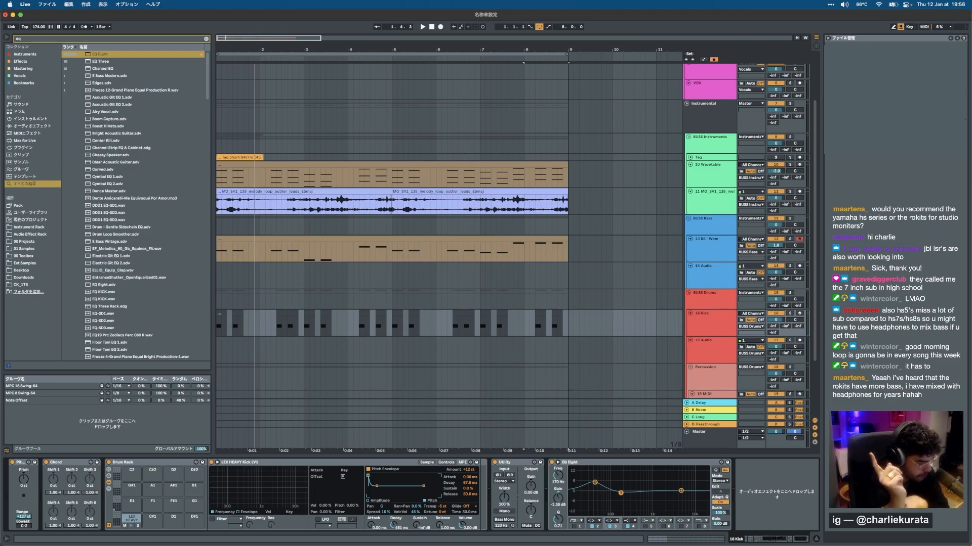
# Switch to Safari, search Google Images for "krk rokit" and browse the speaker pictures.
pyautogui.hotkey('ctrl', 'Left')
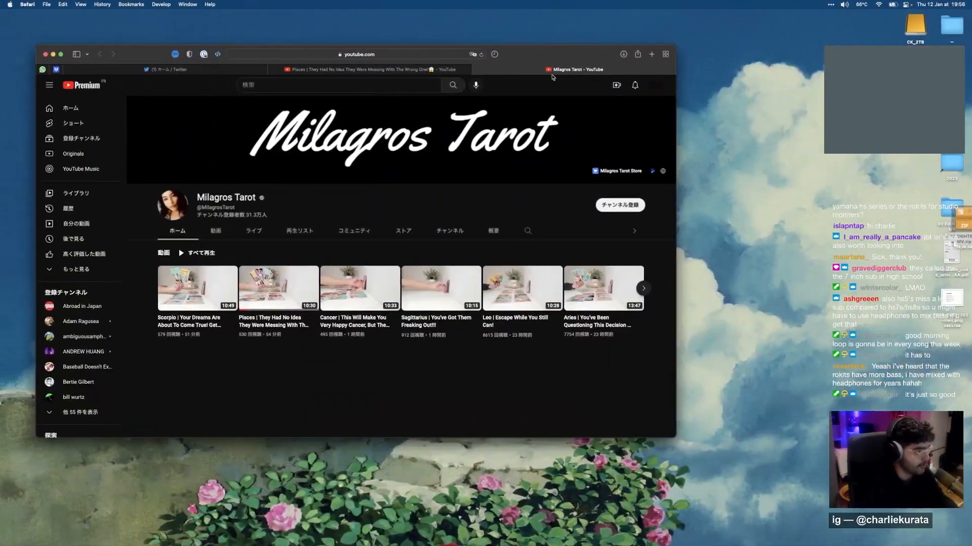
pyautogui.click(458, 54)
pyautogui.write('krk rokit')
pyautogui.press('Return')
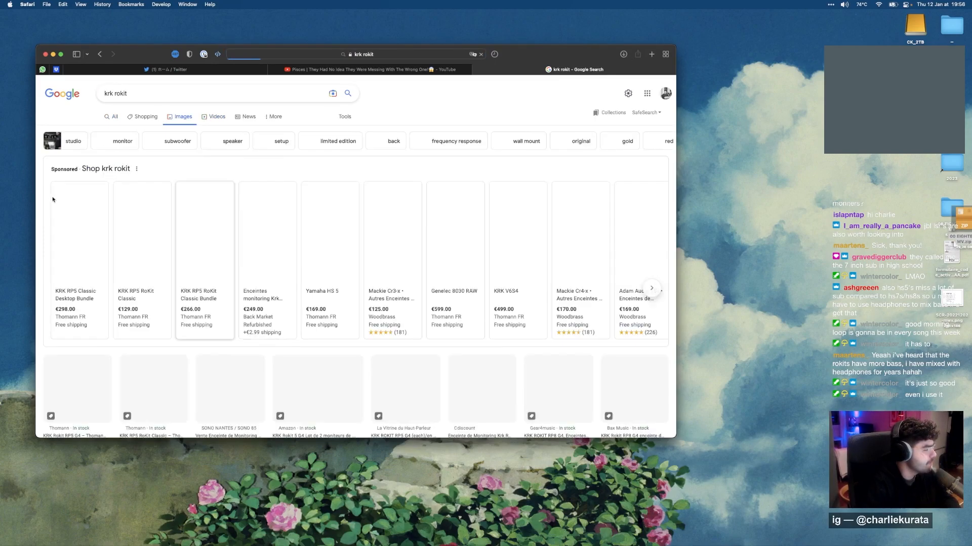
pyautogui.scroll(-1, 226, 320)
pyautogui.scroll(-3, 228, 321)
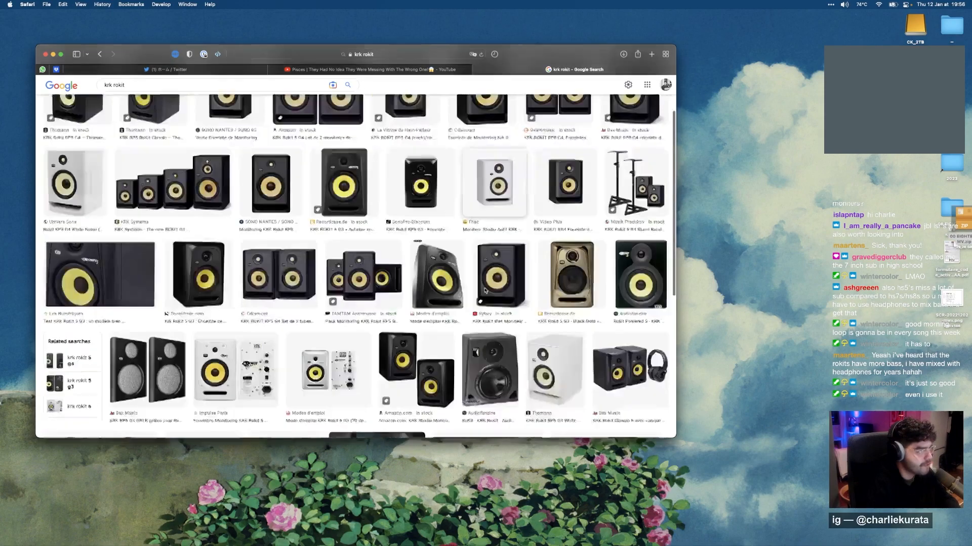
pyautogui.scroll(-3, 377, 337)
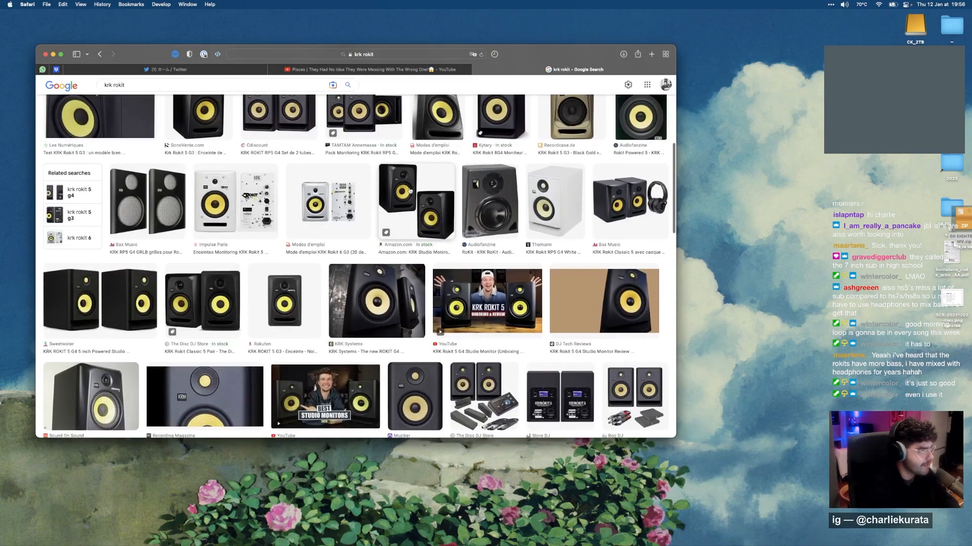
# Open the Amazon image of the two KRK studio monitors and examine it up close.
pyautogui.click(411, 203)
pyautogui.scroll(-3, 607, 250)
pyautogui.scroll(3, 607, 250)
pyautogui.scroll(5, 607, 250)
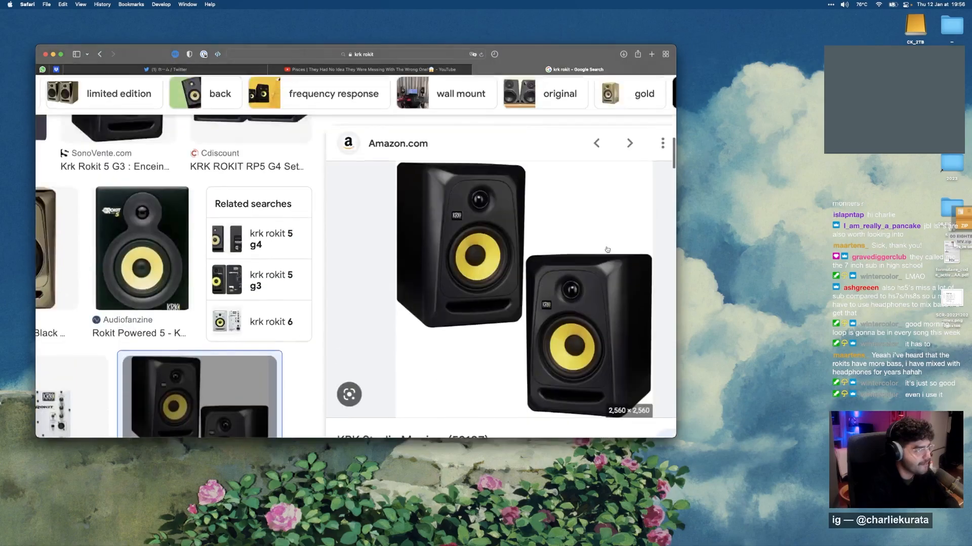
pyautogui.scroll(-3, 603, 223)
pyautogui.scroll(2, 604, 223)
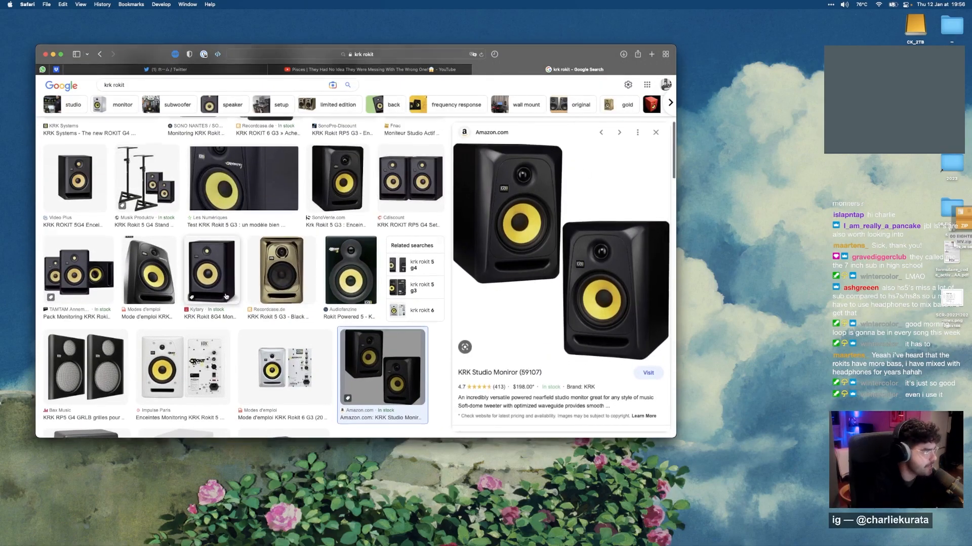
# Compare the KRK Rokit 5 G4, RP5 G4, RP5 Classic and Rokit 5 G3 speaker images.
pyautogui.scroll(6, 304, 289)
pyautogui.click(307, 192)
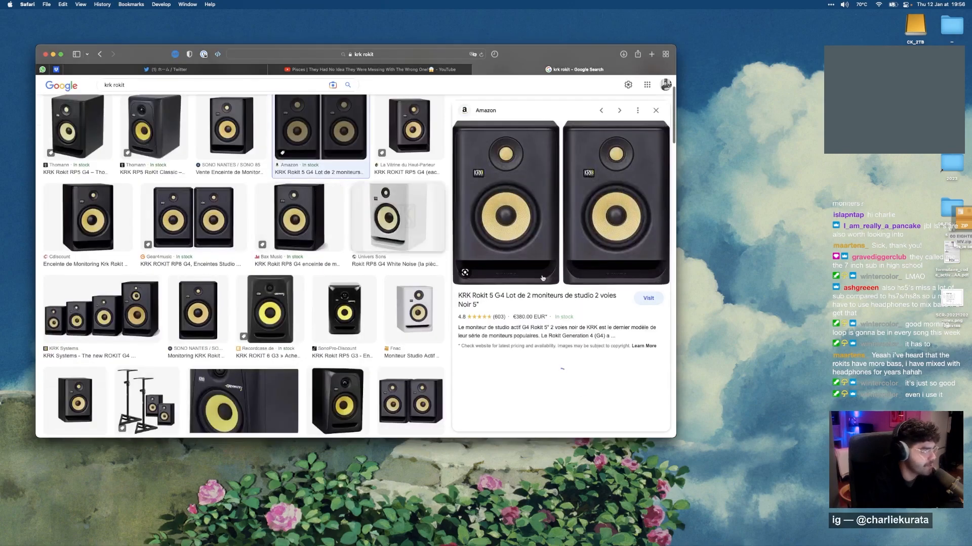
pyautogui.click(50, 127)
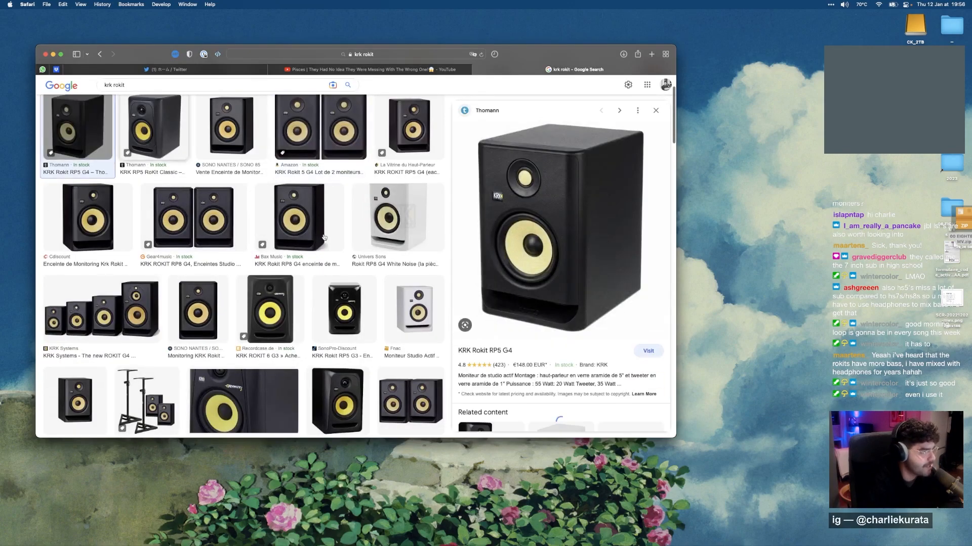
pyautogui.click(338, 400)
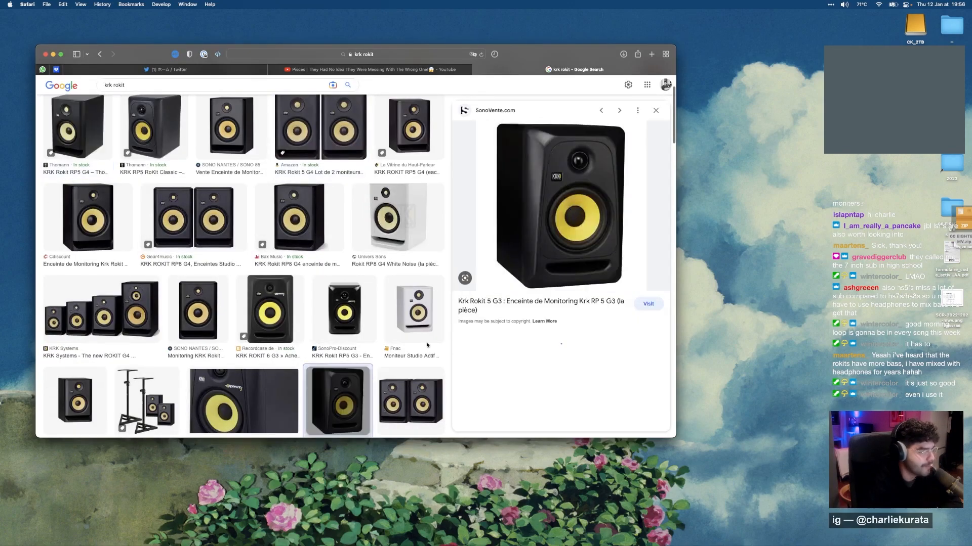
pyautogui.click(81, 132)
pyautogui.click(147, 129)
pyautogui.click(82, 127)
pyautogui.click(138, 129)
pyautogui.click(66, 131)
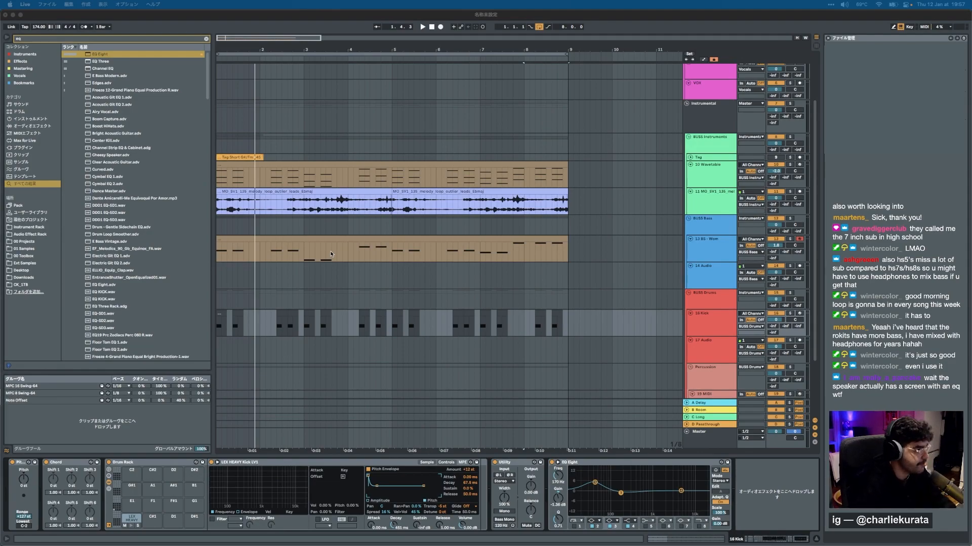
pyautogui.hotkey('ctrl', 'Left')
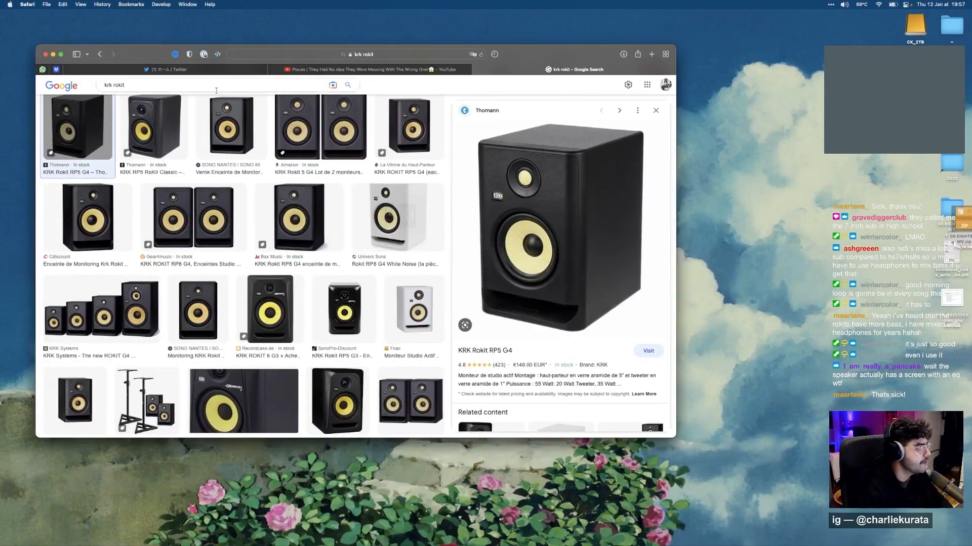
# Search Google Images for "krk rokit g4 eq" and examine the rear panel picture of the KRK Rokit RP5 G4.
pyautogui.click(167, 85)
pyautogui.write('g4 eq')
pyautogui.press('Return')
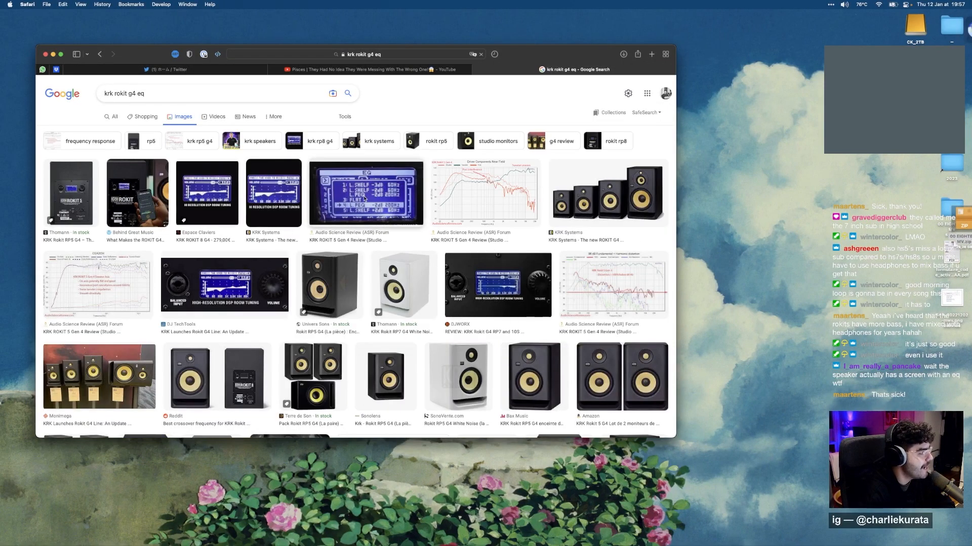
pyautogui.click(364, 198)
pyautogui.click(71, 127)
pyautogui.scroll(5, 539, 211)
pyautogui.scroll(-5, 540, 211)
pyautogui.hscroll(2, 540, 211)
pyautogui.scroll(10, 540, 211)
pyautogui.scroll(-5, 470, 275)
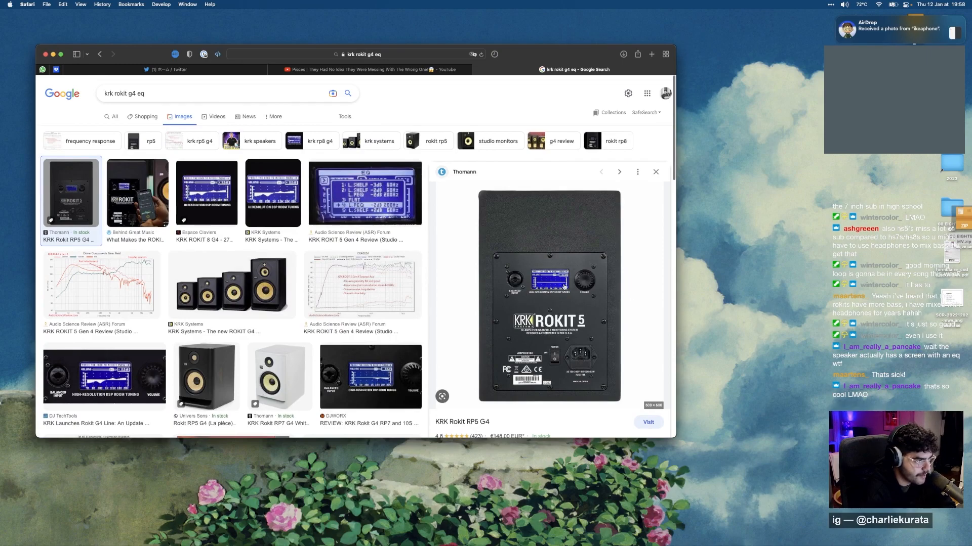
# Switch to Finder's Downloads folder and preview IMG_9C31D8FB5B71-1.jpeg in front of the project.
pyautogui.hotkey('ctrl', 'Right')
pyautogui.click(16, 411)
pyautogui.click(260, 449)
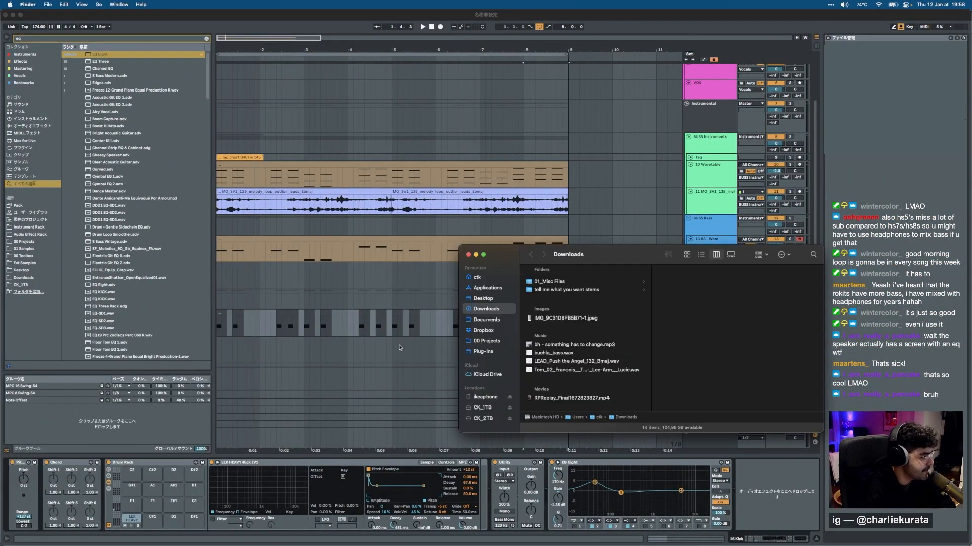
pyautogui.moveTo(633, 271); pyautogui.dragTo(463, 233)
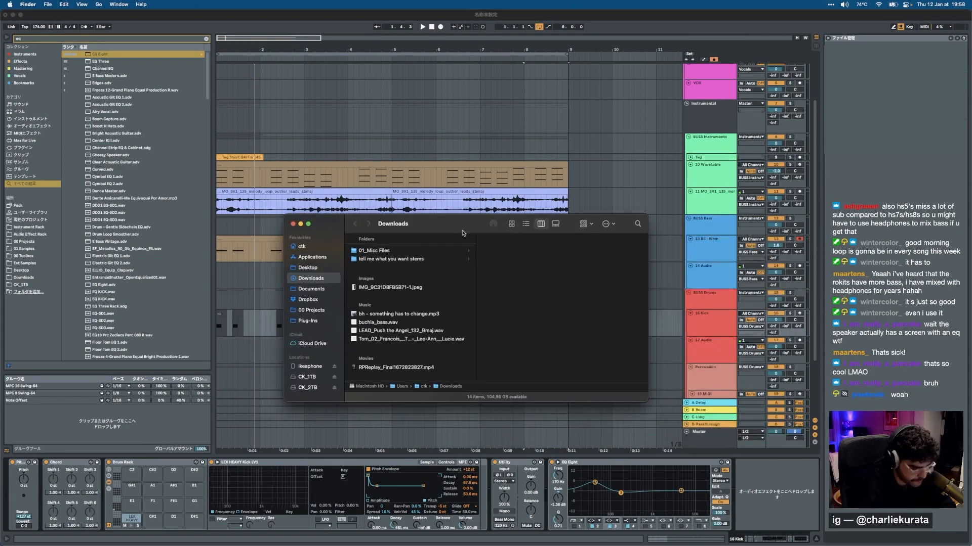
pyautogui.scroll(-1, 368, 315)
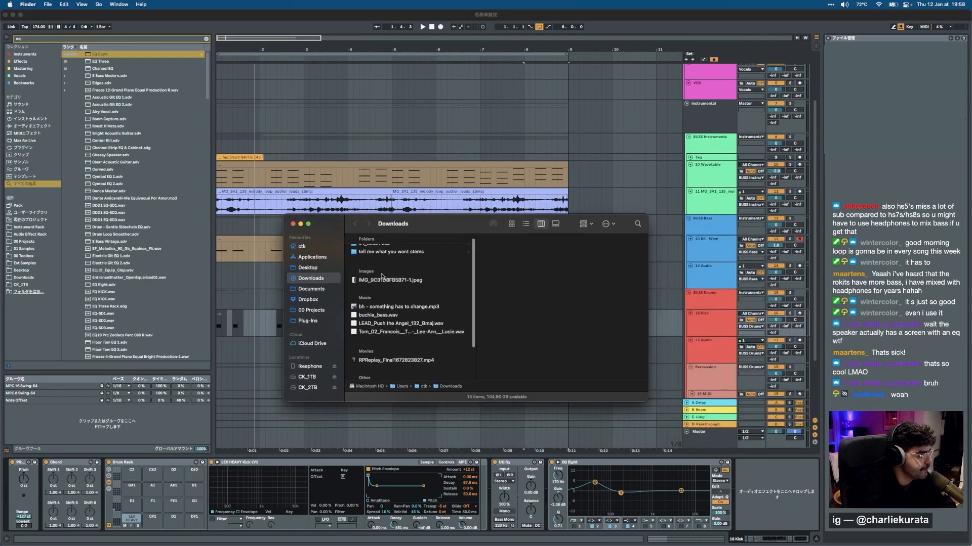
pyautogui.click(381, 280)
pyautogui.press('space')
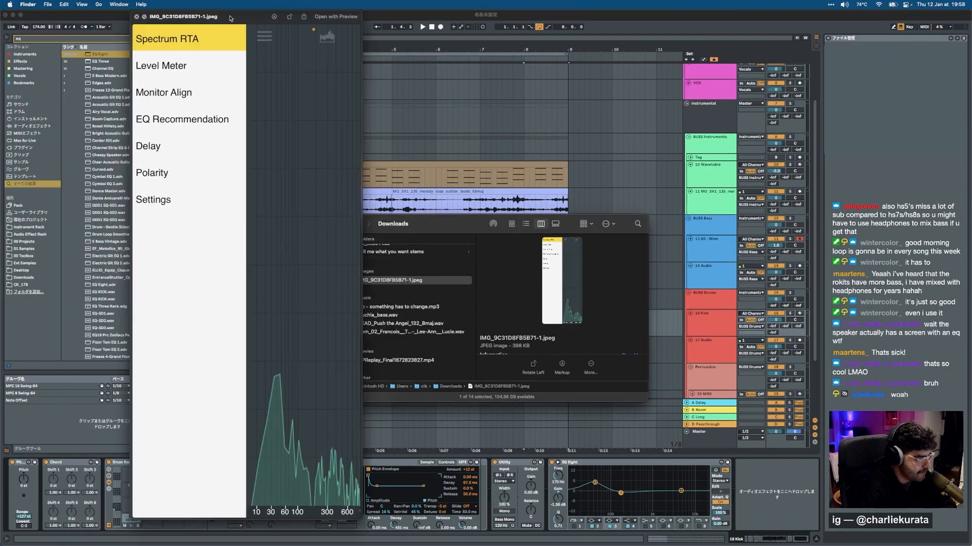
pyautogui.click(366, 146)
pyautogui.hotkey('ctrl', 'Up')
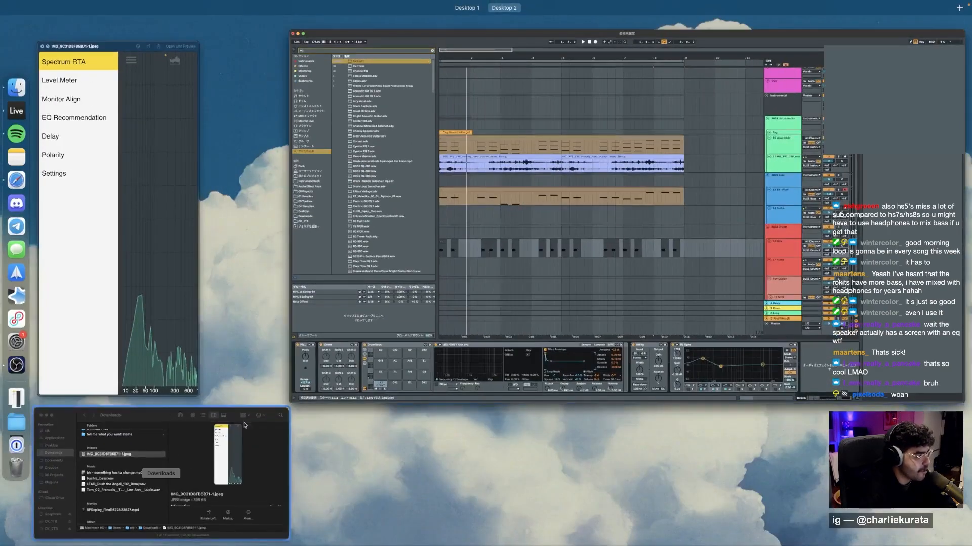
pyautogui.click(184, 340)
pyautogui.moveTo(242, 18); pyautogui.dragTo(397, 19)
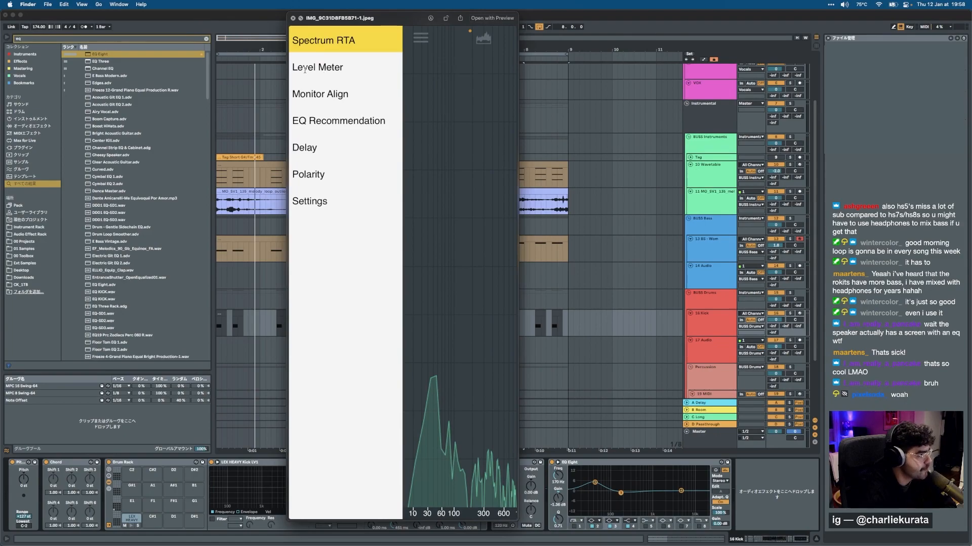
# Examine the speaker app's options in the image, from Level Meter and EQ Recommendation to Delay and Polarity.
pyautogui.moveTo(336, 68); pyautogui.dragTo(352, 96)
pyautogui.moveTo(291, 121); pyautogui.dragTo(421, 124)
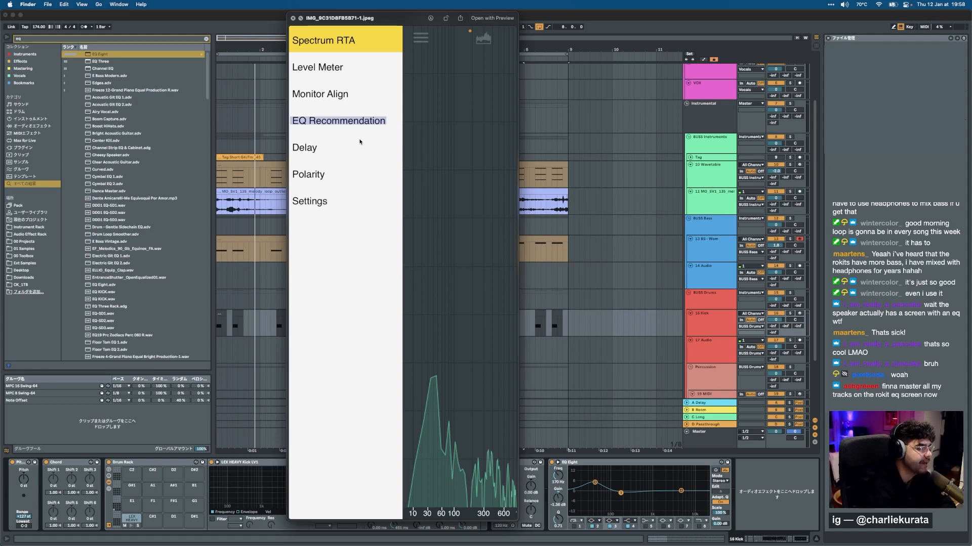
pyautogui.doubleClick(302, 148)
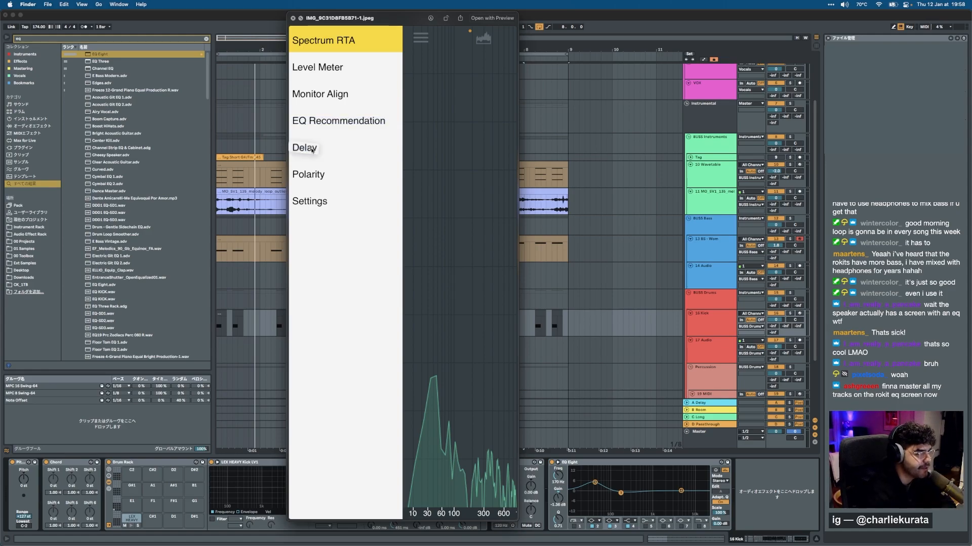
pyautogui.moveTo(293, 145); pyautogui.dragTo(340, 145)
pyautogui.click(341, 145)
pyautogui.doubleClick(304, 178)
pyautogui.click(344, 212)
# Close the preview, move IMG_9C31D8FB5B71-1.jpeg to the trash and return from Finder to Ableton Live.
pyautogui.click(292, 18)
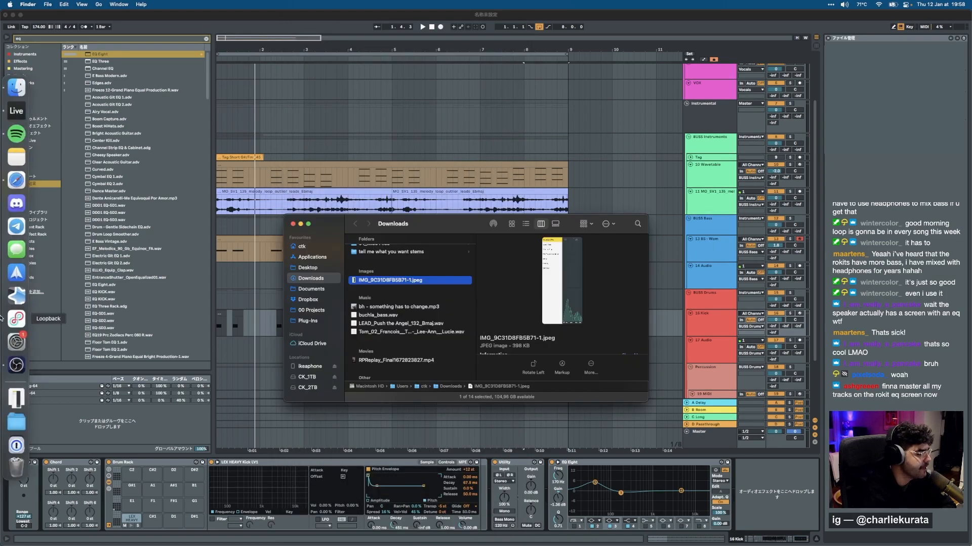
pyautogui.press('super+BackSpace')
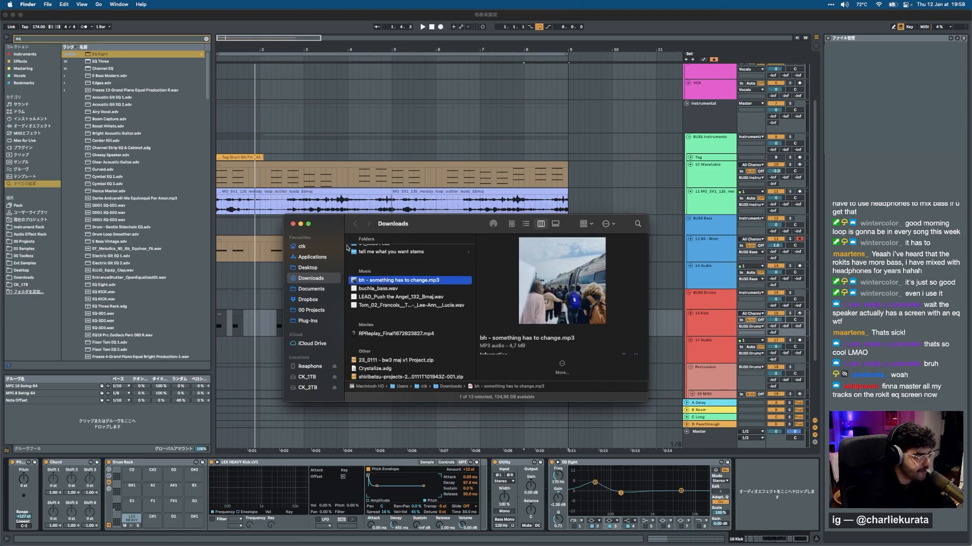
pyautogui.click(293, 225)
pyautogui.click(372, 238)
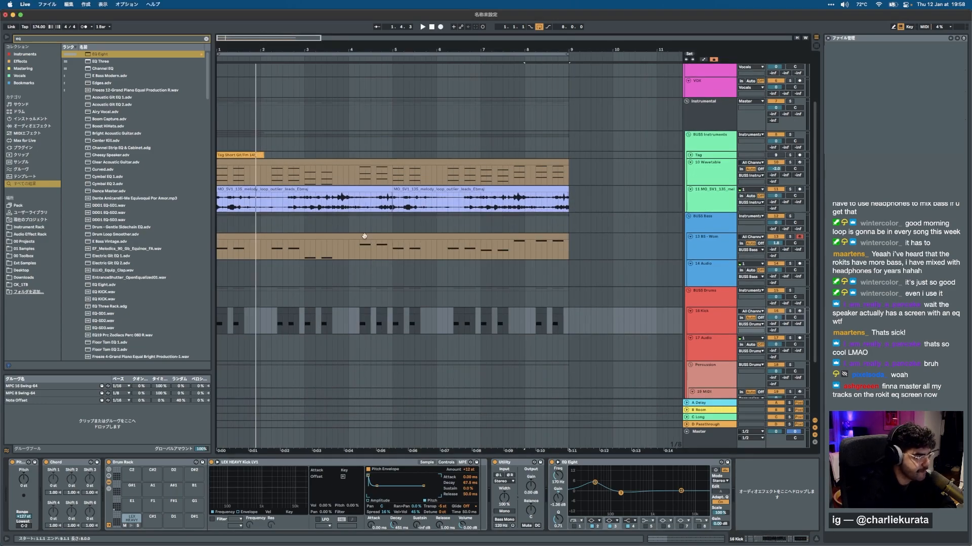
# Play the arrangement from the start and review the tracks from the instruments down to the percussion.
pyautogui.click(369, 238)
pyautogui.scroll(4, 364, 238)
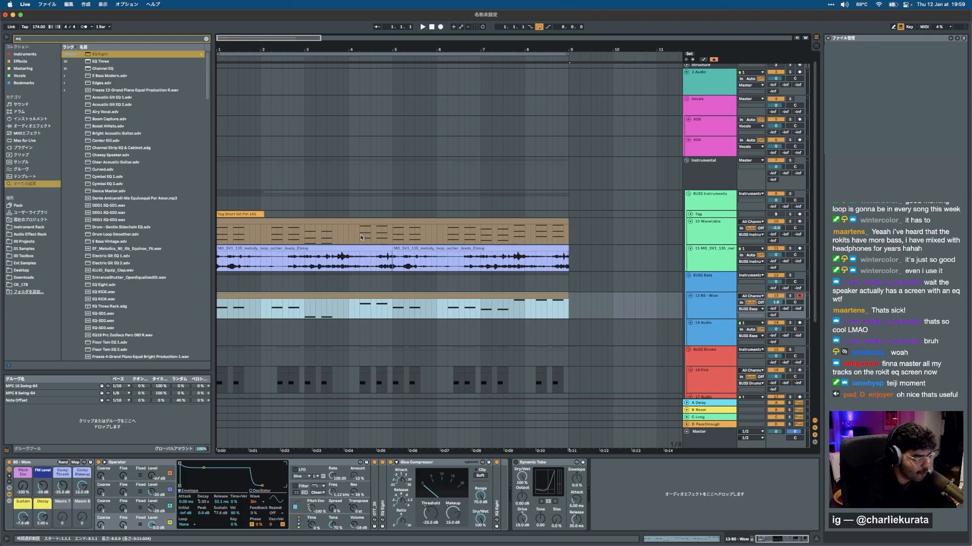
pyautogui.click(274, 249)
pyautogui.press('space')
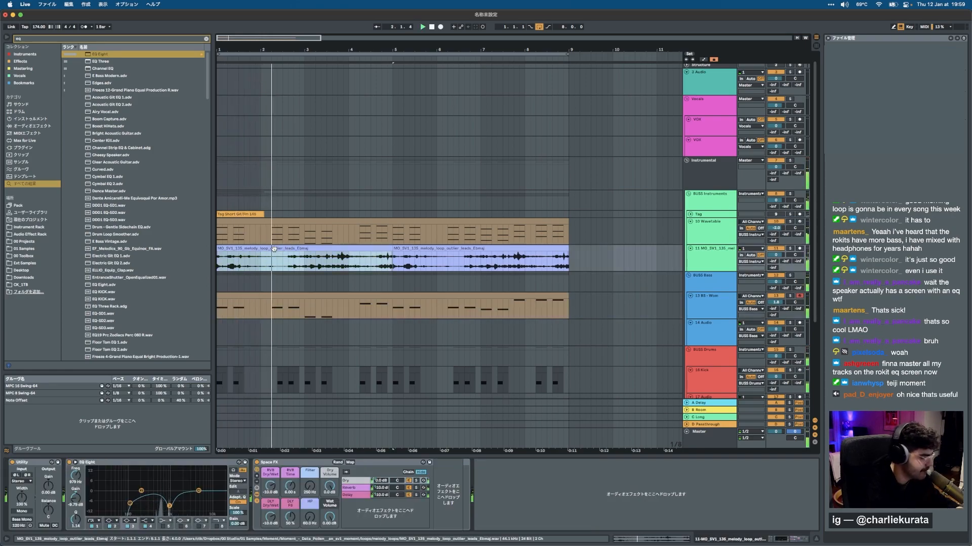
pyautogui.scroll(-1, 336, 287)
pyautogui.scroll(-5, 335, 287)
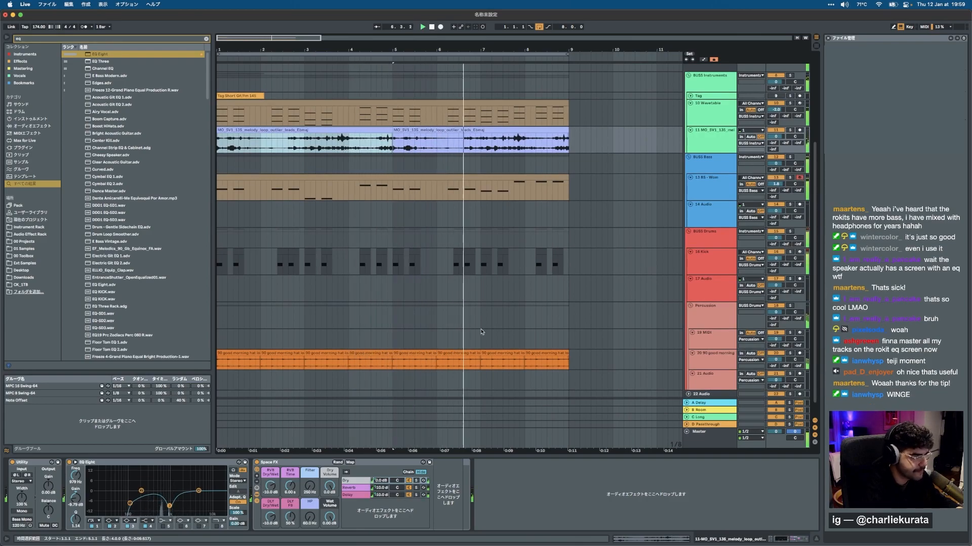
pyautogui.scroll(-1, 251, 274)
# Mark an insert position in bar 1 of the 17 Audio track and open Moment's Comfort Collage sample folder.
pyautogui.click(250, 274)
pyautogui.click(21, 234)
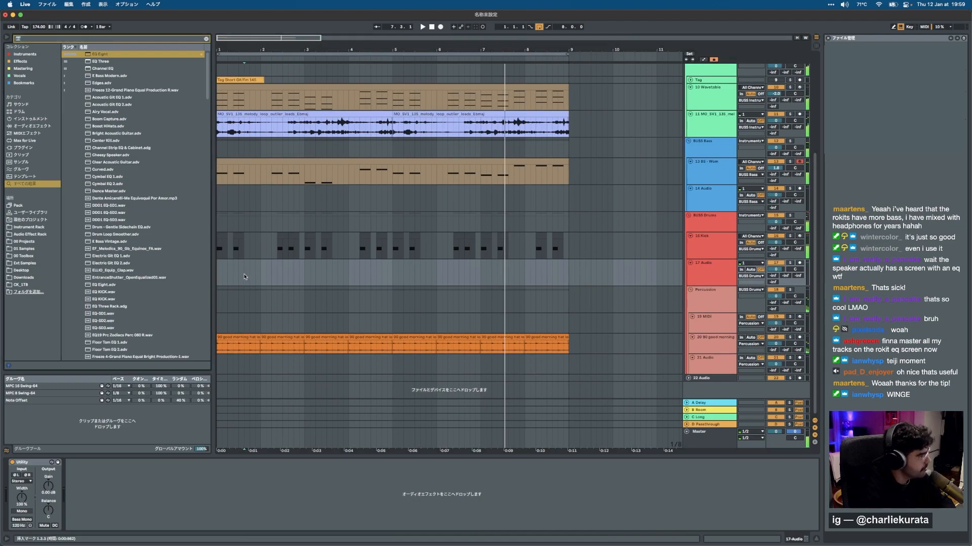
pyautogui.click(20, 242)
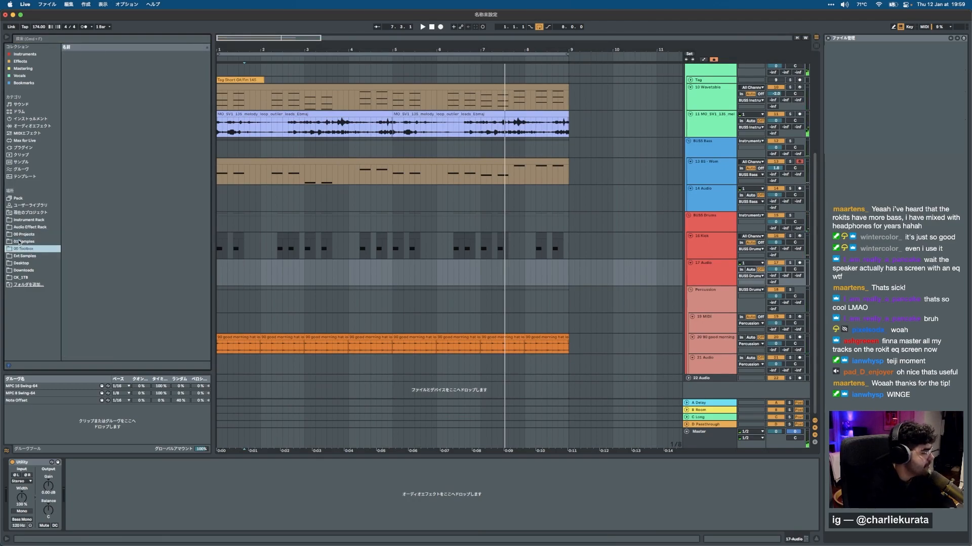
pyautogui.press('Right')
pyautogui.press('Up')
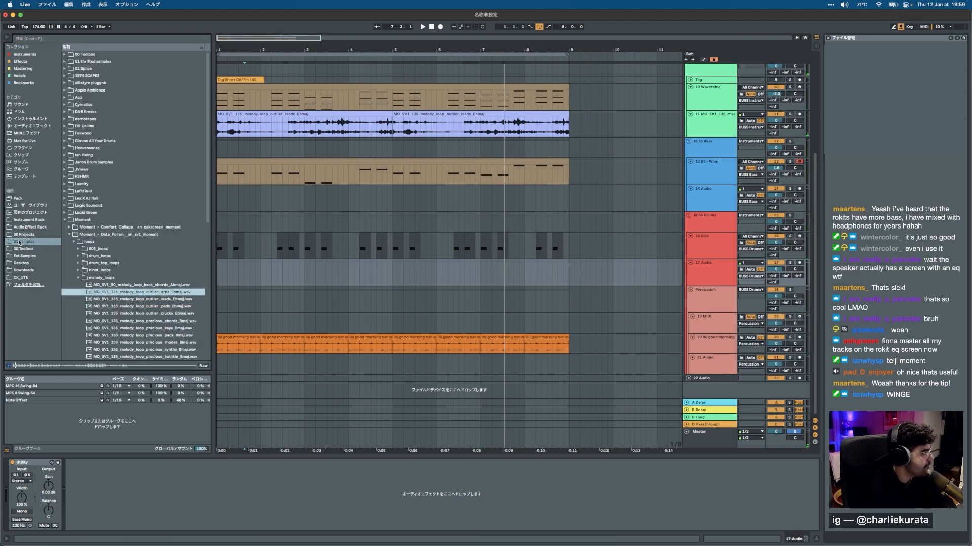
pyautogui.press('Left')
pyautogui.press('Left')
pyautogui.press('Left')
pyautogui.press('Left')
pyautogui.press('Left')
pyautogui.press('Left')
pyautogui.press('Up')
pyautogui.press('Right')
pyautogui.press('Down')
pyautogui.press('Down')
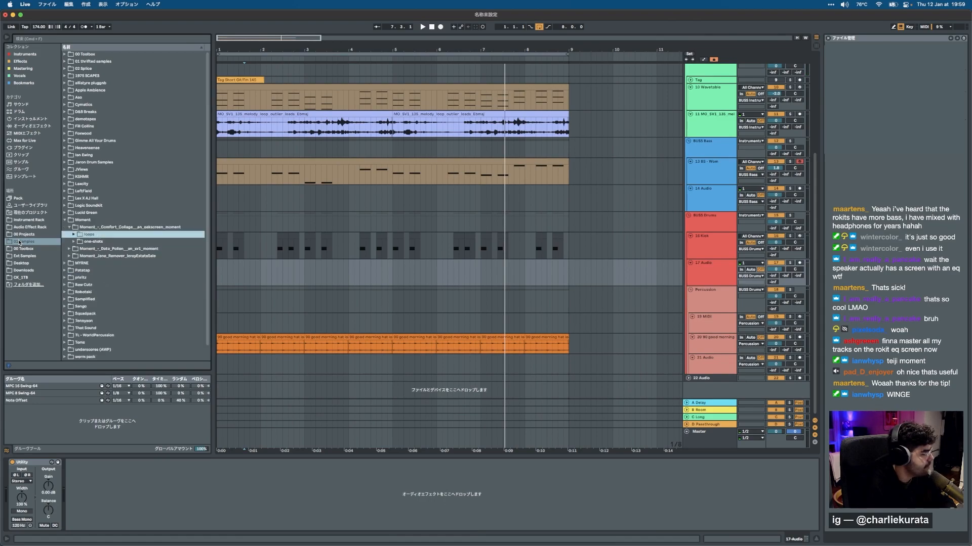
# Open the claps folder inside the Comfort Collage pack's one-shots and drum_one-shots folders.
pyautogui.press('Right')
pyautogui.press('Down')
pyautogui.press('Down')
pyautogui.press('Down')
pyautogui.press('Up')
pyautogui.press('Right')
pyautogui.press('Down')
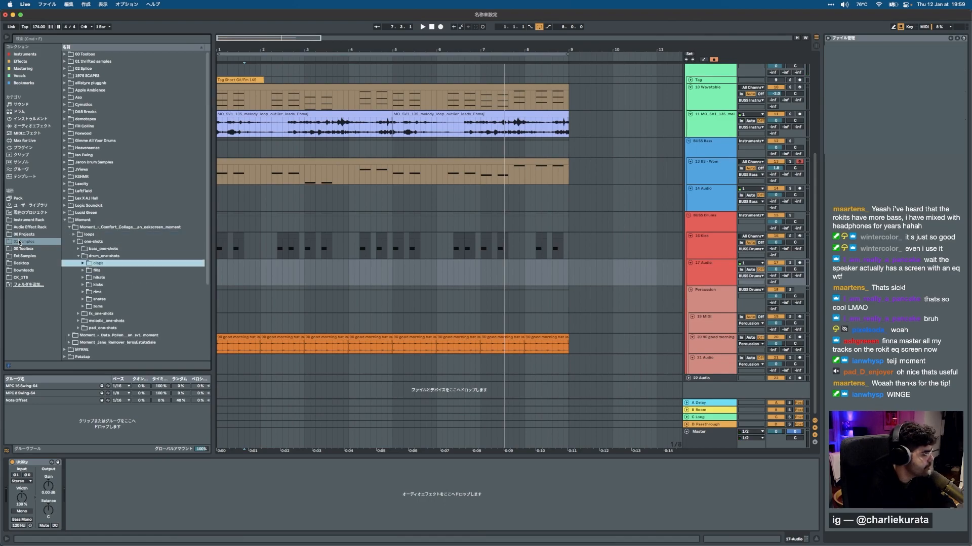
# Audition the MO_OAK clap samples and pick MO_OAK_clap_snap.wav.
pyautogui.press('Right')
pyautogui.press('Down')
pyautogui.press('Down')
pyautogui.press('Down')
pyautogui.press('Down')
pyautogui.press('Down')
pyautogui.press('Down')
pyautogui.press('Down')
pyautogui.press('Down')
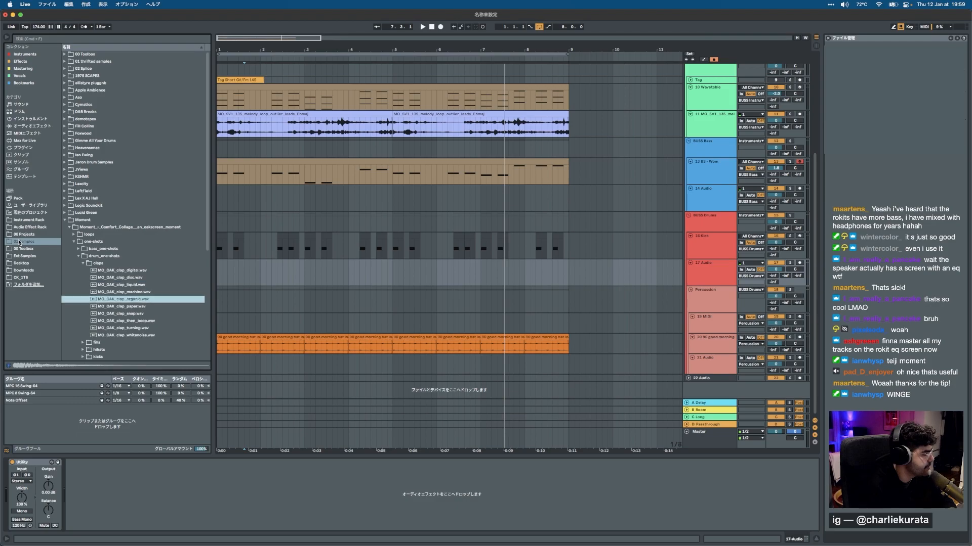
pyautogui.press('Down')
pyautogui.press('Down')
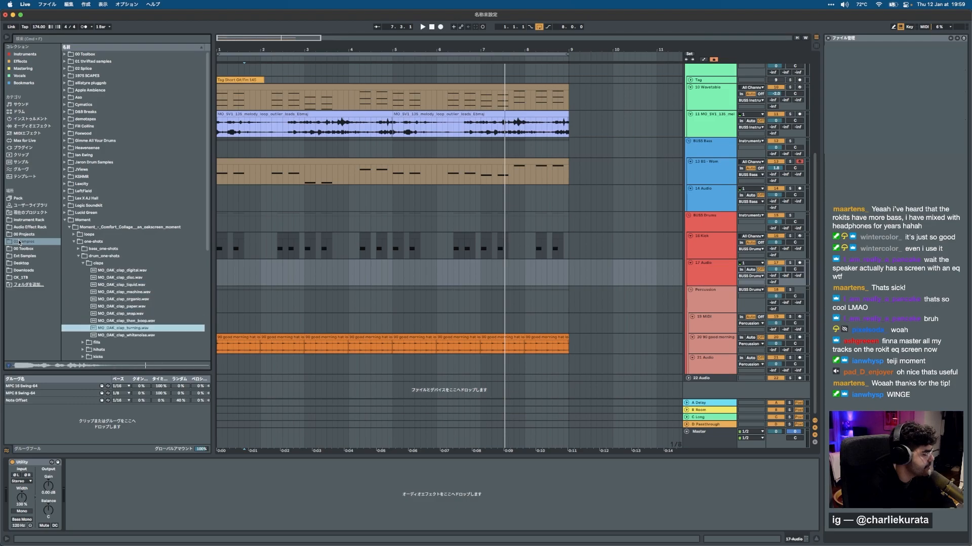
pyautogui.press('Up')
pyautogui.press('Up')
pyautogui.press('Up')
pyautogui.press('Up')
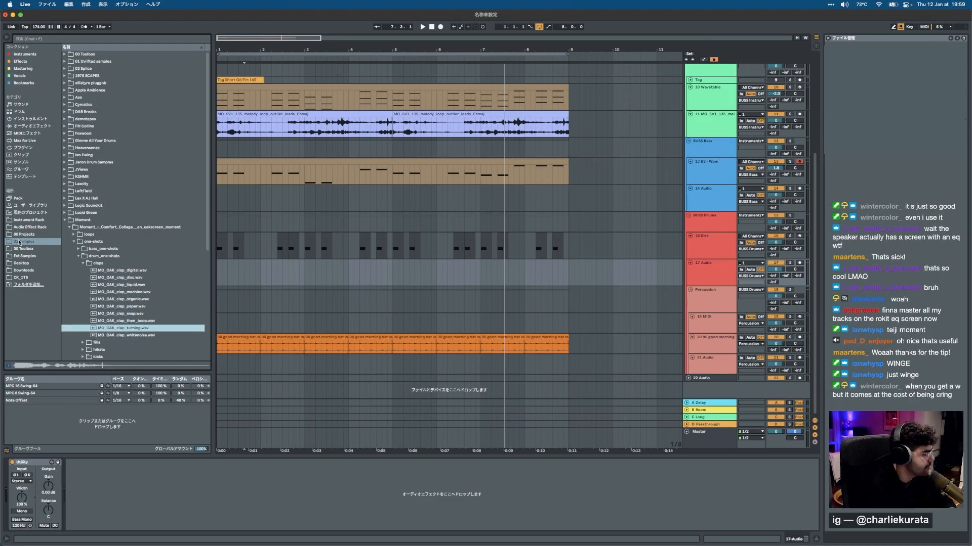
pyautogui.press('Down')
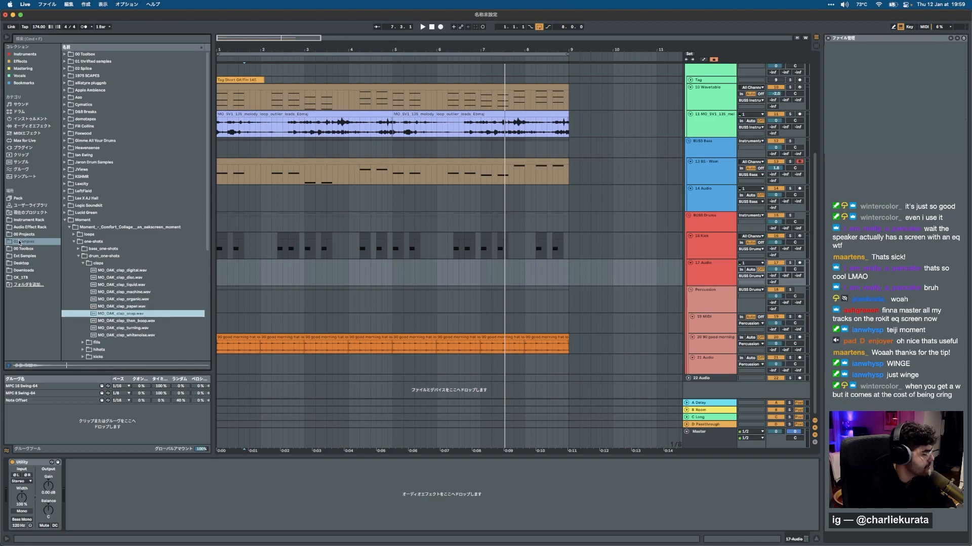
# Try MO_OAK_clap_snap on beat 2 of bar 1 in the 17 Audio track and cut off its tail.
pyautogui.click(241, 278)
pyautogui.press('+')
pyautogui.press('+')
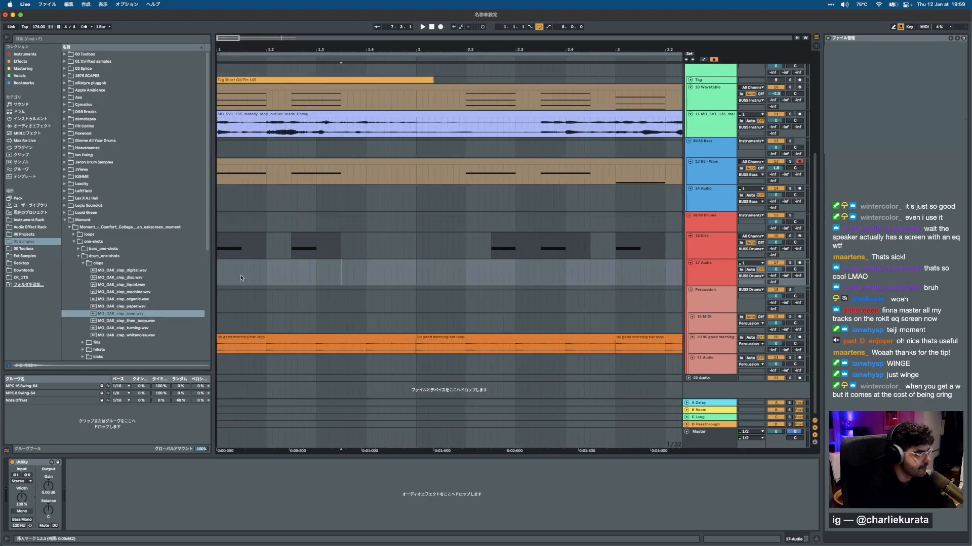
pyautogui.click(265, 279)
pyautogui.press('super+v')
pyautogui.press('+')
pyautogui.press('+')
pyautogui.click(285, 274)
pyautogui.moveTo(267, 263); pyautogui.dragTo(272, 264)
pyautogui.press('super+e')
pyautogui.click(292, 263)
pyautogui.press('Delete')
# Fine-tune the start of the snap clap clip around beat 2 and check it in playback.
pyautogui.press('space')
pyautogui.press('-')
pyautogui.press('-')
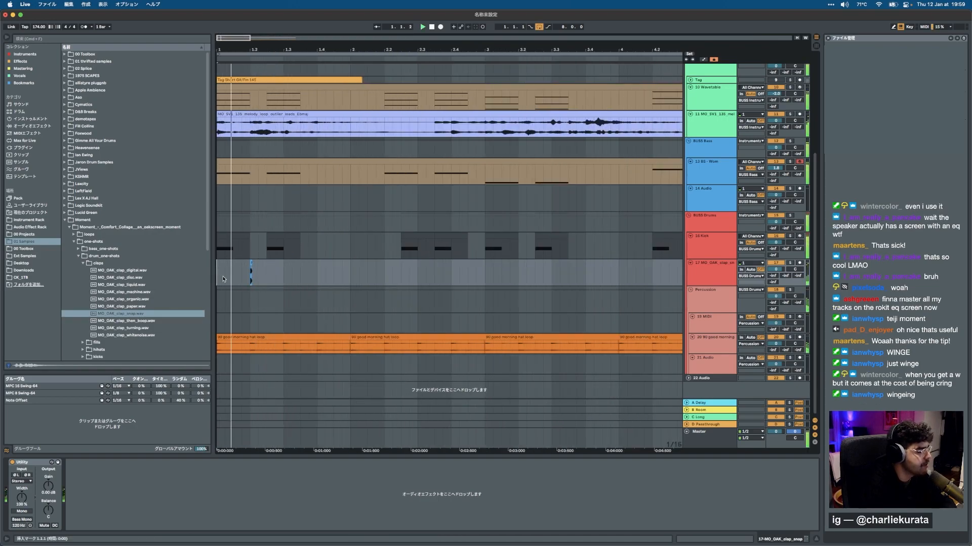
pyautogui.scroll(10, 253, 278)
pyautogui.press('space')
pyautogui.hscroll(-2, 252, 277)
pyautogui.click(283, 264)
pyautogui.moveTo(284, 264)
pyautogui.mouseDown()
pyautogui.moveTo(236, 264)
pyautogui.moveTo(322, 263)
pyautogui.moveTo(291, 268)
pyautogui.mouseUp()
pyautogui.press('space')
pyautogui.press('space')
pyautogui.press('space')
pyautogui.press('-')
pyautogui.press('-')
pyautogui.click(266, 274)
pyautogui.press('space')
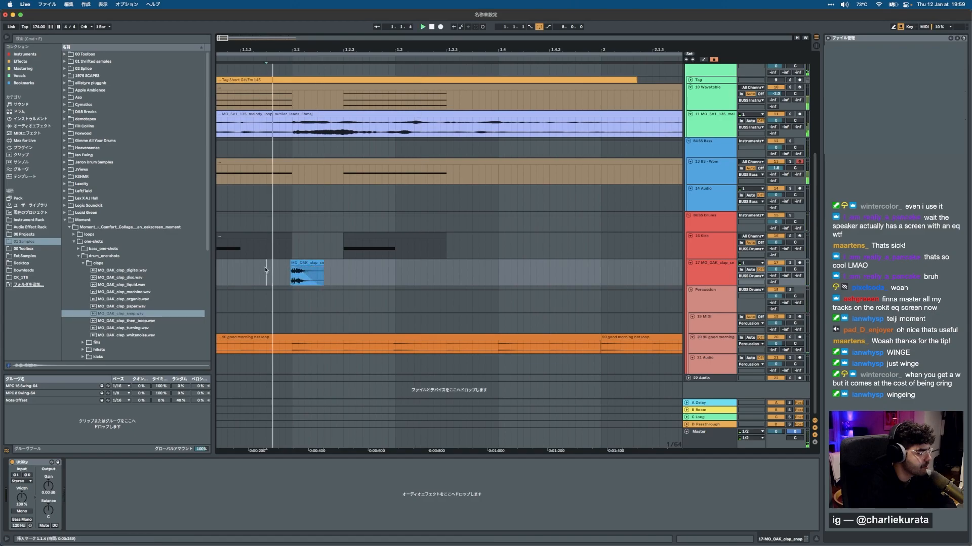
# Try repeating the snap clap every two beats against the beat and remove all the clap clips.
pyautogui.press('-')
pyautogui.press('-')
pyautogui.press('-')
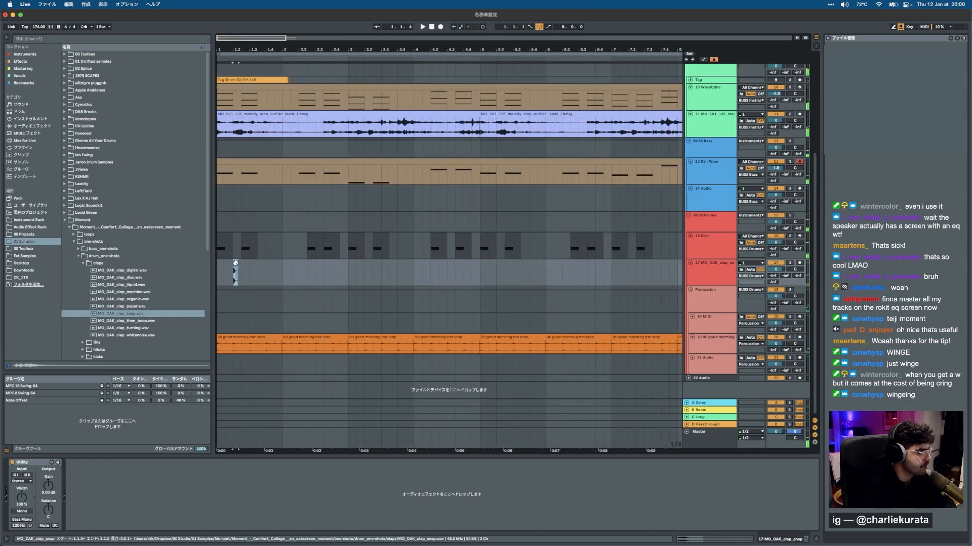
pyautogui.click(237, 265)
pyautogui.press('space')
pyautogui.press('super+d')
pyautogui.press('super+d')
pyautogui.press('super+d')
pyautogui.press('super+d')
pyautogui.press('super+d')
pyautogui.press('super+d')
pyautogui.press('super+d')
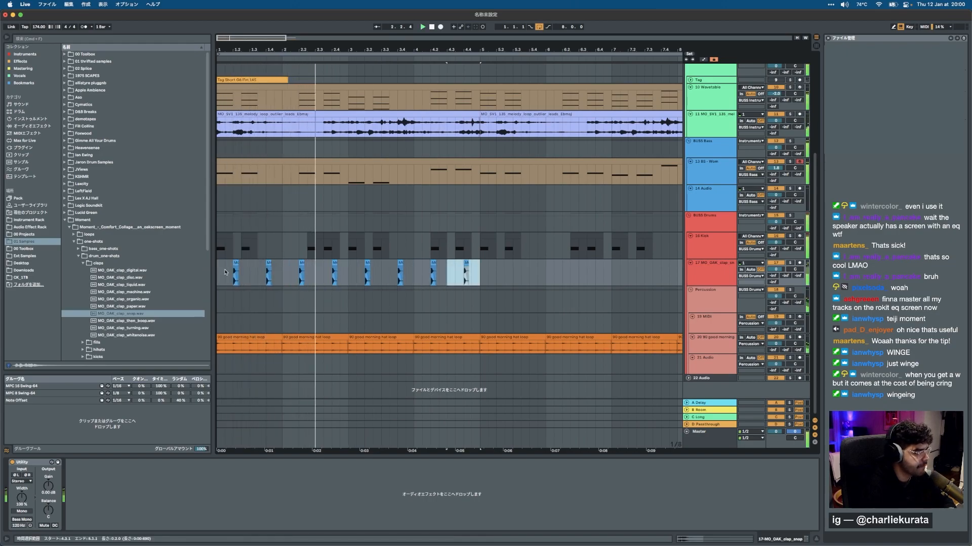
pyautogui.keyDown('shift'); pyautogui.click(220, 271); pyautogui.keyUp('shift')
pyautogui.press('Delete')
pyautogui.press('space')
# Place MO_OAK_rim_cardboard.wav from the rims folder on beat 2 of bar 1 in the 17 Audio track.
pyautogui.click(84, 264)
pyautogui.click(90, 293)
pyautogui.click(92, 299)
pyautogui.moveTo(91, 300); pyautogui.dragTo(234, 273)
pyautogui.press('space')
# Try repeating the untrimmed cardboard rim every two beats across the first bars.
pyautogui.press('super+d')
pyautogui.press('super+d')
pyautogui.press('super+d')
pyautogui.press('super+d')
pyautogui.press('super+d')
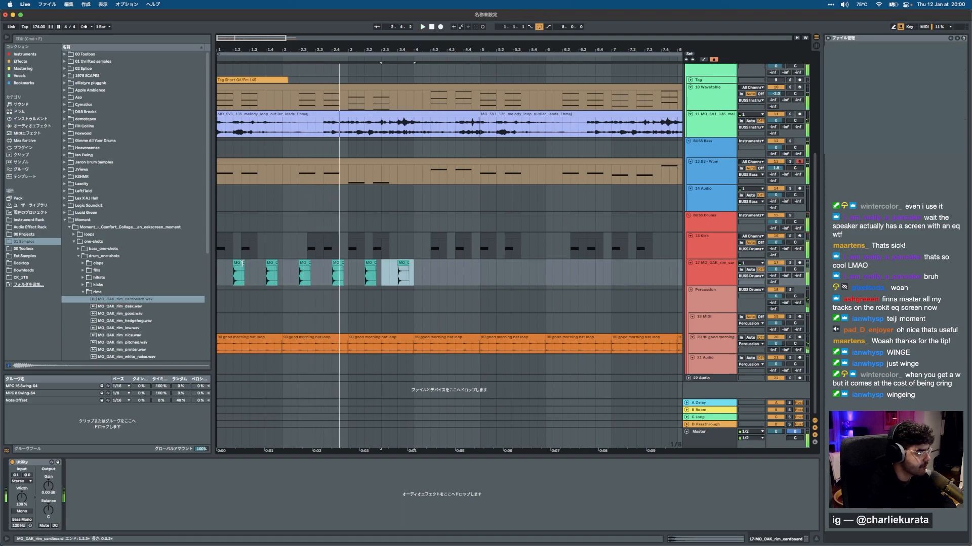
# Shorten the first cardboard rim clip and delete the longer copies that follow it.
pyautogui.click(229, 276)
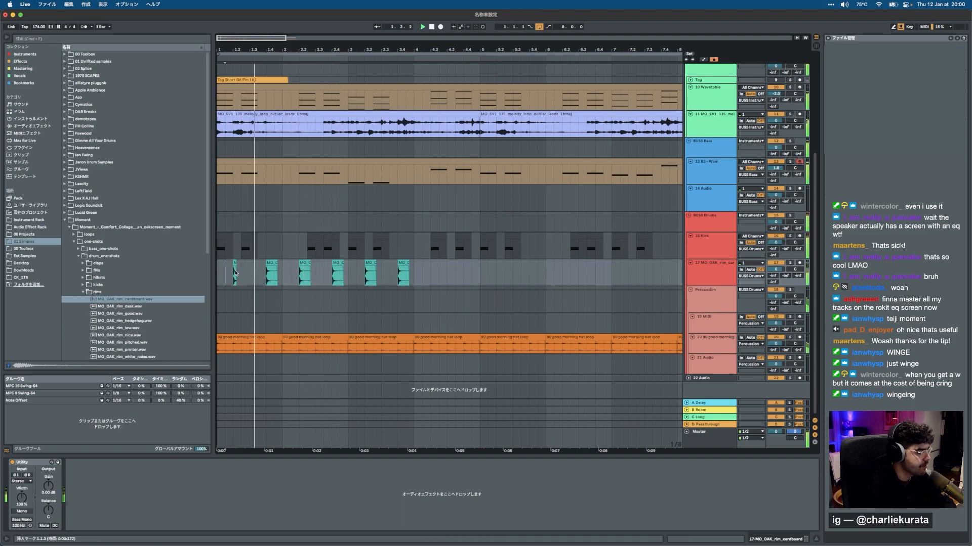
pyautogui.scroll(5, 236, 275)
pyautogui.press('space')
pyautogui.moveTo(235, 269); pyautogui.dragTo(460, 282)
pyautogui.scroll(-5, 227, 279)
pyautogui.press('Delete')
# Duplicate the shortened cardboard rim every two beats through bar 8 and lower its track volume.
pyautogui.click(257, 278)
pyautogui.press('space')
pyautogui.press('super+d')
pyautogui.press('super+d')
pyautogui.press('super+d')
pyautogui.press('super+d')
pyautogui.press('super+d')
pyautogui.press('super+d')
pyautogui.press('super+d')
pyautogui.press('super+d')
pyautogui.press('super+d')
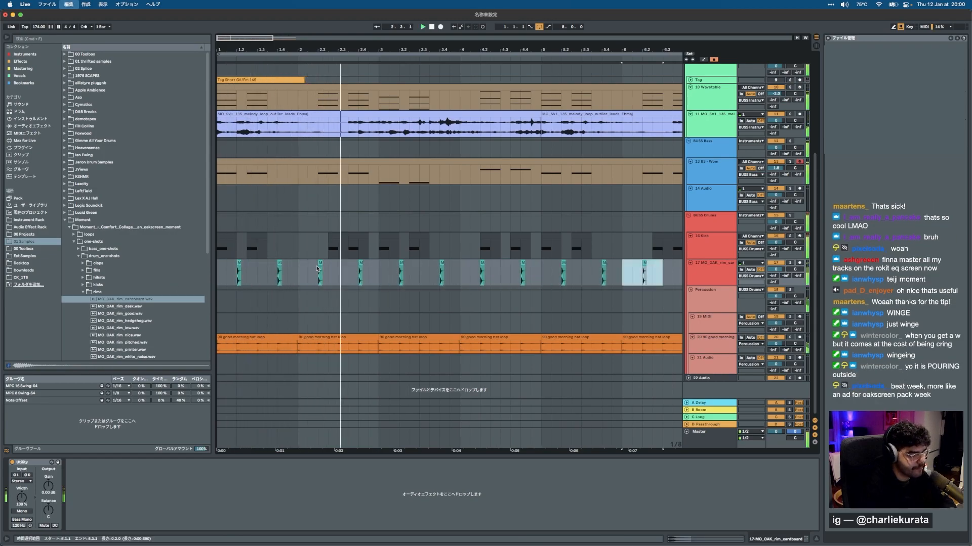
pyautogui.scroll(-5, 317, 269)
pyautogui.press('super+d')
pyautogui.press('super+d')
pyautogui.press('super+d')
pyautogui.press('super+d')
pyautogui.press('super+d')
pyautogui.press('super+d')
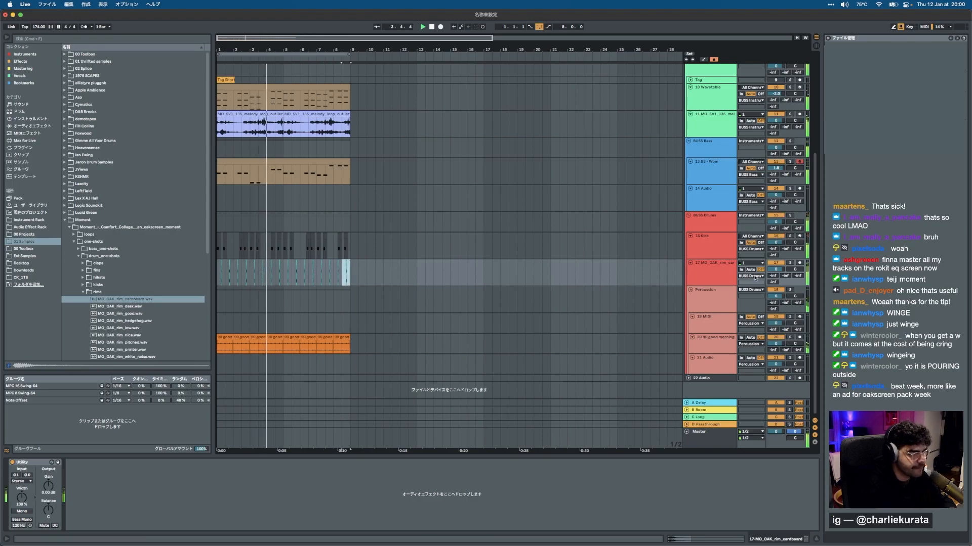
pyautogui.moveTo(776, 269); pyautogui.dragTo(777, 273)
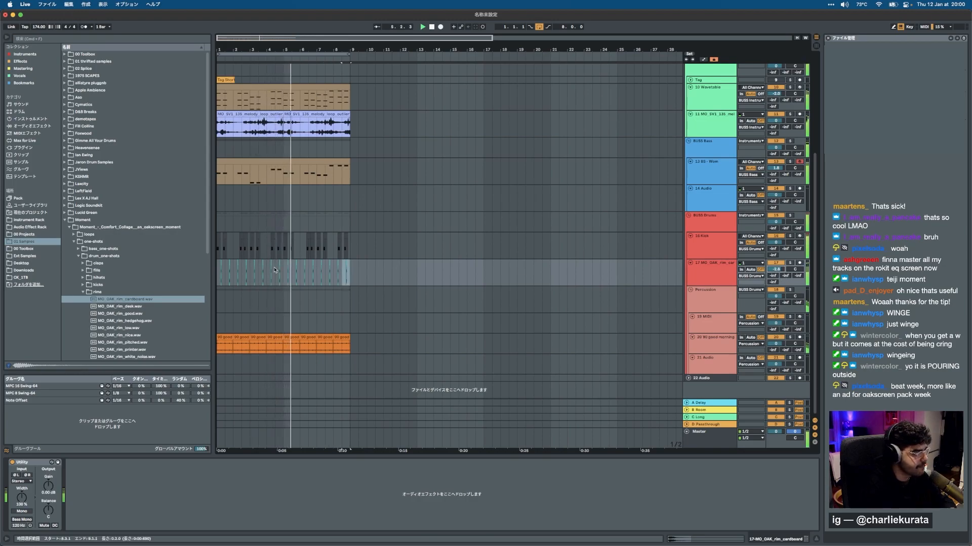
# Look through the toms, snares and hihats folders of the drum one-shots.
pyautogui.scroll(5, 339, 262)
pyautogui.scroll(-5, 339, 262)
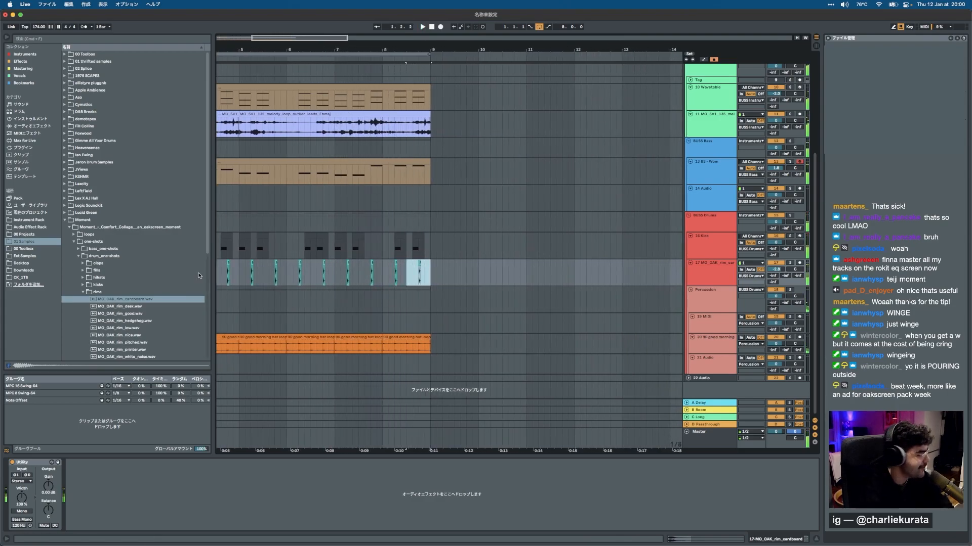
pyautogui.click(83, 292)
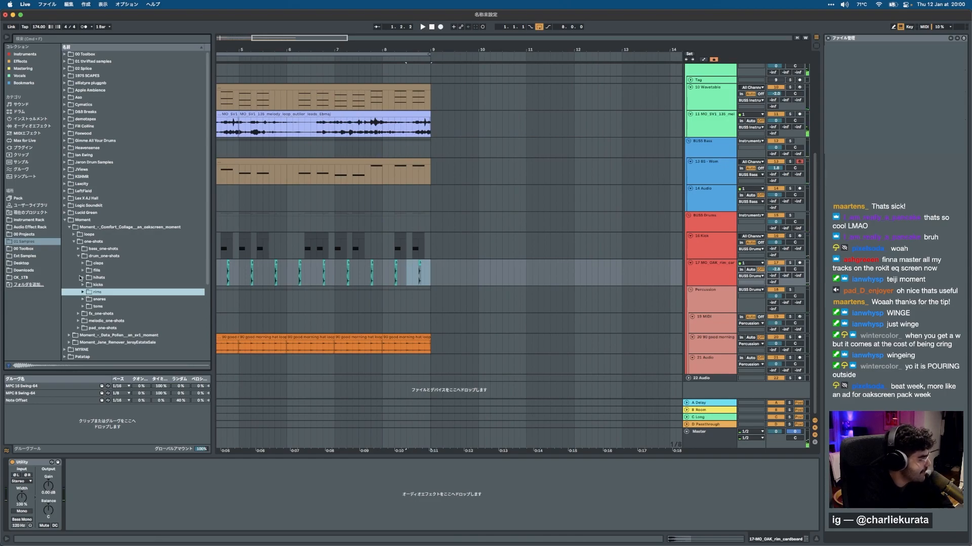
pyautogui.click(83, 306)
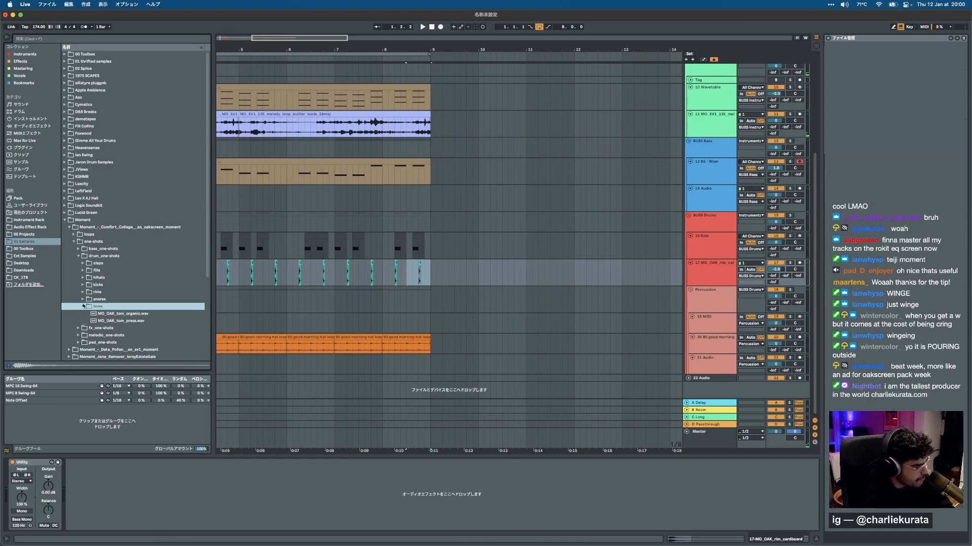
pyautogui.click(83, 307)
pyautogui.click(83, 299)
pyautogui.click(83, 300)
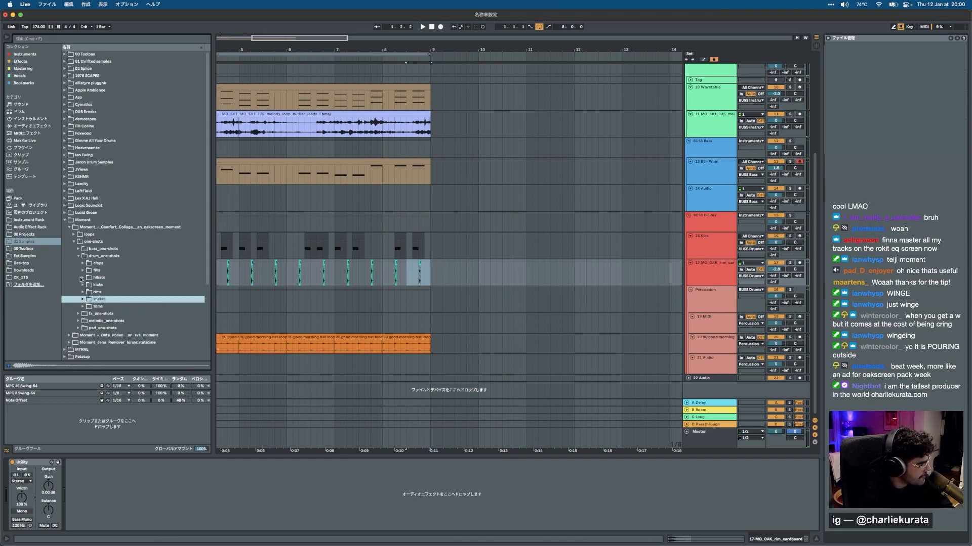
pyautogui.click(80, 278)
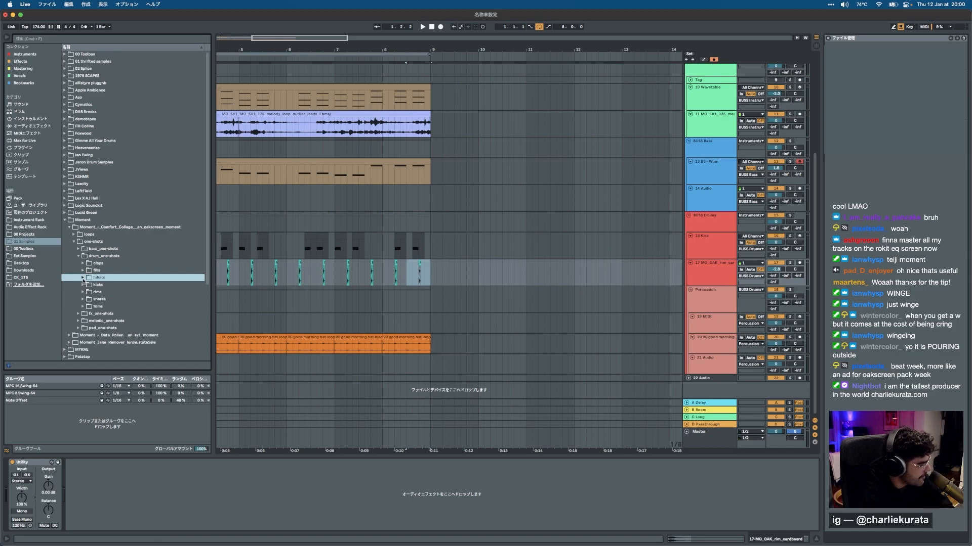
# Audition the rim one-shots, including hedgehog, nice, pitched and printer, and choose MO_OAK_rim_low.wav.
pyautogui.click(83, 292)
pyautogui.click(120, 321)
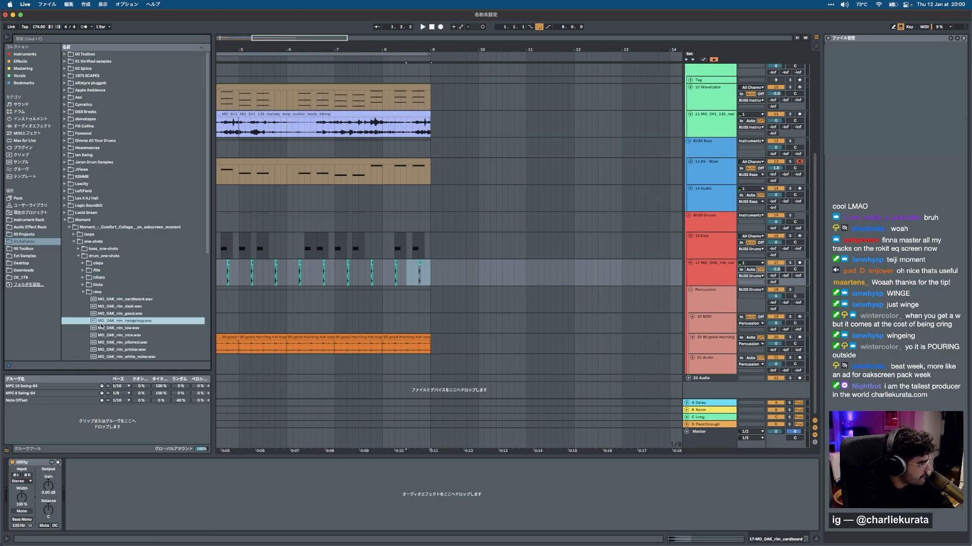
pyautogui.click(120, 335)
pyautogui.click(124, 343)
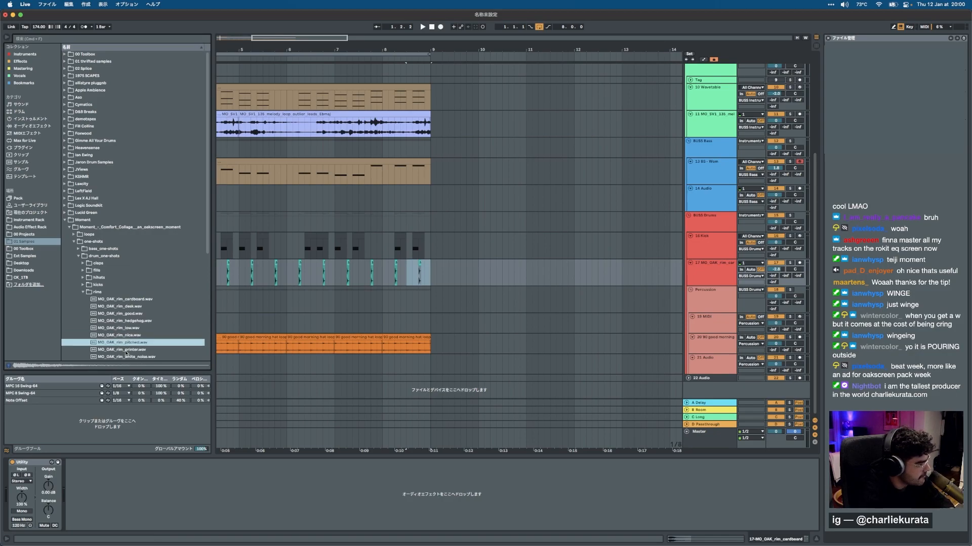
pyautogui.click(125, 350)
pyautogui.scroll(-2, 172, 343)
pyautogui.click(141, 309)
pyautogui.click(140, 302)
pyautogui.click(140, 295)
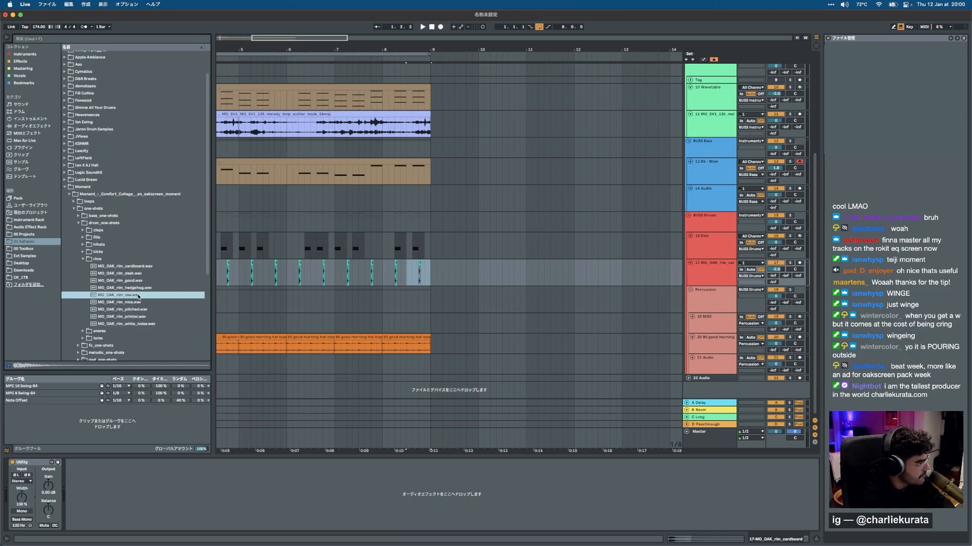
# Place MO_OAK_rim_low.wav at 1.3.3 in the 21 Audio track, shorten the clip and lower the track volume.
pyautogui.hscroll(-5, 232, 338)
pyautogui.click(231, 338)
pyautogui.press('+')
pyautogui.press('+')
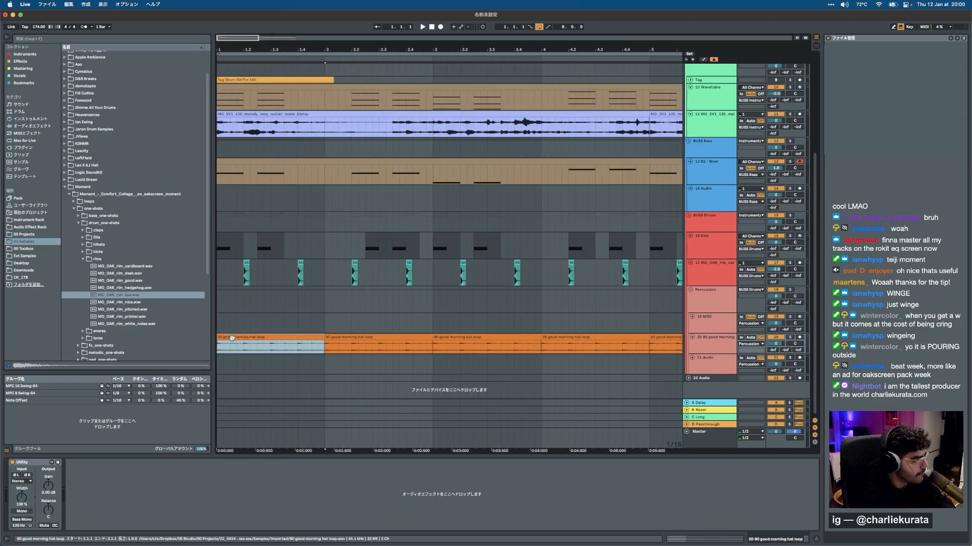
pyautogui.click(284, 367)
pyautogui.press('super+v')
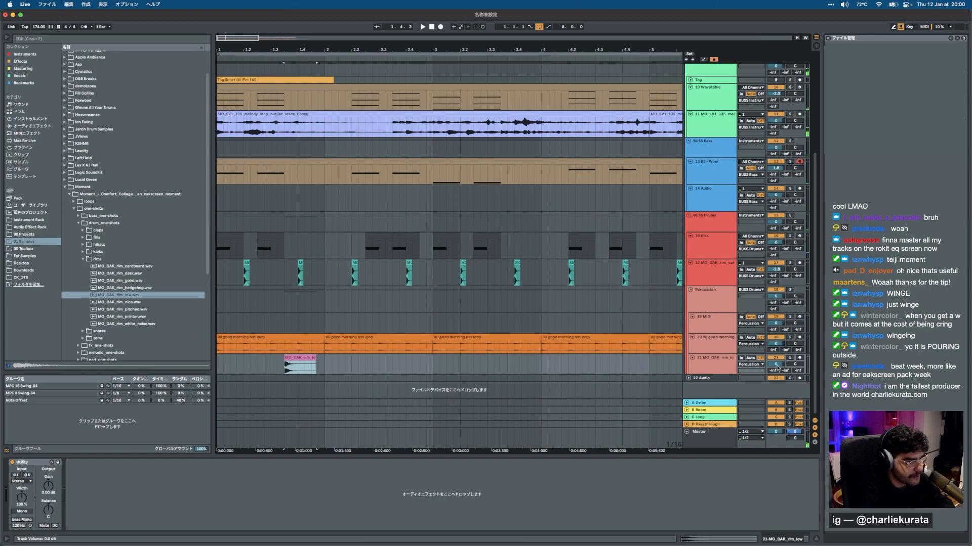
pyautogui.moveTo(297, 356); pyautogui.dragTo(218, 364)
# Try repeating the low rim once every bar through bar 8, and delete the copies after bar 1.
pyautogui.click(260, 361)
pyautogui.press('super+d')
pyautogui.scroll(-5, 373, 355)
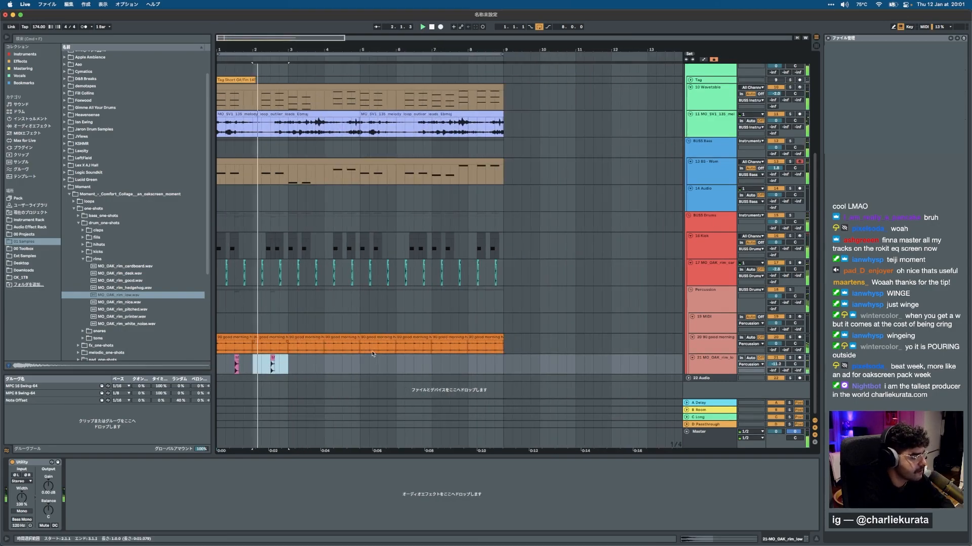
pyautogui.press('super+d')
pyautogui.press('super+d')
pyautogui.press('super+d')
pyautogui.press('super+d')
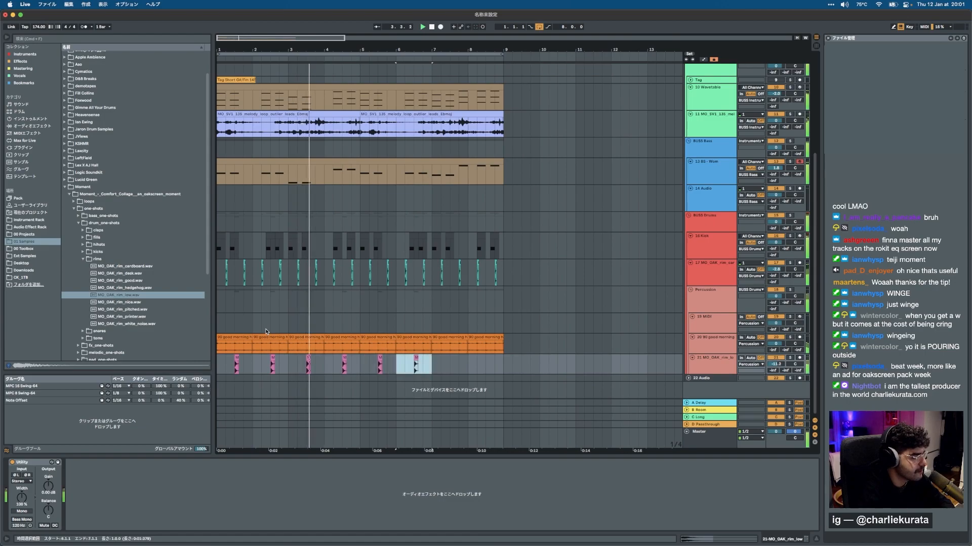
pyautogui.press('super+d')
pyautogui.keyDown('shift'); pyautogui.click(251, 368); pyautogui.keyUp('shift')
pyautogui.press('Delete')
# Select bars 1 and 2 of the low rim track and duplicate them so the hit repeats every two bars through bar 8.
pyautogui.scroll(5, 248, 370)
pyautogui.hscroll(-3, 247, 370)
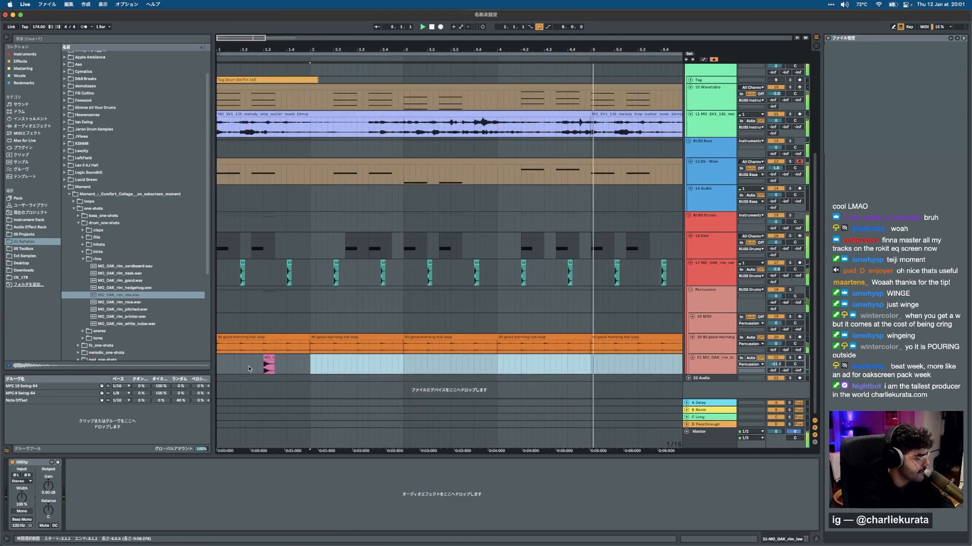
pyautogui.scroll(3, 249, 370)
pyautogui.moveTo(283, 358); pyautogui.dragTo(177, 370)
pyautogui.scroll(-5, 306, 363)
pyautogui.press('space')
pyautogui.press('space')
pyautogui.press('space')
pyautogui.press('space')
pyautogui.keyDown('shift'); pyautogui.click(305, 369); pyautogui.keyUp('shift')
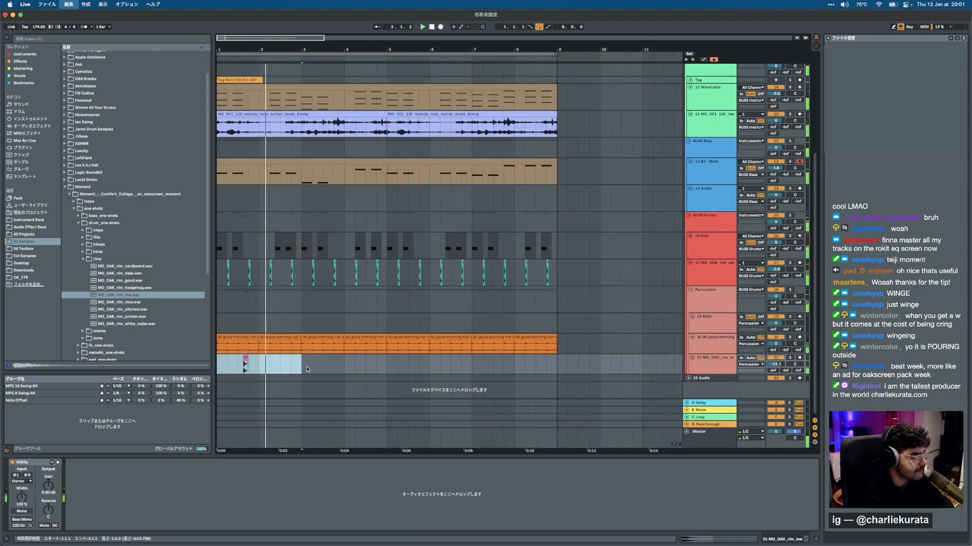
pyautogui.press('super+d')
pyautogui.press('super+d')
pyautogui.press('super+d')
# Add an audio track below the low rim track and audition the hihats one-shots, choosing MO_OAK_hihat_liquid.wav.
pyautogui.click(711, 367)
pyautogui.press('super+t')
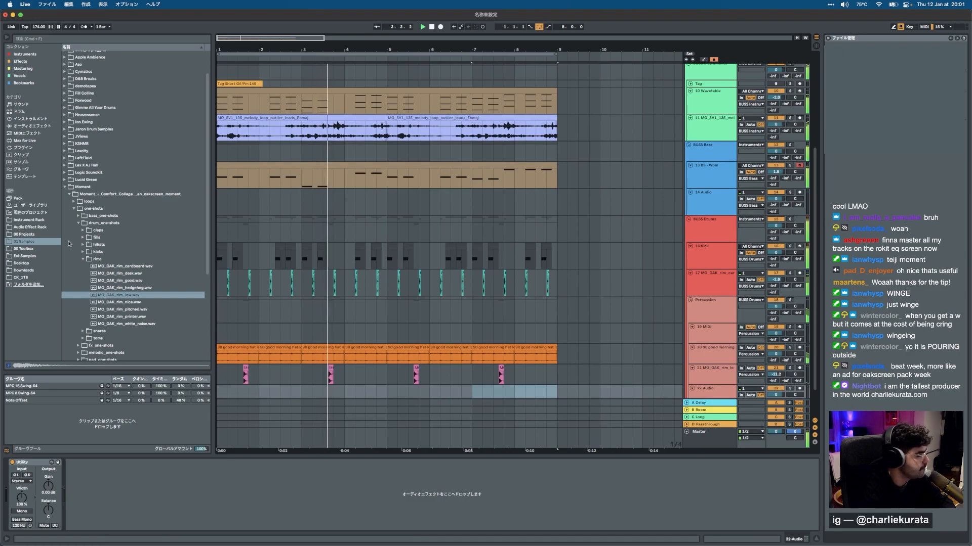
pyautogui.click(83, 258)
pyautogui.click(83, 245)
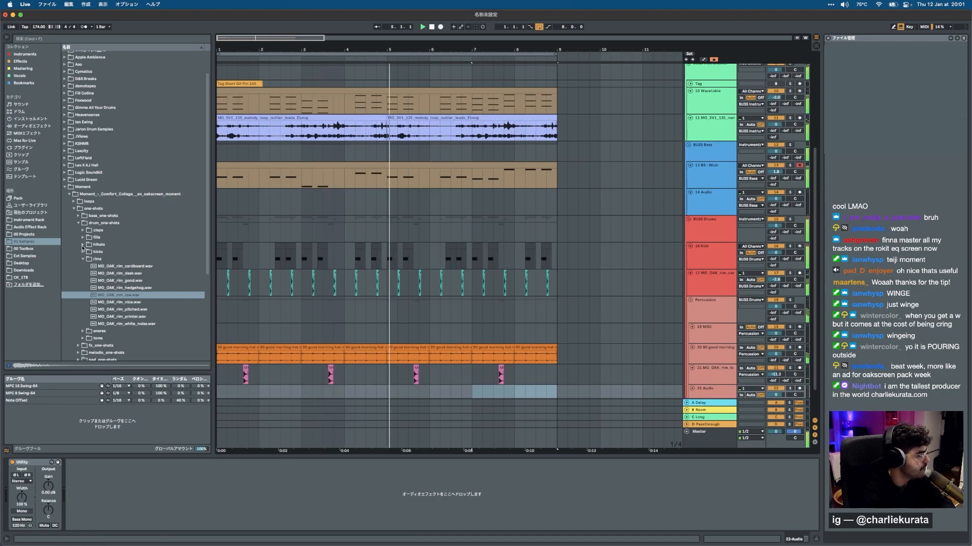
pyautogui.click(107, 289)
pyautogui.click(117, 275)
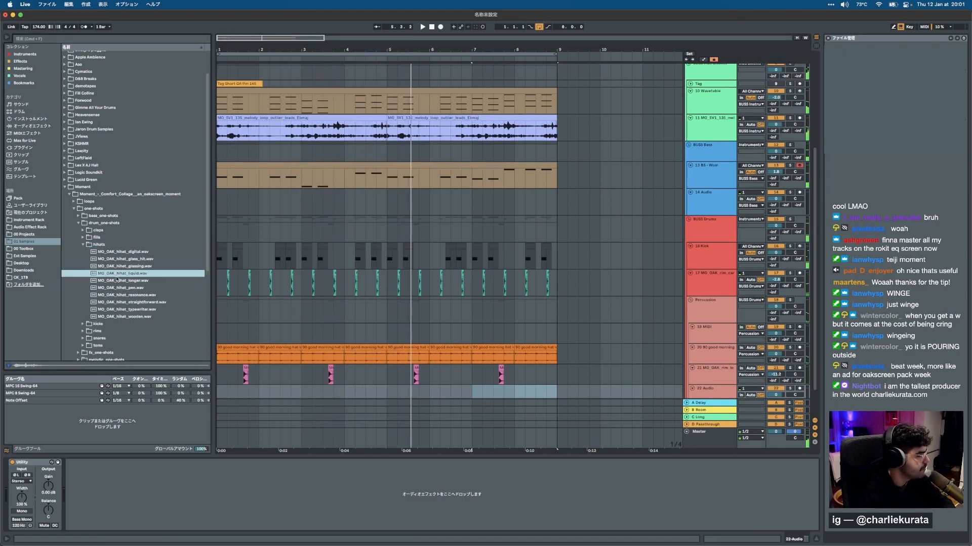
pyautogui.scroll(-3, 231, 340)
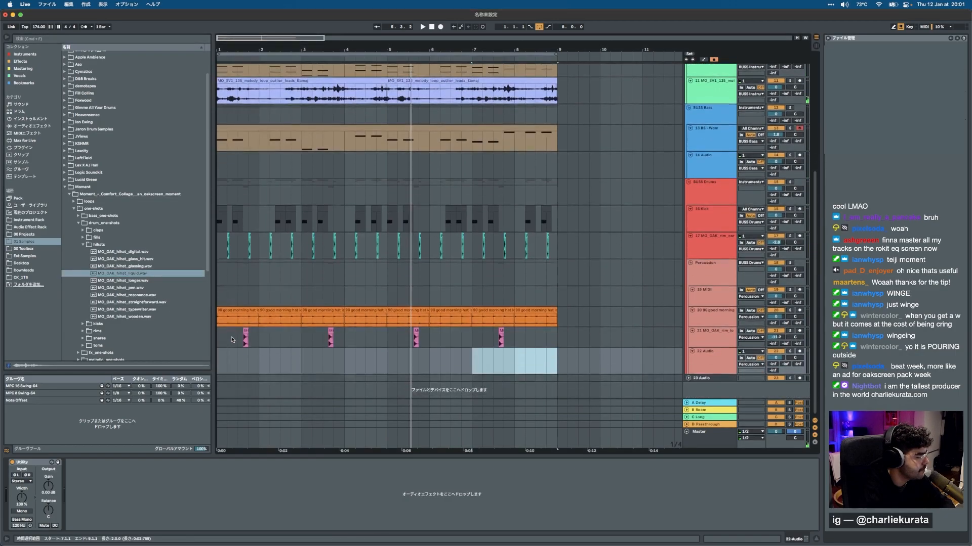
# Place MO_OAK_hihat_liquid.wav at 1.1.3 in the new audio track and shorten the clip.
pyautogui.scroll(4, 232, 340)
pyautogui.hscroll(-1, 232, 340)
pyautogui.click(229, 360)
pyautogui.press('Return')
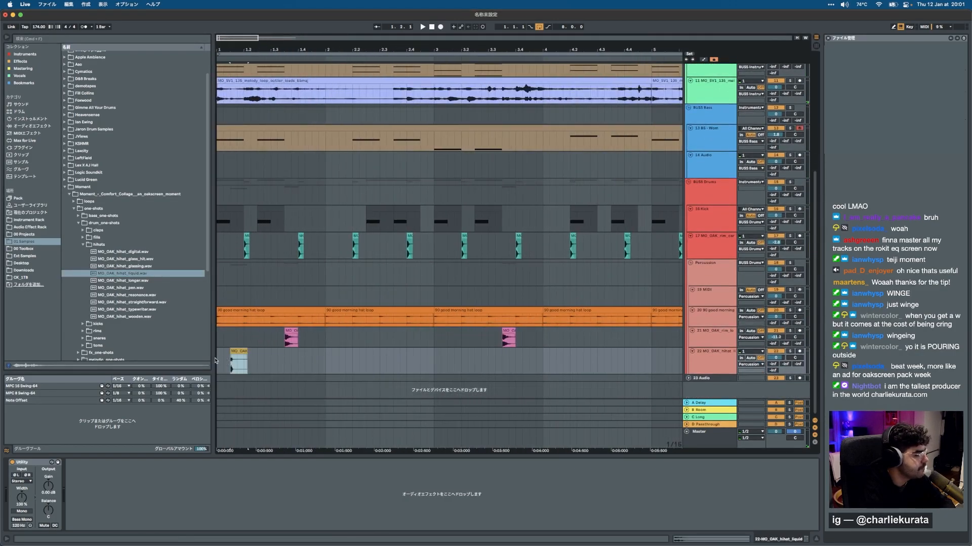
pyautogui.press('space')
pyautogui.press('space')
pyautogui.moveTo(246, 352); pyautogui.dragTo(239, 351)
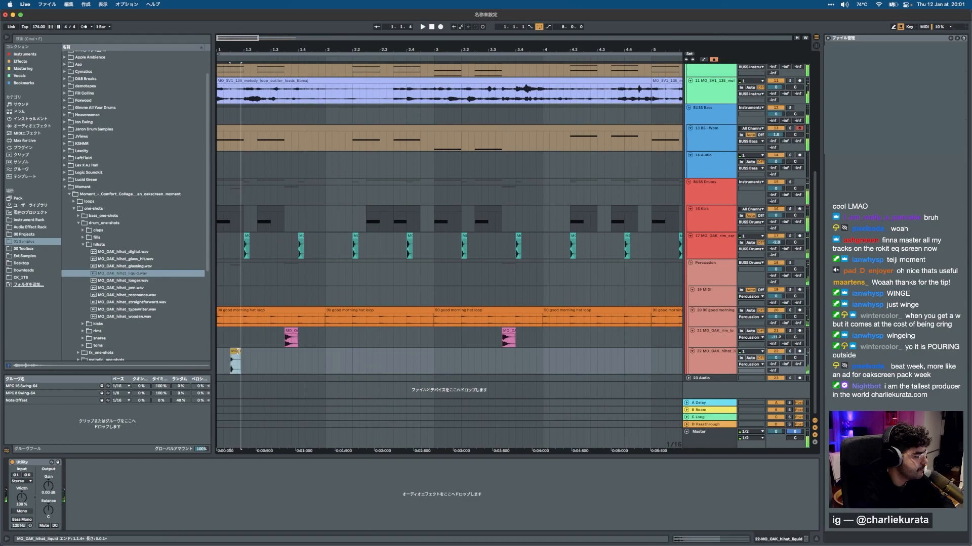
# Duplicate the first two beats of the liquid hi-hat track to add a hit at 1.3.3.
pyautogui.click(221, 367)
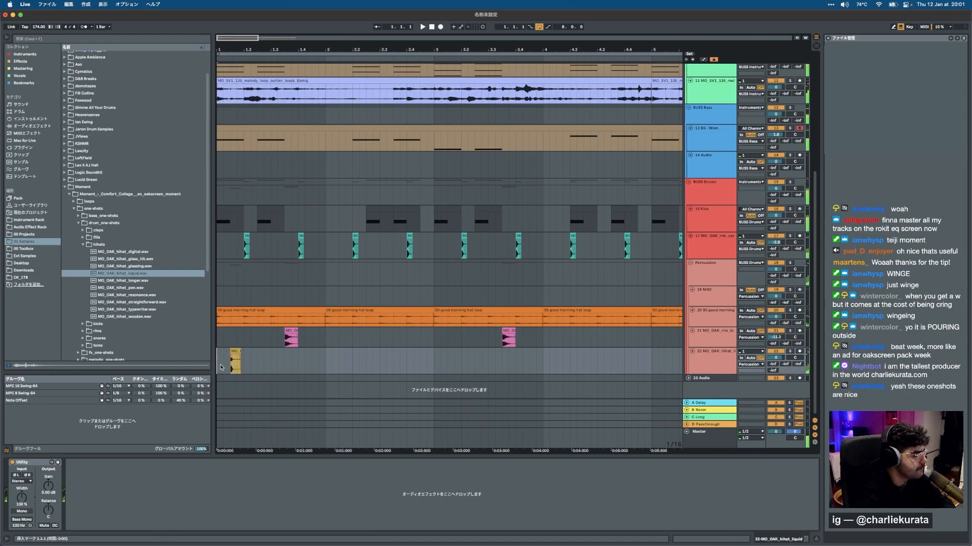
pyautogui.keyDown('shift'); pyautogui.click(270, 366); pyautogui.keyUp('shift')
pyautogui.hotkey('ctrl', 'd')
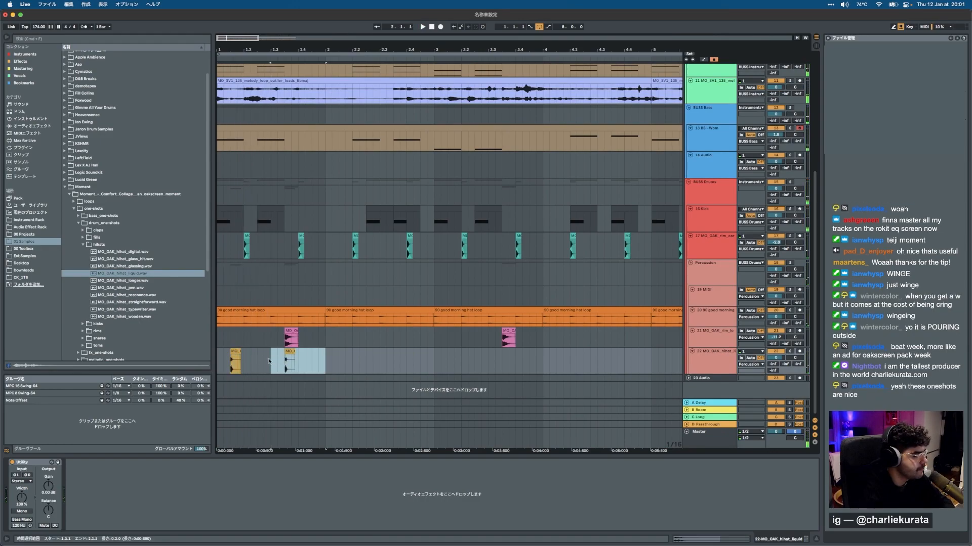
pyautogui.click(222, 362)
pyautogui.press('space')
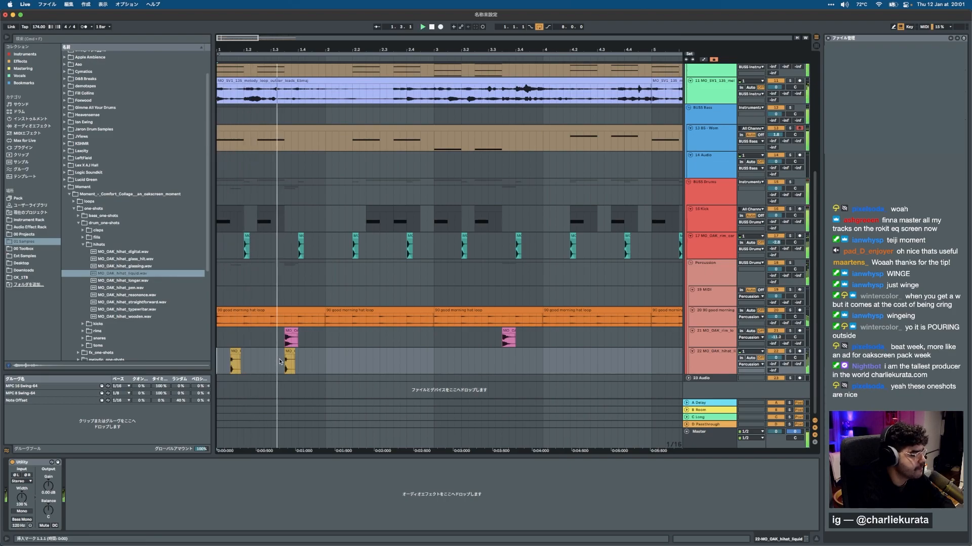
# Move the first low rim clip to 1.4.3 and play the result.
pyautogui.moveTo(290, 333); pyautogui.dragTo(317, 333)
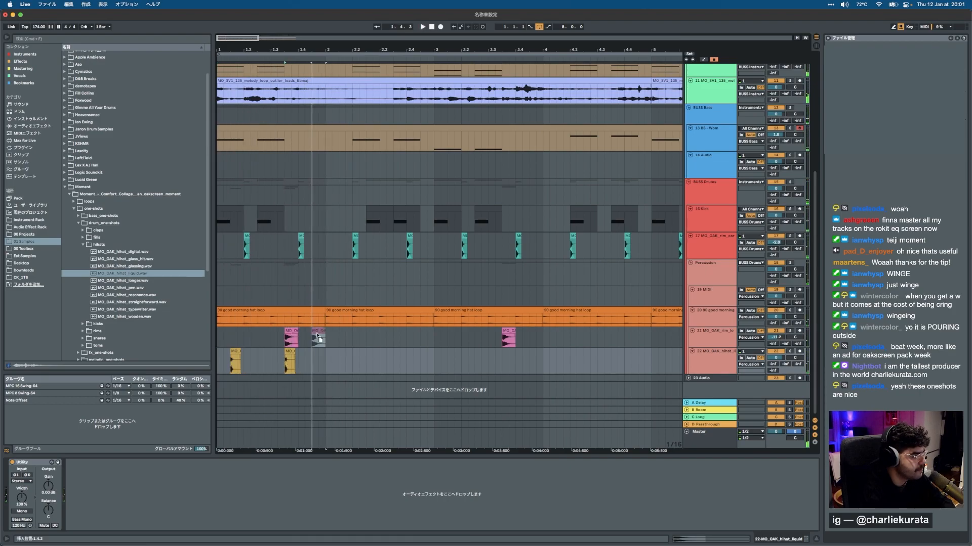
pyautogui.click(263, 338)
pyautogui.press('space')
pyautogui.press('space')
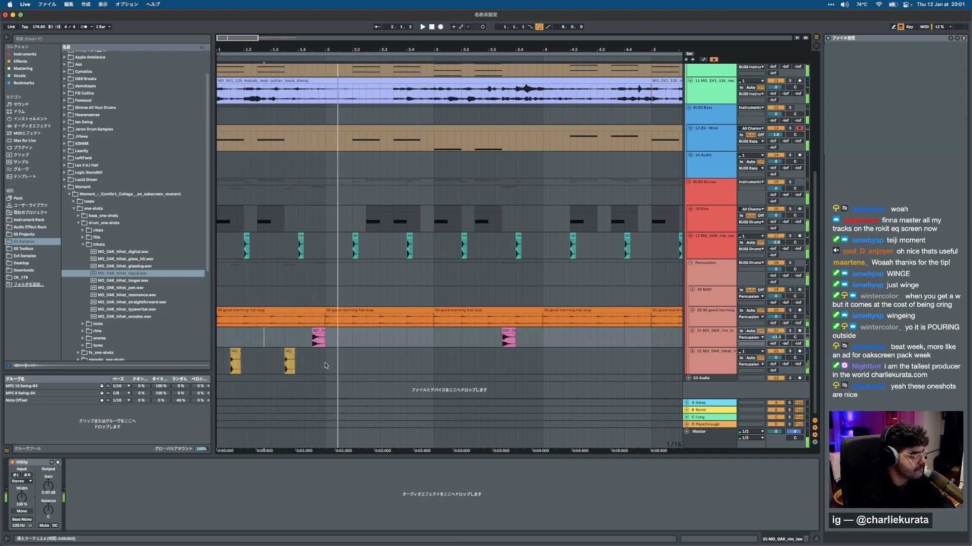
# Duplicate bars 1 and 2 of the low rim and liquid hi-hat tracks into bars 3 and 4, removing the leftover rim at 3.3.3.
pyautogui.moveTo(323, 365); pyautogui.dragTo(162, 332)
pyautogui.press('space')
pyautogui.keyDown('shift'); pyautogui.click(436, 338); pyautogui.keyUp('shift')
pyautogui.press('super+d')
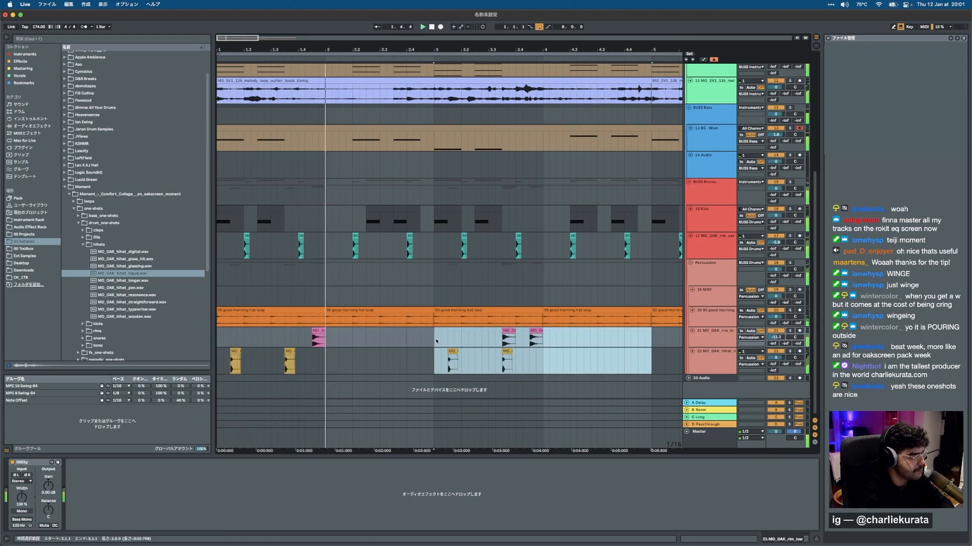
pyautogui.click(516, 336)
pyautogui.press('Delete')
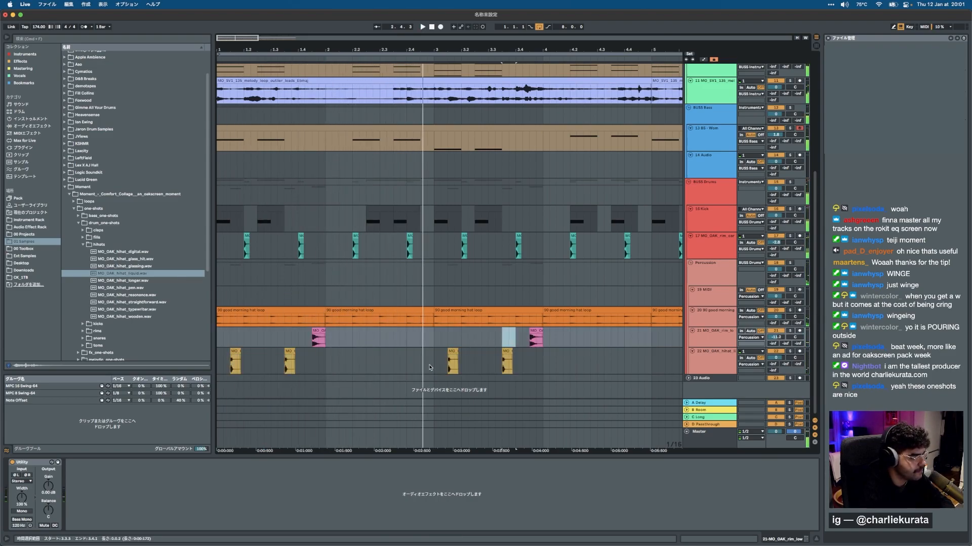
# Duplicate the liquid hi-hats of bar 1 into bar 2 and play from the start.
pyautogui.moveTo(328, 363); pyautogui.dragTo(218, 362)
pyautogui.press('super+d')
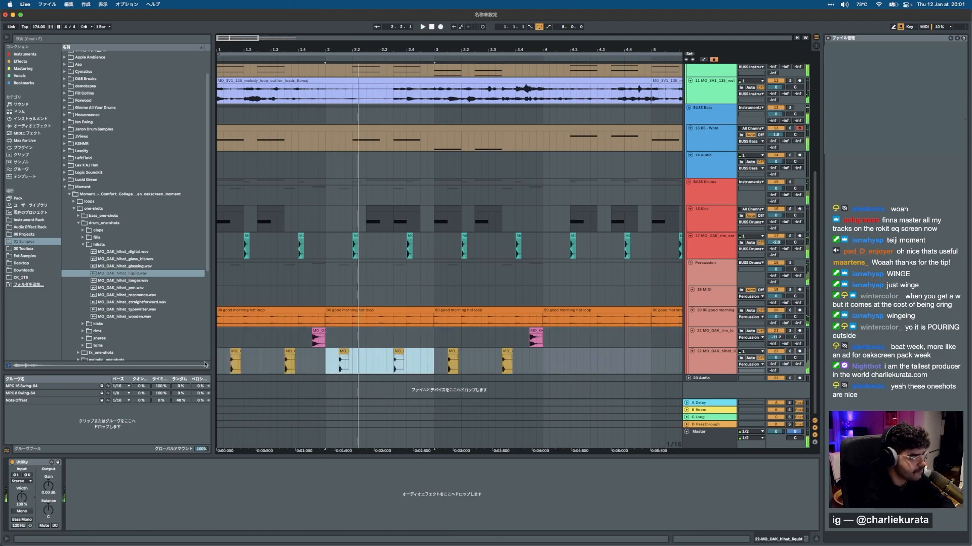
pyautogui.click(216, 364)
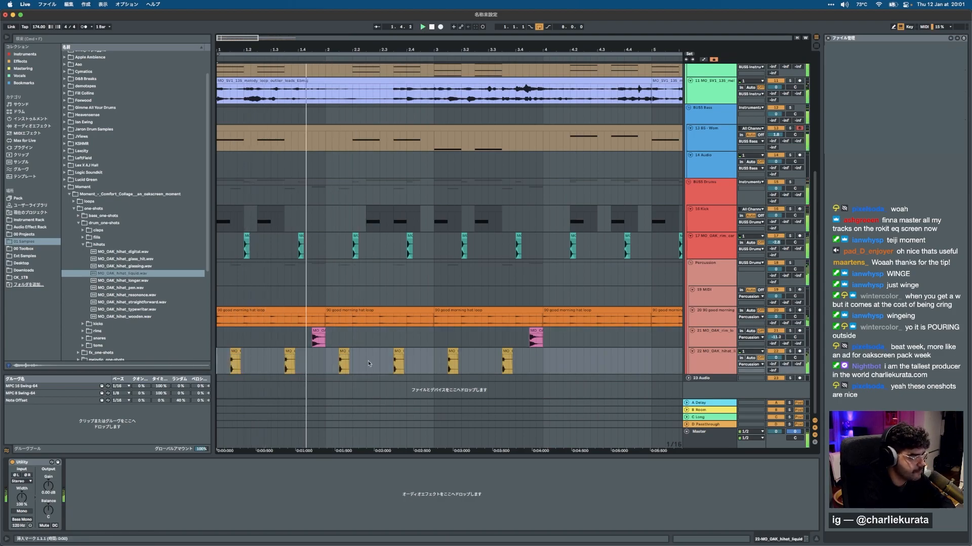
pyautogui.press('space')
# Repeat bar 2's last liquid hi-hat twice at half-beat spacing and delete the bar's first hit.
pyautogui.moveTo(395, 357); pyautogui.dragTo(408, 354)
pyautogui.press('super+d')
pyautogui.press('super+d')
pyautogui.click(384, 350)
pyautogui.press('space')
pyautogui.press('space')
pyautogui.click(345, 352)
pyautogui.press('Delete')
# Copy the two-bar liquid hi-hat pattern into bars 3 and 4, delete the hit at 4.4.1, and duplicate all four bars through bar 8.
pyautogui.scroll(-4, 344, 355)
pyautogui.moveTo(314, 361); pyautogui.dragTo(223, 361)
pyautogui.press('super+d')
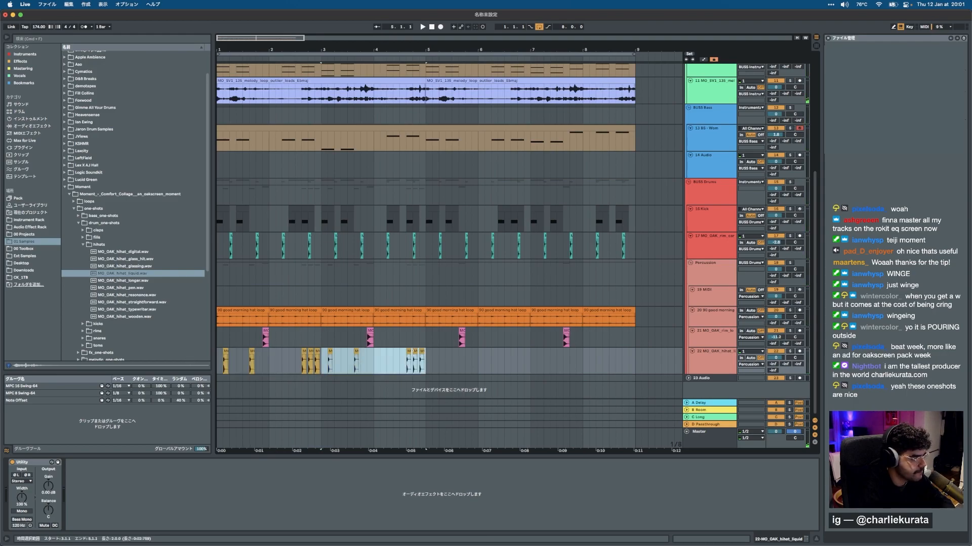
pyautogui.click(418, 354)
pyautogui.click(416, 354)
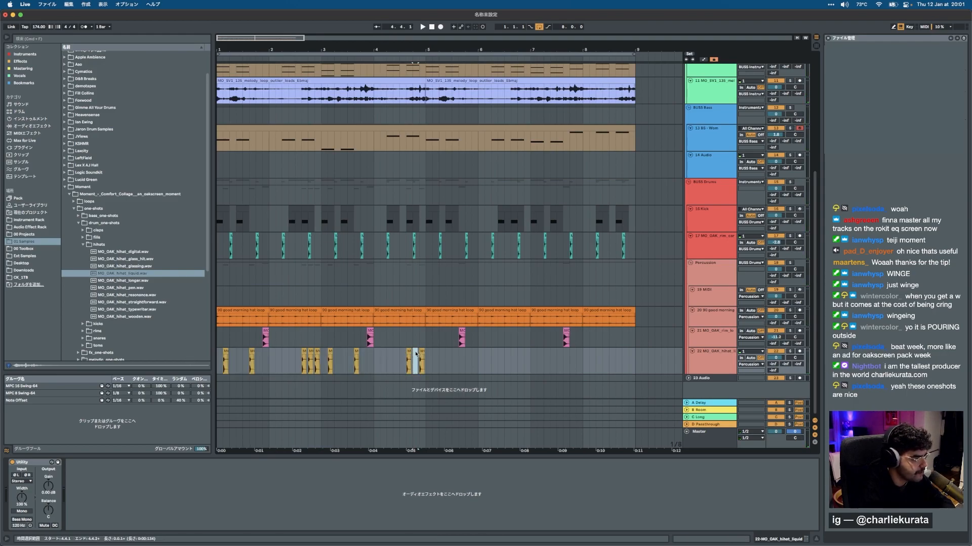
pyautogui.moveTo(418, 356); pyautogui.dragTo(219, 360)
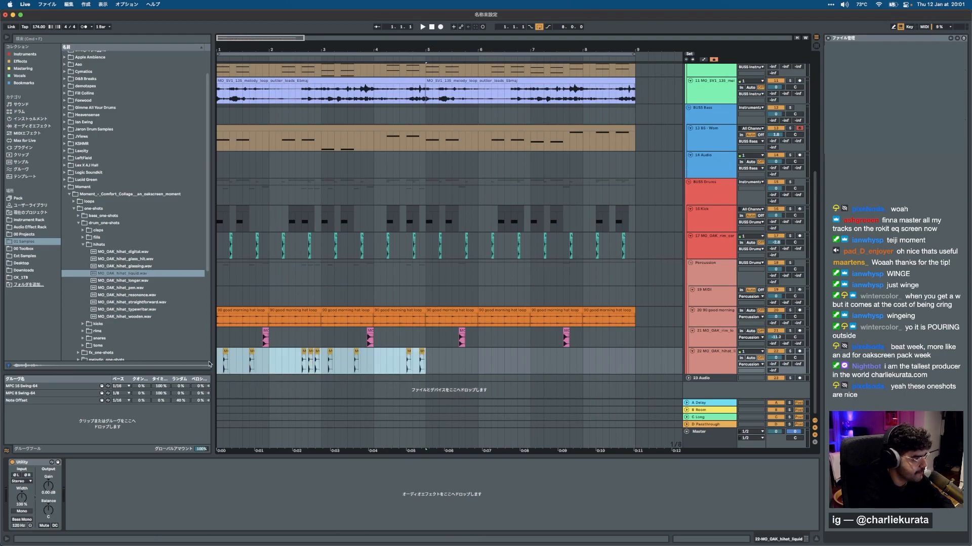
pyautogui.press('super+d')
# Lower the liquid hi-hat track volume during playback and remove the first hi-hat hit in bar 3.
pyautogui.click(240, 309)
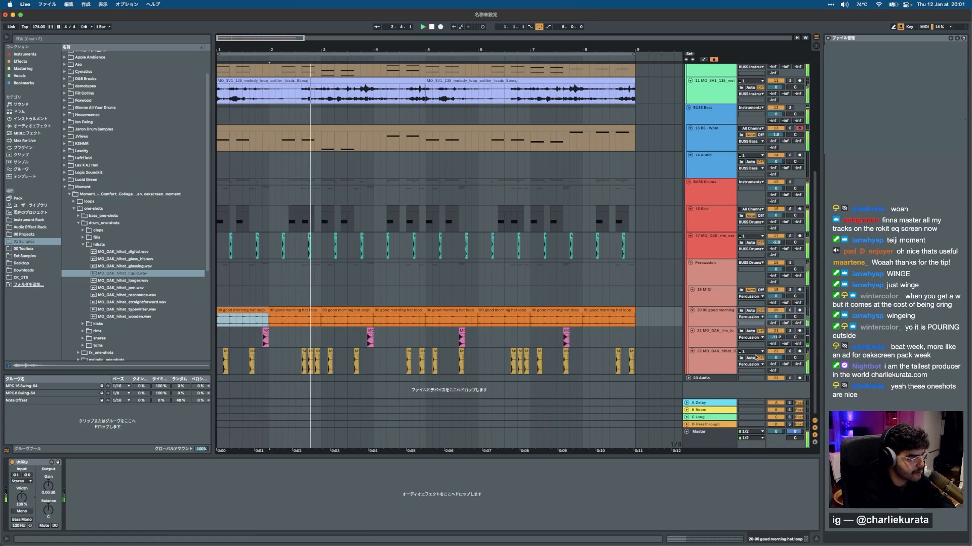
pyautogui.moveTo(776, 358); pyautogui.dragTo(776, 367)
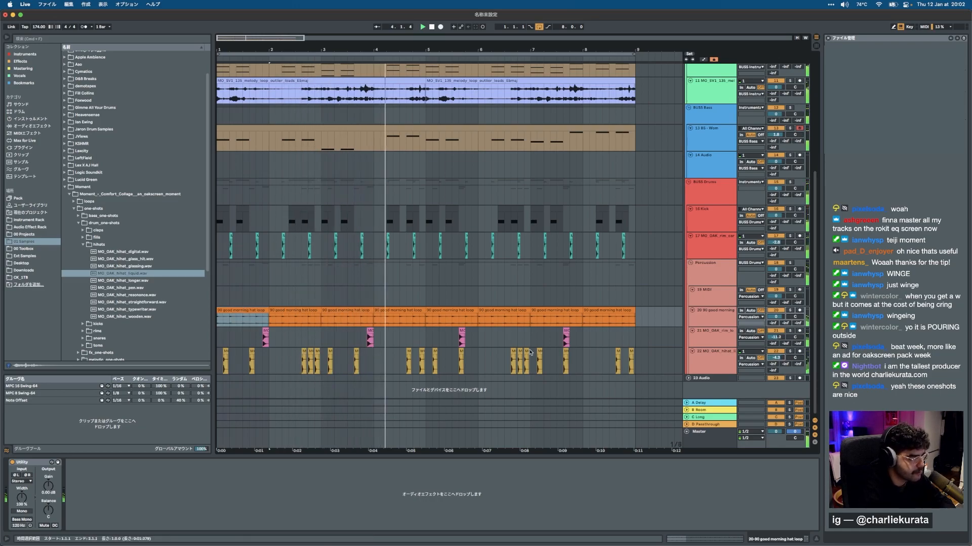
pyautogui.click(329, 353)
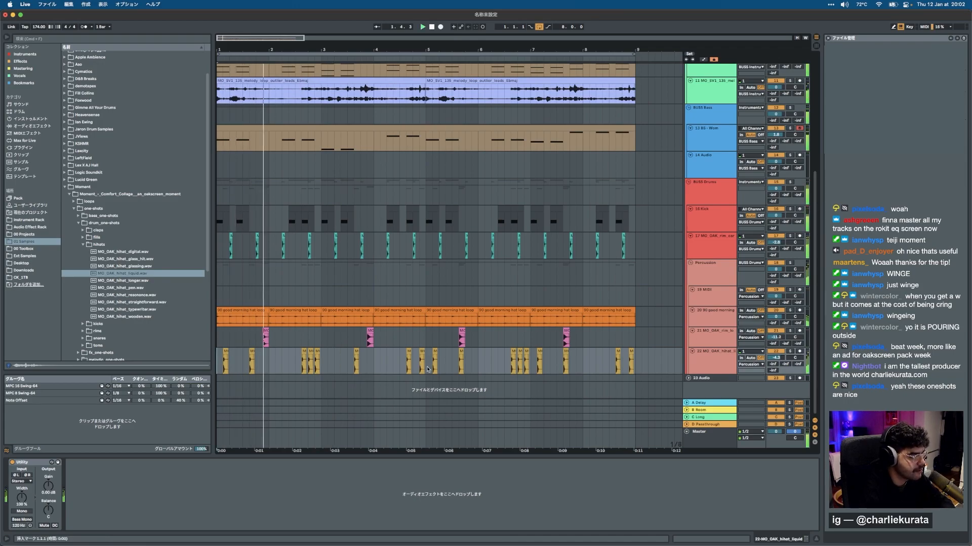
# Duplicate the liquid hi-hat pattern of bars 1 to 4 over bars 5 to 8.
pyautogui.moveTo(425, 362); pyautogui.dragTo(664, 368)
pyautogui.moveTo(425, 361); pyautogui.dragTo(227, 368)
pyautogui.hotkey('ctrl', 'd')
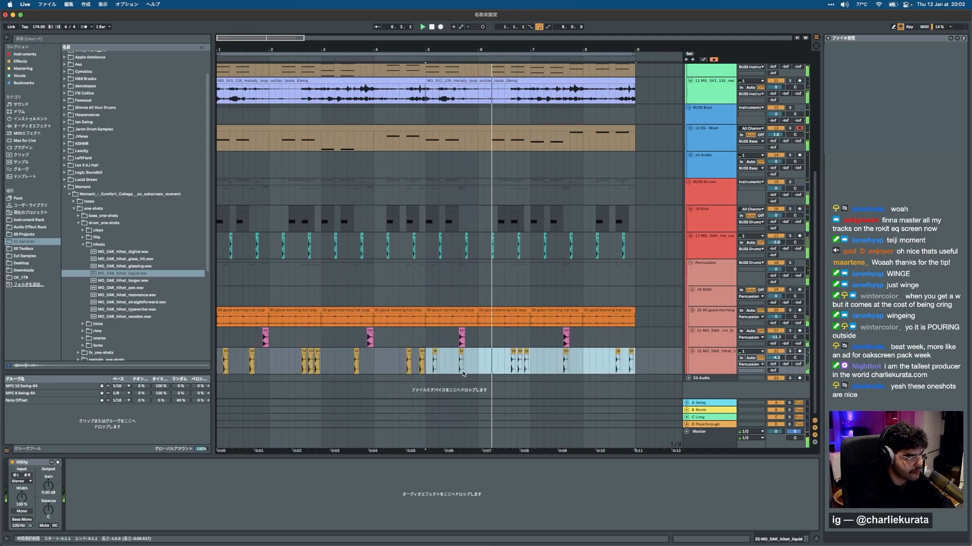
# Search the browser for "phaser" and load Phaser-Flanger onto the liquid hi-hat track.
pyautogui.click(714, 369)
pyautogui.press('super+f')
pyautogui.write('phaser')
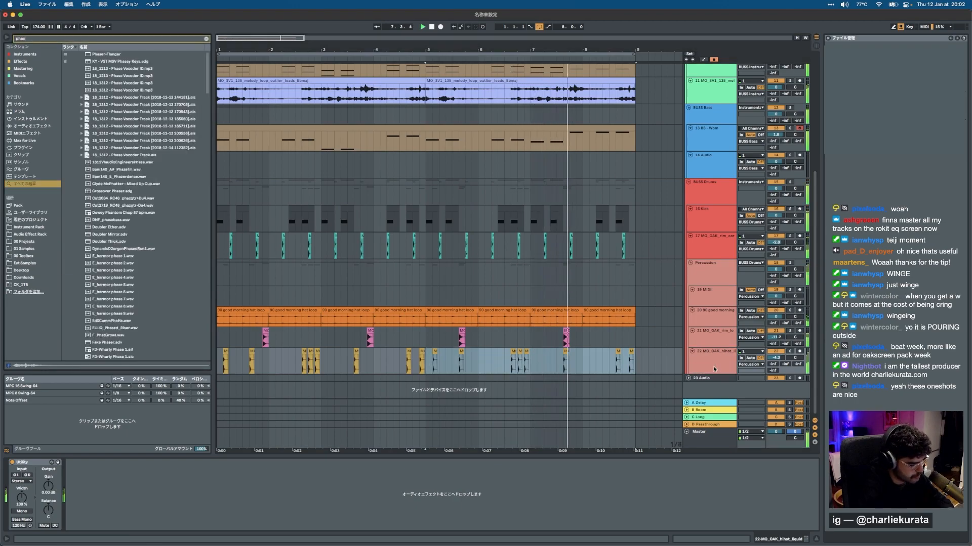
pyautogui.press('Return')
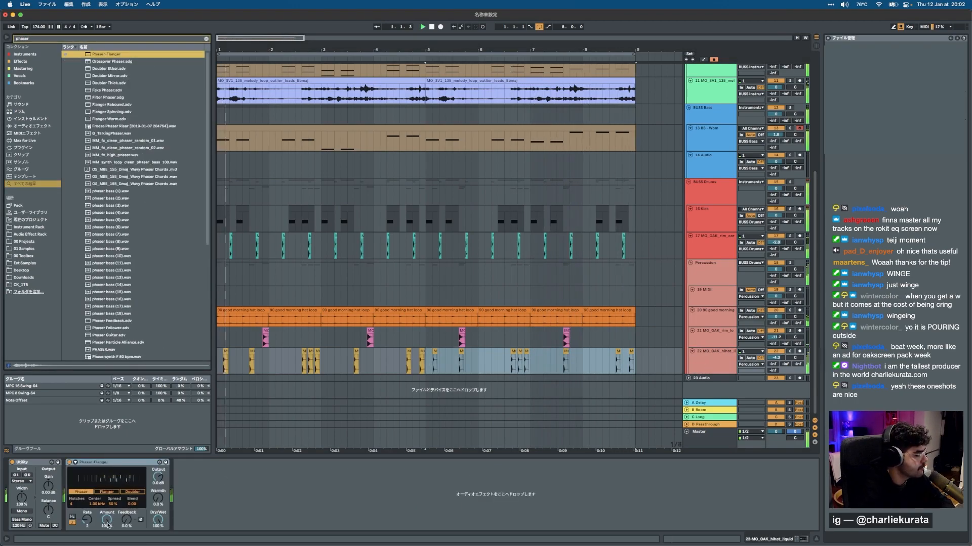
# Set the Phaser-Flanger to Flanger mode with a 0.33 Hz frequency, raise its warmth and set Dry/Wet to 49%.
pyautogui.click(107, 492)
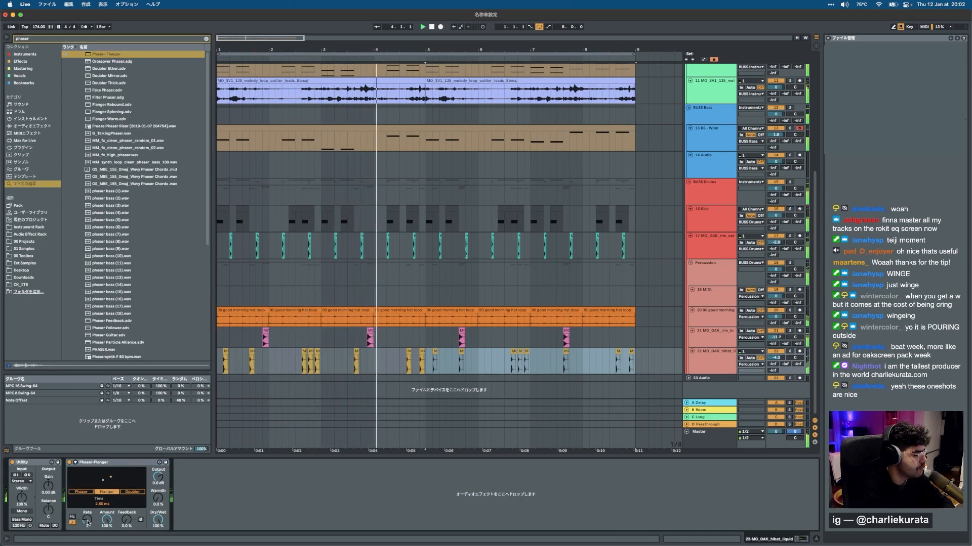
pyautogui.click(72, 517)
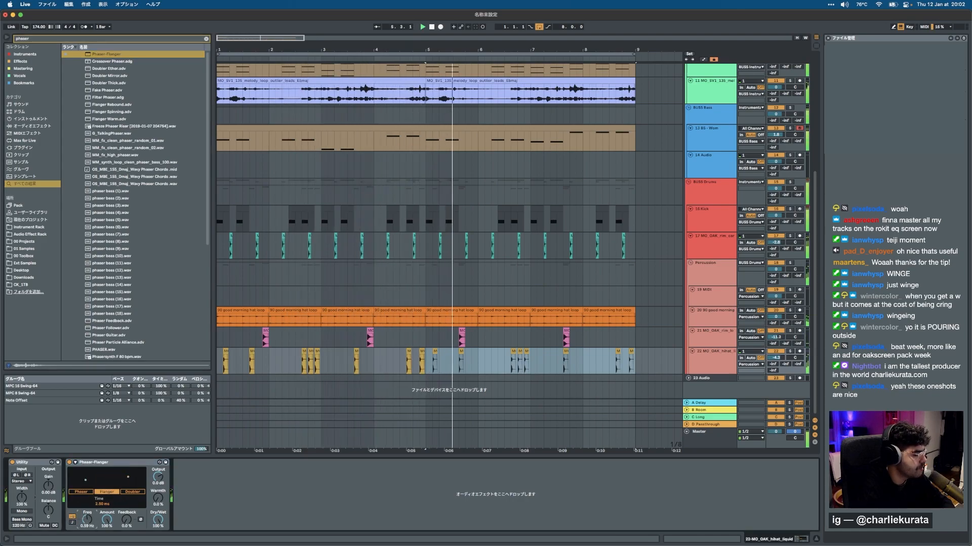
pyautogui.moveTo(87, 520); pyautogui.dragTo(87, 526)
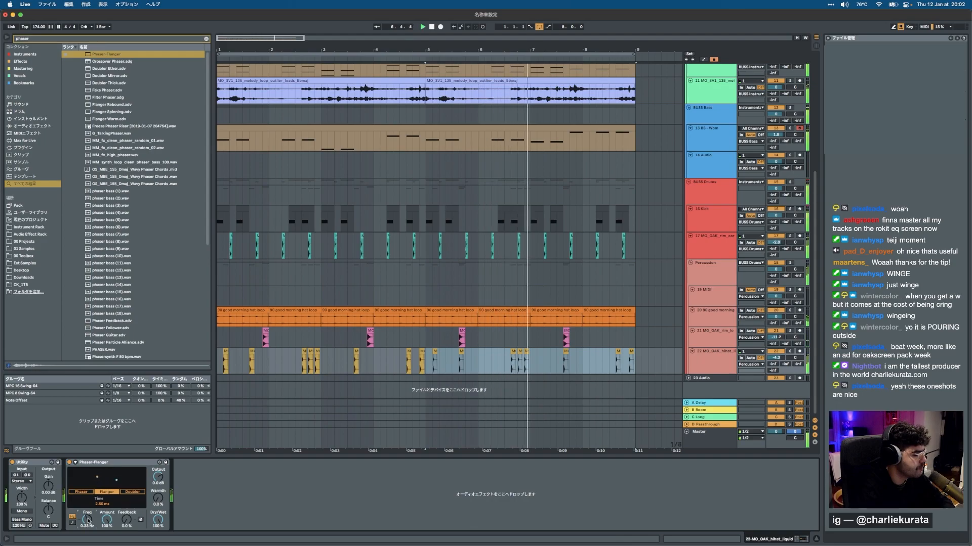
pyautogui.moveTo(158, 498); pyautogui.dragTo(158, 538)
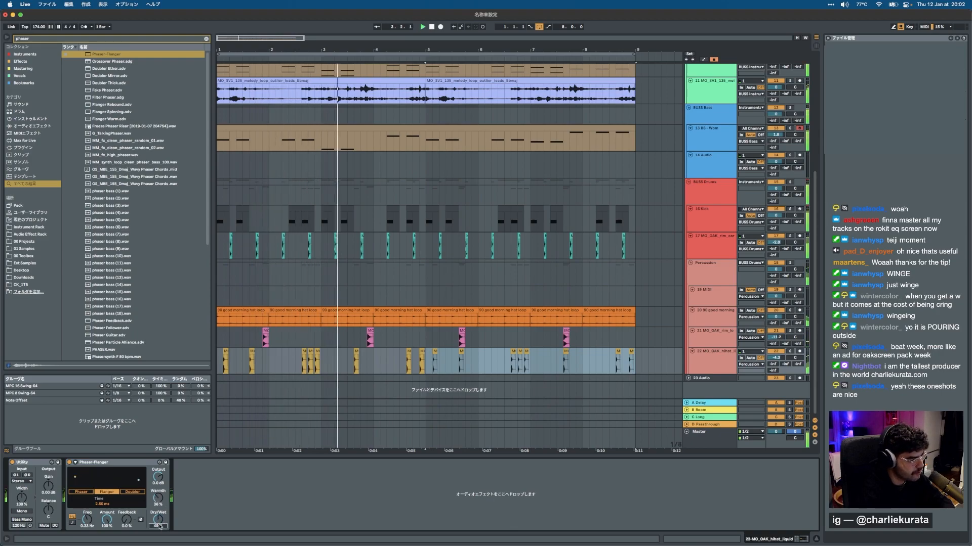
# Add an audio track above the liquid hi-hats, search for "perc" and place a Cymatics x San Holo Vibrance percussion loop at bar 1.
pyautogui.press('super+t')
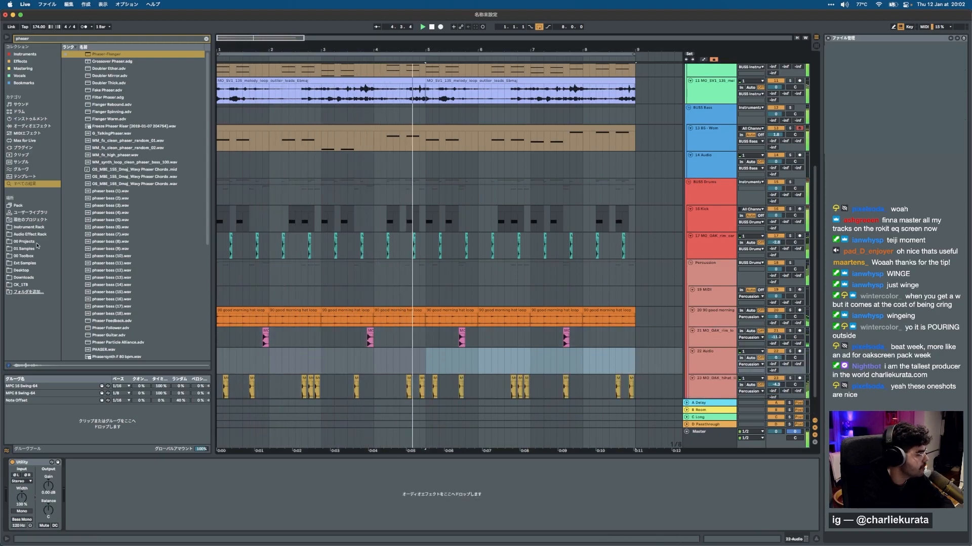
pyautogui.press('super+f')
pyautogui.write('perc')
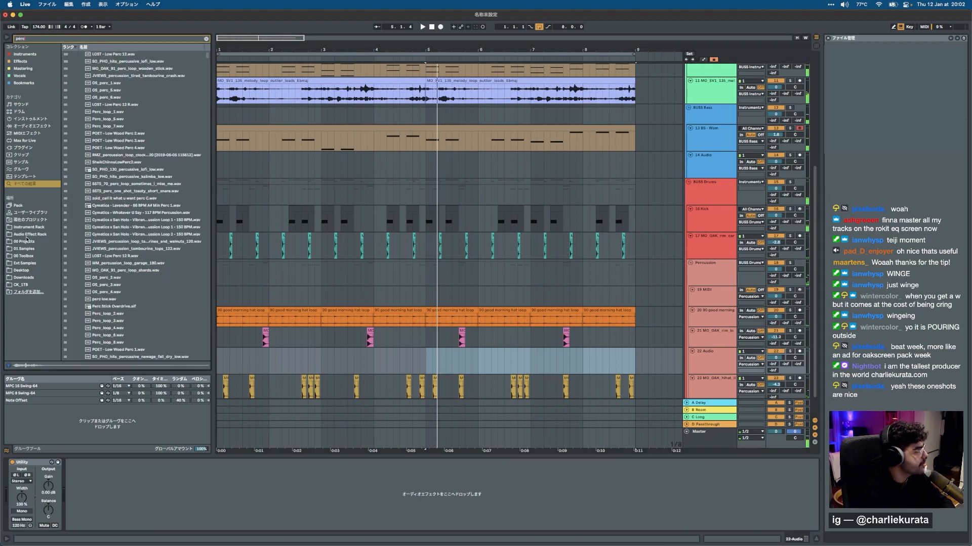
pyautogui.click(93, 228)
pyautogui.moveTo(215, 359); pyautogui.dragTo(222, 360)
# Trim the Cymatics percussion loop to its first hit, ending at 1.1.3.
pyautogui.scroll(3, 238, 354)
pyautogui.click(245, 349)
pyautogui.scroll(3, 226, 348)
pyautogui.moveTo(230, 347); pyautogui.dragTo(268, 348)
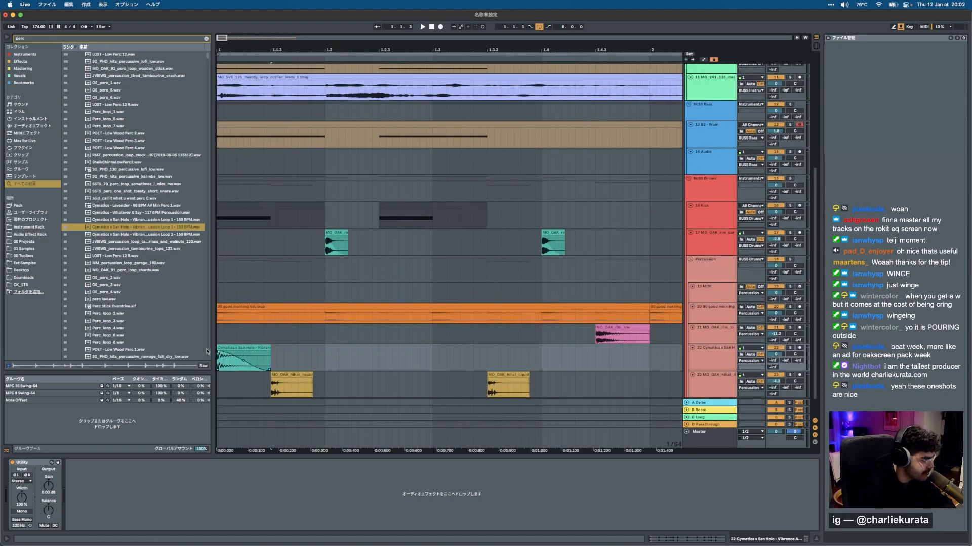
# Move the trimmed percussion hit to 1.3.1 and lower its track volume.
pyautogui.scroll(-4, 268, 348)
pyautogui.press('Delete')
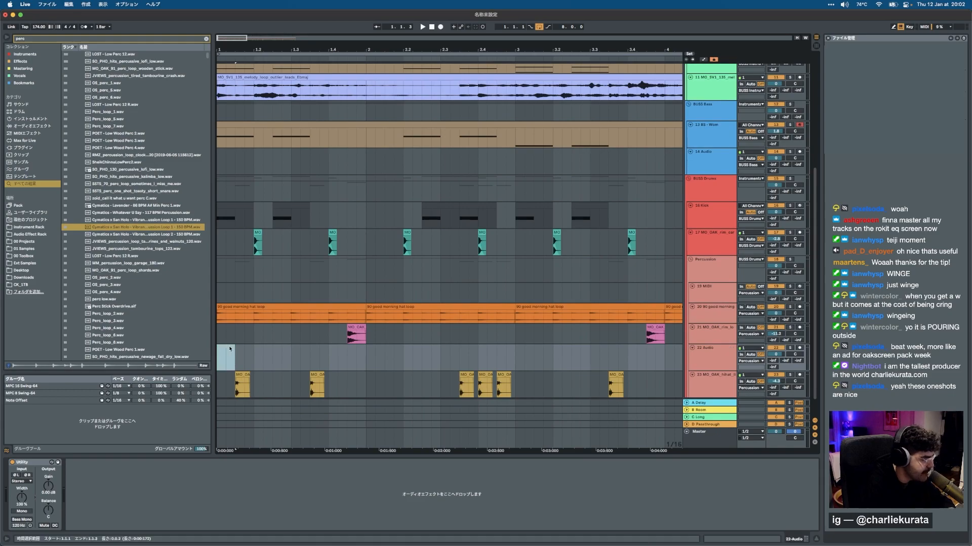
pyautogui.click(292, 357)
pyautogui.press('super+v')
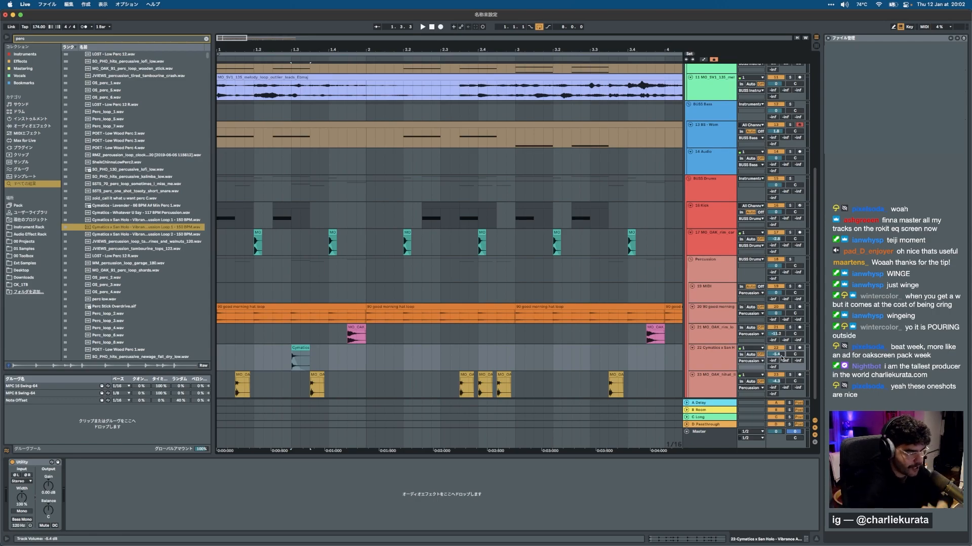
# Shift the percussion hit to beat 3 of bar 2 and duplicate the two-bar pattern through bar 8.
pyautogui.press('-')
pyautogui.press('-')
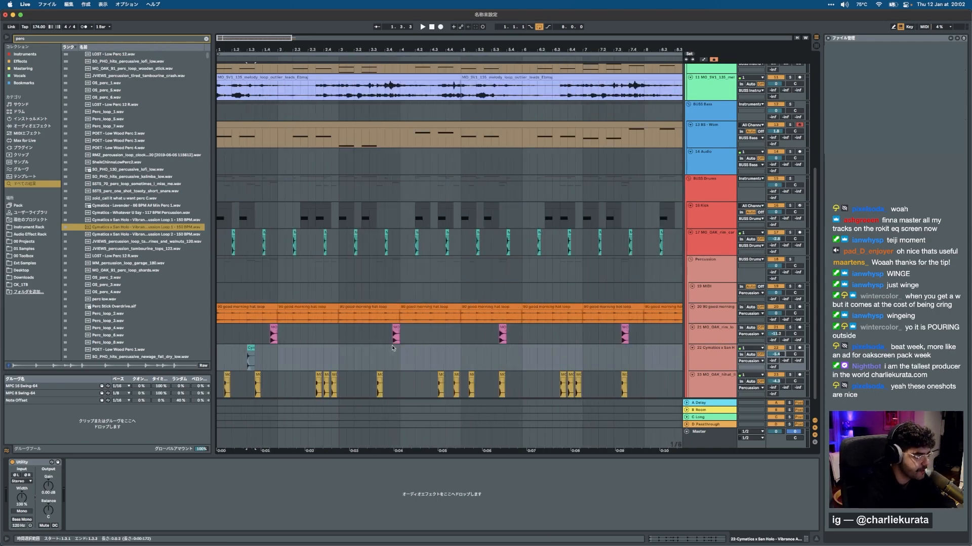
pyautogui.moveTo(277, 357); pyautogui.dragTo(217, 359)
pyautogui.press('super+d')
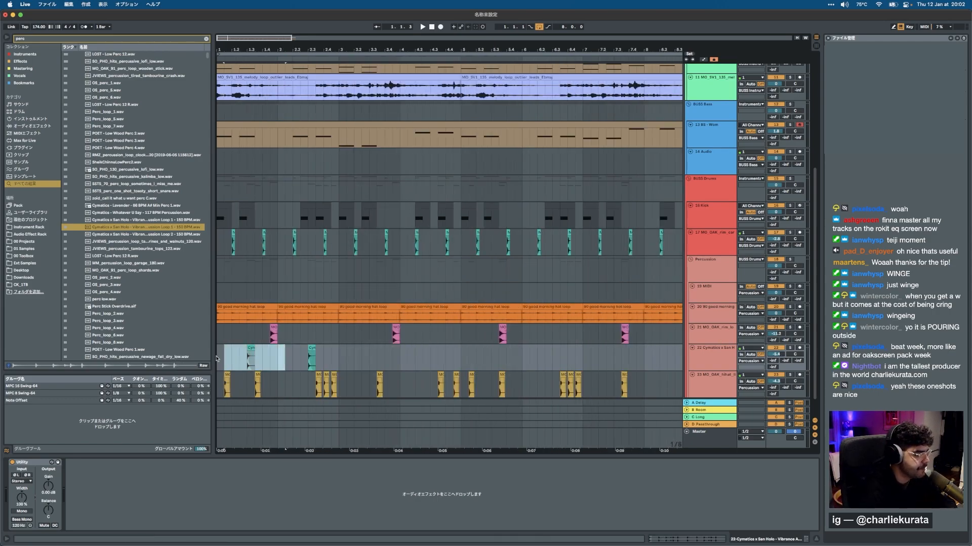
pyautogui.moveTo(337, 358); pyautogui.dragTo(217, 356)
pyautogui.press('super+d')
pyautogui.press('super+d')
pyautogui.press('super+d')
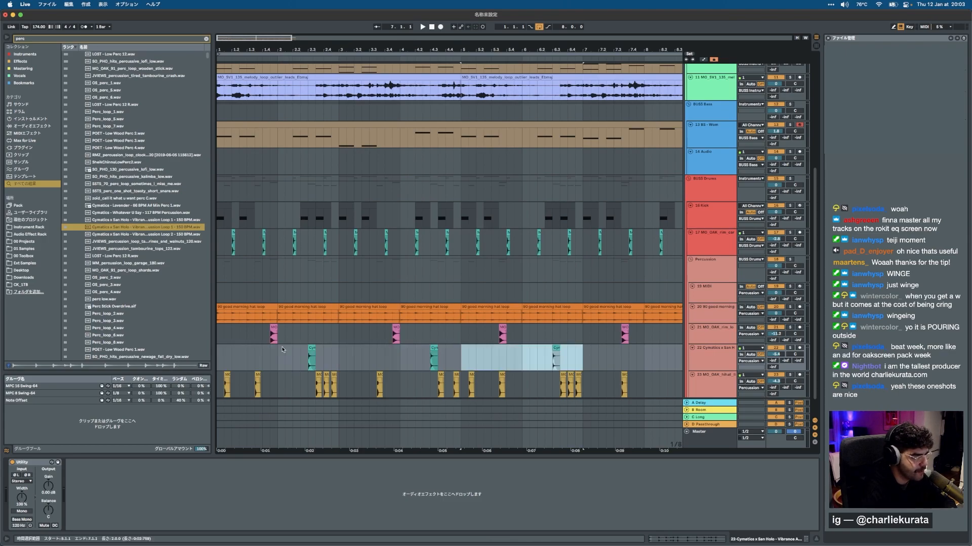
# Solo the Cymatics percussion track and insert an empty audio track below it.
pyautogui.scroll(-3, 283, 350)
pyautogui.hscroll(-5, 282, 350)
pyautogui.scroll(-1, 283, 350)
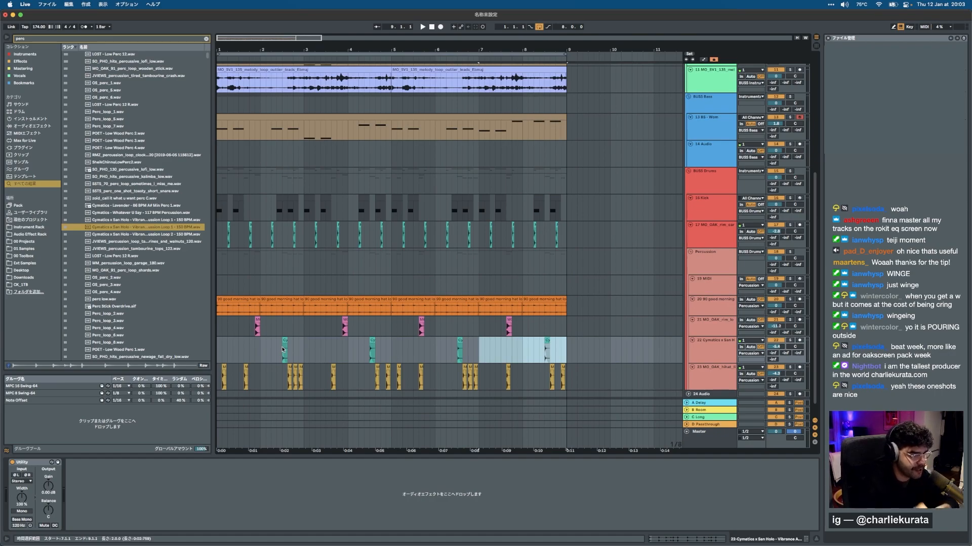
pyautogui.click(790, 341)
pyautogui.click(726, 348)
pyautogui.press('super+t')
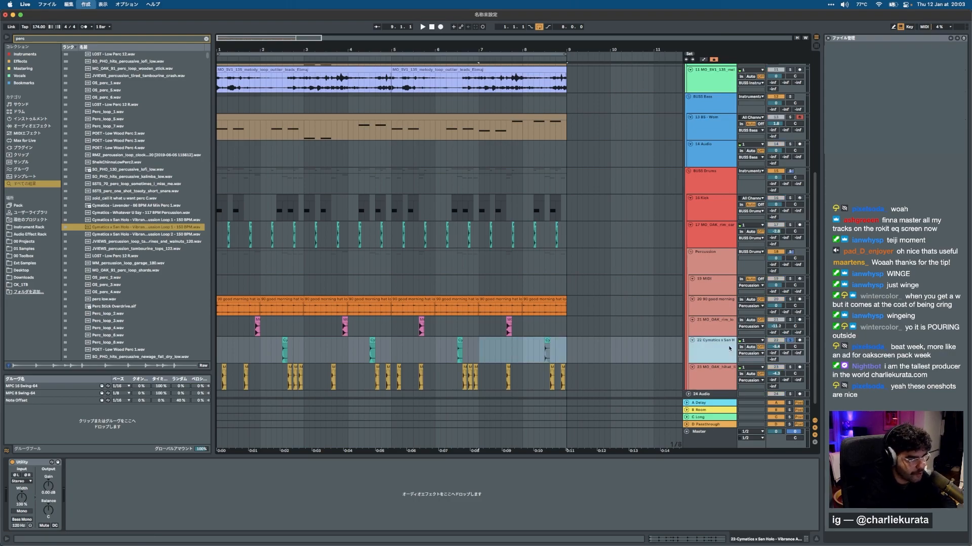
pyautogui.scroll(-2, 522, 345)
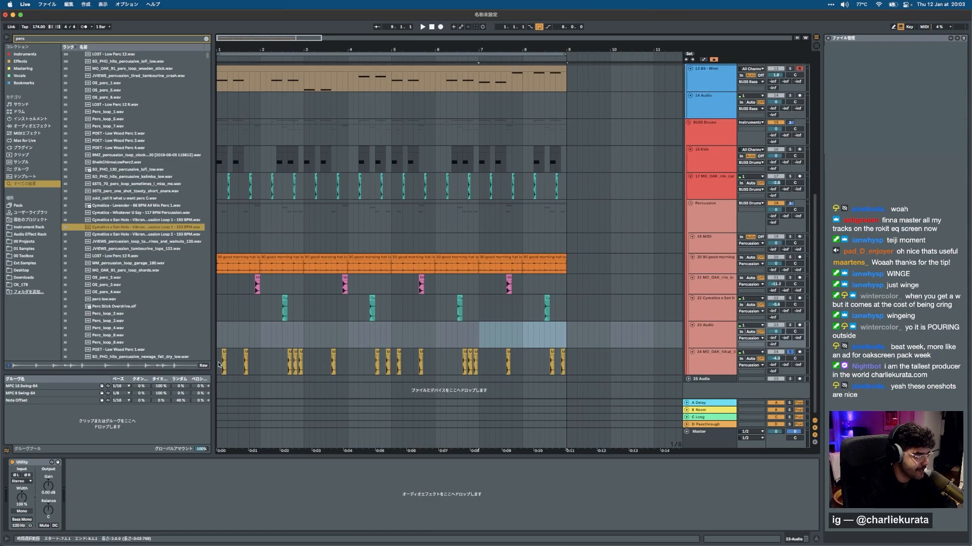
# Play the liquid hi-hat track and the low rim track in solo from bar 1 to check them.
pyautogui.click(218, 364)
pyautogui.press('space')
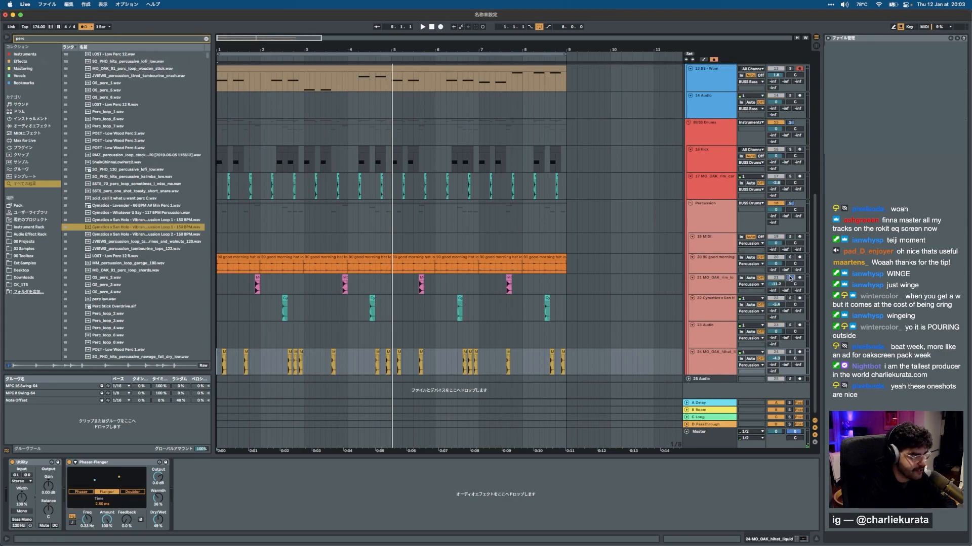
pyautogui.click(219, 289)
pyautogui.press('space')
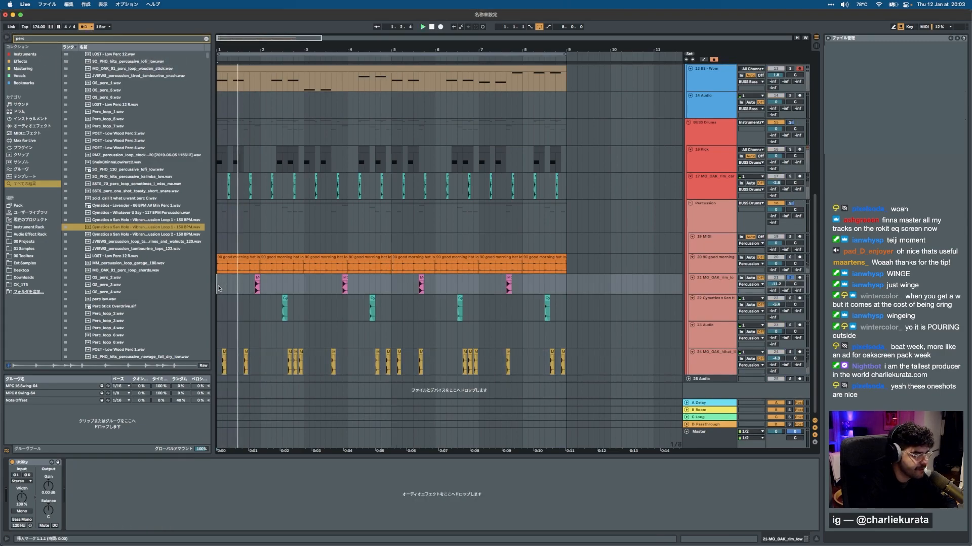
pyautogui.keyDown('shift'); pyautogui.click(302, 282); pyautogui.keyUp('shift')
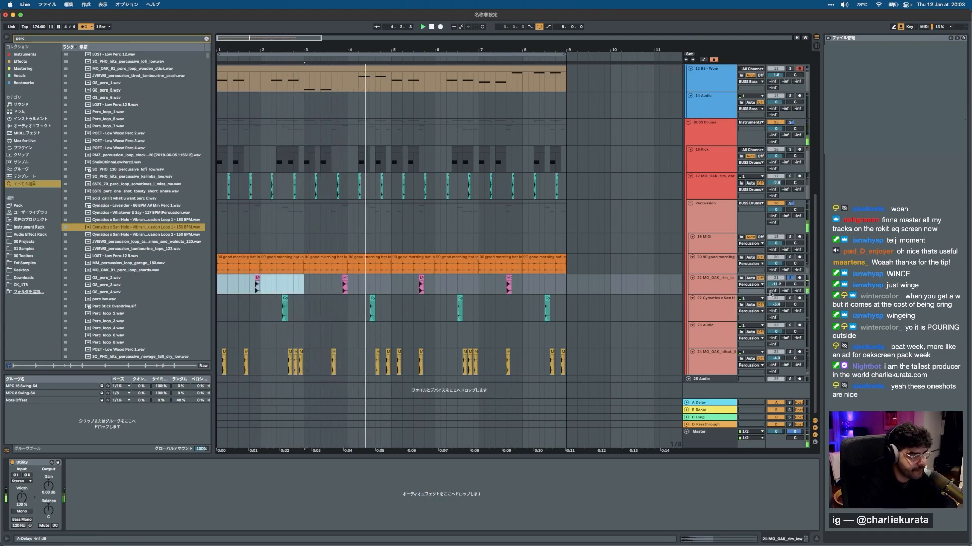
pyautogui.click(790, 299)
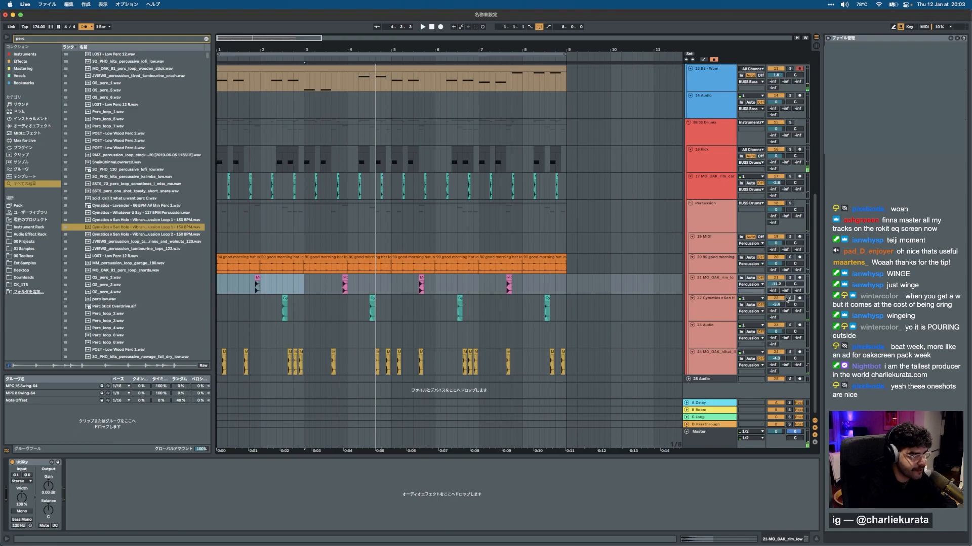
# Audition percussion samples in the "perc" search results, from the OS_perc and Perc_loop files down to the bongo one-shot.
pyautogui.click(124, 286)
pyautogui.click(114, 328)
pyautogui.click(114, 343)
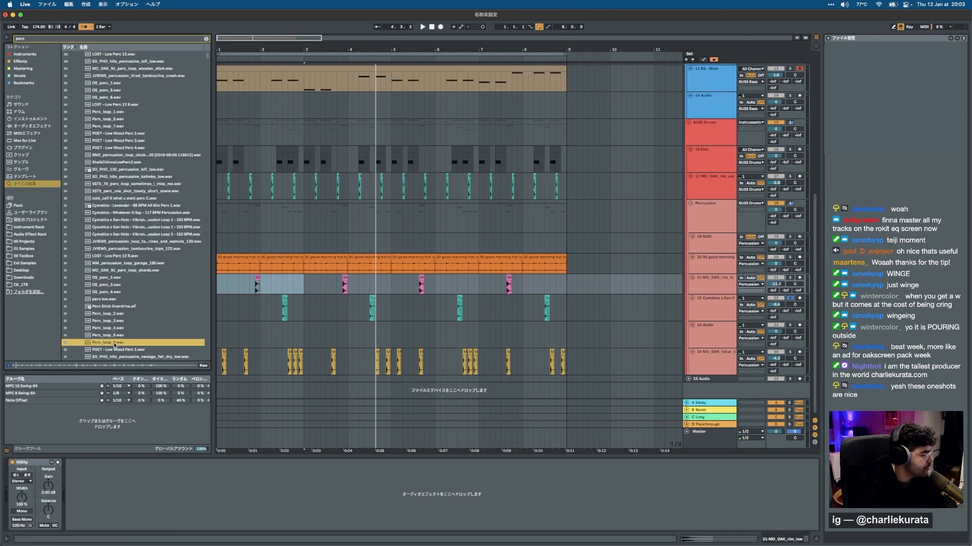
pyautogui.scroll(-2, 114, 344)
pyautogui.click(115, 355)
pyautogui.press('Down')
pyautogui.press('Down')
pyautogui.press('Down')
pyautogui.press('Down')
pyautogui.press('Down')
pyautogui.press('Down')
pyautogui.press('Down')
pyautogui.press('Down')
pyautogui.press('Down')
pyautogui.press('Down')
pyautogui.press('Down')
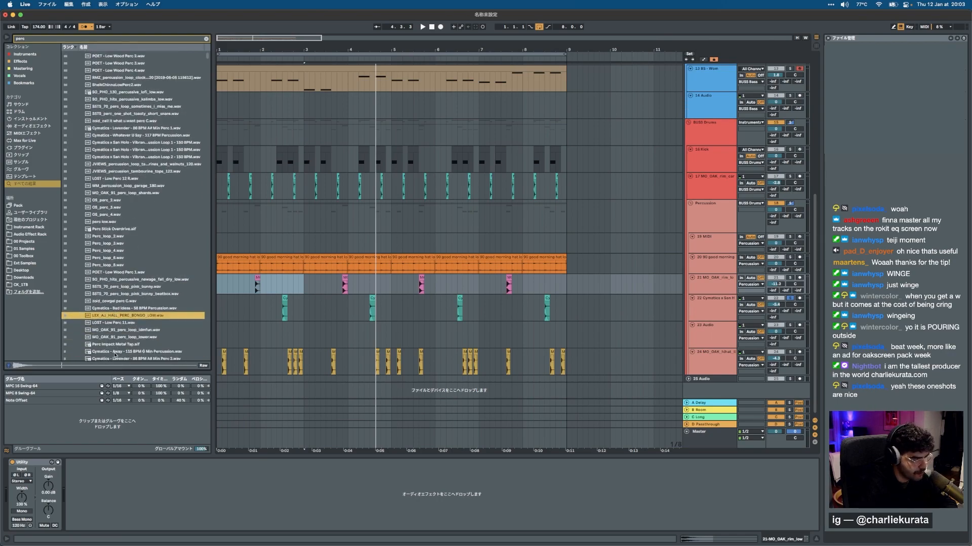
# Audition percussion one-shots in the sample search results, including AM_Perc_MidStand_FRK.
pyautogui.click(120, 342)
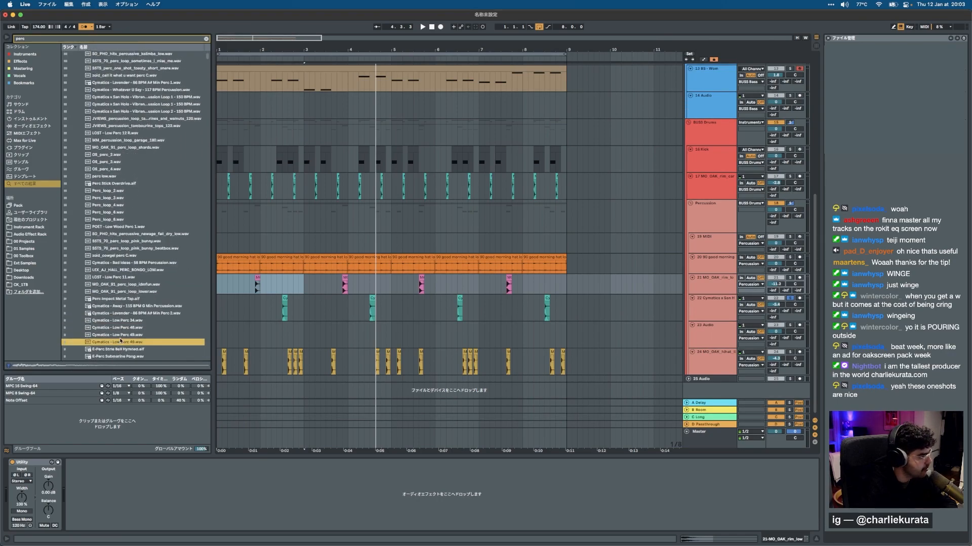
pyautogui.scroll(-10, 120, 341)
pyautogui.click(123, 299)
pyautogui.scroll(10, 123, 299)
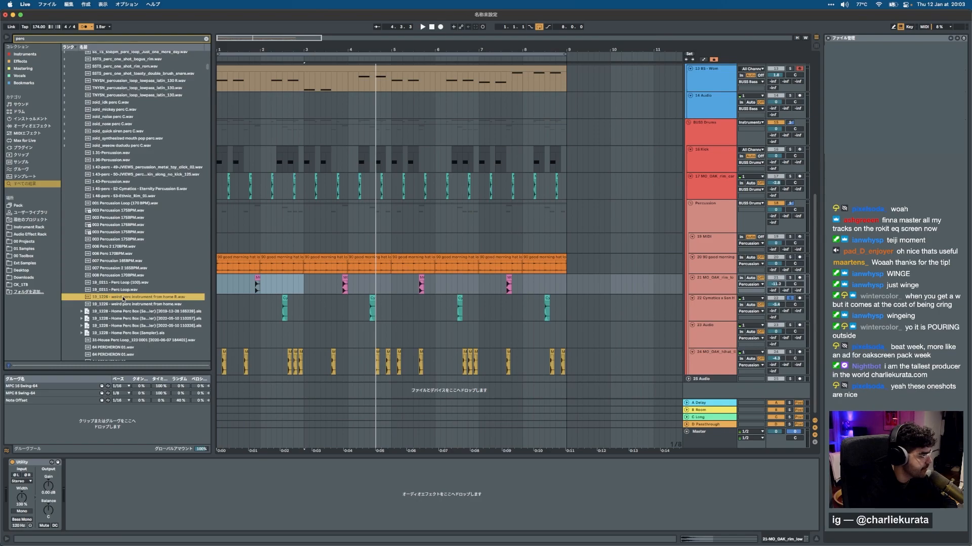
pyautogui.click(119, 268)
pyautogui.scroll(-4, 120, 289)
pyautogui.click(120, 287)
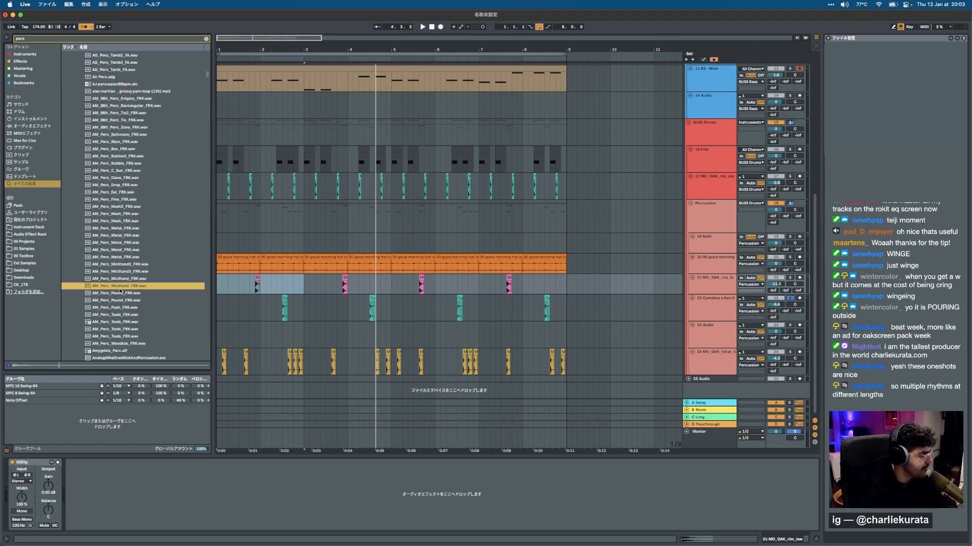
# Place the AM_Perc_MidStand_FRK sample at 2.4.3 on the Cymatics percussion track and cut off its tail after the start of bar 3.
pyautogui.click(217, 303)
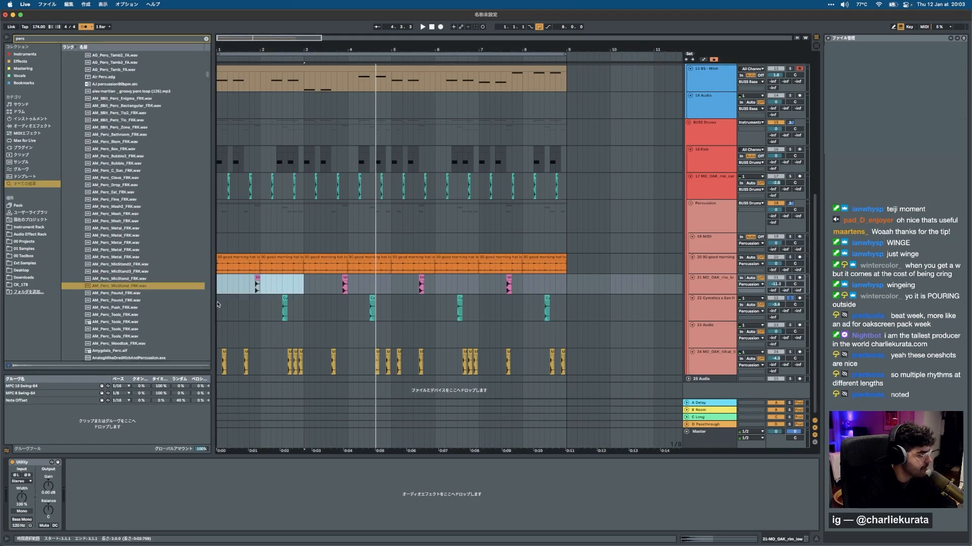
pyautogui.press('space')
pyautogui.scroll(5, 217, 304)
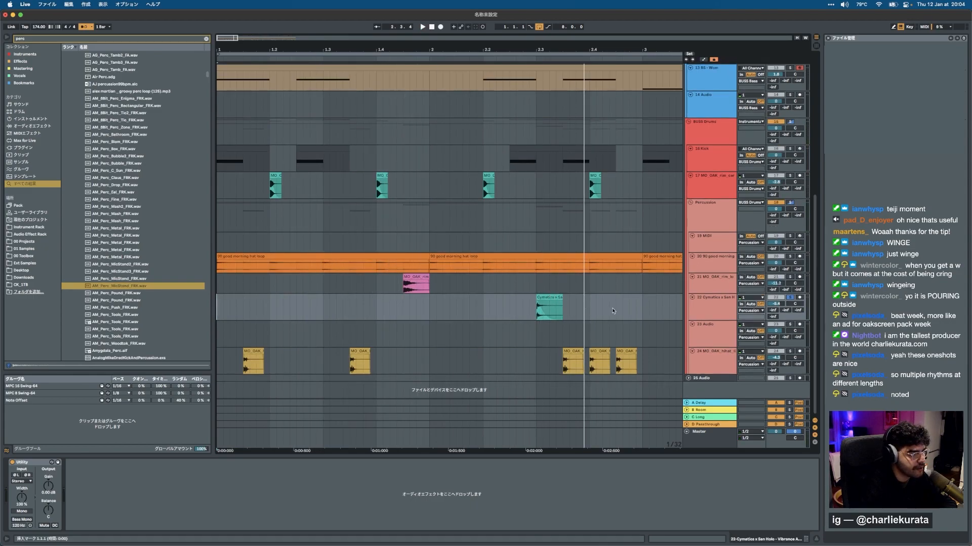
pyautogui.moveTo(616, 307); pyautogui.dragTo(618, 307)
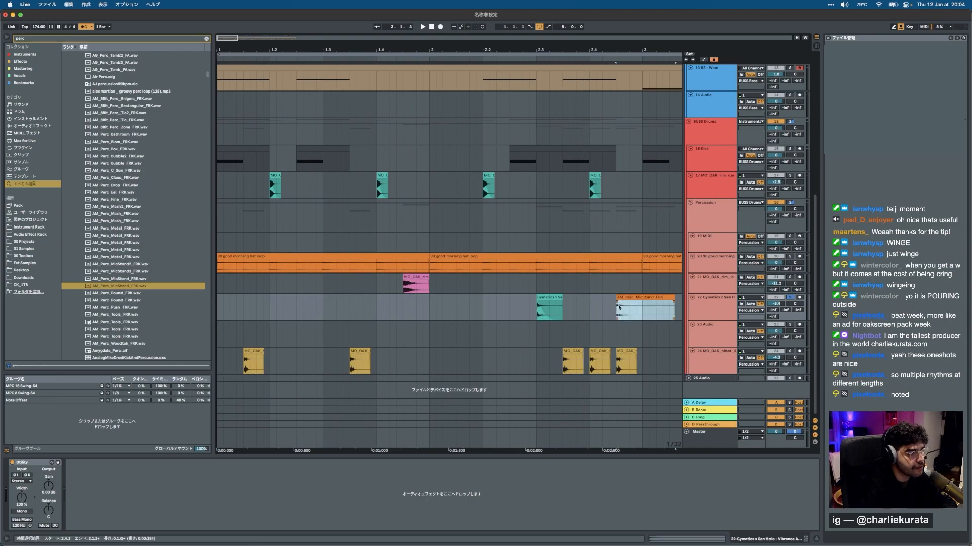
pyautogui.click(646, 298)
pyautogui.press('Delete')
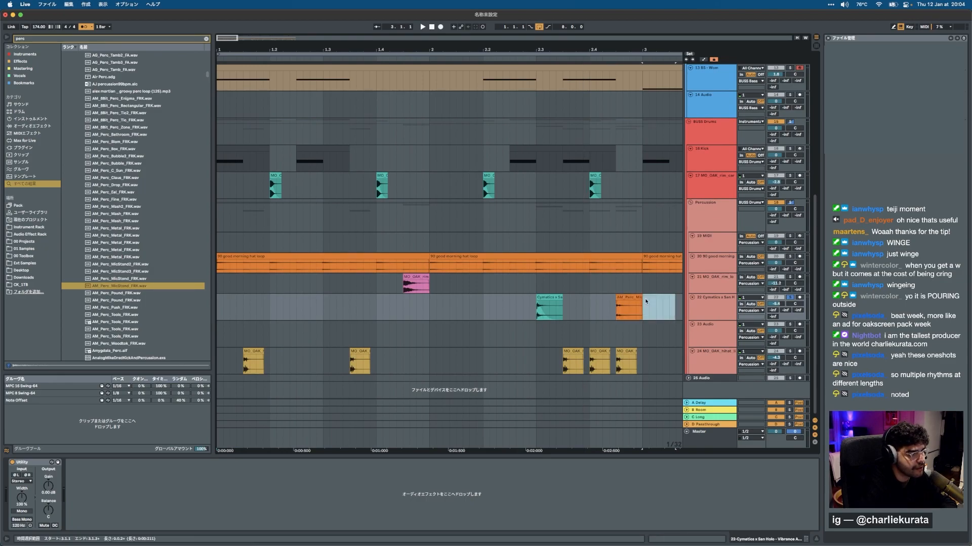
# Copy the AM_Perc clip to 2.1.3 on the same track, ahead of the Cymatics clip.
pyautogui.click(545, 292)
pyautogui.press('space')
pyautogui.moveTo(629, 299); pyautogui.dragTo(473, 303)
pyautogui.scroll(-5, 468, 304)
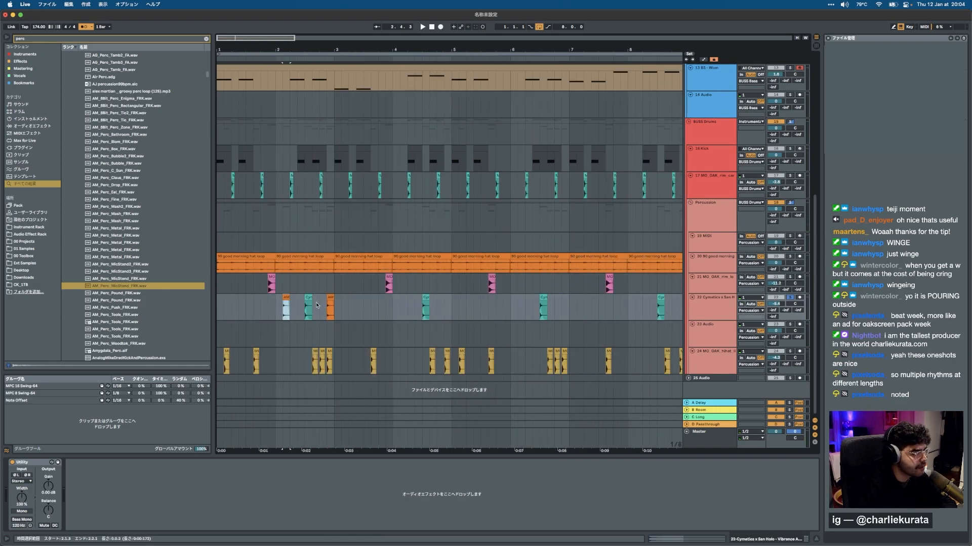
# Select the first two bars of the Cymatics percussion track and duplicate them three times to fill the bars through 8.
pyautogui.moveTo(325, 310); pyautogui.dragTo(218, 308)
pyautogui.press('super+d')
pyautogui.press('super+d')
pyautogui.press('super+d')
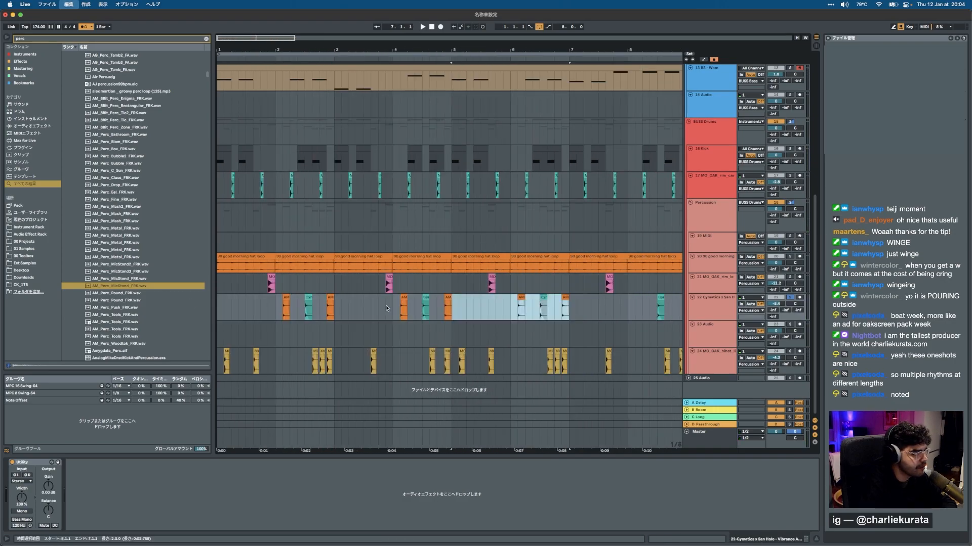
# Delete the empty audio track in the Percussion group, turn off solo on the Cymatics track and play the full loop.
pyautogui.scroll(-5, 387, 308)
pyautogui.click(715, 329)
pyautogui.press('Delete')
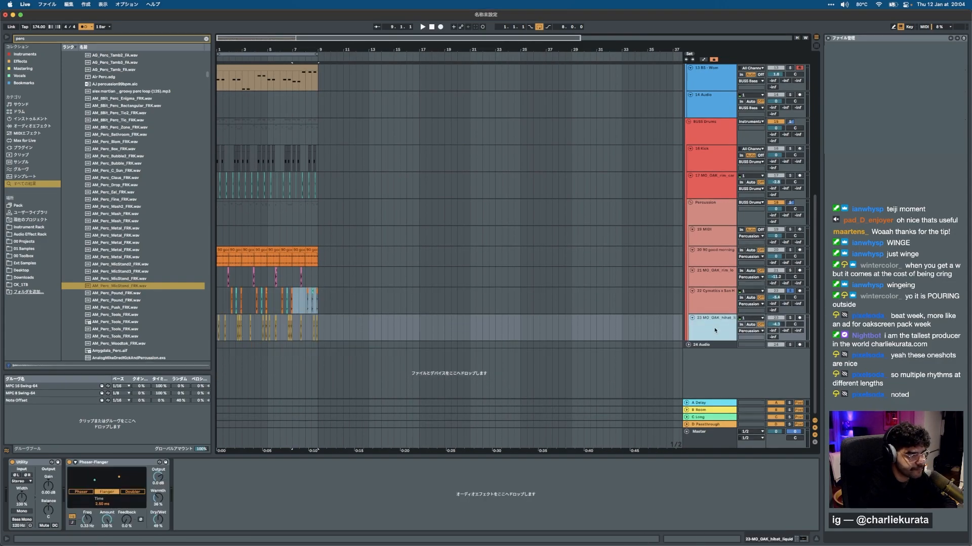
pyautogui.click(790, 293)
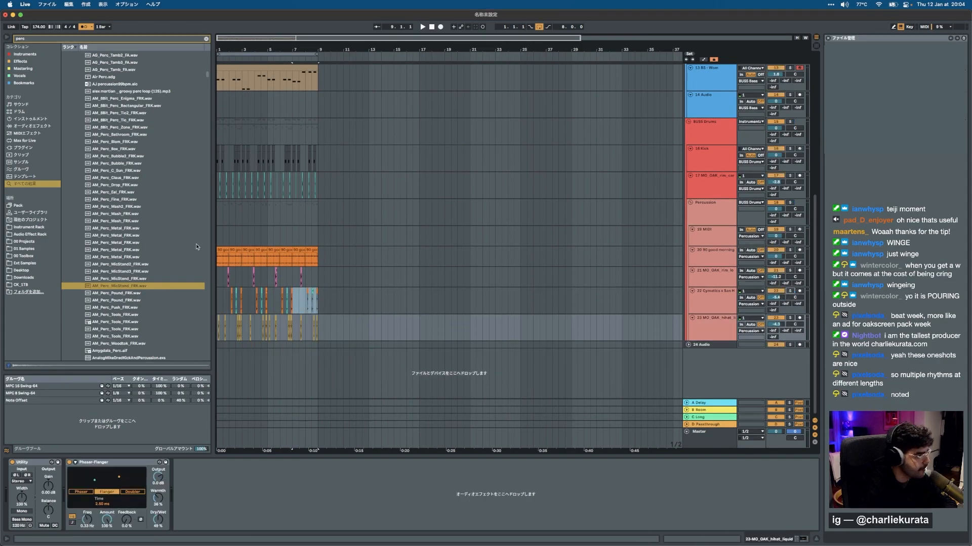
pyautogui.click(222, 250)
pyautogui.press('space')
pyautogui.scroll(5, 222, 250)
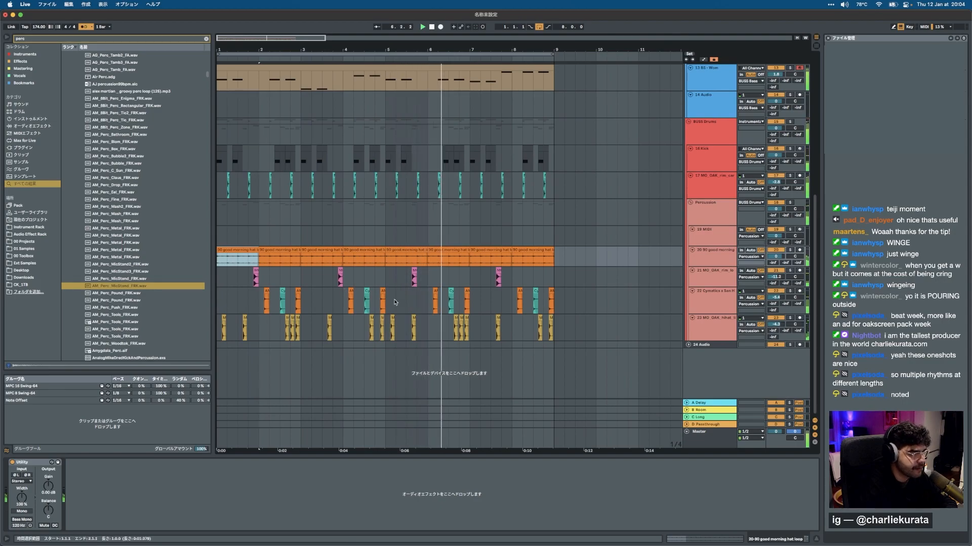
# Move the Cymatics clip in bar 4 half a beat earlier and duplicate it directly behind itself.
pyautogui.click(323, 295)
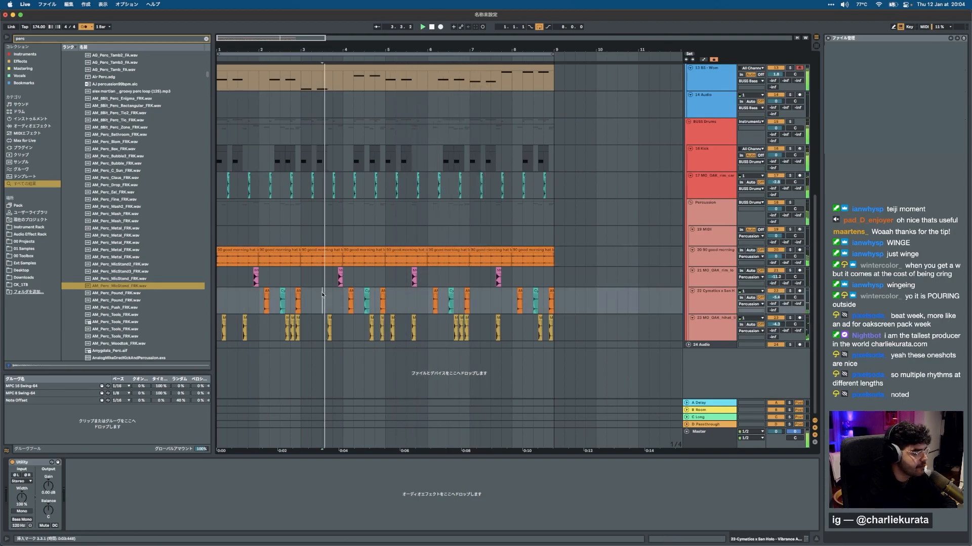
pyautogui.scroll(5, 355, 293)
pyautogui.hscroll(-1, 355, 294)
pyautogui.press('space')
pyautogui.click(415, 291)
pyautogui.moveTo(416, 291); pyautogui.dragTo(399, 296)
pyautogui.click(346, 295)
pyautogui.press('space')
pyautogui.press('space')
pyautogui.click(402, 292)
pyautogui.press('super+d')
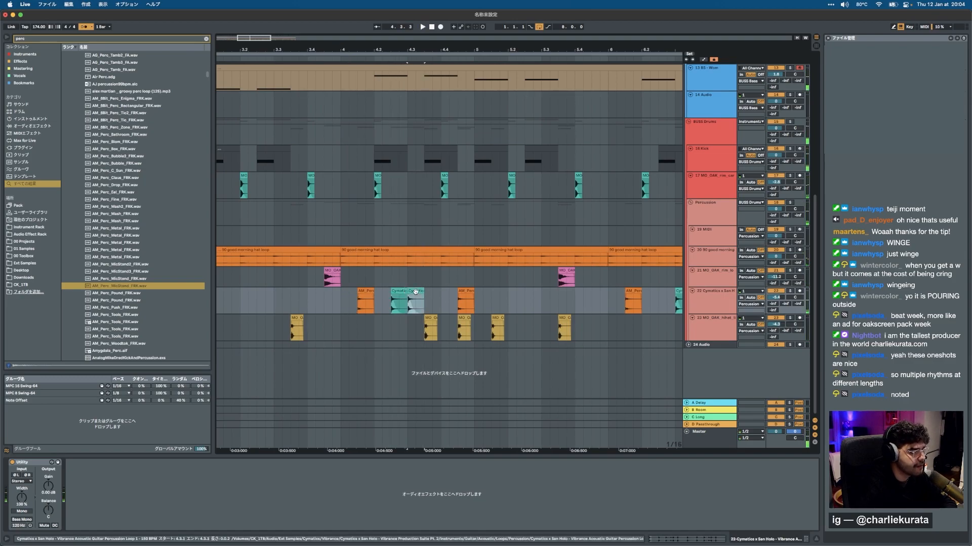
# Duplicate the first four bars of the Cymatics percussion track over bars 5 to 8 and play the loop.
pyautogui.doubleClick(415, 292)
pyautogui.click(340, 269)
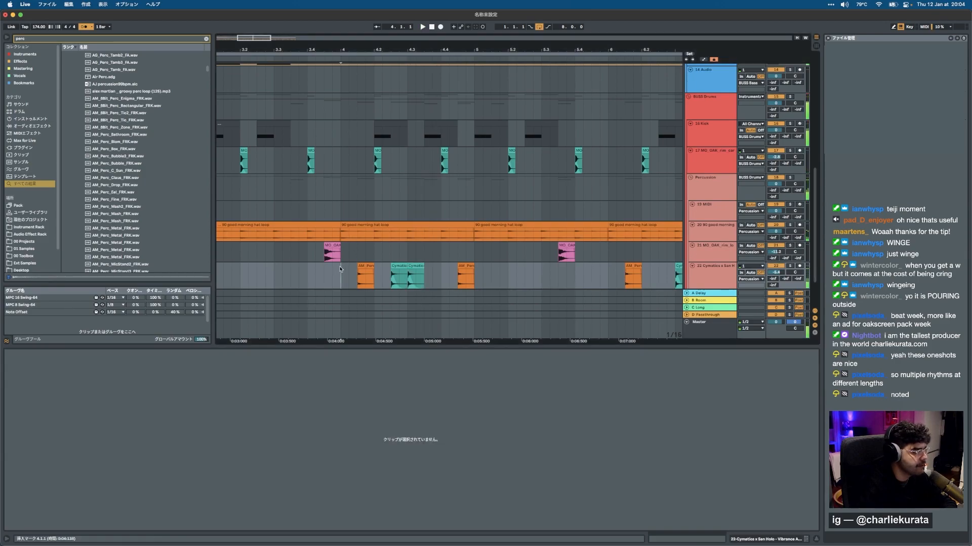
pyautogui.scroll(-5, 411, 281)
pyautogui.moveTo(320, 278); pyautogui.dragTo(218, 275)
pyautogui.press('super+d')
pyautogui.click(218, 255)
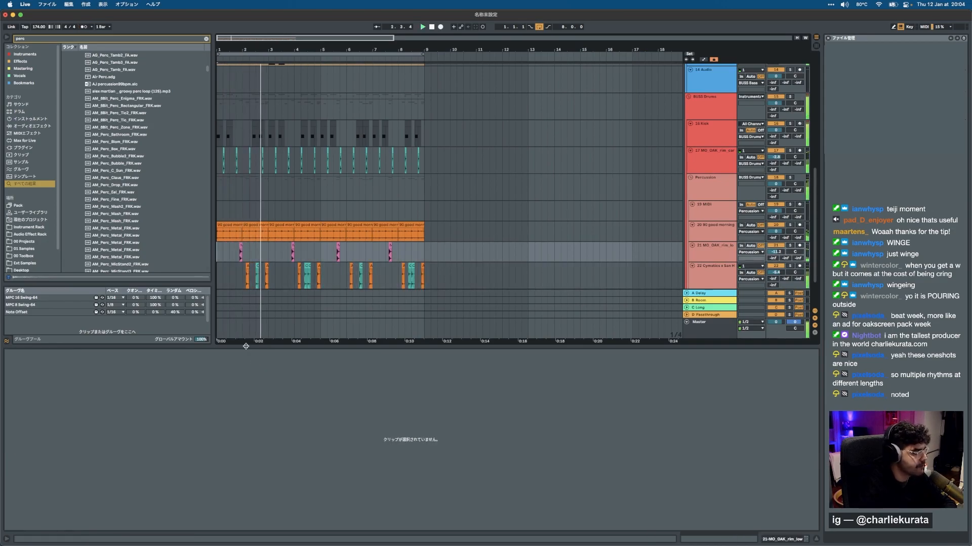
# Solo the Wavetable track, open its MIDI clip and set the upper note of the first chord to G#2.
pyautogui.moveTo(246, 346); pyautogui.dragTo(247, 527)
pyautogui.scroll(5, 692, 271)
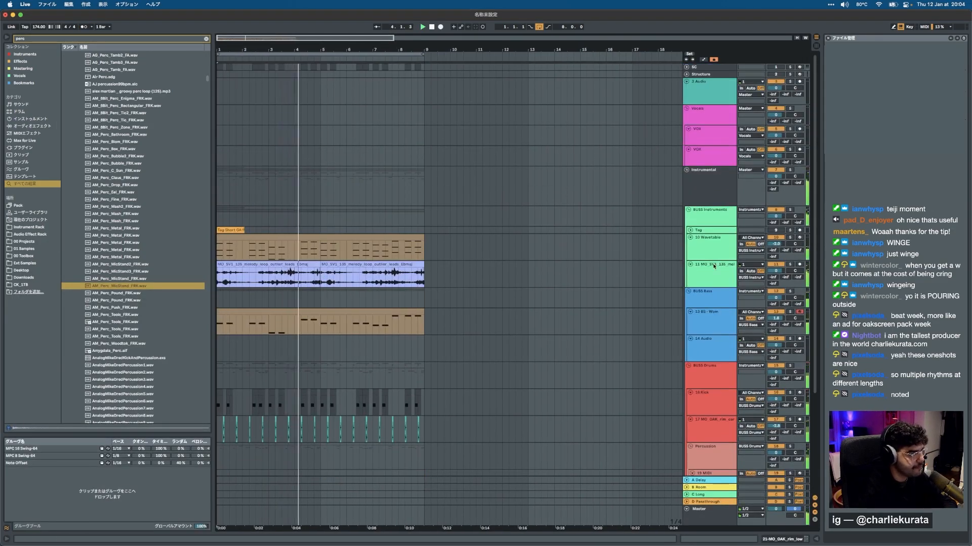
pyautogui.click(706, 248)
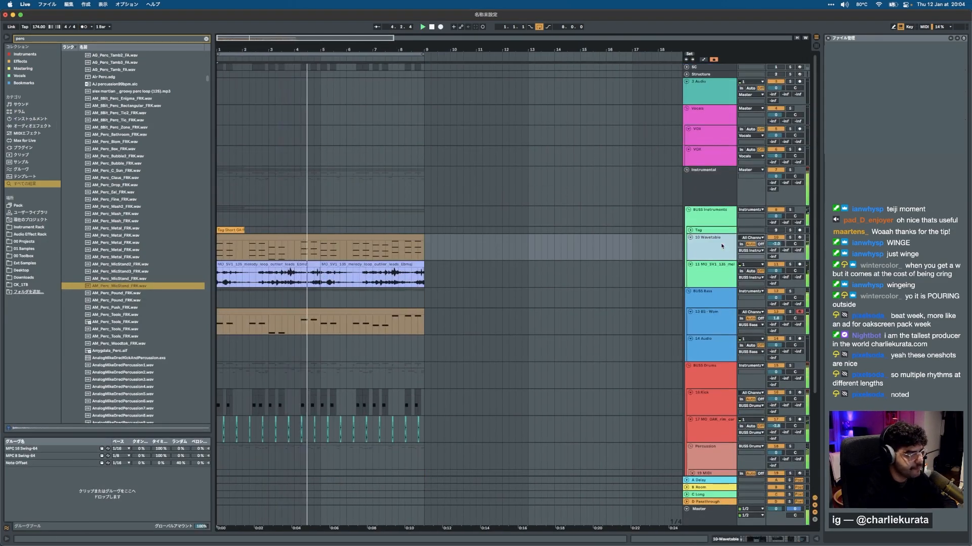
pyautogui.doubleClick(306, 238)
pyautogui.click(125, 461)
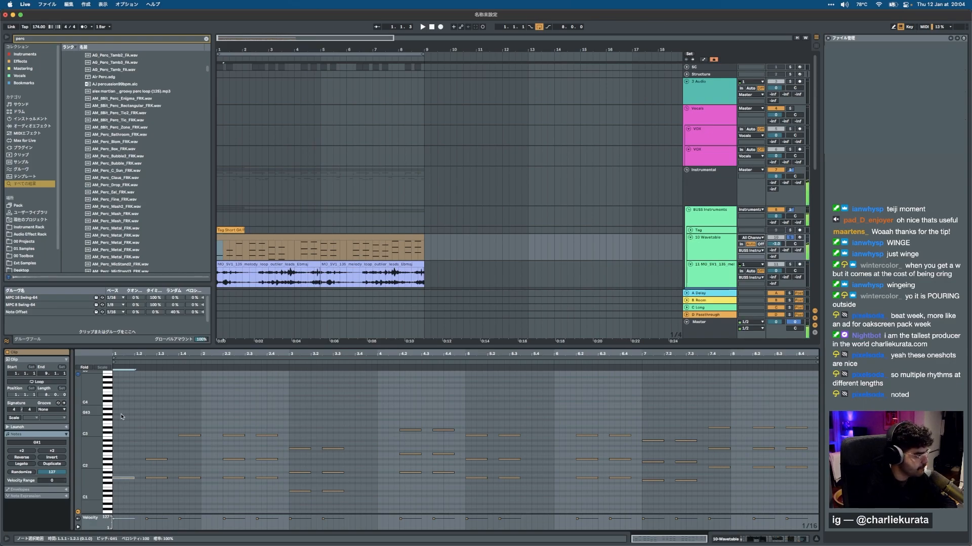
pyautogui.press('space')
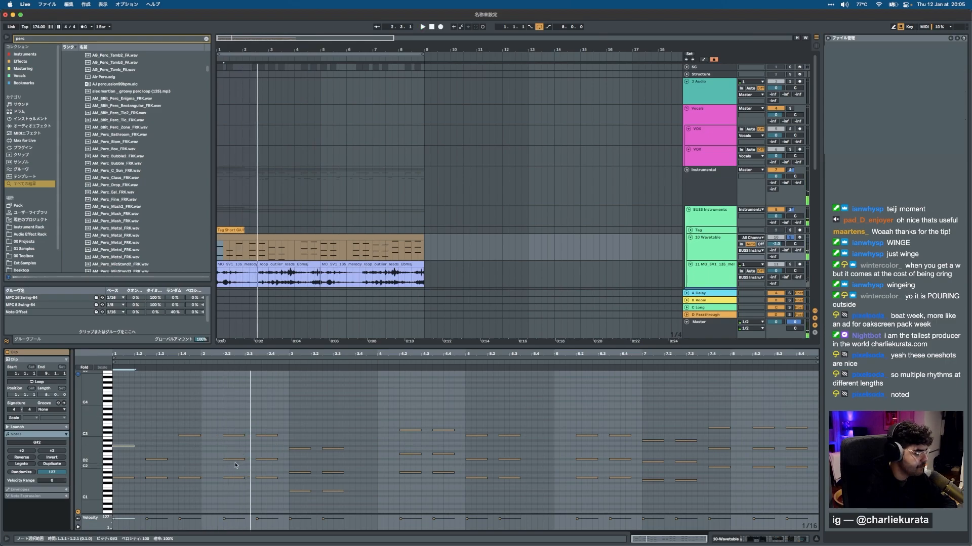
# Delete the middle note of the chord at 2.2 and the top note of the last chord in bar 2.
pyautogui.moveTo(236, 451); pyautogui.dragTo(238, 472)
pyautogui.press('Delete')
pyautogui.moveTo(266, 442); pyautogui.dragTo(269, 397)
pyautogui.press('Delete')
pyautogui.press('space')
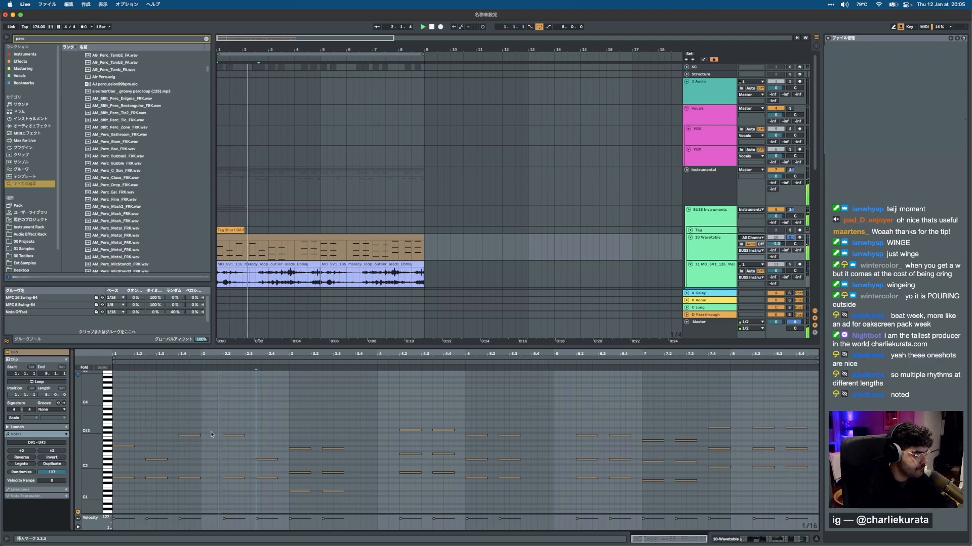
# Revoice bar 3 with a D#3 top note and no A#1 in the first chord, plus a single F2 note at 3.4.
pyautogui.click(304, 474)
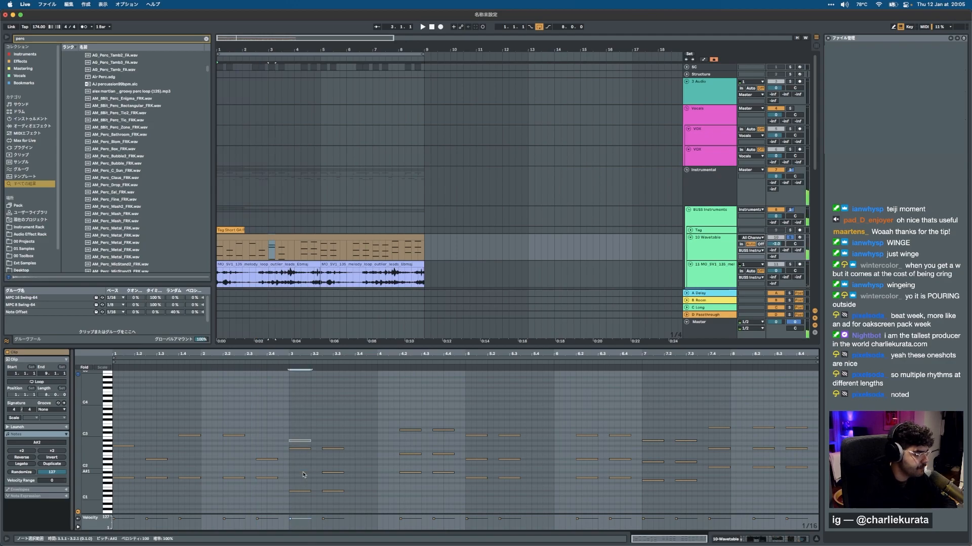
pyautogui.press('space')
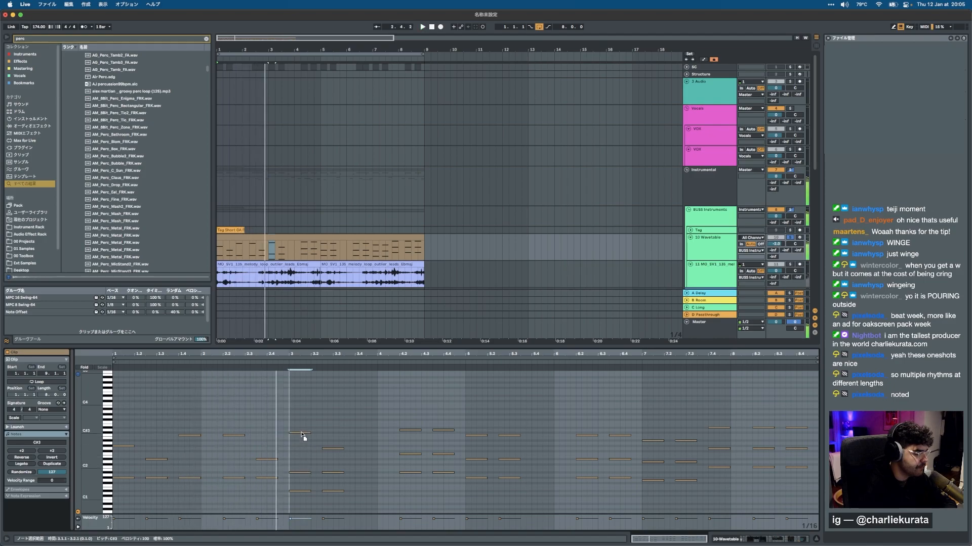
pyautogui.click(328, 473)
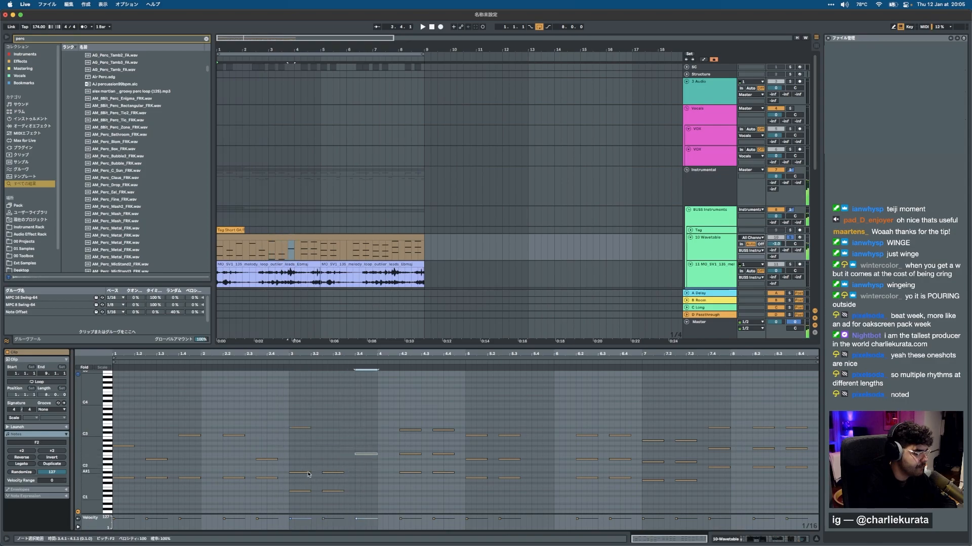
pyautogui.click(303, 487)
pyautogui.press('space')
pyautogui.scroll(-3, 303, 487)
pyautogui.scroll(-1, 303, 487)
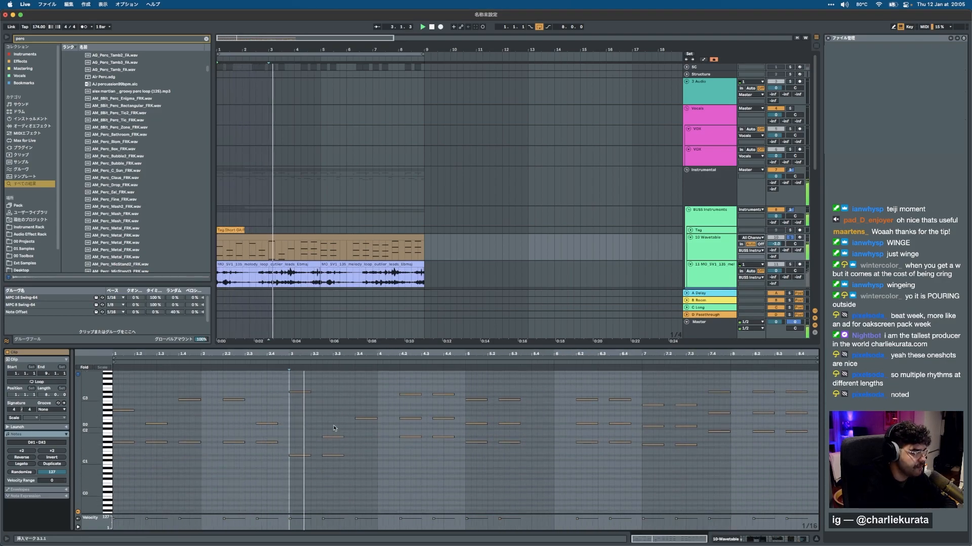
# Delete the middle note of the first chord and the top note of the second chord in bar 4.
pyautogui.press('space')
pyautogui.click(413, 418)
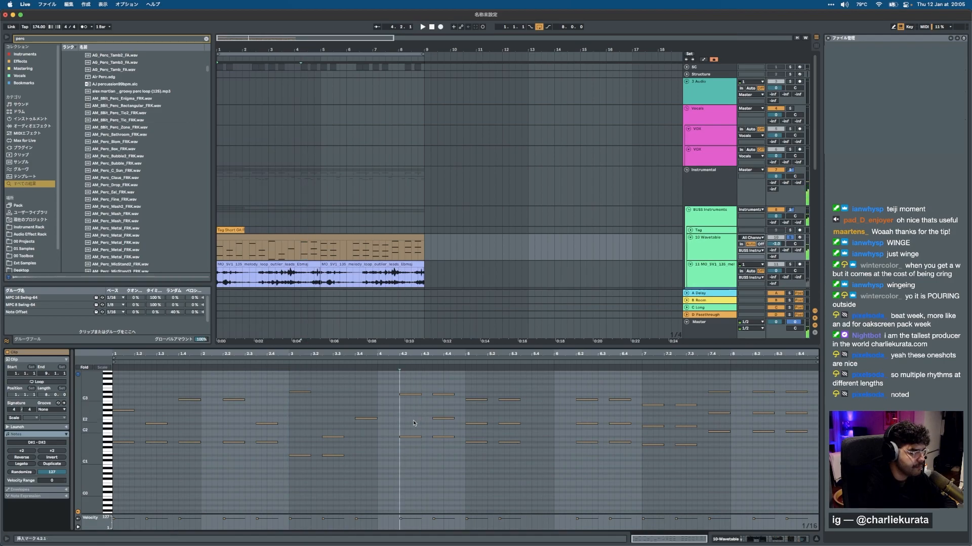
pyautogui.doubleClick(440, 394)
pyautogui.press('space')
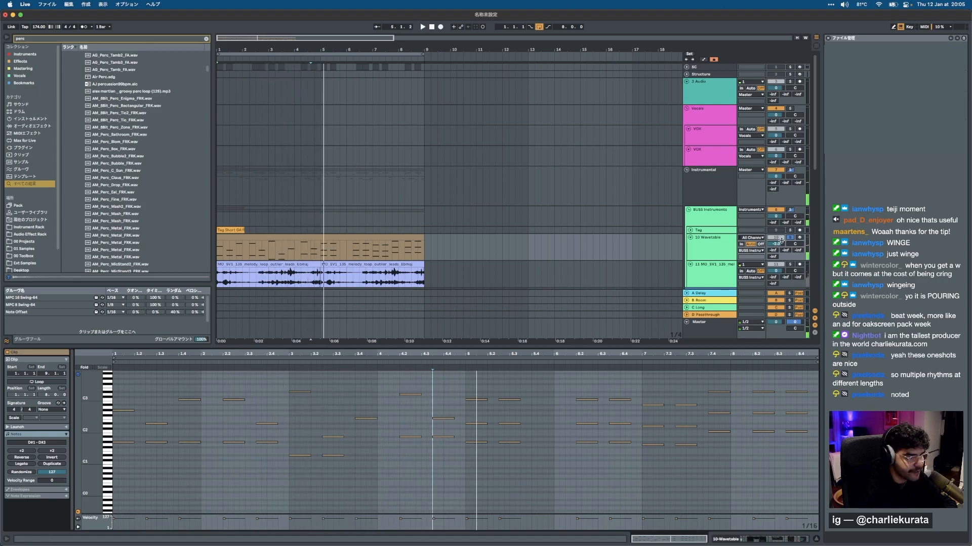
# Show the Wavetable track's devices and adjust the synth's modulation envelope while playing back the part.
pyautogui.click(733, 535)
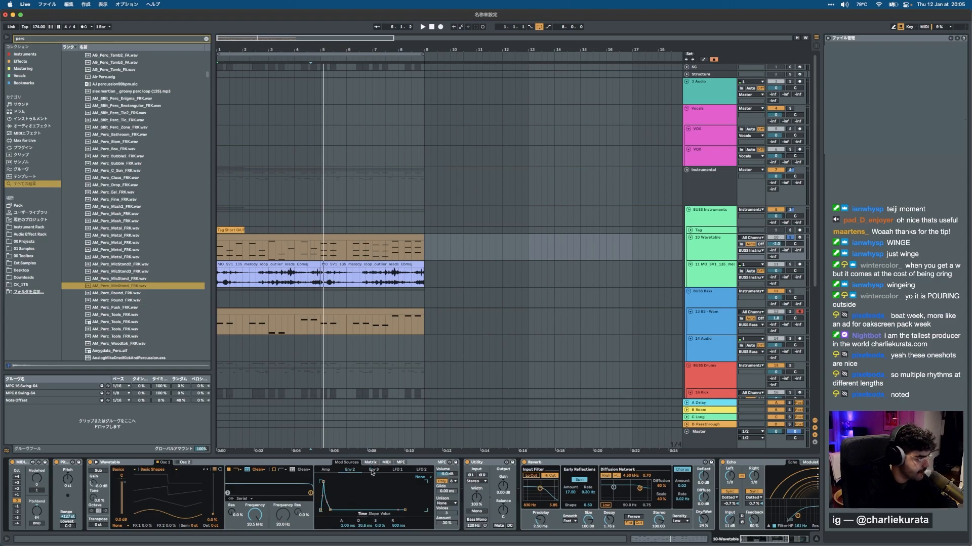
pyautogui.moveTo(327, 510); pyautogui.dragTo(332, 510)
pyautogui.press('space')
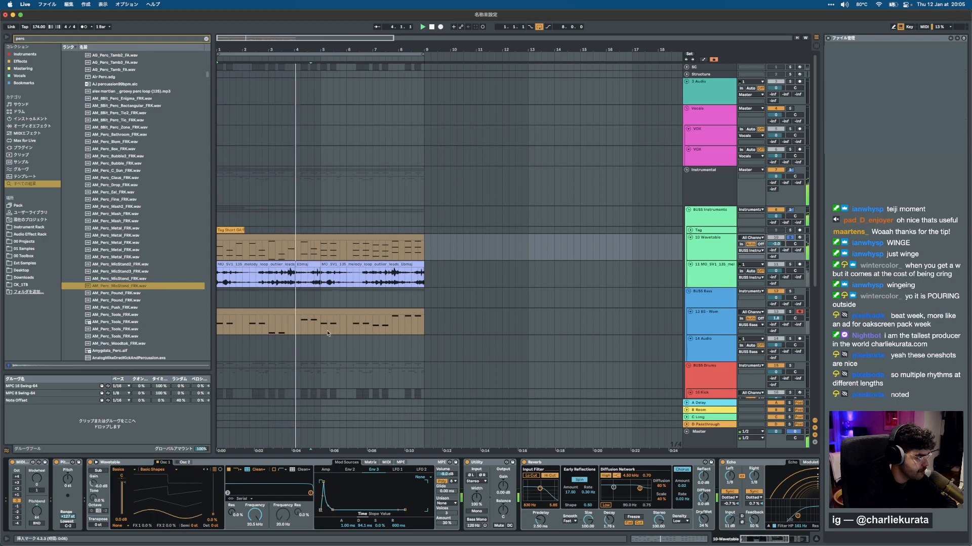
# Replace the chords in bars 5 and 6 with a copy of bars 1 and 2, and add a D#3 note at 5.1.
pyautogui.doubleClick(313, 235)
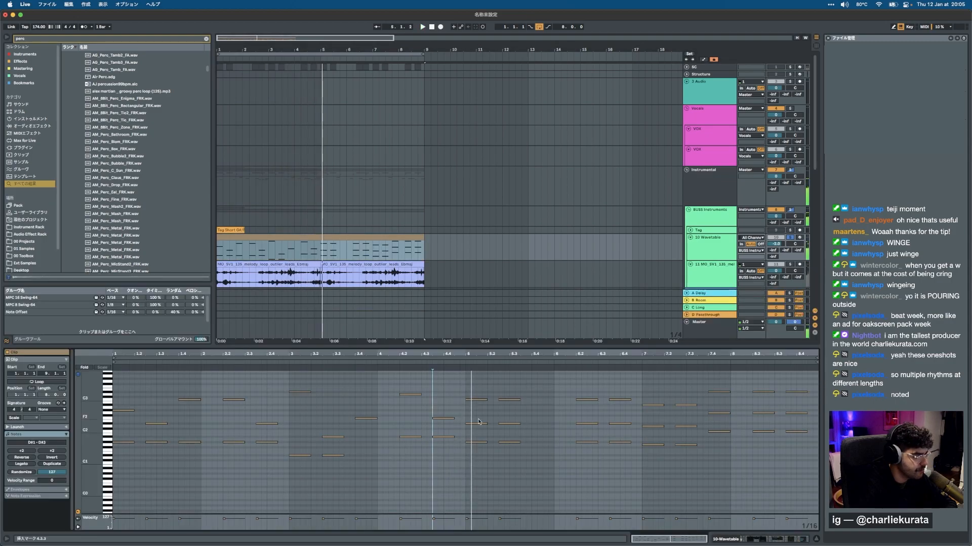
pyautogui.press('space')
pyautogui.moveTo(465, 385); pyautogui.dragTo(629, 488)
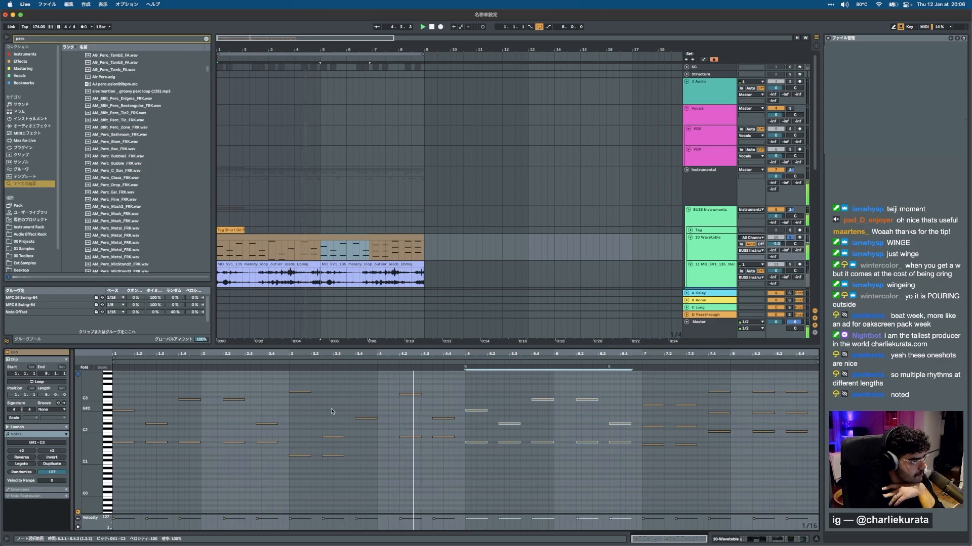
pyautogui.press('space')
pyautogui.click(476, 411)
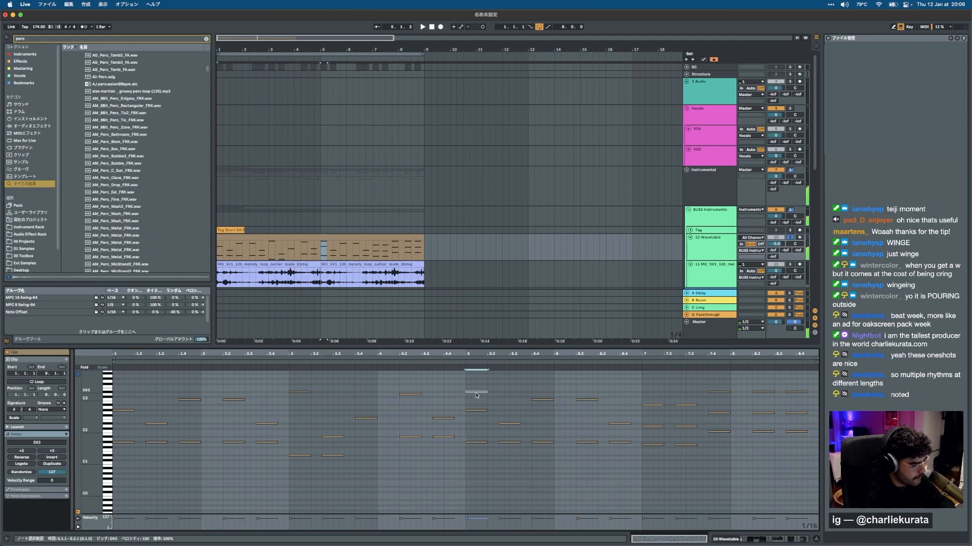
pyautogui.press('space')
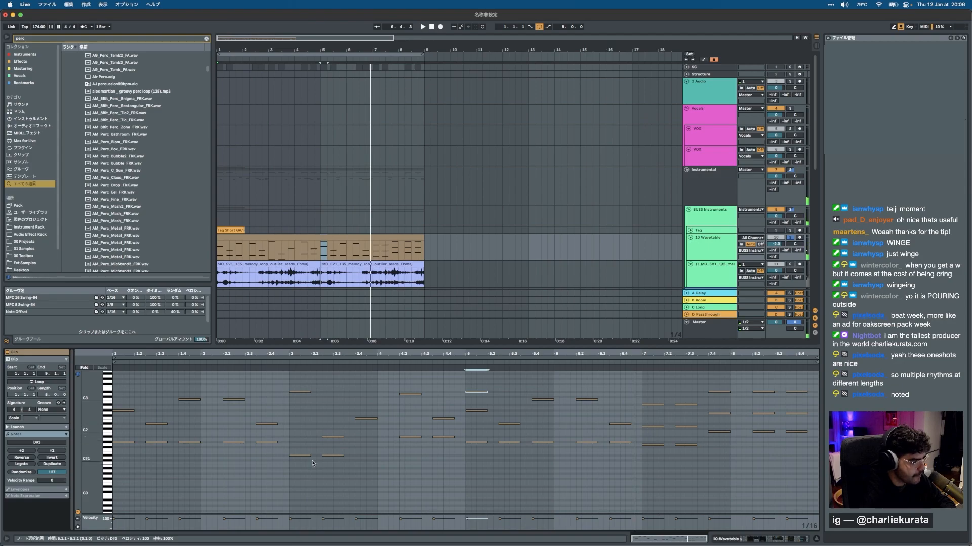
# Thin the first chord of bar 7 down to G1 with a G3 top note.
pyautogui.moveTo(656, 428); pyautogui.dragTo(653, 384)
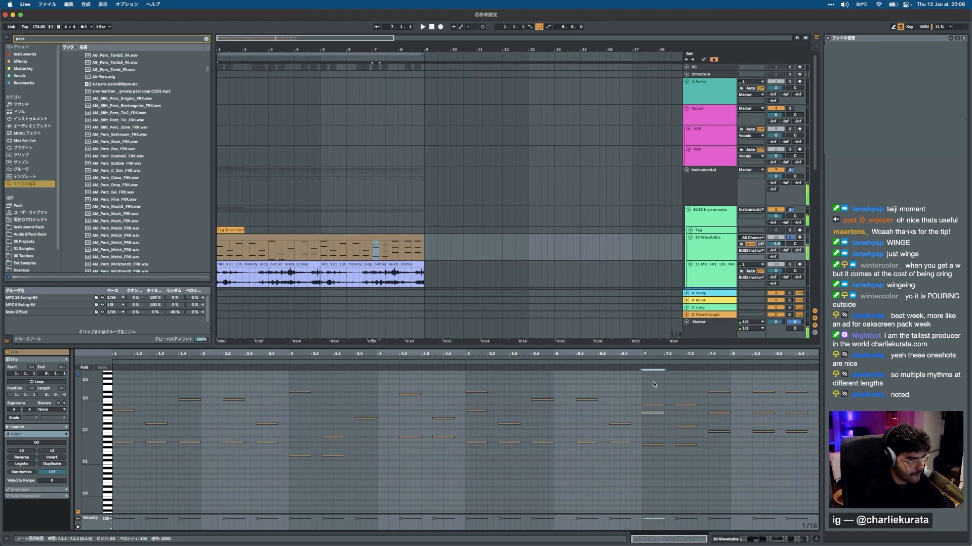
pyautogui.press('Delete')
pyautogui.moveTo(651, 462); pyautogui.dragTo(656, 269)
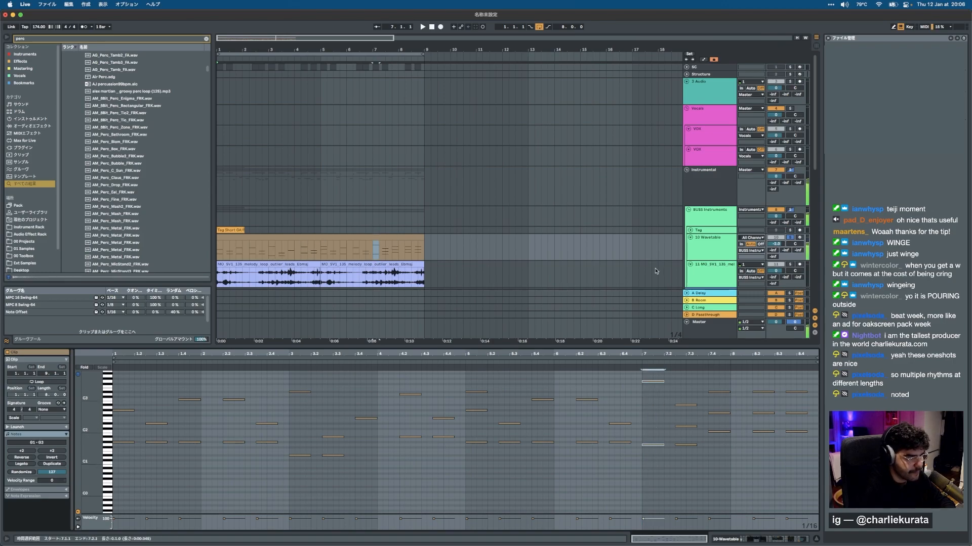
# Delete the top note of bar 7's second chord and the G2 note of its third chord.
pyautogui.moveTo(686, 454); pyautogui.dragTo(686, 418)
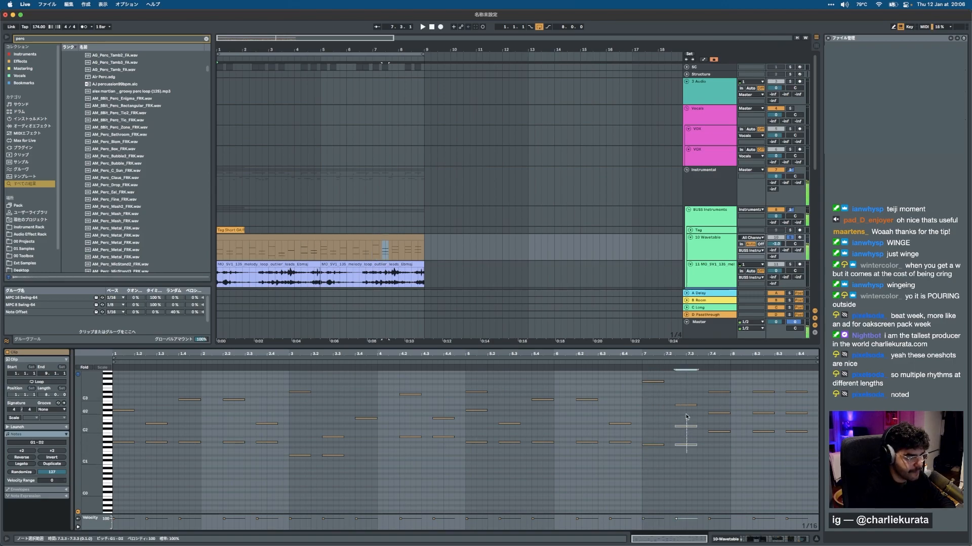
pyautogui.press('Delete')
pyautogui.click(719, 411)
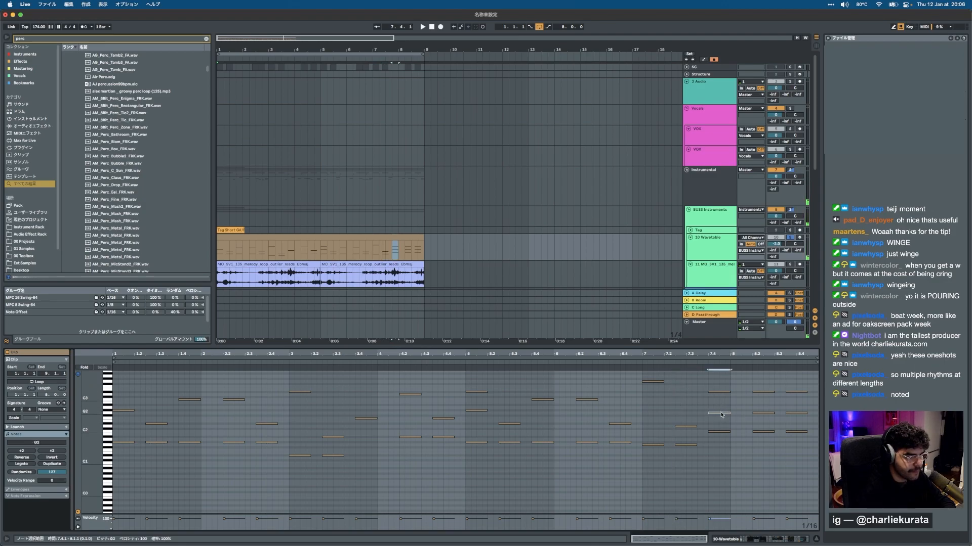
pyautogui.moveTo(639, 471); pyautogui.dragTo(649, 309)
pyautogui.moveTo(722, 448); pyautogui.dragTo(722, 430)
pyautogui.doubleClick(715, 413)
# Delete the top note of bar 8's first chord and add an F3 above the C2 at 7.4.
pyautogui.doubleClick(760, 392)
pyautogui.moveTo(719, 442); pyautogui.dragTo(717, 372)
pyautogui.moveTo(762, 442); pyautogui.dragTo(759, 375)
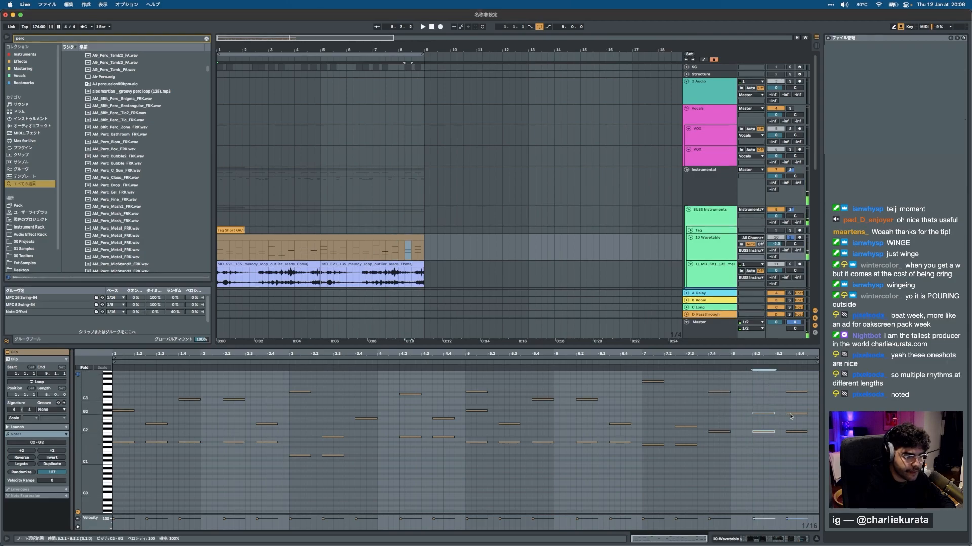
pyautogui.click(758, 416)
pyautogui.click(725, 392)
pyautogui.click(681, 455)
pyautogui.moveTo(717, 440); pyautogui.dragTo(716, 346)
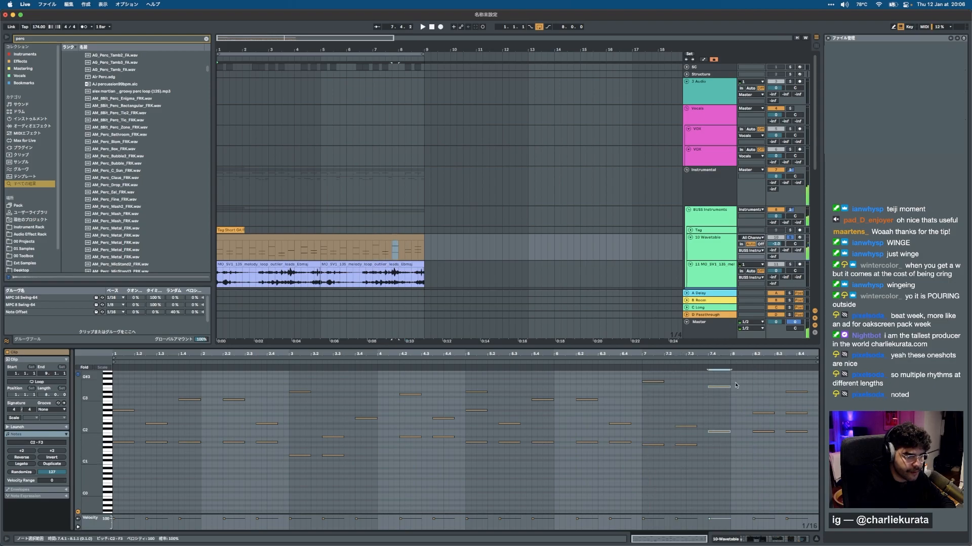
# Delete the G2 from the last chord of bar 8, leaving C2 and D#3, and play the part.
pyautogui.moveTo(762, 443); pyautogui.dragTo(767, 397)
pyautogui.doubleClick(796, 414)
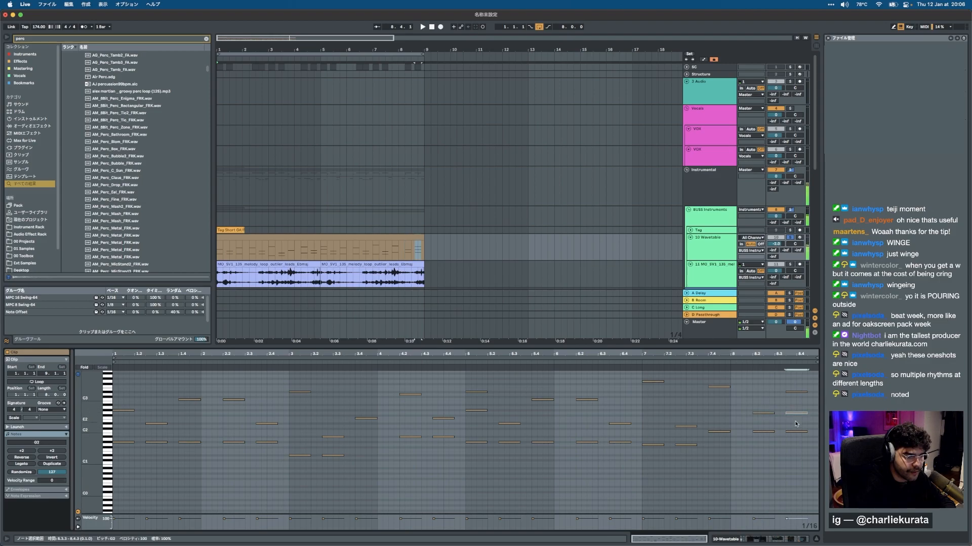
pyautogui.moveTo(799, 441); pyautogui.dragTo(797, 388)
pyautogui.press('space')
# Show the Wavetable track's devices and shorten the decay of the synth's Env 3 during playback.
pyautogui.click(342, 235)
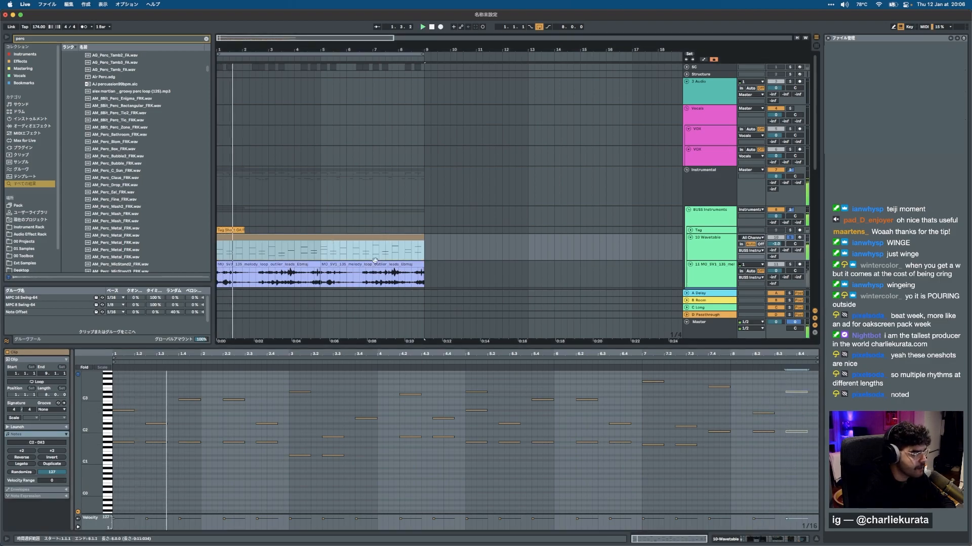
pyautogui.click(725, 540)
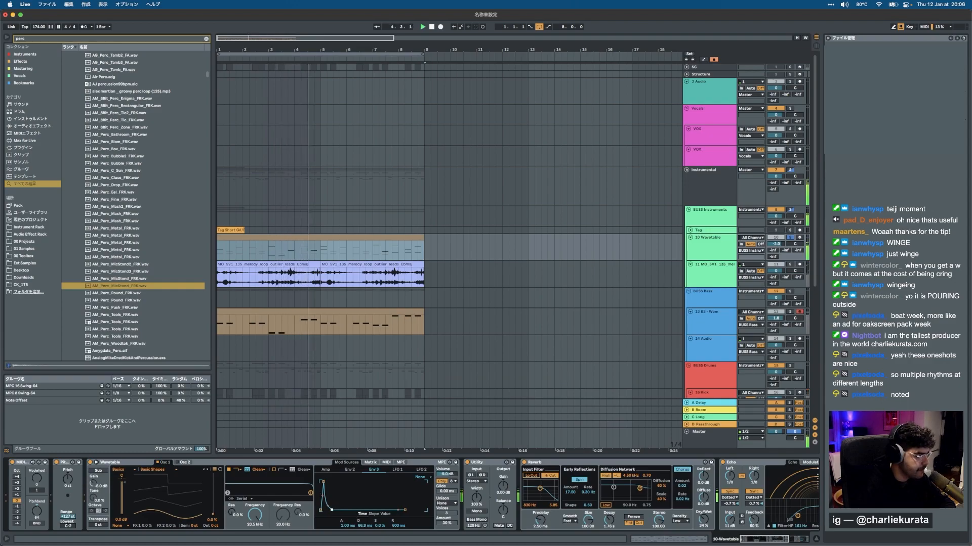
pyautogui.moveTo(324, 482); pyautogui.dragTo(321, 482)
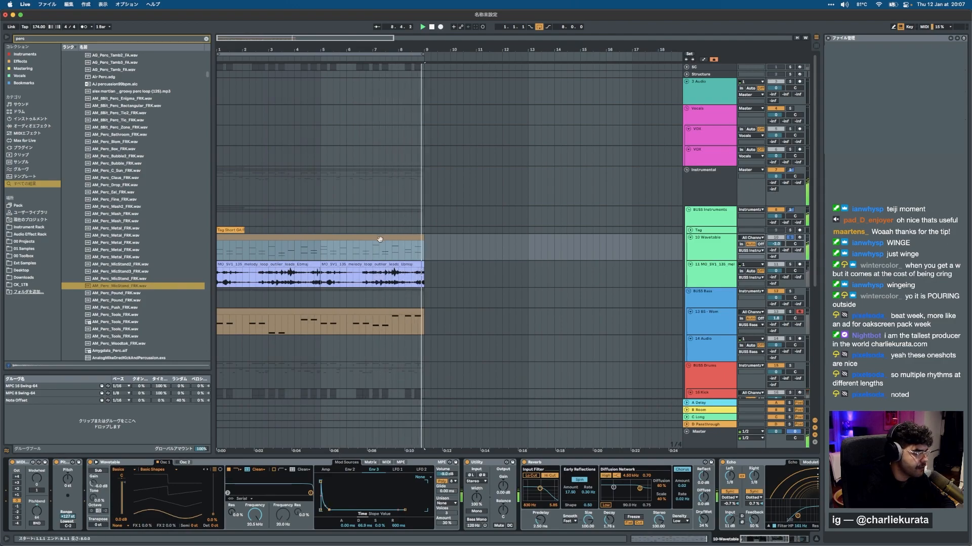
pyautogui.click(366, 249)
pyautogui.press('space')
# Lower the top note of the Wavetable chord at 5.1, delete the note just beneath it, and play the clip.
pyautogui.doubleClick(323, 251)
pyautogui.press('space')
pyautogui.moveTo(478, 449); pyautogui.dragTo(475, 412)
pyautogui.click(474, 403)
pyautogui.click(476, 393)
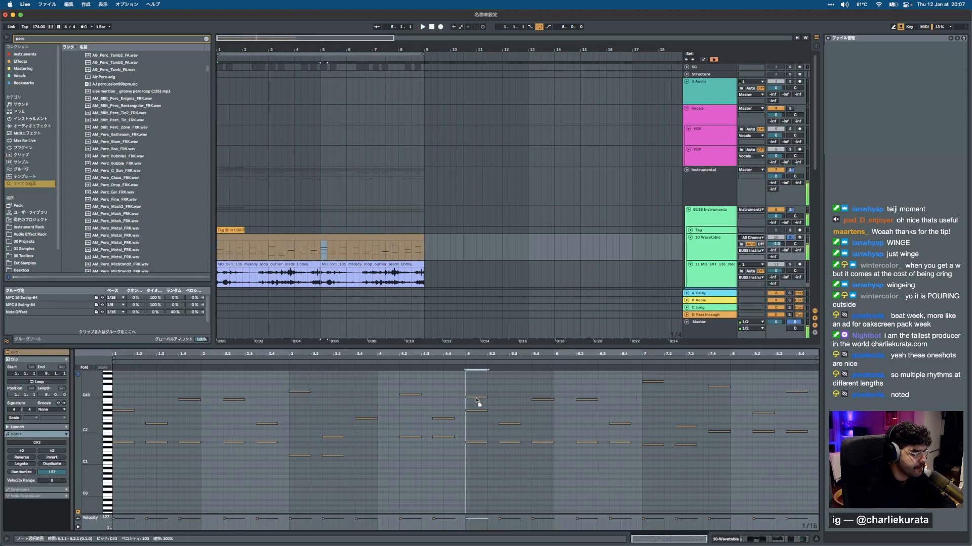
pyautogui.click(476, 408)
pyautogui.click(476, 411)
pyautogui.press('Delete')
pyautogui.press('space')
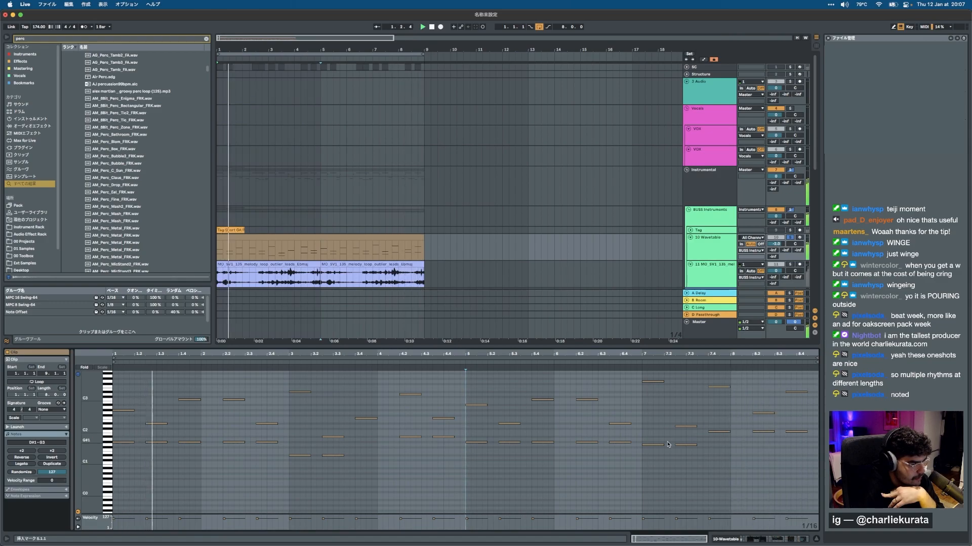
# Unsolo the Wavetable track and raise its volume to 3.0 dB while playing the full mix.
pyautogui.click(790, 239)
pyautogui.press('space')
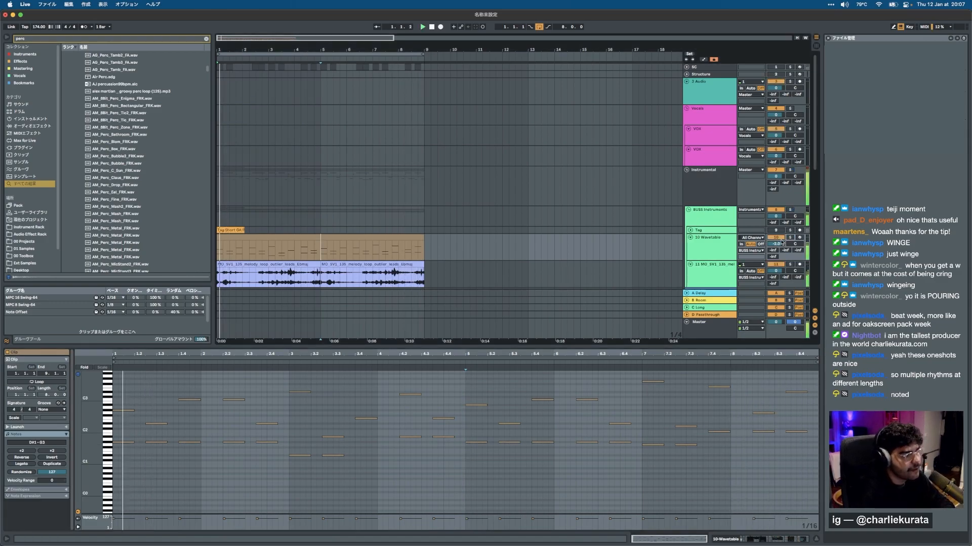
pyautogui.moveTo(775, 244); pyautogui.dragTo(776, 234)
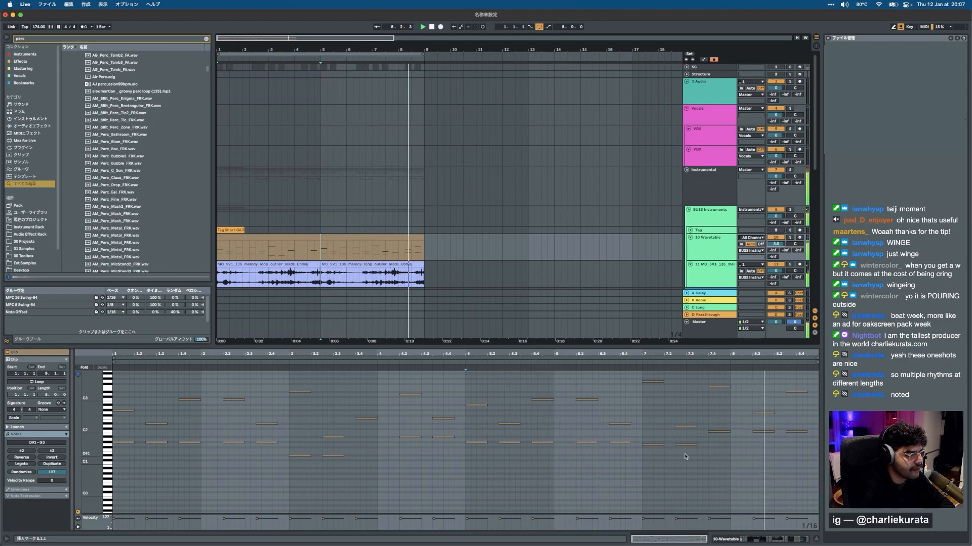
# Lower the bass notes of bar 7's first two chords to D#1 and the second chord's upper note to D#2.
pyautogui.moveTo(472, 450); pyautogui.dragTo(472, 392)
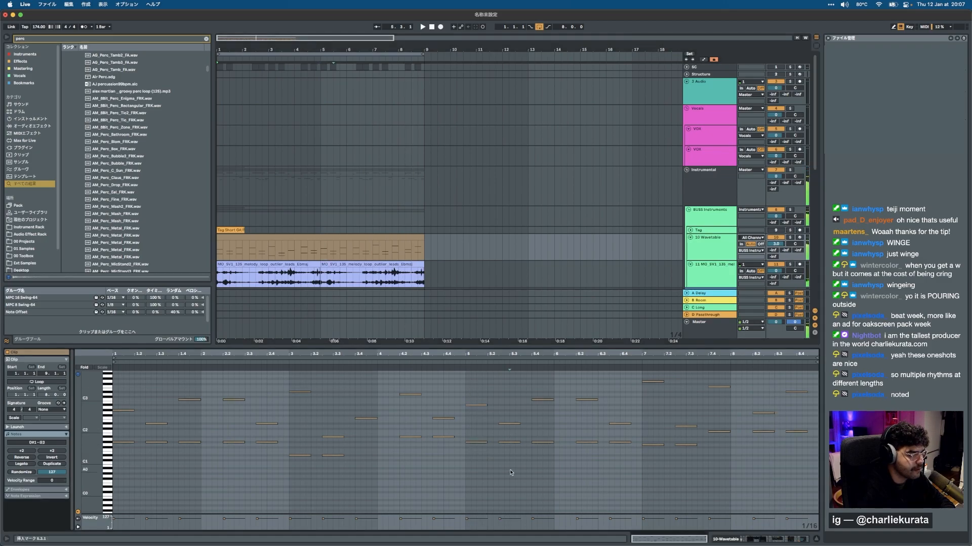
pyautogui.moveTo(541, 472); pyautogui.dragTo(546, 389)
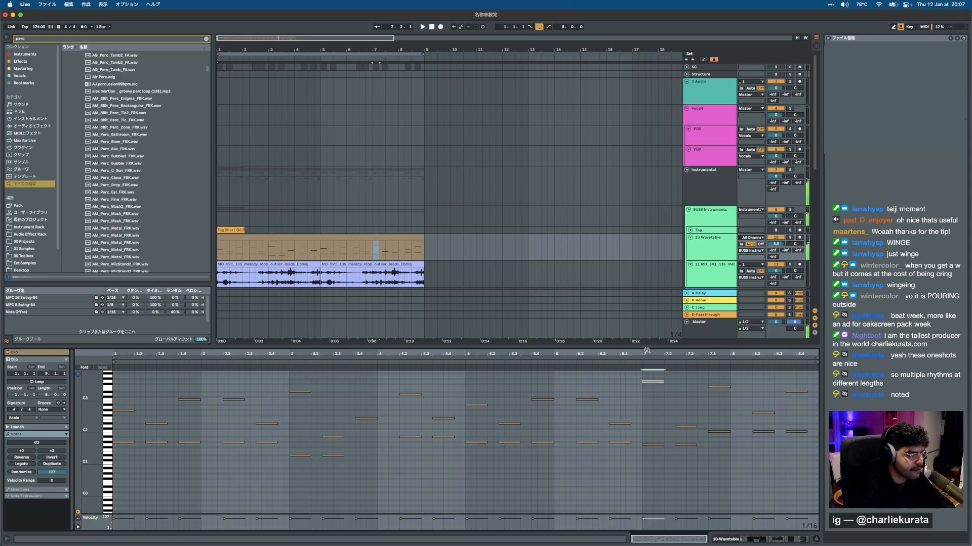
pyautogui.moveTo(304, 463); pyautogui.dragTo(303, 387)
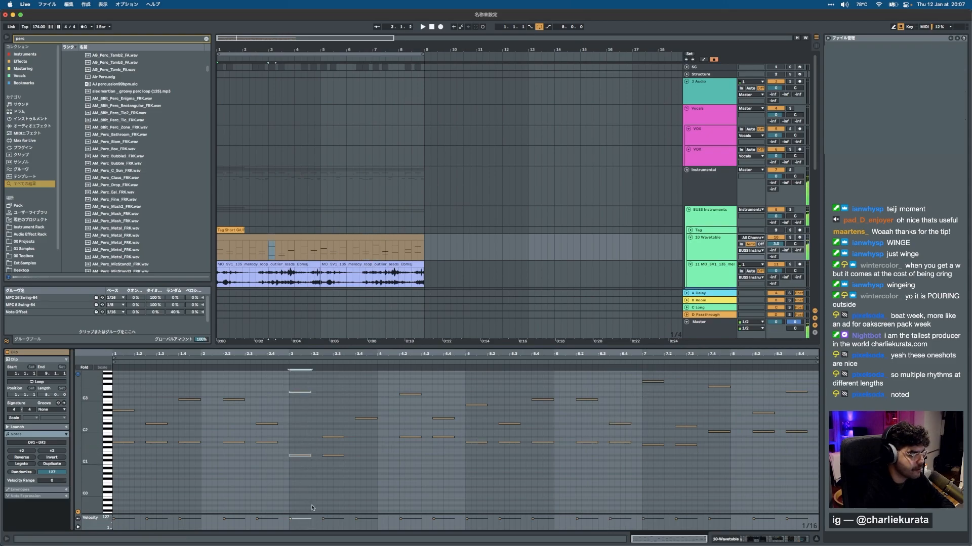
pyautogui.moveTo(639, 446); pyautogui.dragTo(644, 305)
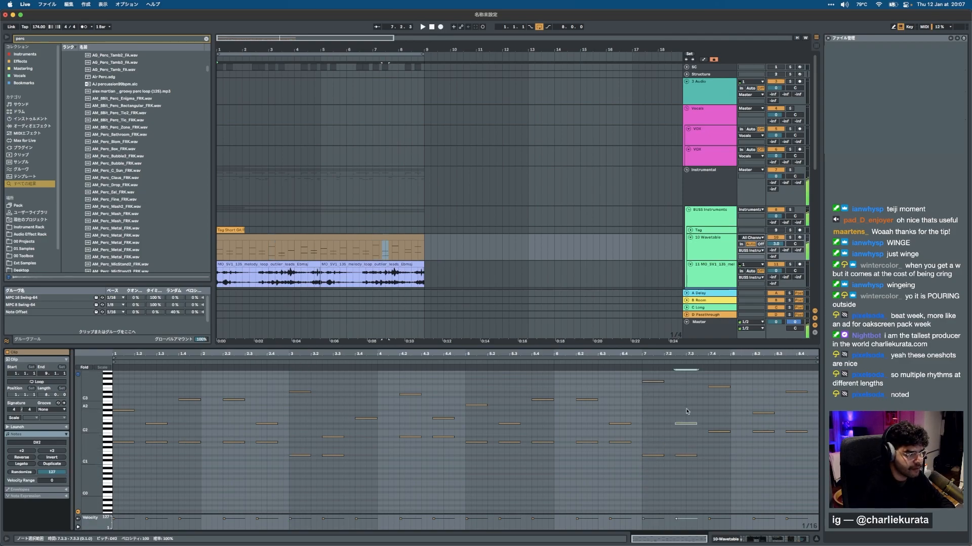
# Audition the Wavetable chords and lower the C2 under the F3 at 7.4 to A#1.
pyautogui.moveTo(711, 460); pyautogui.dragTo(725, 304)
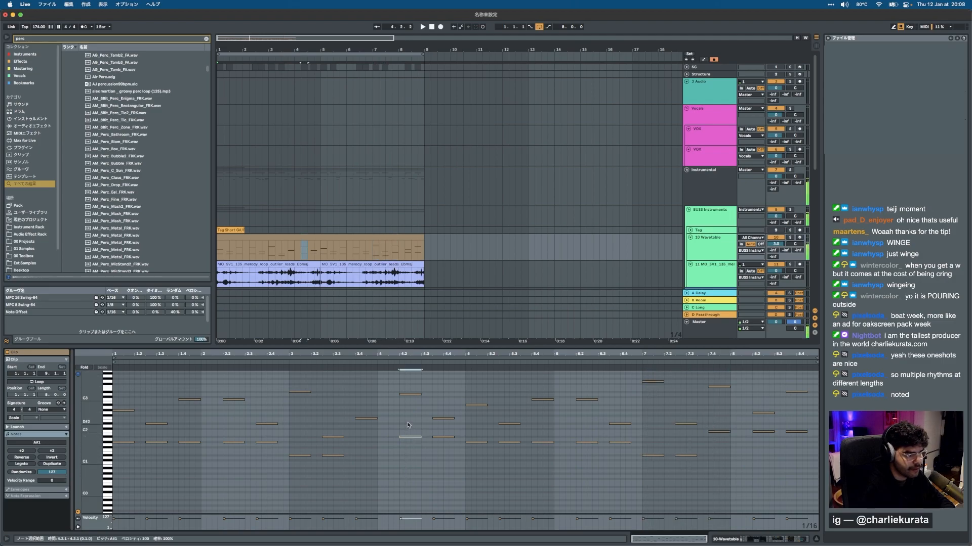
pyautogui.moveTo(128, 451); pyautogui.dragTo(120, 400)
pyautogui.moveTo(159, 452); pyautogui.dragTo(179, 383)
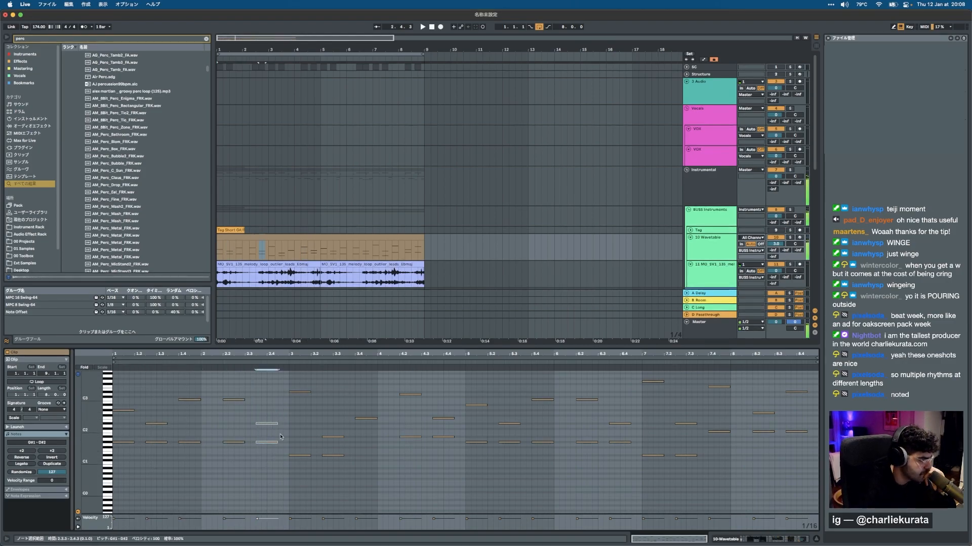
pyautogui.click(367, 418)
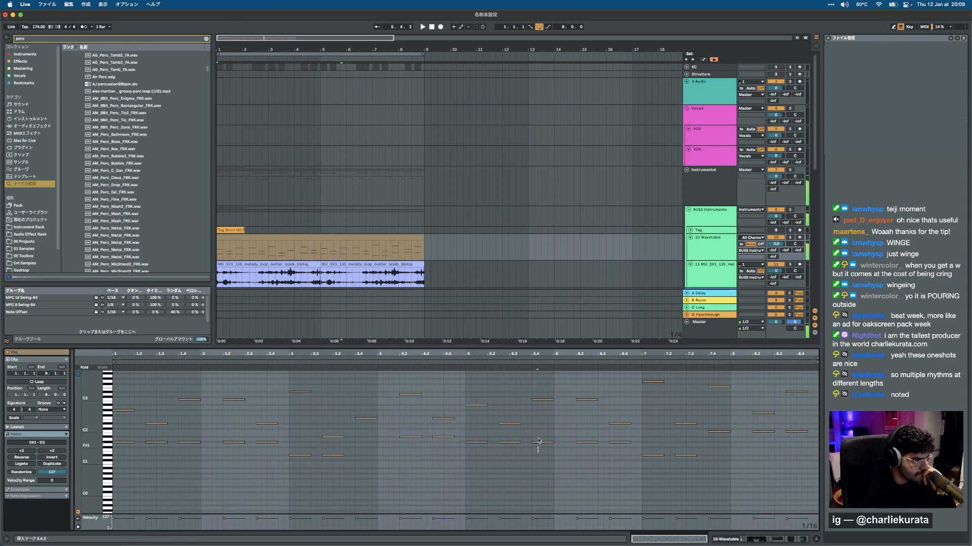
pyautogui.moveTo(666, 493); pyautogui.dragTo(658, 372)
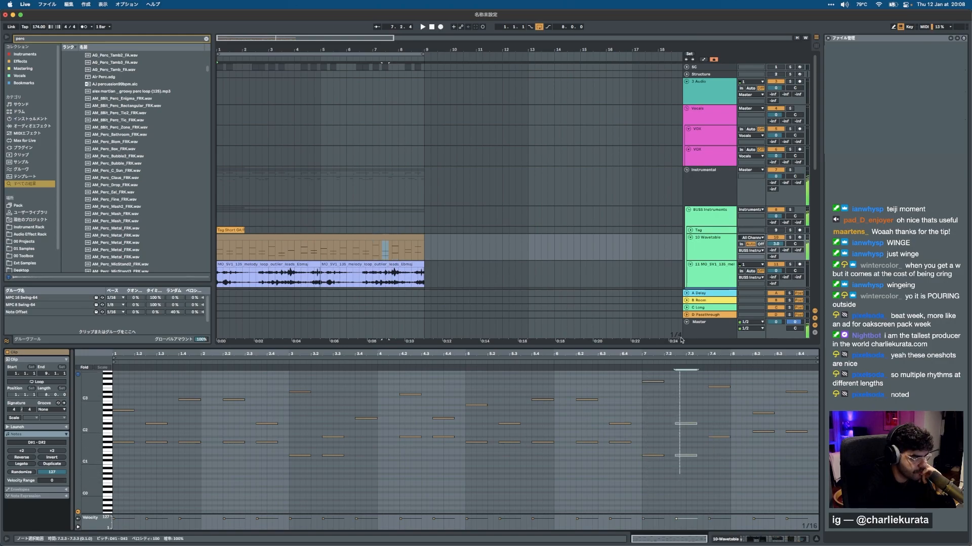
pyautogui.moveTo(755, 463); pyautogui.dragTo(757, 325)
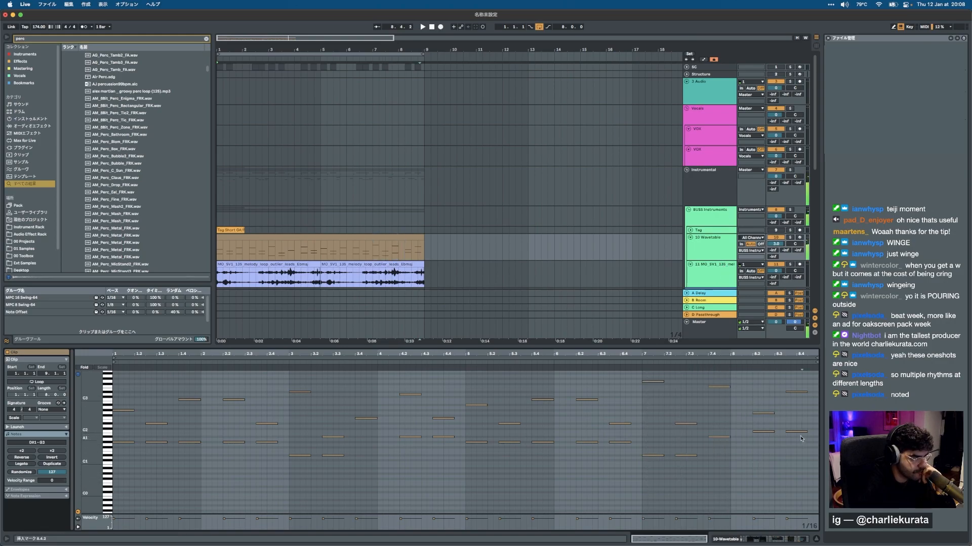
# In the BS - Wom bass clip, move bar 7's first two notes to D#0 and the note at 7.4 to A#0.
pyautogui.scroll(-5, 519, 210)
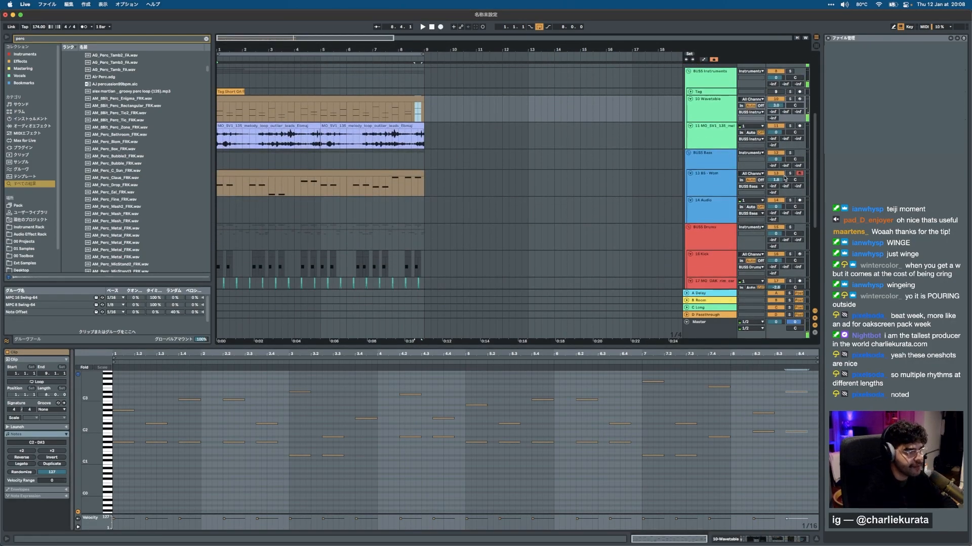
pyautogui.click(388, 170)
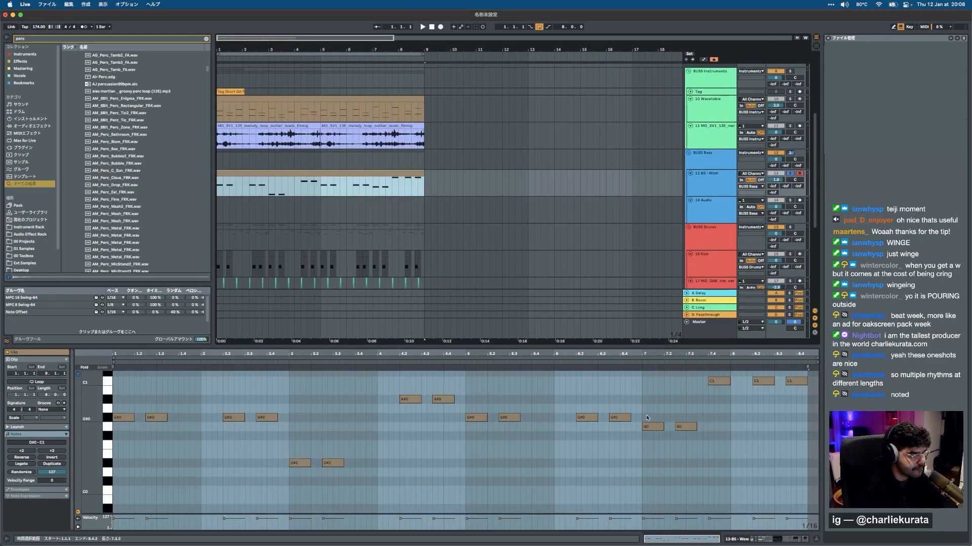
pyautogui.moveTo(645, 433); pyautogui.dragTo(688, 427)
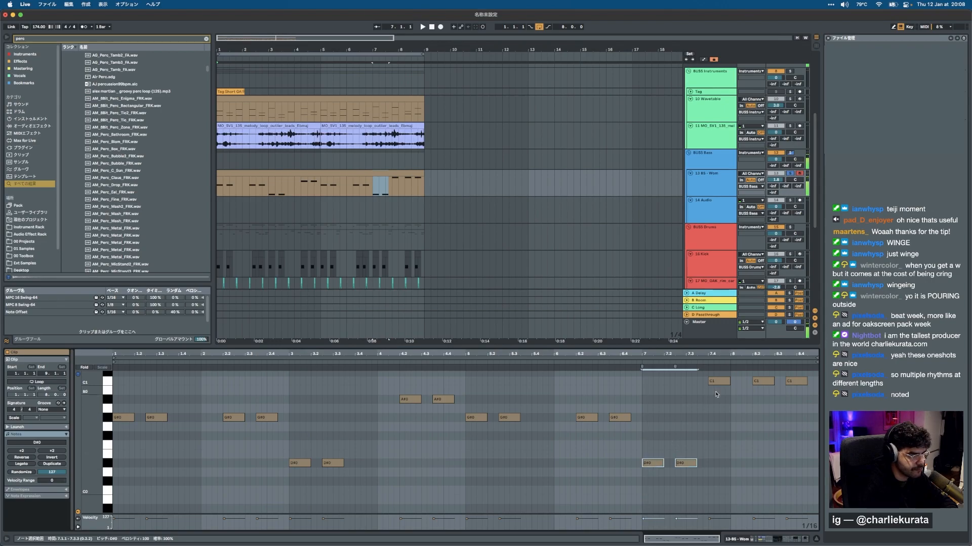
pyautogui.moveTo(720, 382); pyautogui.dragTo(720, 403)
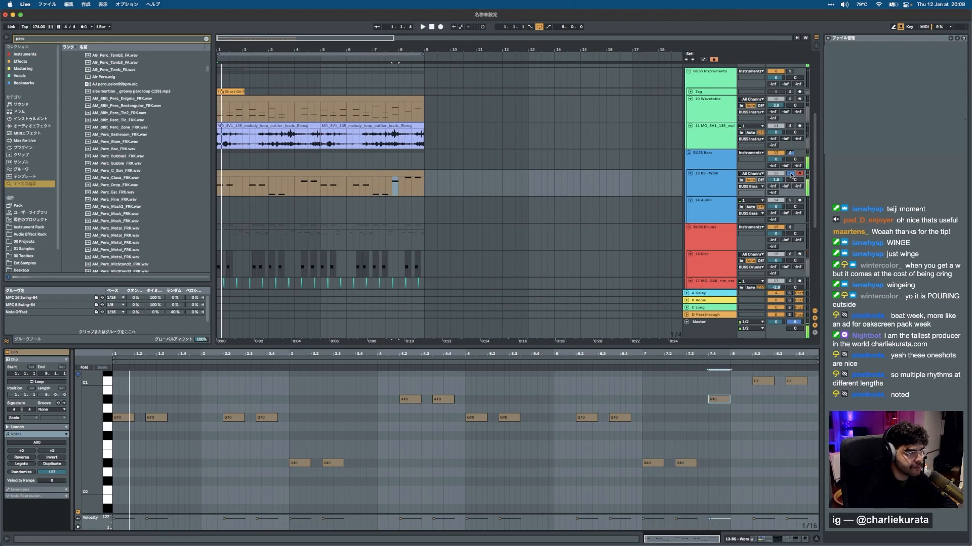
pyautogui.click(347, 172)
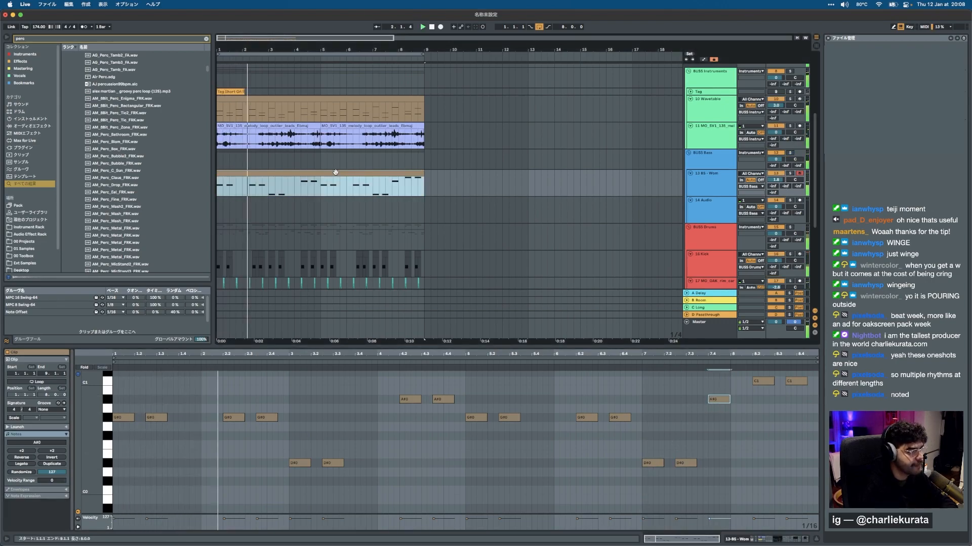
# Set the Master track's Glue Compressor to a threshold of about -5 dB and about 4.8 dB of makeup gain.
pyautogui.click(717, 266)
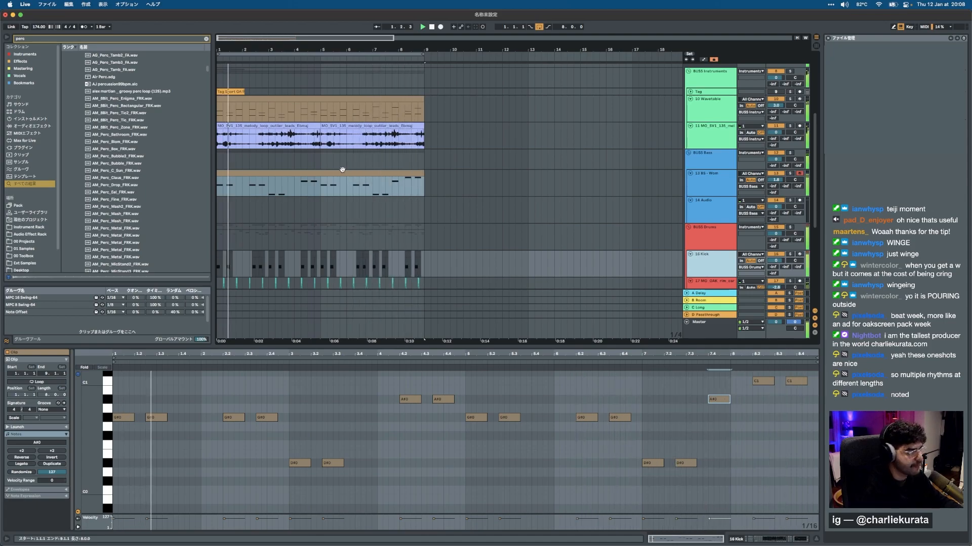
pyautogui.click(735, 543)
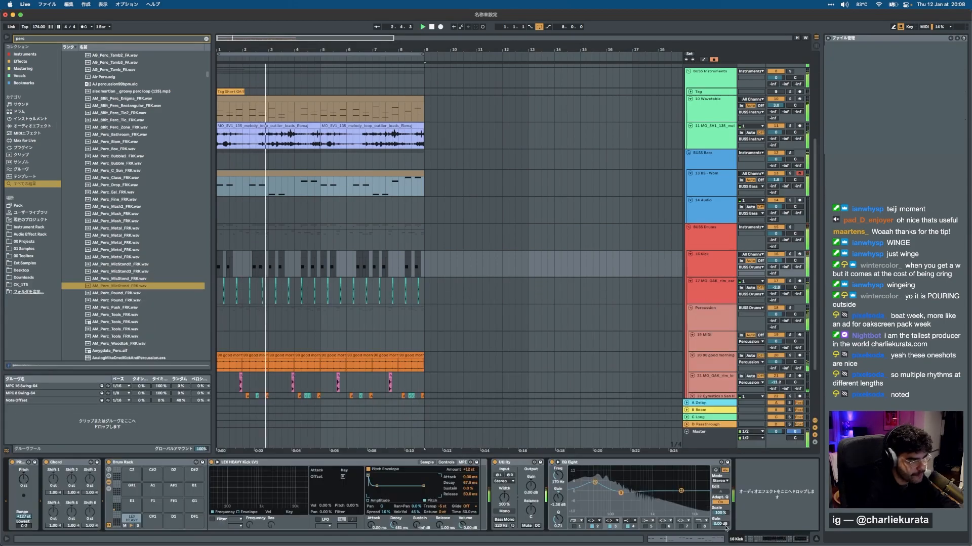
pyautogui.click(696, 436)
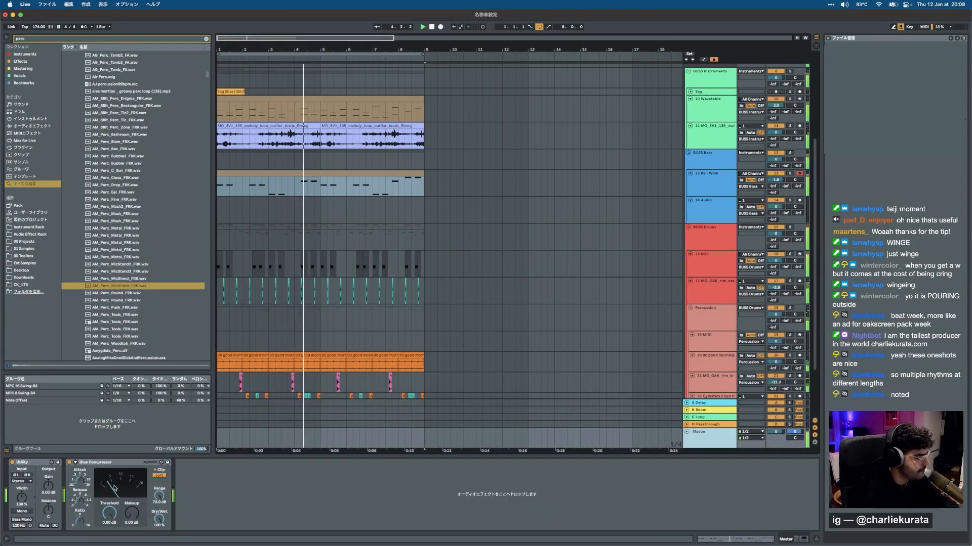
pyautogui.moveTo(114, 517); pyautogui.dragTo(113, 529)
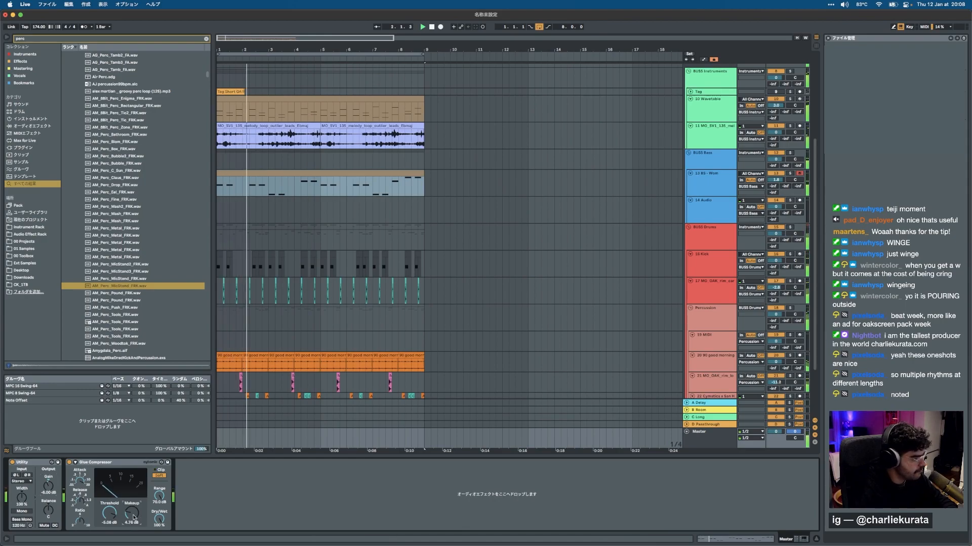
# Set the kick sampler's pitch envelope amount to +20 st and adjust its volume envelope decay.
pyautogui.click(710, 265)
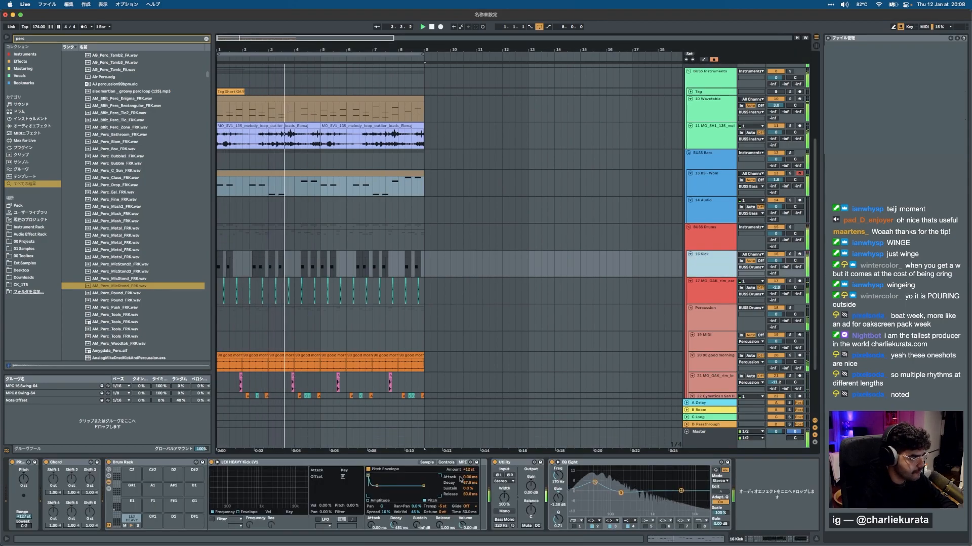
pyautogui.moveTo(469, 470); pyautogui.dragTo(469, 489)
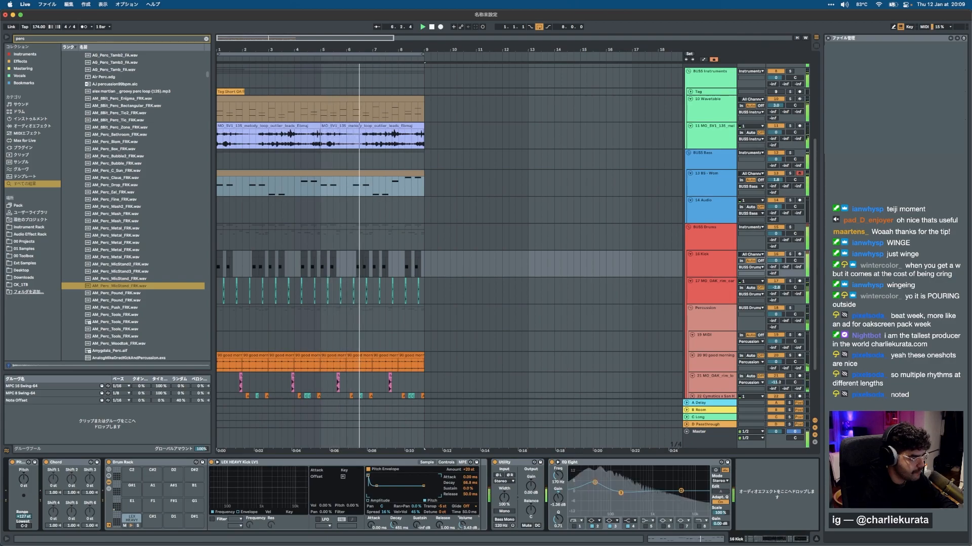
pyautogui.moveTo(393, 525); pyautogui.dragTo(393, 529)
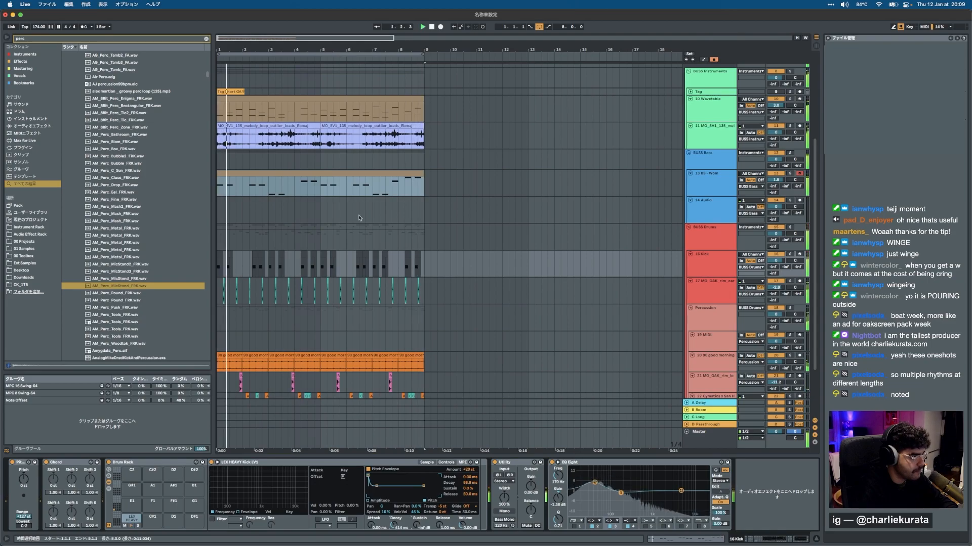
# Lower the BS - Wom rack's Sustain macro to -inf dB and set its Decay macro to 1.12 s.
pyautogui.click(321, 172)
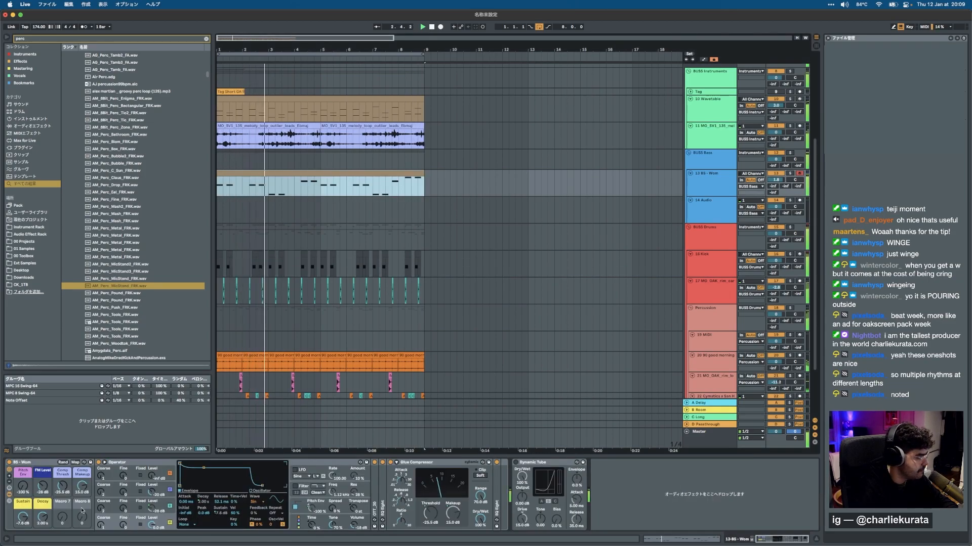
pyautogui.moveTo(24, 517); pyautogui.dragTo(43, 514)
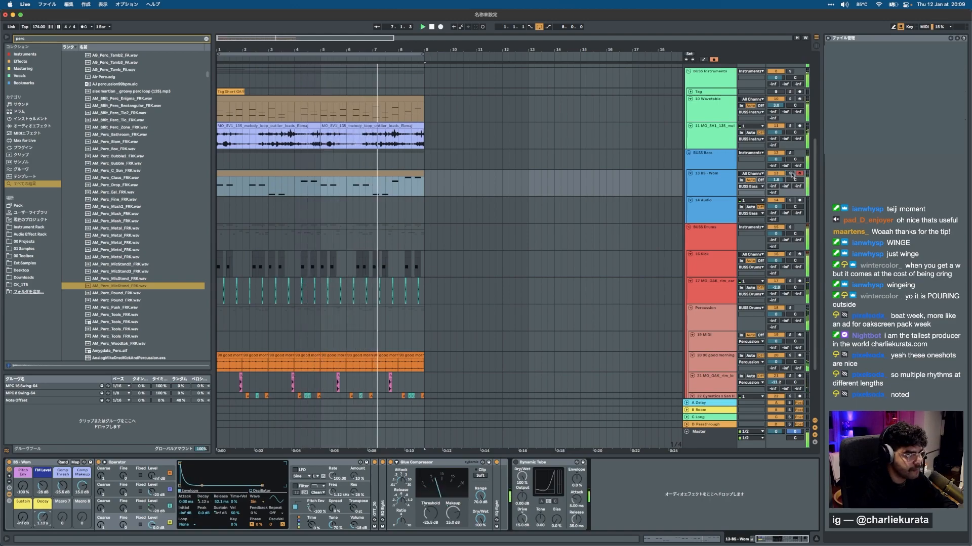
# Set the BS - Wom rack's Pitch Env macro to 100 % while soloed, end solo, and raise its Decay macro to 1.88 s.
pyautogui.click(790, 173)
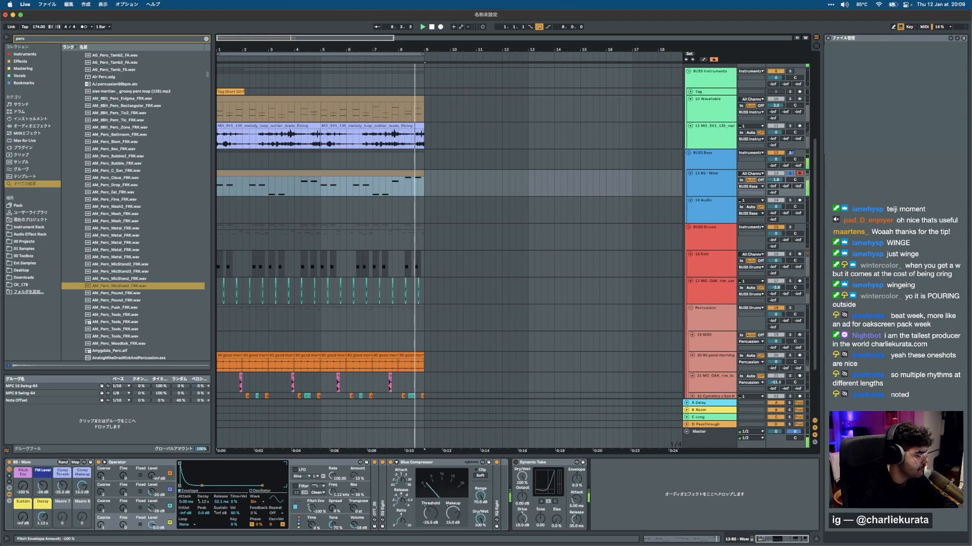
pyautogui.moveTo(20, 488); pyautogui.dragTo(20, 427)
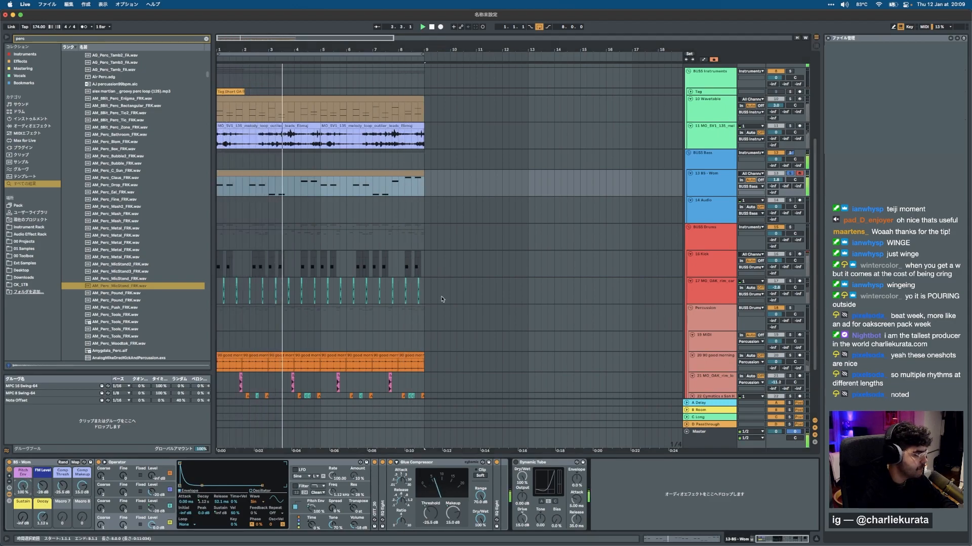
pyautogui.click(790, 174)
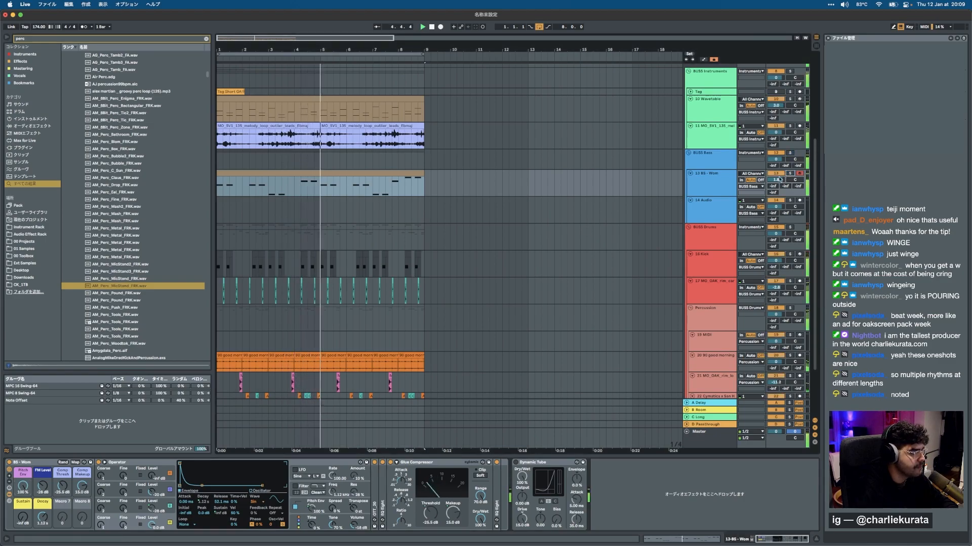
pyautogui.moveTo(43, 517)
pyautogui.mouseDown()
pyautogui.moveTo(42, 509)
pyautogui.moveTo(42, 522)
pyautogui.mouseUp()
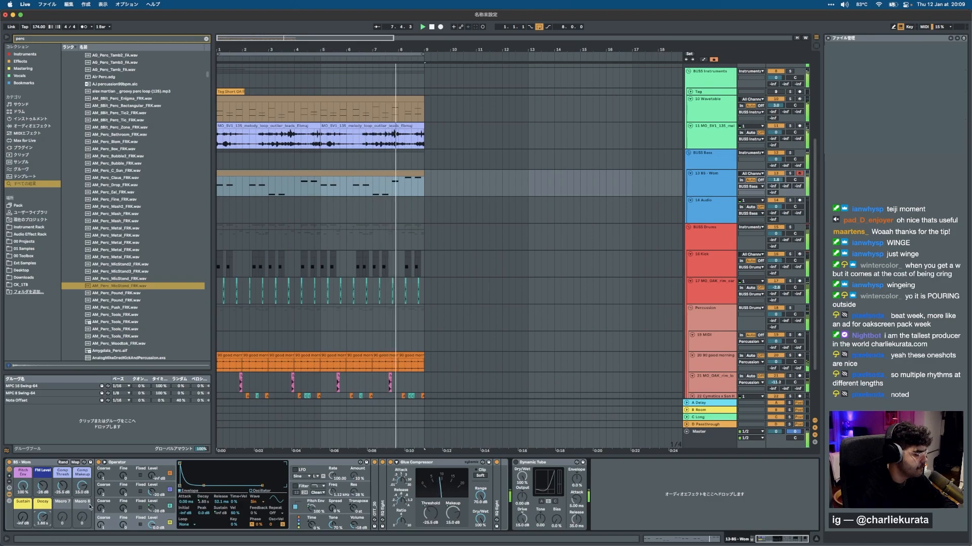
pyautogui.moveTo(221, 502); pyautogui.dragTo(221, 496)
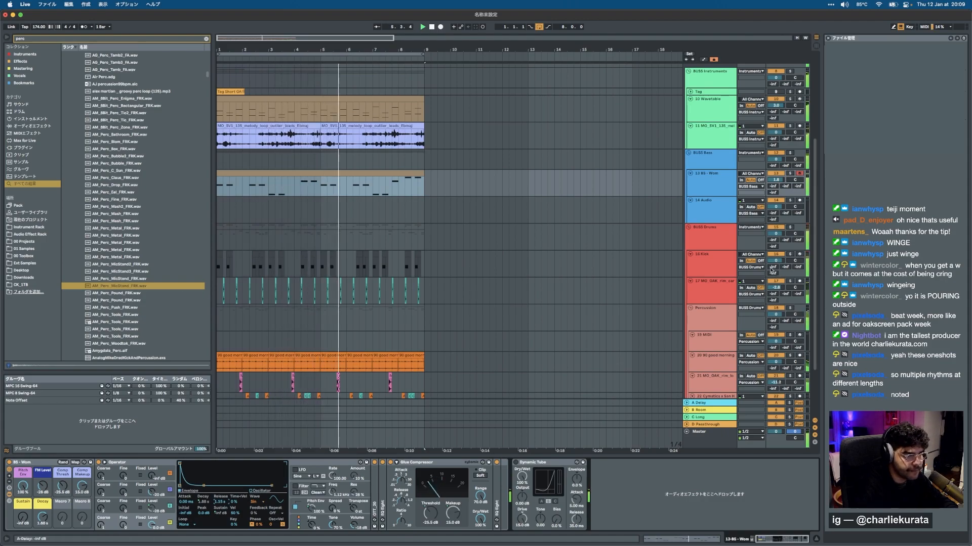
# Lower the kick track's volume slightly and insert a new MIDI track directly below the Wavetable track.
pyautogui.moveTo(776, 261); pyautogui.dragTo(776, 262)
pyautogui.click(699, 441)
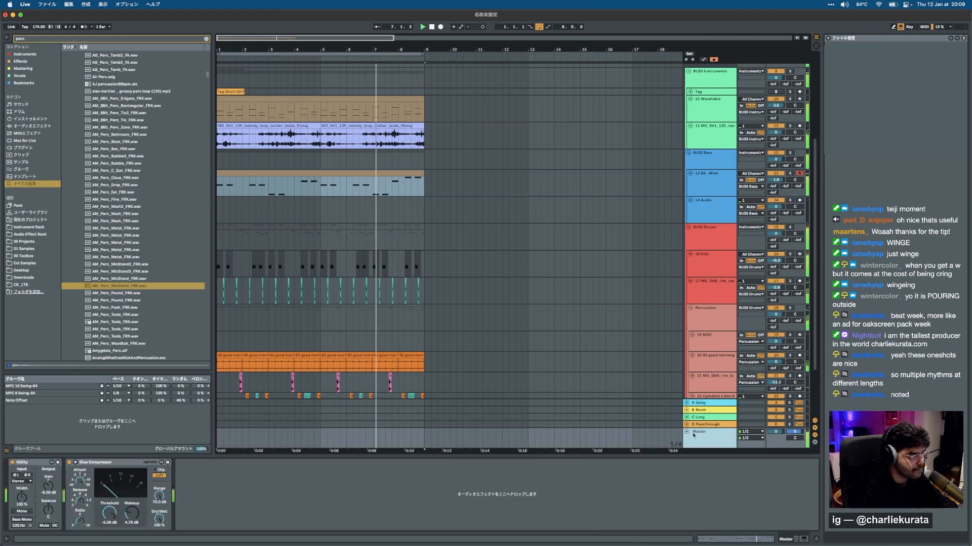
pyautogui.scroll(2, 626, 245)
pyautogui.scroll(2, 626, 245)
pyautogui.click(281, 236)
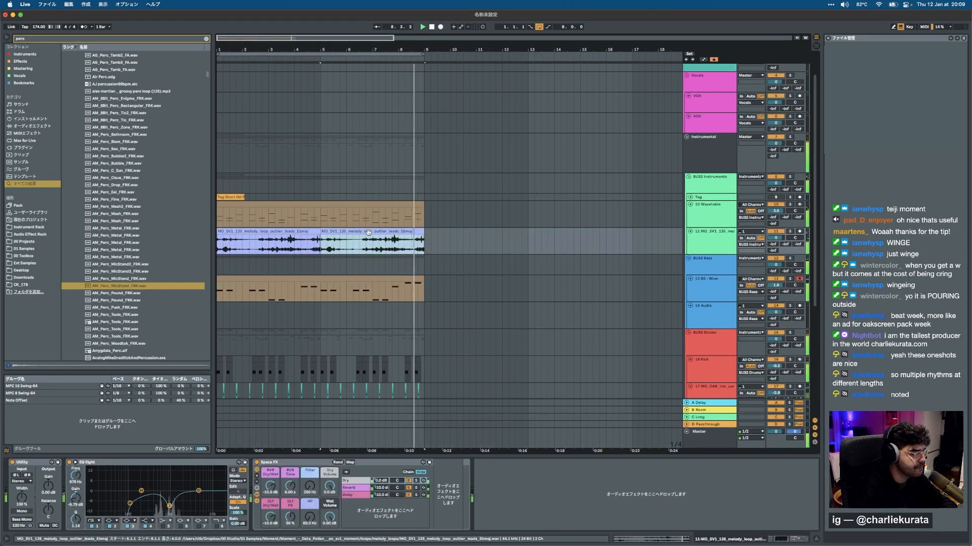
pyautogui.click(290, 230)
pyautogui.press('super+shift+t')
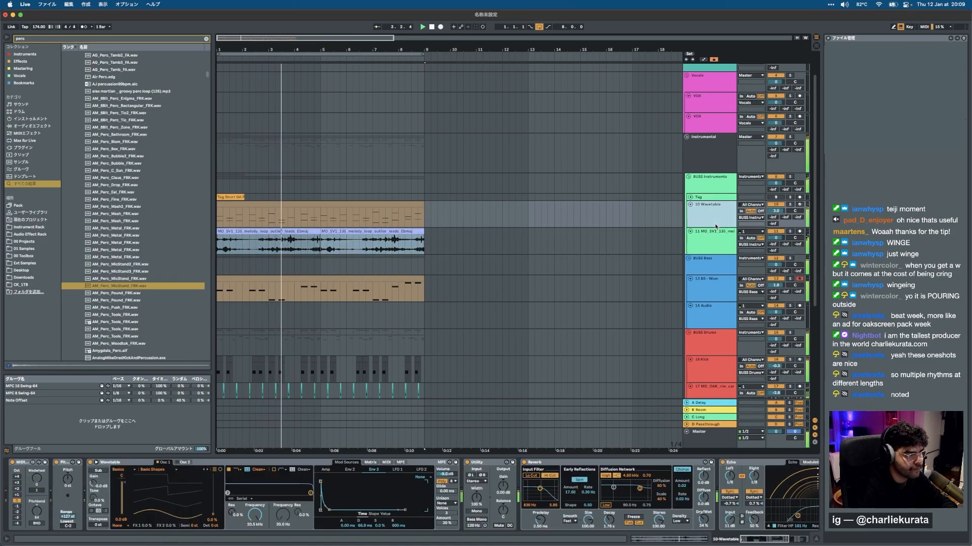
# Add a Phaser-Flanger to the Wavetable track and place it between Echo and OTT in the device chain.
pyautogui.click(357, 206)
pyautogui.press('super+f')
pyautogui.write('plhaser')
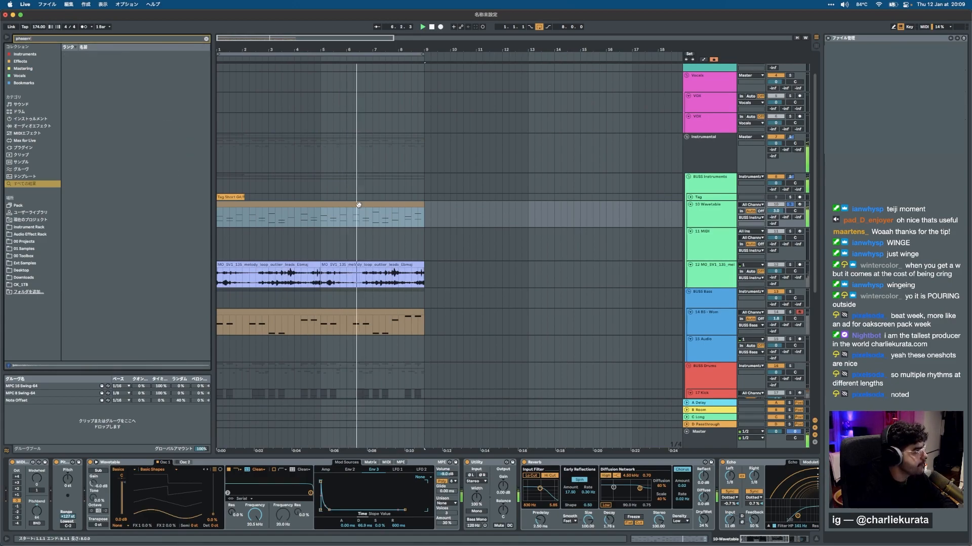
pyautogui.press('Down')
pyautogui.press('Return')
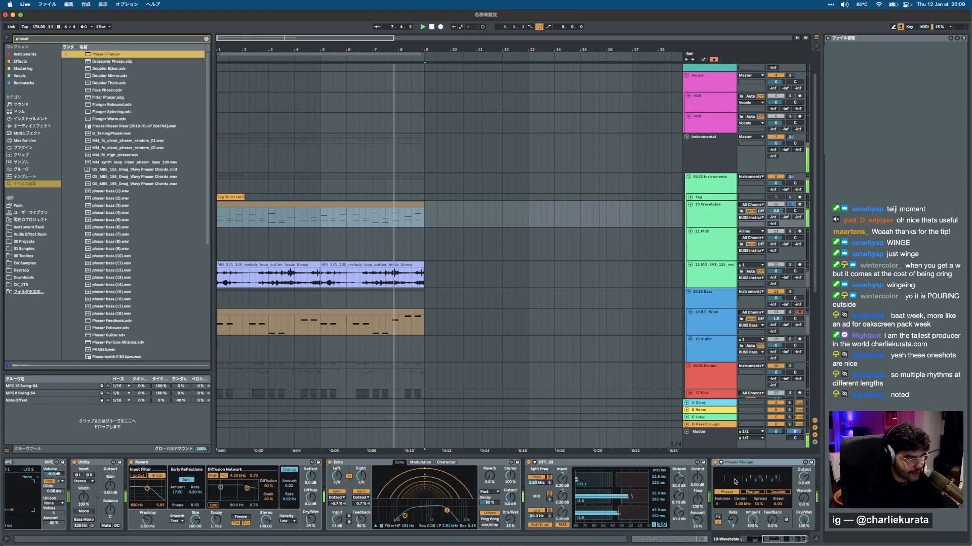
pyautogui.moveTo(735, 461); pyautogui.dragTo(400, 511)
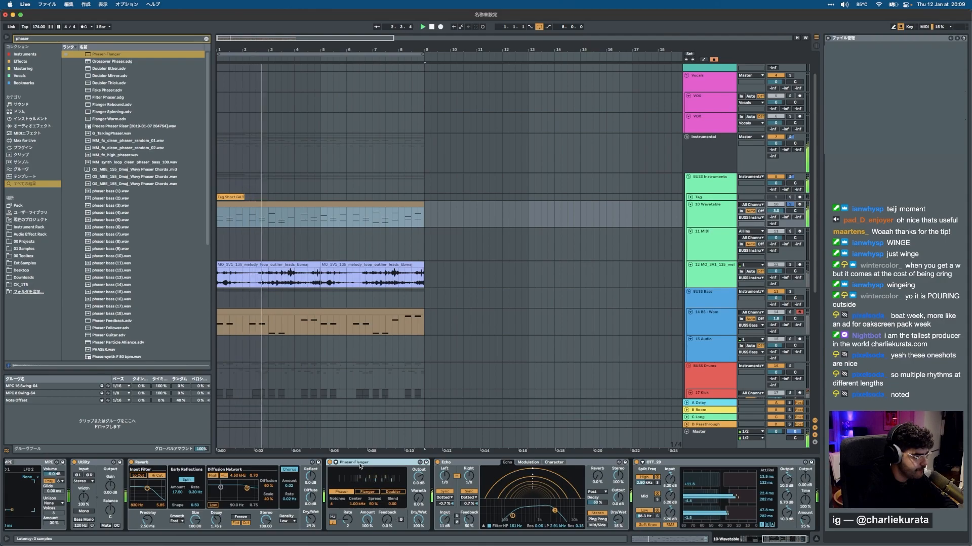
pyautogui.moveTo(610, 499); pyautogui.dragTo(611, 502)
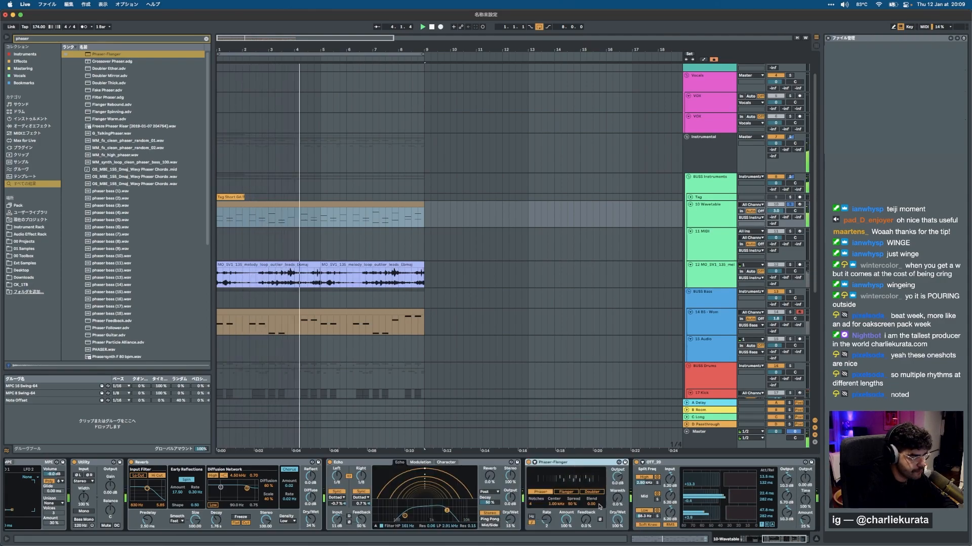
# Keep the Phaser-Flanger in Phaser mode after trying Flanger, and adjust its rate in Hz, amount and feedback.
pyautogui.click(617, 521)
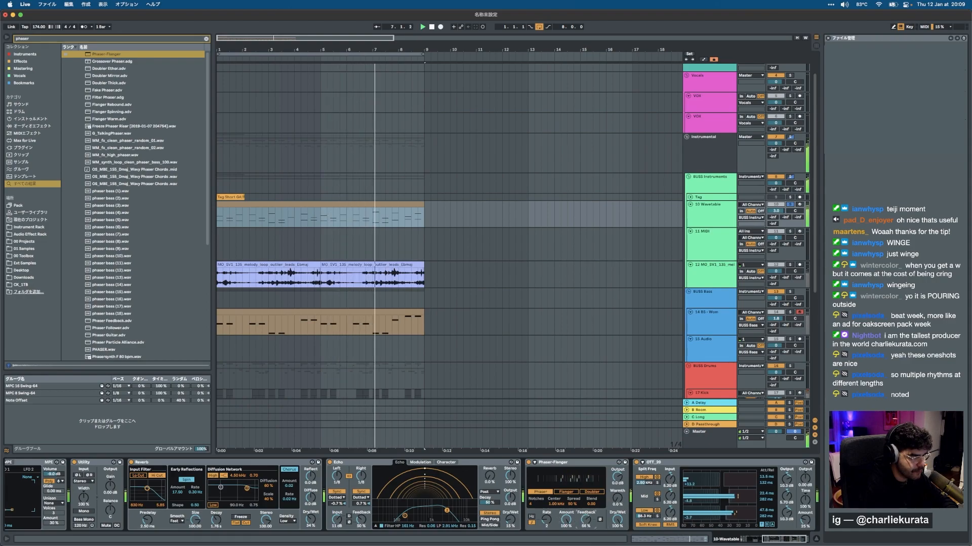
pyautogui.click(531, 517)
pyautogui.moveTo(545, 520); pyautogui.dragTo(545, 527)
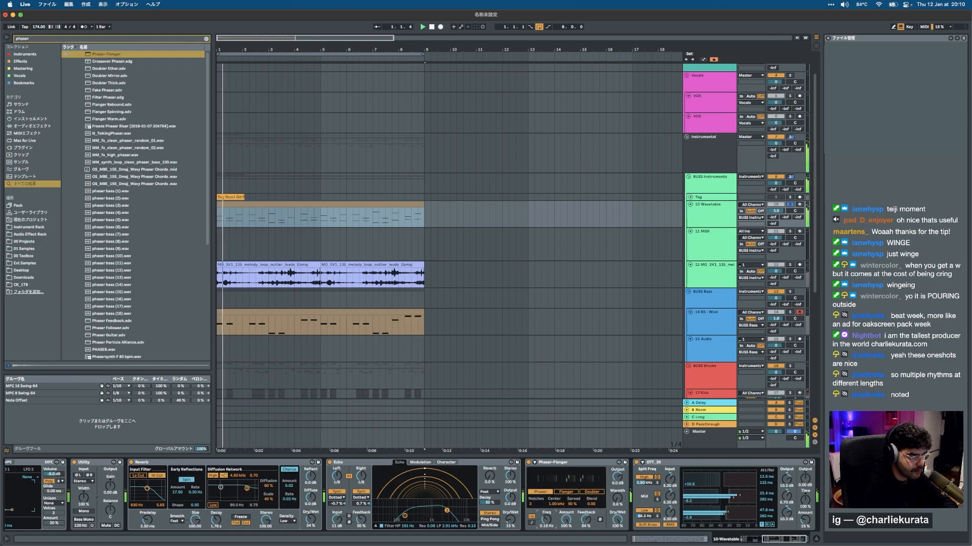
pyautogui.moveTo(563, 524); pyautogui.dragTo(563, 534)
pyautogui.click(567, 492)
pyautogui.click(540, 492)
pyautogui.moveTo(585, 520); pyautogui.dragTo(586, 518)
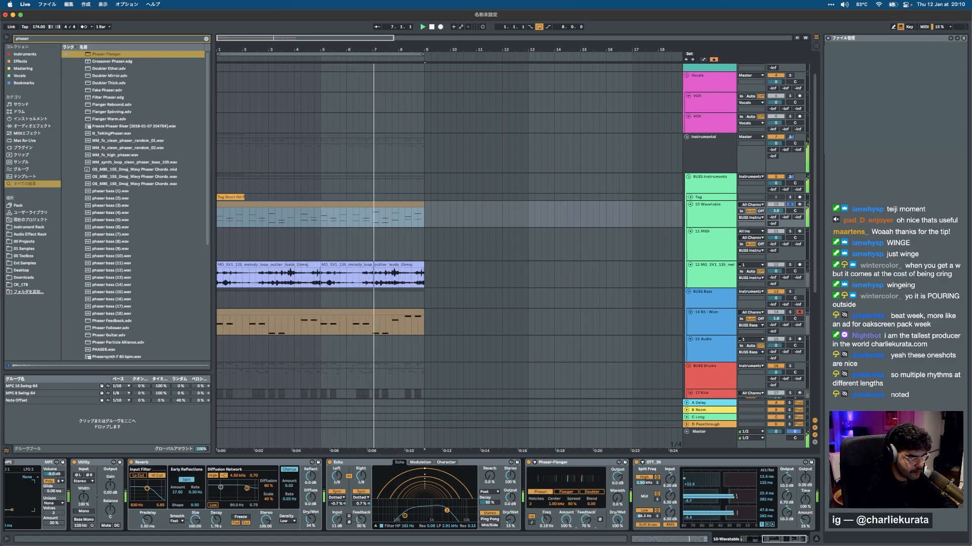
# Add EQ Eight at the end of the Wavetable track's device chain, adjust its low bands, and end the track's solo.
pyautogui.press('super+f')
pyautogui.write('eq')
pyautogui.press('Down')
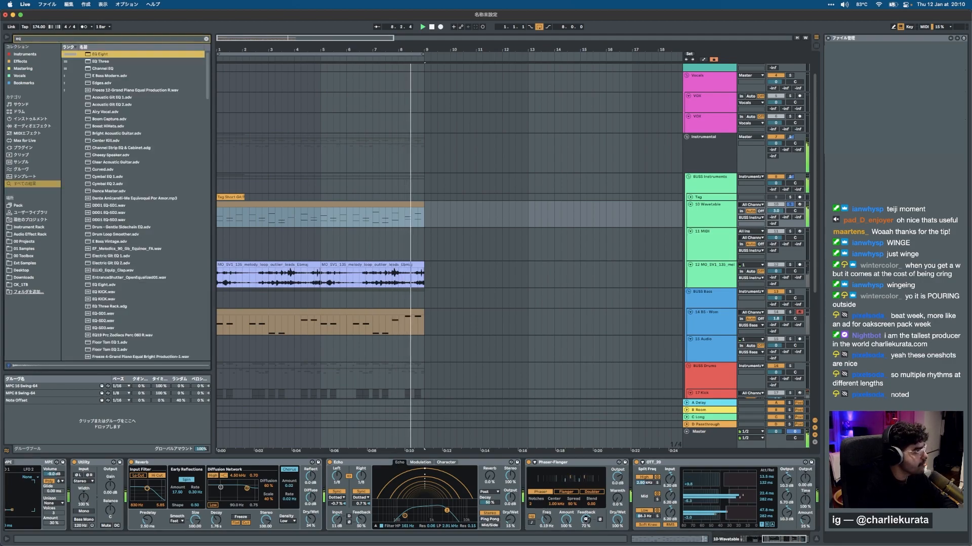
pyautogui.press('Return')
pyautogui.moveTo(736, 491); pyautogui.dragTo(694, 499)
pyautogui.click(658, 527)
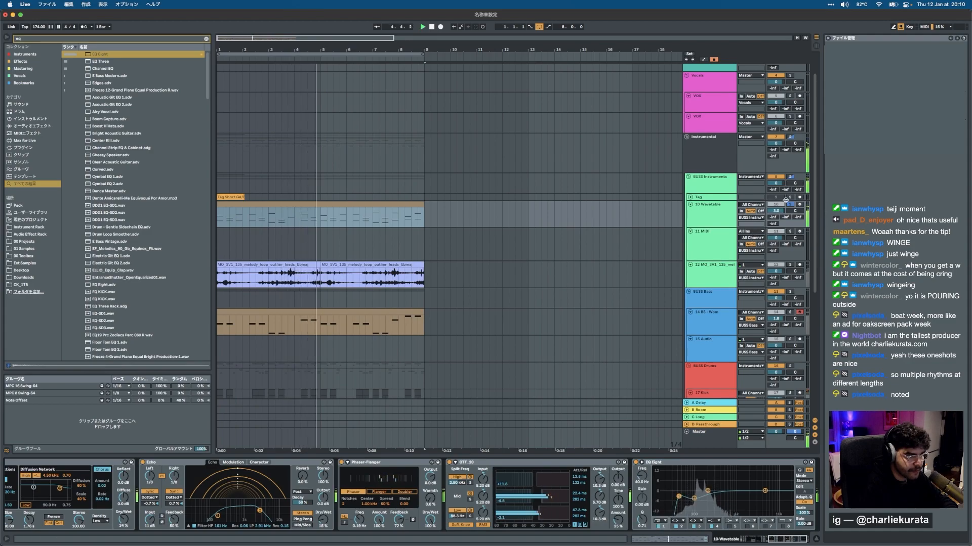
pyautogui.click(790, 204)
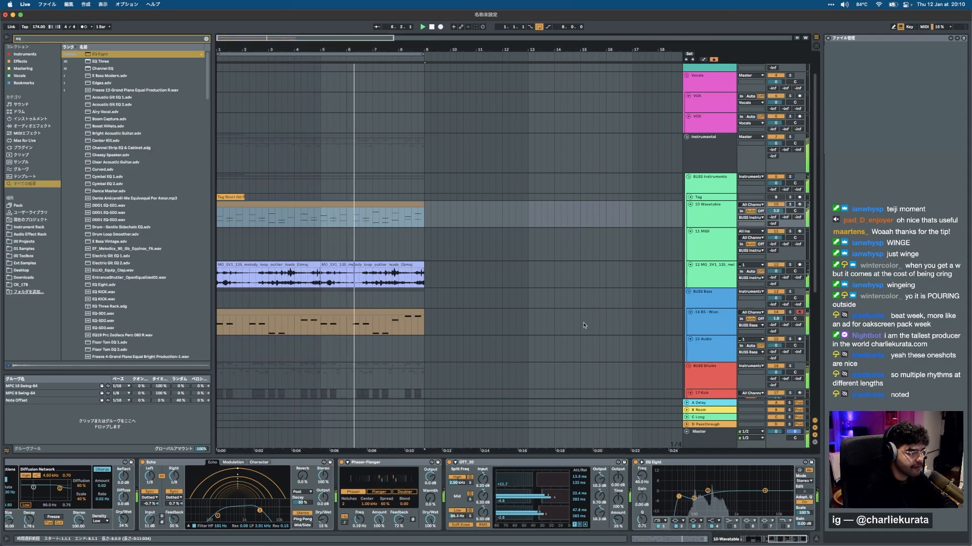
# Copy the Wavetable clip to the empty MIDI track below it and delete all notes in the copy.
pyautogui.click(709, 240)
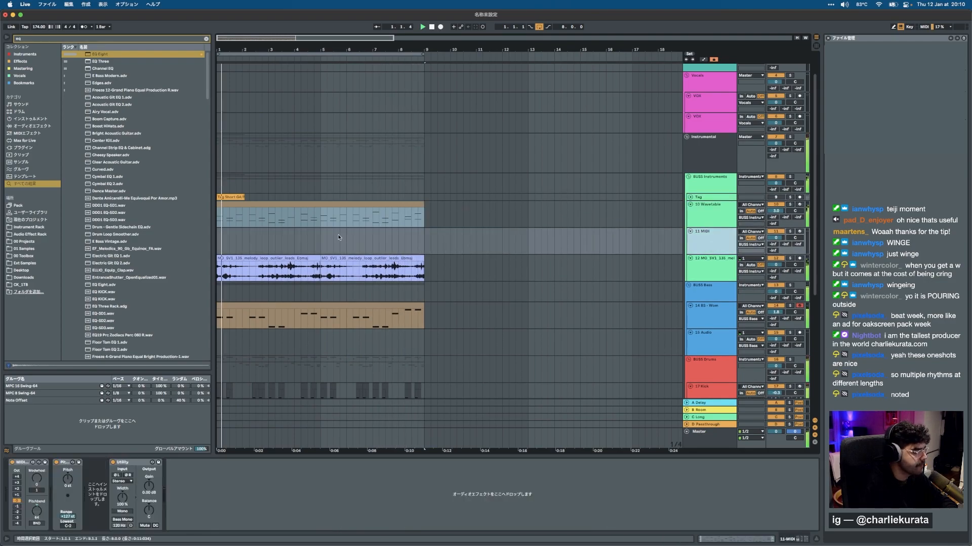
pyautogui.moveTo(343, 205); pyautogui.dragTo(343, 231)
pyautogui.doubleClick(343, 231)
pyautogui.press('space')
pyautogui.press('super+a')
pyautogui.press('Delete')
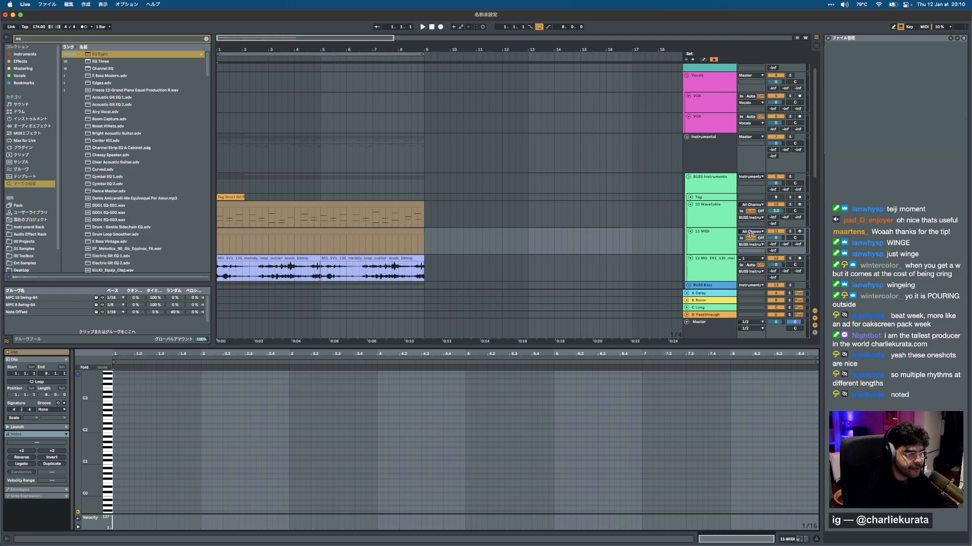
# Duplicate the Wavetable track with its devices and delete the empty clip on the MIDI track below the duplicate.
pyautogui.click(716, 209)
pyautogui.press('super+d')
pyautogui.click(378, 257)
pyautogui.press('Delete')
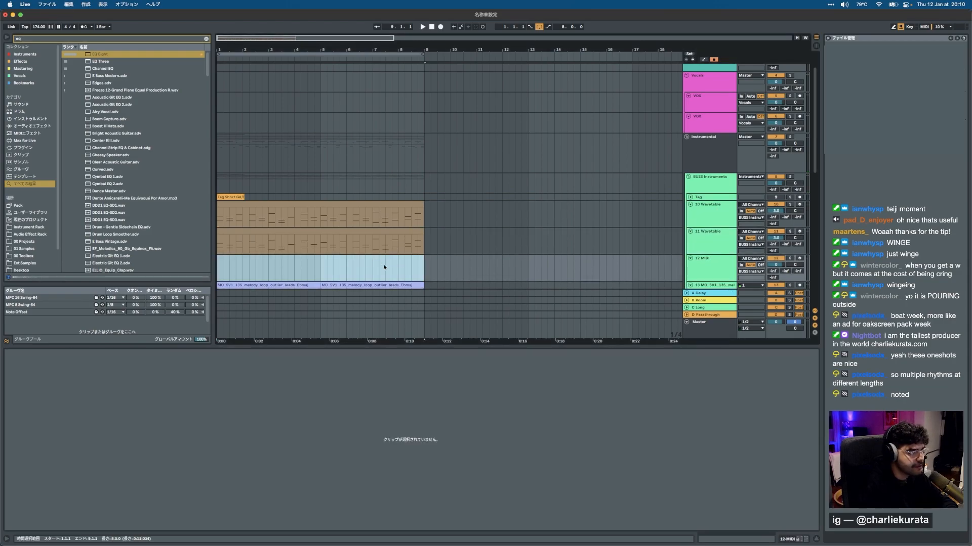
# Clear the duplicated Wavetable clip and enter a D#4 note at the start of bar 1 and an A#3 note at 1.2.3.
pyautogui.click(383, 234)
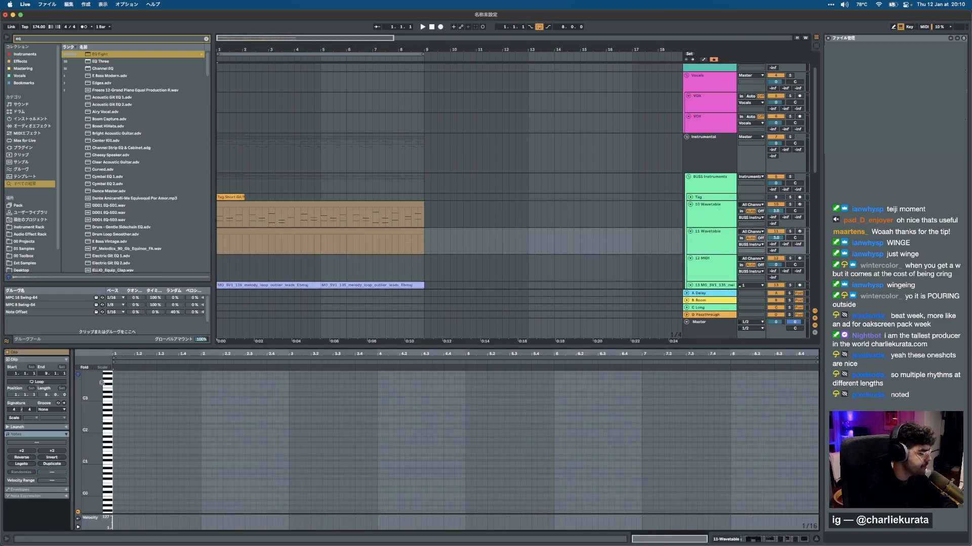
pyautogui.doubleClick(116, 394)
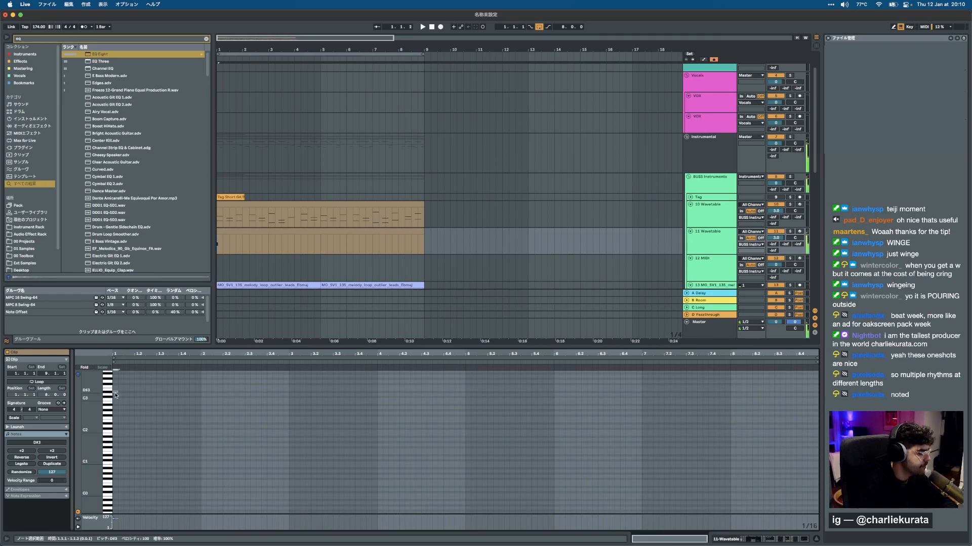
pyautogui.hotkey('shift', 'Up')
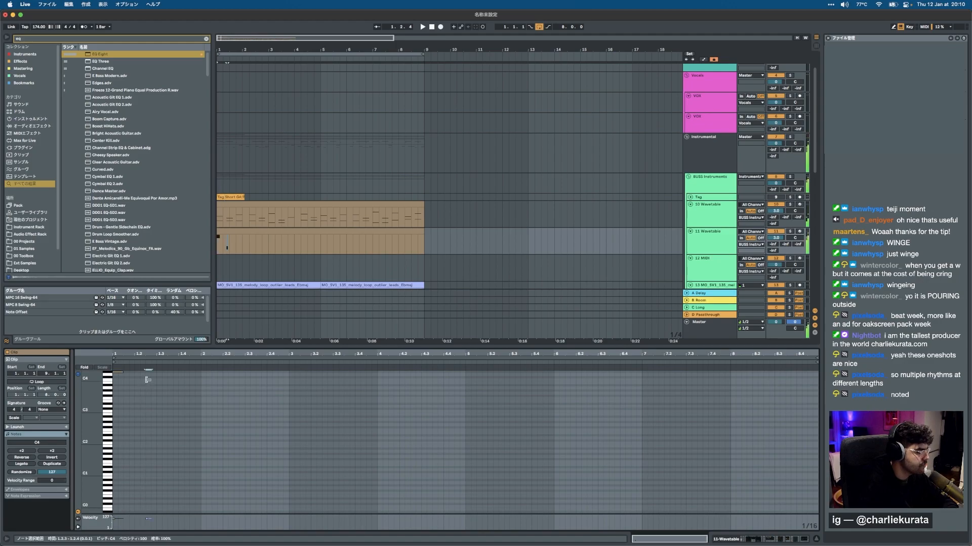
pyautogui.press('space')
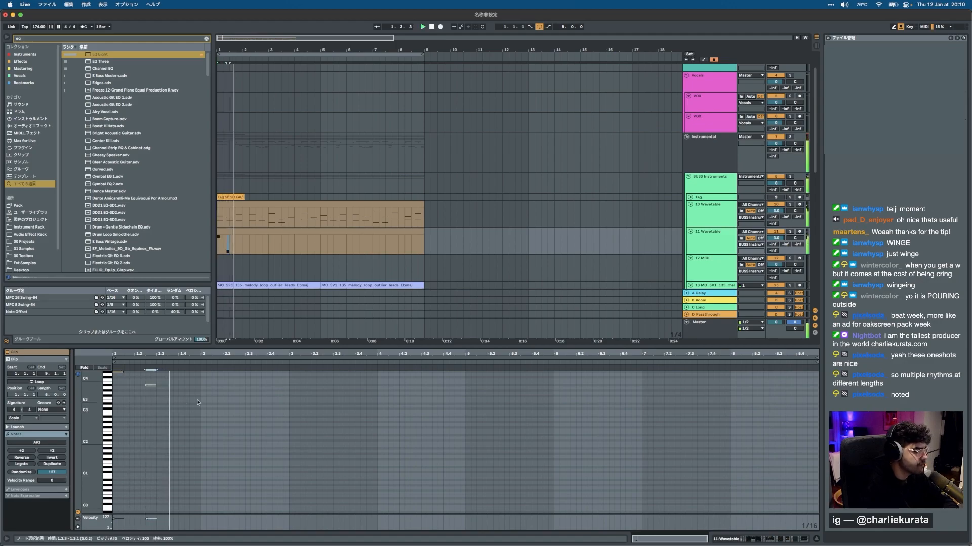
pyautogui.press('space')
# Repeat the one-bar D#4 and A#3 pattern in every bar through bar 8 of the clip.
pyautogui.moveTo(202, 424); pyautogui.dragTo(43, 325)
pyautogui.press('space')
pyautogui.press('super+d')
pyautogui.press('super+d')
pyautogui.press('super+d')
pyautogui.press('super+d')
pyautogui.press('super+d')
pyautogui.press('super+d')
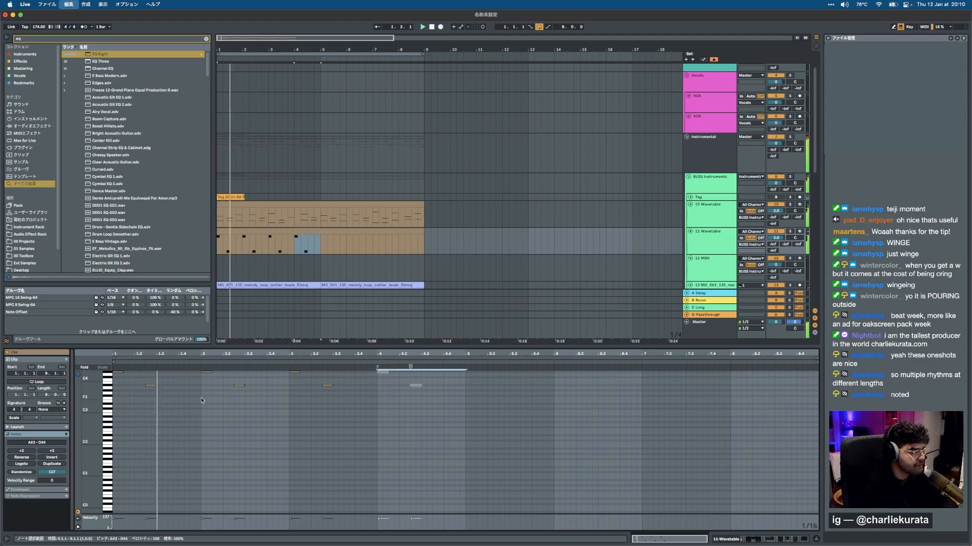
pyautogui.press('super+d')
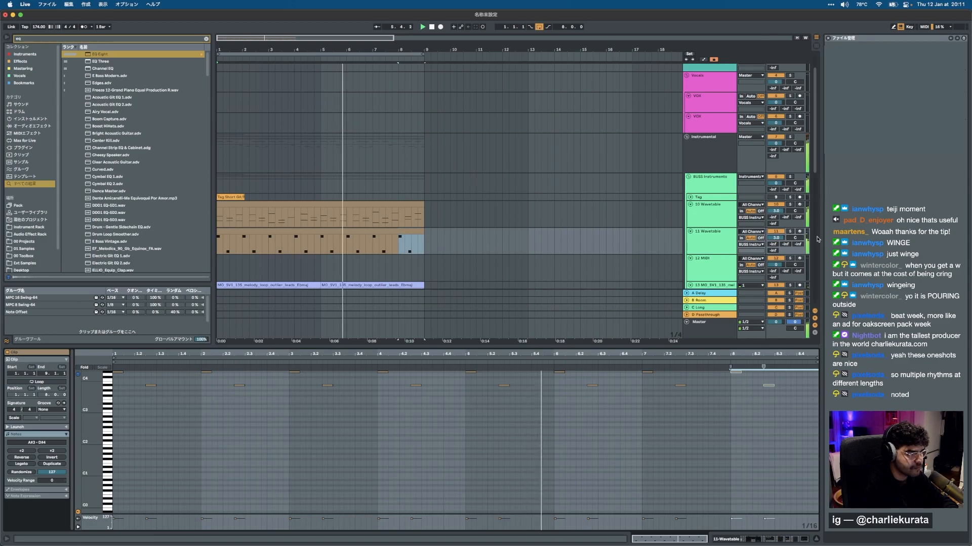
# Remove the Phaser-Flanger from the duplicated Wavetable track's device chain.
pyautogui.click(745, 539)
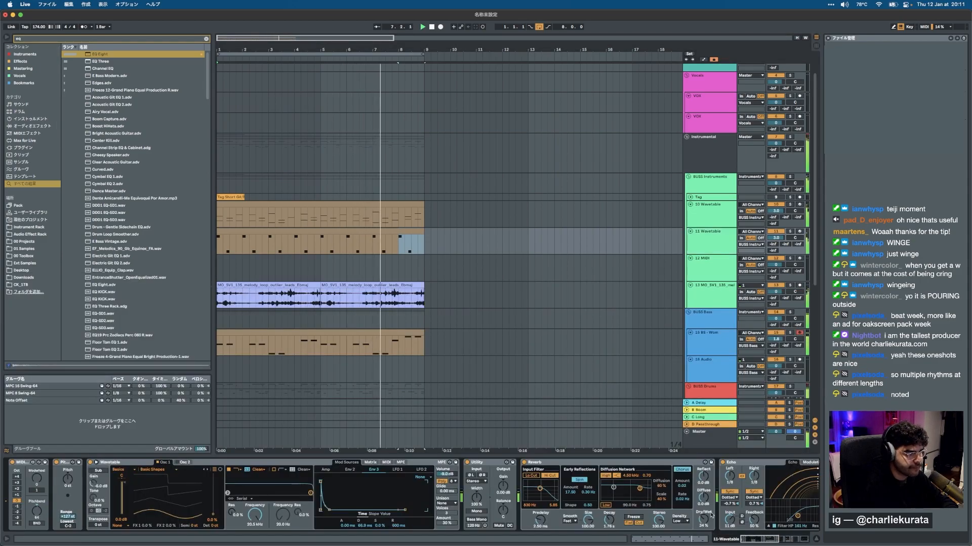
pyautogui.hscroll(5, 689, 475)
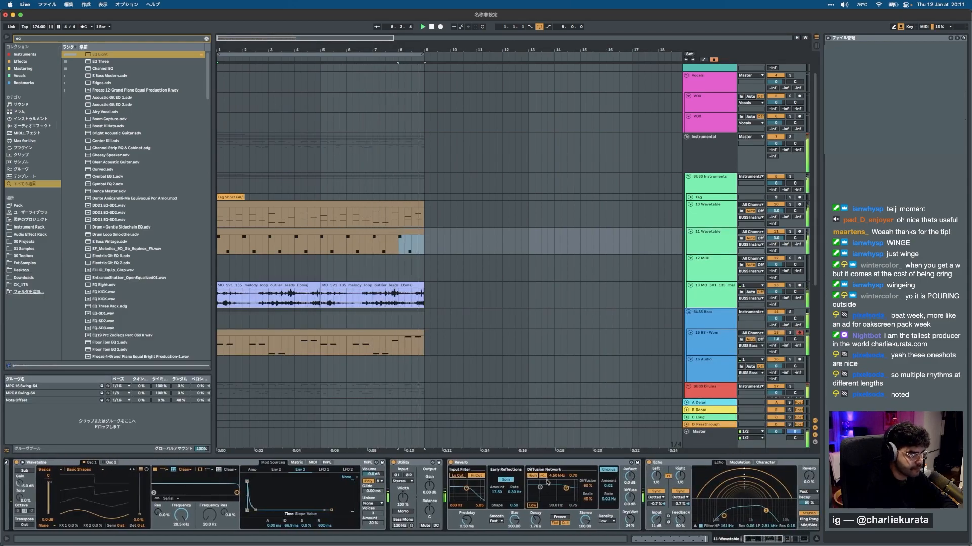
pyautogui.moveTo(537, 476); pyautogui.dragTo(536, 484)
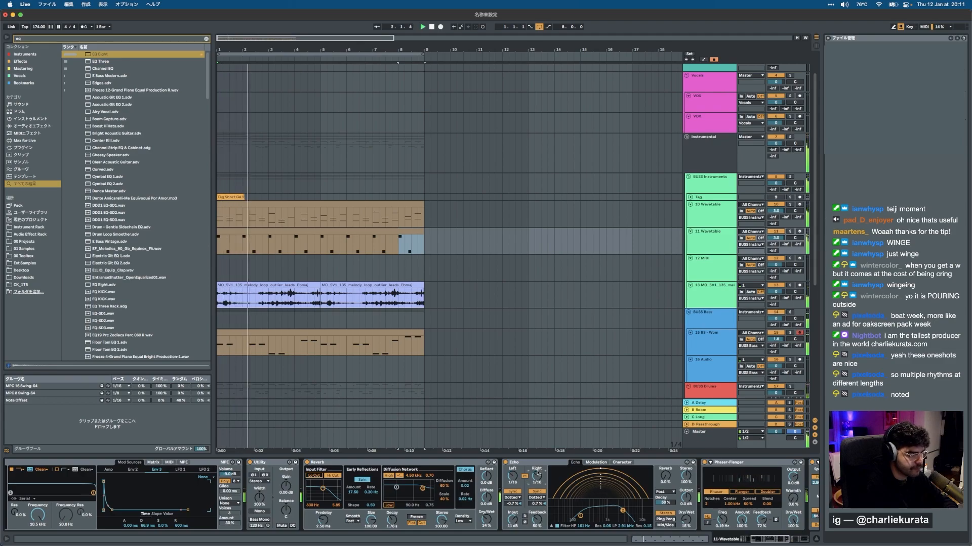
pyautogui.click(727, 466)
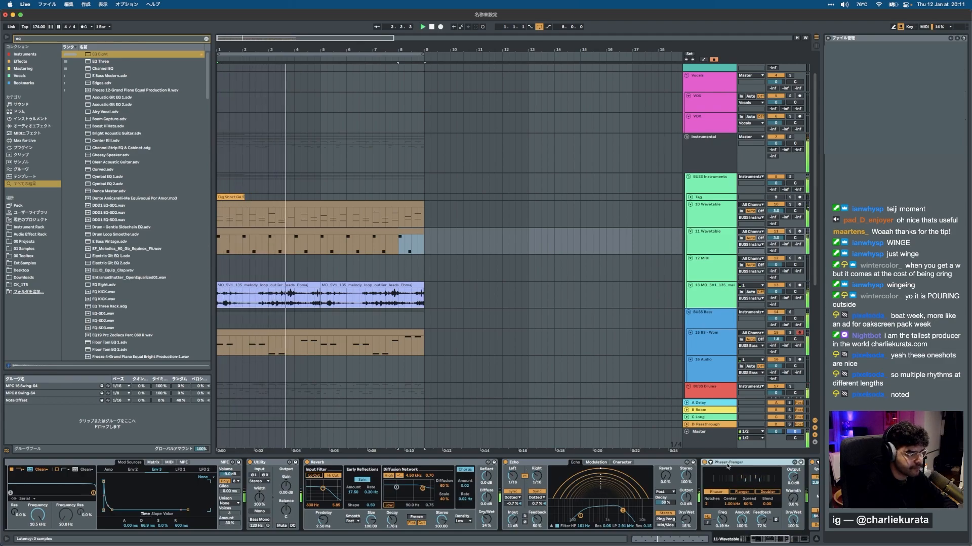
pyautogui.press('Delete')
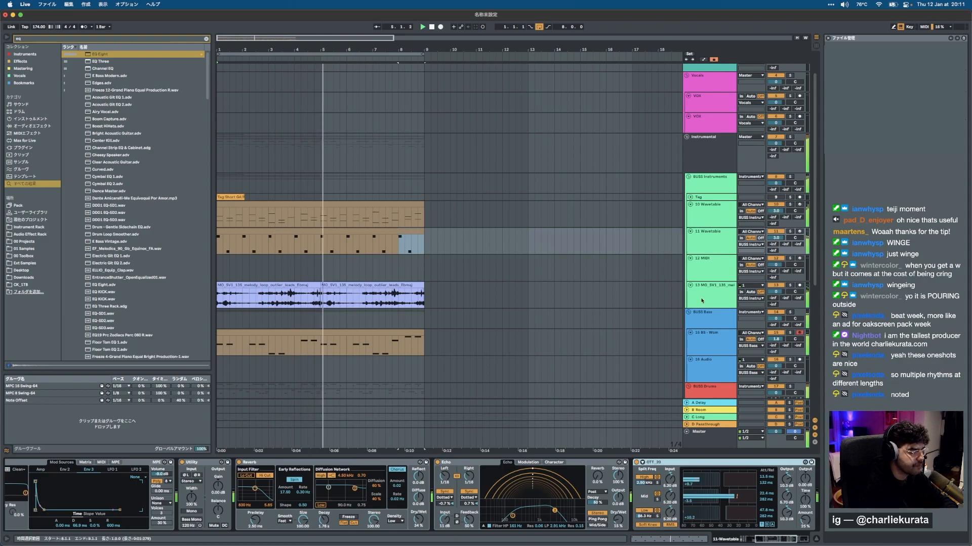
# Set the duplicated Wavetable track's volume to about -2.0 dB and raise its Reverb's Dry/Wet and Decay.
pyautogui.moveTo(776, 239); pyautogui.dragTo(776, 246)
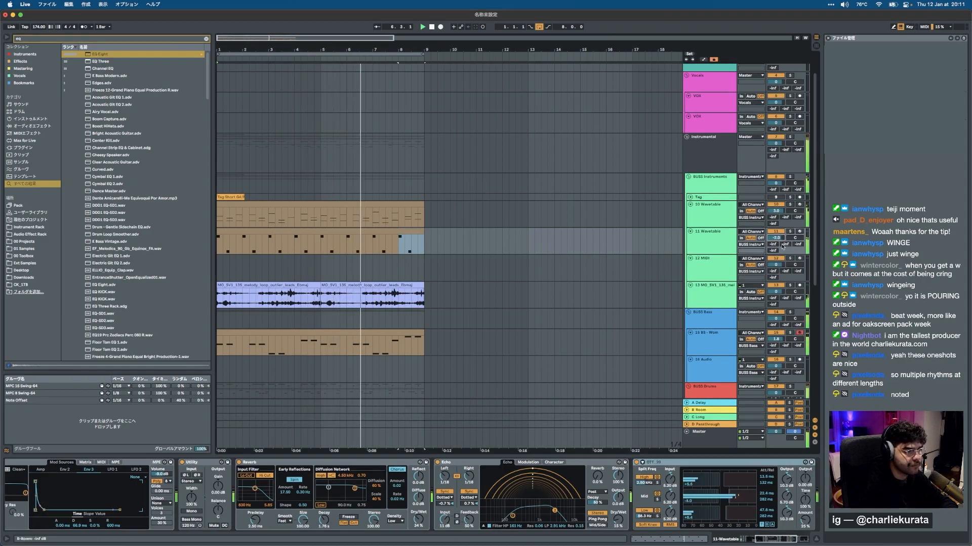
pyautogui.moveTo(418, 520); pyautogui.dragTo(418, 498)
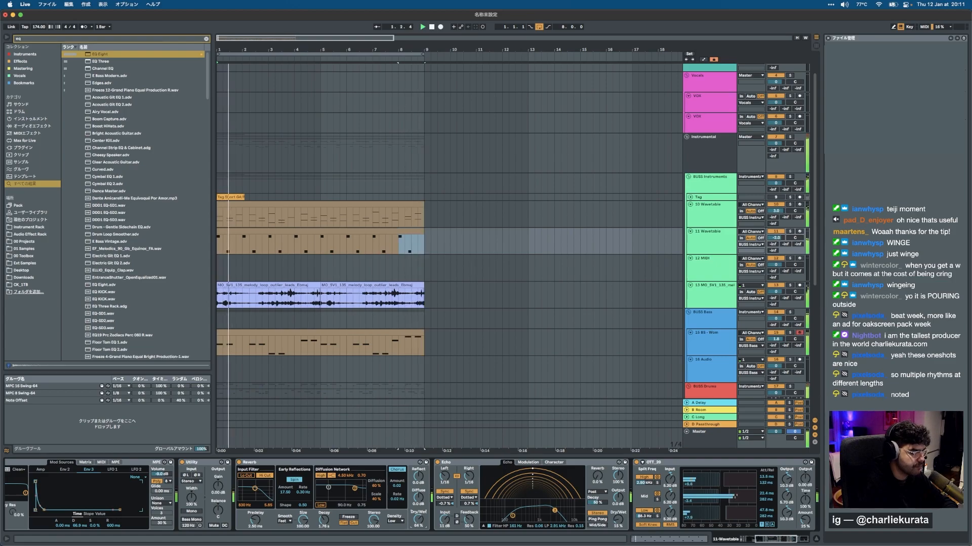
pyautogui.moveTo(324, 521); pyautogui.dragTo(323, 508)
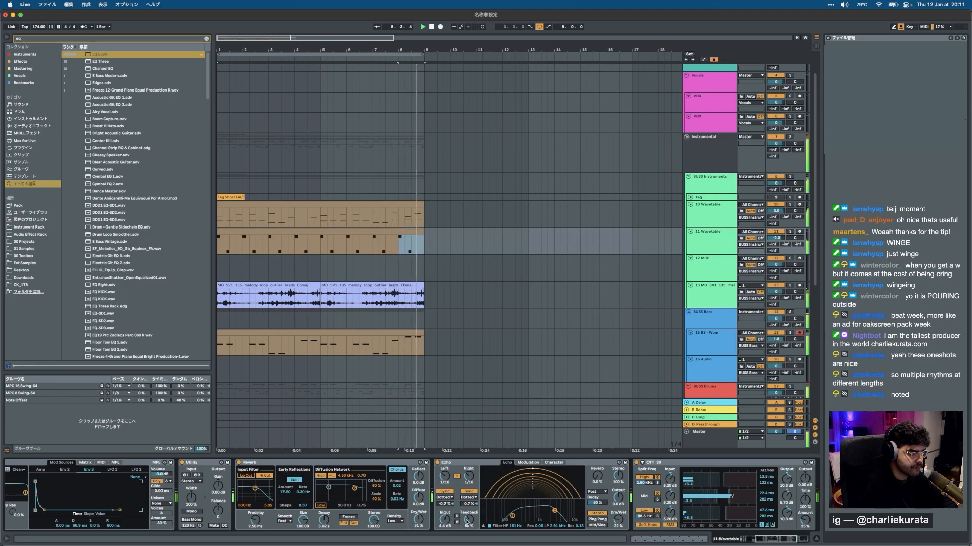
# Set the second Wavetable track's Echo to the 16th sync mode, adjust its delay time, and end the track's solo.
pyautogui.click(470, 498)
pyautogui.click(467, 504)
pyautogui.click(469, 497)
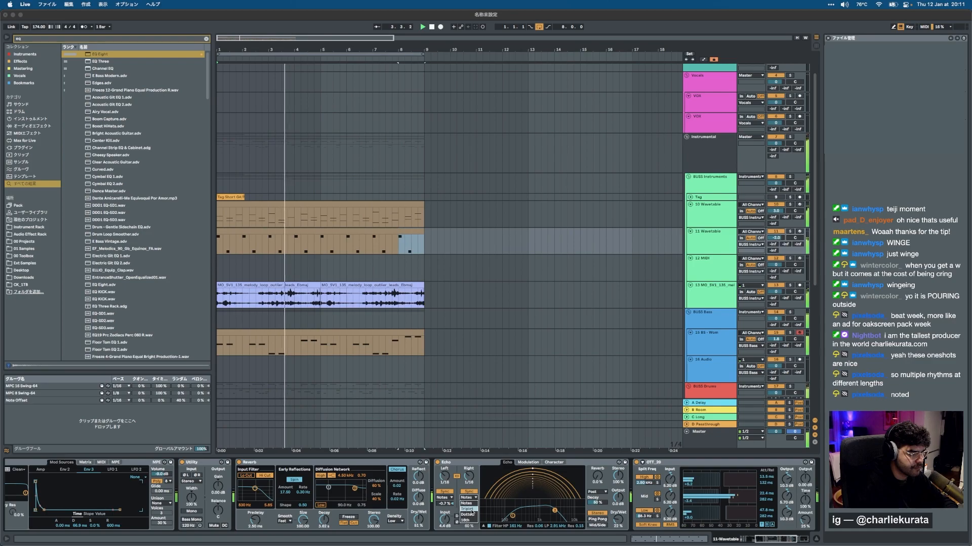
pyautogui.click(471, 520)
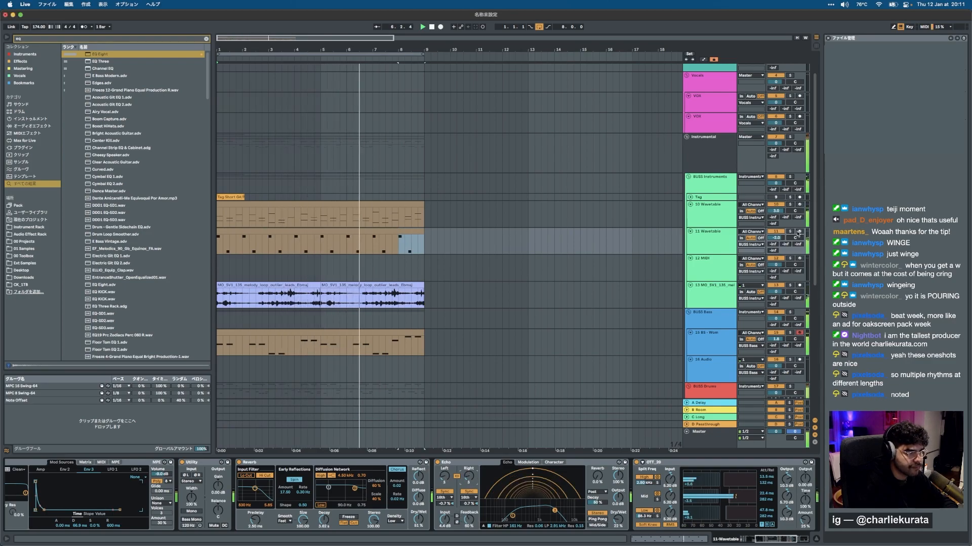
pyautogui.moveTo(468, 481); pyautogui.dragTo(468, 479)
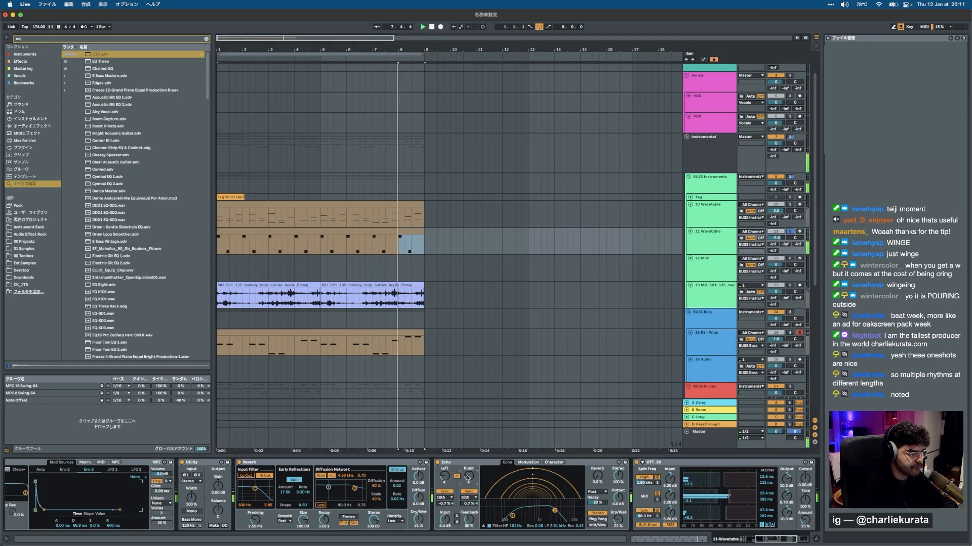
pyautogui.click(791, 231)
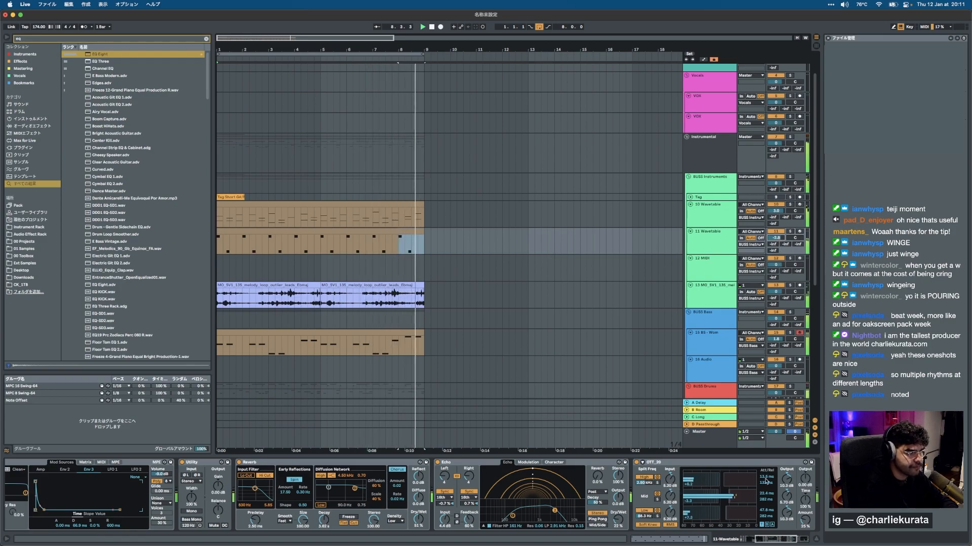
# Raise the OTT's Amount and lower its high band's output on the second Wavetable track.
pyautogui.moveTo(804, 520); pyautogui.dragTo(804, 488)
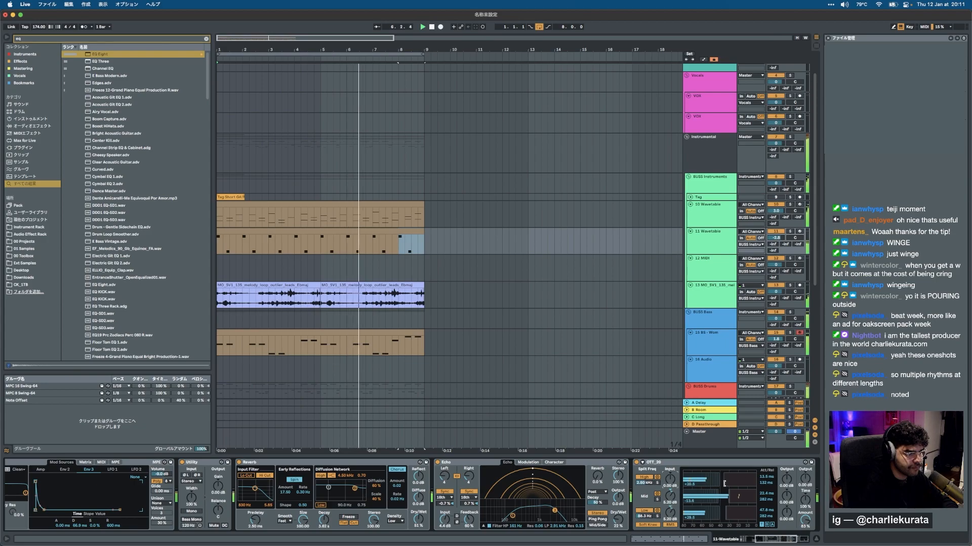
pyautogui.moveTo(785, 479); pyautogui.dragTo(785, 493)
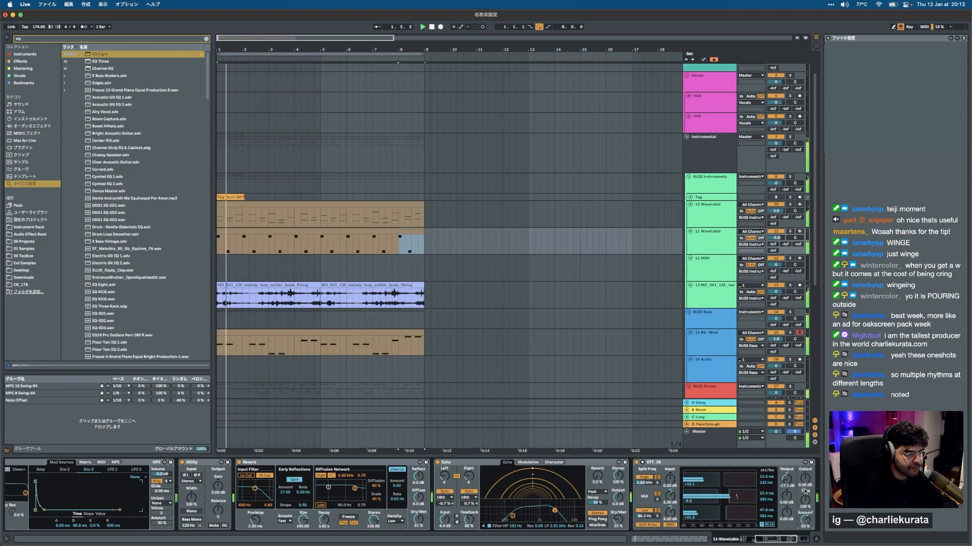
pyautogui.hscroll(-10, 805, 481)
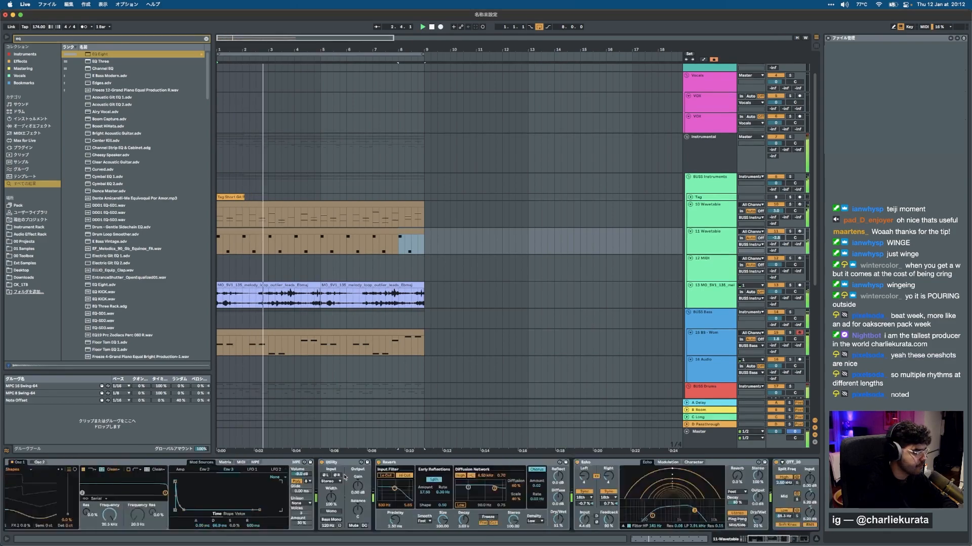
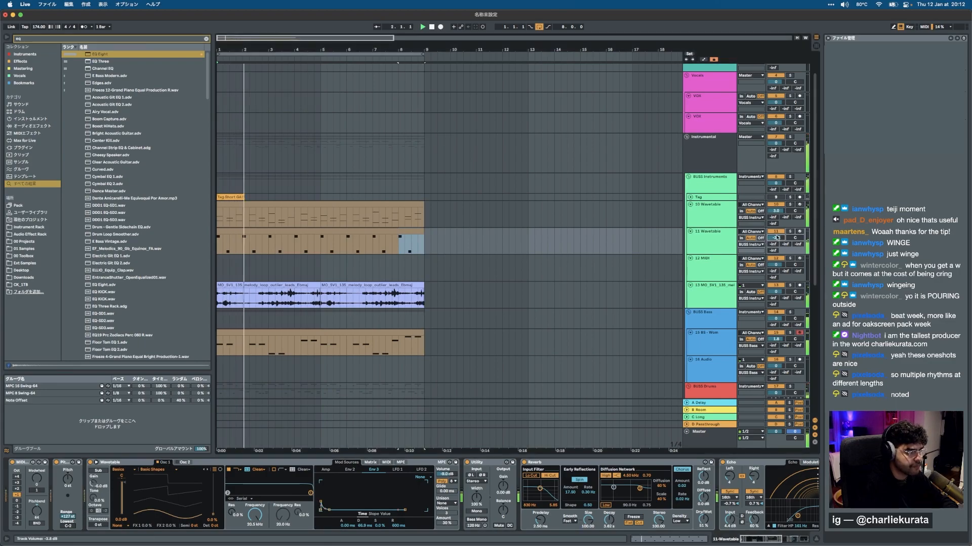
# Play the loop with the second Wavetable track selected to judge its sound against the bass.
pyautogui.click(423, 331)
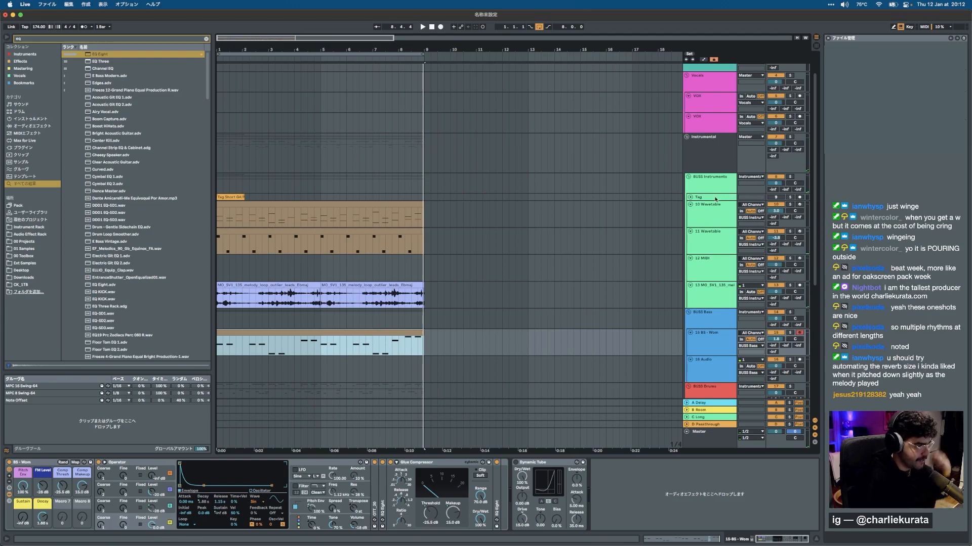
pyautogui.click(731, 243)
pyautogui.hscroll(5, 681, 495)
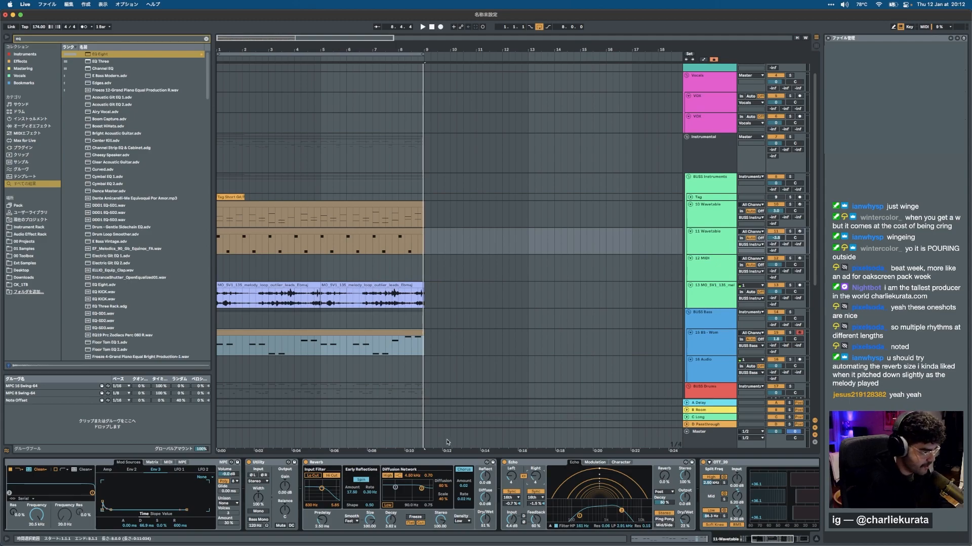
pyautogui.press('space')
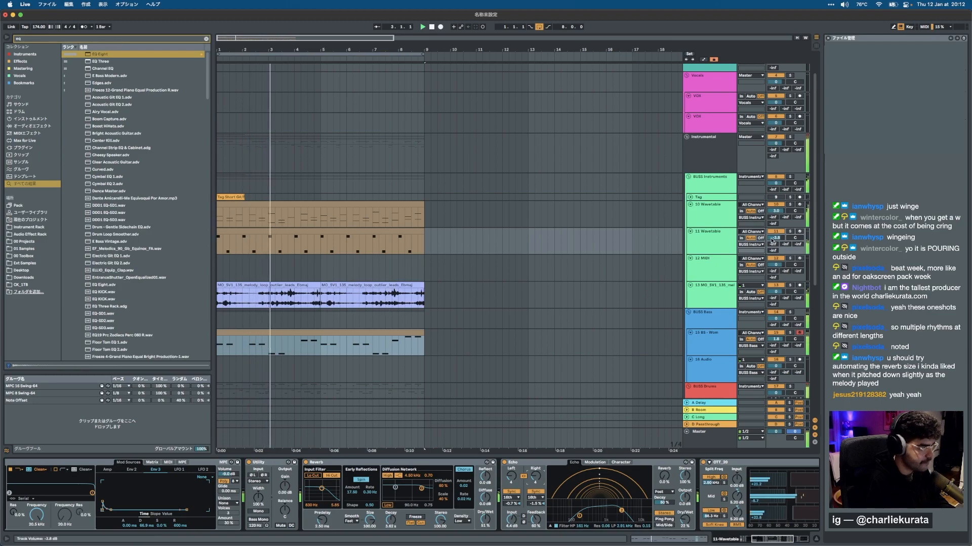
# Vary the second Wavetable clip with a G4 at 2.3.3, a D4 at the start of bar 4 and an A#4 at 4.4.1.
pyautogui.click(727, 243)
pyautogui.click(283, 230)
pyautogui.scroll(3, 274, 407)
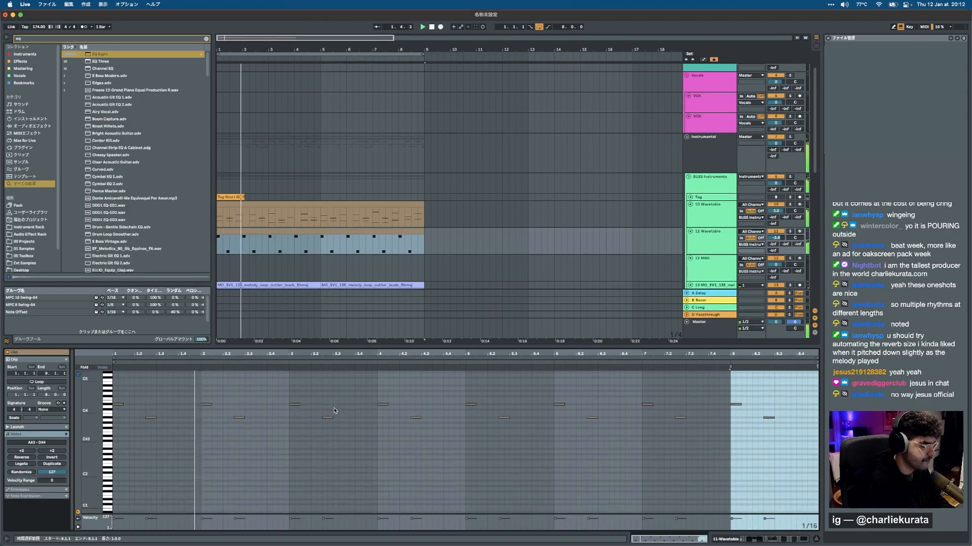
pyautogui.doubleClick(259, 393)
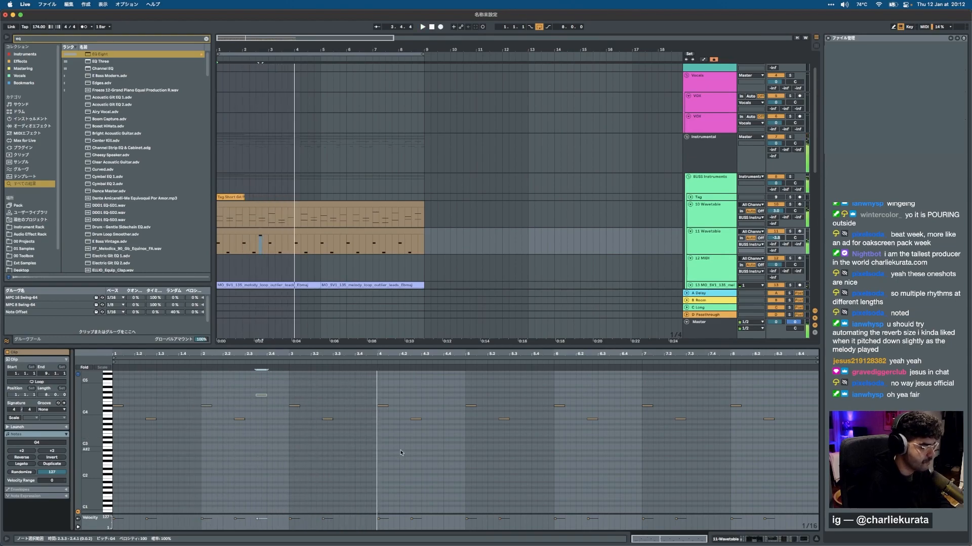
pyautogui.doubleClick(416, 419)
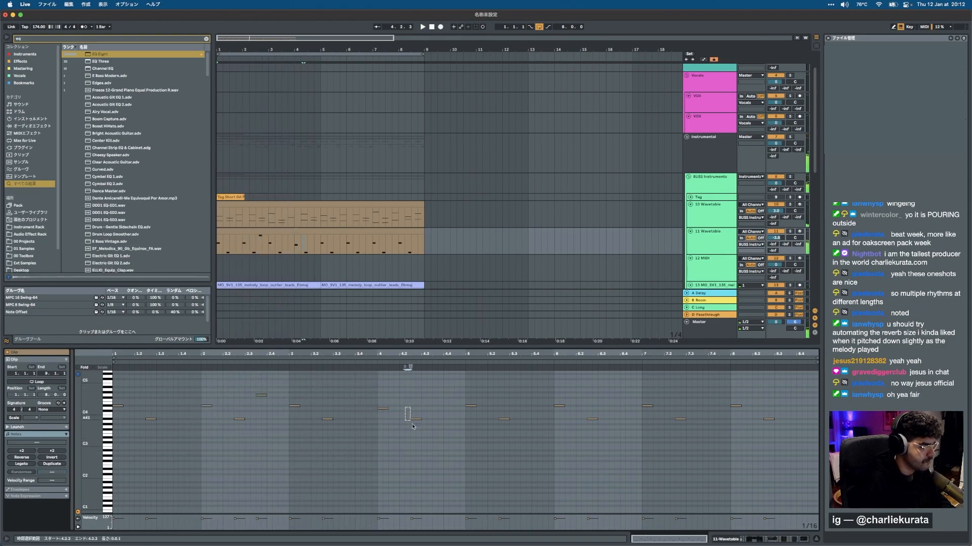
pyautogui.doubleClick(444, 384)
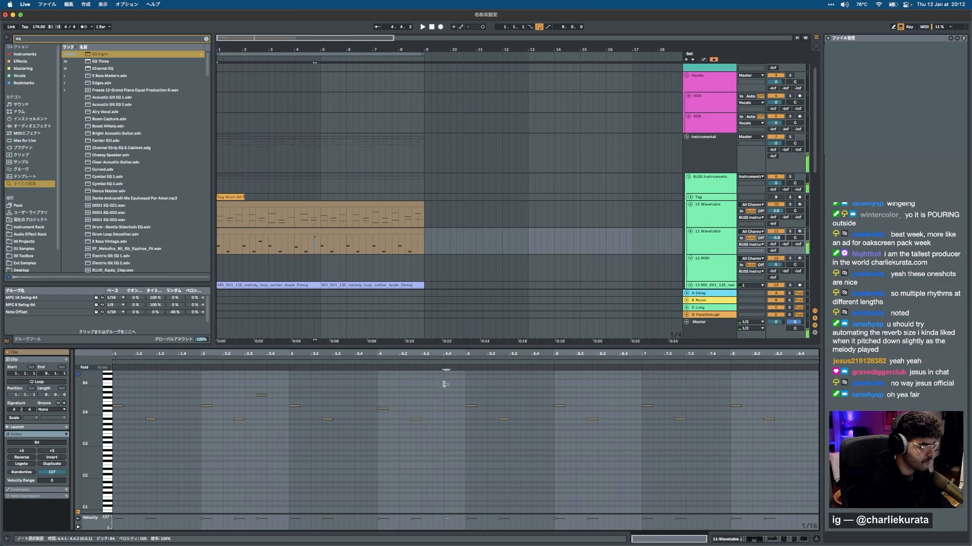
# Duplicate the edited bars 1–4 of the second Wavetable clip over bars 5–8 and return to the full arrangement.
pyautogui.moveTo(321, 244); pyautogui.dragTo(217, 243)
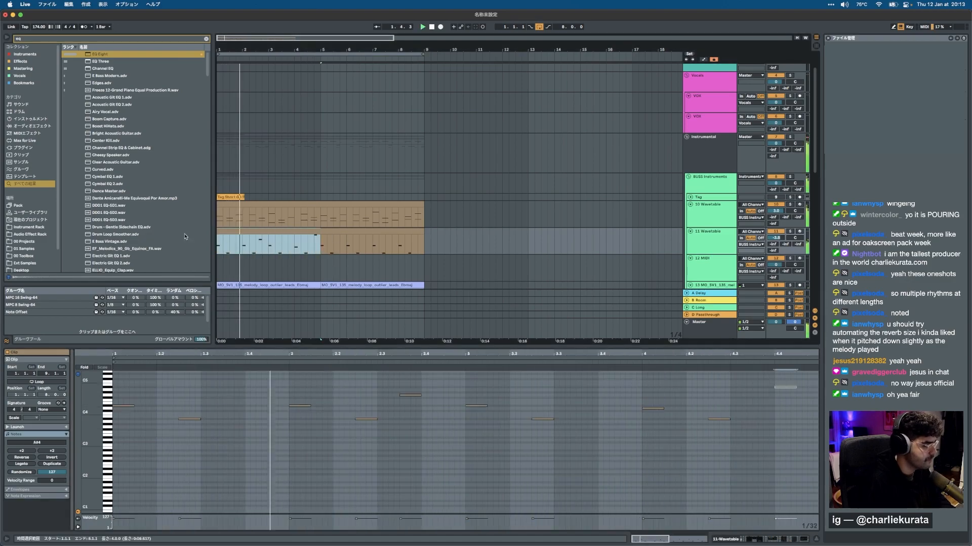
pyautogui.press('super+d')
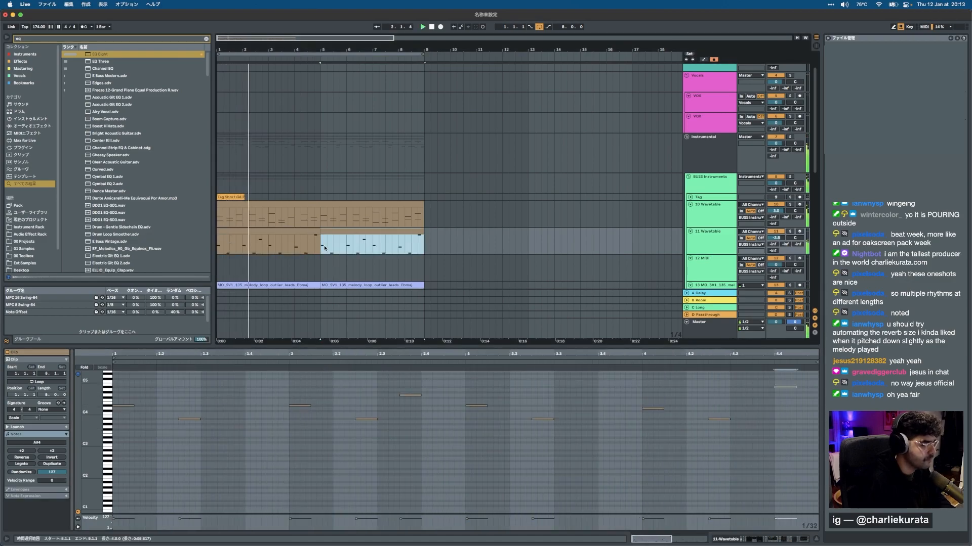
pyautogui.keyDown('shift'); pyautogui.click(294, 233); pyautogui.keyUp('shift')
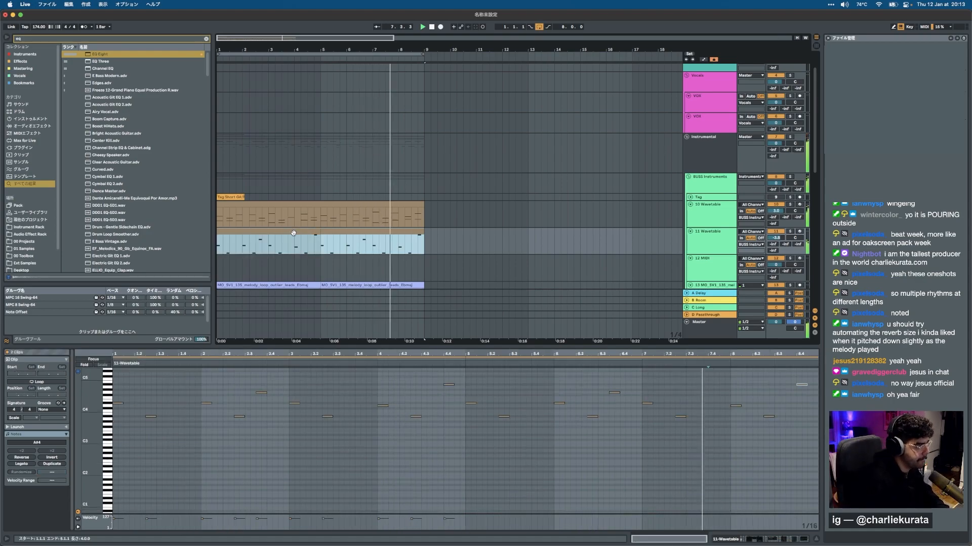
pyautogui.hotkey('alt', 'shift', 'f')
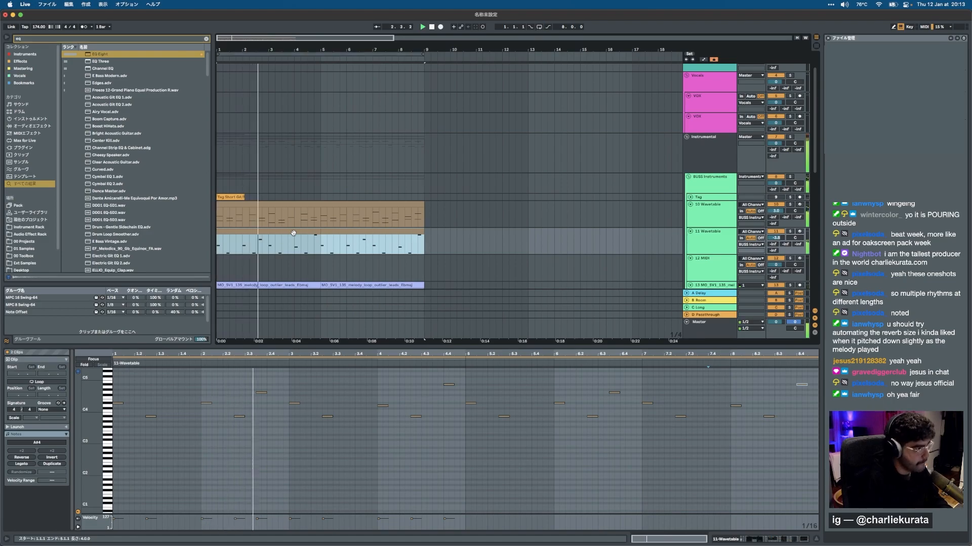
pyautogui.hotkey('shift', 'Tab')
pyautogui.press('-')
# Open the 11_SpringGreen folder inside Lucid Green's Colour Palette_FINAL sample collection.
pyautogui.click(713, 270)
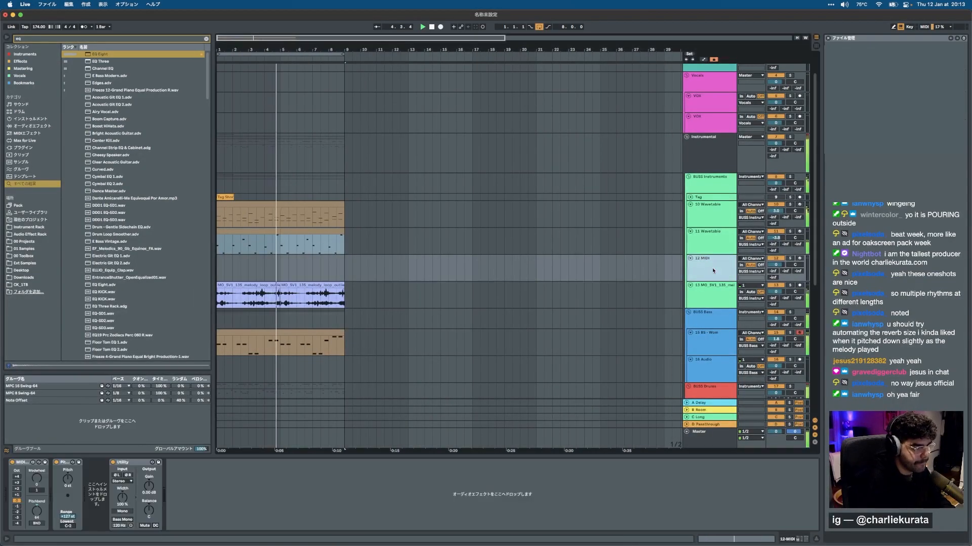
pyautogui.click(23, 243)
pyautogui.click(205, 38)
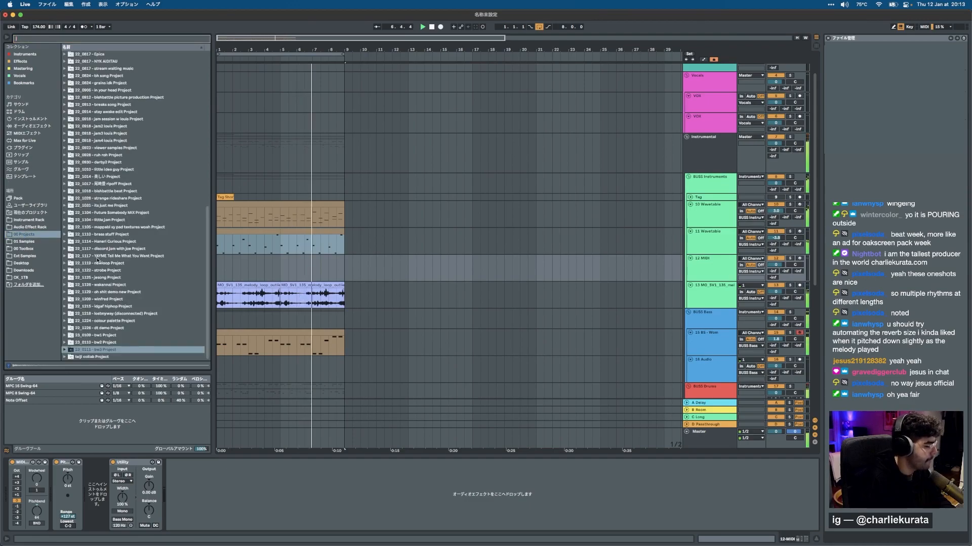
pyautogui.click(40, 246)
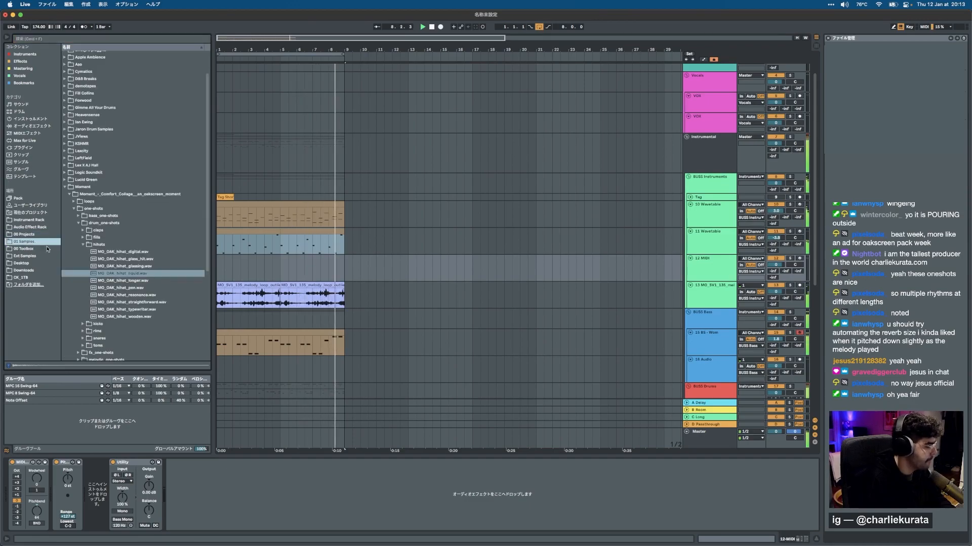
pyautogui.click(65, 180)
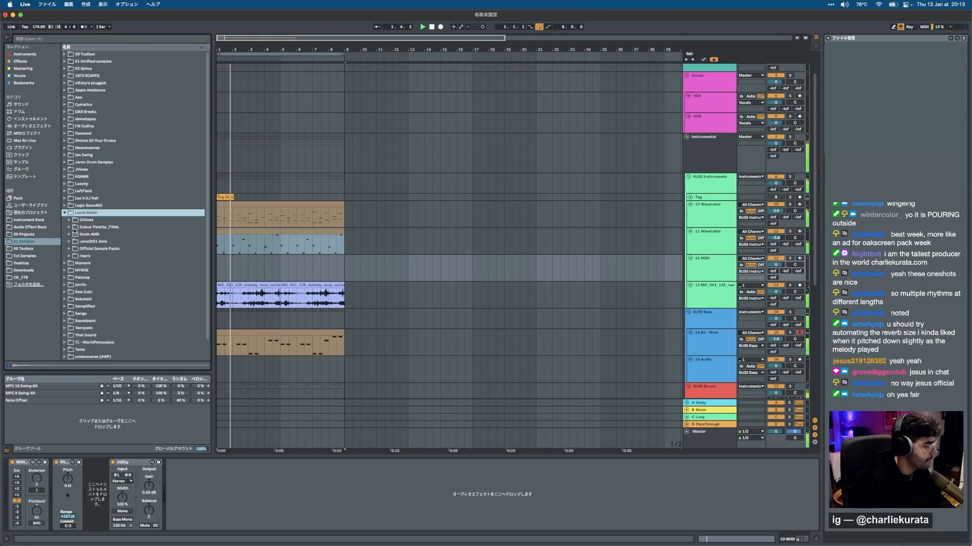
pyautogui.click(70, 228)
pyautogui.scroll(-3, 101, 253)
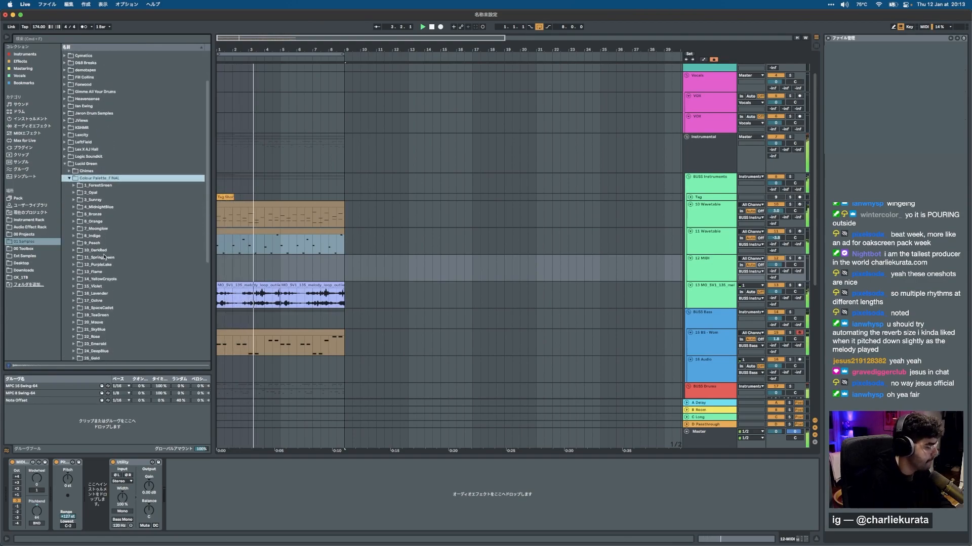
pyautogui.click(107, 258)
pyautogui.click(107, 257)
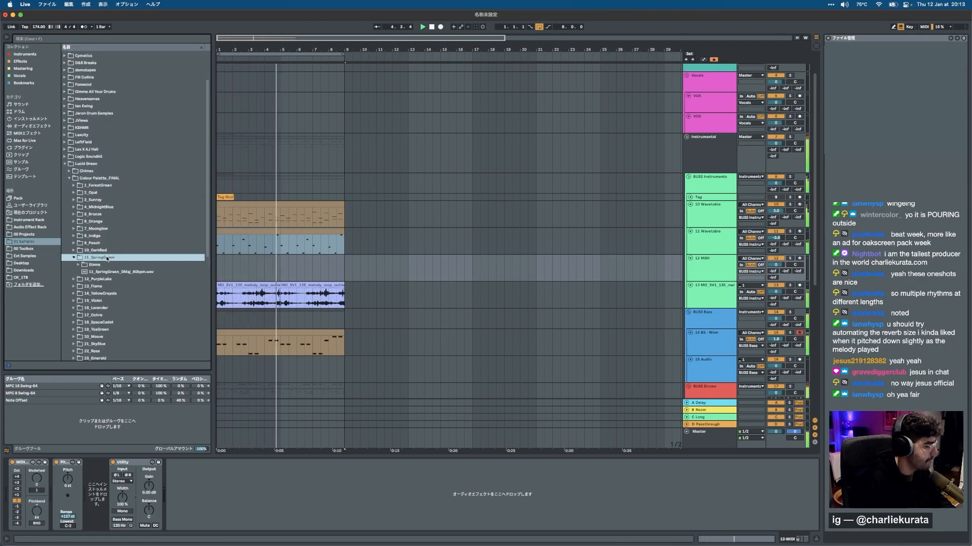
# Audition the SpringGreen stems, place the ambience stem at bar 1 on the track above Vocals, and turn off its warping.
pyautogui.press('Down')
pyautogui.press('Up')
pyautogui.press('Right')
pyautogui.press('Down')
pyautogui.press('Down')
pyautogui.press('Down')
pyautogui.press('Up')
pyautogui.moveTo(126, 285); pyautogui.dragTo(220, 97)
pyautogui.doubleClick(226, 81)
pyautogui.click(15, 440)
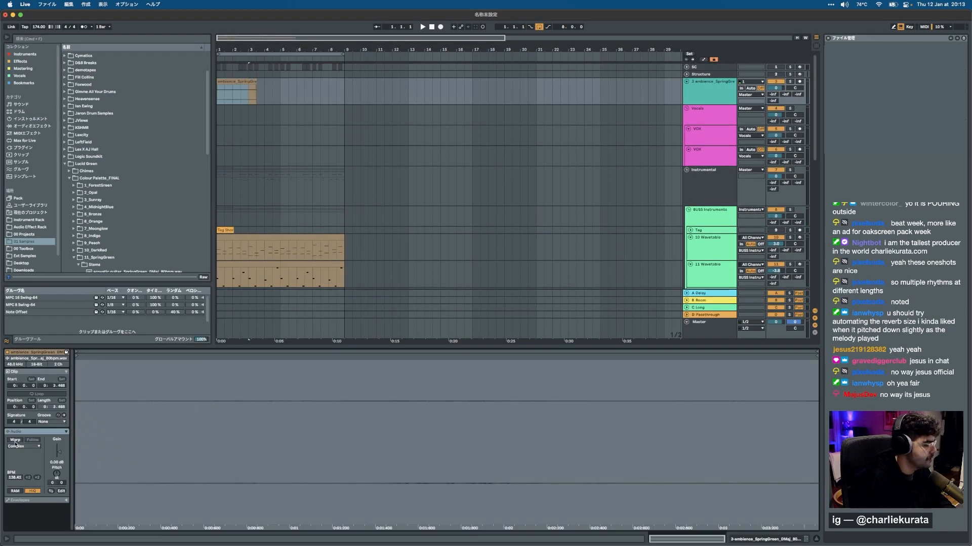
# Duplicate the ambience clip three times in a row so it covers the whole eight-bar loop.
pyautogui.press('space')
pyautogui.press('super+d')
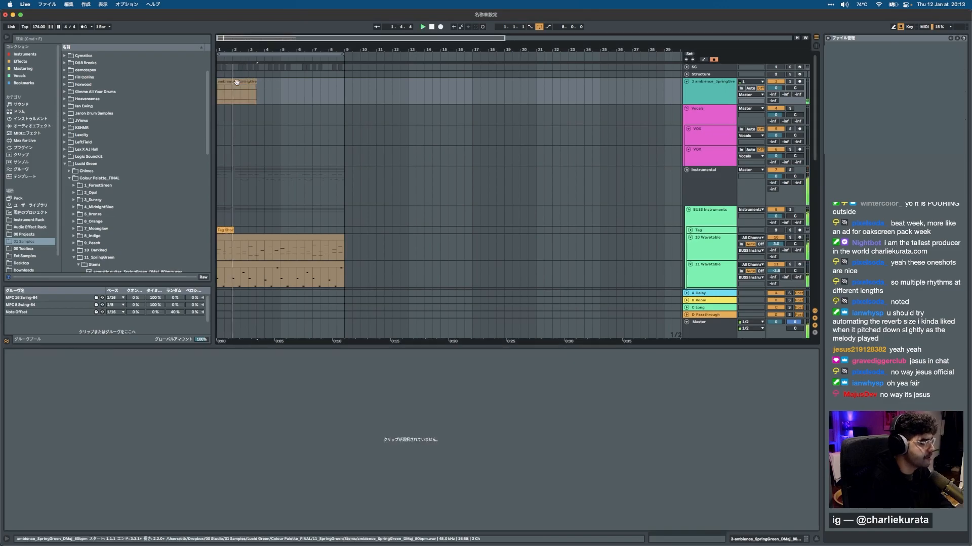
pyautogui.press('super+d')
pyautogui.press('super+d')
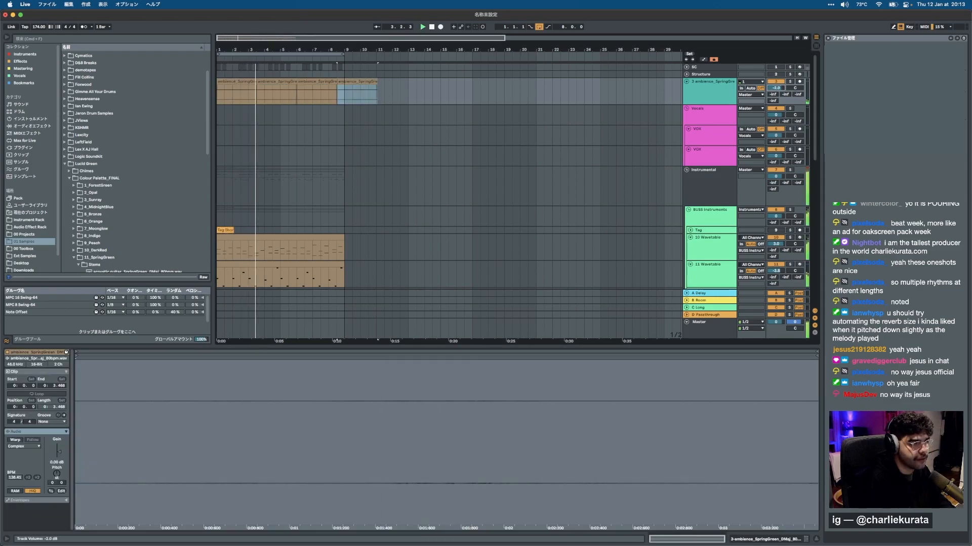
pyautogui.press('super+alt+l')
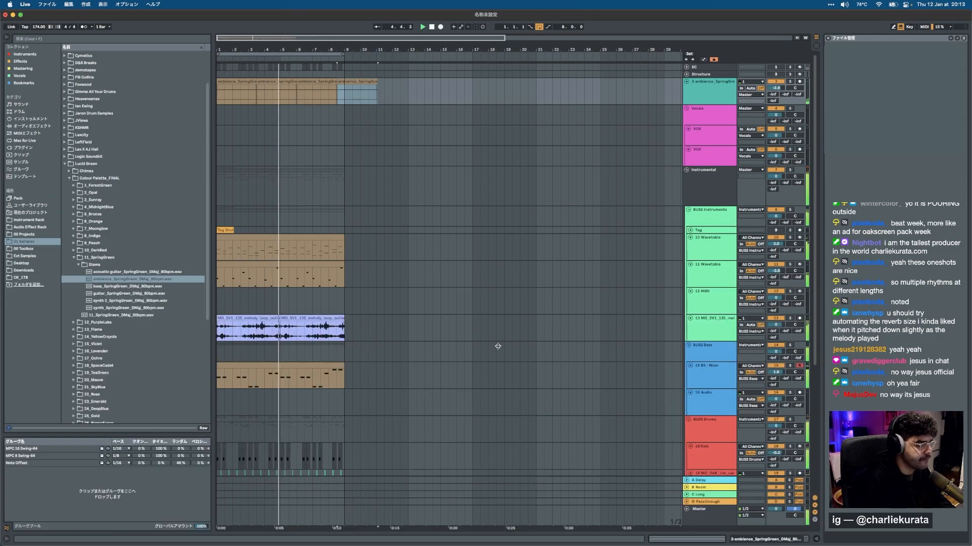
# Try transposing both melody loop clips downward together, including a shift of -7 semitones.
pyautogui.doubleClick(229, 320)
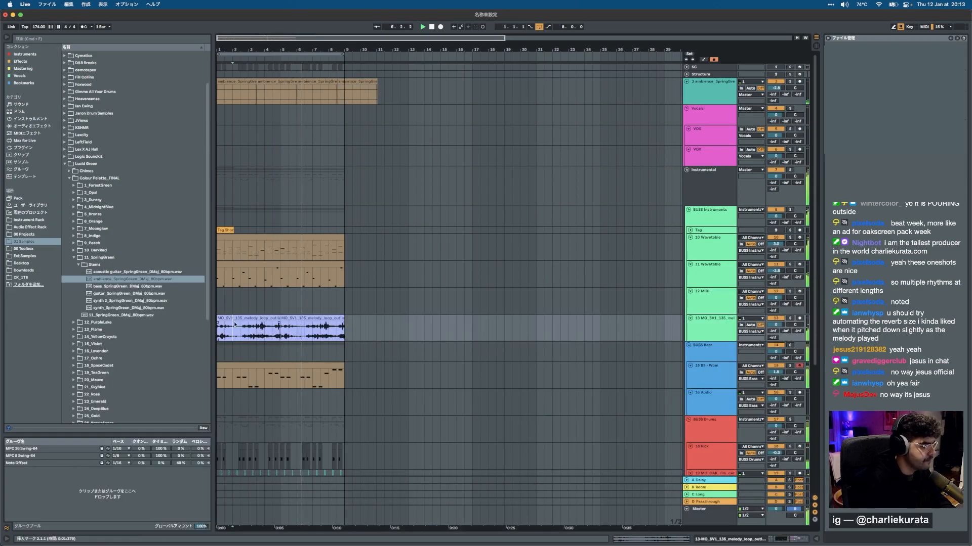
pyautogui.click(325, 266)
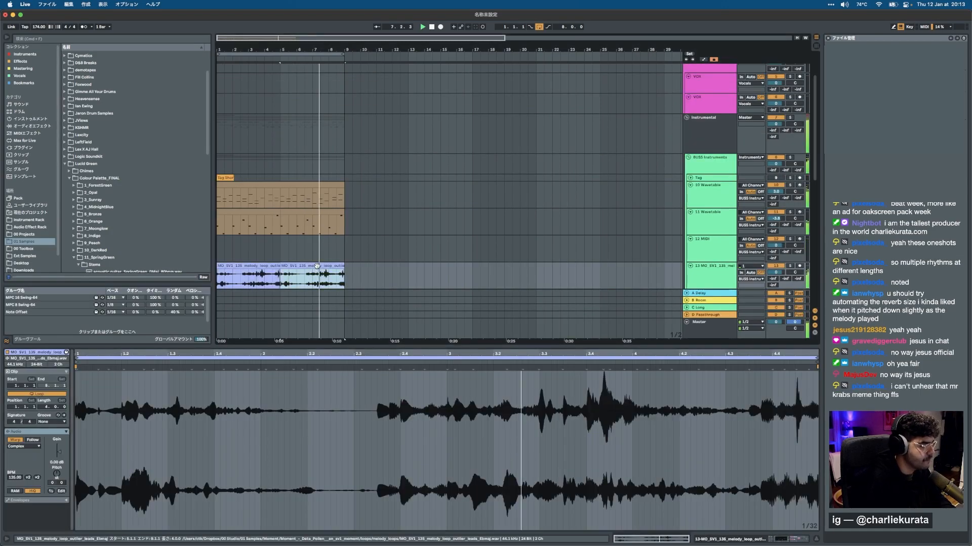
pyautogui.keyDown('shift'); pyautogui.click(269, 267); pyautogui.keyUp('shift')
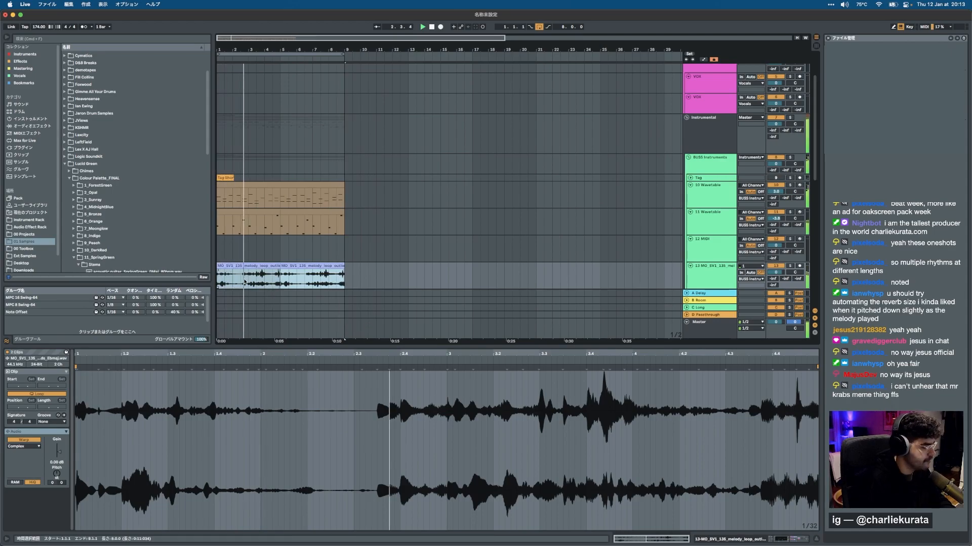
pyautogui.moveTo(57, 474); pyautogui.dragTo(57, 485)
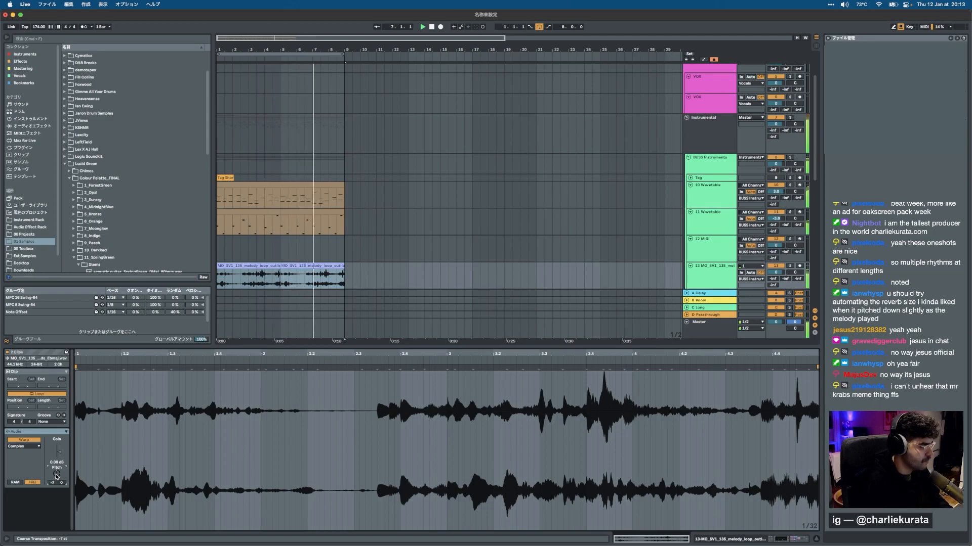
pyautogui.click(28, 446)
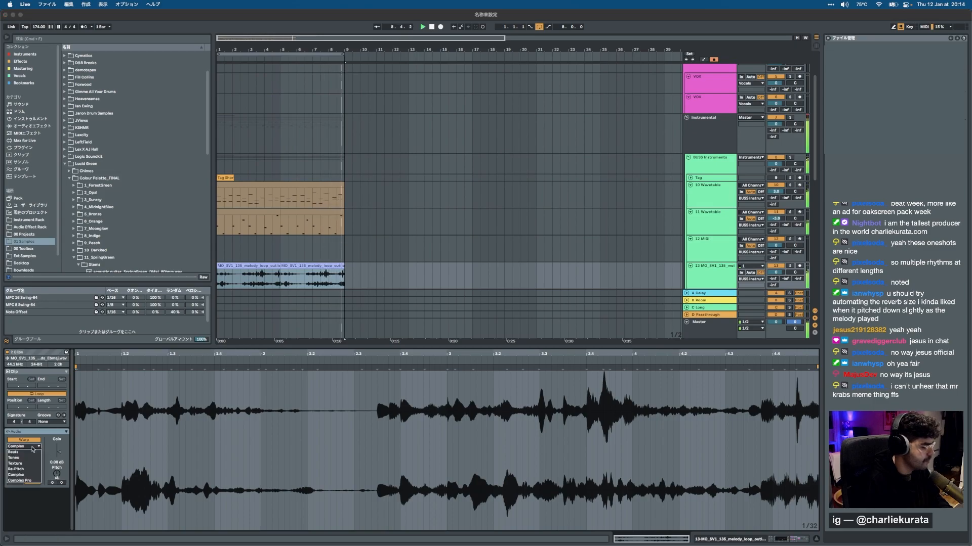
pyautogui.click(56, 476)
pyautogui.moveTo(58, 475); pyautogui.dragTo(57, 498)
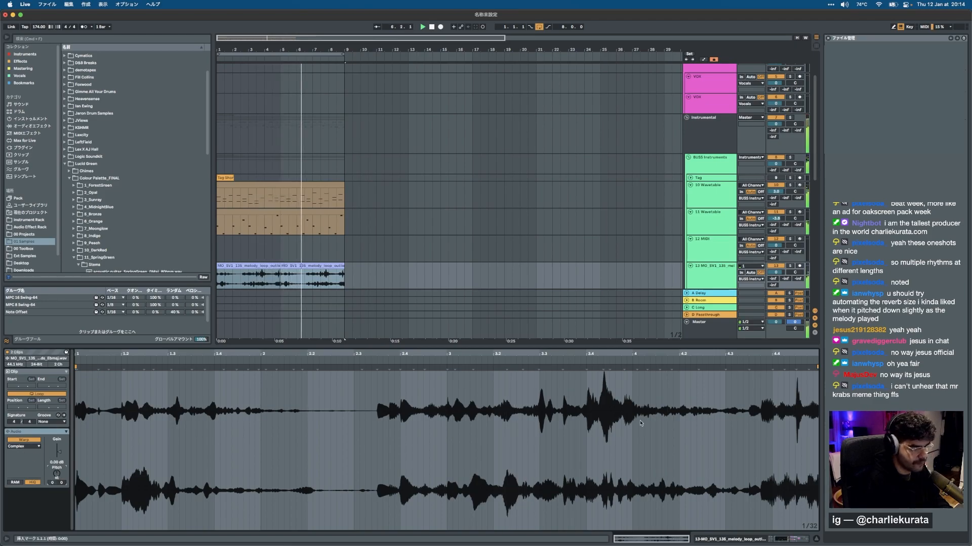
# Delete the melody loop track below 12 MIDI.
pyautogui.click(718, 541)
pyautogui.press('space')
pyautogui.click(707, 277)
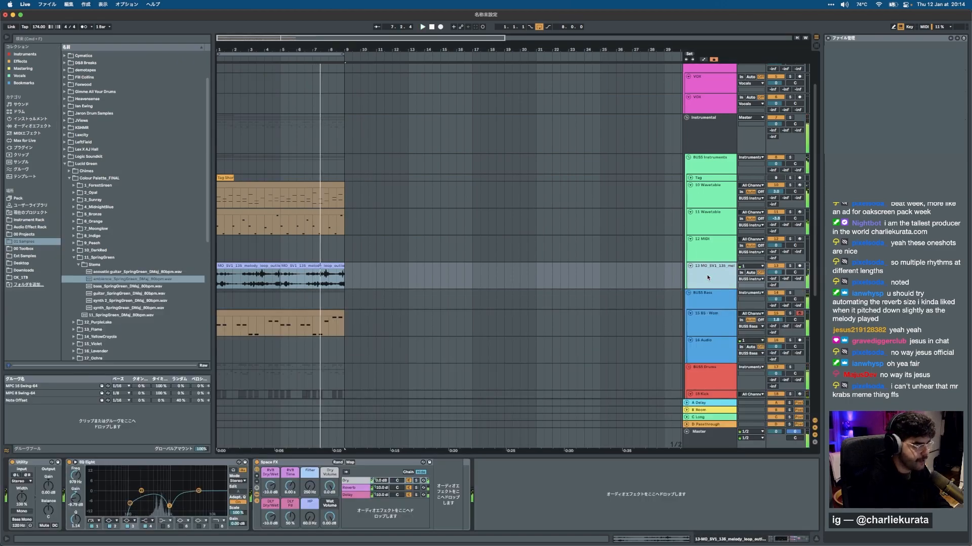
pyautogui.press('Delete')
# Duplicate the whole eight-bar section directly after itself to make sixteen bars, and set 11 Wavetable's volume to -7.0.
pyautogui.click(241, 213)
pyautogui.press('space')
pyautogui.click(703, 225)
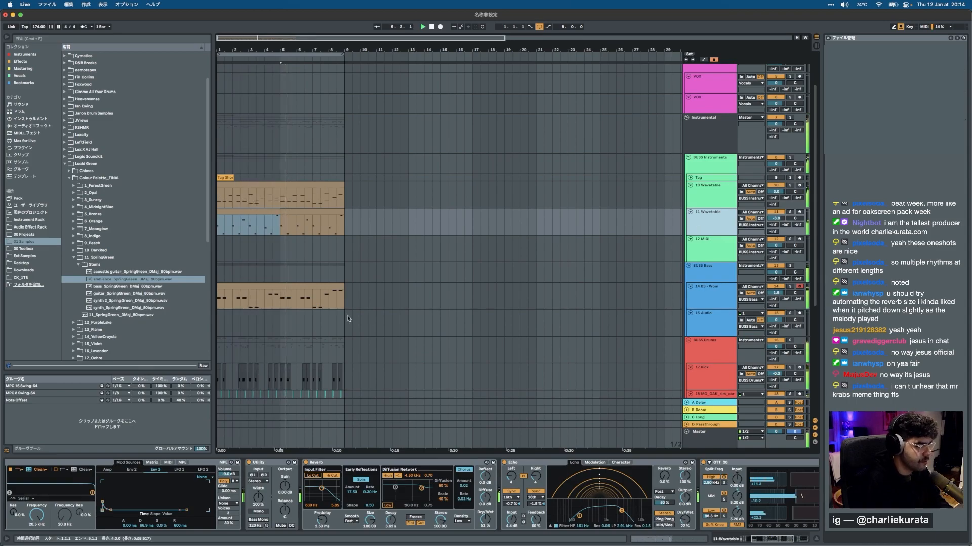
pyautogui.keyDown('shift'); pyautogui.click(330, 294); pyautogui.keyUp('shift')
pyautogui.press('super+d')
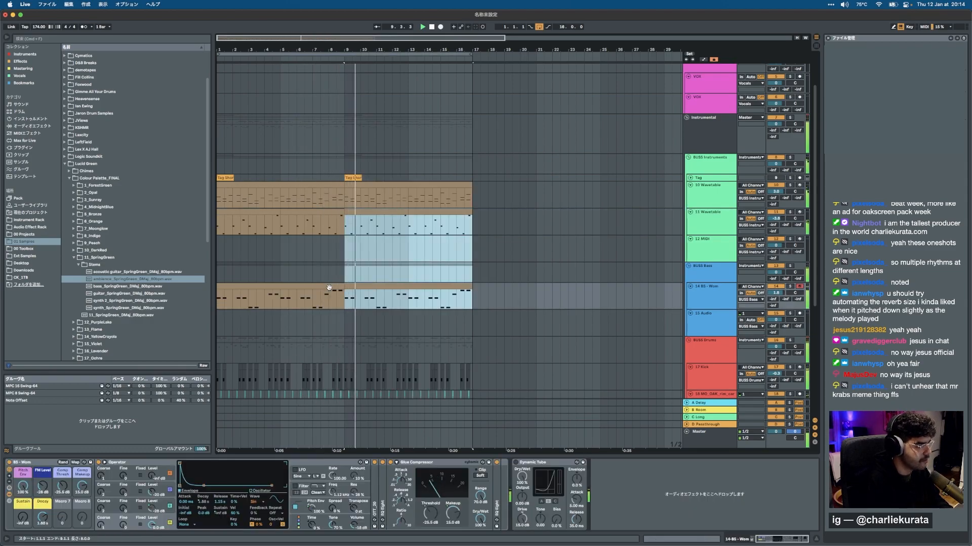
pyautogui.click(699, 226)
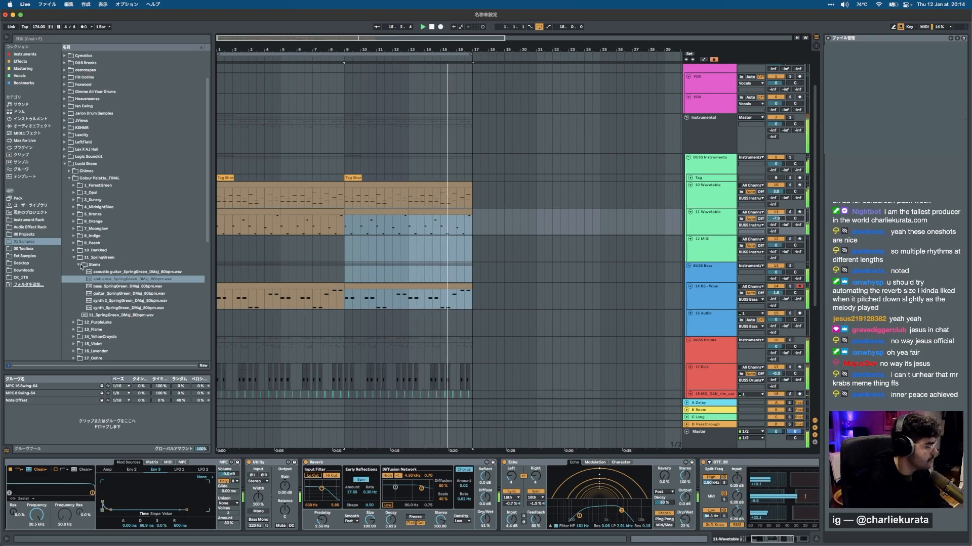
# Collapse the Colour Palette_FINAL folder and open august guitar loops inside phritz's Melodic samples.
pyautogui.click(69, 178)
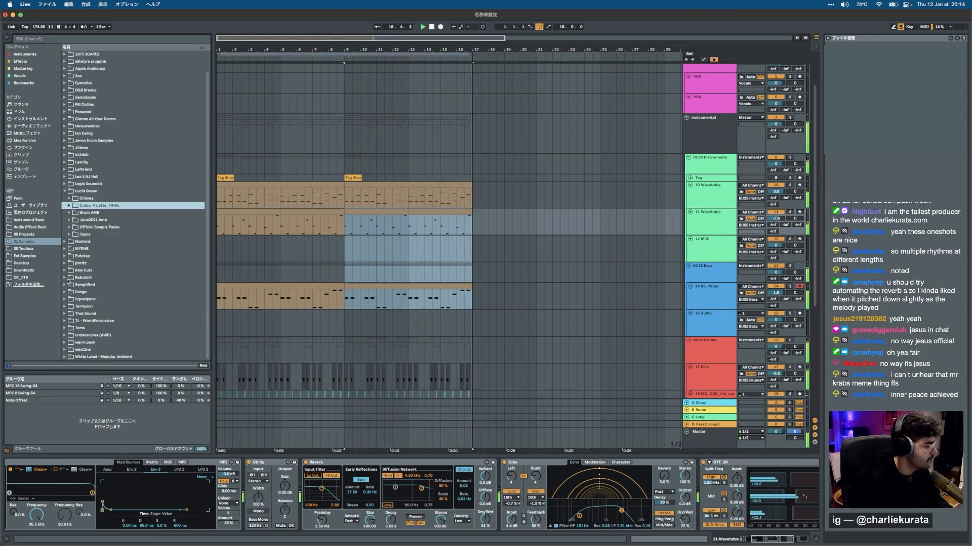
pyautogui.click(66, 263)
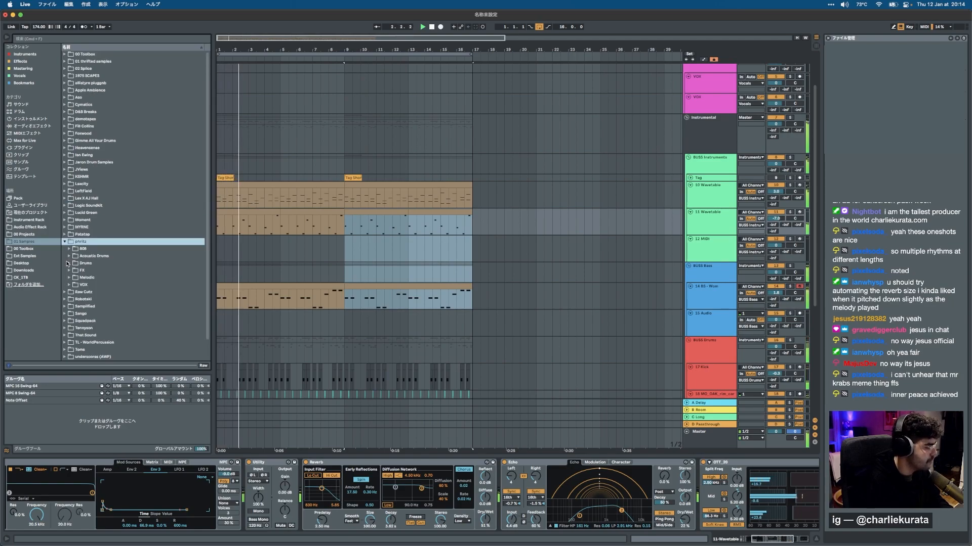
pyautogui.click(69, 278)
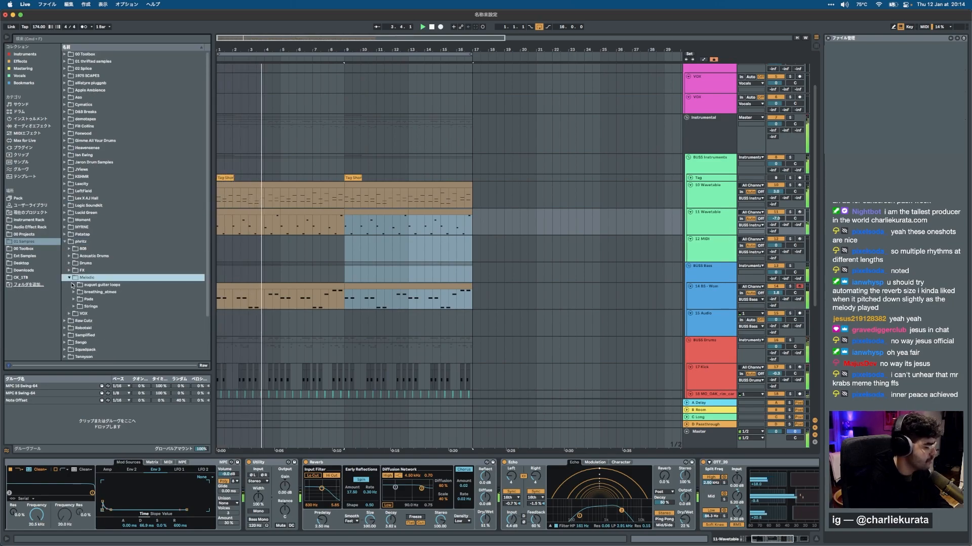
pyautogui.click(74, 285)
pyautogui.click(76, 293)
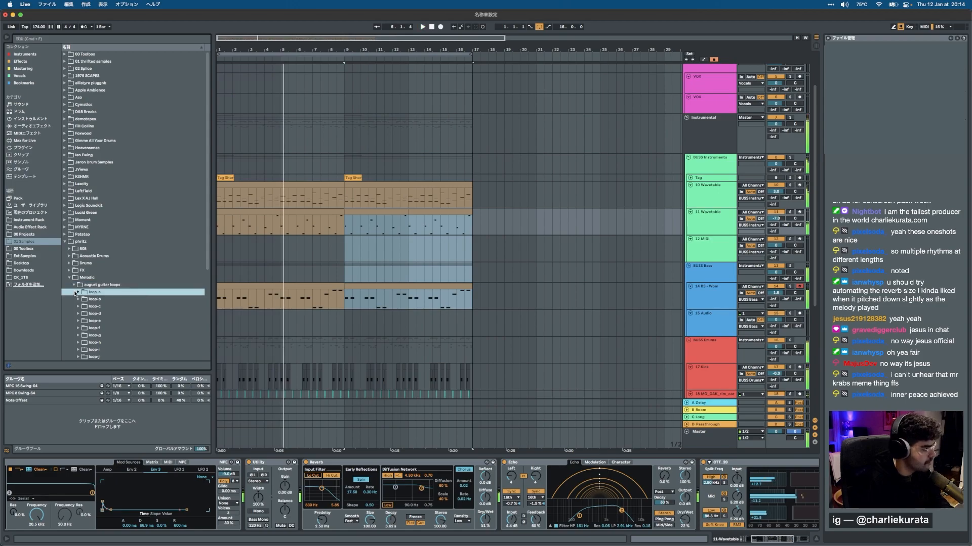
# Open the loop-b folder and audition its guitar loop files one after another.
pyautogui.press('Down')
pyautogui.press('Left')
pyautogui.press('Left')
pyautogui.press('Down')
pyautogui.press('Right')
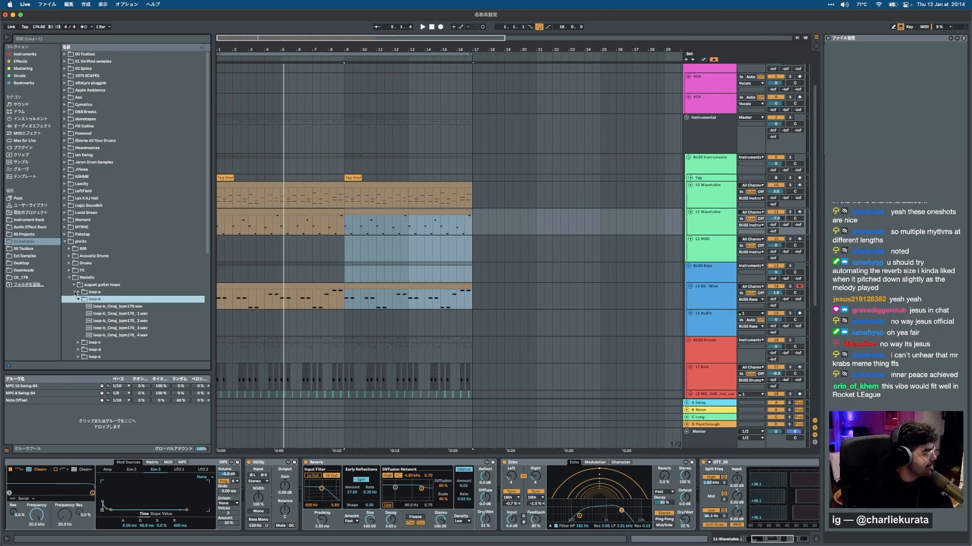
pyautogui.press('Down')
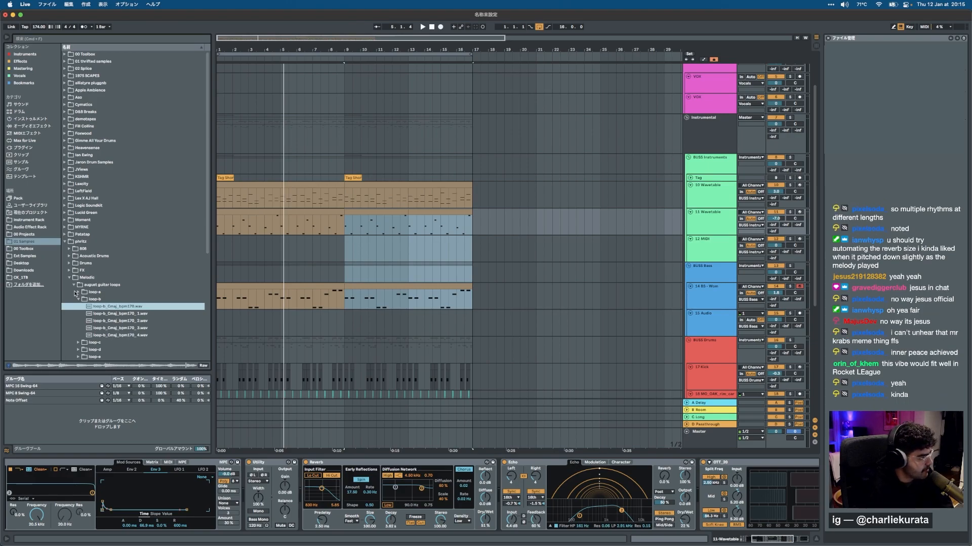
pyautogui.press('Down')
pyautogui.press('Down')
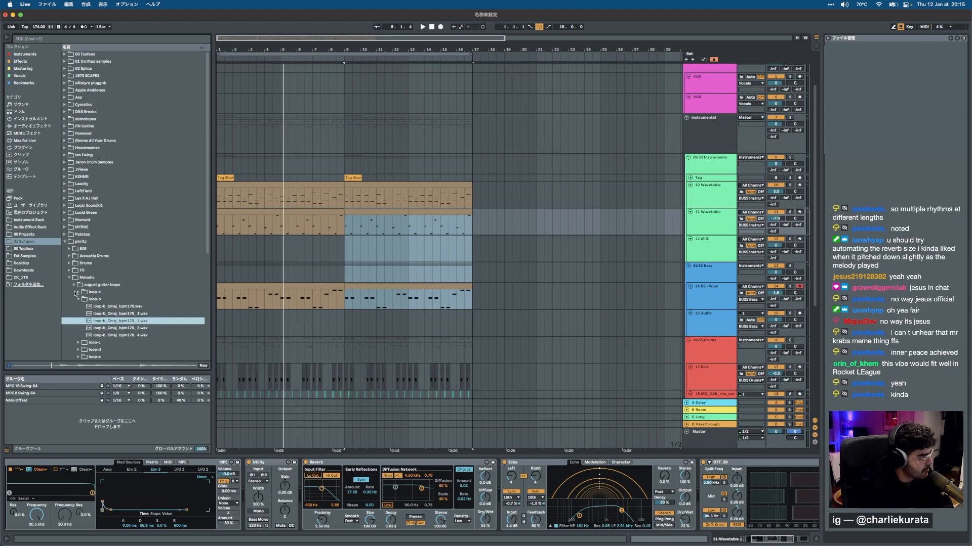
pyautogui.press('Down')
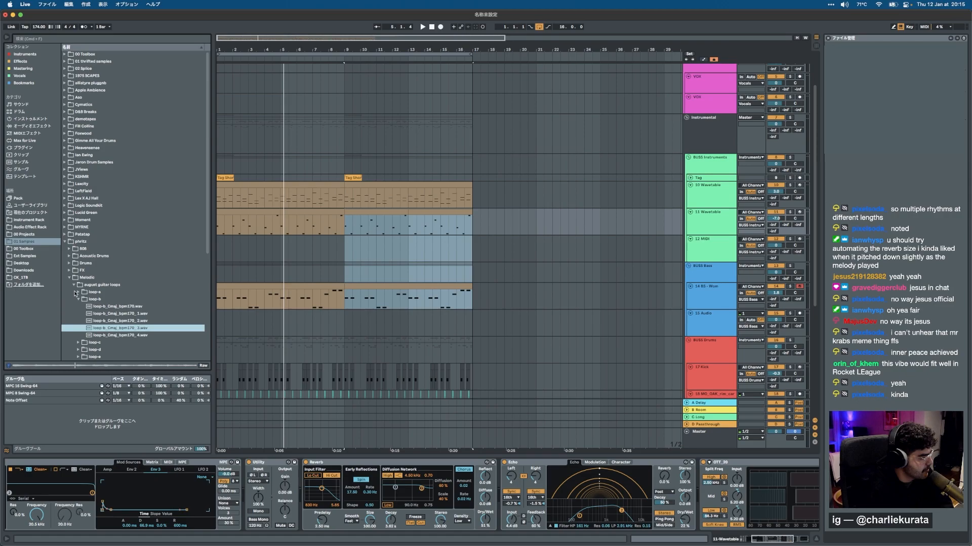
pyautogui.press('Down')
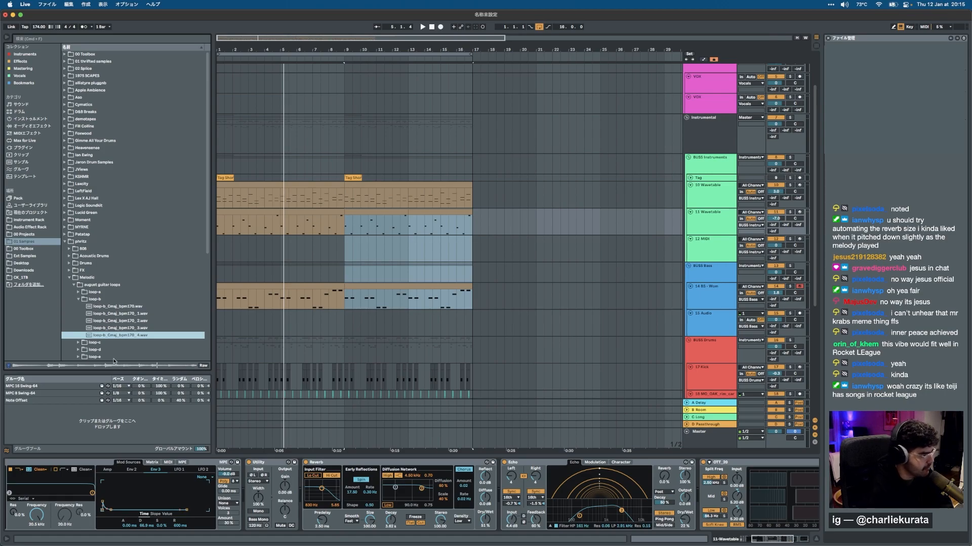
# Add an audio track below 11 Wavetable and place loop-b_Cmaj_bpm170_4.wav on it at bar 1.
pyautogui.moveTo(114, 336); pyautogui.dragTo(521, 219)
pyautogui.press('Escape')
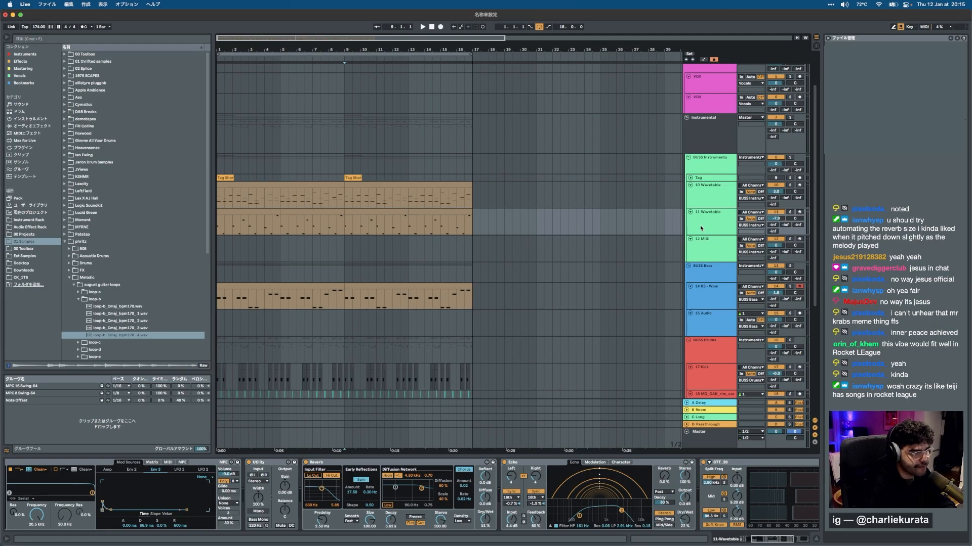
pyautogui.press('super+t')
pyautogui.moveTo(114, 337); pyautogui.dragTo(218, 247)
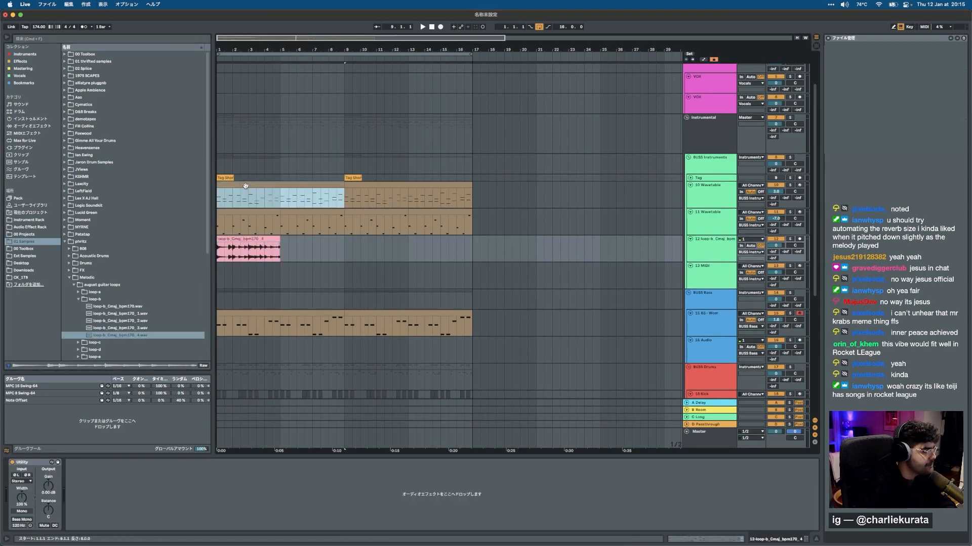
# Solo 10 Wavetable, open its clip and check its melody by ear against individual piano-roll keys such as D#3.
pyautogui.doubleClick(246, 186)
pyautogui.click(791, 186)
pyautogui.press('space')
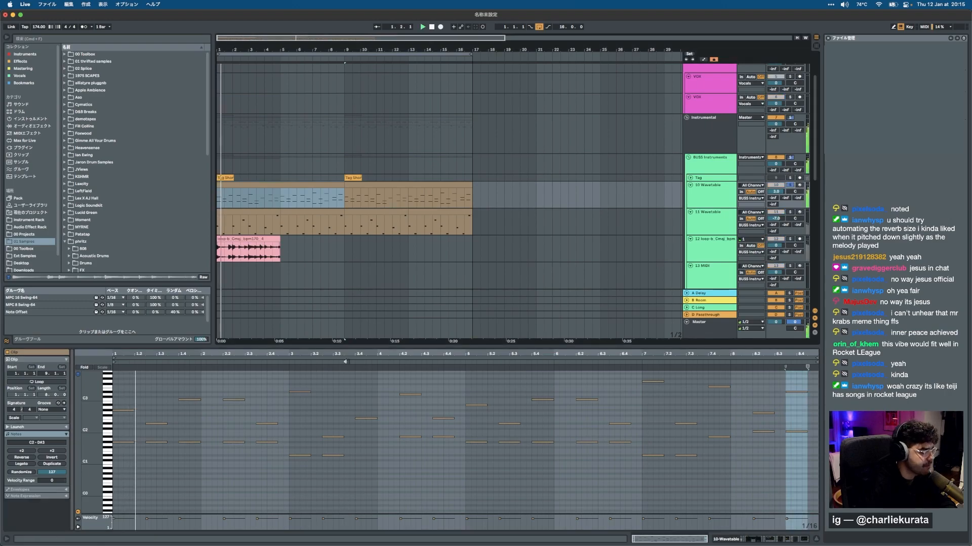
pyautogui.click(105, 392)
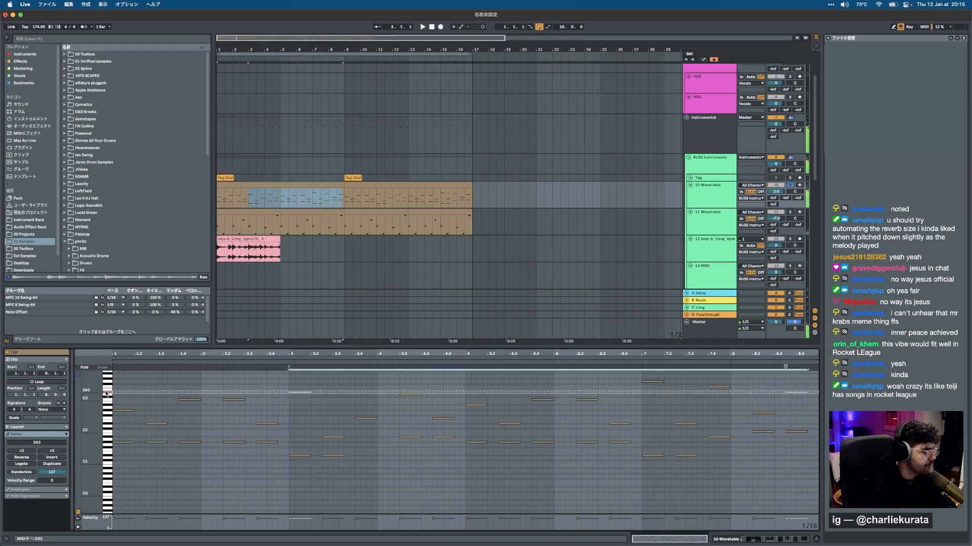
pyautogui.click(108, 397)
pyautogui.click(106, 392)
# Transpose the guitar loop clip by +3 semitones and solo its track to hear it with 10 Wavetable.
pyautogui.click(236, 252)
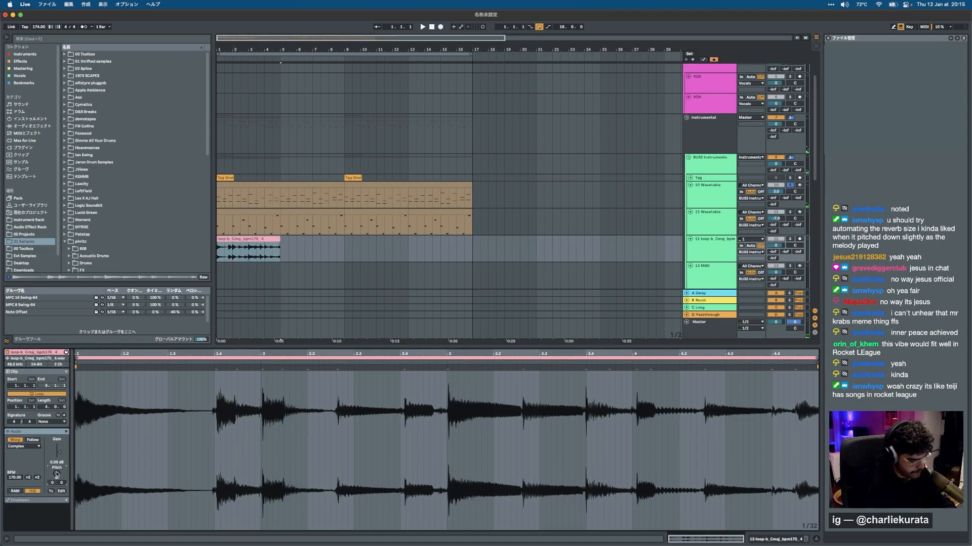
pyautogui.press('space')
pyautogui.click(790, 239)
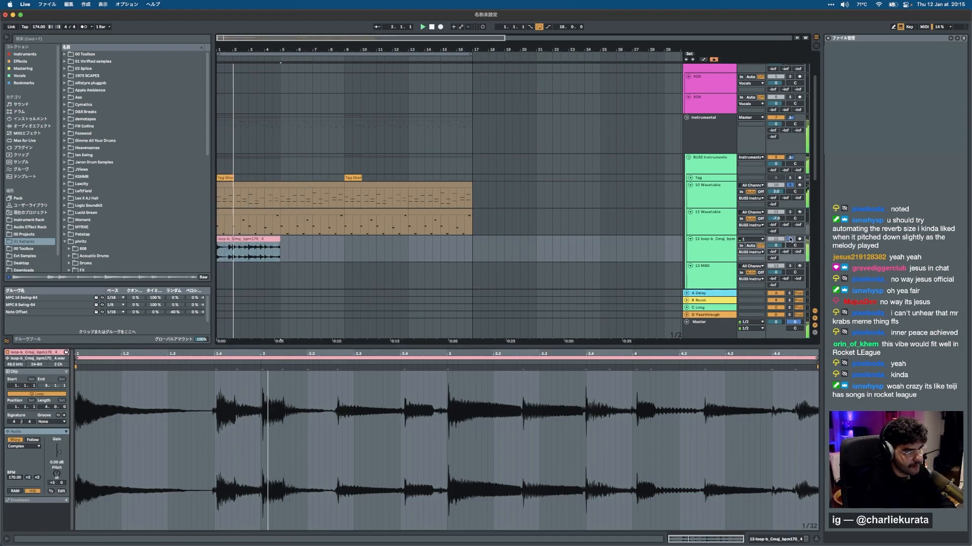
# Duplicate and split the guitar loop into two-bar clips starting at bars 3, 7, 11 and 15, and turn off the soloing.
pyautogui.click(259, 240)
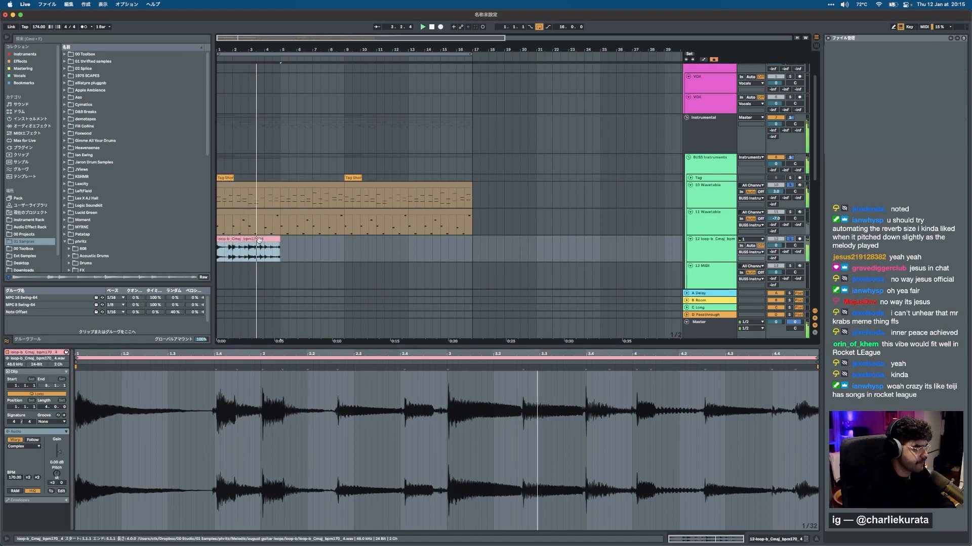
pyautogui.press('super+d')
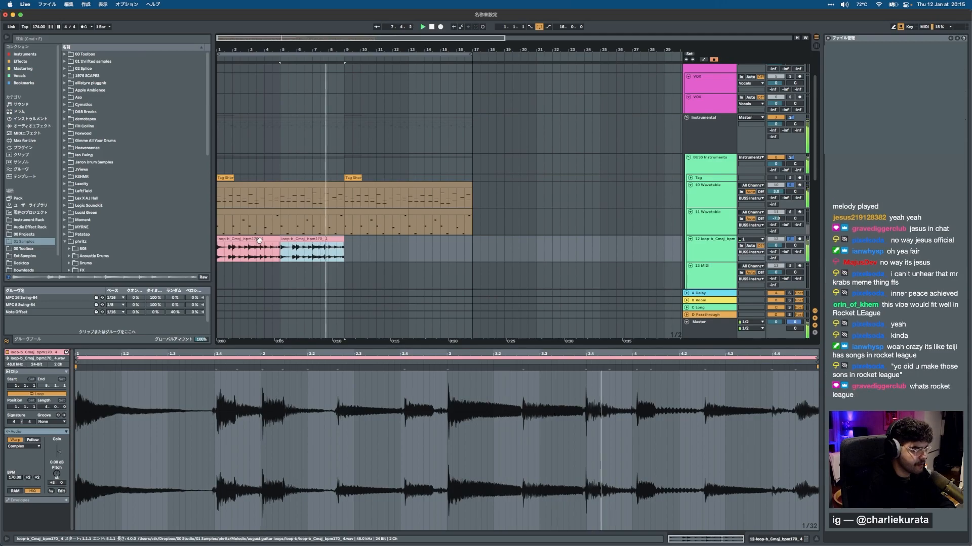
pyautogui.press('Delete')
pyautogui.click(256, 239)
pyautogui.press('space')
pyautogui.moveTo(255, 239)
pyautogui.mouseDown()
pyautogui.moveTo(327, 242)
pyautogui.moveTo(262, 239)
pyautogui.mouseUp()
pyautogui.click(313, 249)
pyautogui.press('super+e')
pyautogui.moveTo(348, 244); pyautogui.dragTo(173, 252)
pyautogui.press('super+d')
pyautogui.keyDown('shift'); pyautogui.click(211, 251); pyautogui.keyUp('shift')
pyautogui.click(790, 239)
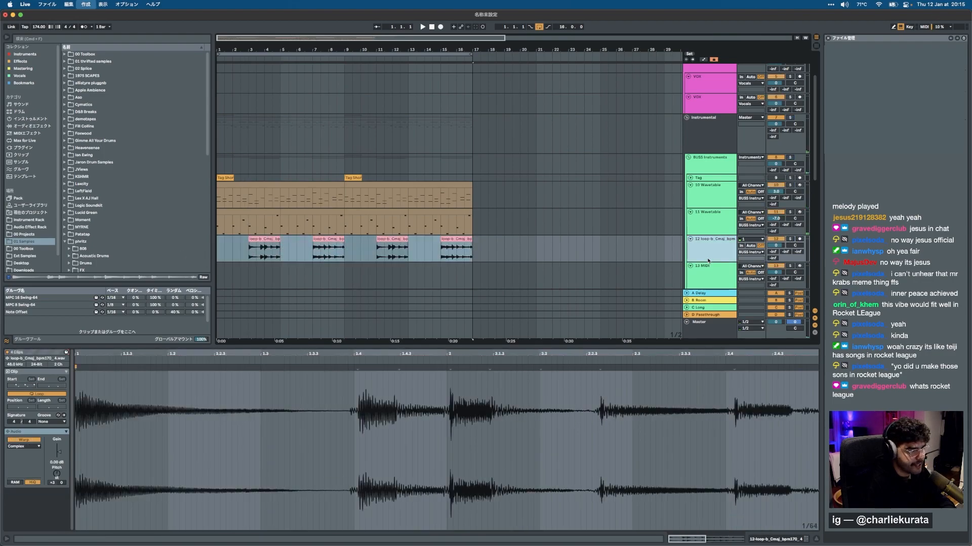
# Add another audio track below the guitar loop, audition the loop-b files and place loop-b_Cmaj_bpm170_2.wav at bar 1.
pyautogui.press('super+t')
pyautogui.scroll(-10, 134, 247)
pyautogui.click(129, 106)
pyautogui.press('Up')
pyautogui.press('Down')
pyautogui.press('Down')
pyautogui.press('Up')
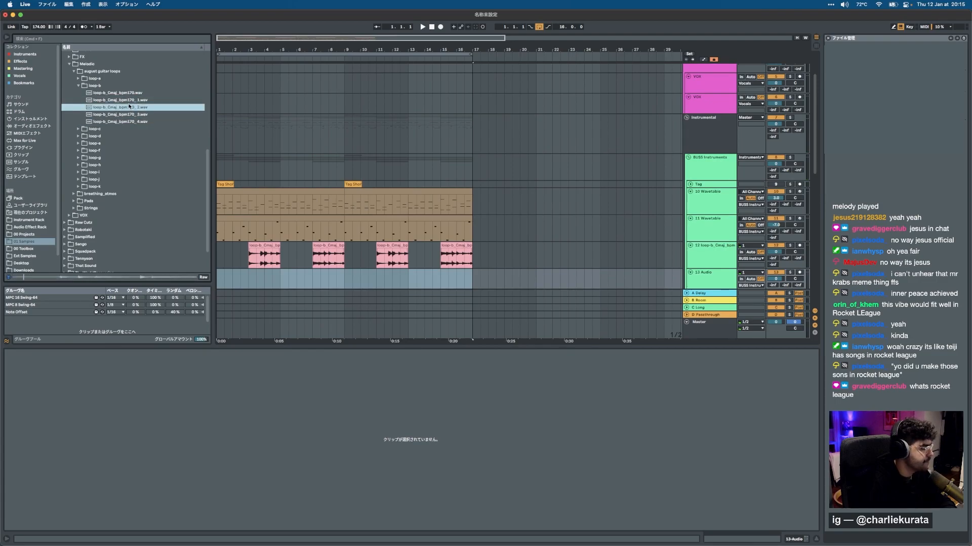
pyautogui.moveTo(210, 246); pyautogui.dragTo(221, 276)
# Transpose the second guitar loop by +3 semitones, split it at bar 3 and move its latter half to bar 1.
pyautogui.click(58, 475)
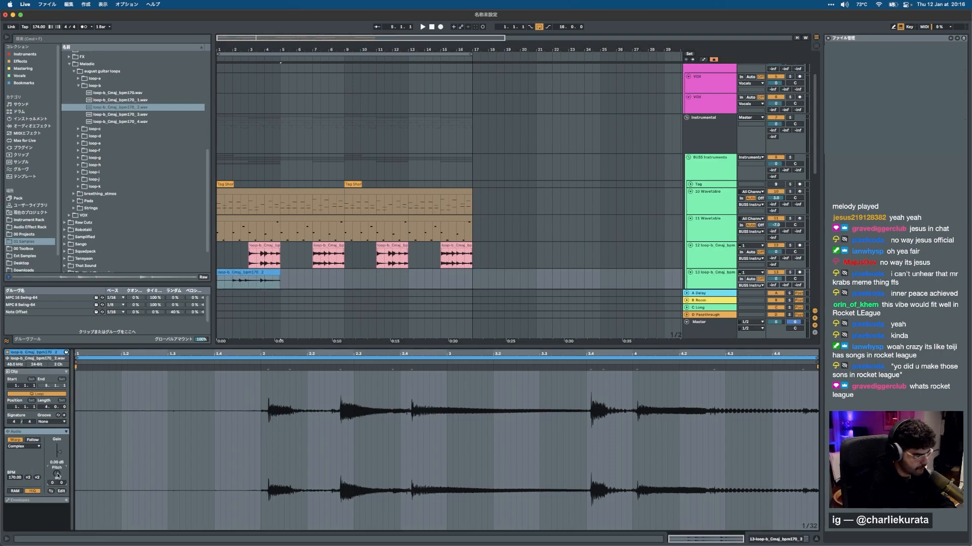
pyautogui.scroll(-2, 241, 280)
pyautogui.click(248, 267)
pyautogui.press('super+e')
pyautogui.moveTo(261, 253); pyautogui.dragTo(235, 253)
pyautogui.press('space')
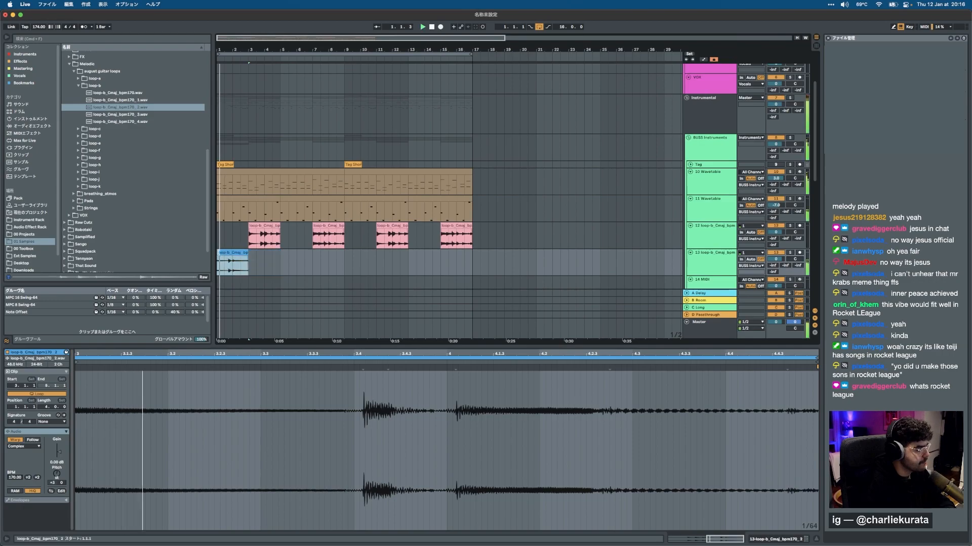
# Repeat the second guitar loop's two-bar clip at bars 5, 9 and 13.
pyautogui.scroll(3, 235, 251)
pyautogui.hscroll(-3, 235, 249)
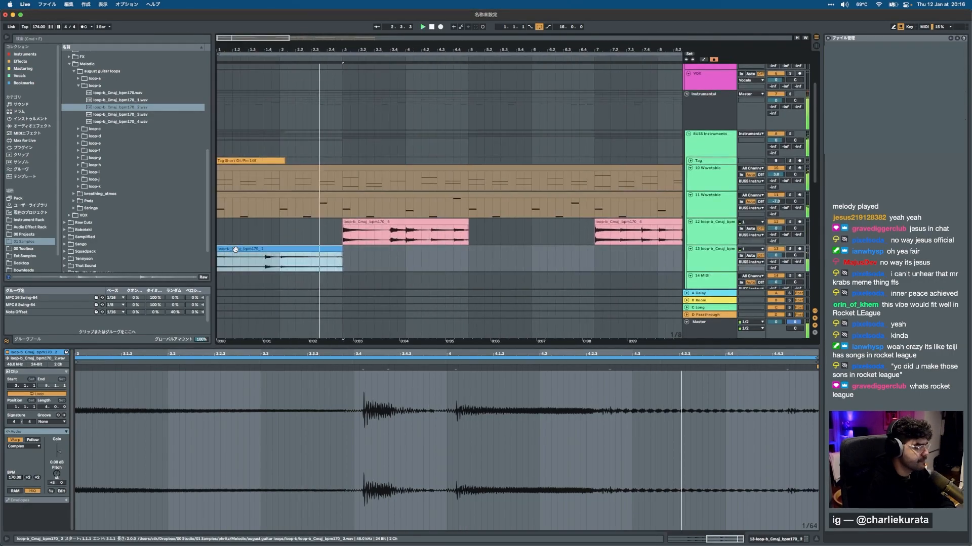
pyautogui.scroll(-4, 246, 250)
pyautogui.moveTo(255, 251); pyautogui.dragTo(224, 255)
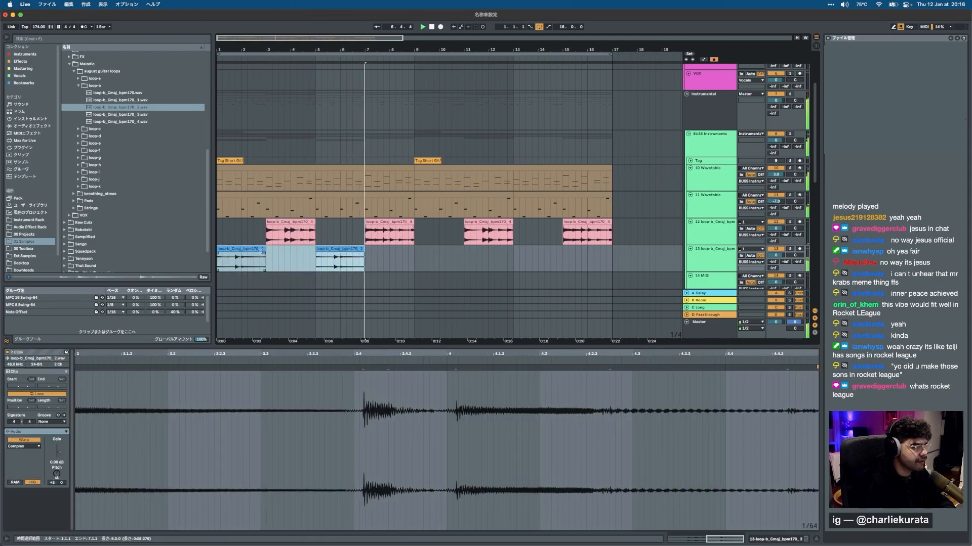
pyautogui.press('super+d')
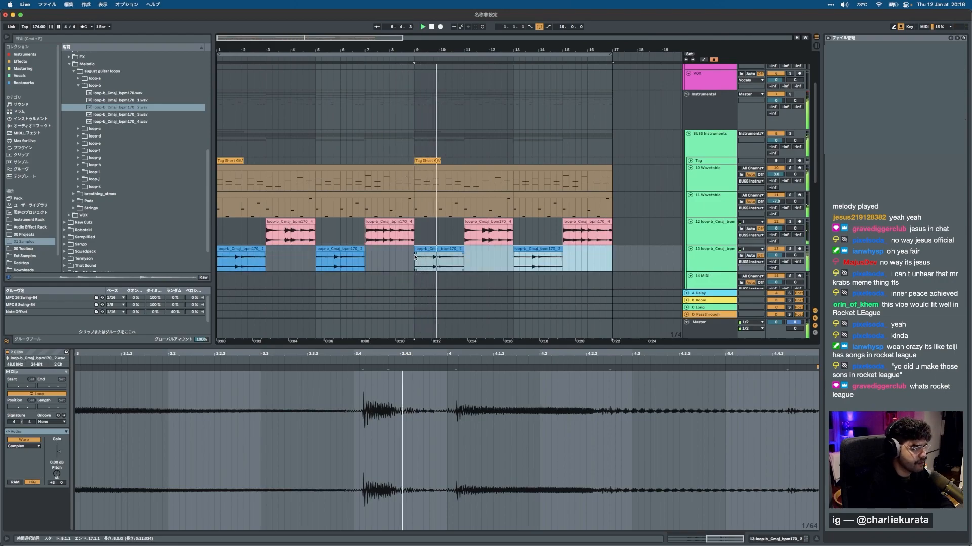
# Extend the second guitar loop's bar 5 clip to bar 9, and duplicate that track's first eight bars over bars 9 to 16.
pyautogui.click(445, 250)
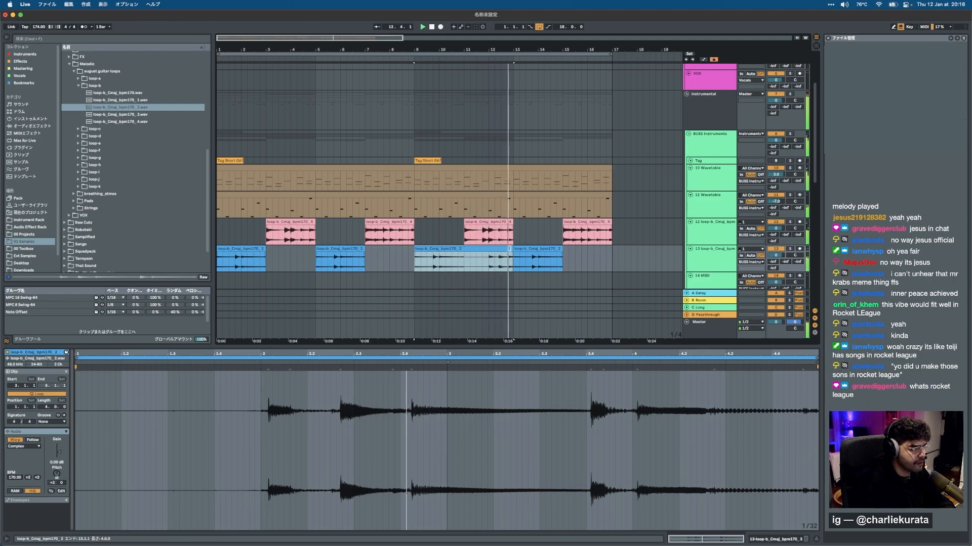
pyautogui.moveTo(510, 248); pyautogui.dragTo(463, 249)
pyautogui.moveTo(364, 249); pyautogui.dragTo(414, 248)
pyautogui.keyDown('shift'); pyautogui.click(253, 249); pyautogui.keyUp('shift')
pyautogui.press('super+d')
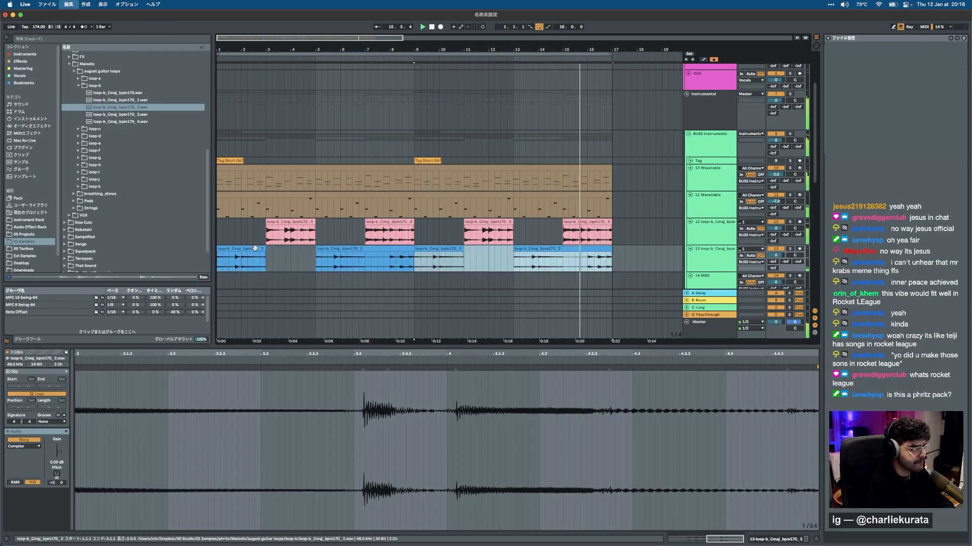
# Lower the volume of both guitar loop tracks, pan the first right and the second left, and hide the clip view.
pyautogui.moveTo(776, 256); pyautogui.dragTo(775, 257)
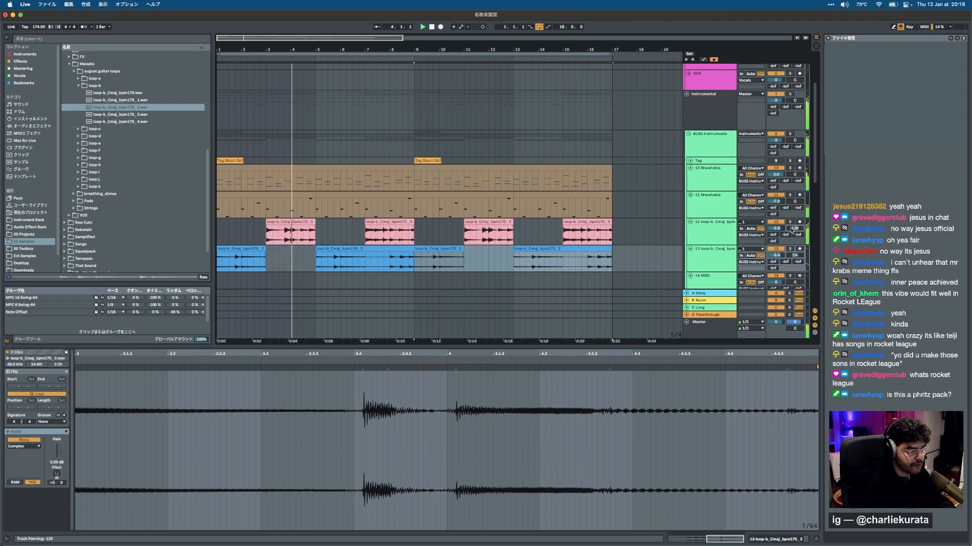
pyautogui.doubleClick(368, 346)
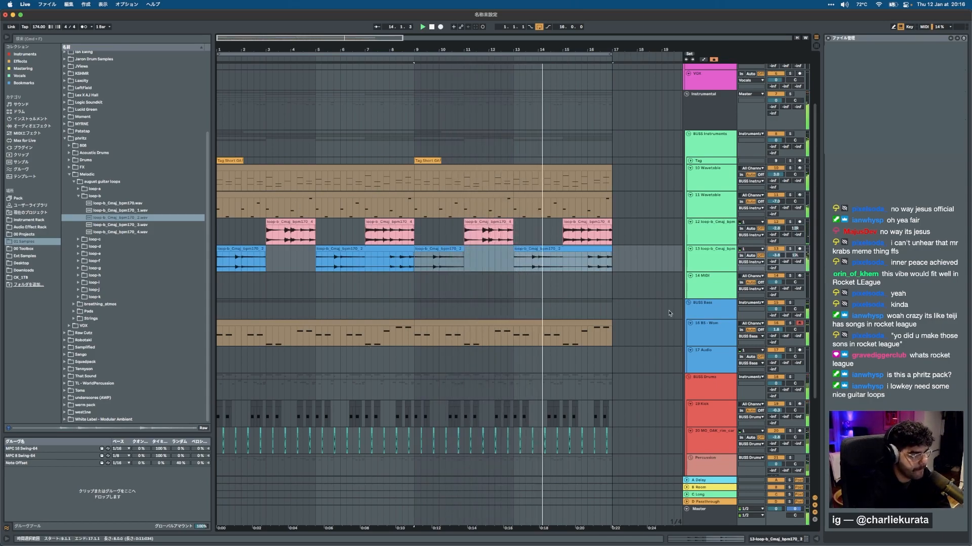
# Add an audio track below the guitar loops, choose its input channel, arm it and start recording across the sixteen-bar loop.
pyautogui.press('super+t')
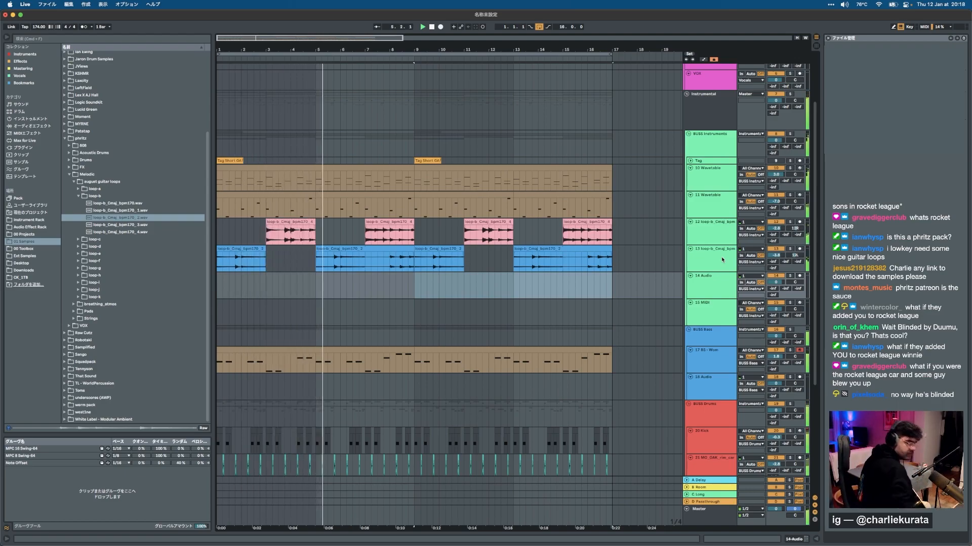
pyautogui.click(751, 276)
pyautogui.click(750, 289)
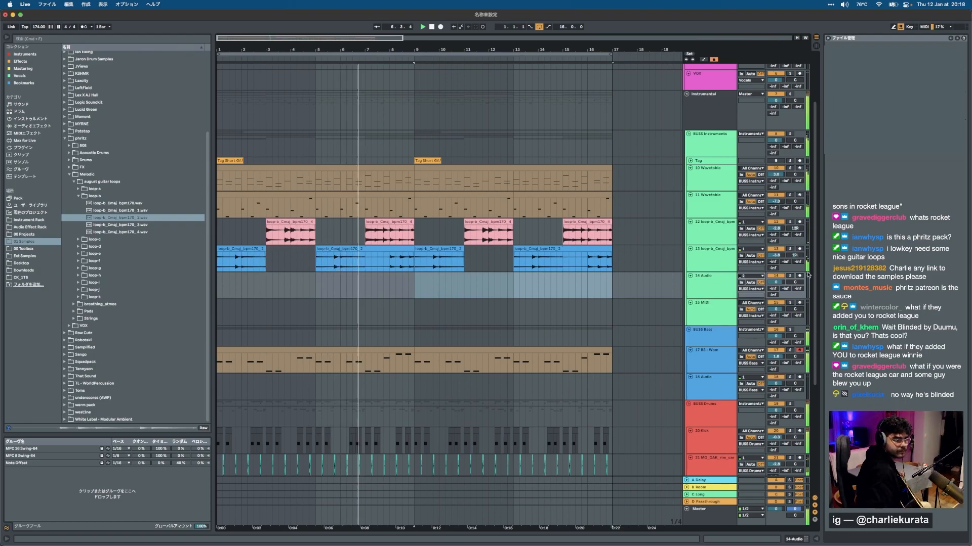
pyautogui.press('F9')
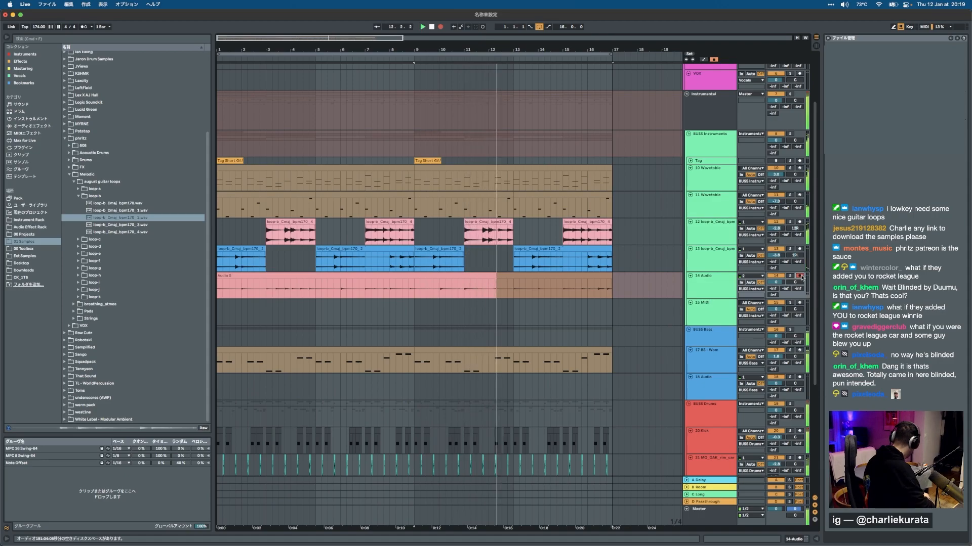
# Stop recording and extend the recorded clip to uncover the full take from bar 1.
pyautogui.press('space')
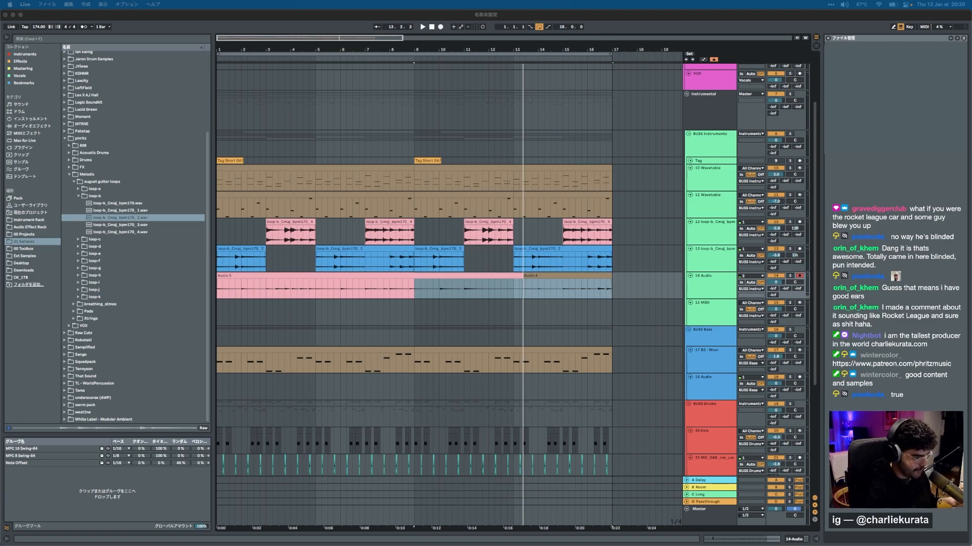
pyautogui.click(502, 281)
pyautogui.press('w')
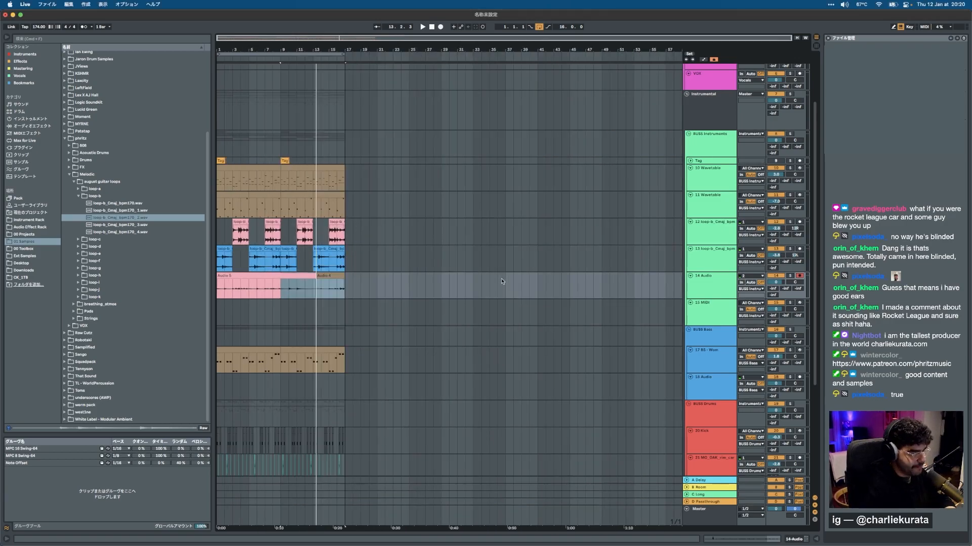
pyautogui.press('space')
pyautogui.click(237, 274)
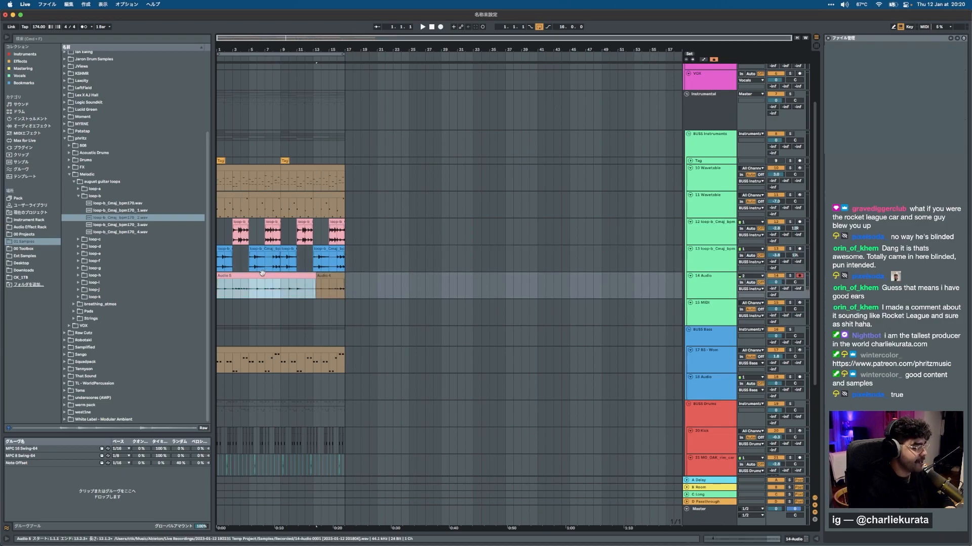
pyautogui.moveTo(318, 275); pyautogui.dragTo(217, 264)
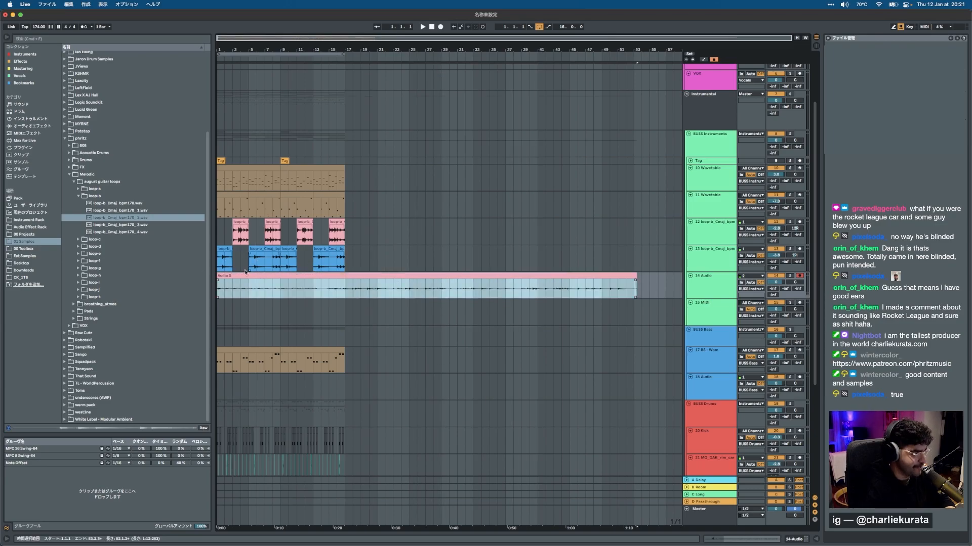
pyautogui.moveTo(235, 276); pyautogui.dragTo(349, 275)
pyautogui.press('super+z')
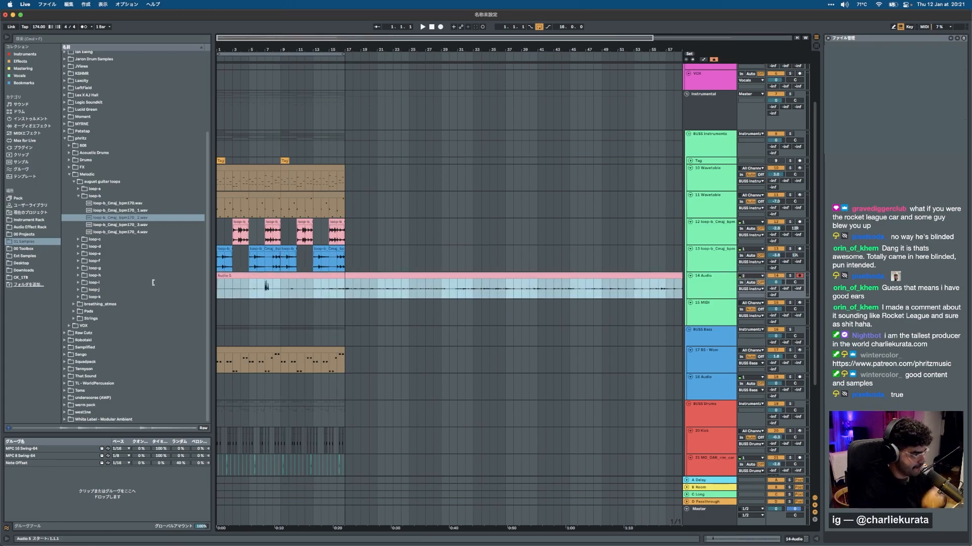
# Trim the recording's start to bar 13, and play its track soloed with the clip gain raised to about 13 dB.
pyautogui.moveTo(220, 277); pyautogui.dragTo(312, 278)
pyautogui.click(789, 276)
pyautogui.press('space')
pyautogui.press('super+alt+l')
pyautogui.moveTo(58, 454); pyautogui.dragTo(58, 448)
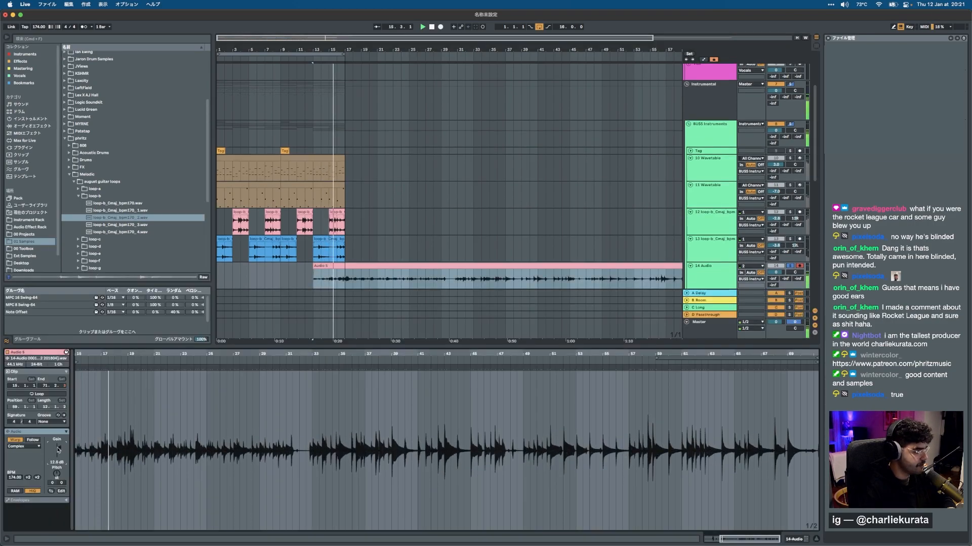
# Stop playback and move the trimmed recording to start at bar 1.
pyautogui.click(326, 266)
pyautogui.scroll(5, 326, 278)
pyautogui.scroll(-4, 325, 281)
pyautogui.hscroll(-3, 325, 282)
pyautogui.press('space')
pyautogui.moveTo(458, 224); pyautogui.dragTo(276, 228)
pyautogui.hscroll(-2, 276, 228)
pyautogui.scroll(-1, 276, 228)
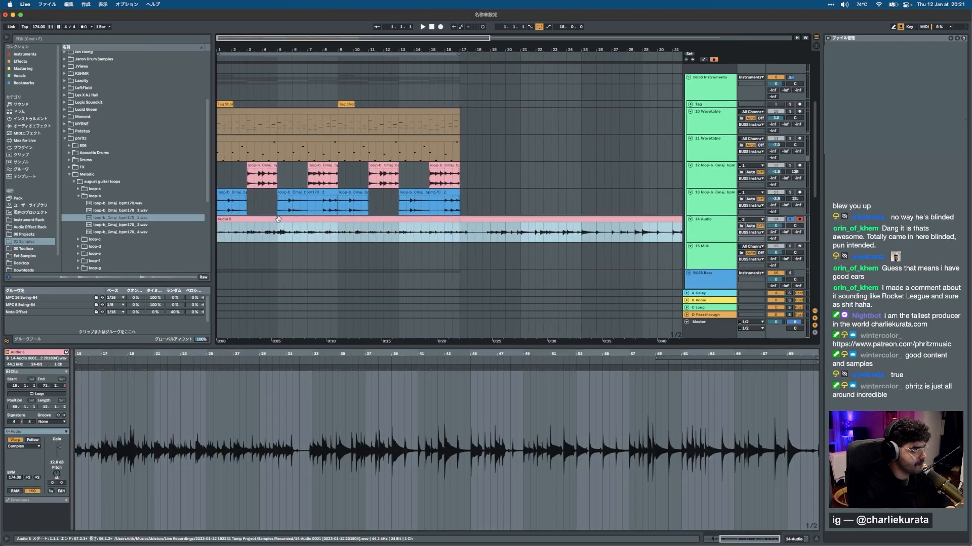
# Set the recording's 1.1.1 at its first guitar note, and split the clip in bar 18.
pyautogui.moveTo(78, 373); pyautogui.dragTo(244, 373)
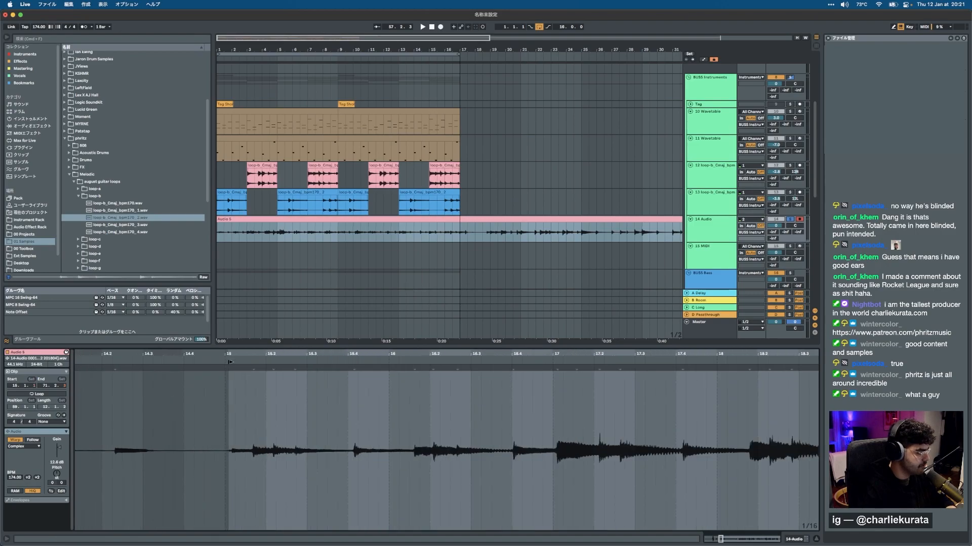
pyautogui.rightClick(233, 363)
pyautogui.click(243, 374)
pyautogui.rightClick(234, 231)
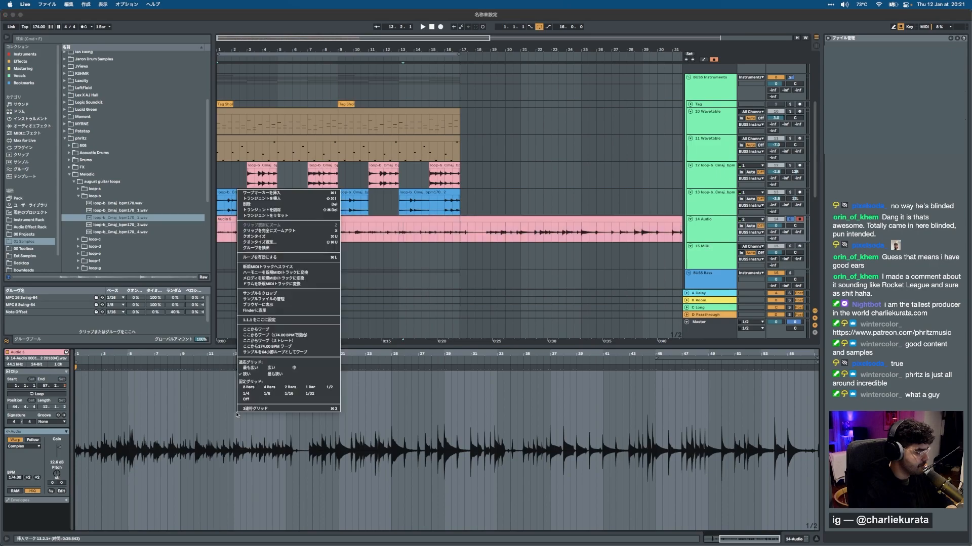
pyautogui.press('Escape')
pyautogui.click(460, 237)
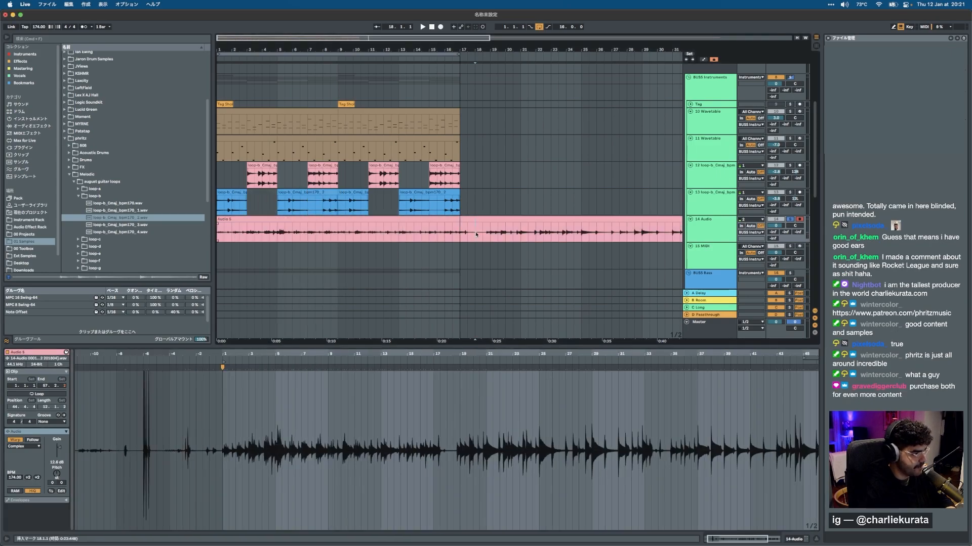
pyautogui.press('super+e')
# Quantize the whole first recorded clip to a 1/8 grid and fine-tune its gain to 13.8 dB during playback.
pyautogui.rightClick(189, 411)
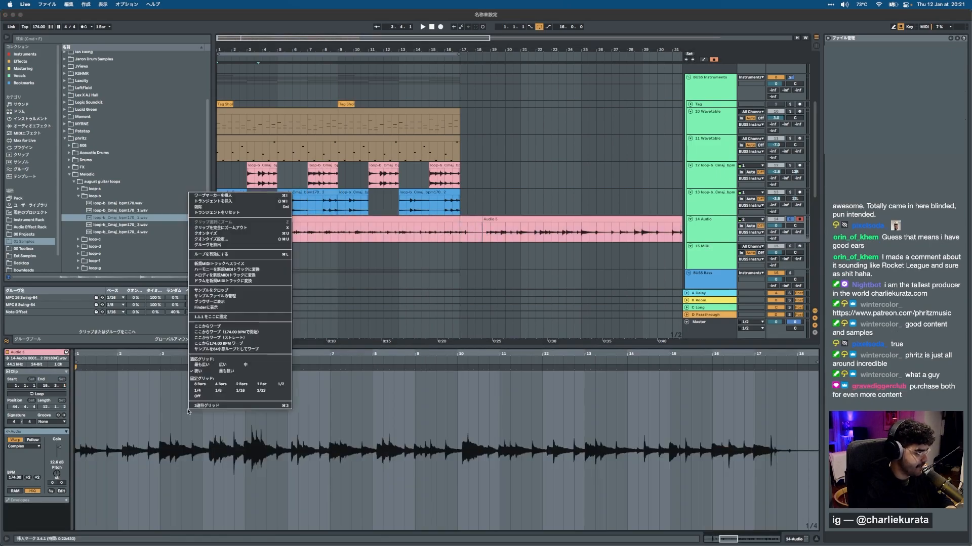
pyautogui.click(218, 390)
pyautogui.press('super+a')
pyautogui.press('super+shift+i')
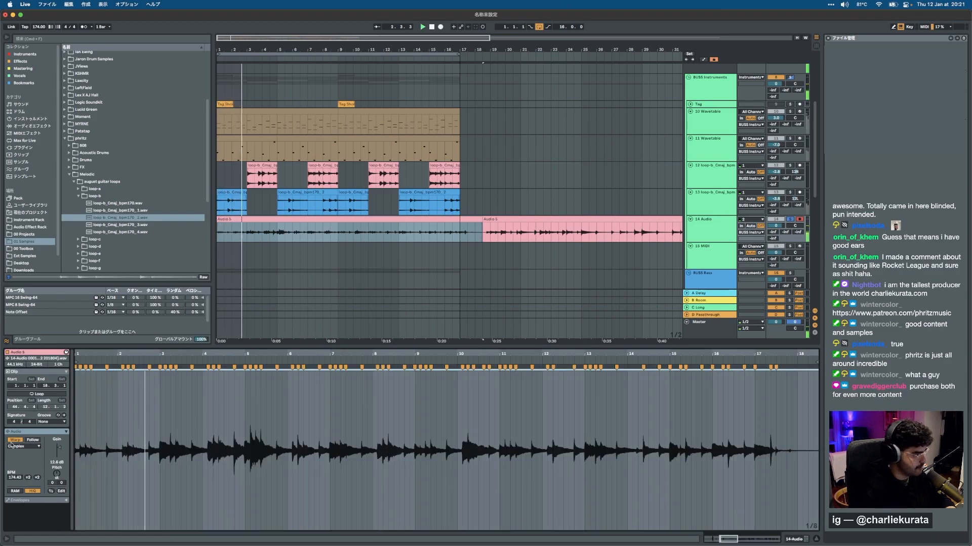
pyautogui.moveTo(59, 448); pyautogui.dragTo(59, 444)
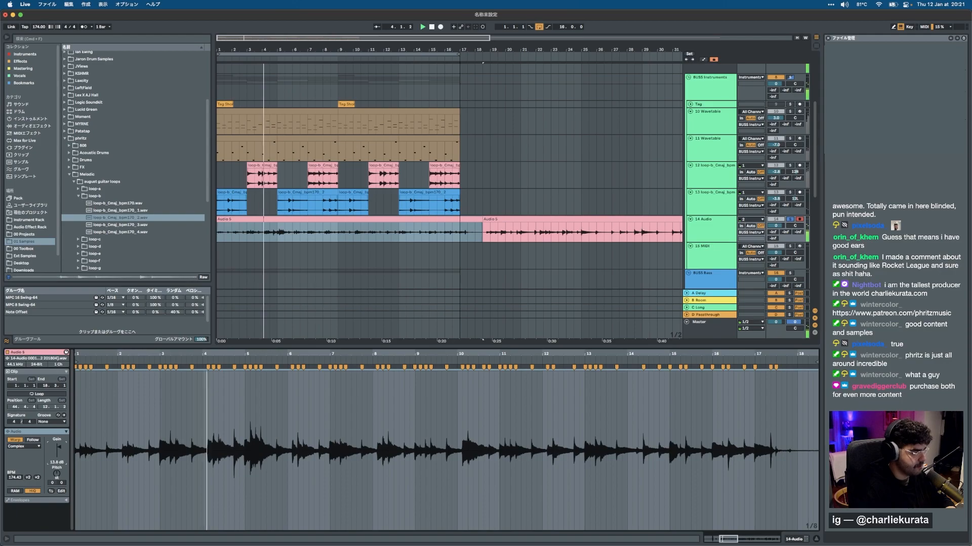
pyautogui.scroll(-2, 373, 243)
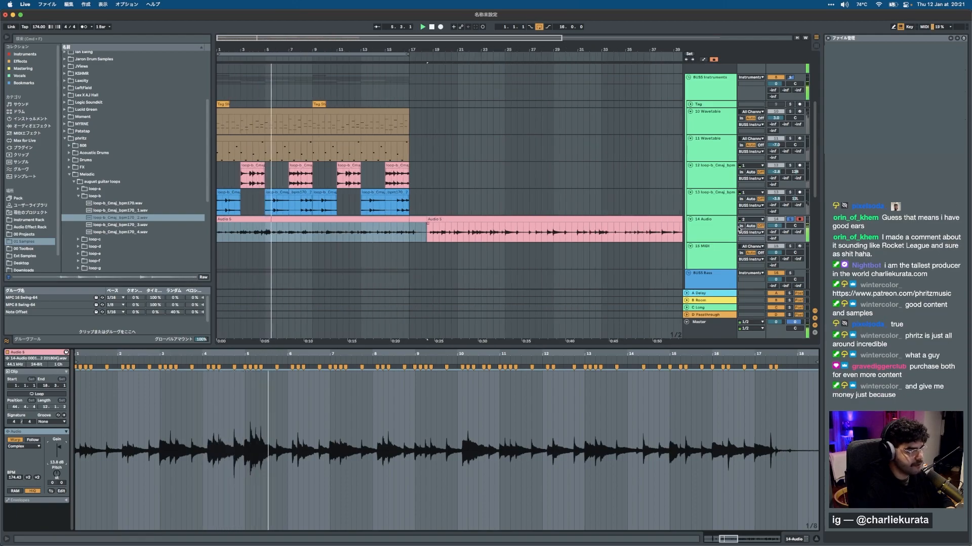
# Add an audio track below, split the quantized clip at bar 9 and move its second part onto the new track at bar 1.
pyautogui.click(715, 226)
pyautogui.press('super+t')
pyautogui.click(312, 242)
pyautogui.press('super+e')
pyautogui.click(353, 226)
pyautogui.moveTo(365, 224); pyautogui.dragTo(266, 259)
# Loop the first eight bars with both recorded tracks soloed, panning the new track left and the original right.
pyautogui.moveTo(184, 242); pyautogui.dragTo(182, 242)
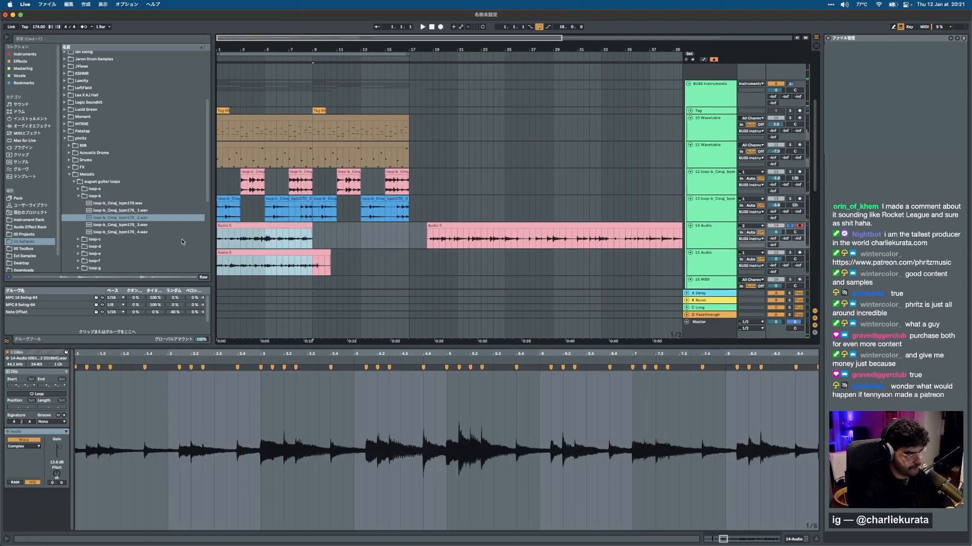
pyautogui.keyDown('super'); pyautogui.click(789, 253); pyautogui.keyUp('super')
pyautogui.press('space')
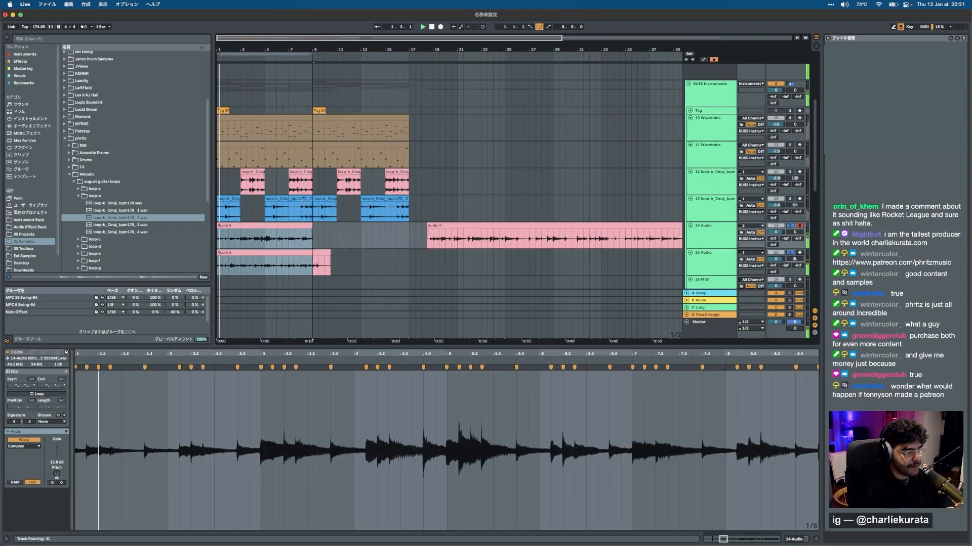
pyautogui.moveTo(795, 259); pyautogui.dragTo(795, 273)
pyautogui.moveTo(795, 232); pyautogui.dragTo(795, 218)
# Group the two recorded guitar tracks and add an EQ Eight to the group.
pyautogui.click(714, 265)
pyautogui.keyDown('shift'); pyautogui.click(715, 241); pyautogui.keyUp('shift')
pyautogui.press('super+g')
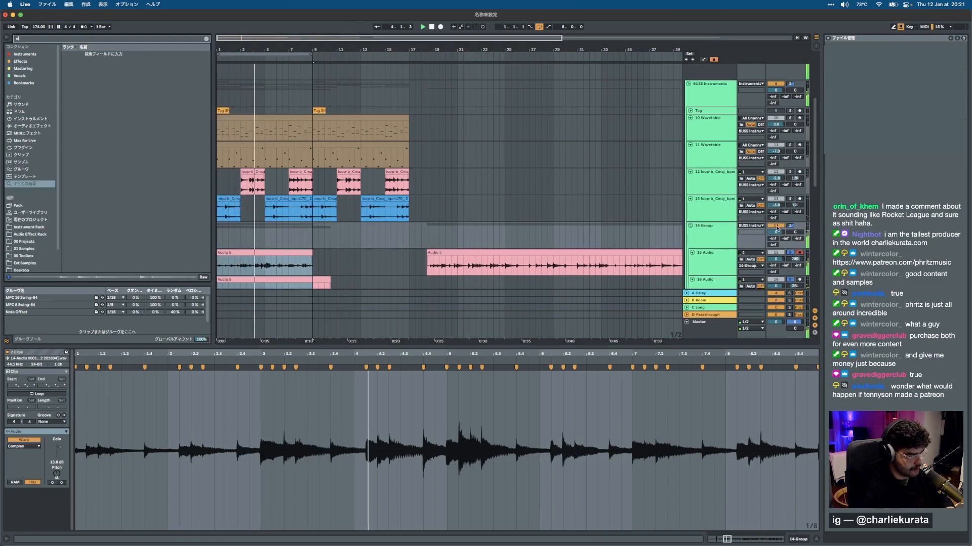
pyautogui.press('super+f')
pyautogui.write('eq')
pyautogui.press('Return')
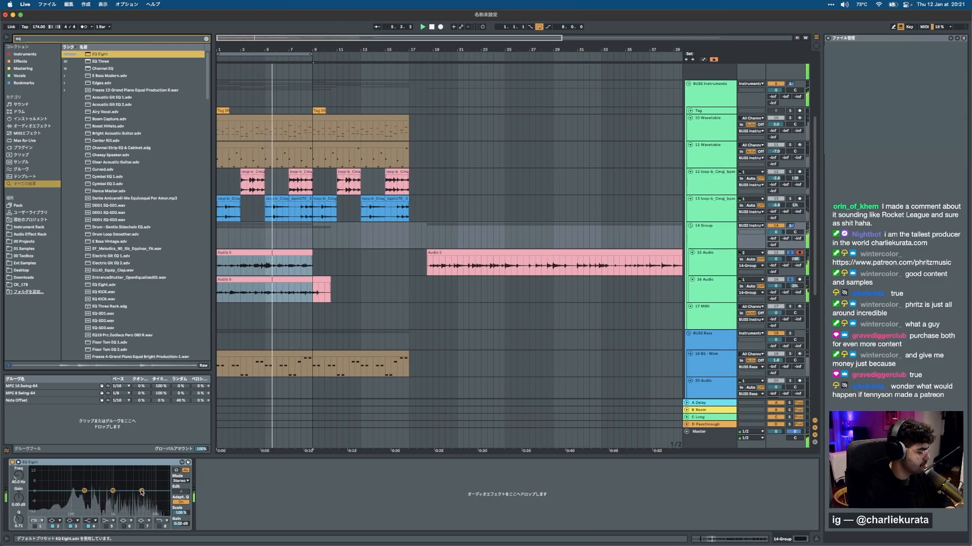
# Shape the group's EQ Eight with a low cut, a midrange boost near 600 Hz and reduced highs.
pyautogui.moveTo(141, 492); pyautogui.dragTo(140, 500)
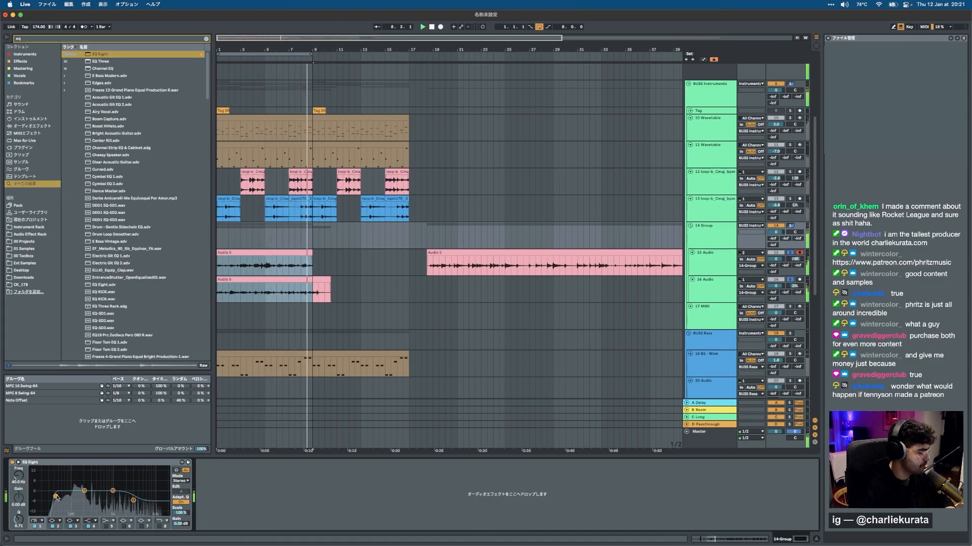
pyautogui.moveTo(55, 497); pyautogui.dragTo(74, 501)
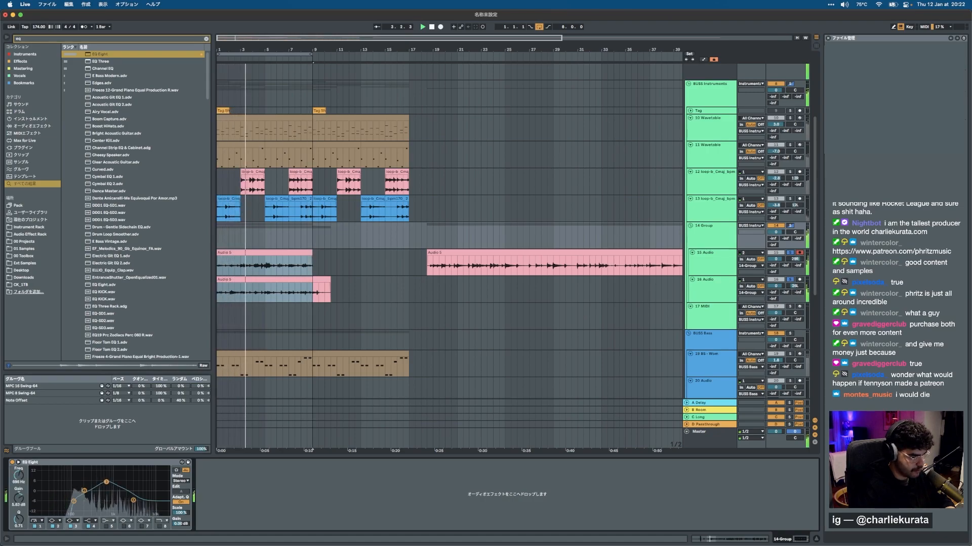
pyautogui.moveTo(107, 483); pyautogui.dragTo(108, 484)
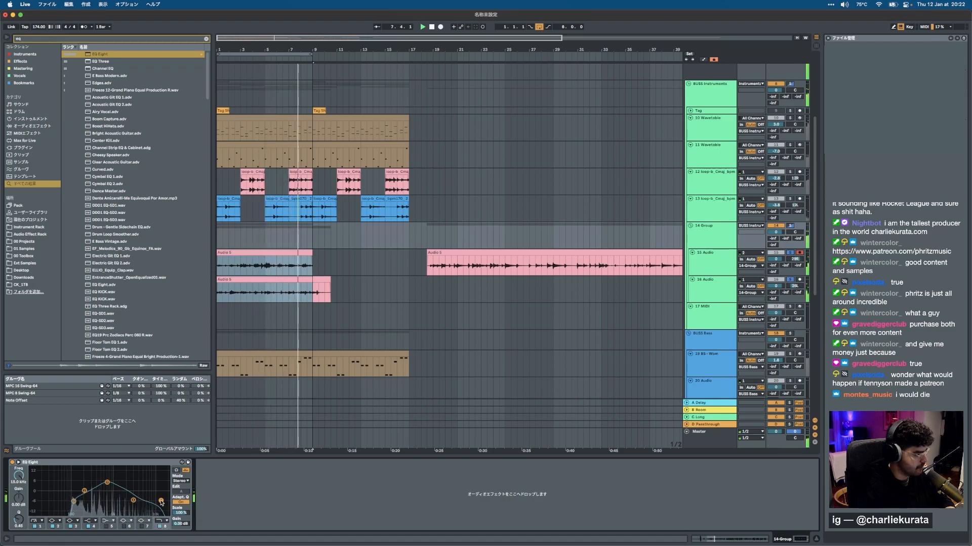
# Duplicate the first eight bars of both recorded guitar tracks over bars 9 to 16.
pyautogui.moveTo(309, 298); pyautogui.dragTo(210, 262)
pyautogui.click(336, 292)
pyautogui.press('super+d')
pyautogui.scroll(-2, 532, 248)
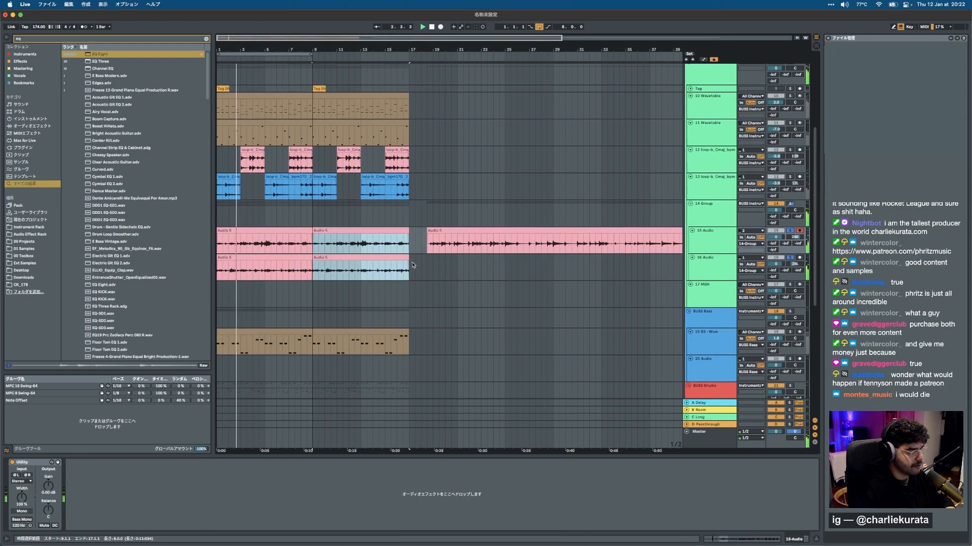
# Add an audio track below the guitar group and move the leftover recording onto it, starting at bar 1.
pyautogui.click(710, 212)
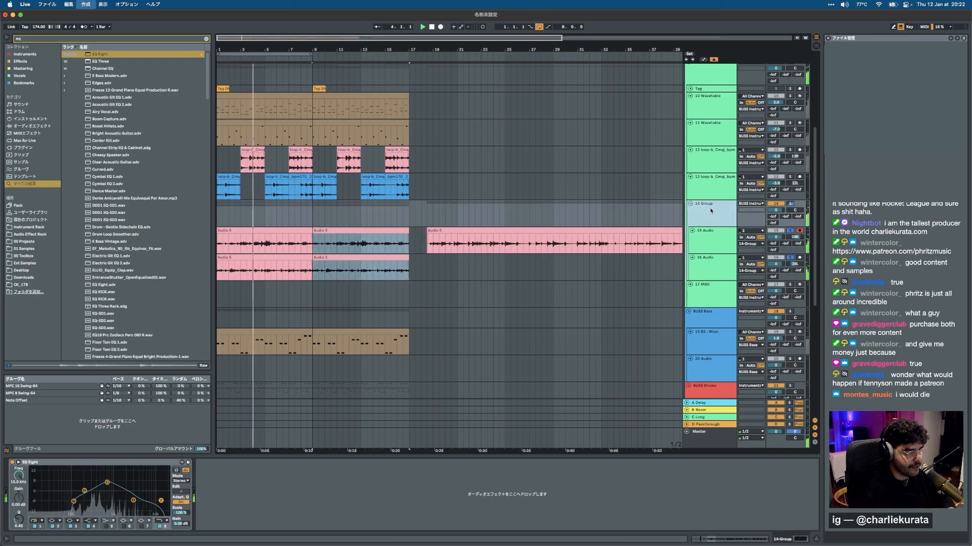
pyautogui.press('super+t')
pyautogui.moveTo(505, 231); pyautogui.dragTo(506, 293)
pyautogui.moveTo(428, 285); pyautogui.dragTo(411, 286)
pyautogui.press('-')
pyautogui.click(450, 303)
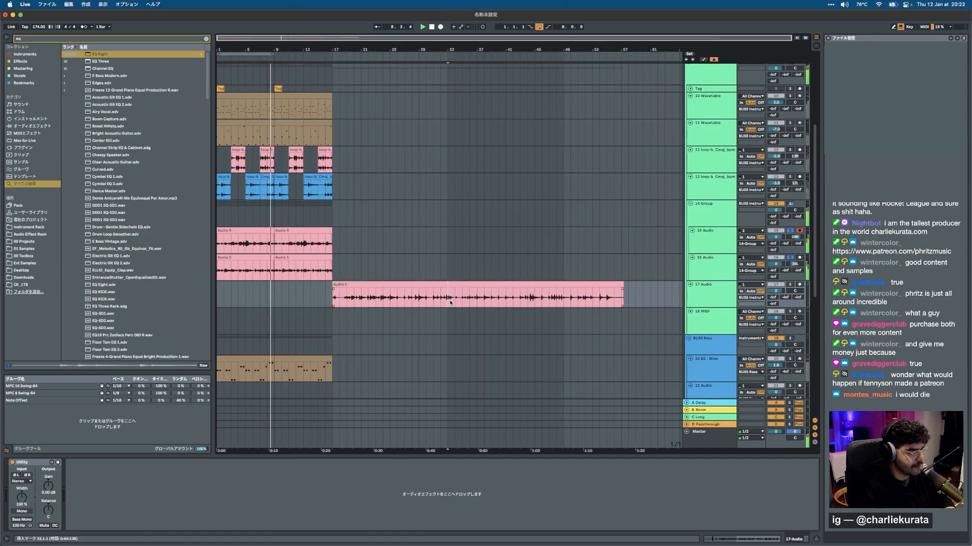
pyautogui.click(620, 284)
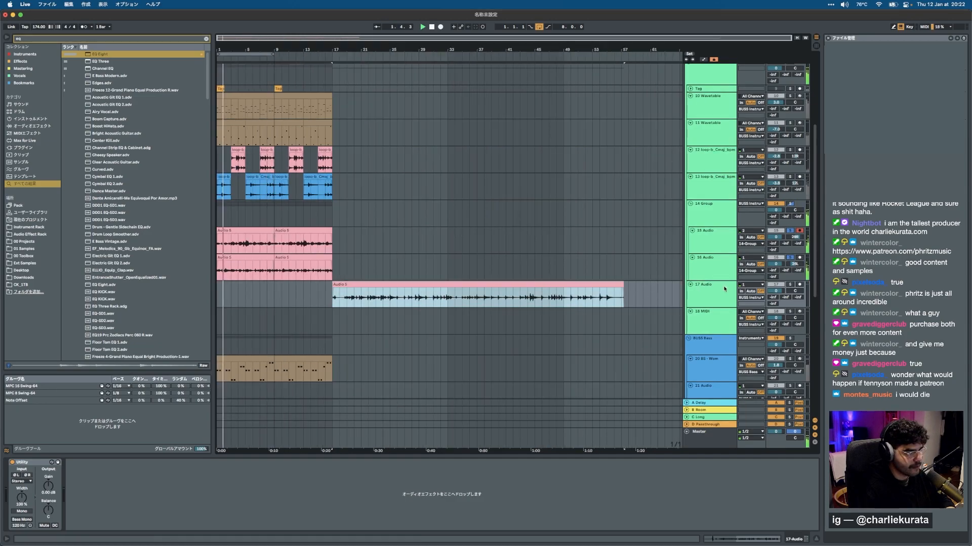
pyautogui.moveTo(435, 284); pyautogui.dragTo(334, 281)
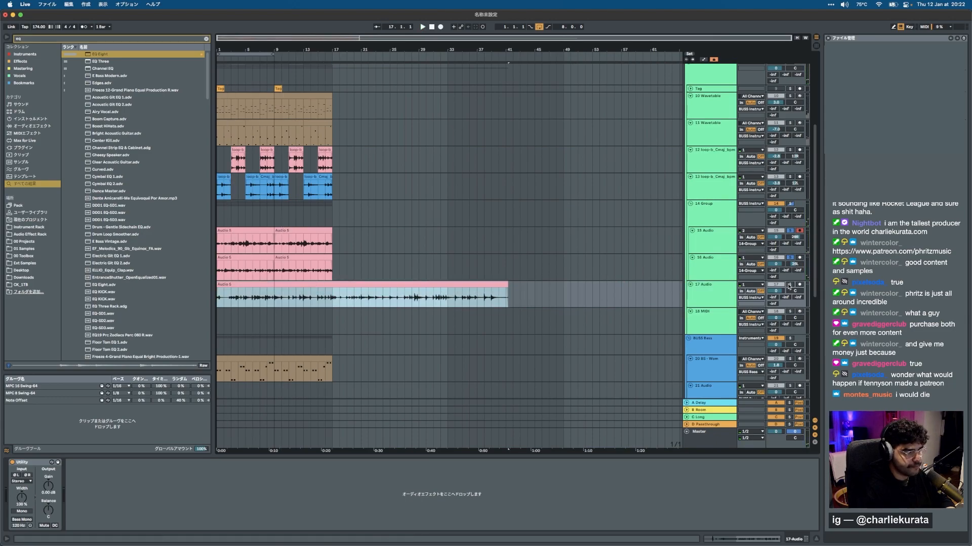
# Play the leftover recording's track soloed with the loop turned off, and raise its volume to 4.4 dB.
pyautogui.press('space')
pyautogui.press('+')
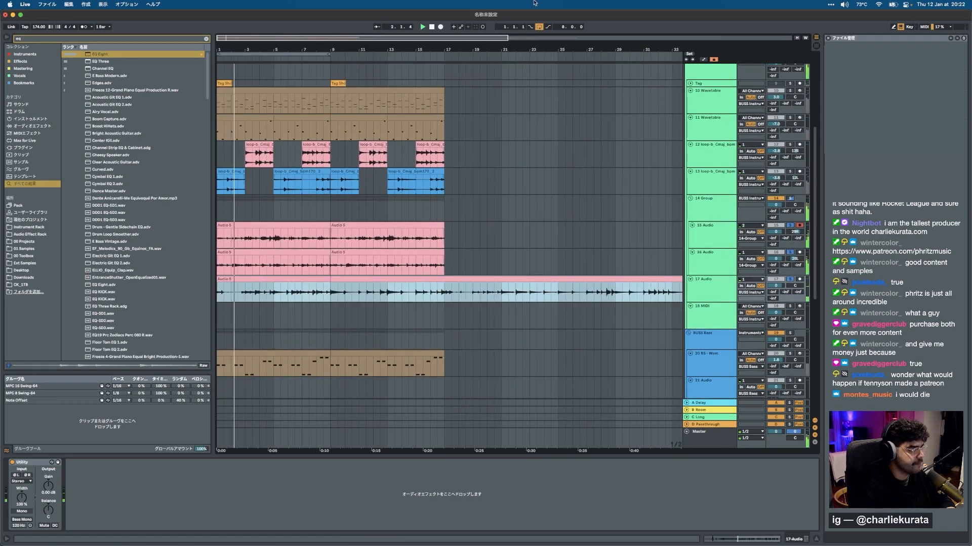
pyautogui.click(539, 27)
pyautogui.moveTo(776, 286); pyautogui.dragTo(776, 275)
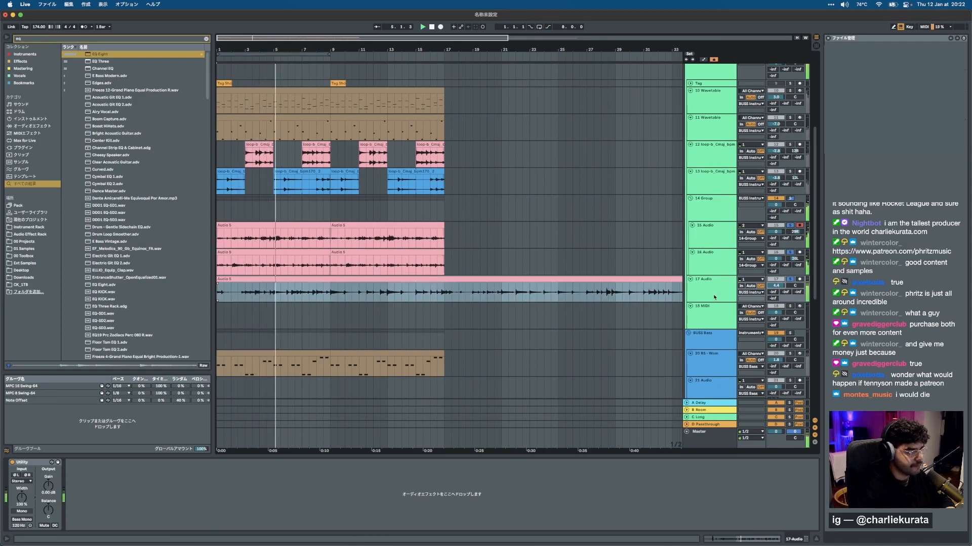
# Split the leftover recording at bar 17 and move its later part to bar 1.
pyautogui.click(474, 295)
pyautogui.press('-')
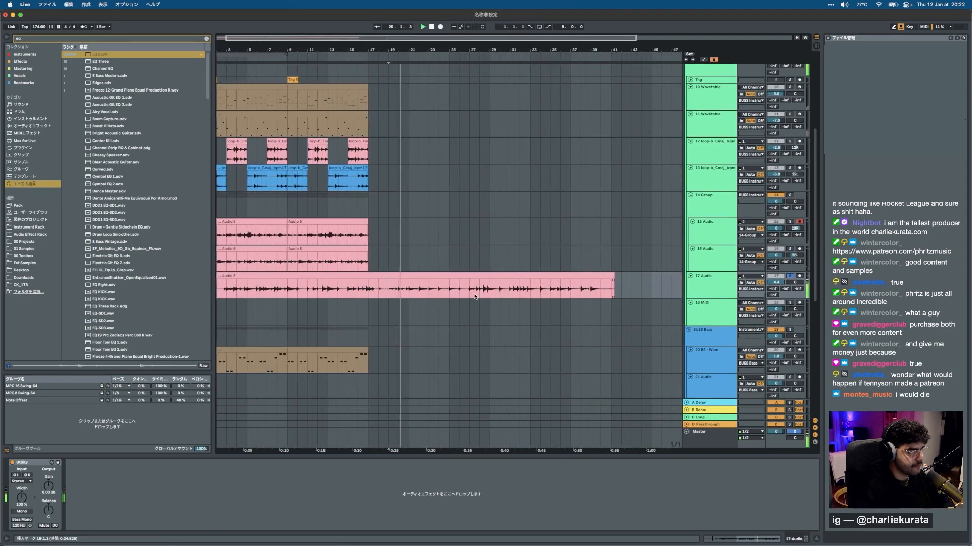
pyautogui.press('-')
pyautogui.click(337, 292)
pyautogui.press('super+e')
pyautogui.click(377, 276)
pyautogui.moveTo(388, 276); pyautogui.dragTo(266, 276)
pyautogui.press('+')
pyautogui.hscroll(-1, 434, 282)
# Audition the moved recording near bar 23, split it at bar 9 and move its later part to bar 1.
pyautogui.click(434, 283)
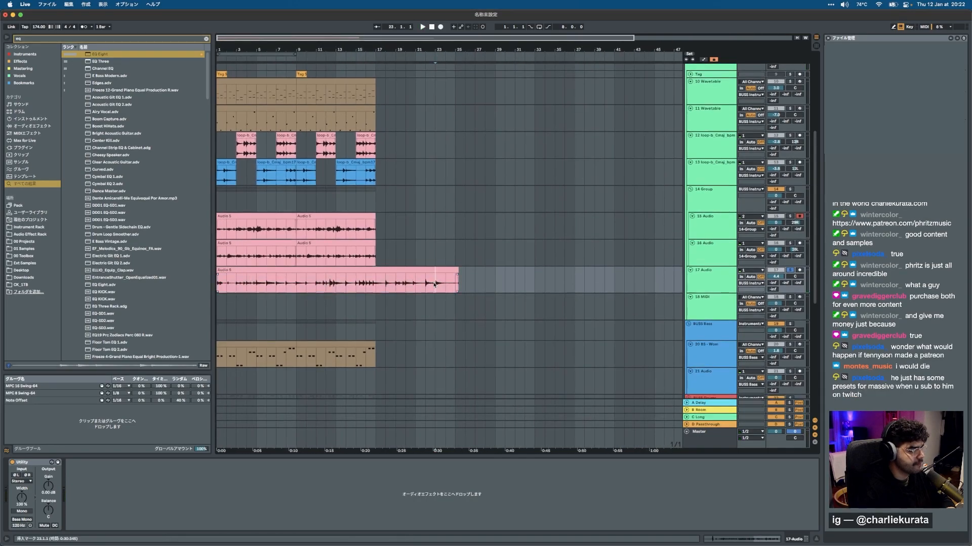
pyautogui.press('space')
pyautogui.click(306, 272)
pyautogui.click(297, 282)
pyautogui.press('super+e')
pyautogui.moveTo(308, 270); pyautogui.dragTo(228, 270)
pyautogui.press('space')
pyautogui.press('z')
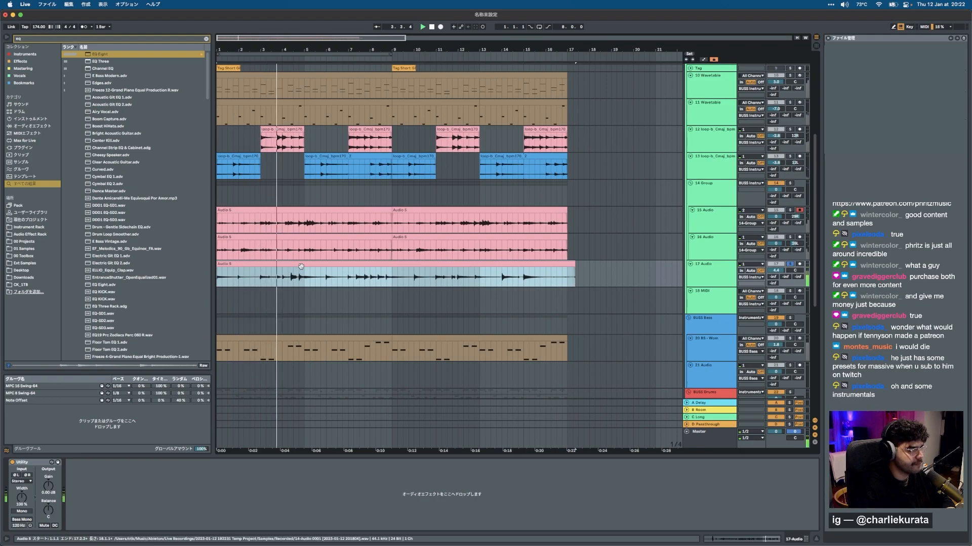
# Bring back the recording's earlier audio as one clip across bars 1 to 32, and duplicate the other tracks' sixteen bars from bar 17.
pyautogui.press('x')
pyautogui.moveTo(258, 264); pyautogui.dragTo(123, 280)
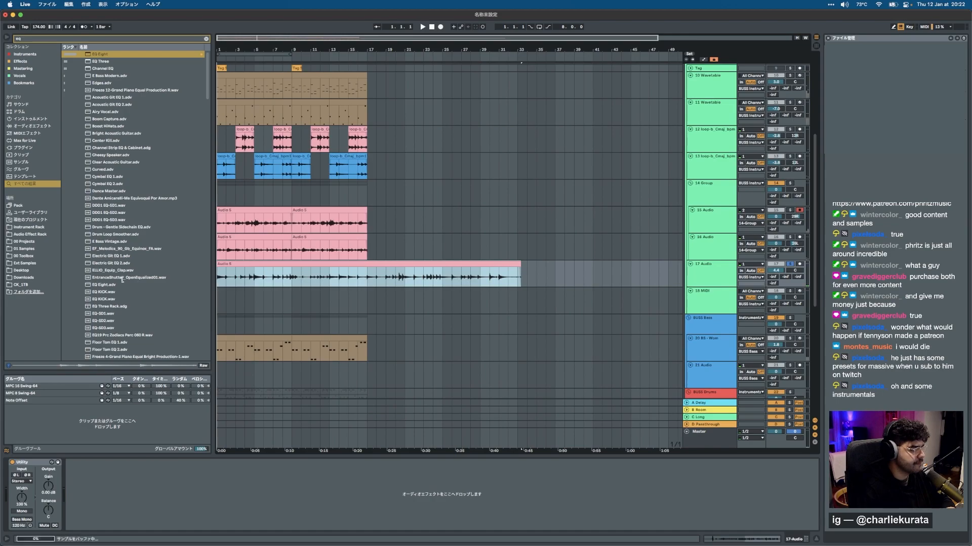
pyautogui.click(267, 237)
pyautogui.keyDown('shift'); pyautogui.click(308, 237); pyautogui.keyUp('shift')
pyautogui.press('super+shift+d')
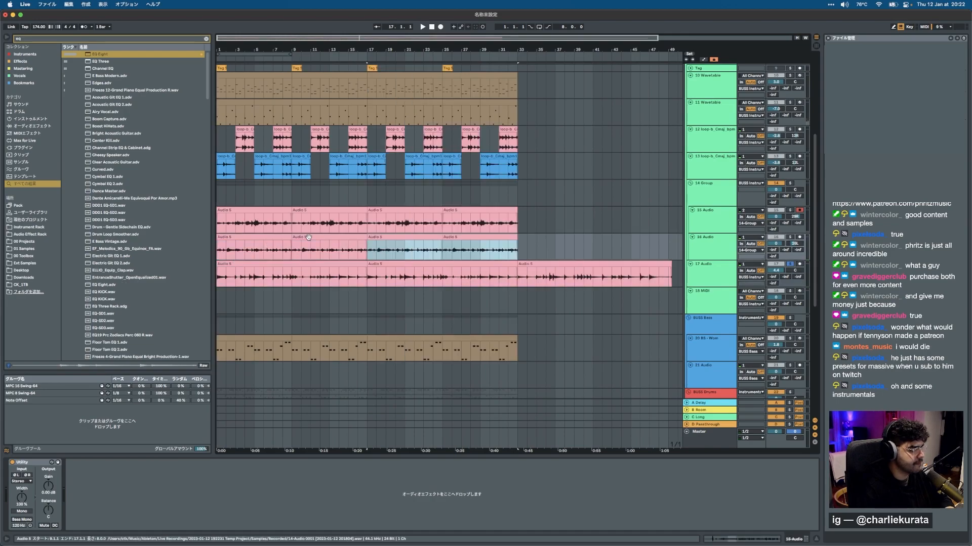
pyautogui.moveTo(532, 265); pyautogui.dragTo(218, 264)
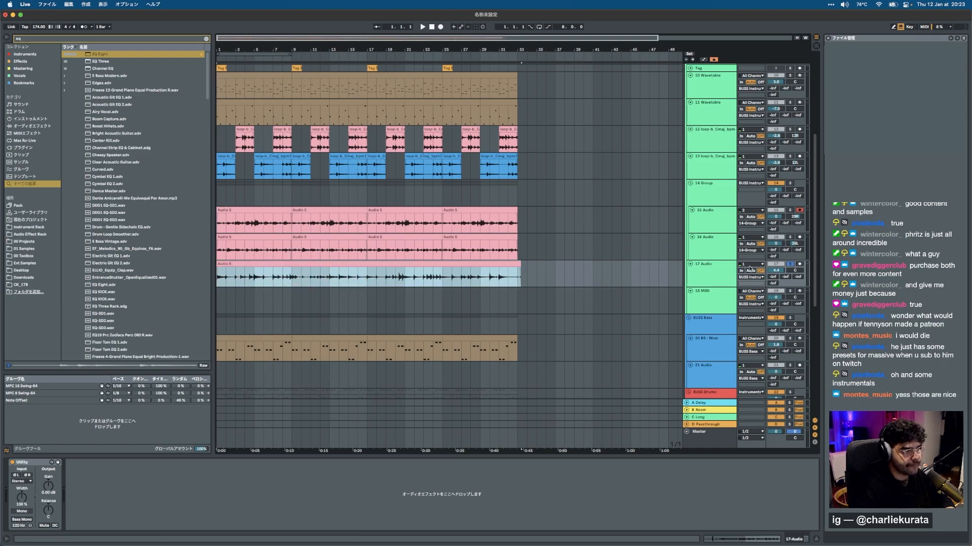
# Add an EQ Eight to the long recording's track and start playback from bar 1.
pyautogui.press('super+f')
pyautogui.write('eq')
pyautogui.press('Return')
pyautogui.press('space')
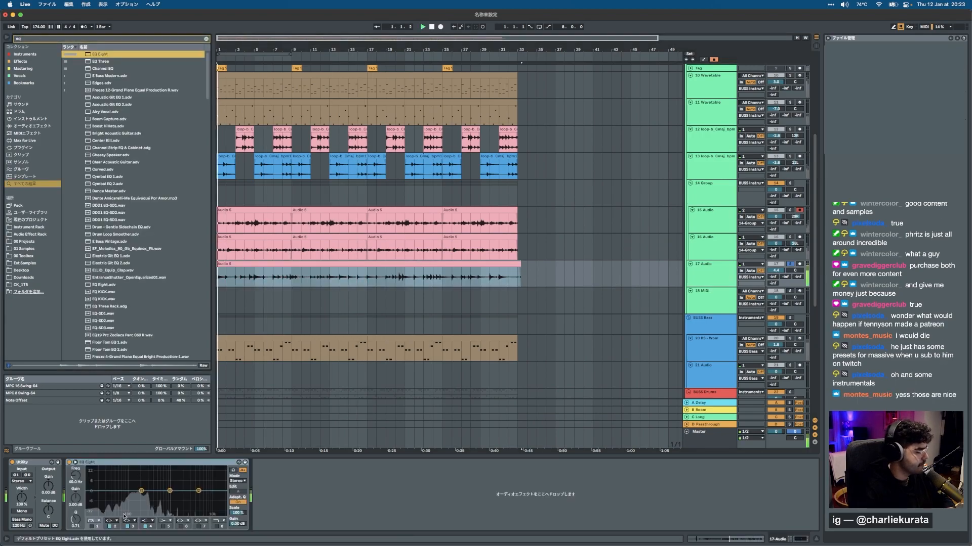
# Shape 17 Audio's EQ Eight with a low cut, a high cut and a dip of about 3 dB near 3.8 kHz.
pyautogui.click(91, 526)
pyautogui.moveTo(111, 496); pyautogui.dragTo(134, 498)
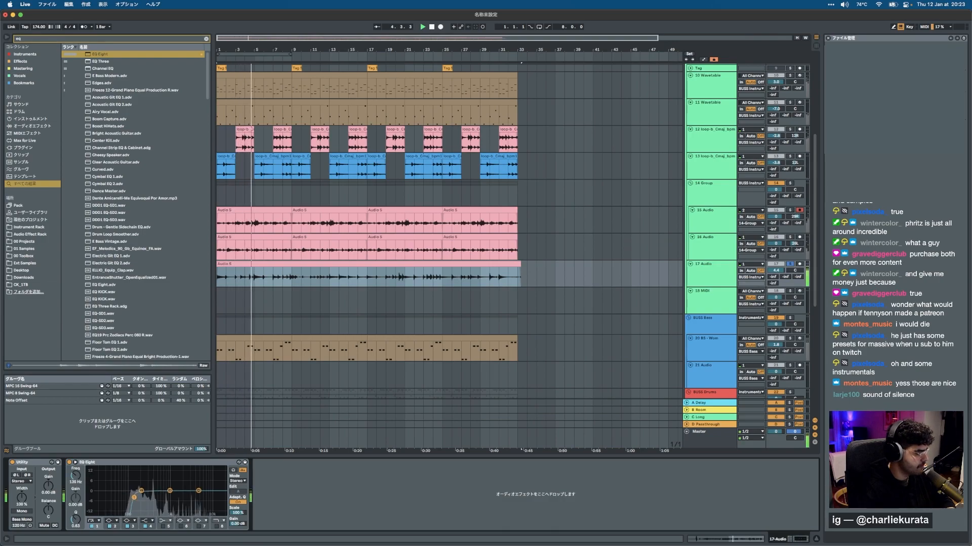
pyautogui.click(216, 526)
pyautogui.moveTo(220, 496); pyautogui.dragTo(187, 498)
# Search for the Glue Compressor and add it after the EQ Eight on 17 Audio.
pyautogui.write('gl')
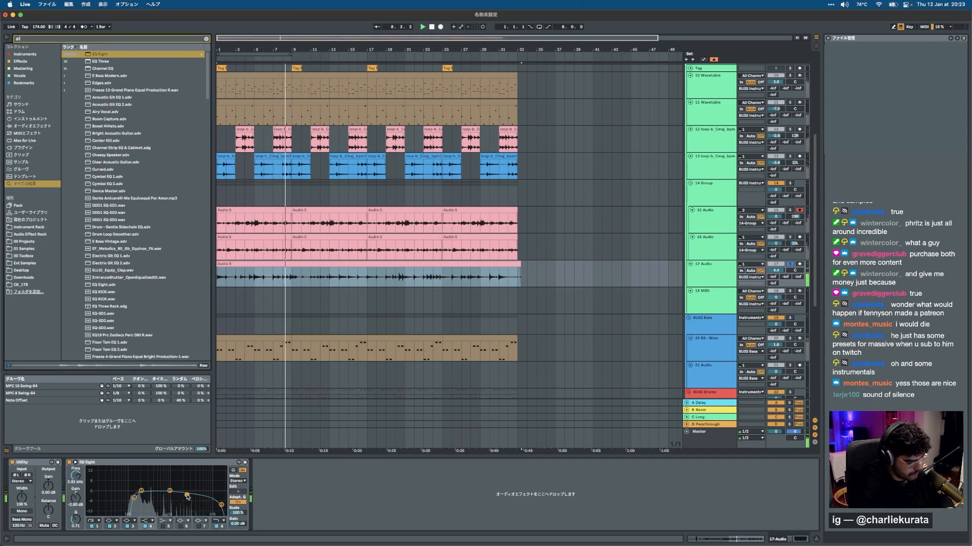
pyautogui.write('ue')
pyautogui.press('Return')
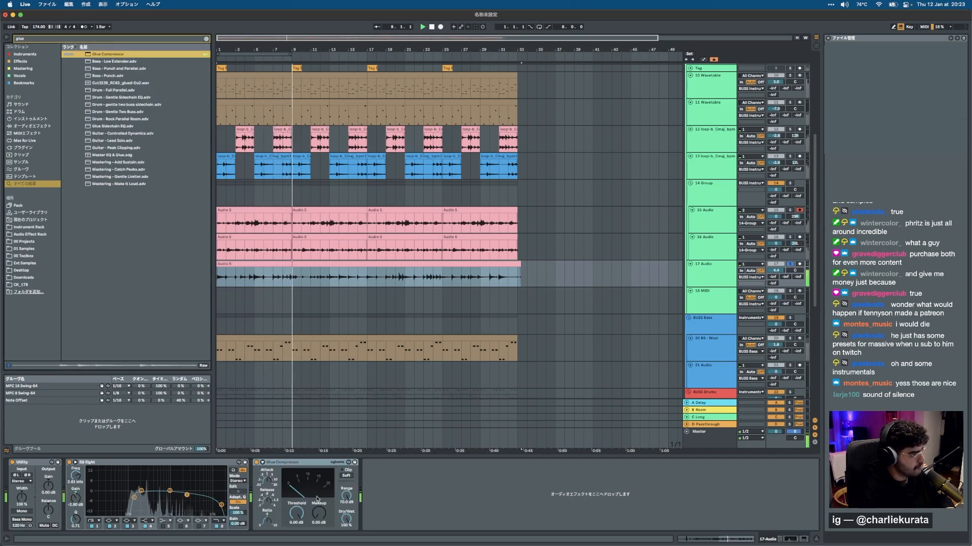
# Split the long recording on 17 Audio at bar 11 and delete its earlier part.
pyautogui.doubleClick(279, 263)
pyautogui.scroll(-1, 305, 257)
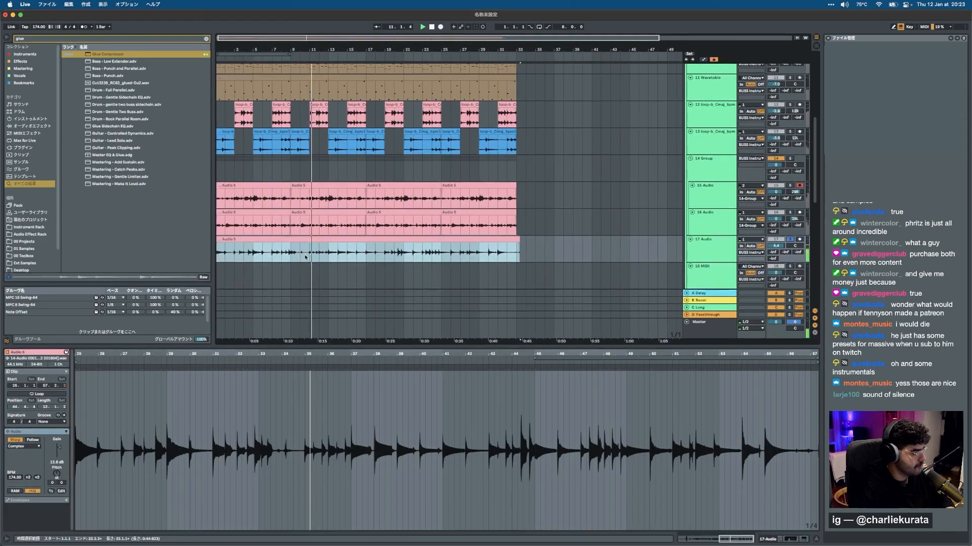
pyautogui.click(306, 258)
pyautogui.press('super+e')
pyautogui.click(304, 239)
pyautogui.press('Delete')
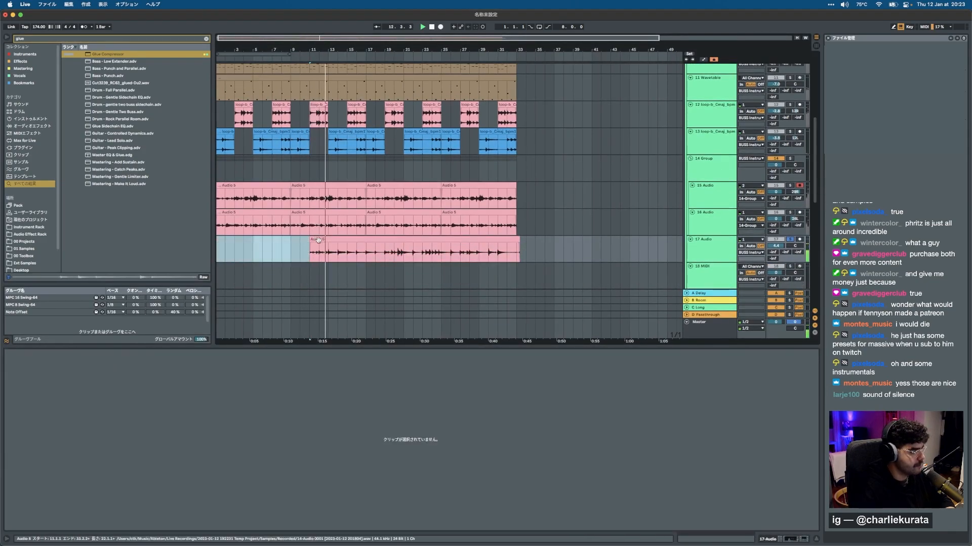
pyautogui.click(317, 240)
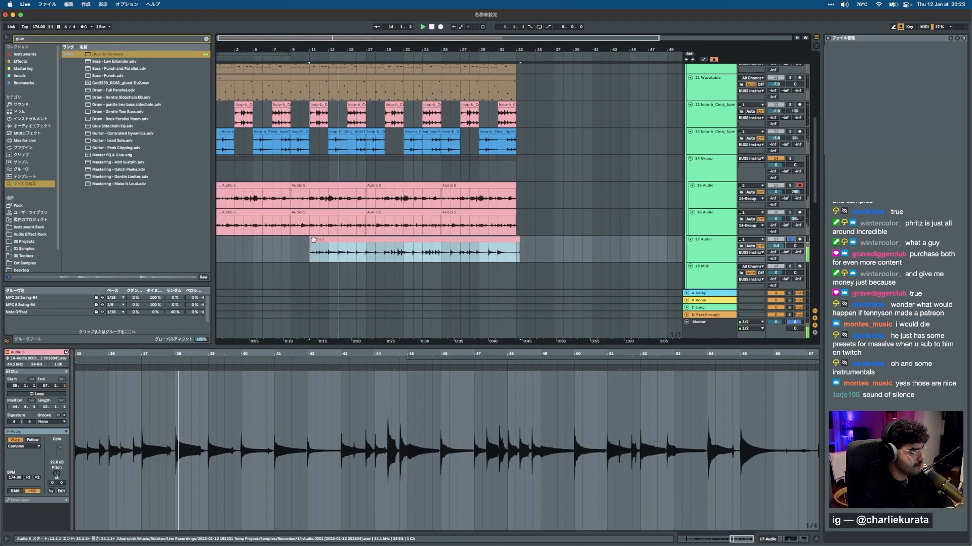
# Set 17 Audio's Glue Compressor to threshold -29.2 dB and makeup 9.37 dB, raise its EQ low cut, and unsolo the track.
pyautogui.click(777, 537)
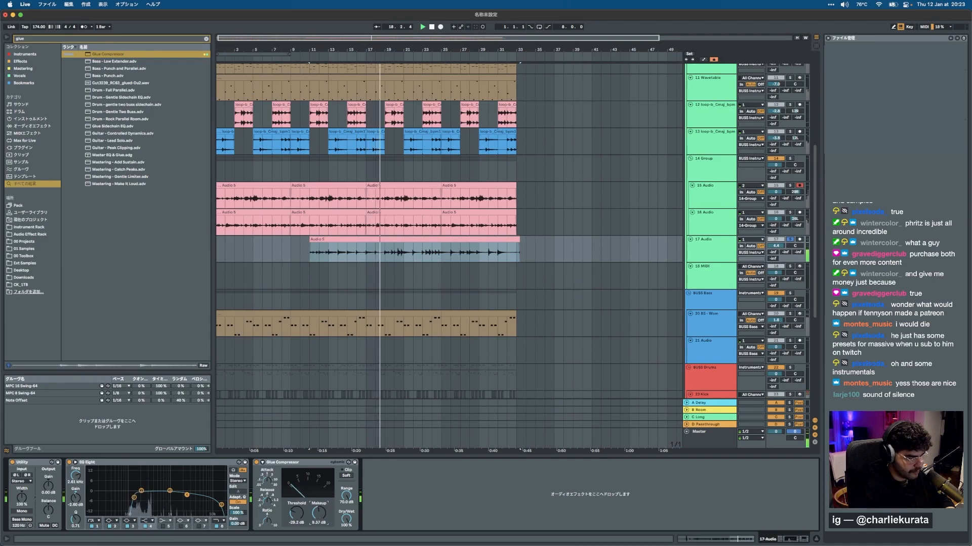
pyautogui.click(134, 498)
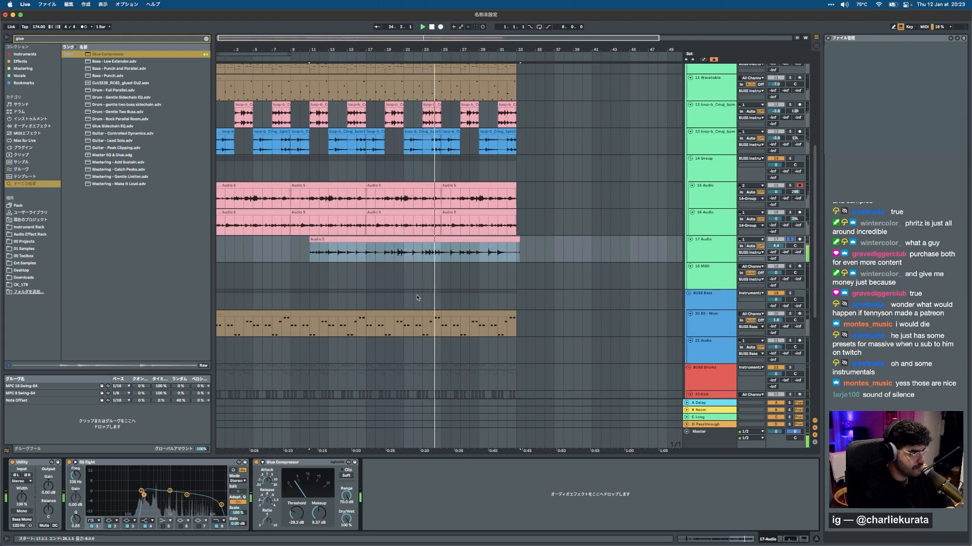
pyautogui.click(790, 240)
pyautogui.press('space')
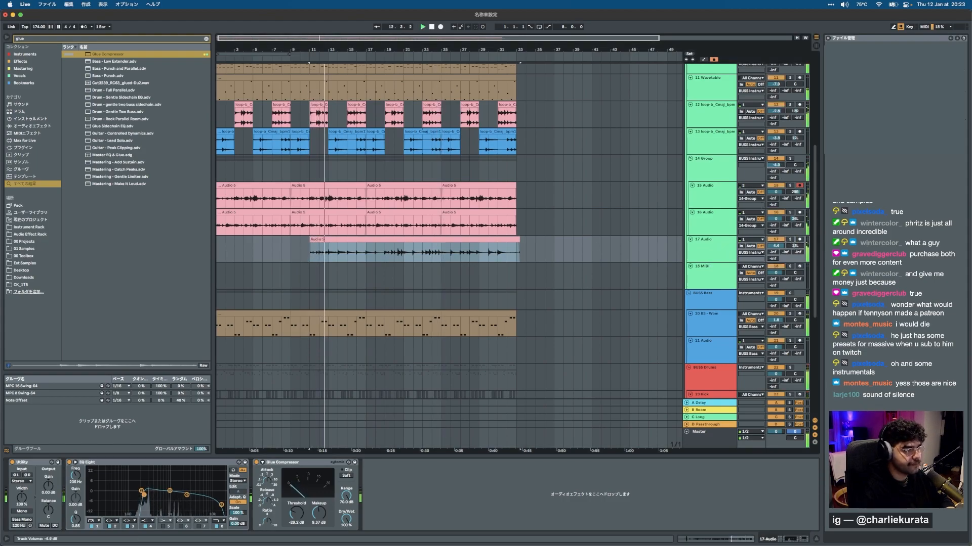
# Lower 14 Group's volume to -6.3 dB and its EQ Eight high cut to about 7.5 kHz.
pyautogui.click(777, 160)
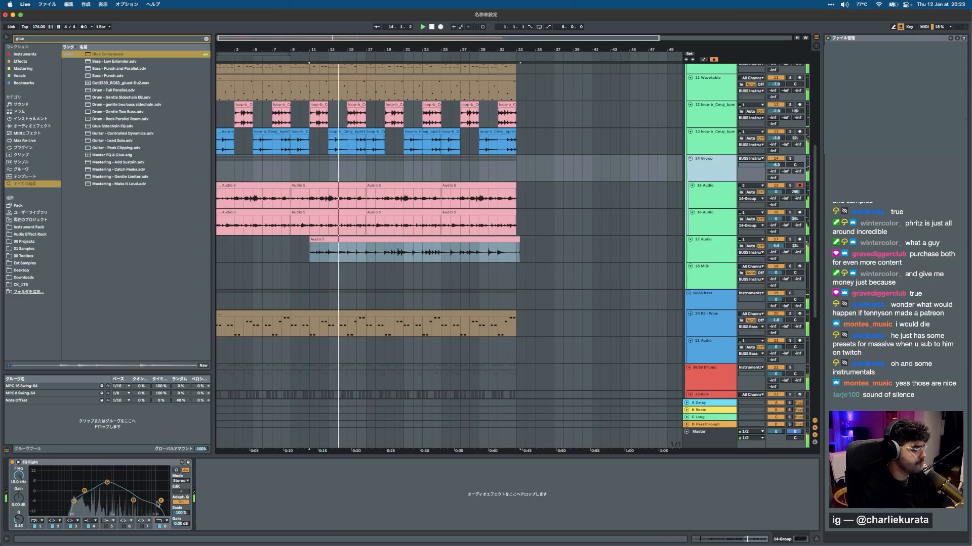
pyautogui.moveTo(161, 501); pyautogui.dragTo(147, 498)
pyautogui.scroll(2, 392, 280)
pyautogui.scroll(3, 391, 280)
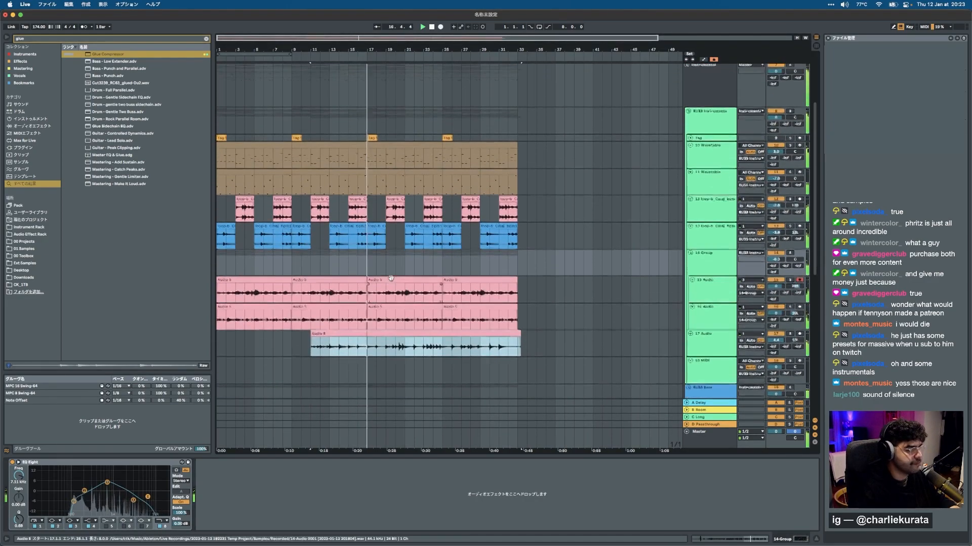
# Delete the 17 Audio recording before bar 17 and lower the track's volume to about 2 dB.
pyautogui.moveTo(369, 347); pyautogui.dragTo(266, 339)
pyautogui.press('BackSpace')
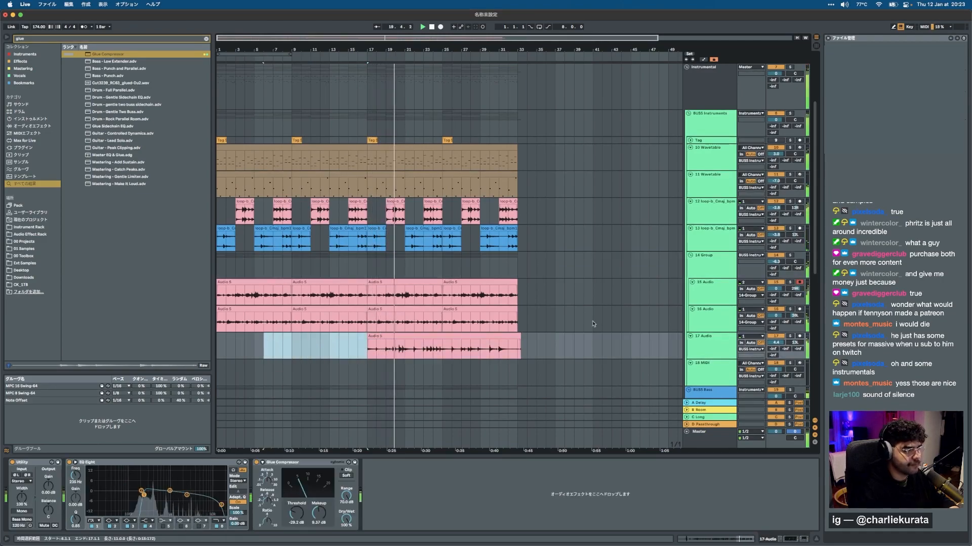
pyautogui.moveTo(775, 344); pyautogui.dragTo(776, 350)
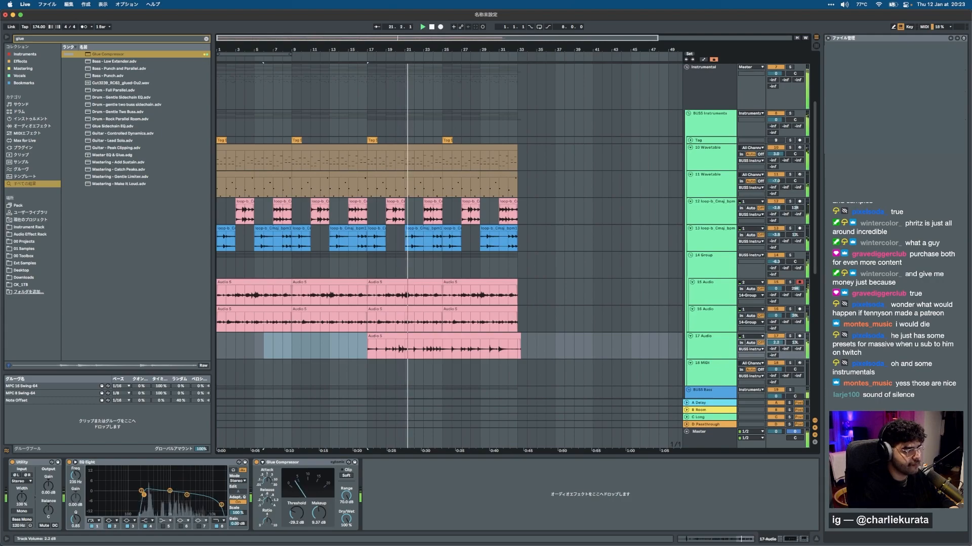
# Adjust the volume of the cardboard rim track and open the Kick track's devices.
pyautogui.click(763, 271)
pyautogui.scroll(-10, 762, 271)
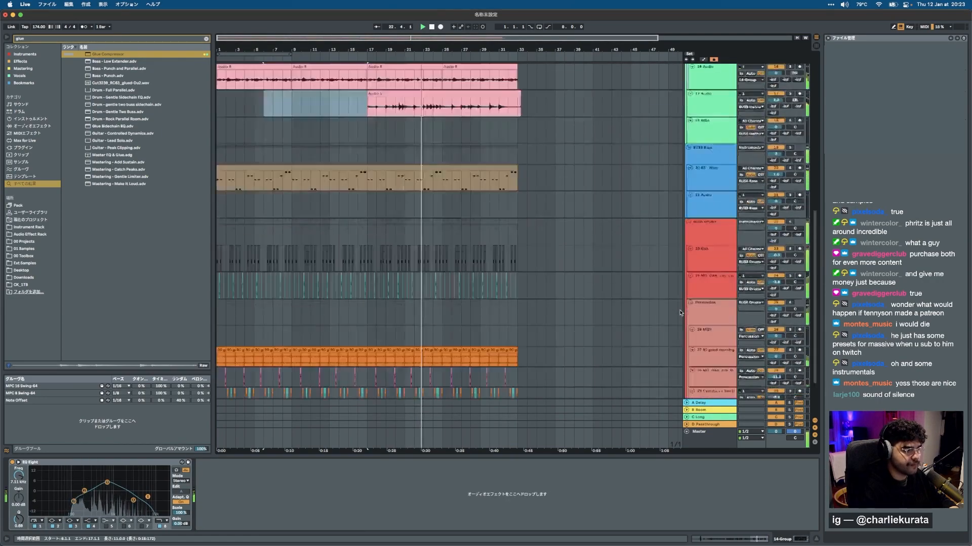
pyautogui.click(776, 211)
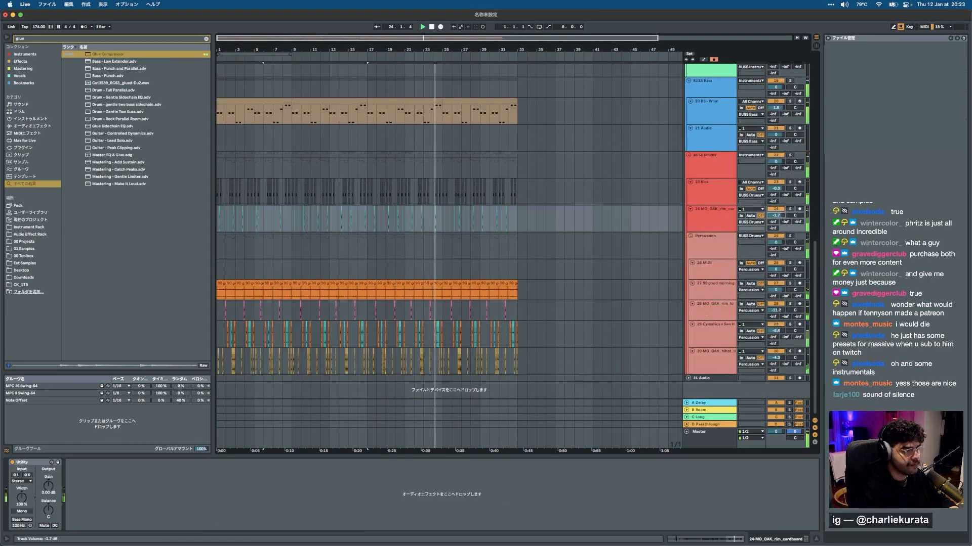
pyautogui.click(777, 188)
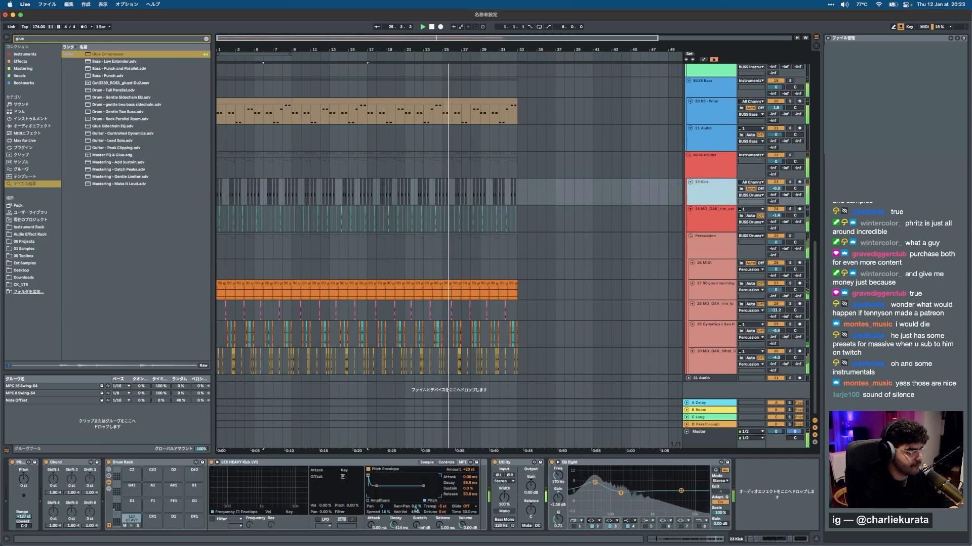
# Trim the end of the 17 Audio recording to bar 33, in line with the other clips.
pyautogui.click(479, 315)
pyautogui.scroll(10, 479, 315)
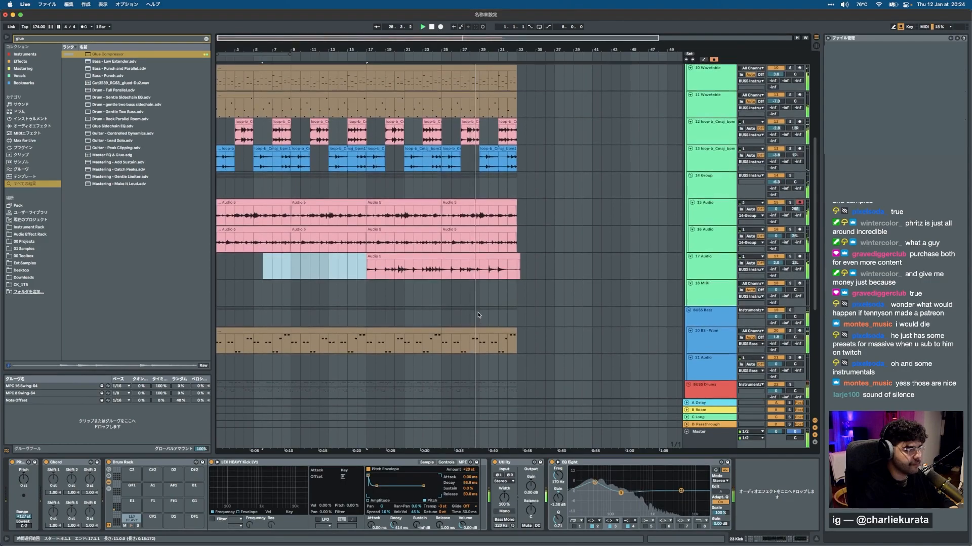
pyautogui.click(516, 264)
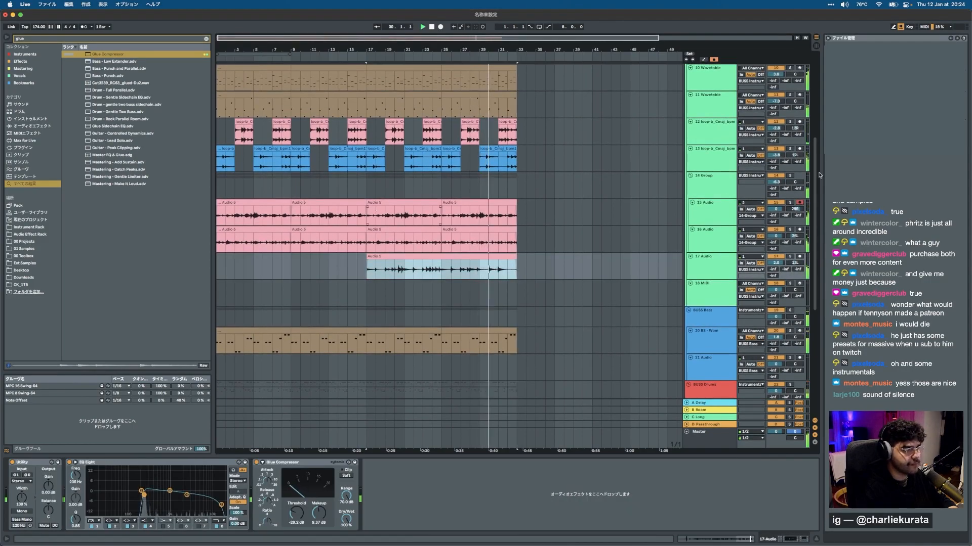
# Solo 14 Group, play from bar 1, and narrow its EQ Eight curve with a higher low cut and a lower high cut.
pyautogui.click(790, 175)
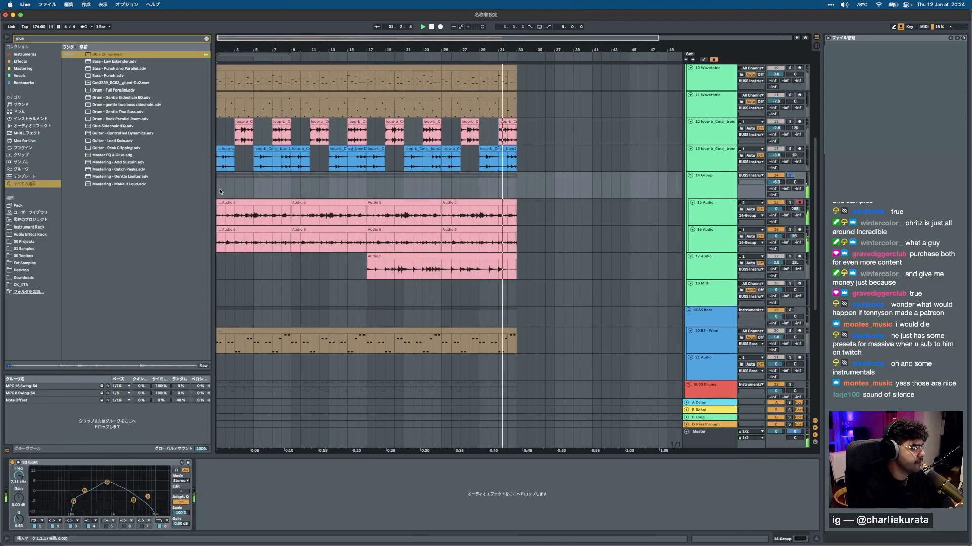
pyautogui.click(246, 188)
pyautogui.moveTo(147, 496); pyautogui.dragTo(84, 503)
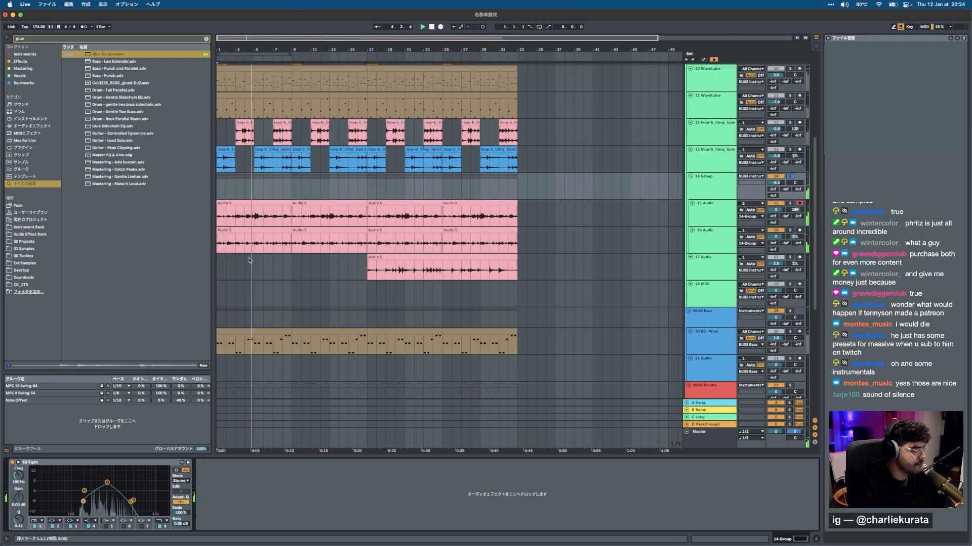
# Open the clip settings of the clips in bars 1 to 16 on 15 Audio and 16 Audio.
pyautogui.click(274, 230)
pyautogui.keyDown('shift'); pyautogui.click(316, 203); pyautogui.keyUp('shift')
pyautogui.hotkey('shift', 'Tab')
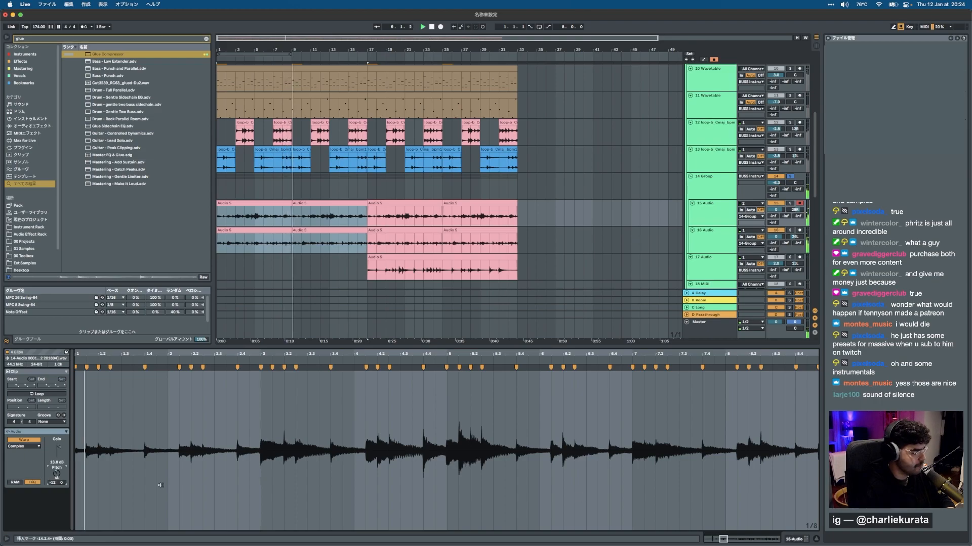
# Unsolo 14 Group, raise its volume, and widen its EQ Eight with a lower low cut and a high cut near 4.8 kHz.
pyautogui.click(790, 177)
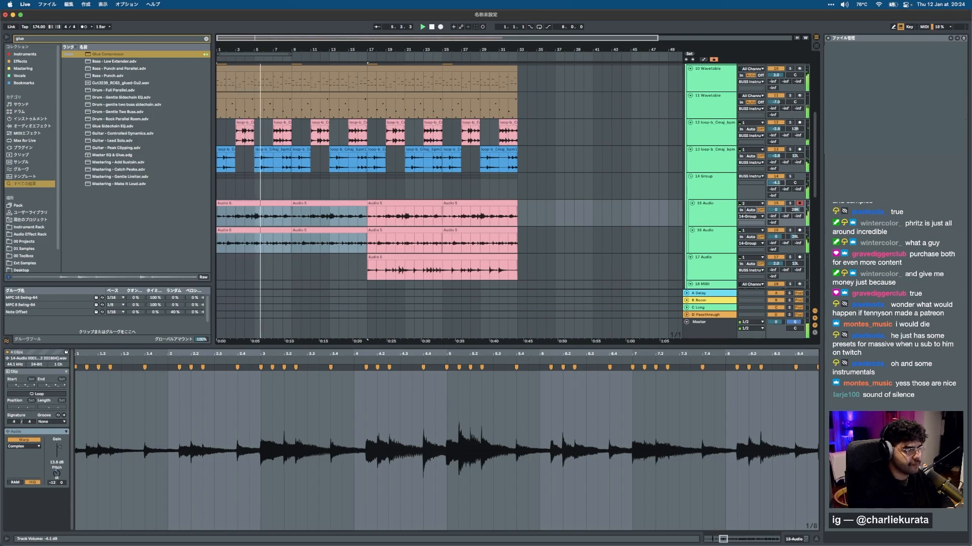
pyautogui.click(724, 187)
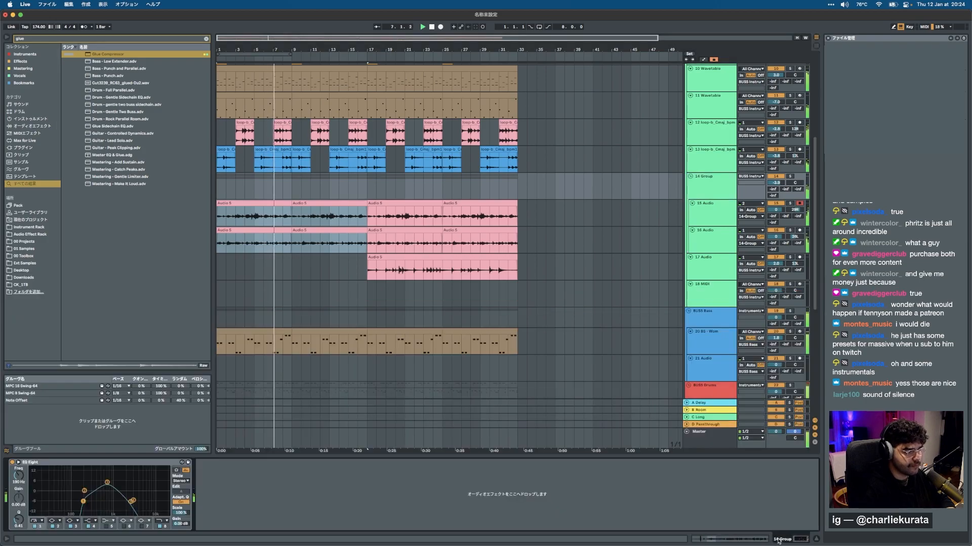
pyautogui.moveTo(83, 504); pyautogui.dragTo(76, 494)
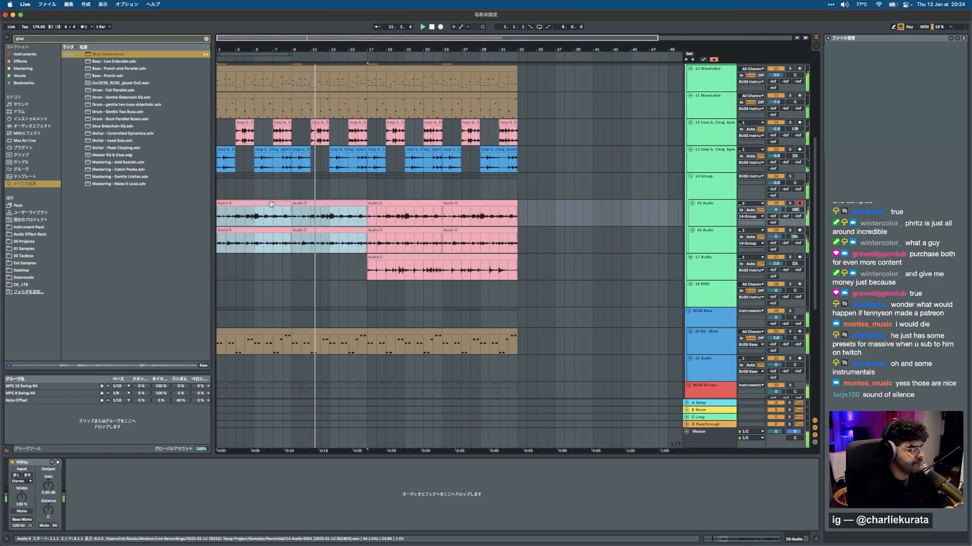
pyautogui.click(275, 183)
pyautogui.moveTo(131, 502)
pyautogui.mouseDown()
pyautogui.moveTo(154, 502)
pyautogui.moveTo(148, 495)
pyautogui.moveTo(109, 504)
pyautogui.moveTo(141, 498)
pyautogui.mouseUp()
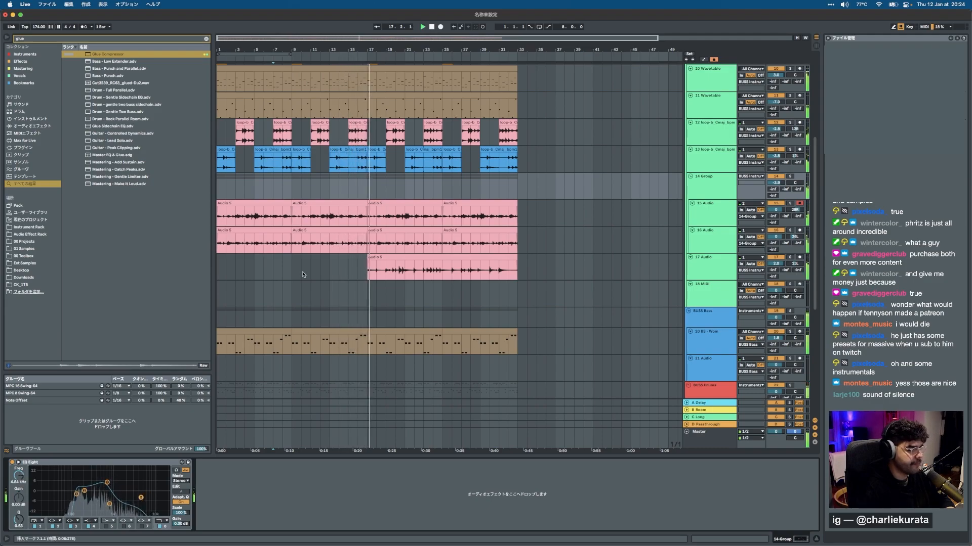
# Extend the start of the 17 Audio recording back to bar 13.
pyautogui.moveTo(367, 257); pyautogui.dragTo(329, 258)
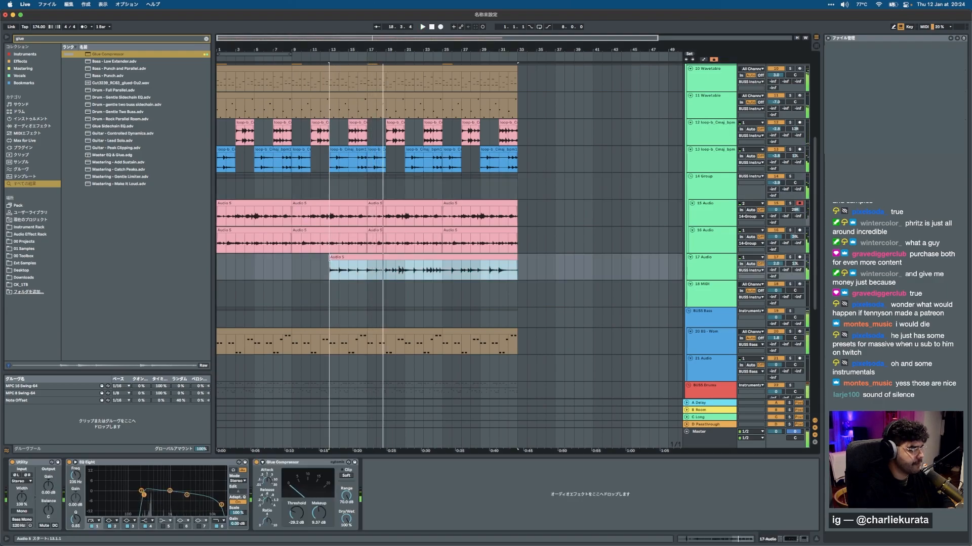
pyautogui.scroll(5, 329, 257)
pyautogui.hscroll(-5, 329, 256)
# Try sending 17 Audio to the Room return at -11.3 dB.
pyautogui.moveTo(785, 267); pyautogui.dragTo(785, 258)
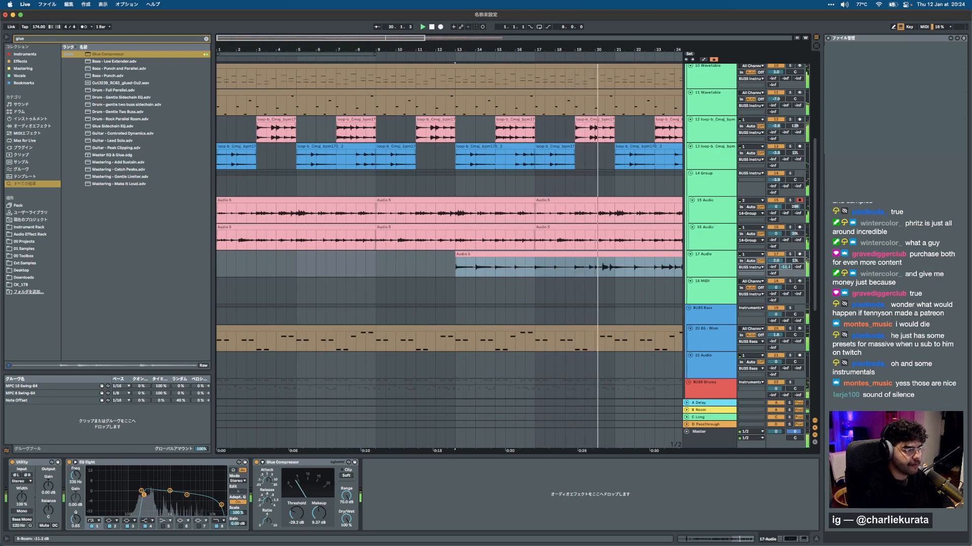
pyautogui.scroll(-5, 587, 260)
pyautogui.scroll(5, 587, 260)
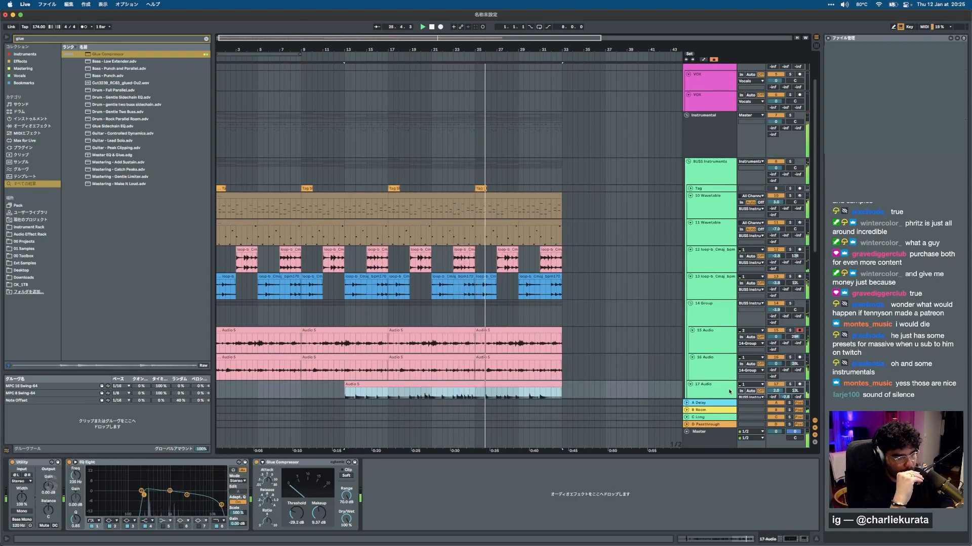
pyautogui.moveTo(785, 397); pyautogui.dragTo(785, 403)
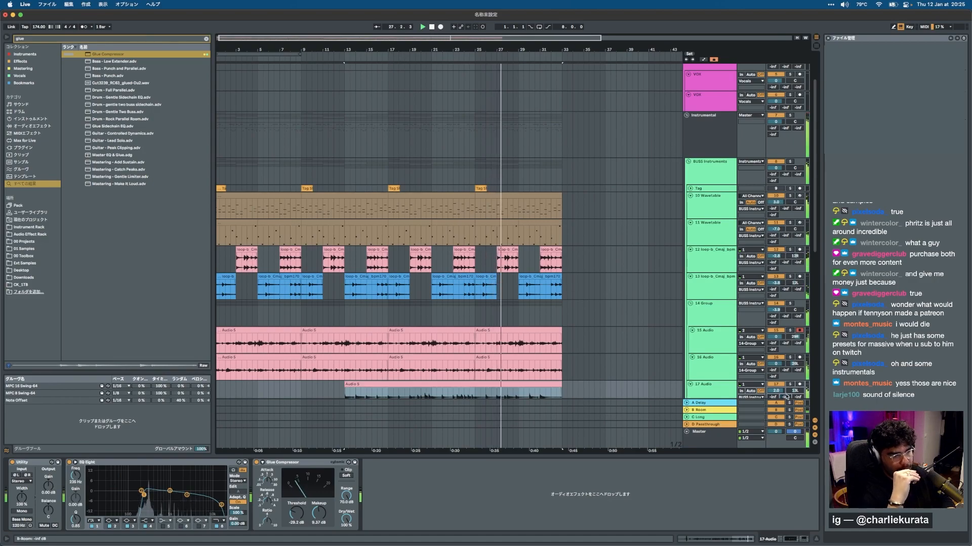
# Select all 11 Wavetable clips from bar 1 through bar 32 and loop the arrangement over that range.
pyautogui.click(514, 223)
pyautogui.click(529, 221)
pyautogui.keyDown('shift'); pyautogui.click(232, 229); pyautogui.keyUp('shift')
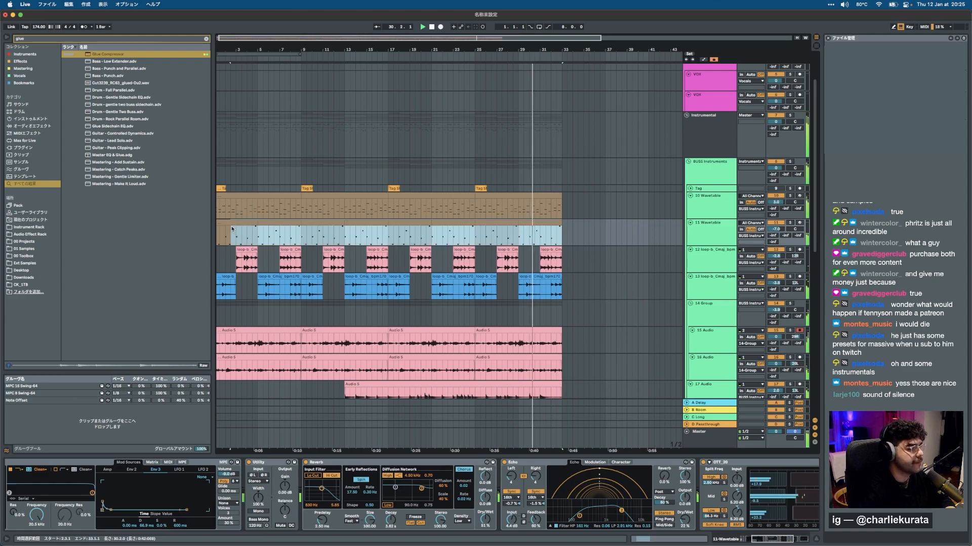
pyautogui.keyDown('shift'); pyautogui.click(231, 221); pyautogui.keyUp('shift')
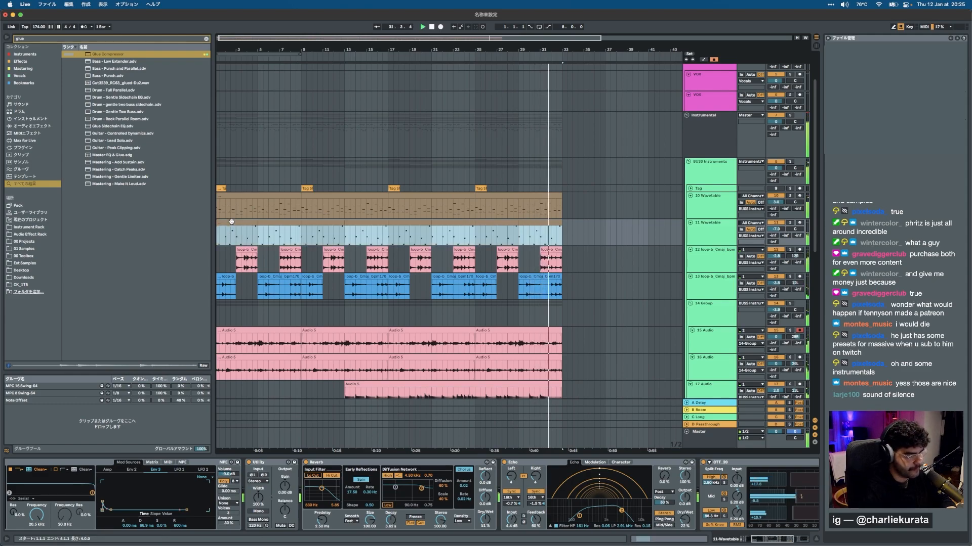
pyautogui.press('super+l')
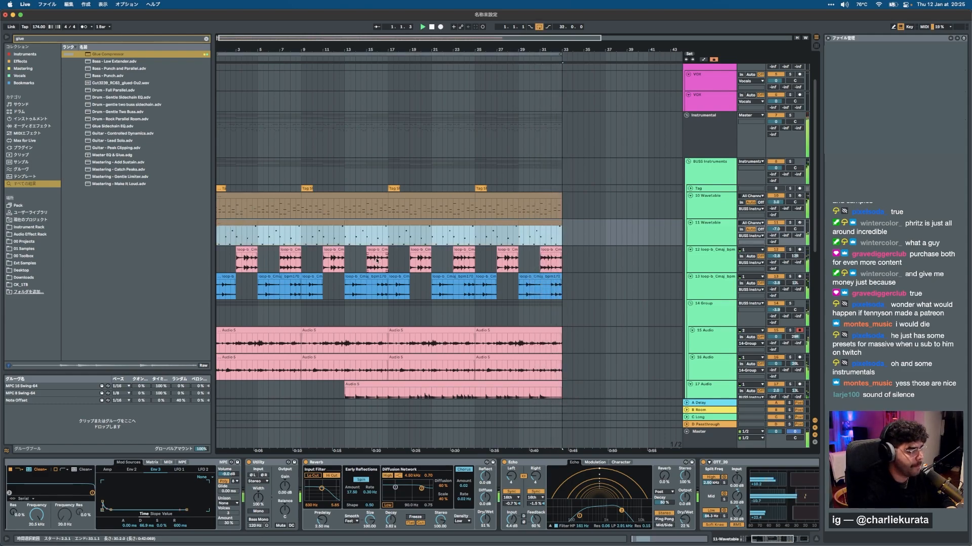
# Insert sixteen bars of silence at the arrangement's start and fill them with copies of the 10 Wavetable part.
pyautogui.moveTo(388, 313); pyautogui.dragTo(177, 312)
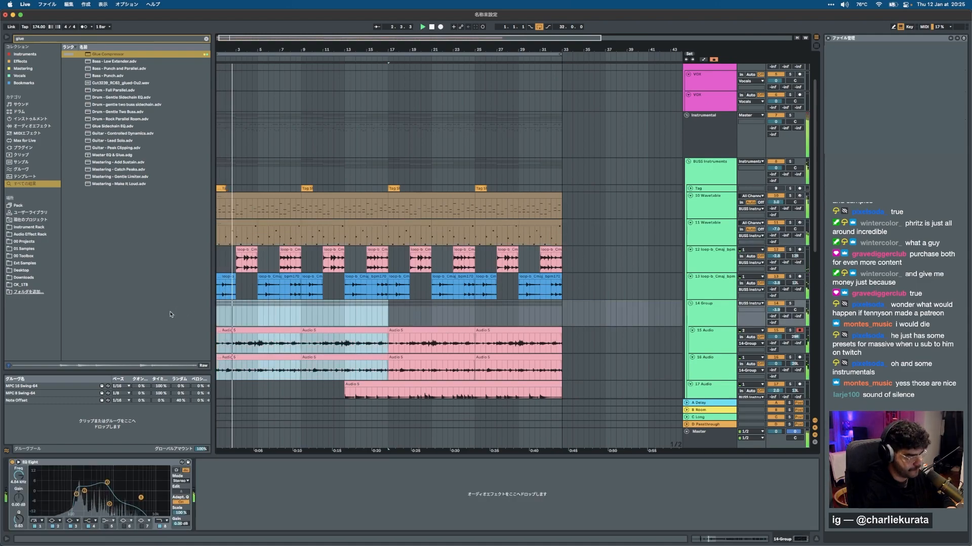
pyautogui.press('super+i')
pyautogui.moveTo(428, 208); pyautogui.dragTo(262, 208)
pyautogui.press('super+d')
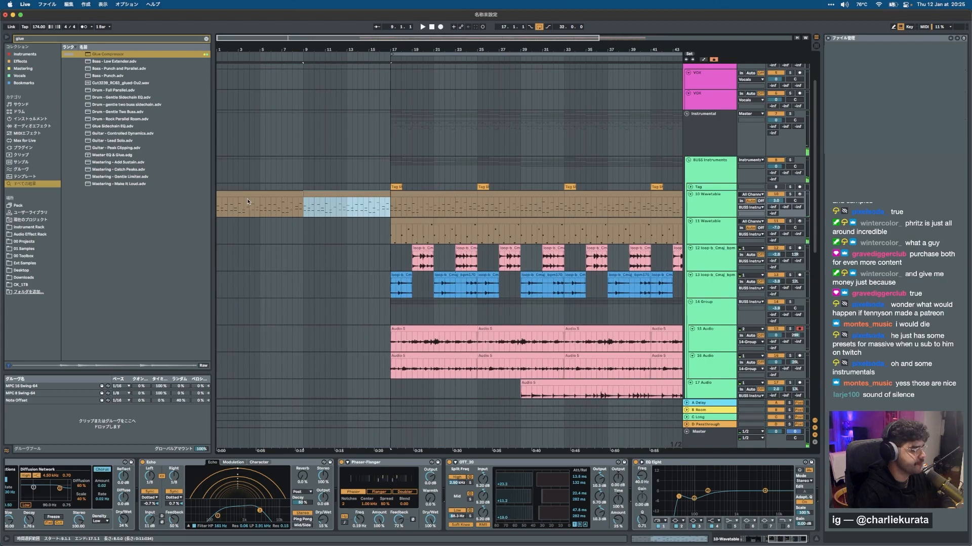
# Fill bars 1 to 16 of the intro with copies of the good morning hat loop.
pyautogui.click(246, 197)
pyautogui.press('space')
pyautogui.scroll(-5, 395, 317)
pyautogui.scroll(-4, 395, 317)
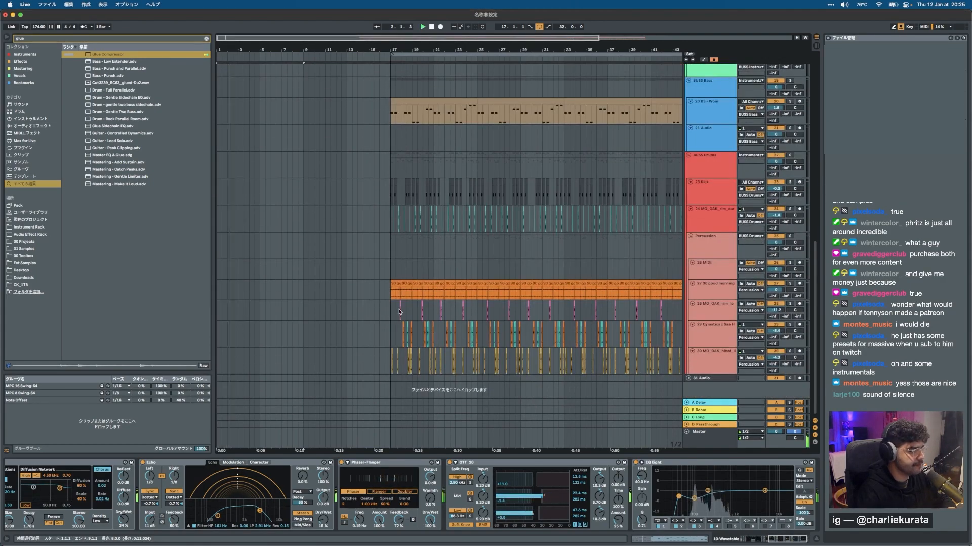
pyautogui.moveTo(392, 289); pyautogui.dragTo(300, 284)
pyautogui.press('super+d')
pyautogui.scroll(8, 275, 248)
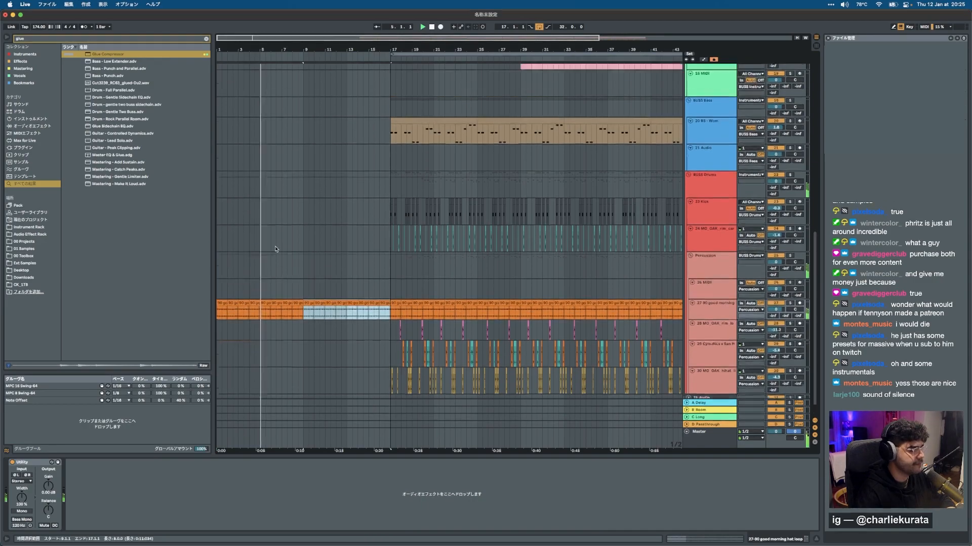
# Copy the cardboard rim hits into bars 9 to 16 and clear the percussion group's last beat before bar 17.
pyautogui.scroll(-3, 275, 245)
pyautogui.scroll(-8, 333, 257)
pyautogui.moveTo(330, 219); pyautogui.dragTo(276, 225)
pyautogui.scroll(5, 323, 311)
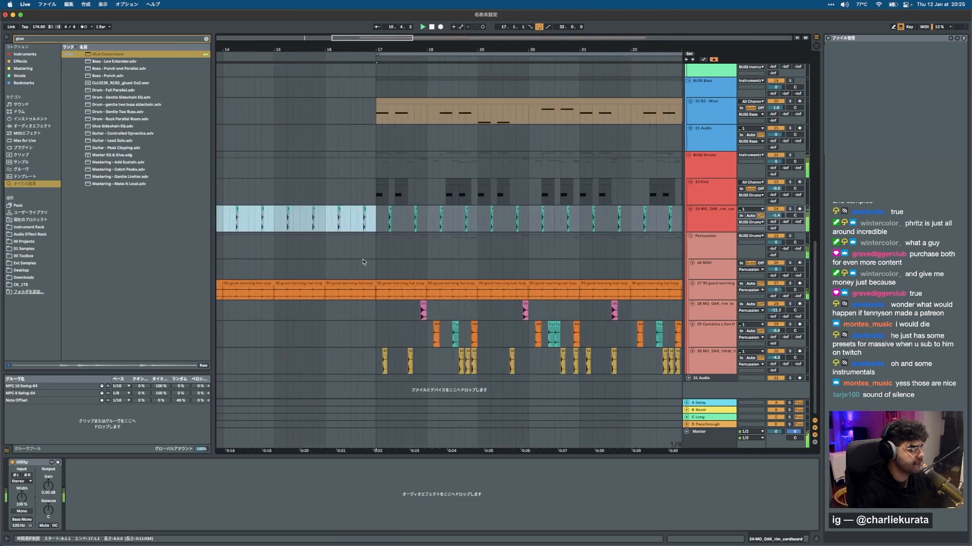
pyautogui.moveTo(363, 267); pyautogui.dragTo(376, 251)
# Delete bar 16 of the 10 Wavetable part, leaving a one-bar gap before the main section.
pyautogui.scroll(8, 376, 252)
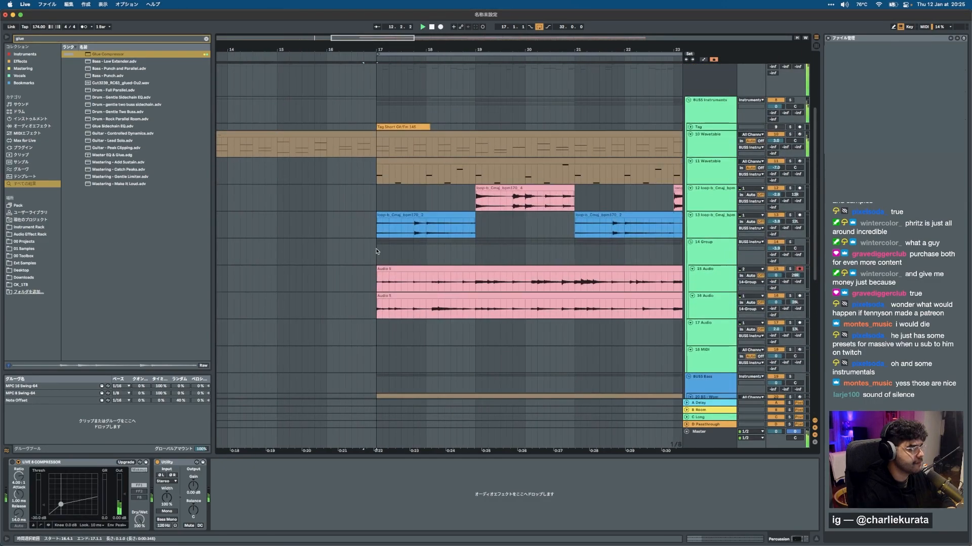
pyautogui.moveTo(328, 150); pyautogui.dragTo(376, 150)
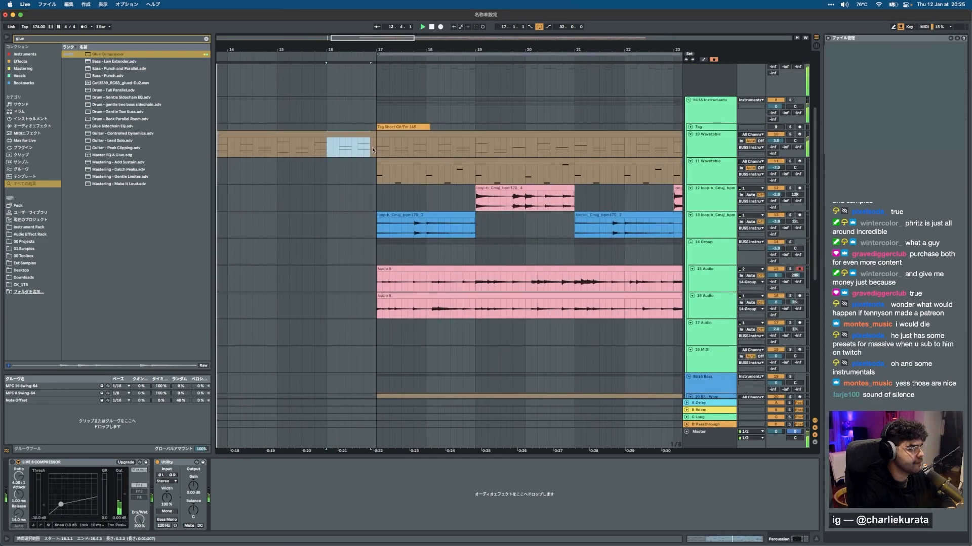
pyautogui.scroll(-5, 372, 183)
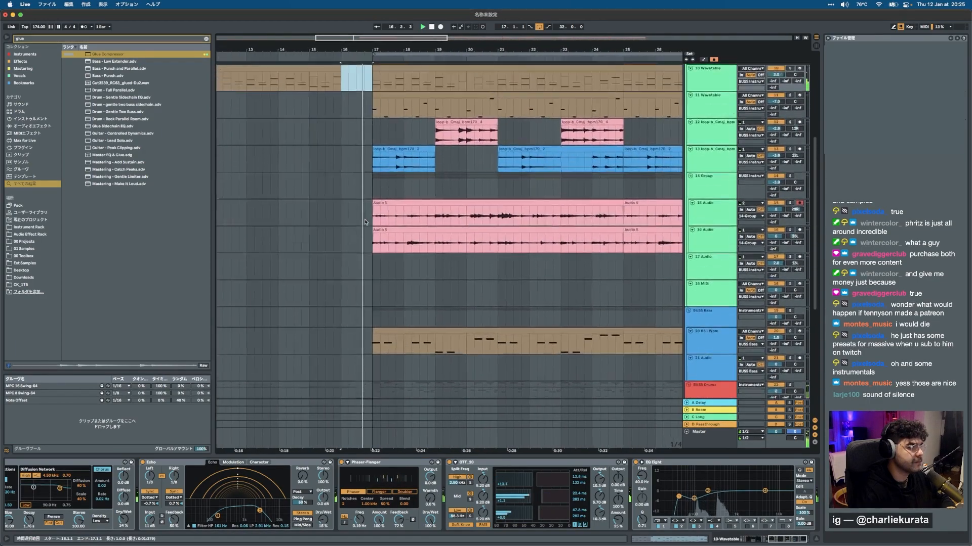
pyautogui.scroll(5, 365, 222)
pyautogui.hscroll(-5, 364, 222)
pyautogui.scroll(-2, 366, 222)
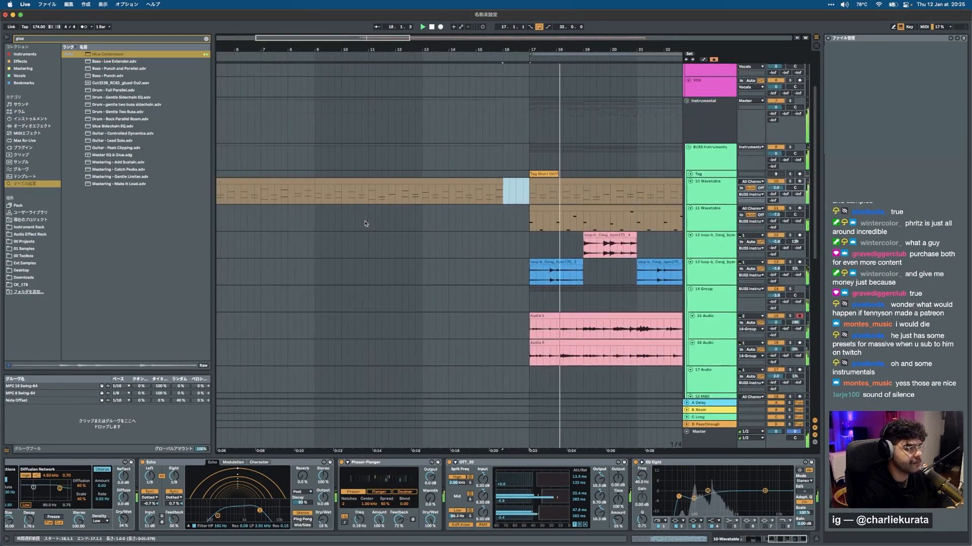
pyautogui.hscroll(-4, 368, 233)
pyautogui.scroll(2, 369, 236)
pyautogui.scroll(-3, 369, 236)
pyautogui.scroll(3, 369, 236)
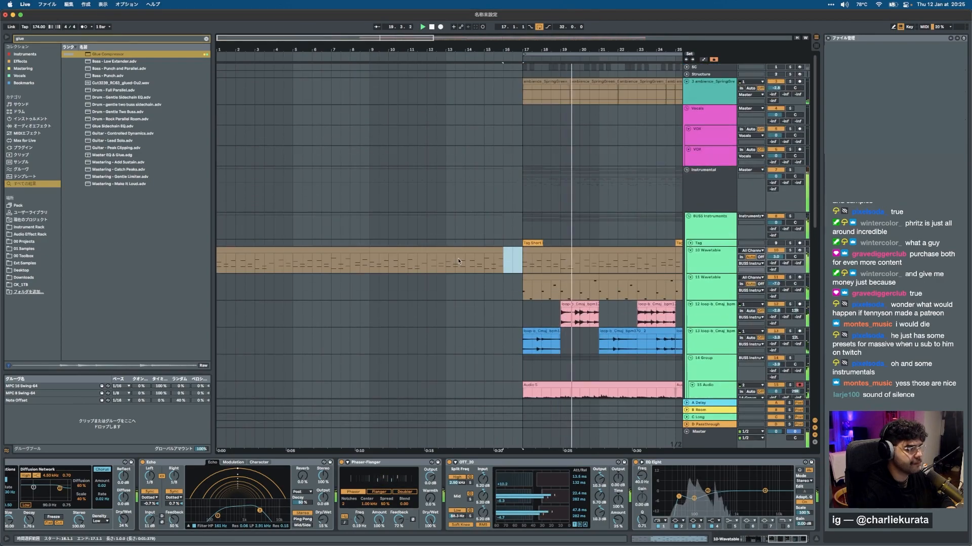
pyautogui.click(503, 280)
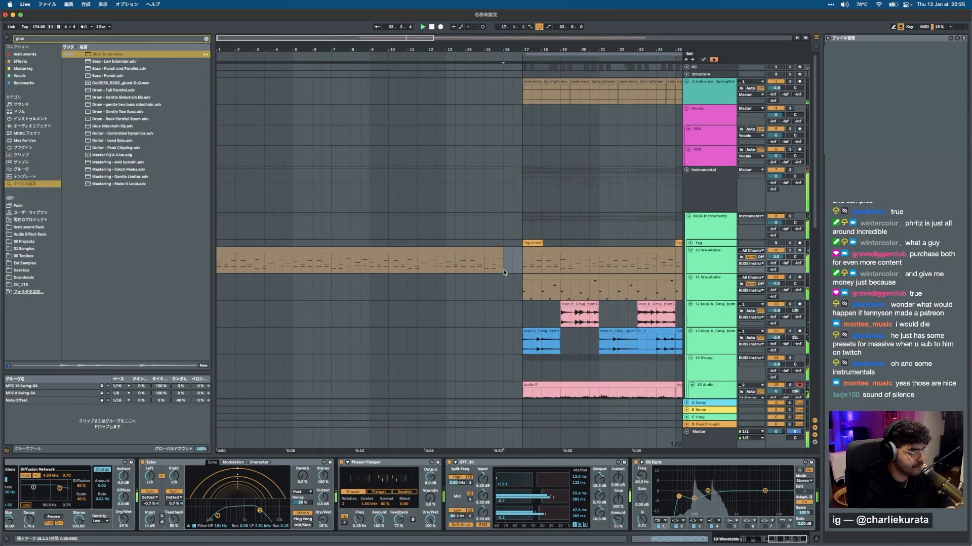
# Automate the Echo Feedback of 10 Wavetable to rise through bar 16 and drop back just before bar 17.
pyautogui.press('a')
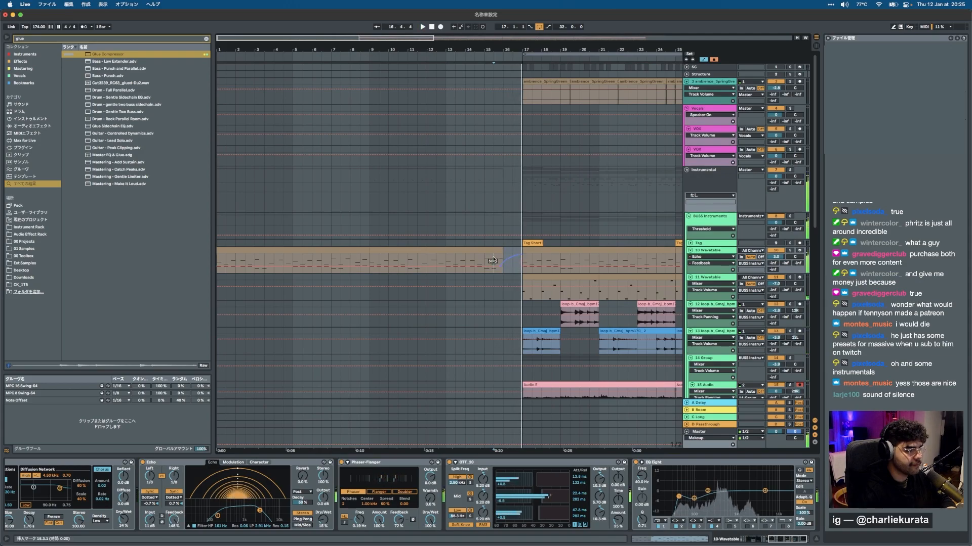
pyautogui.click(474, 259)
pyautogui.press('space')
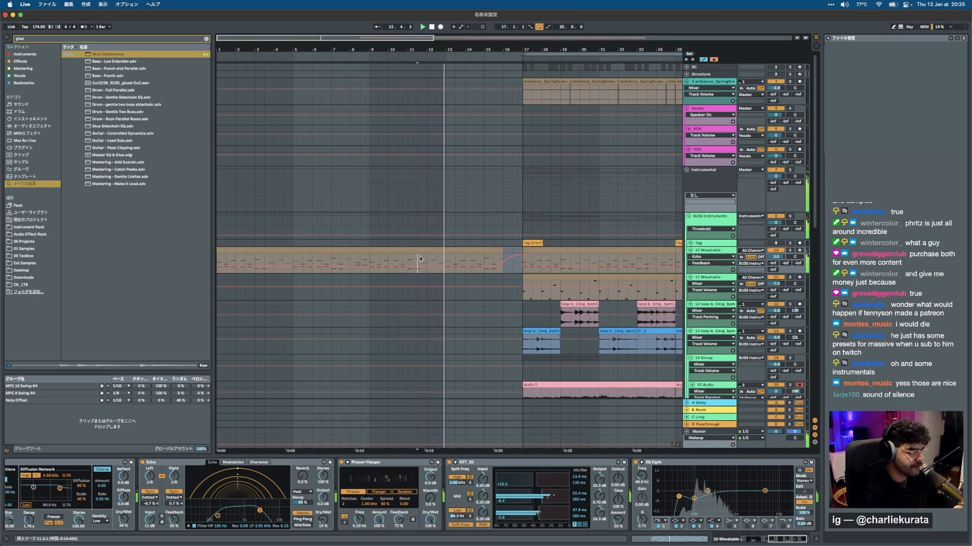
pyautogui.scroll(5, 517, 261)
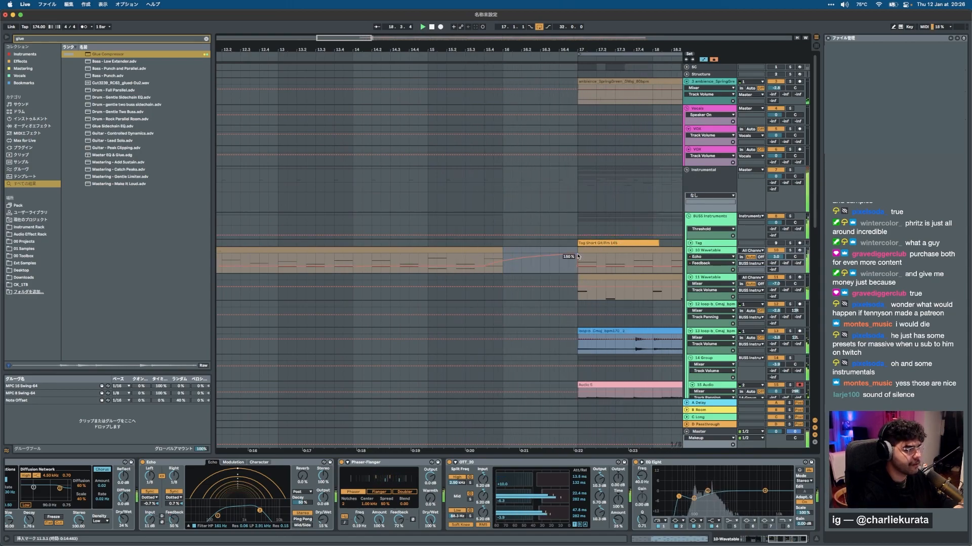
pyautogui.scroll(-4, 549, 276)
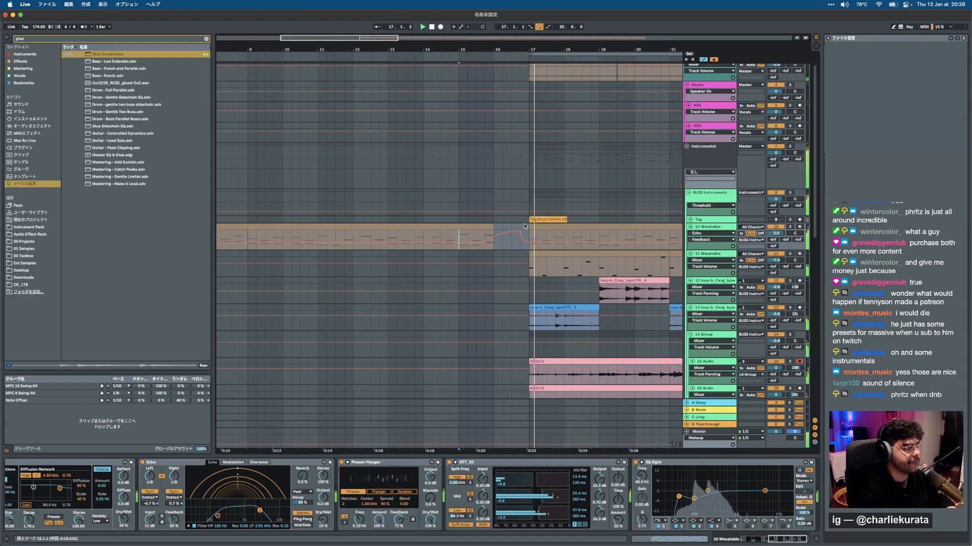
pyautogui.press('a')
# Transpose all notes of the intro's 10 Wavetable clips up one octave and play them back.
pyautogui.hscroll(3, 526, 253)
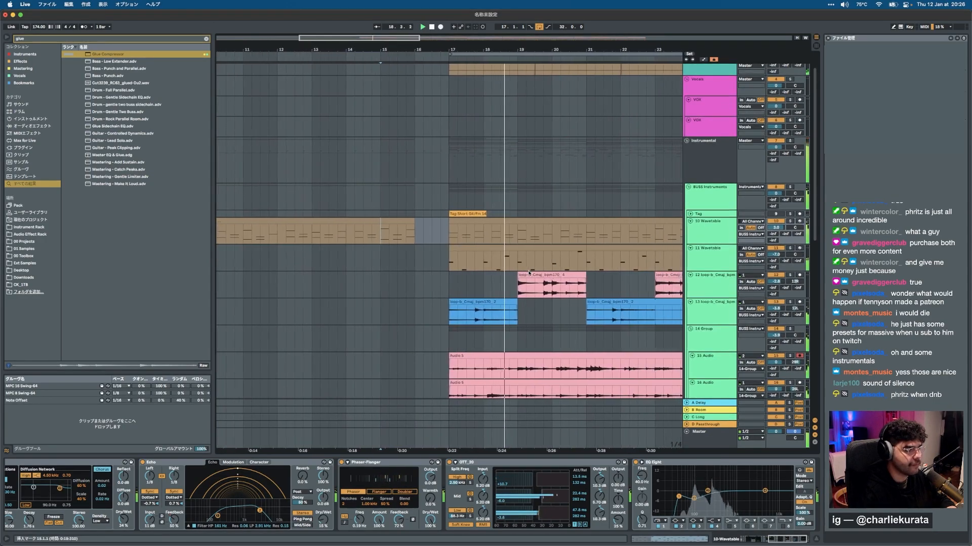
pyautogui.scroll(-5, 528, 273)
pyautogui.doubleClick(283, 222)
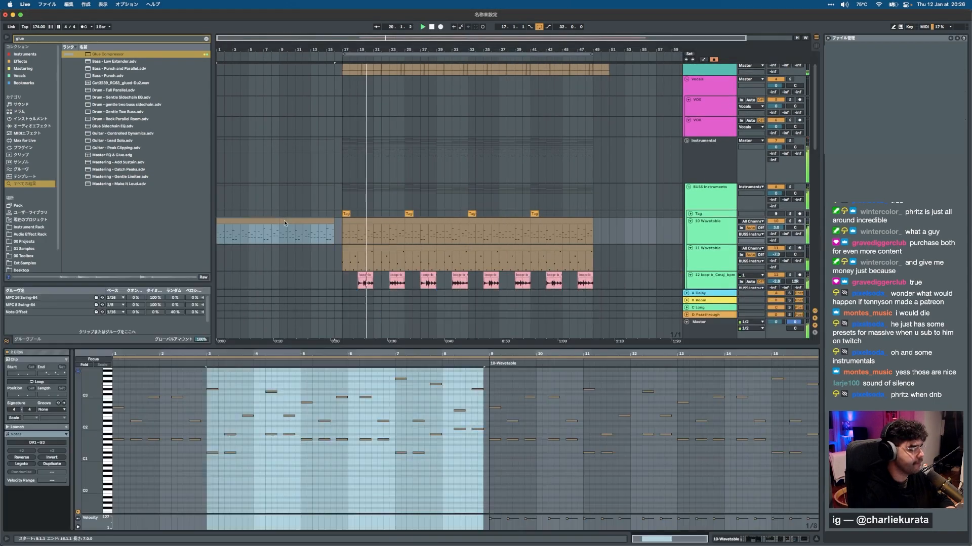
pyautogui.hotkey('ctrl', 'a')
pyautogui.hotkey('shift', 'Up')
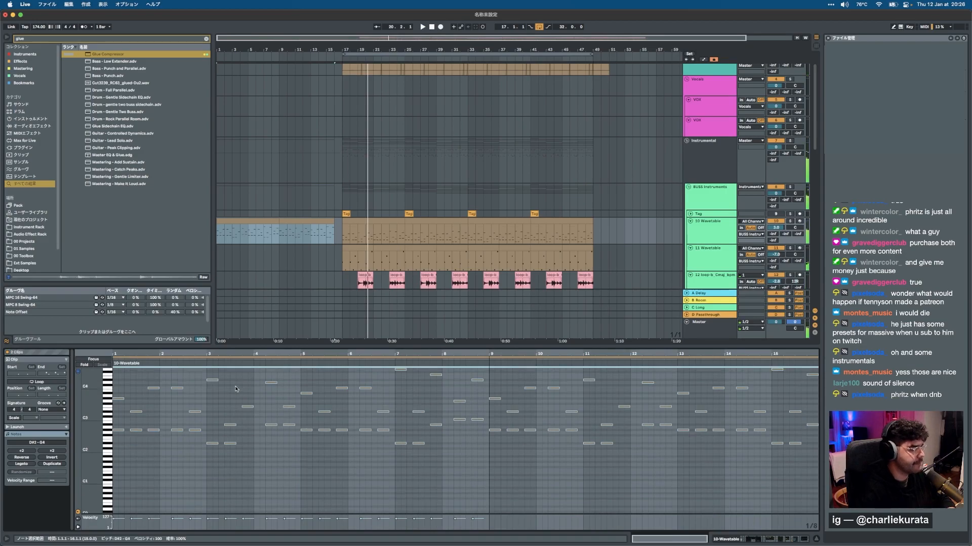
pyautogui.press('space')
pyautogui.press('super+alt+l')
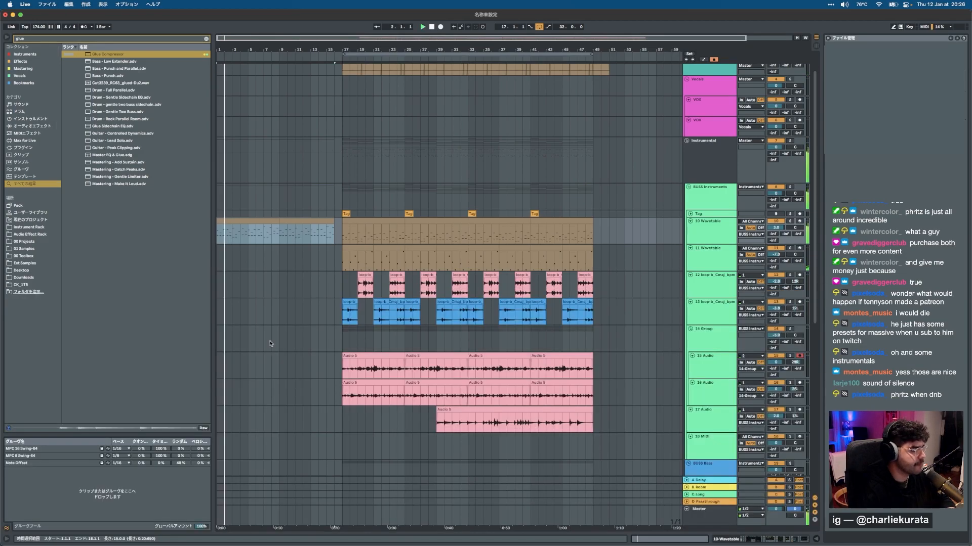
# Duplicate the 10 Wavetable track, clearing the intro clips from the original and everything from bar 17 onward from the copy.
pyautogui.click(707, 234)
pyautogui.press('super+d')
pyautogui.moveTo(340, 237); pyautogui.dragTo(223, 231)
pyautogui.click(356, 249)
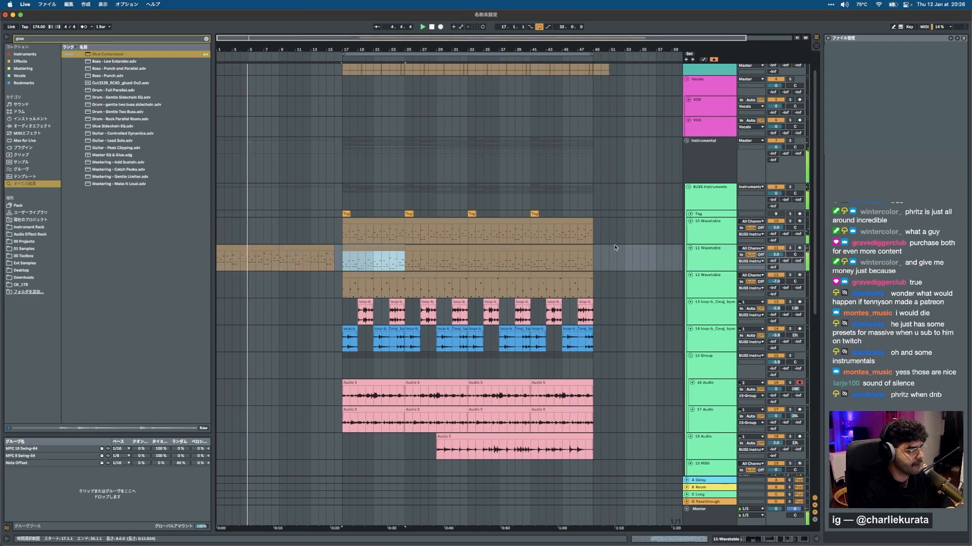
pyautogui.click(739, 541)
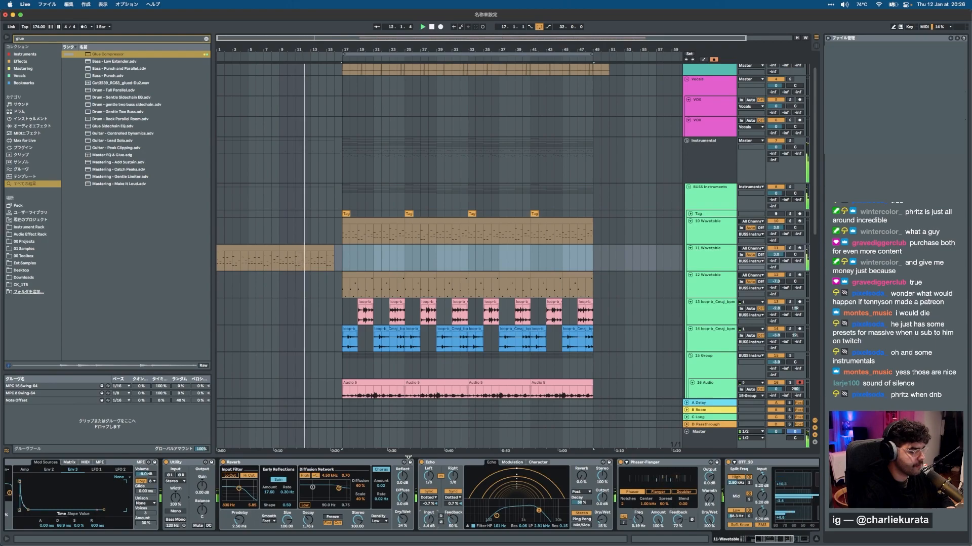
pyautogui.press('super+alt+l')
# Copy the eight-bar guitar clips of 16 Audio and 17 Audio to bar 1 and repeat them up to bar 16.
pyautogui.scroll(5, 553, 286)
pyautogui.scroll(-5, 552, 286)
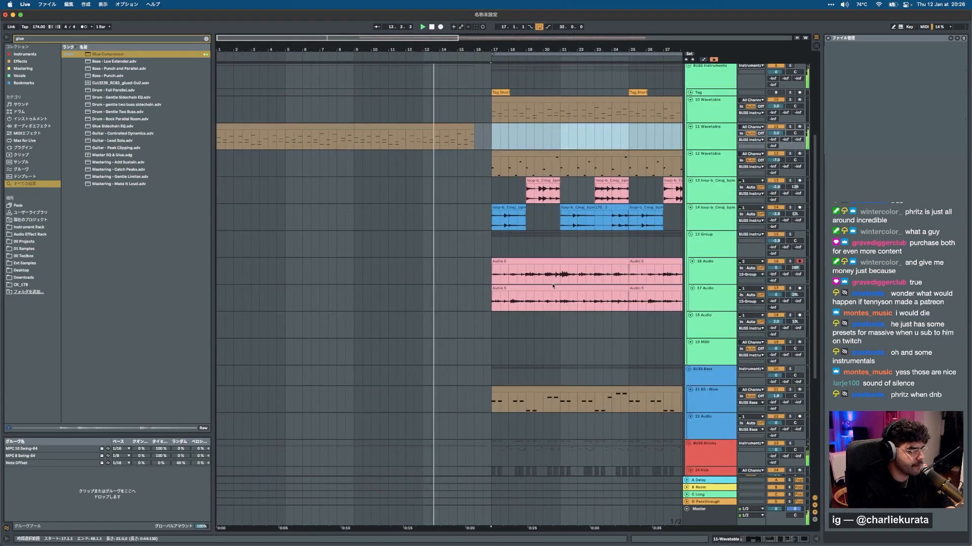
pyautogui.click(552, 288)
pyautogui.keyDown('shift'); pyautogui.click(537, 257); pyautogui.keyUp('shift')
pyautogui.click(537, 258)
pyautogui.click(537, 262)
pyautogui.keyDown('shift'); pyautogui.click(536, 290); pyautogui.keyUp('shift')
pyautogui.hotkey('ctrl', 'c')
pyautogui.click(218, 268)
pyautogui.hotkey('ctrl', 'v')
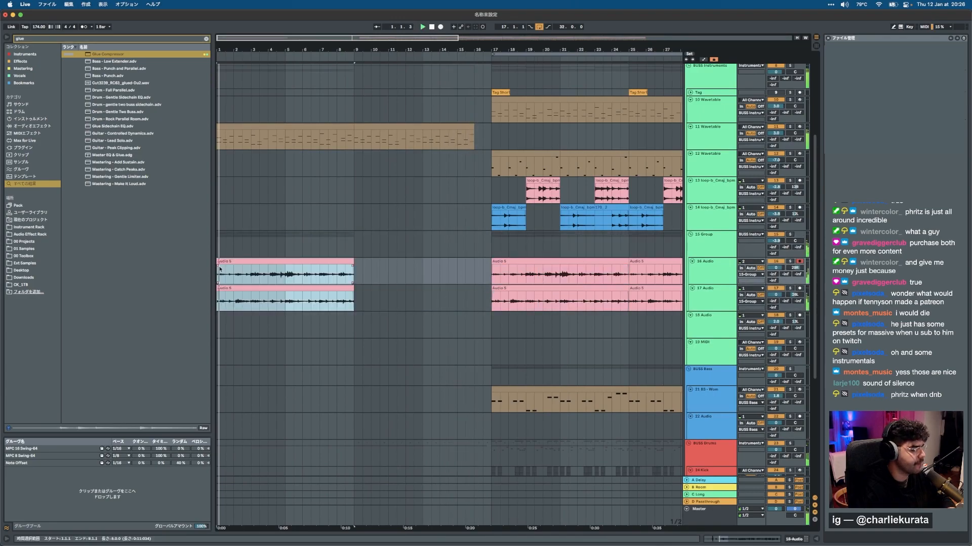
pyautogui.press('super+d')
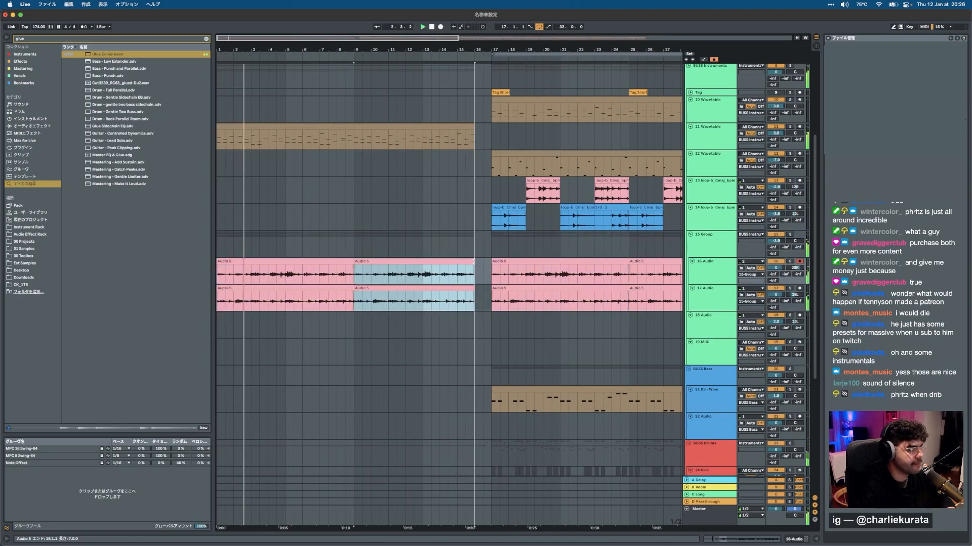
# Select all the intro's hat loop clips and check their sample settings.
pyautogui.scroll(-5, 355, 240)
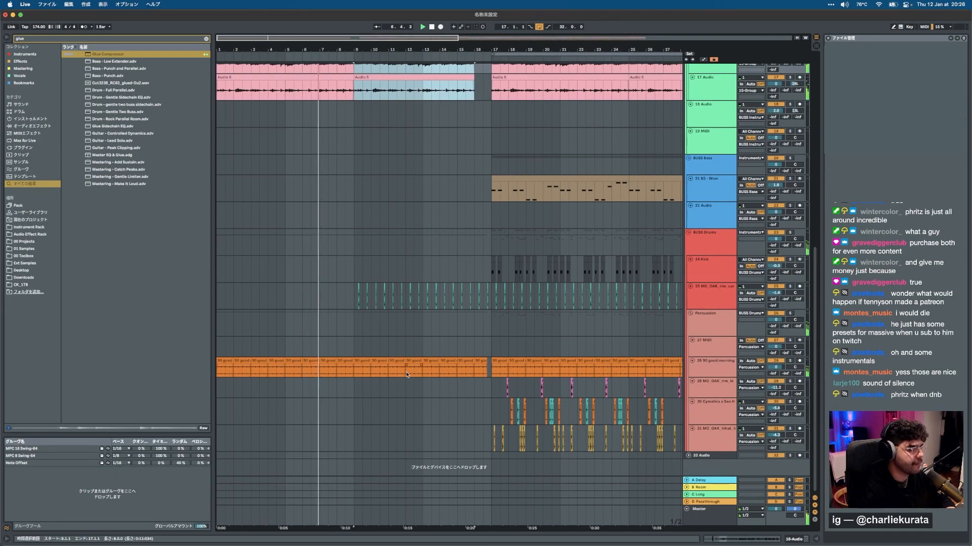
pyautogui.click(480, 361)
pyautogui.keyDown('shift'); pyautogui.click(224, 361); pyautogui.keyUp('shift')
pyautogui.hotkey('shift', 'Tab')
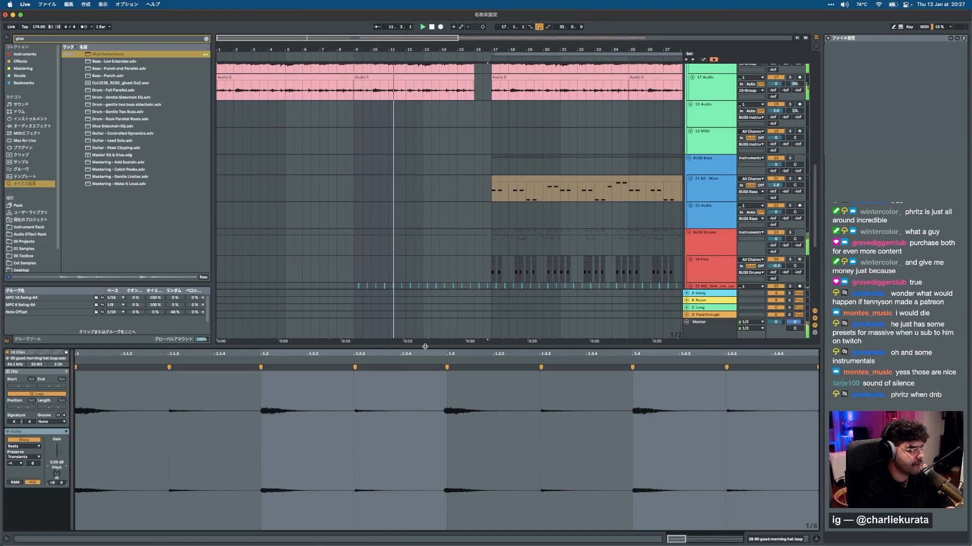
pyautogui.press('alt+super+l')
# Delete the guitar clips of 16 Audio and 17 Audio from bar 17 through bar 32.
pyautogui.hscroll(5, 509, 332)
pyautogui.scroll(3, 509, 333)
pyautogui.scroll(5, 509, 332)
pyautogui.click(411, 248)
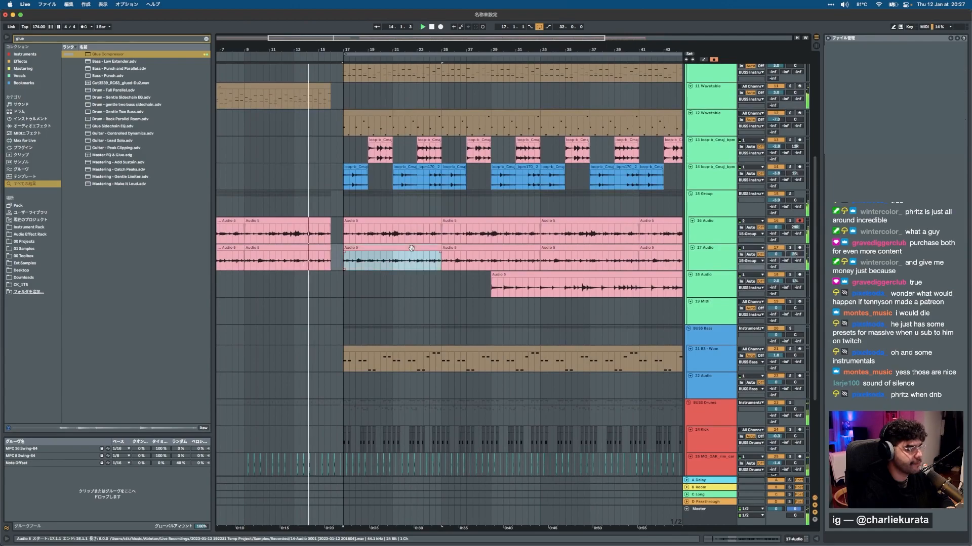
pyautogui.keyDown('shift'); pyautogui.click(450, 223); pyautogui.keyUp('shift')
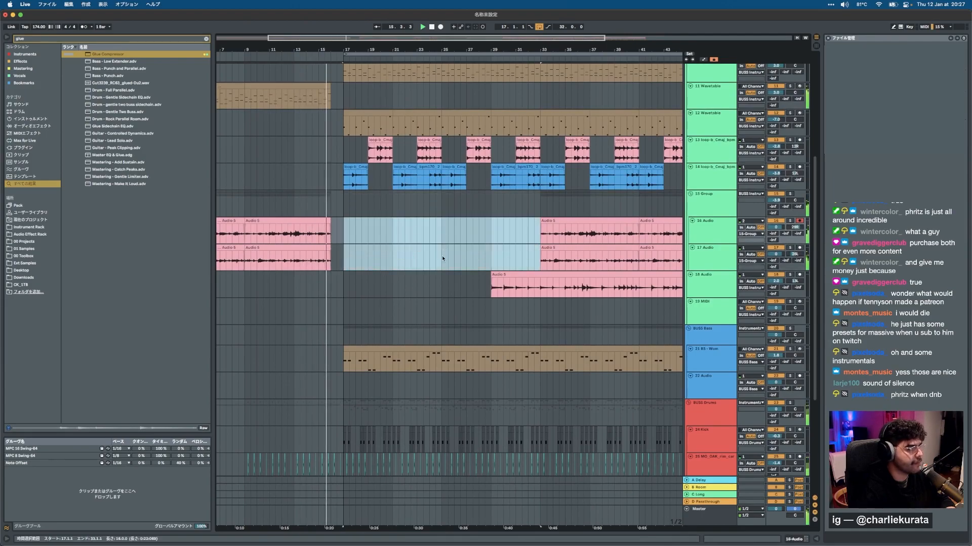
# Delete the 12 Wavetable part from bar 17 through bar 32.
pyautogui.scroll(3, 442, 258)
pyautogui.click(388, 189)
pyautogui.keyDown('shift'); pyautogui.click(526, 191); pyautogui.keyUp('shift')
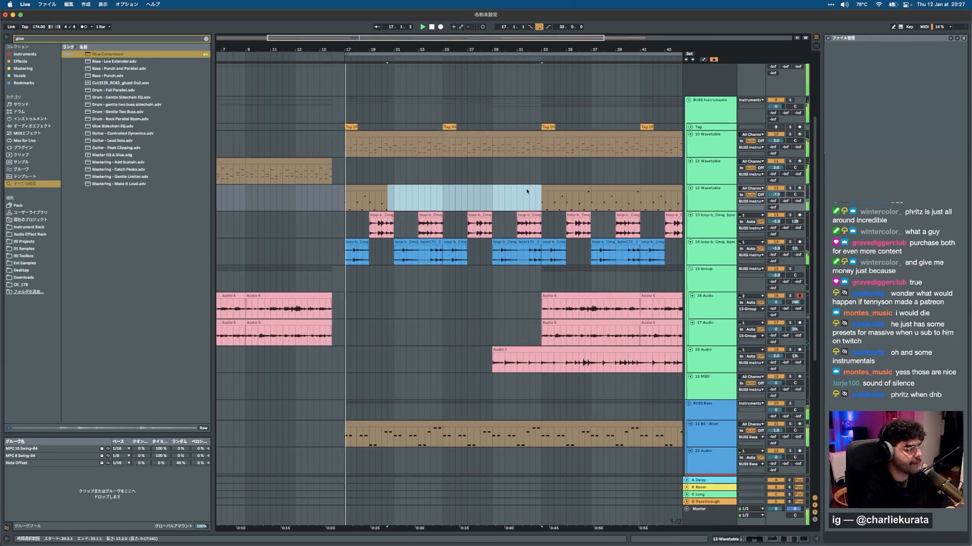
pyautogui.keyDown('shift'); pyautogui.click(346, 191); pyautogui.keyUp('shift')
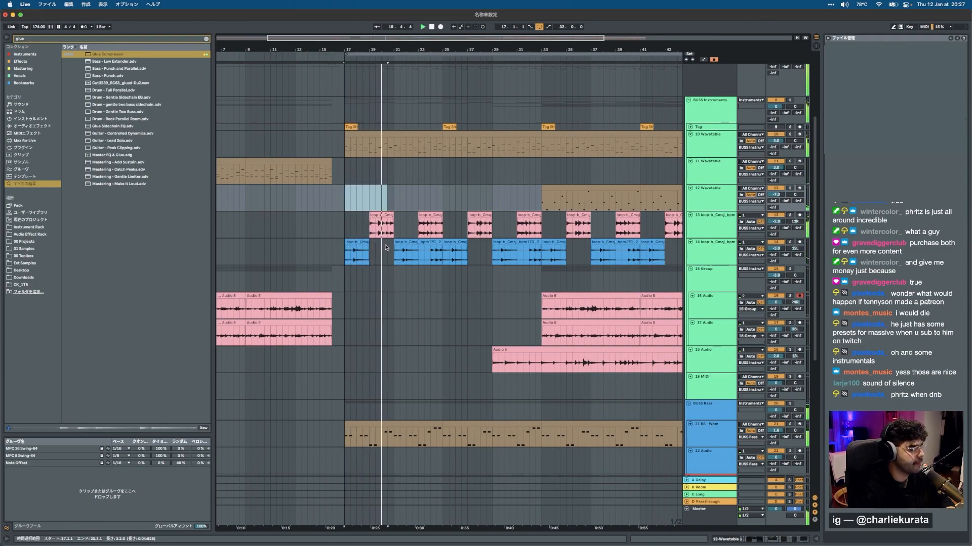
# Extend the start of the 18 Audio recording back to bar 26.
pyautogui.scroll(-10, 385, 248)
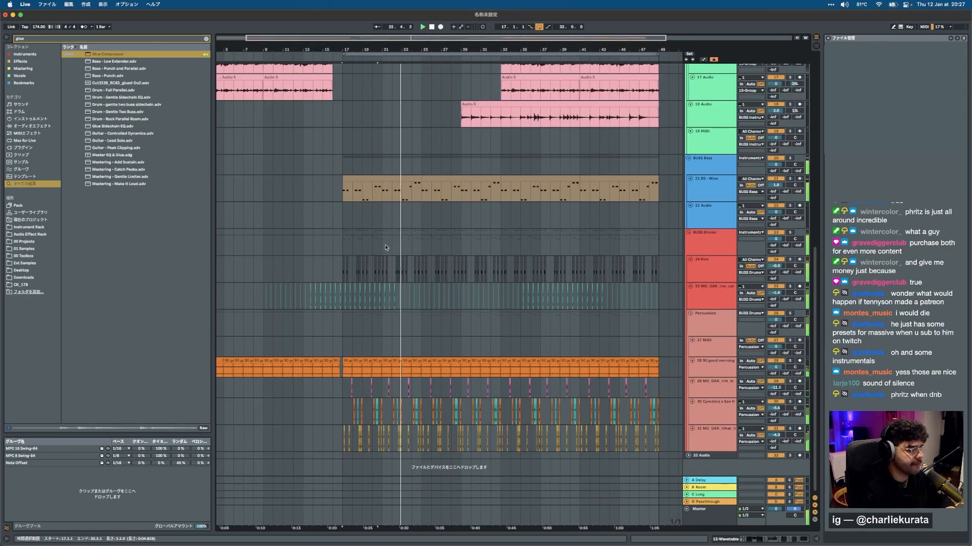
pyautogui.scroll(2, 386, 247)
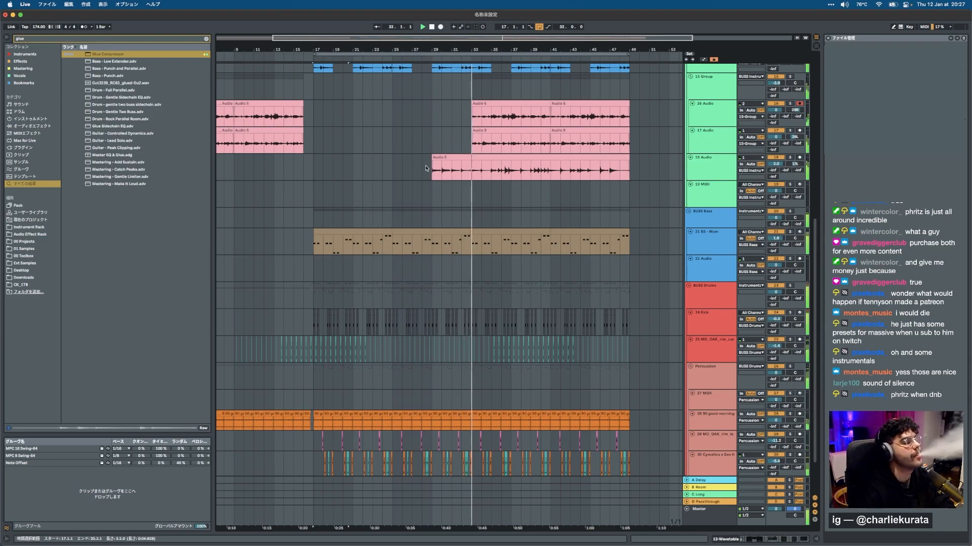
pyautogui.scroll(5, 425, 166)
pyautogui.scroll(3, 456, 177)
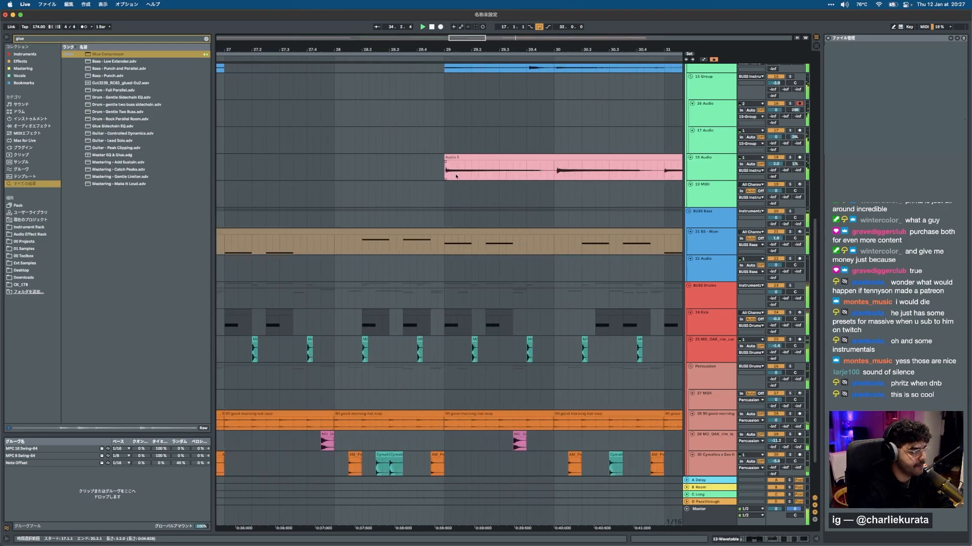
pyautogui.moveTo(448, 167); pyautogui.dragTo(259, 153)
pyautogui.scroll(-4, 264, 153)
pyautogui.hscroll(-4, 265, 151)
pyautogui.moveTo(438, 161); pyautogui.dragTo(370, 164)
pyautogui.scroll(-5, 503, 172)
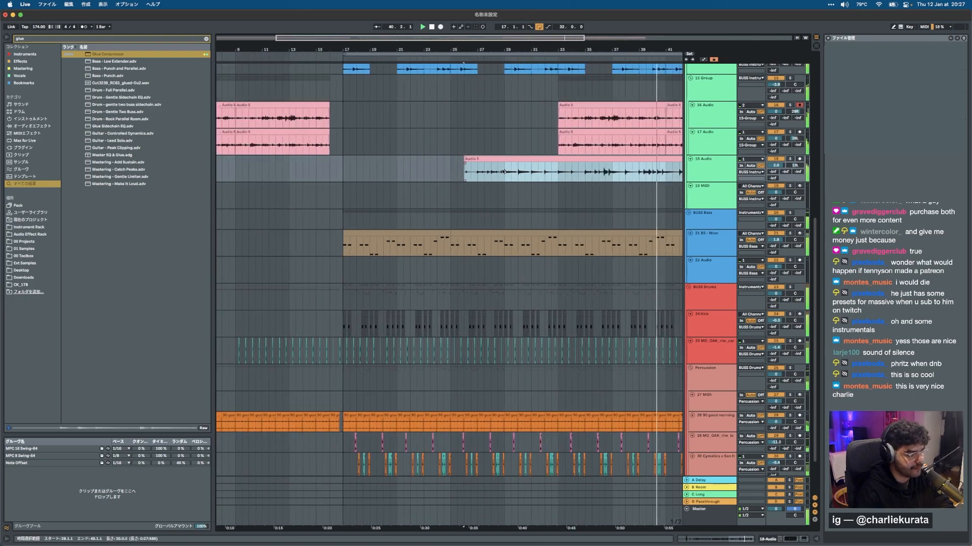
# Play past the end of the main section with looping off, examining how the clips are arranged across the tracks.
pyautogui.hscroll(2, 503, 171)
pyautogui.scroll(-2, 503, 170)
pyautogui.hscroll(2, 502, 170)
pyautogui.scroll(2, 502, 169)
pyautogui.scroll(1, 502, 169)
pyautogui.hscroll(2, 502, 169)
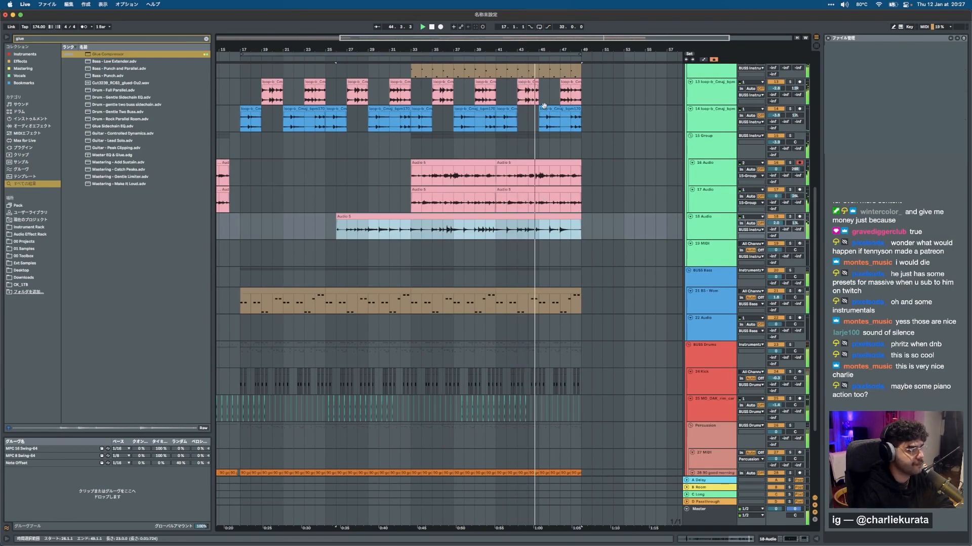
pyautogui.scroll(-3, 538, 225)
pyautogui.scroll(5, 537, 225)
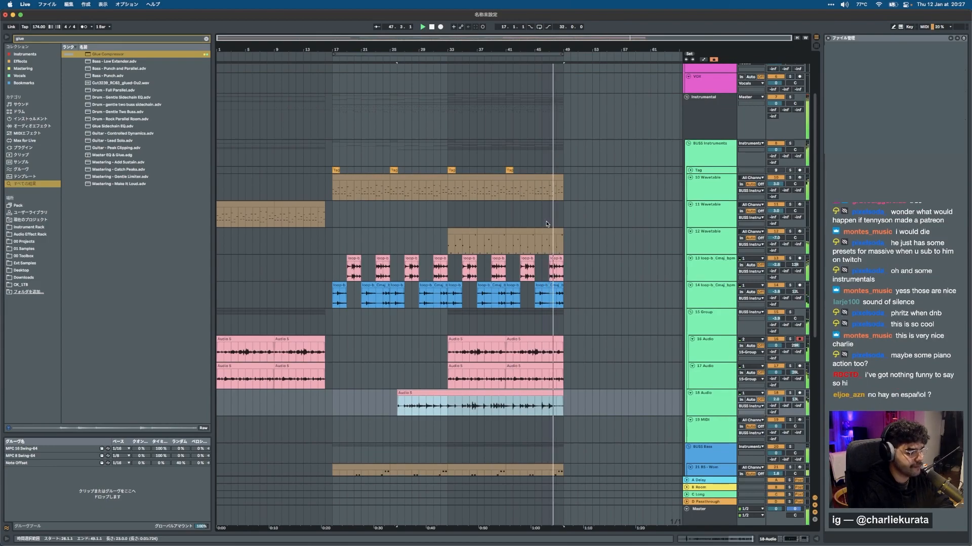
pyautogui.click(559, 221)
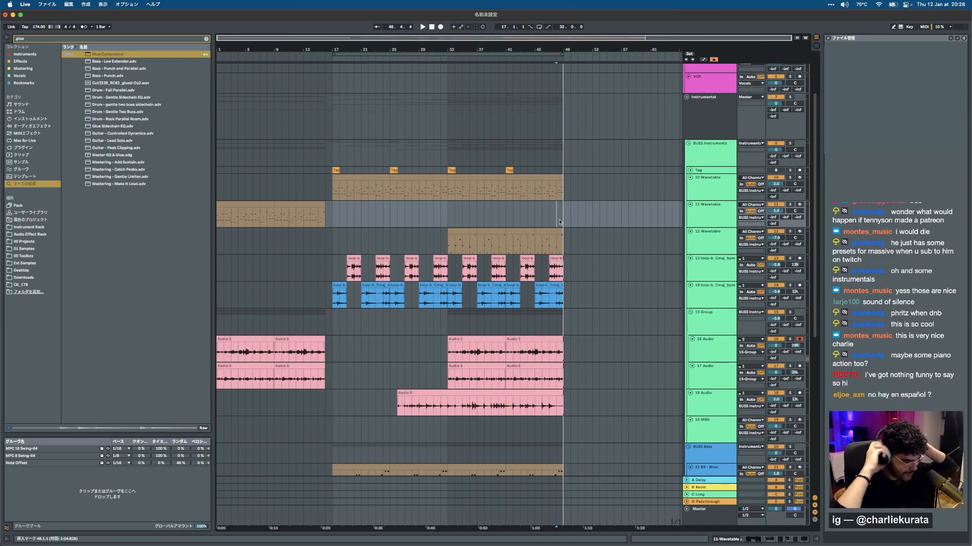
# Clear the browser search and look through the projects in the 00 Projects folder.
pyautogui.scroll(-5, 412, 282)
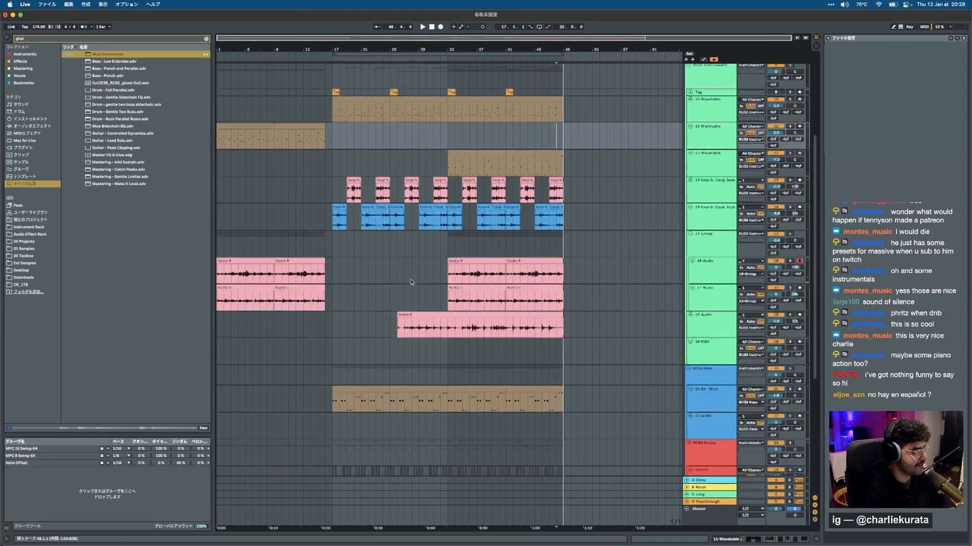
pyautogui.moveTo(708, 143); pyautogui.dragTo(712, 167)
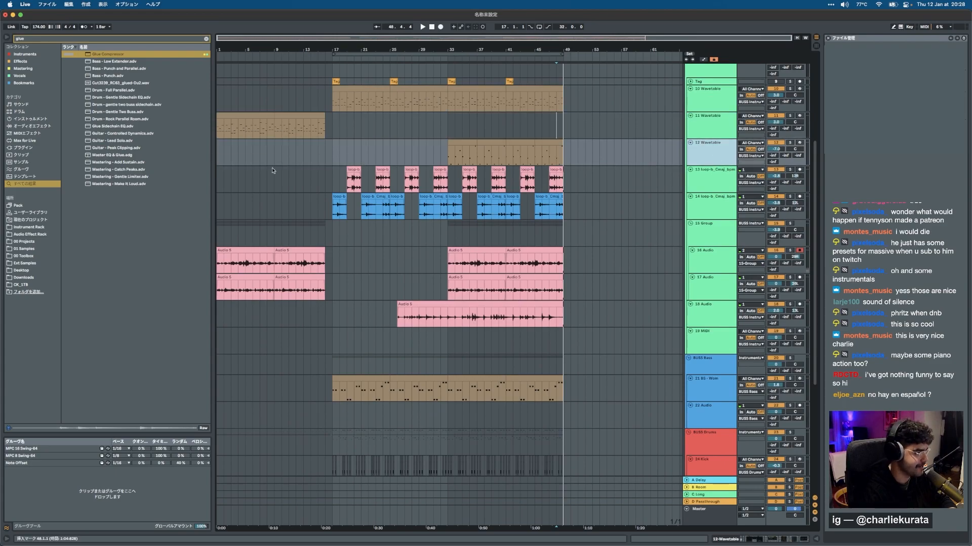
pyautogui.click(205, 39)
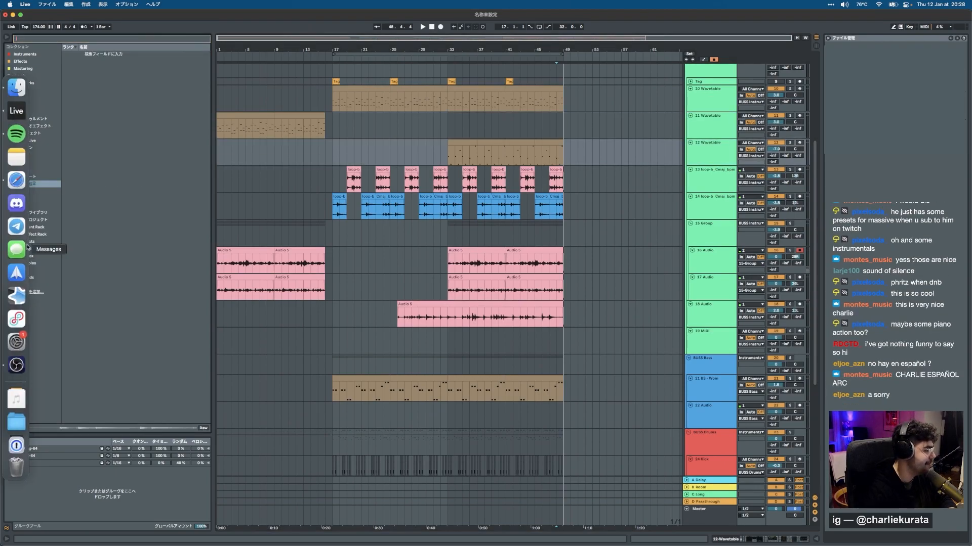
pyautogui.click(28, 234)
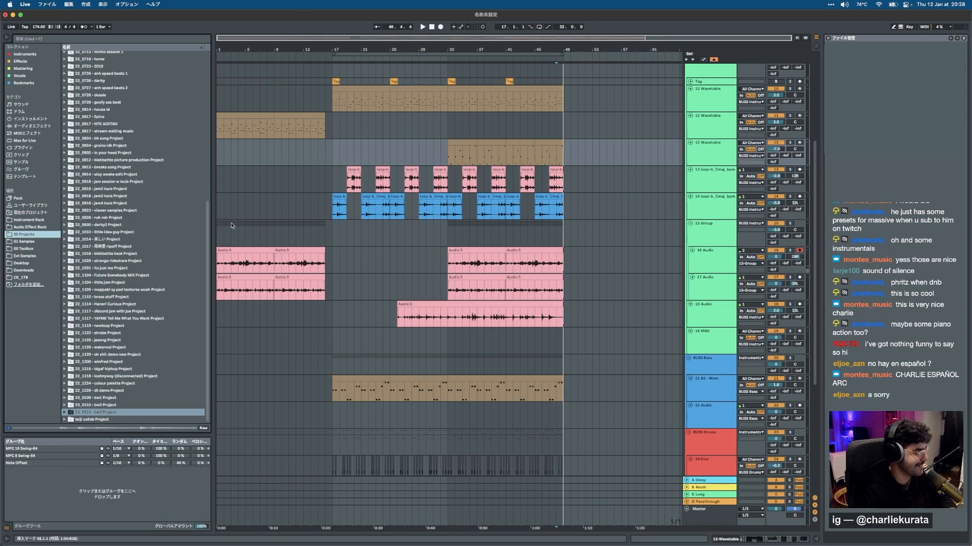
pyautogui.scroll(1, 245, 226)
pyautogui.click(245, 119)
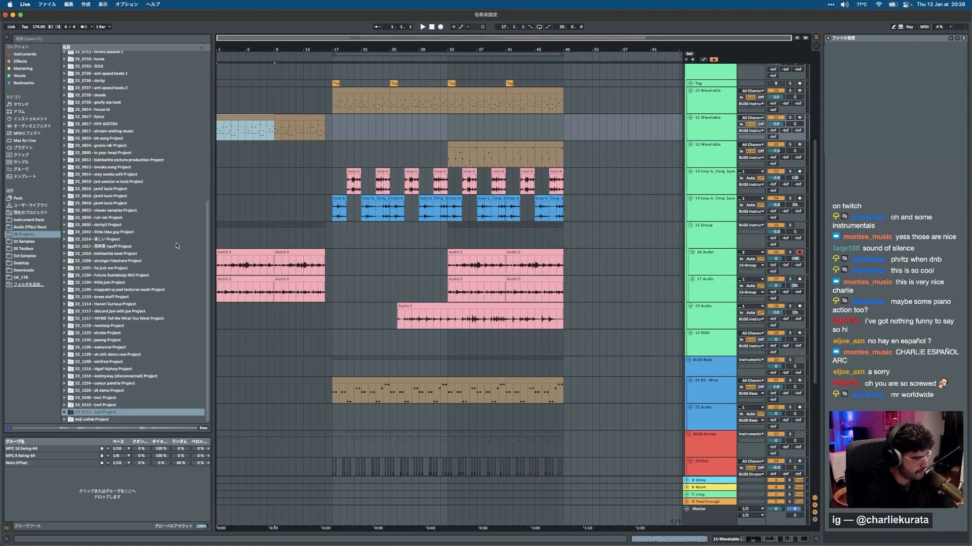
pyautogui.click(248, 228)
pyautogui.scroll(3, 249, 111)
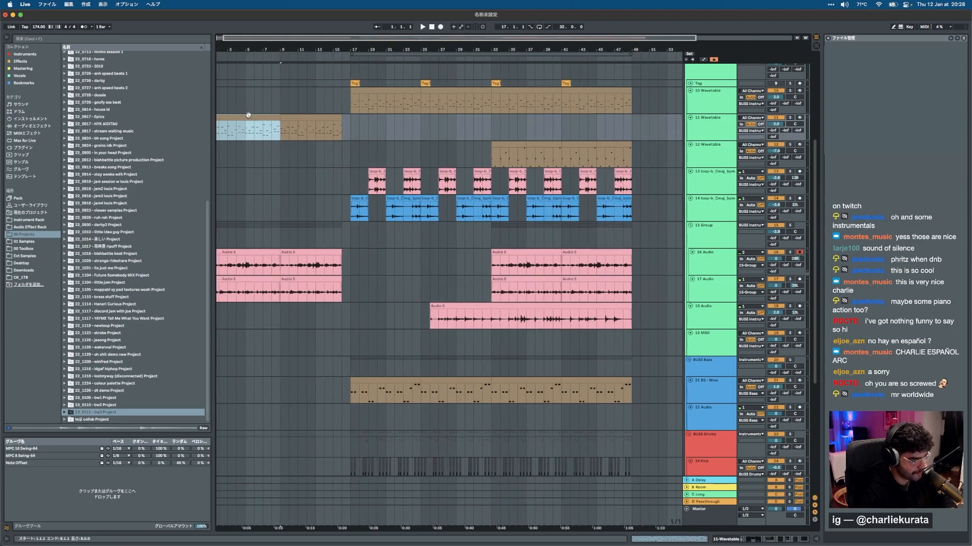
pyautogui.scroll(1, 249, 113)
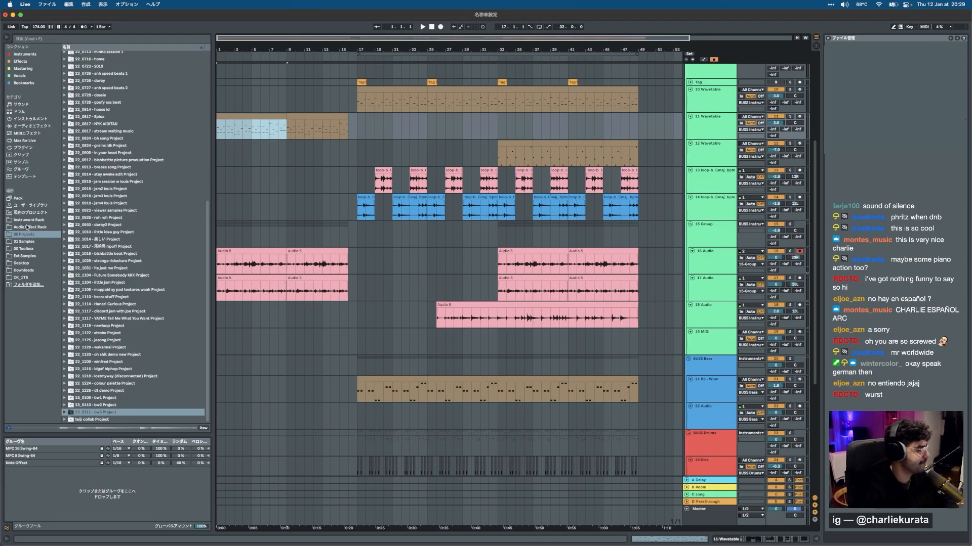
# Show the 01 Samples folder and collapse the expanded phritz sample folders.
pyautogui.click(27, 242)
pyautogui.click(79, 197)
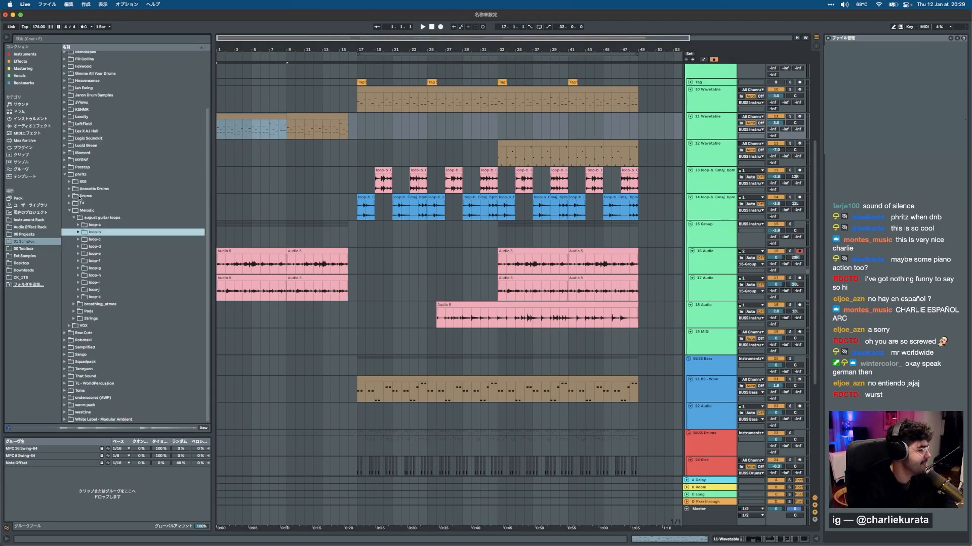
pyautogui.click(74, 218)
pyautogui.click(69, 277)
pyautogui.click(64, 241)
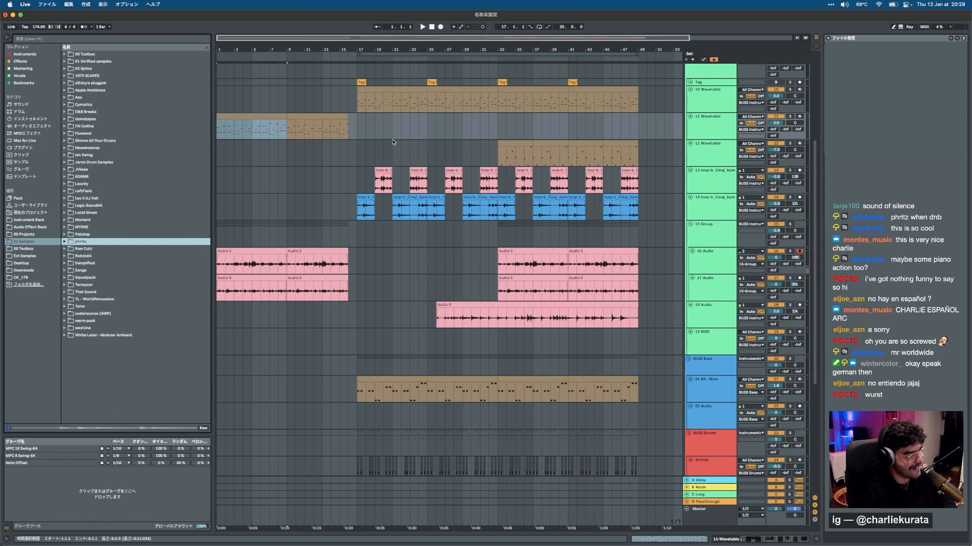
# Play the arrangement from bar 1 into the main section, examining the layers around the bar 17 transition.
pyautogui.click(238, 123)
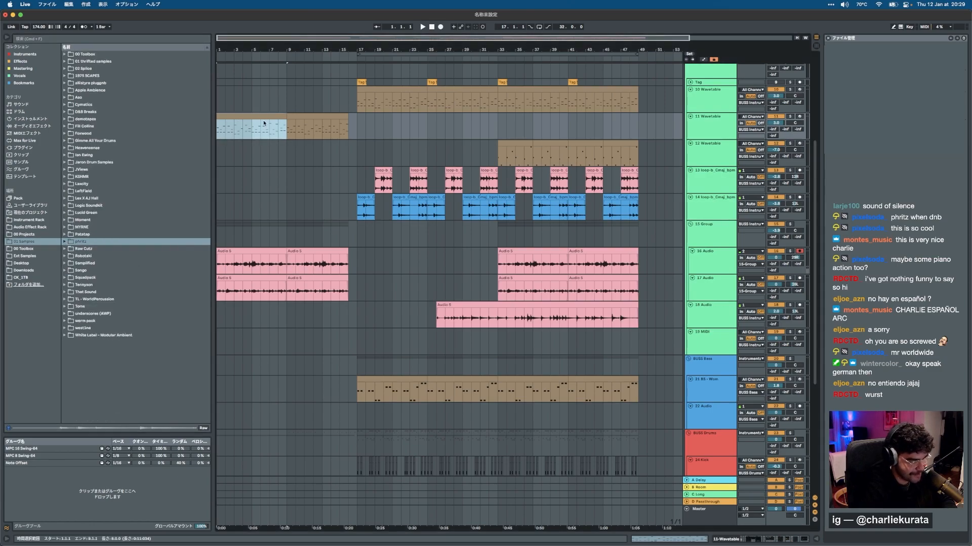
pyautogui.scroll(5, 273, 128)
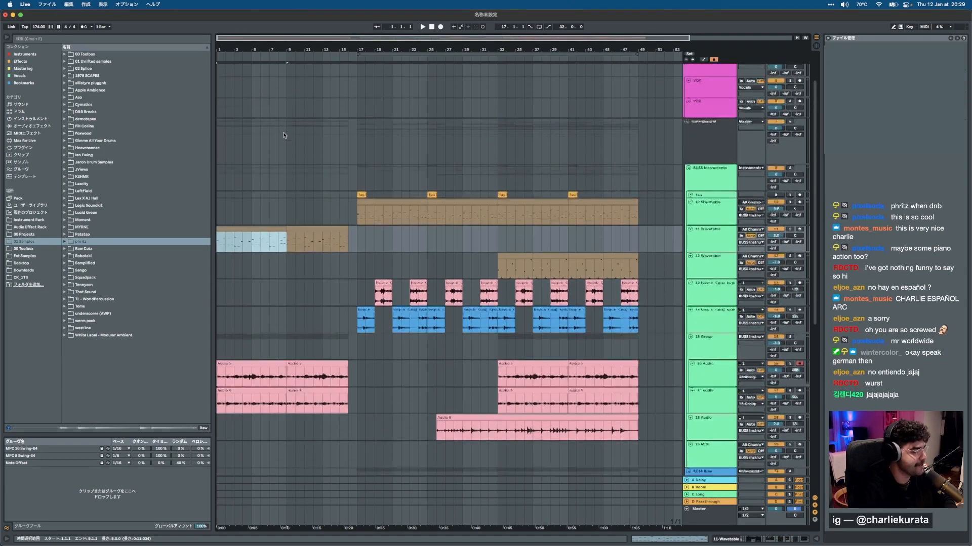
pyautogui.press('space')
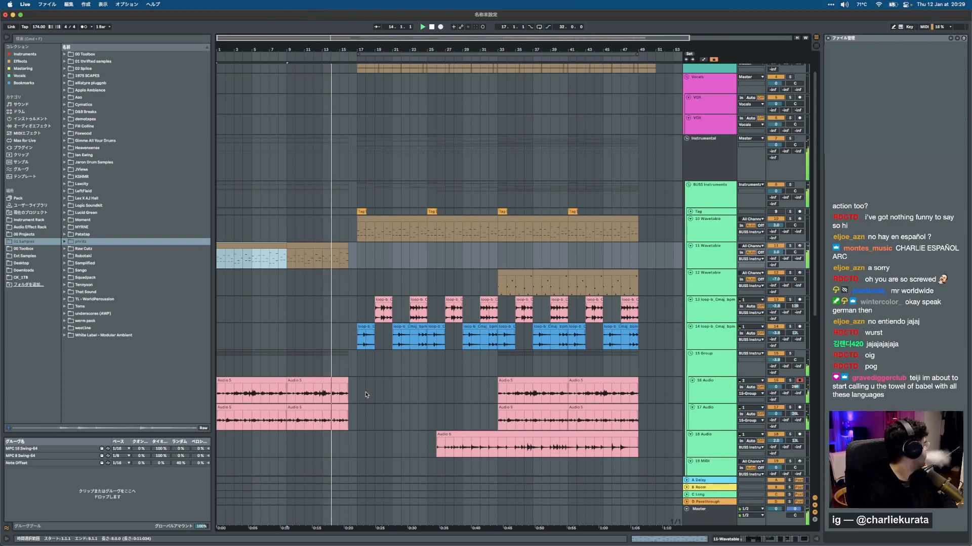
pyautogui.scroll(1, 344, 277)
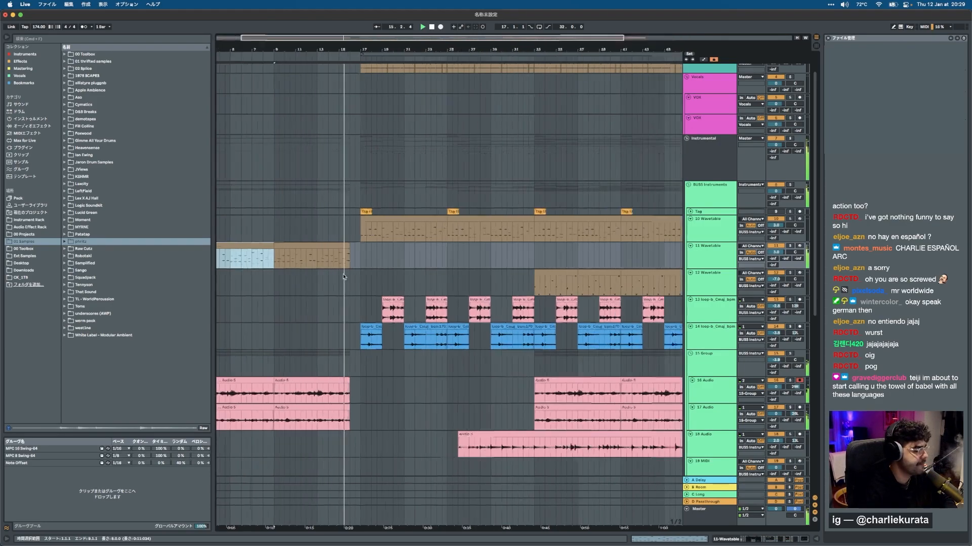
pyautogui.scroll(3, 343, 276)
pyautogui.scroll(-10, 343, 277)
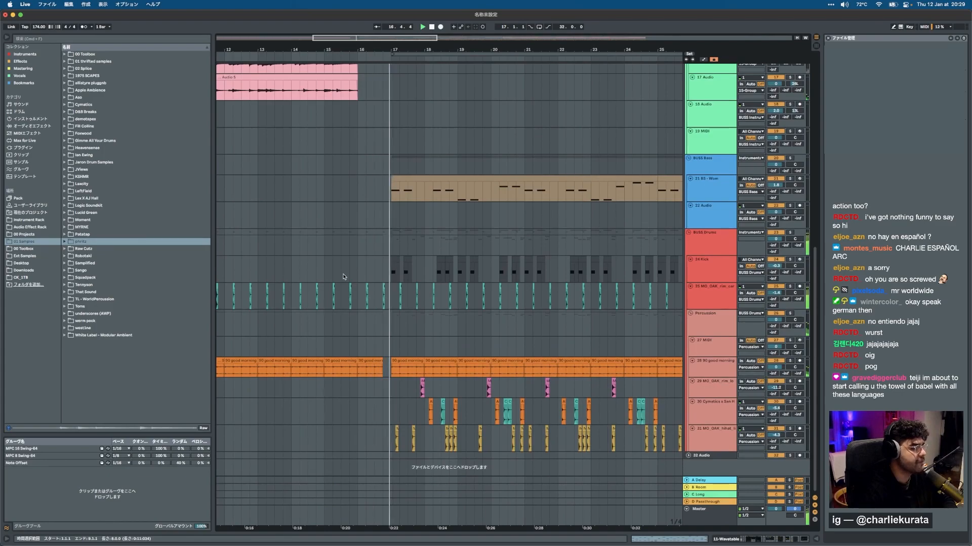
pyautogui.scroll(8, 409, 301)
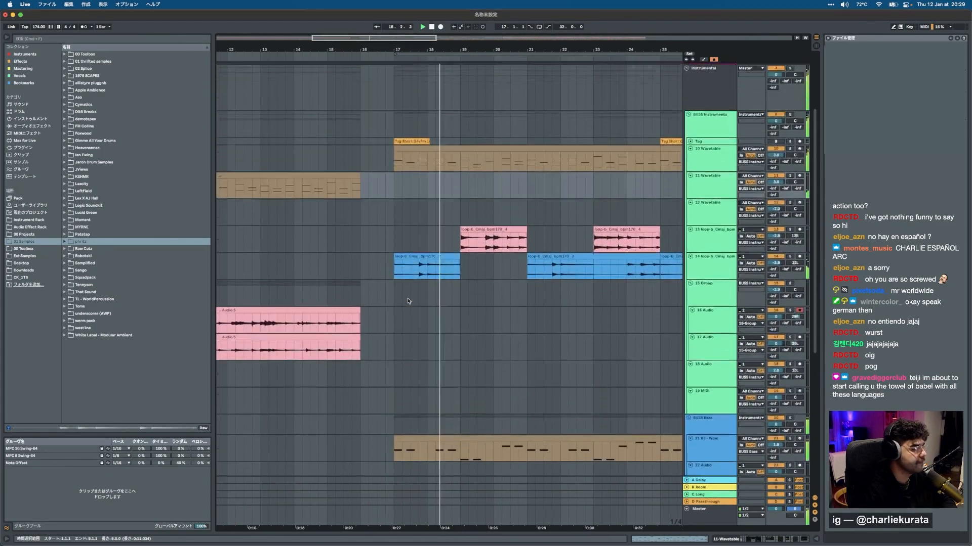
# Find the Tape Stop preset and add it after EQ Eight on the 11 Wavetable track, followed by a Utility.
pyautogui.press('a')
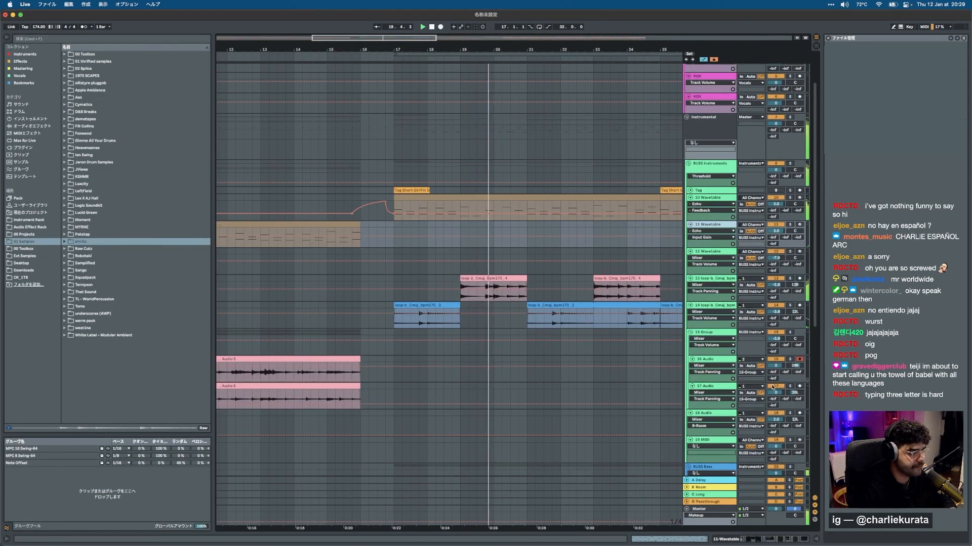
pyautogui.click(775, 539)
pyautogui.hscroll(5, 552, 499)
pyautogui.press('super+f')
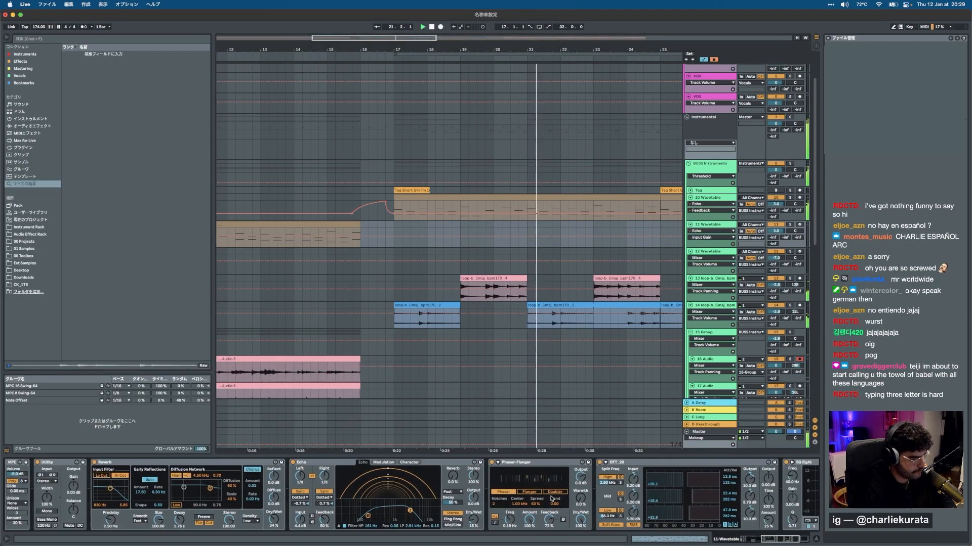
pyautogui.press('a')
pyautogui.hscroll(5, 809, 486)
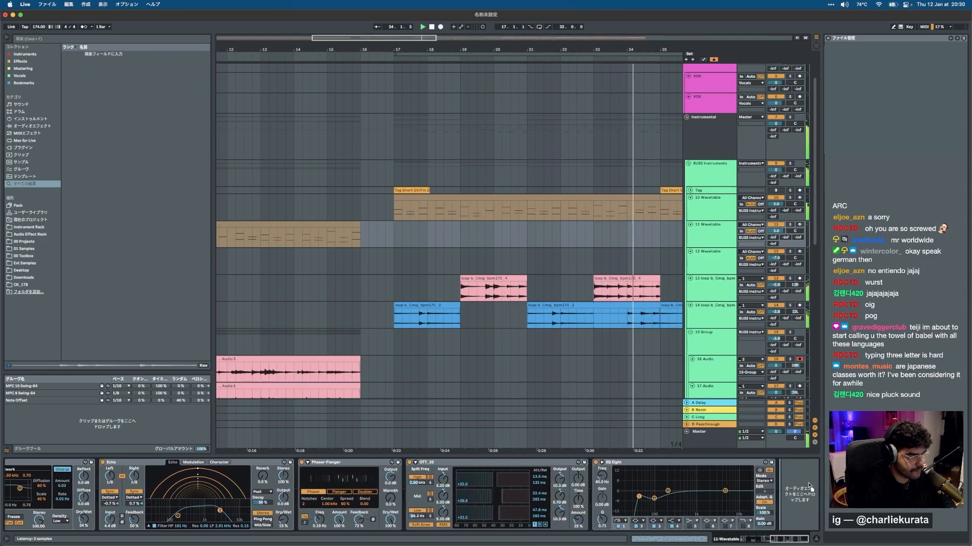
pyautogui.write('tape')
pyautogui.moveTo(797, 484); pyautogui.dragTo(716, 468)
# Automate the 11 Wavetable Tape Stop with a curve rising into bar 17, and drop its Utility gain at bar 17.
pyautogui.press('a')
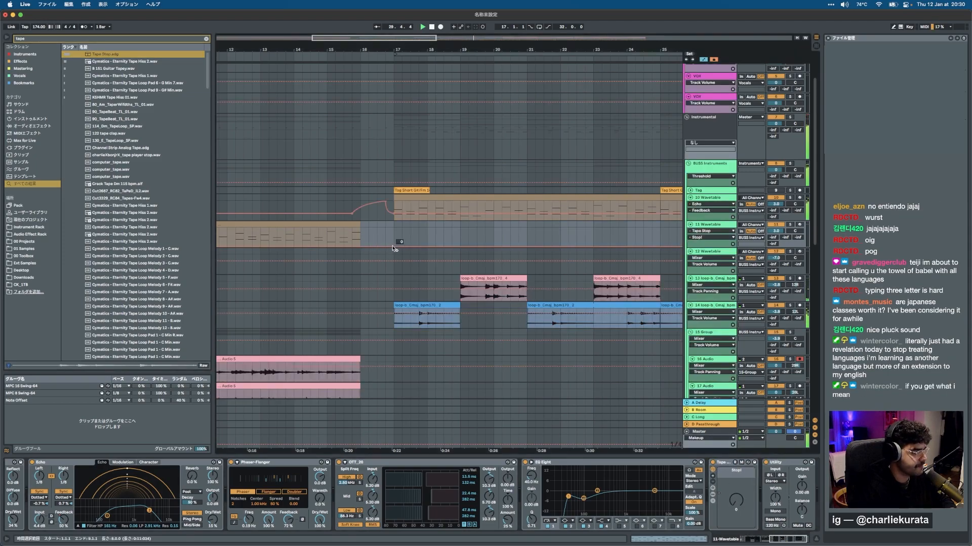
pyautogui.moveTo(389, 249); pyautogui.dragTo(392, 232)
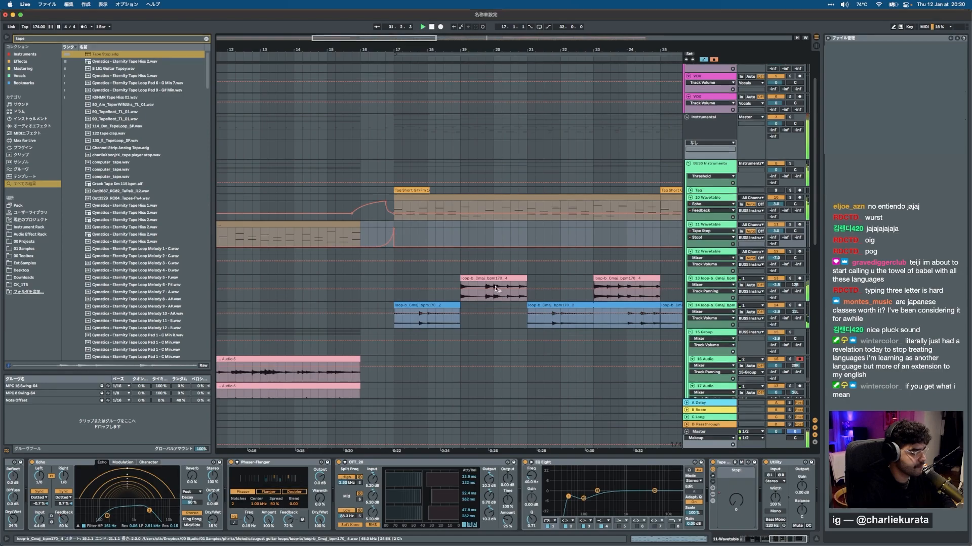
pyautogui.click(801, 486)
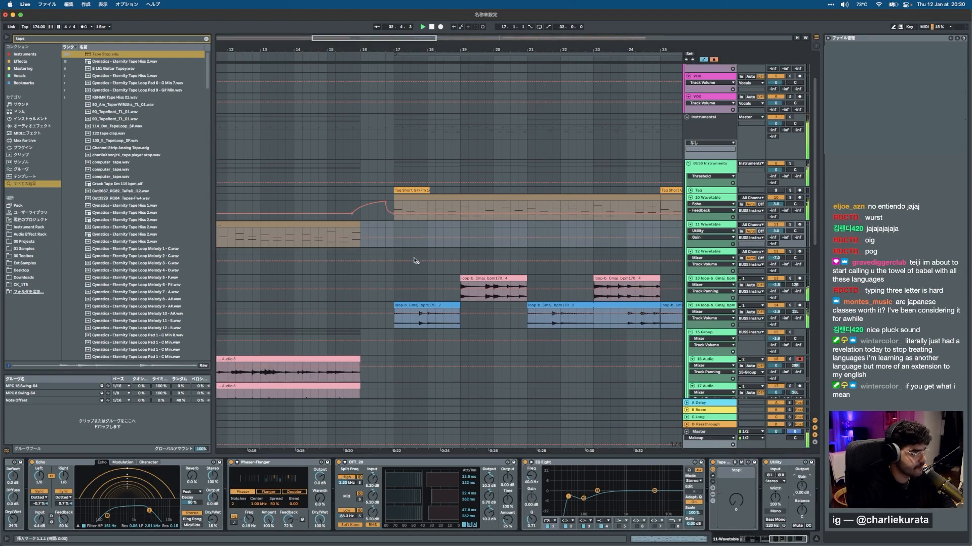
pyautogui.moveTo(388, 239); pyautogui.dragTo(389, 245)
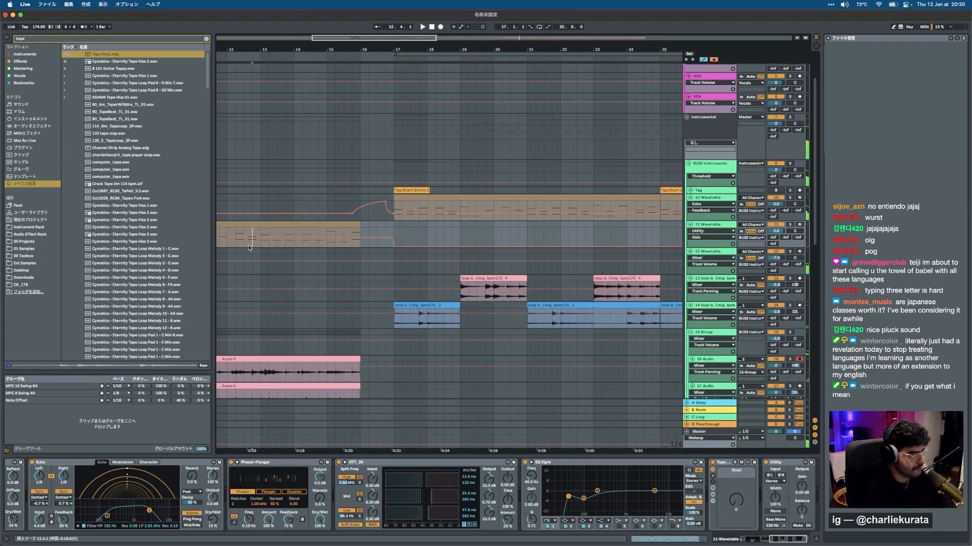
# Play back from bar 12 with automation hidden, checking the tape-stop transition into the main section.
pyautogui.press('space')
pyautogui.press('a')
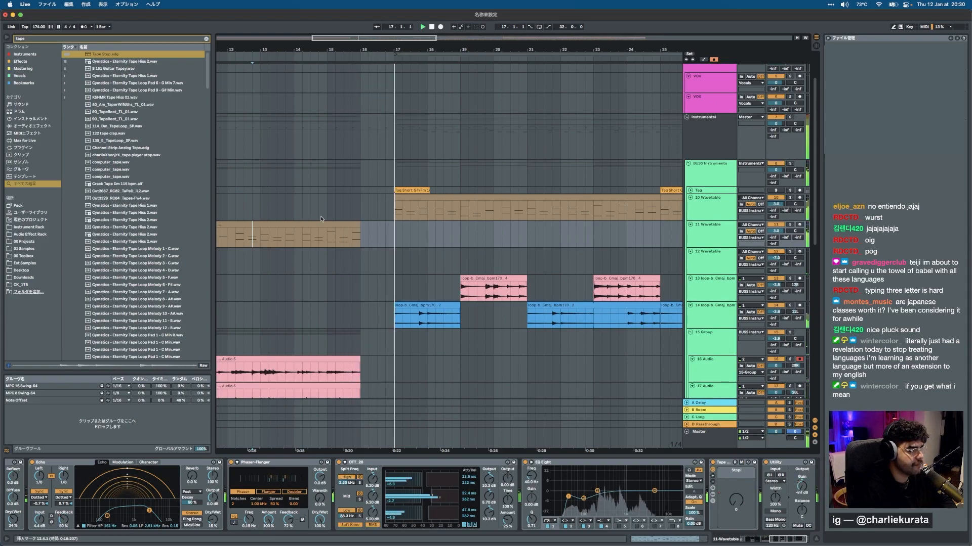
pyautogui.scroll(-10, 407, 244)
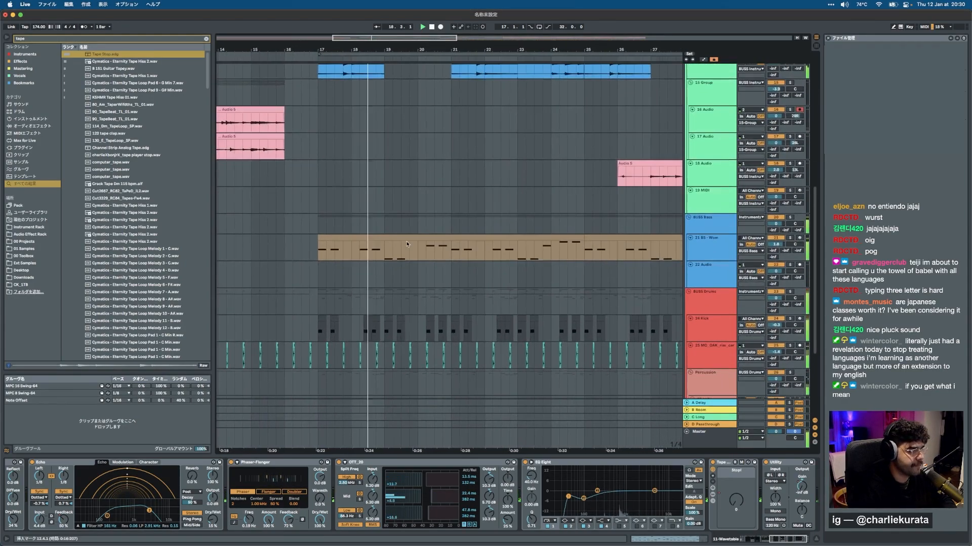
# Transpose all the rim cardboard audio clips across the arrangement to -2 semitones.
pyautogui.scroll(-3, 407, 244)
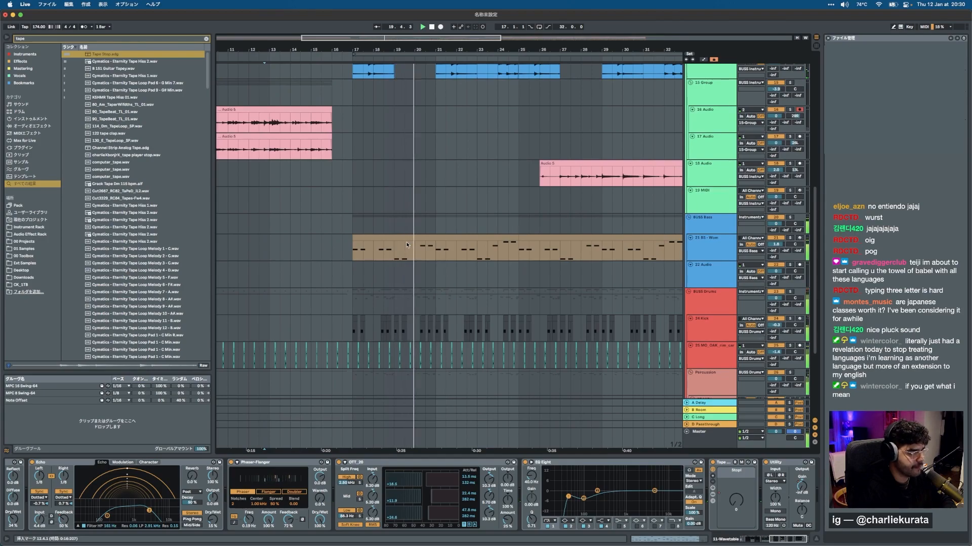
pyautogui.press('w')
pyautogui.click(582, 354)
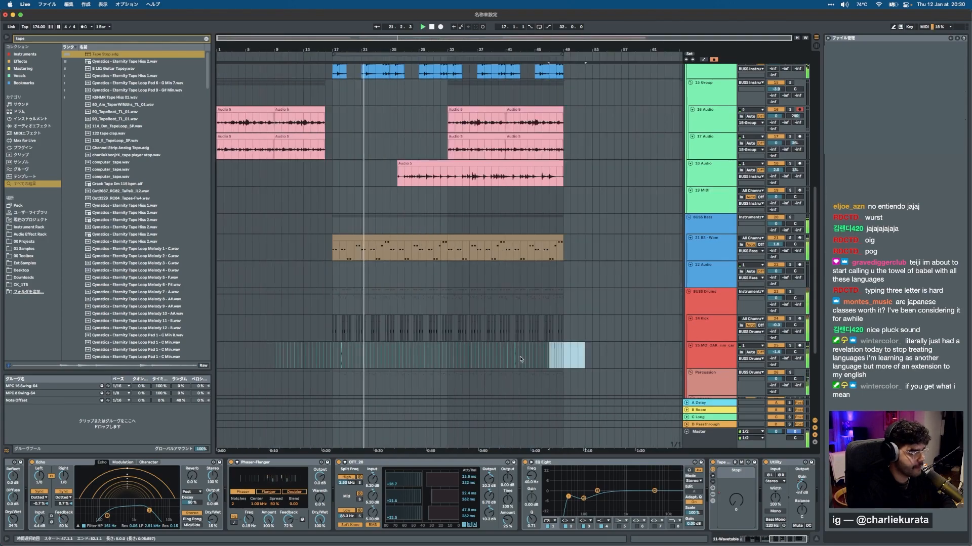
pyautogui.moveTo(579, 354); pyautogui.dragTo(217, 361)
pyautogui.click(675, 539)
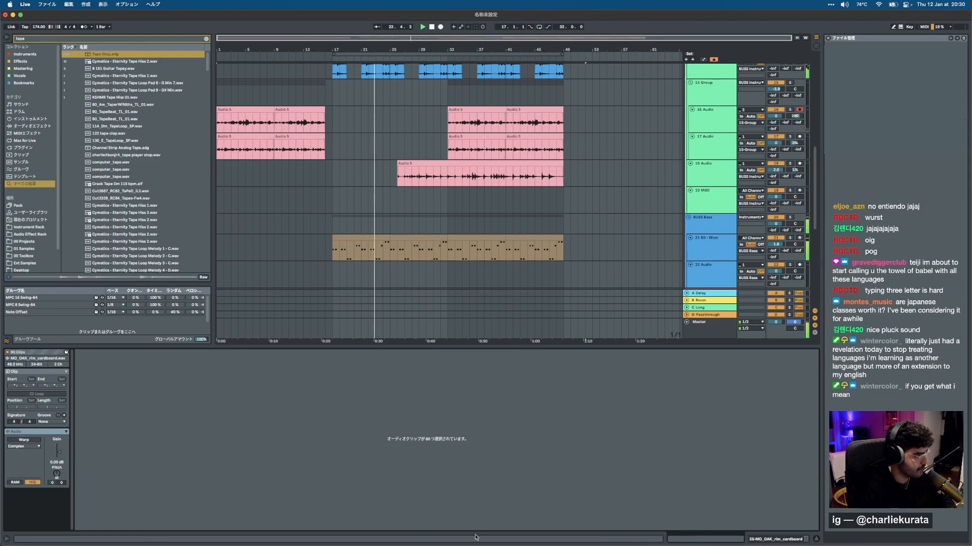
pyautogui.moveTo(56, 474); pyautogui.dragTo(57, 477)
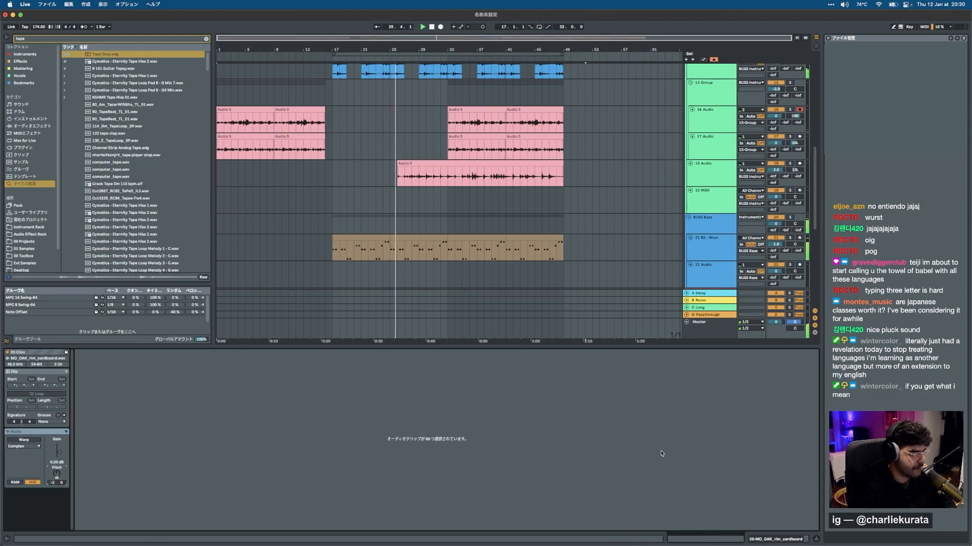
pyautogui.click(780, 539)
# Insert a new audio track directly below the 14 loop-b track in the instruments group.
pyautogui.click(405, 236)
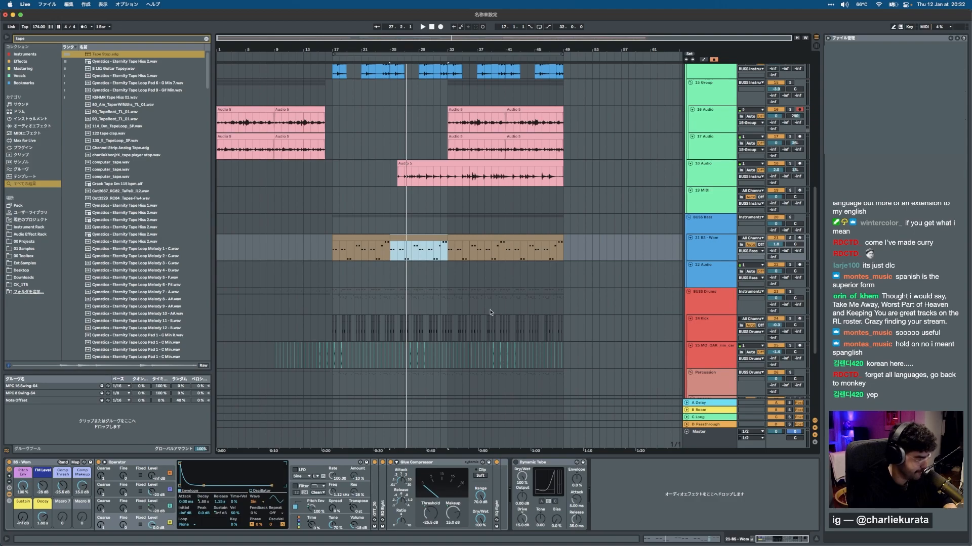
pyautogui.press('Left')
pyautogui.scroll(2, 341, 242)
pyautogui.scroll(1, 338, 258)
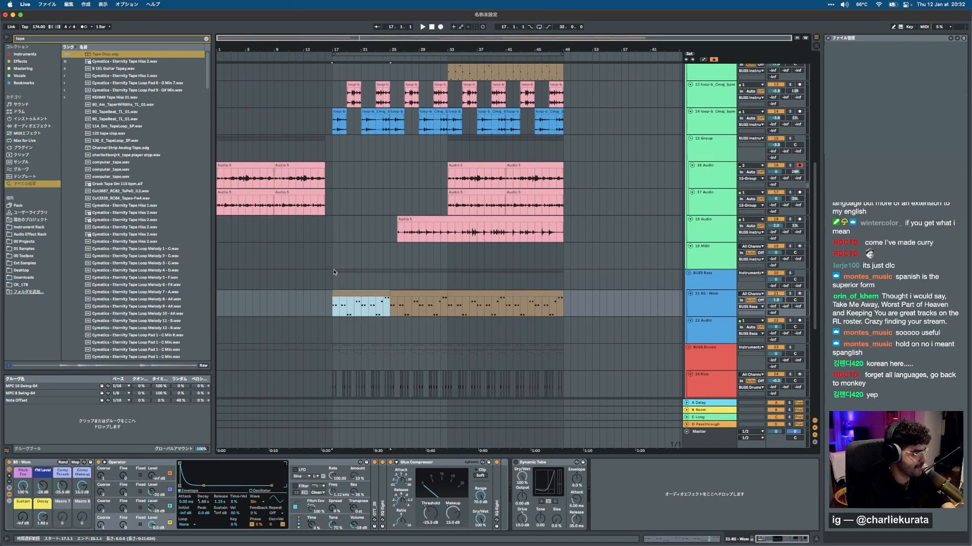
pyautogui.scroll(5, 335, 271)
pyautogui.hscroll(-5, 499, 277)
pyautogui.hscroll(3, 586, 280)
pyautogui.scroll(2, 586, 280)
pyautogui.scroll(-3, 586, 280)
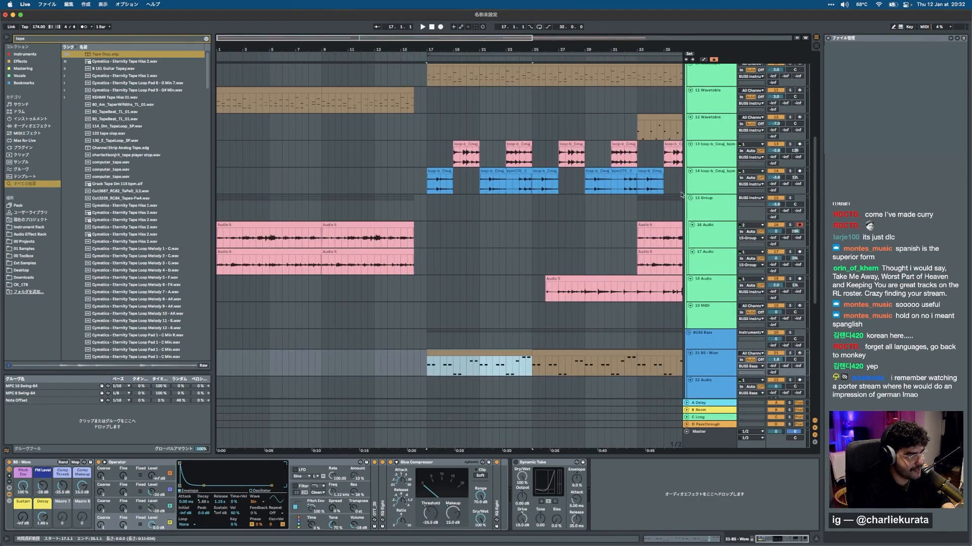
pyautogui.click(705, 183)
pyautogui.press('super+t')
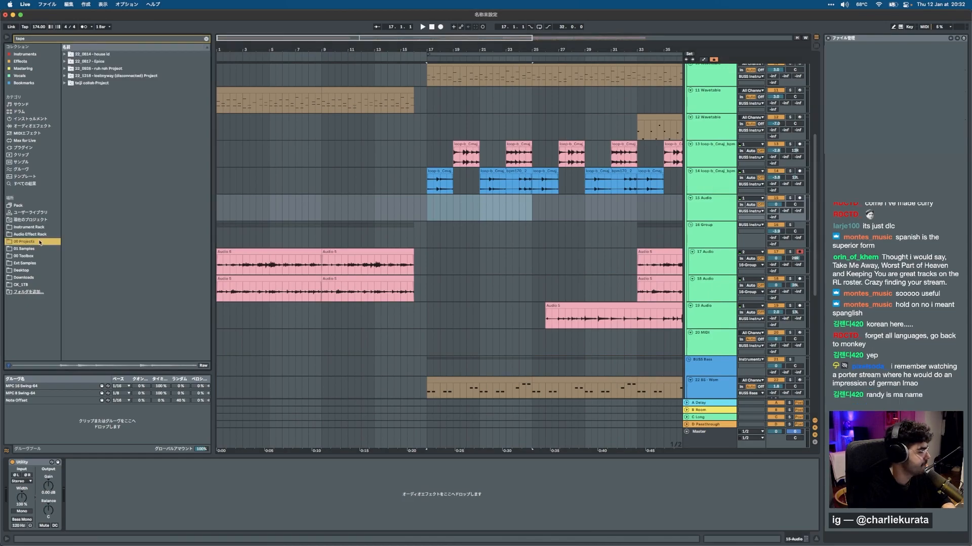
# Clear the browser search and open the Cuts folder of Raw Cutz inside 01 Samples.
pyautogui.click(205, 39)
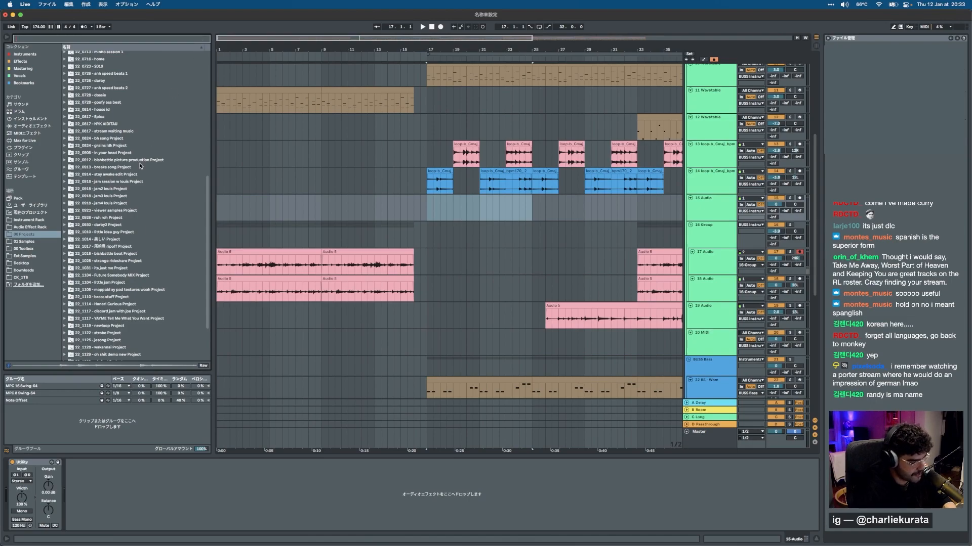
pyautogui.click(29, 242)
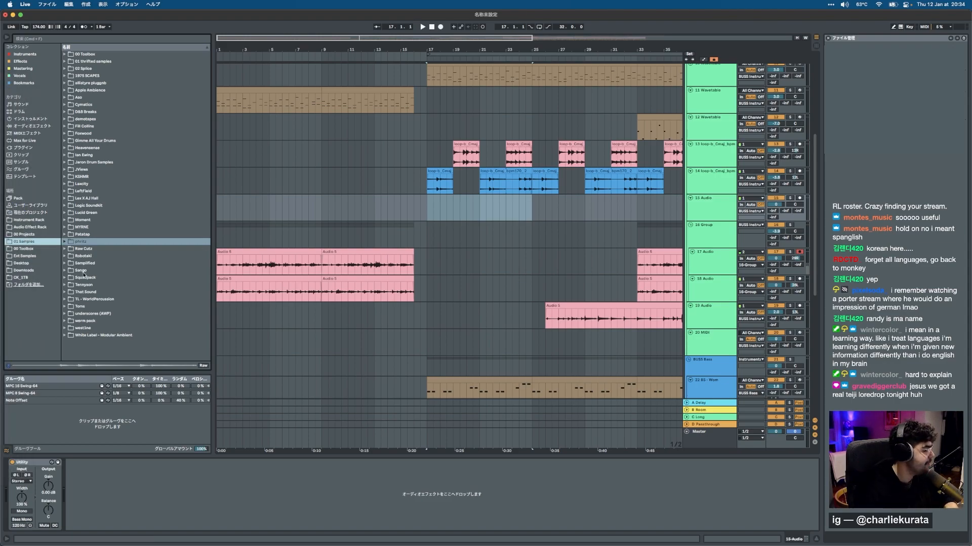
pyautogui.click(64, 249)
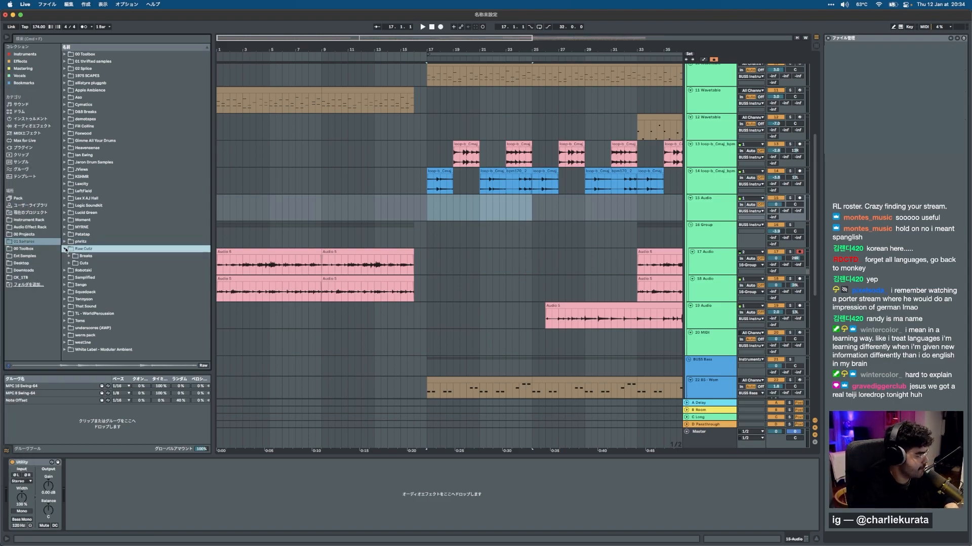
pyautogui.click(70, 264)
# Audition samples throughout the Raw Cutz Cuts folder to find a suitable one for the track.
pyautogui.scroll(-10, 124, 227)
pyautogui.click(125, 227)
pyautogui.scroll(-20, 124, 227)
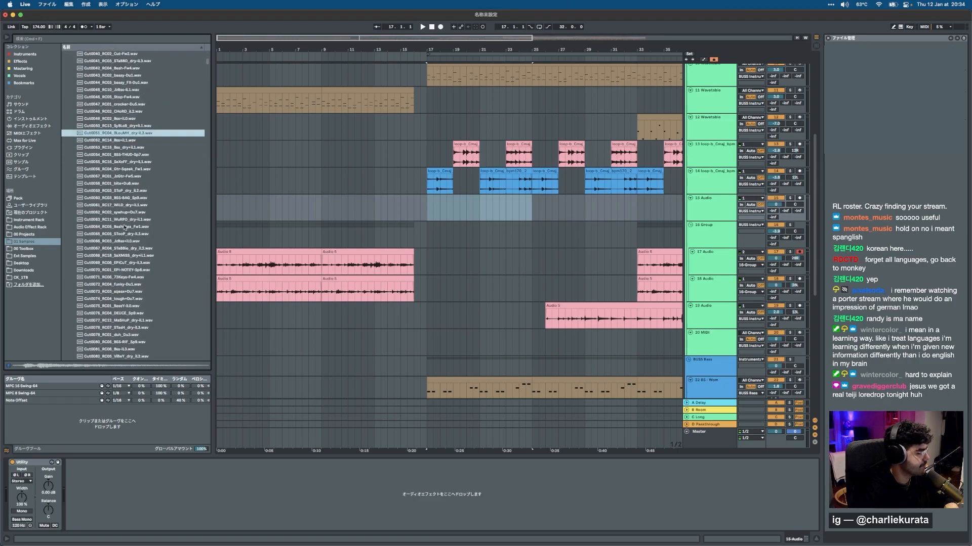
pyautogui.scroll(-2, 125, 227)
pyautogui.click(134, 190)
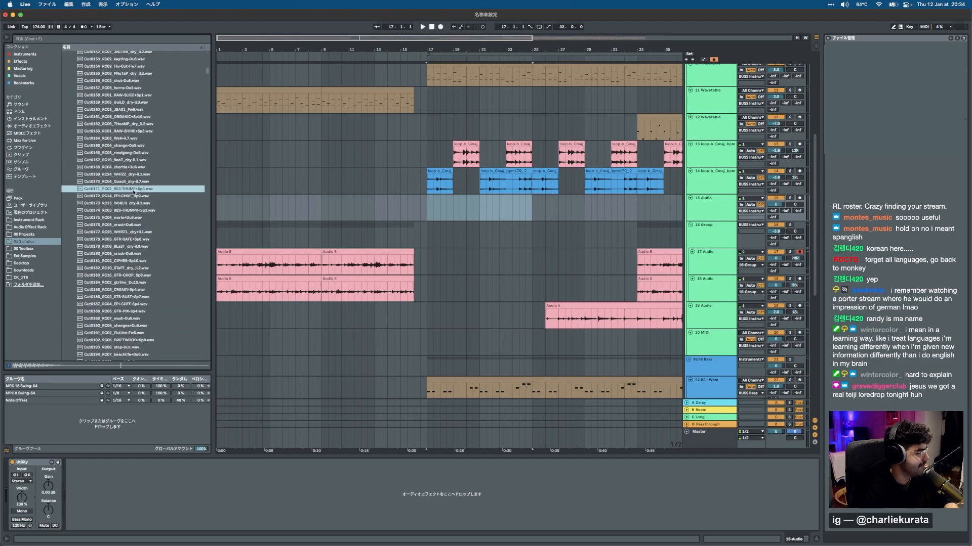
pyautogui.scroll(20, 134, 191)
pyautogui.scroll(-20, 134, 191)
pyautogui.scroll(-20, 137, 253)
pyautogui.scroll(-6, 137, 252)
pyautogui.click(137, 252)
pyautogui.scroll(-14, 137, 252)
pyautogui.click(137, 251)
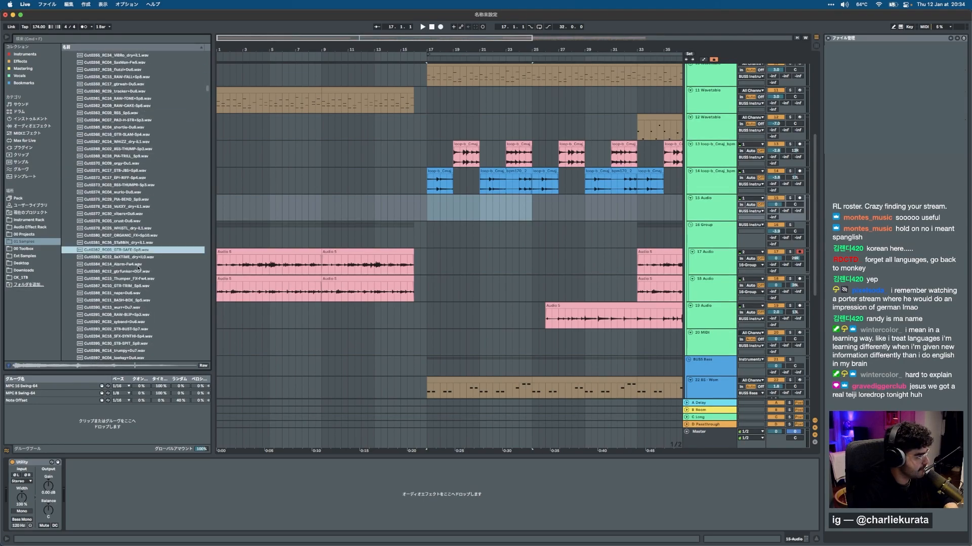
pyautogui.click(137, 271)
pyautogui.press('Down')
pyautogui.press('Down')
pyautogui.press('Down')
pyautogui.press('Down')
pyautogui.press('Down')
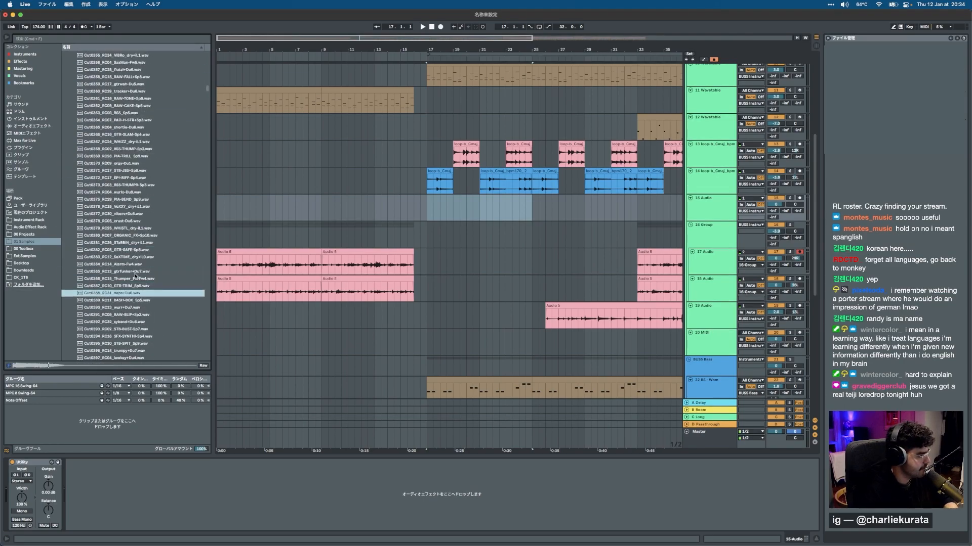
pyautogui.press('Down')
pyautogui.press('Down')
pyautogui.press('Down')
pyautogui.press('Down')
pyautogui.press('Down')
pyautogui.press('Down')
pyautogui.press('Down')
pyautogui.press('Down')
pyautogui.press('Down')
pyautogui.press('Down')
pyautogui.press('Down')
pyautogui.press('Down')
pyautogui.press('Down')
pyautogui.press('Down')
pyautogui.press('Down')
pyautogui.press('Down')
pyautogui.press('Down')
pyautogui.press('Down')
pyautogui.press('Down')
pyautogui.press('Down')
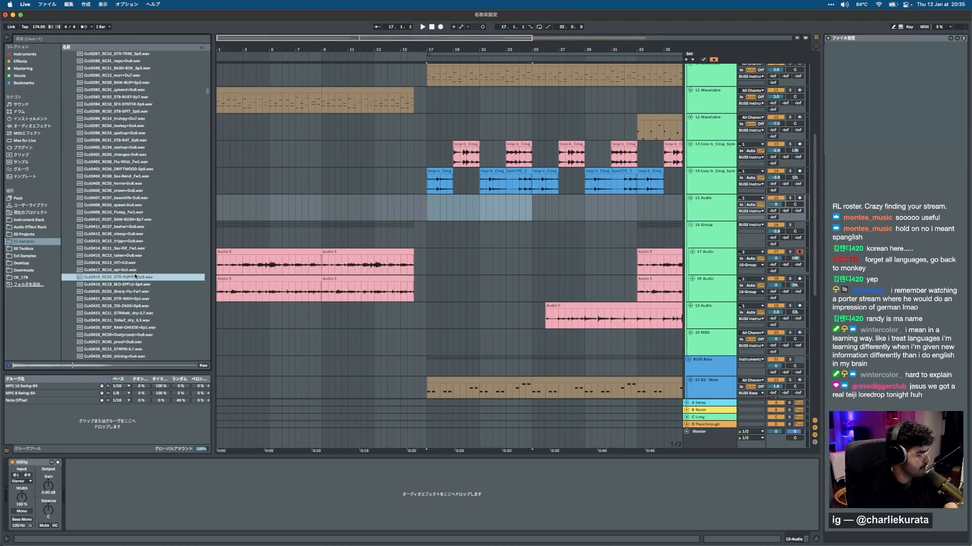
# Place the sample Cut0520_RC10_RAW-CRIME+Sp7.wav at bar 9 on the new audio track.
pyautogui.scroll(-10, 135, 276)
pyautogui.click(135, 277)
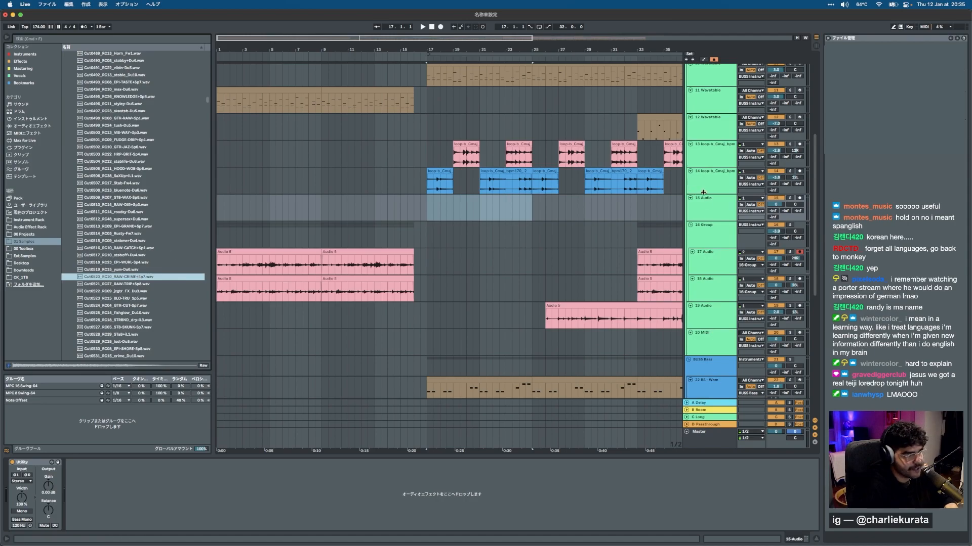
pyautogui.click(427, 211)
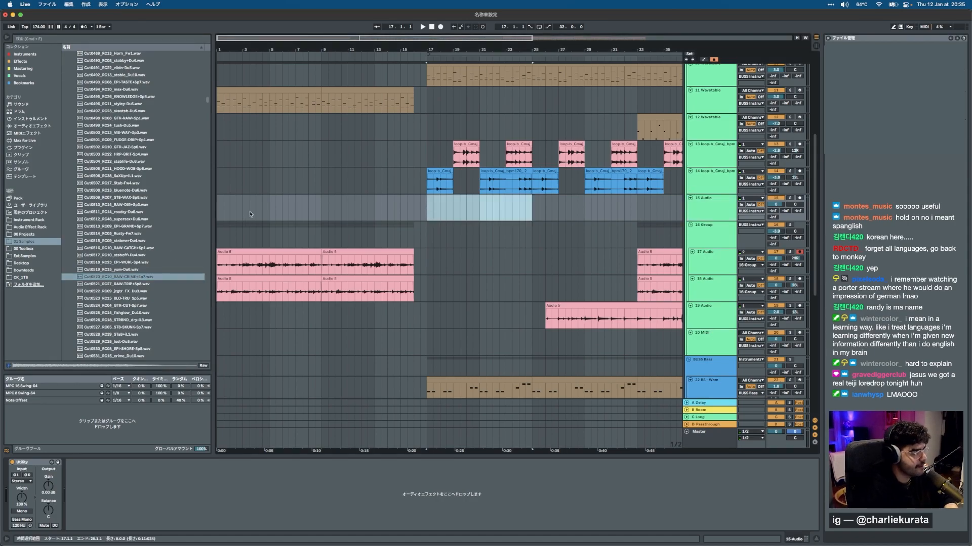
pyautogui.click(322, 209)
pyautogui.press('super+v')
# Lower the sample track's volume to about -10.7 dB and play the sample soloed.
pyautogui.moveTo(777, 205); pyautogui.dragTo(776, 216)
pyautogui.click(789, 198)
pyautogui.press('space')
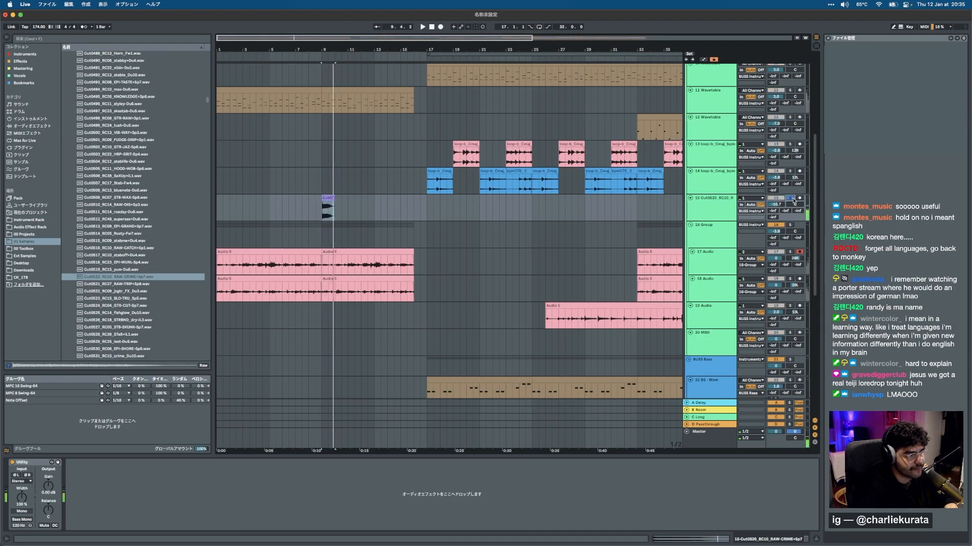
pyautogui.click(789, 199)
pyautogui.scroll(2, 715, 173)
pyautogui.click(789, 246)
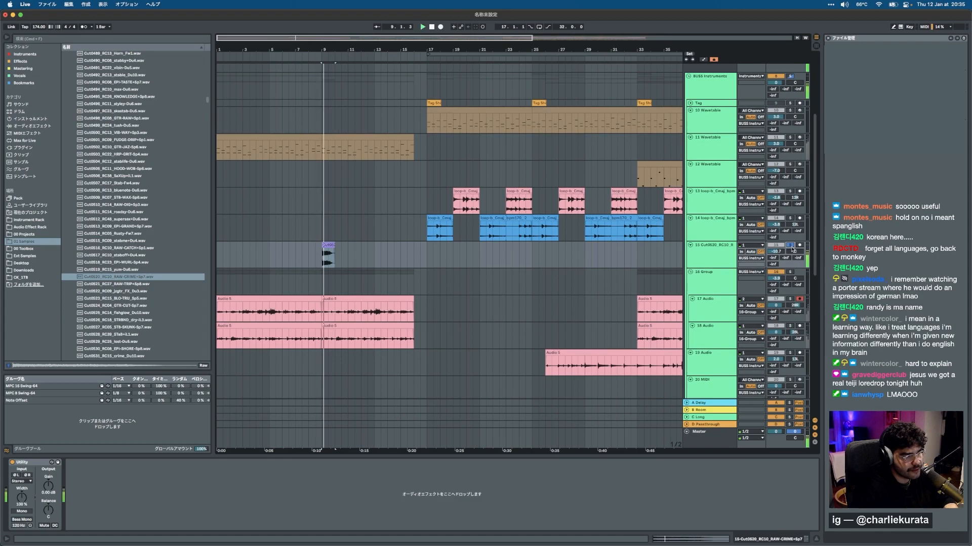
# Solo the 11 Wavetable track and open its MIDI clip starting at bar 9.
pyautogui.click(714, 249)
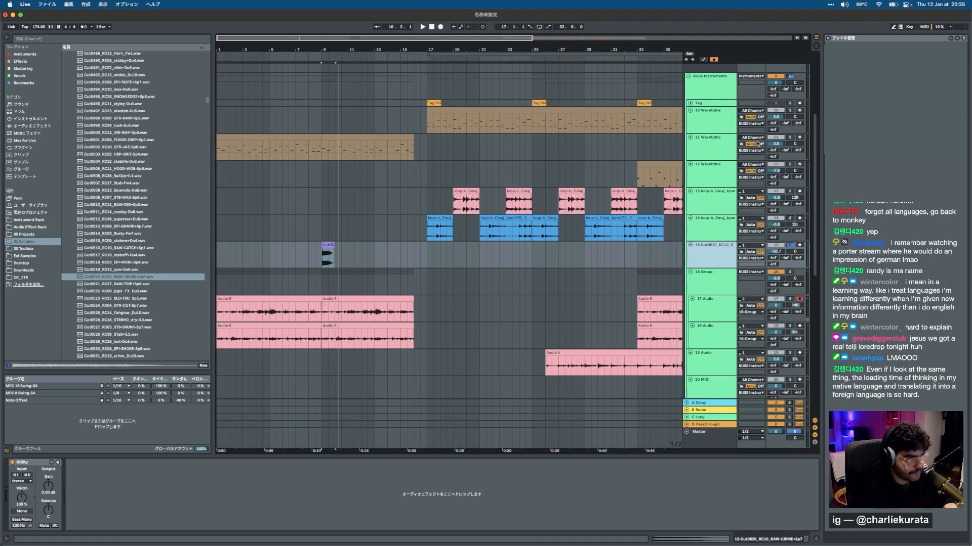
pyautogui.click(789, 138)
pyautogui.doubleClick(367, 147)
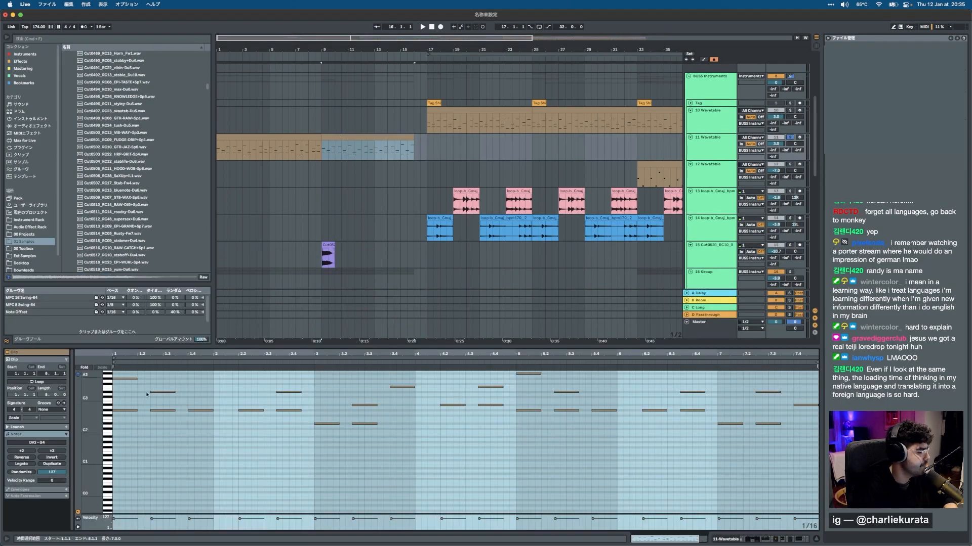
# Preview piano-roll notes around A2 to D#3 and play the sample to compare their pitch.
pyautogui.click(106, 414)
pyautogui.click(106, 410)
pyautogui.click(106, 407)
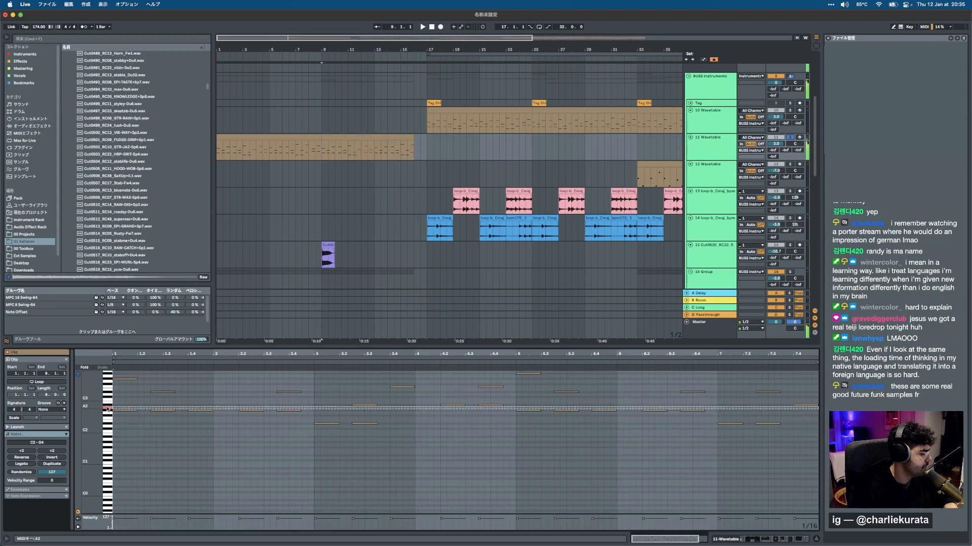
pyautogui.click(107, 405)
pyautogui.click(107, 406)
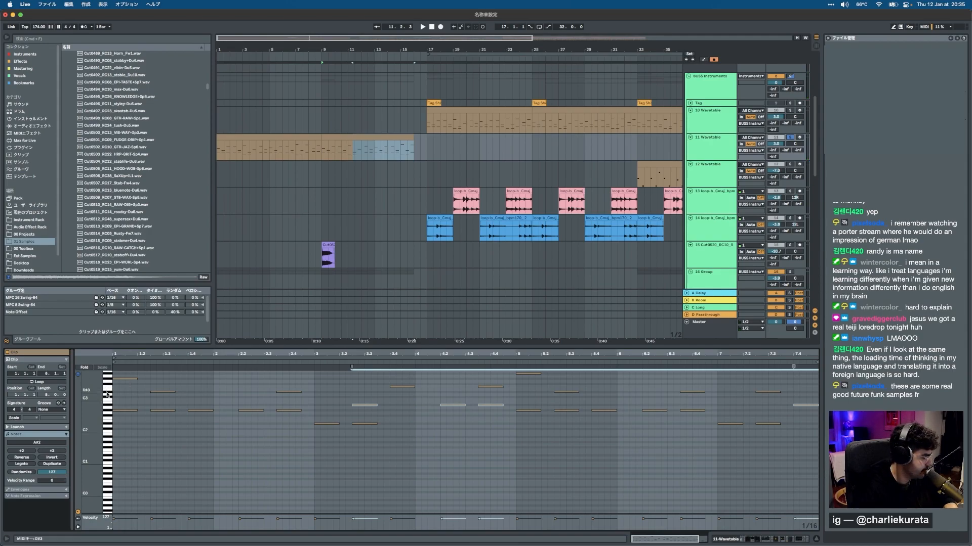
pyautogui.click(107, 395)
pyautogui.press('space')
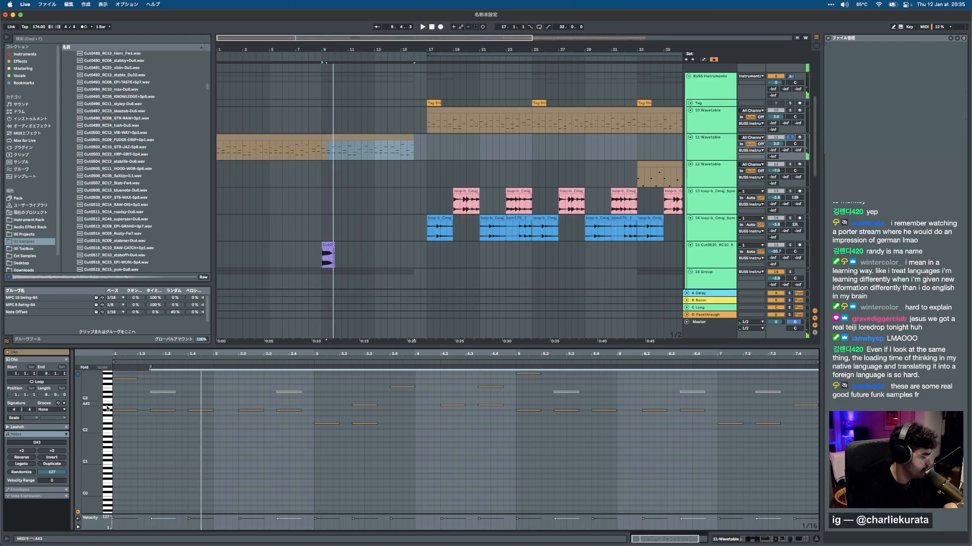
pyautogui.moveTo(107, 404); pyautogui.dragTo(107, 396)
# Set the sample clip's pitch to -2 semitones, turning off the track's solo and playing it in context.
pyautogui.click(326, 251)
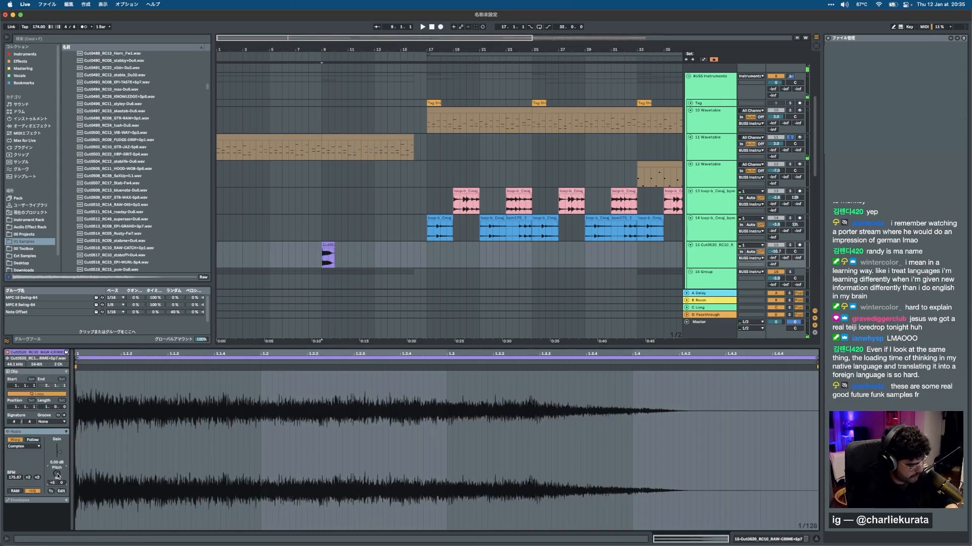
pyautogui.press('space')
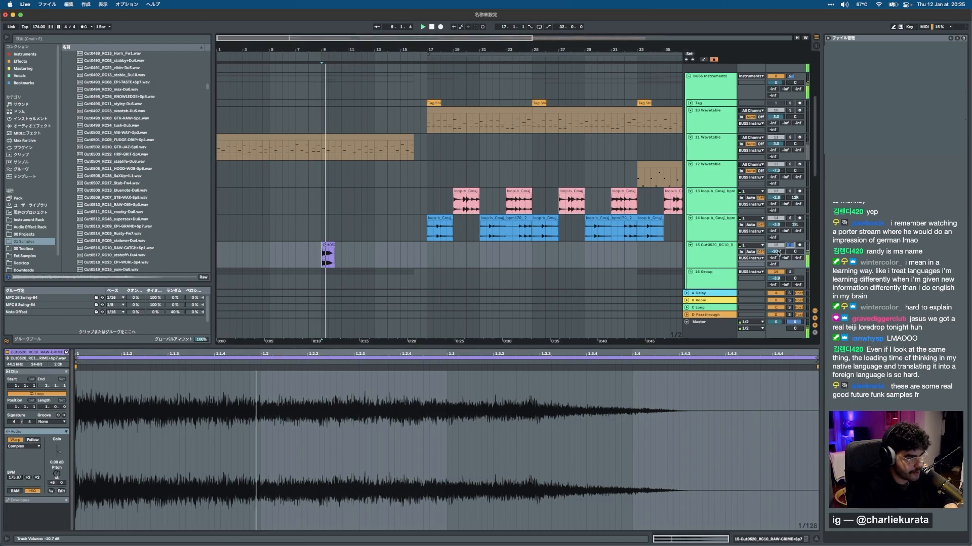
pyautogui.click(790, 245)
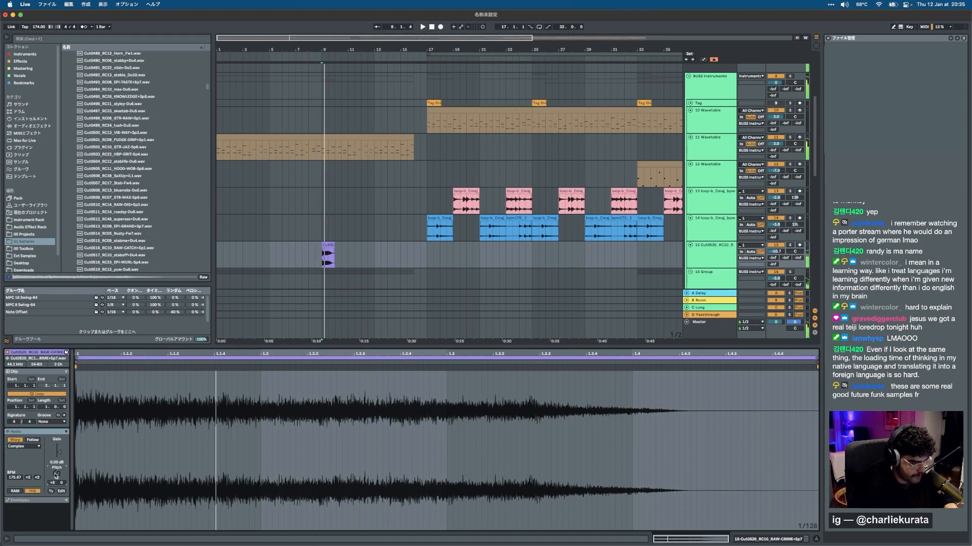
pyautogui.press('space')
pyautogui.press('space')
pyautogui.press('space')
pyautogui.moveTo(56, 476); pyautogui.dragTo(56, 488)
pyautogui.press('space')
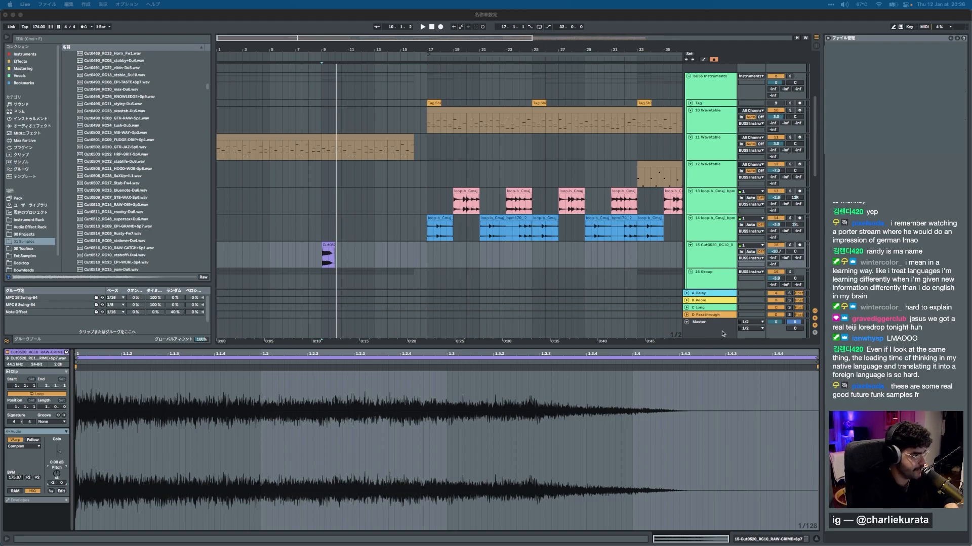
# Turn off warping for the sample clip and close the clip view.
pyautogui.click(17, 443)
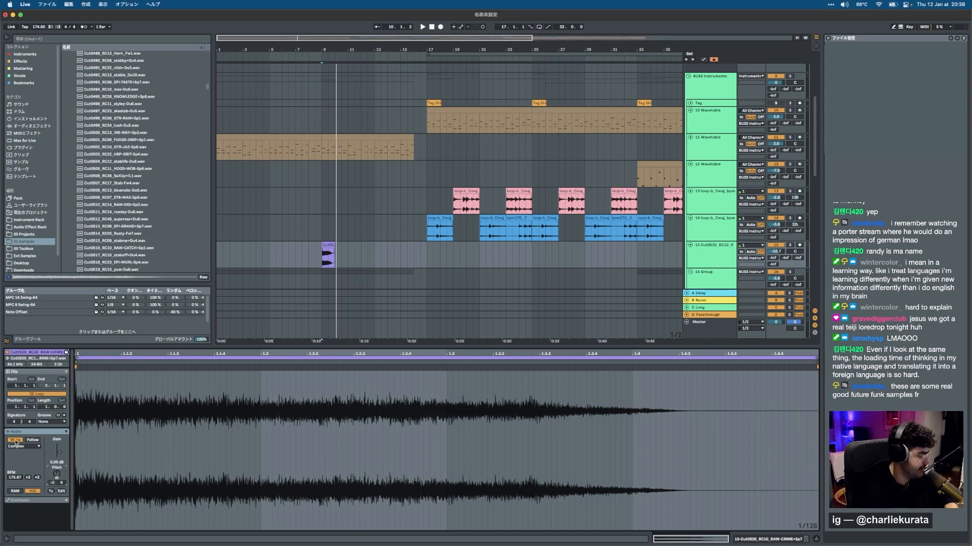
pyautogui.click(15, 440)
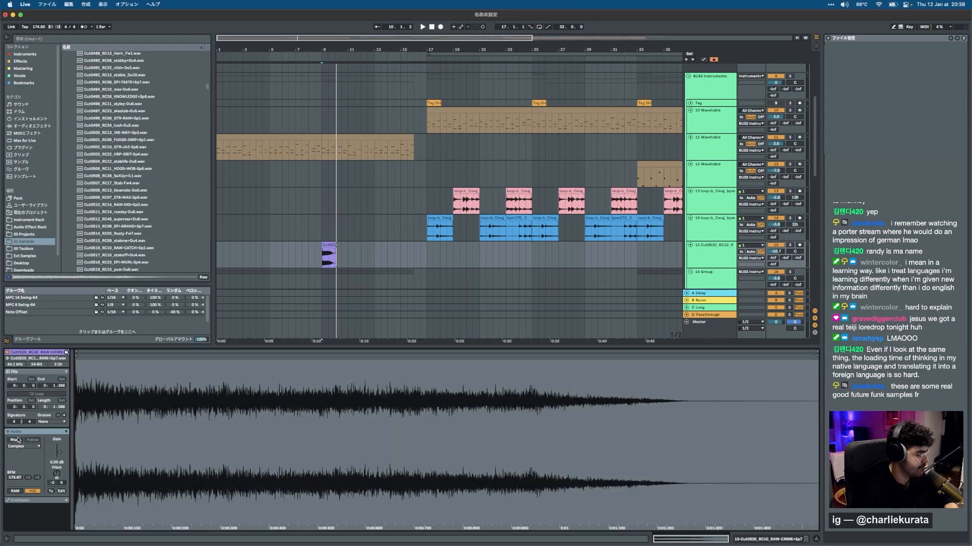
pyautogui.doubleClick(307, 347)
# Move the sample clip to bar 16, just before the bar 17 section, and reverse it.
pyautogui.moveTo(331, 245); pyautogui.dragTo(417, 245)
pyautogui.scroll(3, 419, 235)
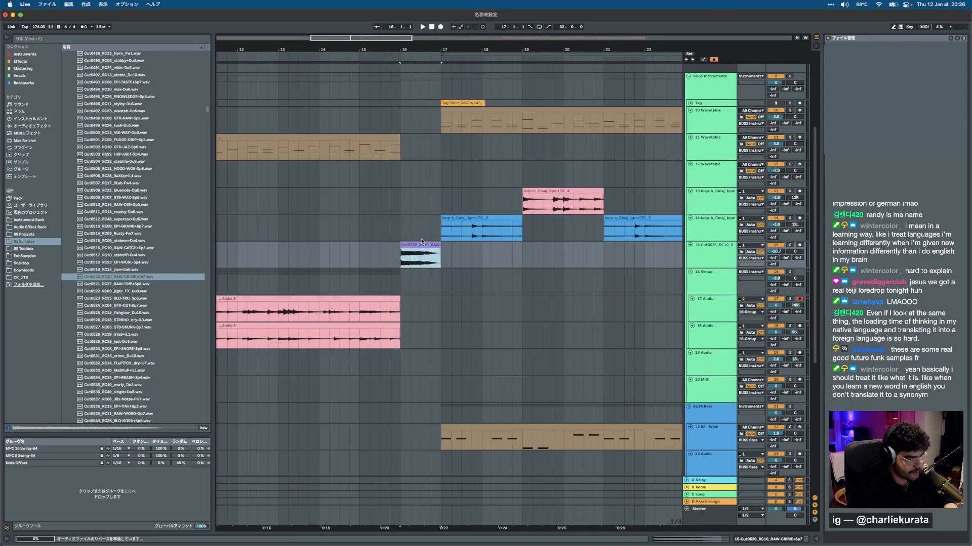
pyautogui.scroll(10, 431, 258)
pyautogui.scroll(-5, 506, 258)
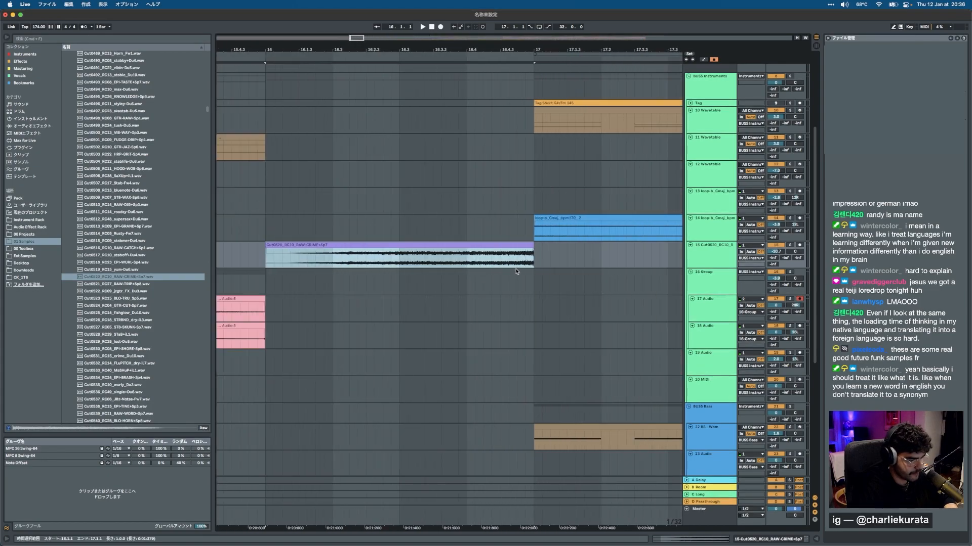
# Adjust the reversed clip to span 16.1.2 to 17.1.1 and add a fade-in along its full length.
pyautogui.moveTo(494, 249); pyautogui.dragTo(478, 251)
pyautogui.click(560, 251)
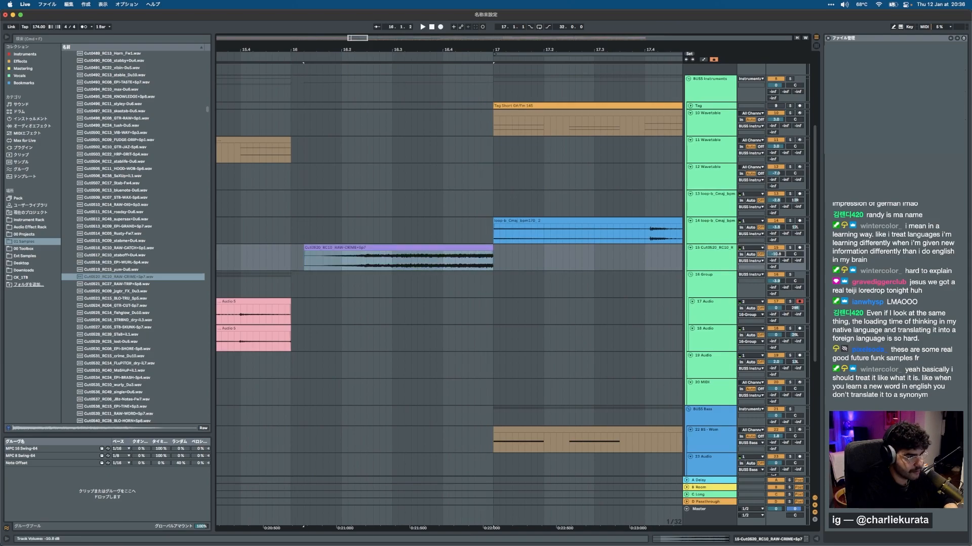
pyautogui.moveTo(305, 252); pyautogui.dragTo(525, 252)
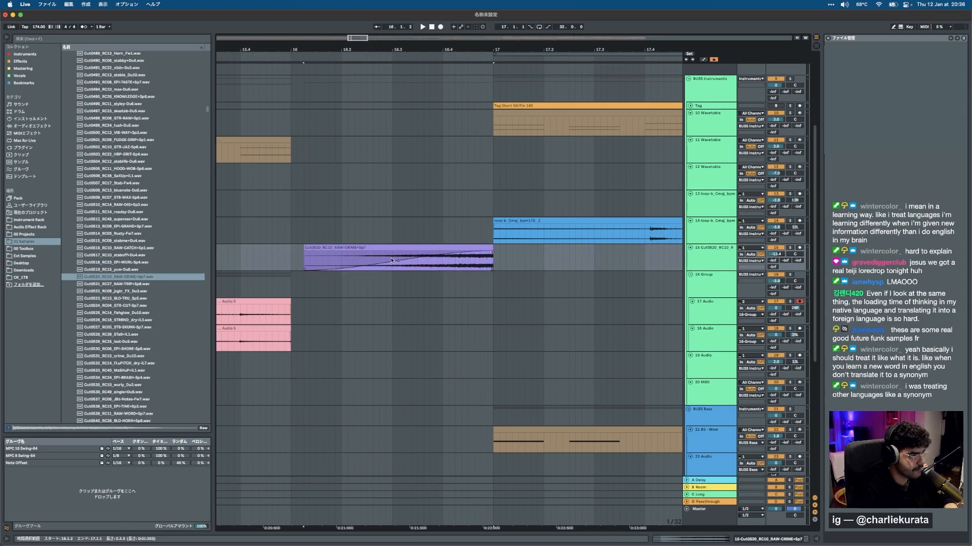
# Add the Space FX rack to the reversed sample's track and play the transition into bar 17.
pyautogui.click(396, 250)
pyautogui.press('super+f')
pyautogui.write('space')
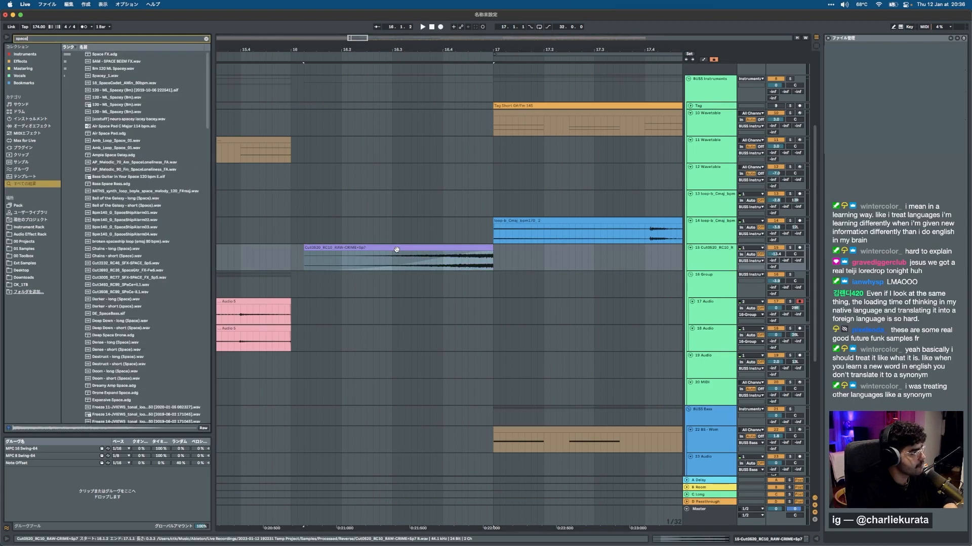
pyautogui.press('Return')
pyautogui.press('space')
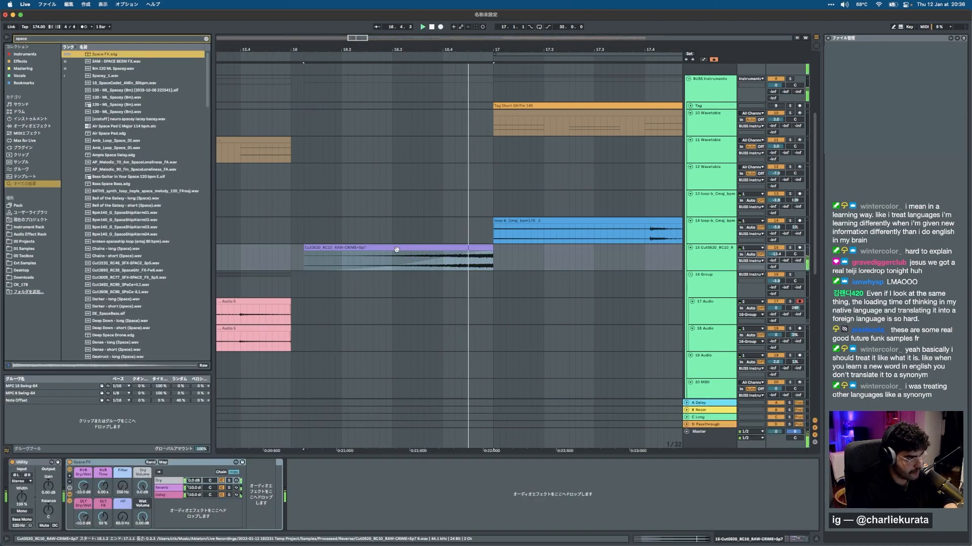
# Duplicate bars 9 to 25 of the reversed sample's track so the transition clip repeats just before bar 33.
pyautogui.scroll(-10, 409, 227)
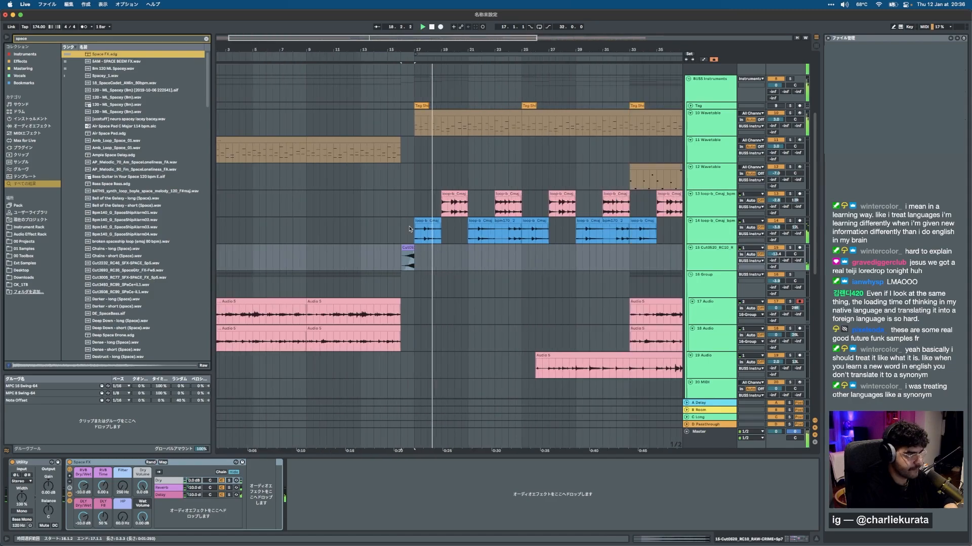
pyautogui.scroll(-5, 405, 256)
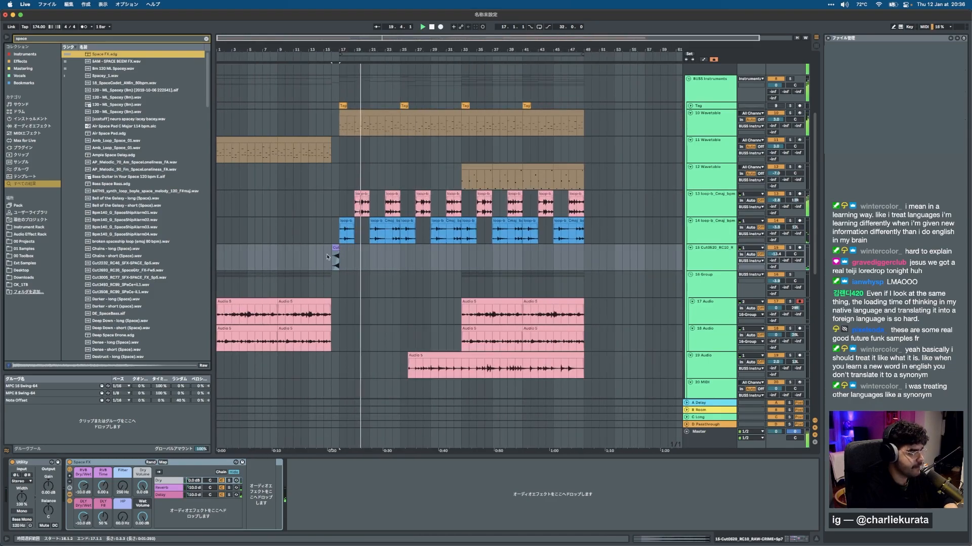
pyautogui.moveTo(278, 259); pyautogui.dragTo(404, 259)
pyautogui.press('super+d')
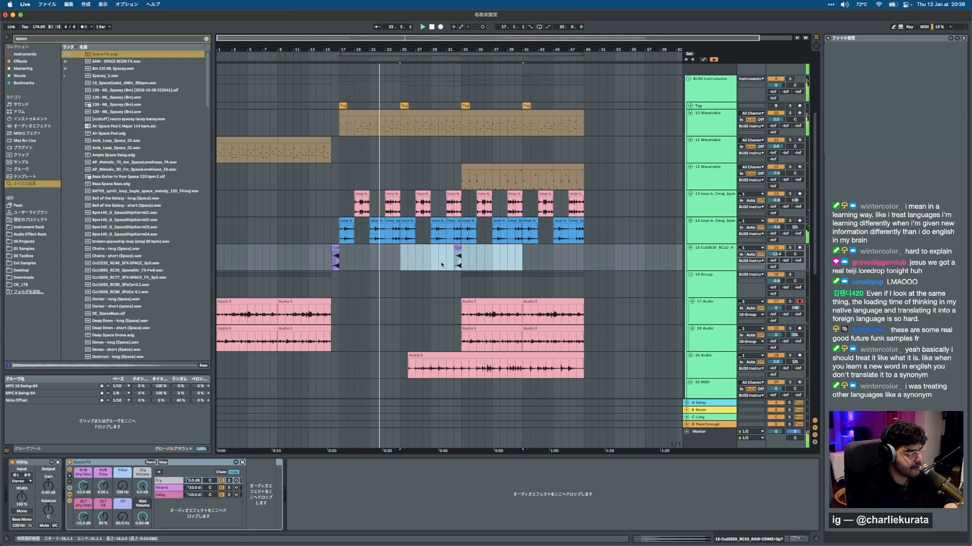
# Trim the start of the audio clip on track 19 to 26.3.1.
pyautogui.click(418, 356)
pyautogui.scroll(10, 418, 356)
pyautogui.moveTo(377, 357); pyautogui.dragTo(398, 357)
pyautogui.scroll(-5, 459, 319)
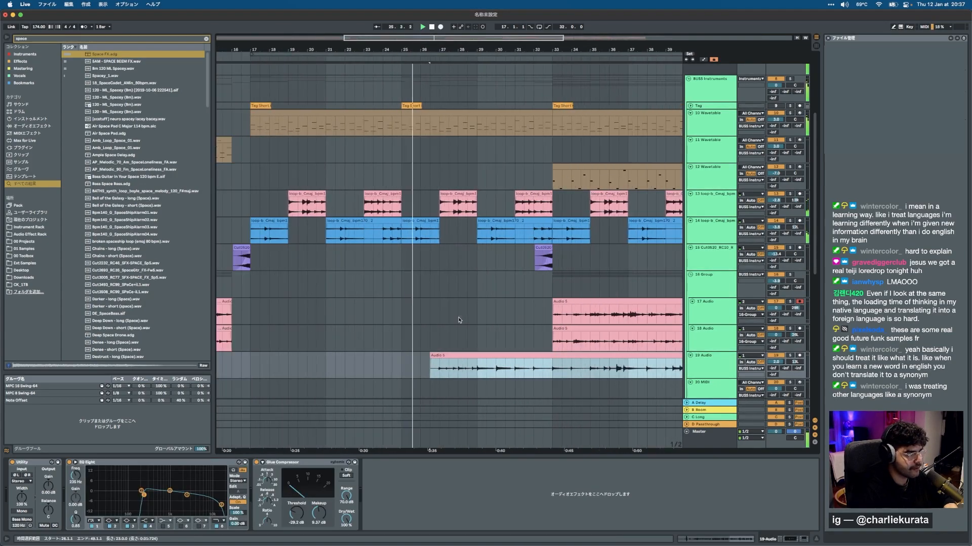
# Adjust the volume of track 19 during playback, setting it to 1.0 dB.
pyautogui.hscroll(2, 459, 320)
pyautogui.scroll(-2, 459, 320)
pyautogui.scroll(-2, 459, 320)
pyautogui.hscroll(2, 459, 320)
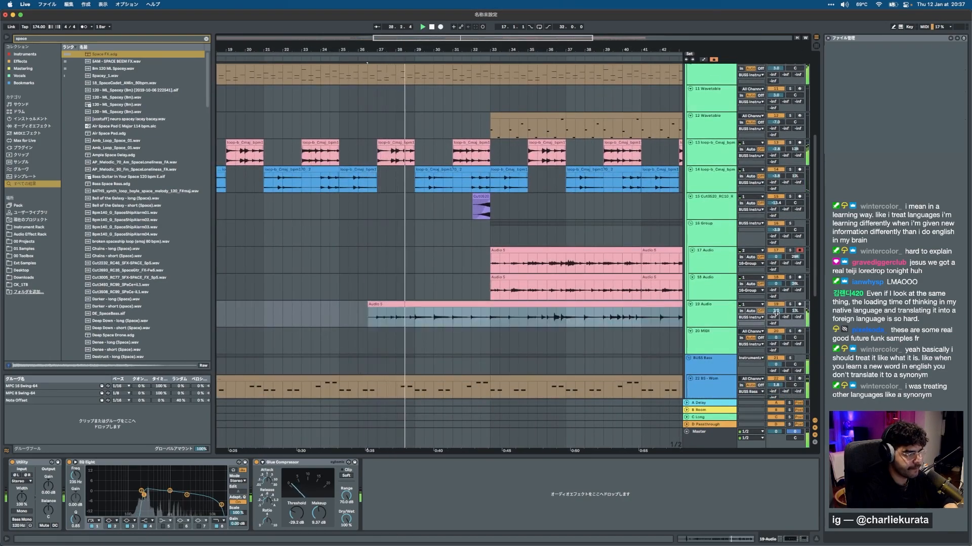
pyautogui.click(690, 304)
pyautogui.click(690, 304)
pyautogui.moveTo(775, 311); pyautogui.dragTo(775, 310)
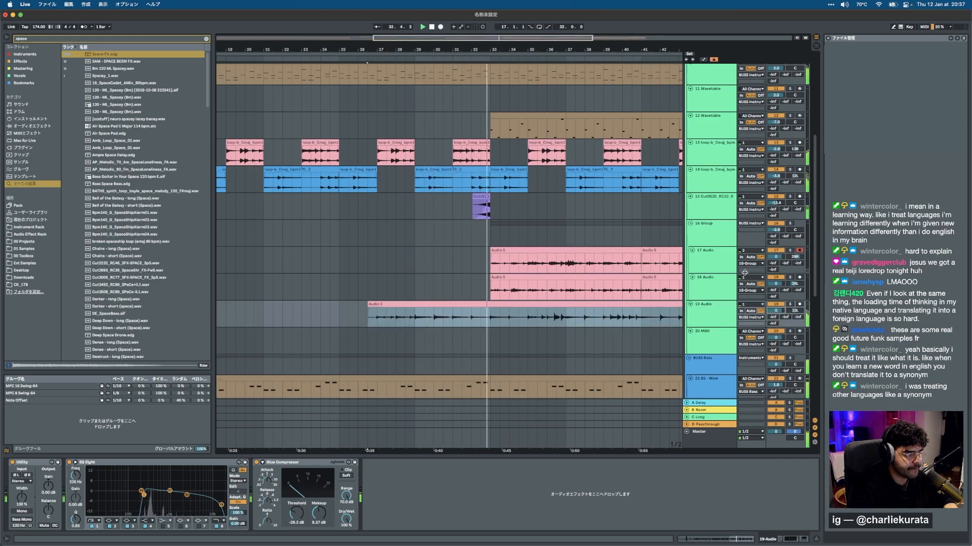
pyautogui.scroll(-5, 452, 197)
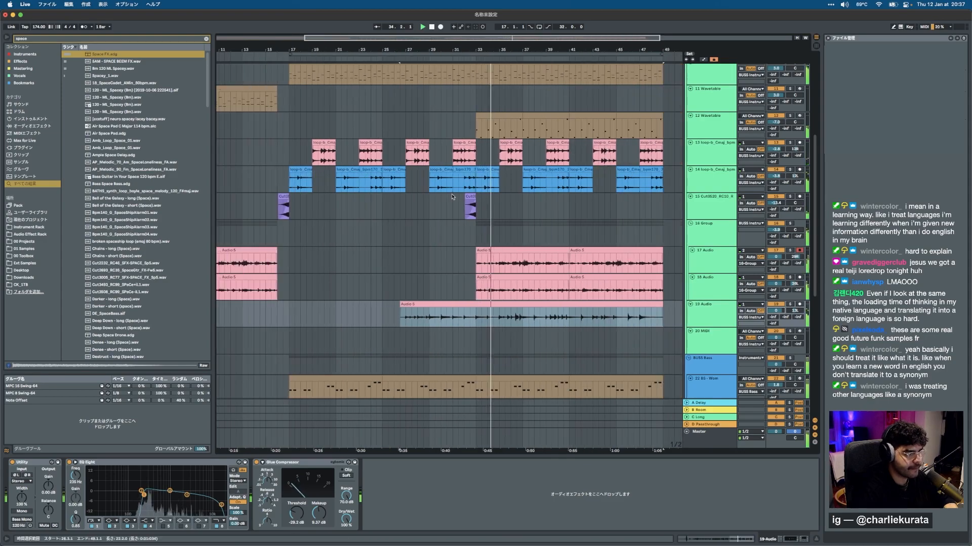
pyautogui.hscroll(5, 453, 197)
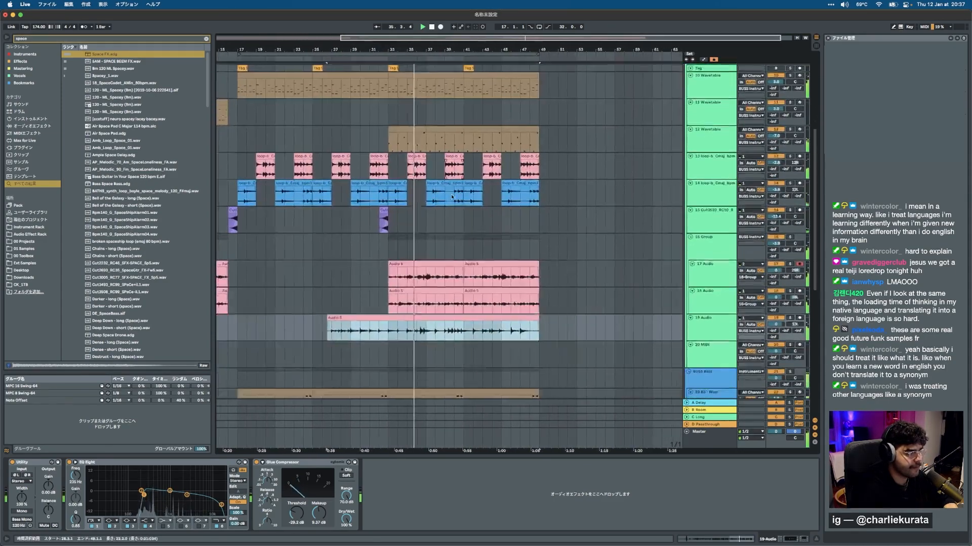
pyautogui.moveTo(776, 303); pyautogui.dragTo(776, 300)
# Add the Reduce Ambience preset to track 19 and lower its Amount to about 35%.
pyautogui.click(717, 305)
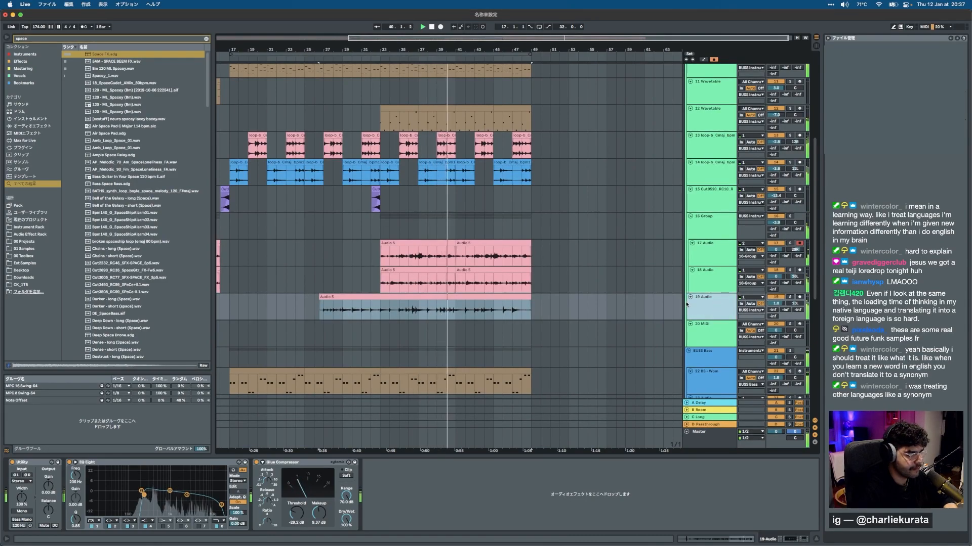
pyautogui.press('super+f')
pyautogui.write('reduce')
pyautogui.press('Return')
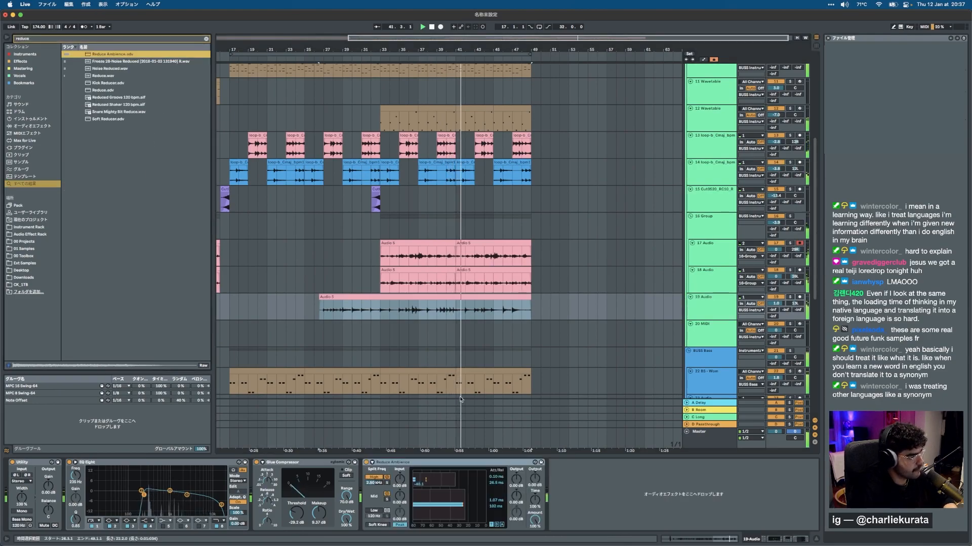
pyautogui.moveTo(535, 521); pyautogui.dragTo(535, 523)
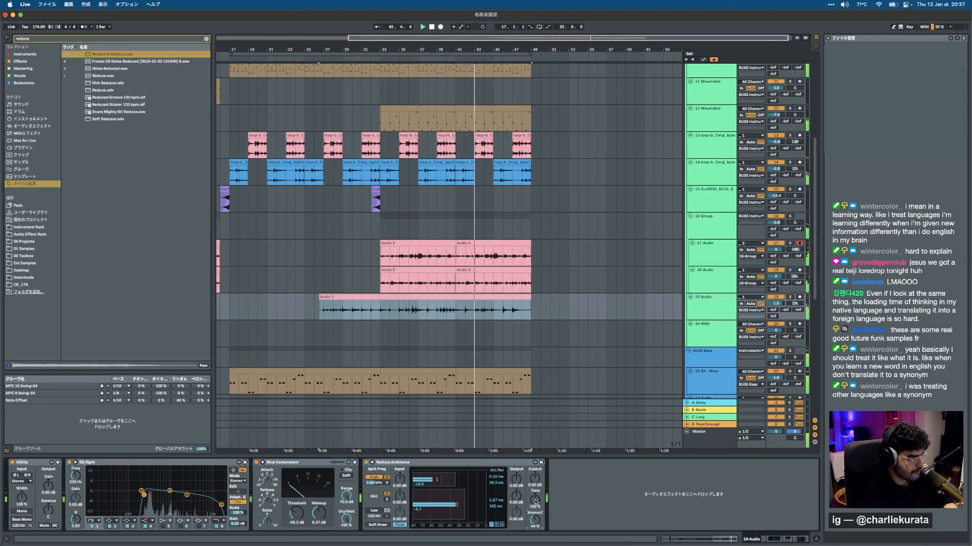
pyautogui.moveTo(535, 522); pyautogui.dragTo(534, 524)
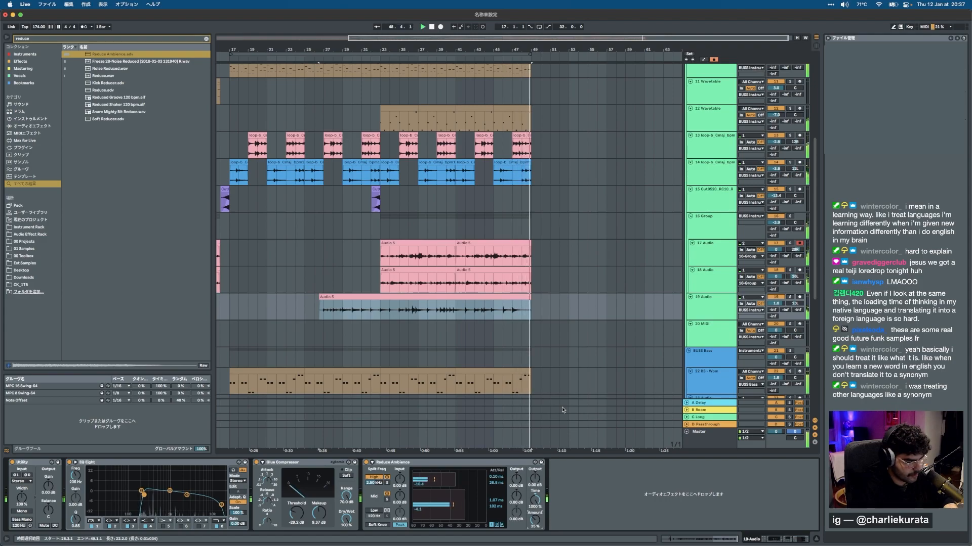
# Select the first audio clip on track 17 and play the arrangement from bar 1.
pyautogui.click(535, 301)
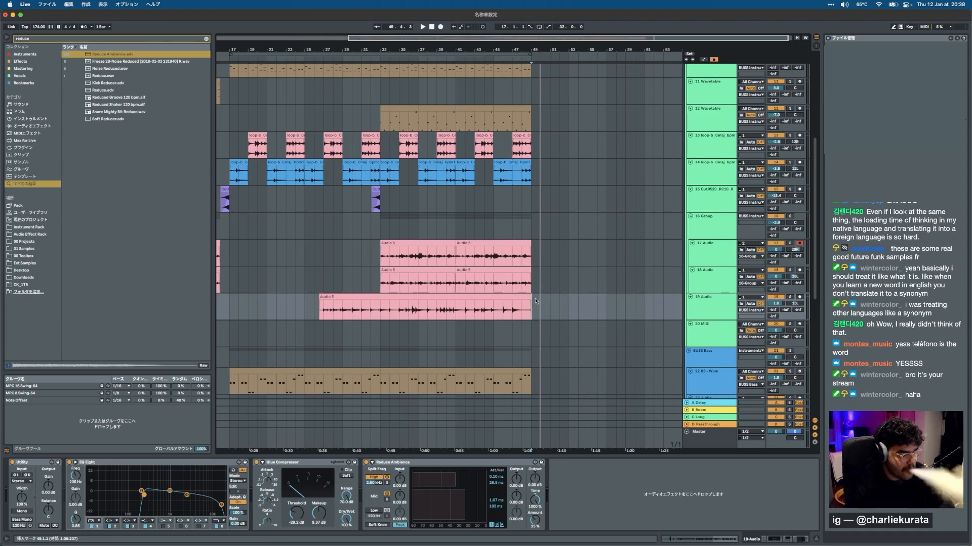
pyautogui.click(342, 226)
pyautogui.hscroll(-5, 342, 226)
pyautogui.scroll(2, 342, 226)
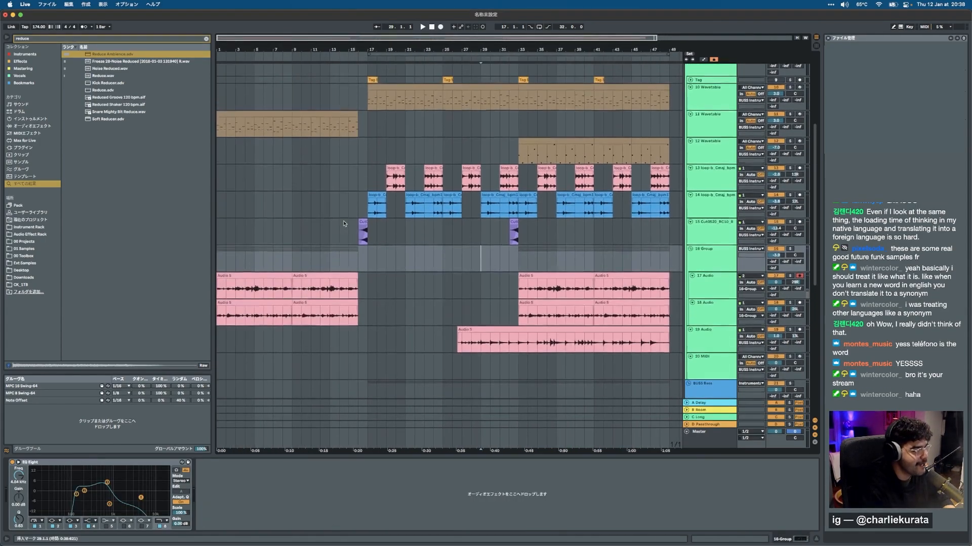
pyautogui.scroll(-3, 268, 289)
pyautogui.click(243, 277)
pyautogui.press('space')
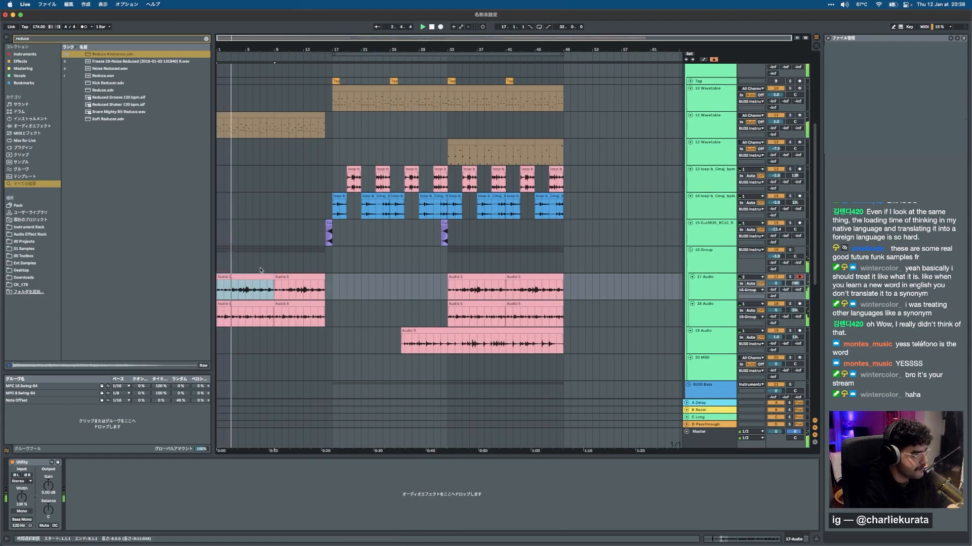
# Curve the fade-in of the reversed clip before bar 17 and paste that version over its copy before bar 33.
pyautogui.scroll(3, 289, 232)
pyautogui.click(399, 243)
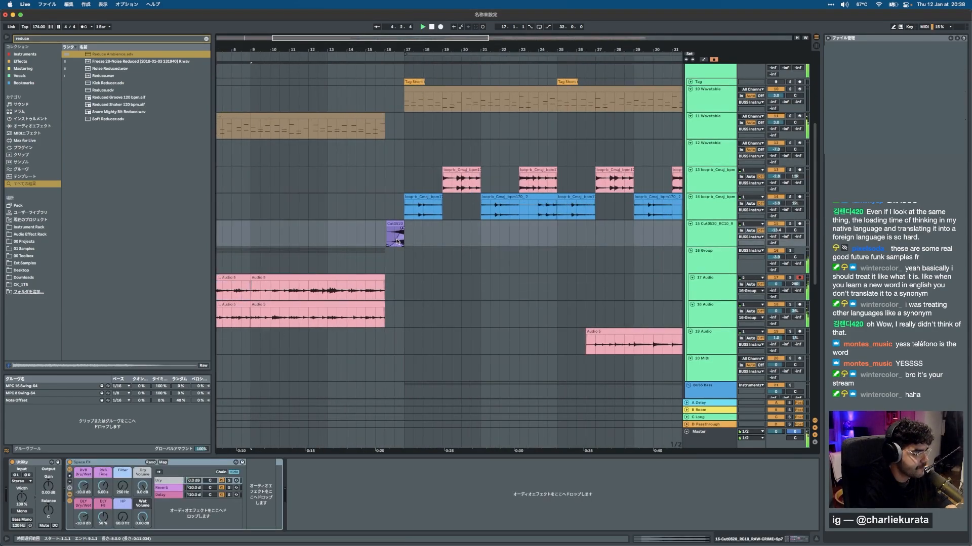
pyautogui.scroll(4, 403, 239)
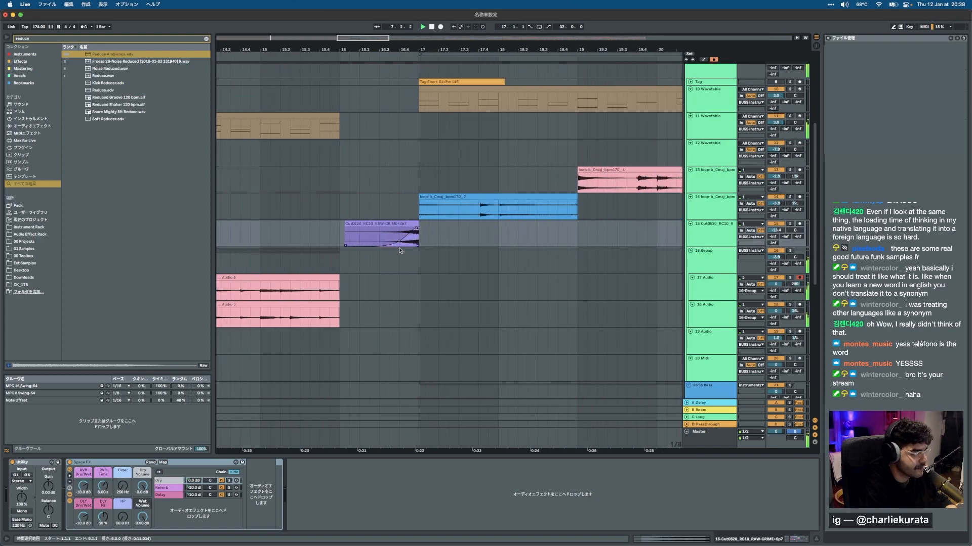
pyautogui.scroll(-6, 417, 229)
pyautogui.click(367, 233)
pyautogui.click(508, 233)
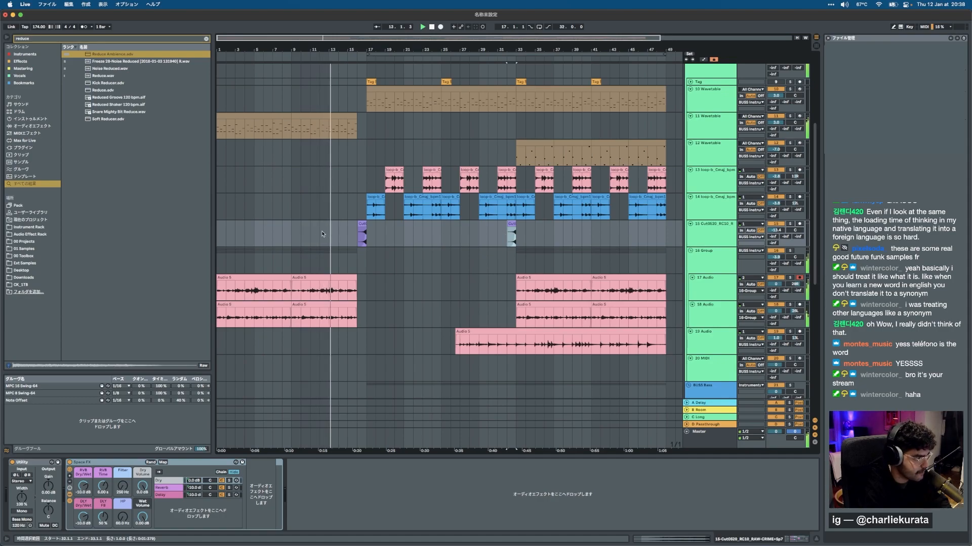
# Play the transition from bar 16 and lower the reversed sample track's volume to -14.0 dB.
pyautogui.click(354, 237)
pyautogui.scroll(3, 354, 237)
pyautogui.hscroll(1, 354, 237)
pyautogui.scroll(-2, 354, 236)
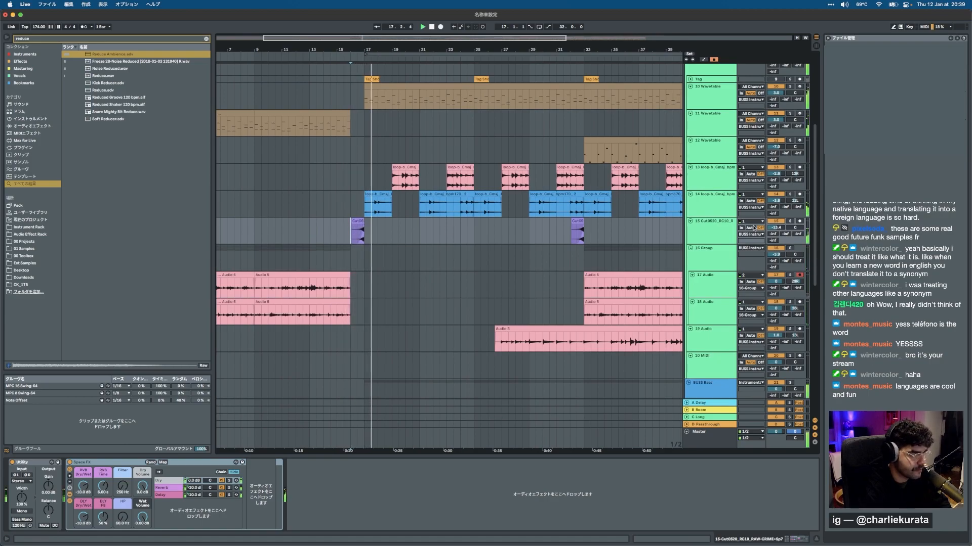
pyautogui.moveTo(774, 229); pyautogui.dragTo(774, 232)
pyautogui.hscroll(1, 531, 253)
pyautogui.hscroll(5, 531, 253)
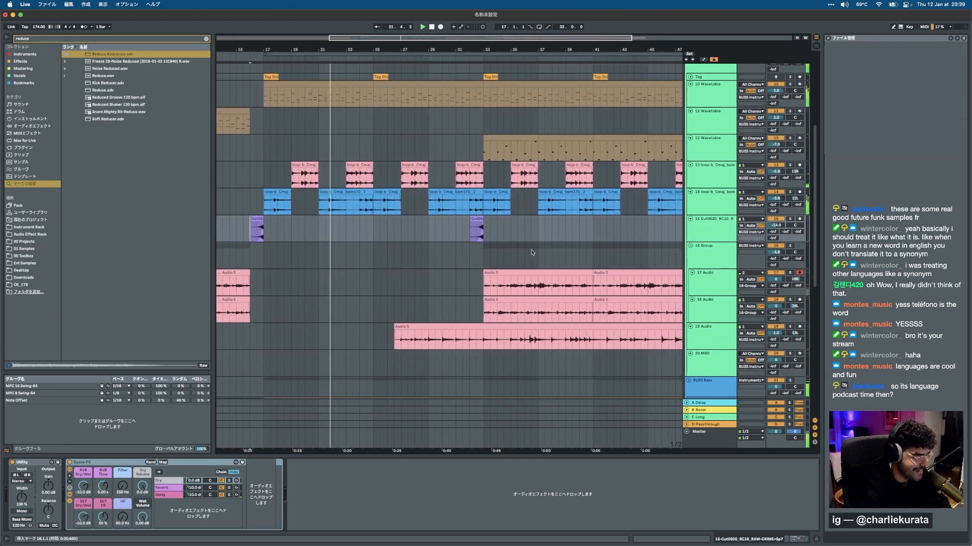
pyautogui.click(373, 233)
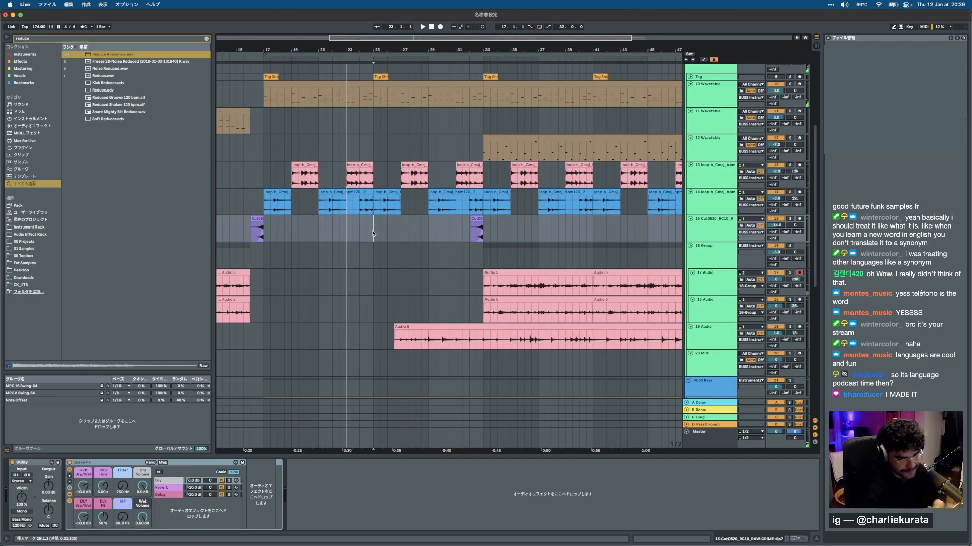
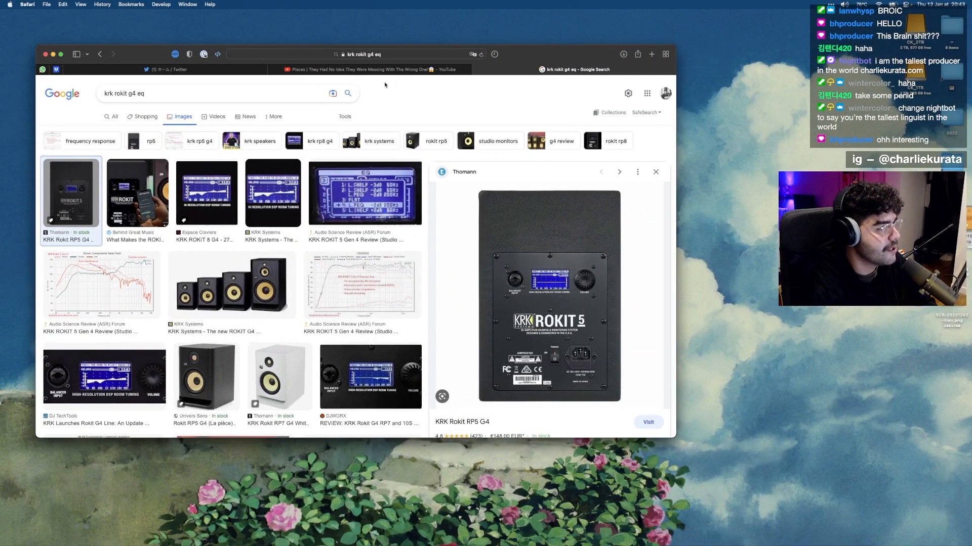
# Search YouTube for "is bilingualism a superpower" and open the Otherwords video, highlighting its title.
pyautogui.click(369, 69)
pyautogui.click(287, 87)
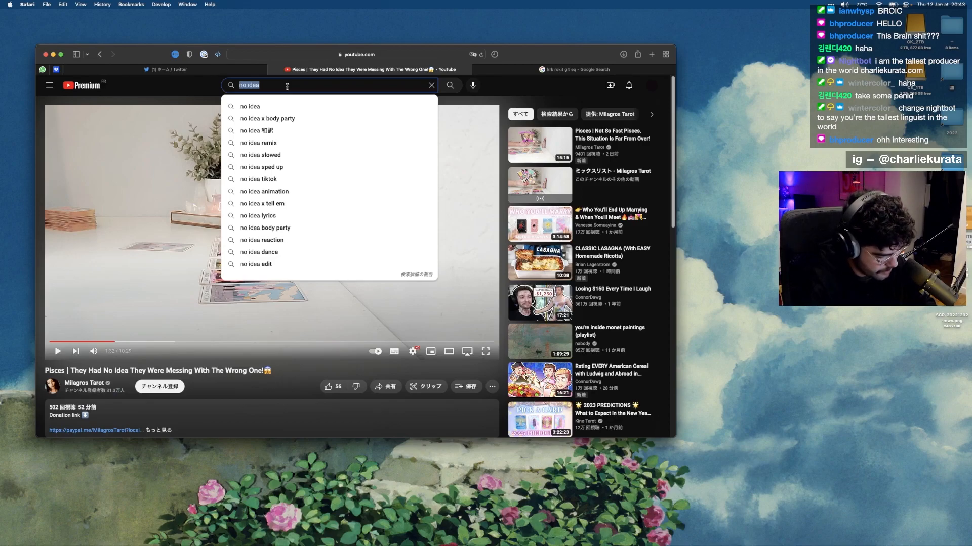
pyautogui.write('bil')
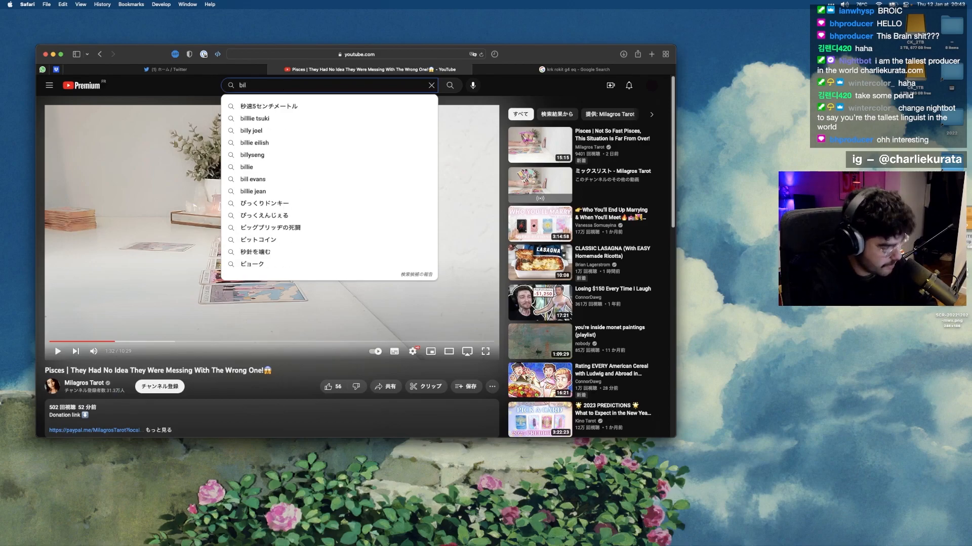
pyautogui.write('is bilimg')
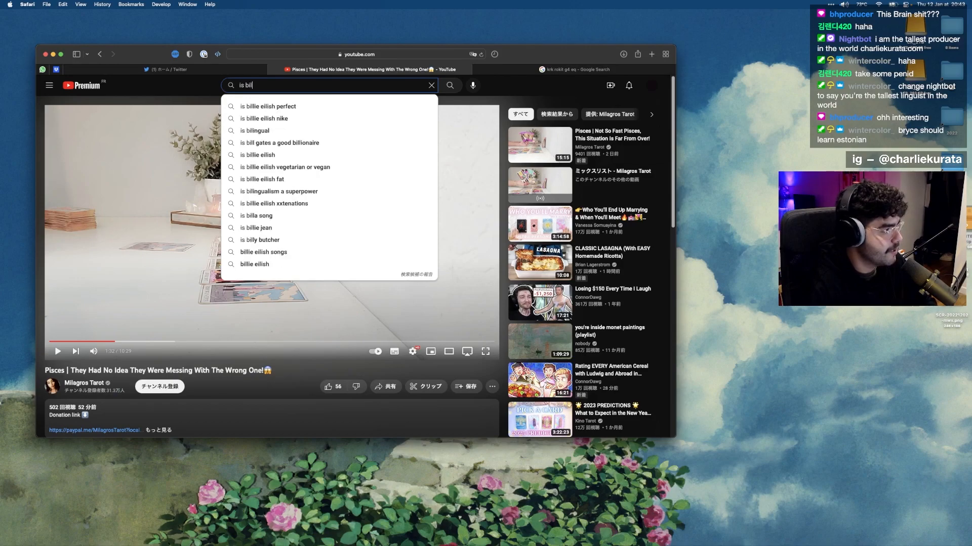
pyautogui.press('BackSpace')
pyautogui.press('BackSpace')
pyautogui.press('Up')
pyautogui.press('Down')
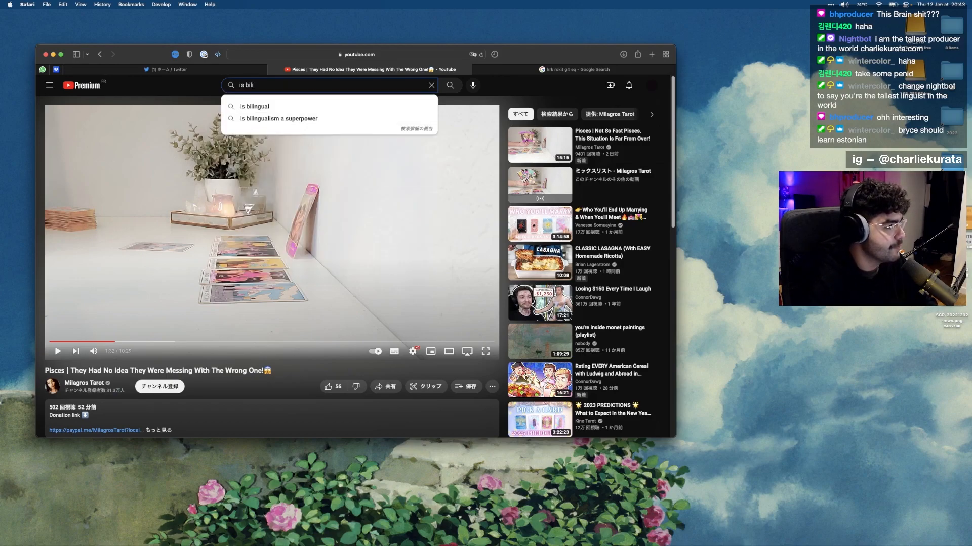
pyautogui.press('Up')
pyautogui.press('Return')
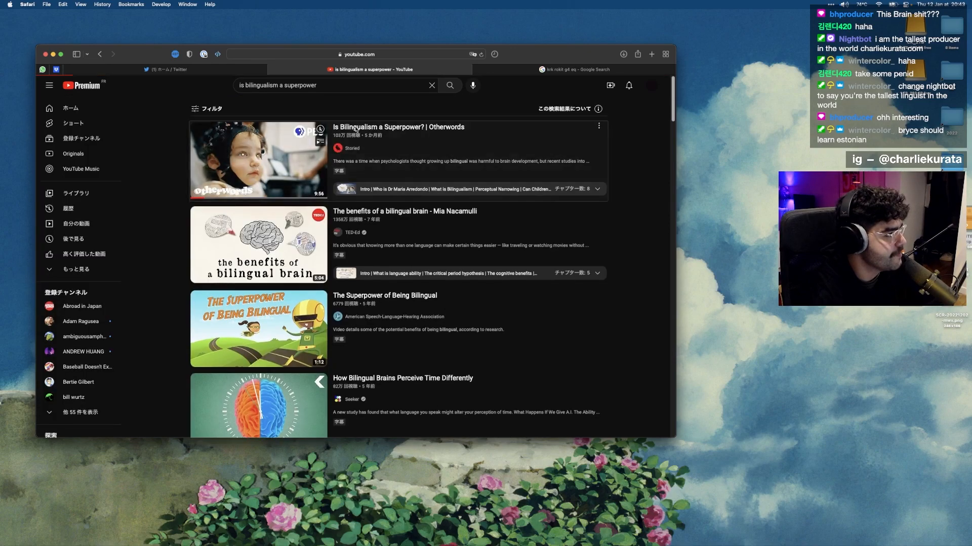
pyautogui.click(356, 128)
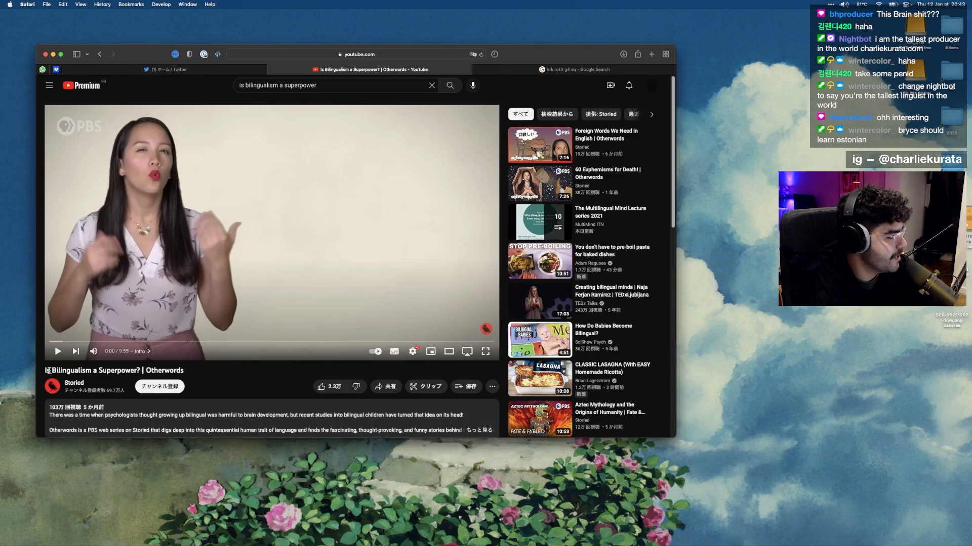
pyautogui.moveTo(48, 371); pyautogui.dragTo(187, 373)
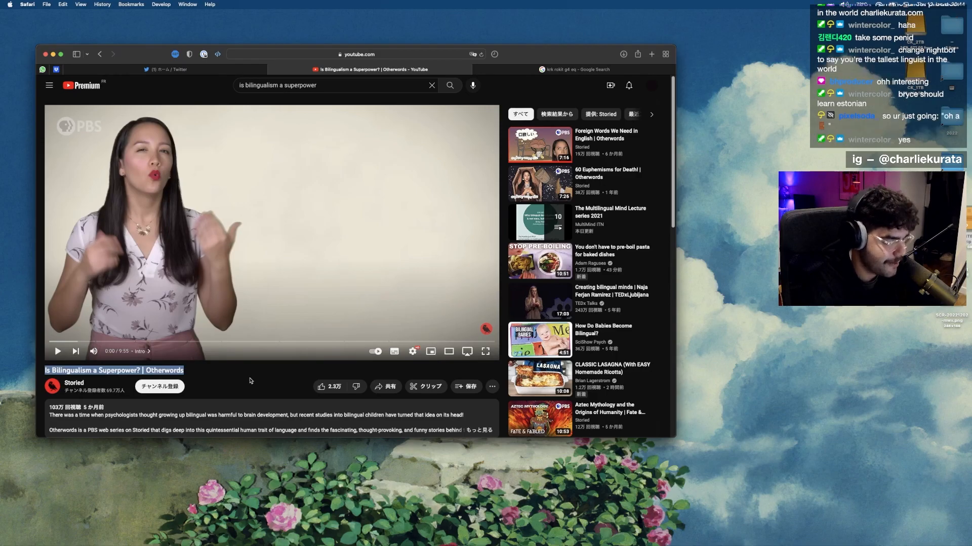
# Switch back to Ableton Live and place the insert marker at bar 1 on the 12 Wavetable track.
pyautogui.hotkey('ctrl', 'Right')
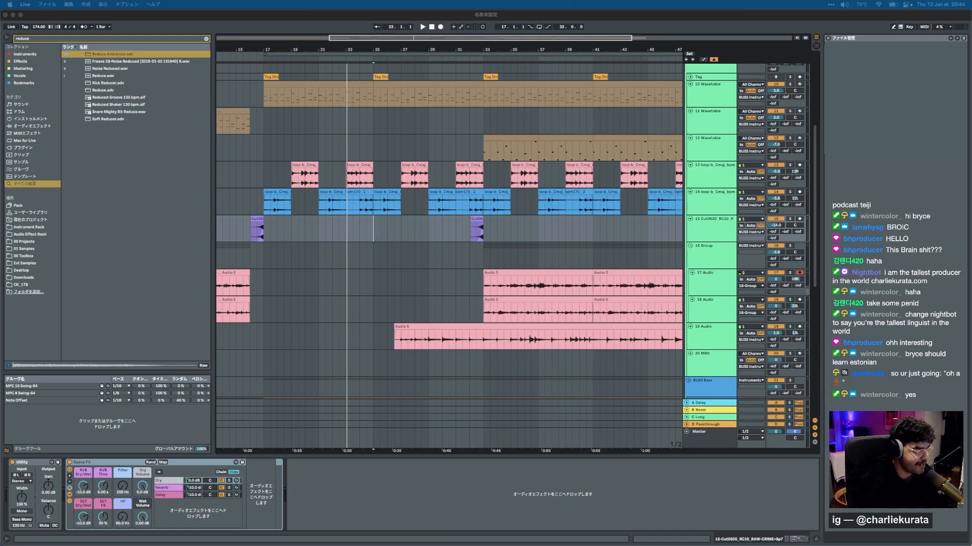
pyautogui.scroll(-5, 483, 206)
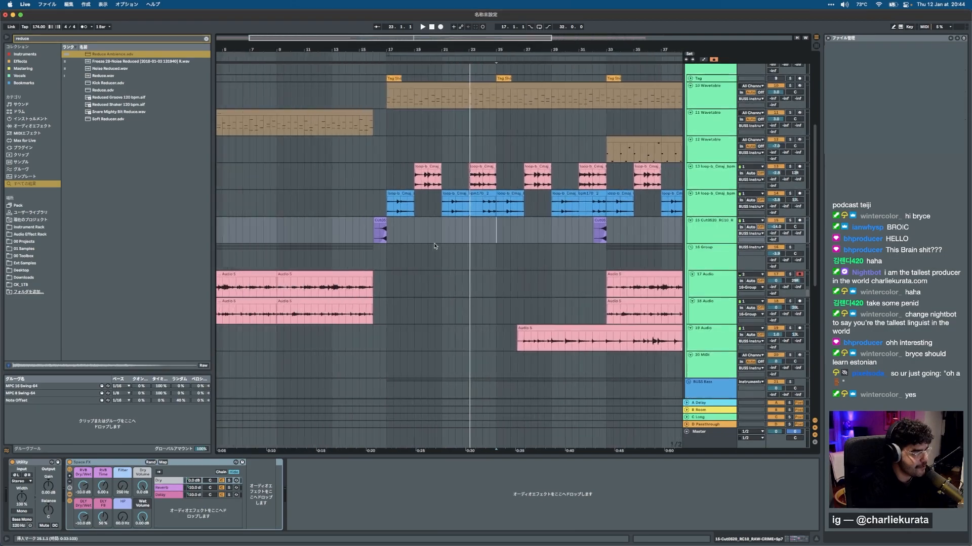
pyautogui.scroll(2, 429, 254)
pyautogui.click(221, 320)
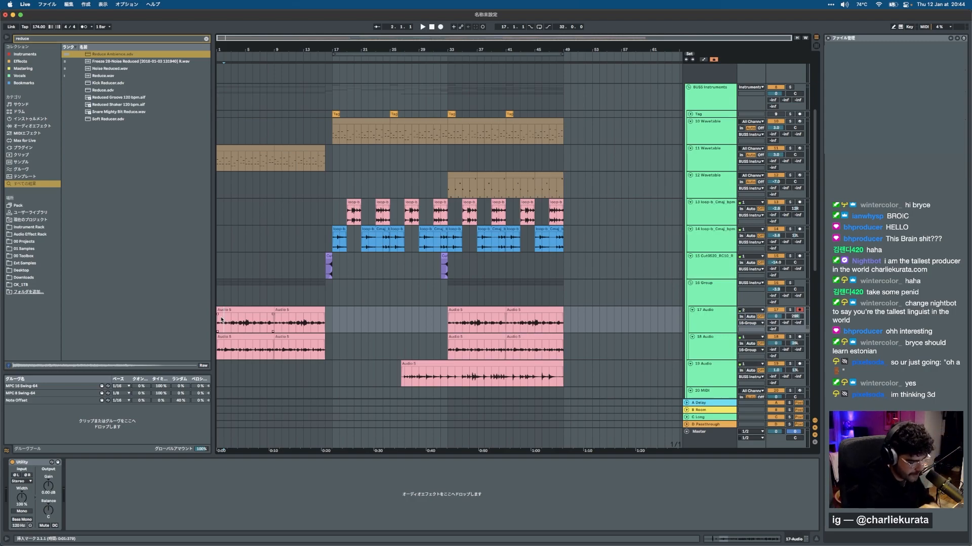
pyautogui.click(217, 182)
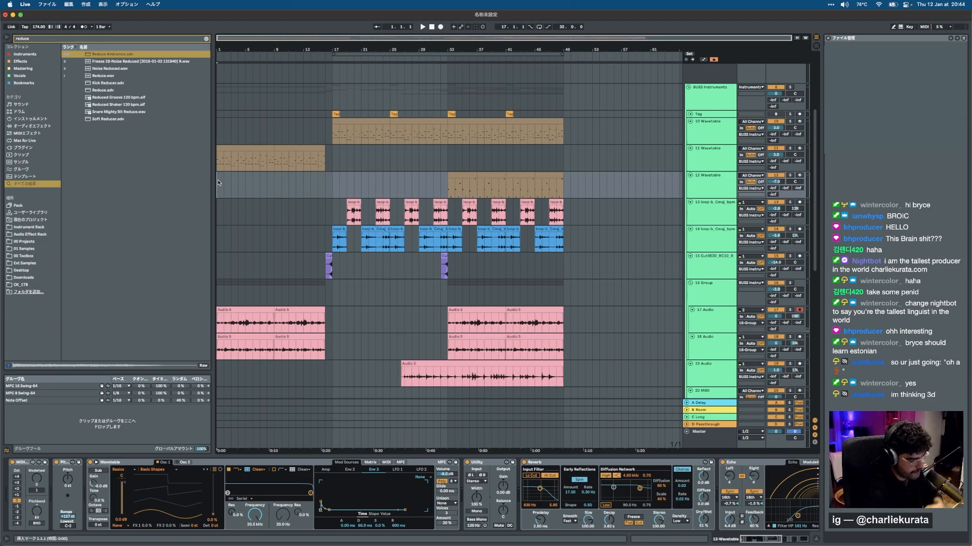
# Play from bar 1, add a Glue Compressor to the 16 Group track and set its threshold to -21.9 dB.
pyautogui.press('space')
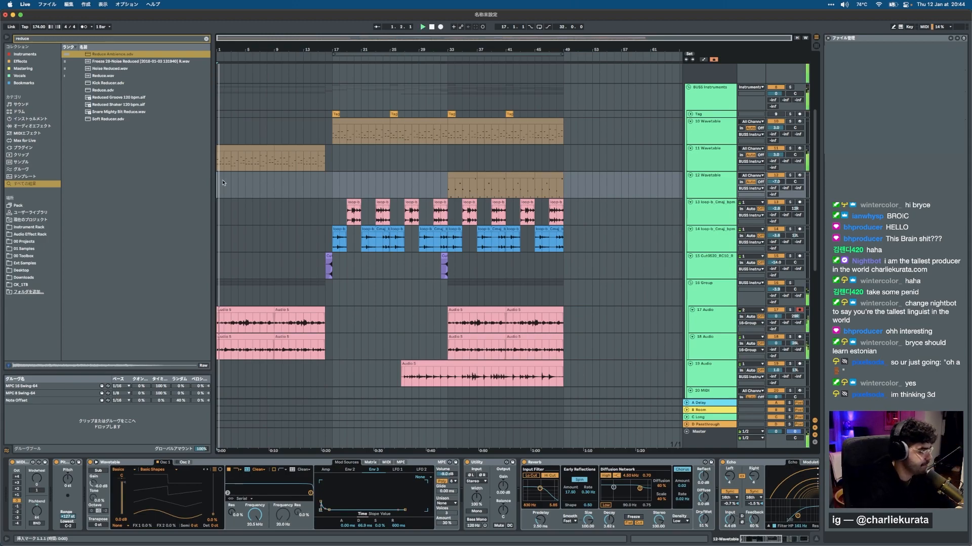
pyautogui.click(264, 323)
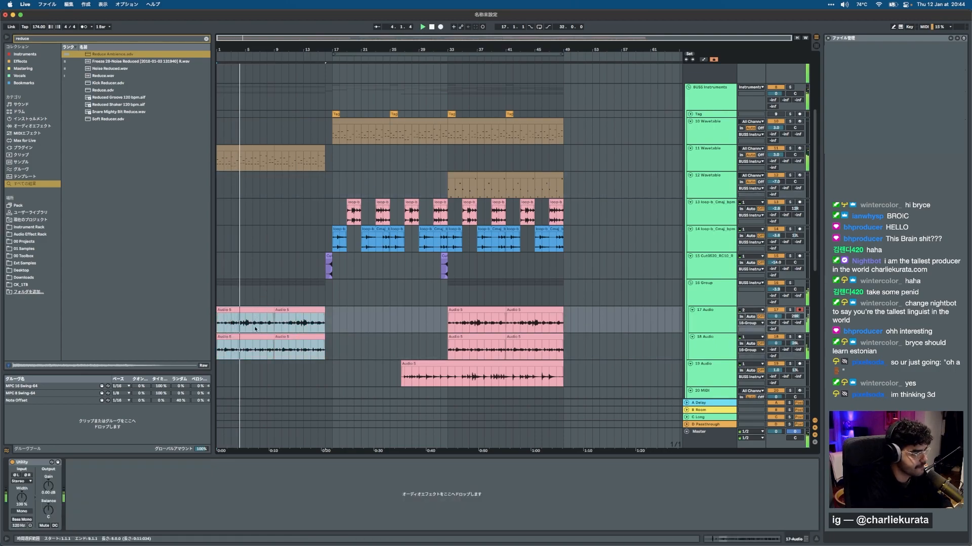
pyautogui.click(254, 298)
pyautogui.write('glue')
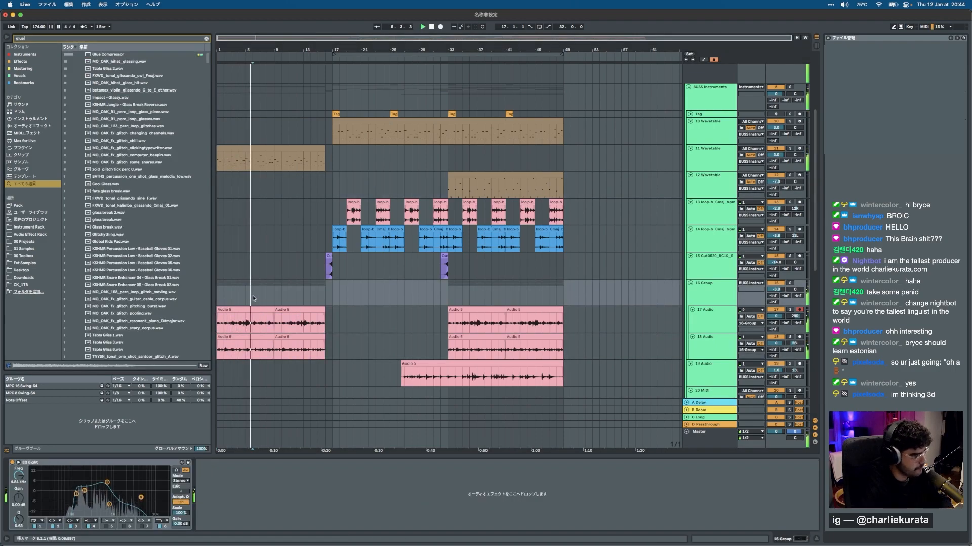
pyautogui.press('Return')
pyautogui.moveTo(239, 513); pyautogui.dragTo(240, 495)
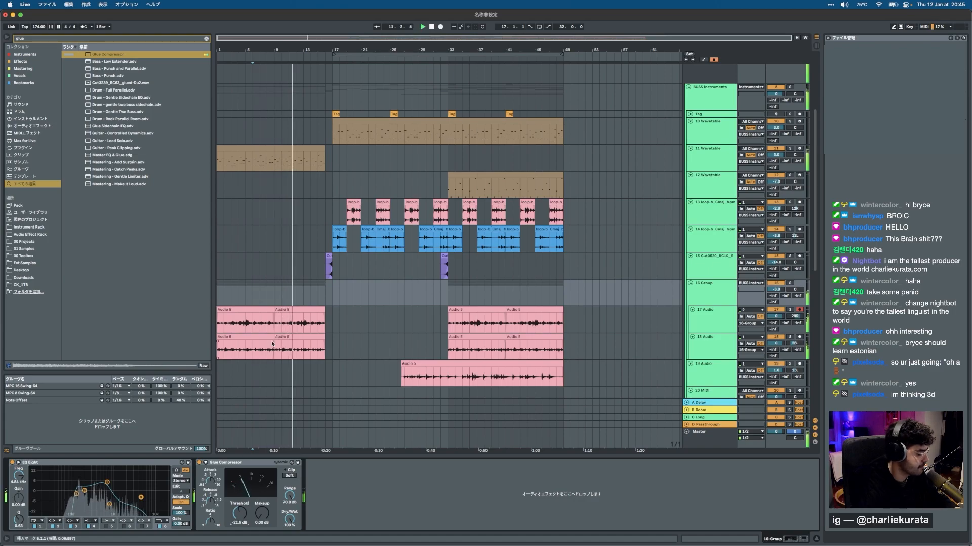
# Delete the good morning hat loop in bar 16, just before the bass enters at bar 17.
pyautogui.click(306, 284)
pyautogui.scroll(-4, 306, 284)
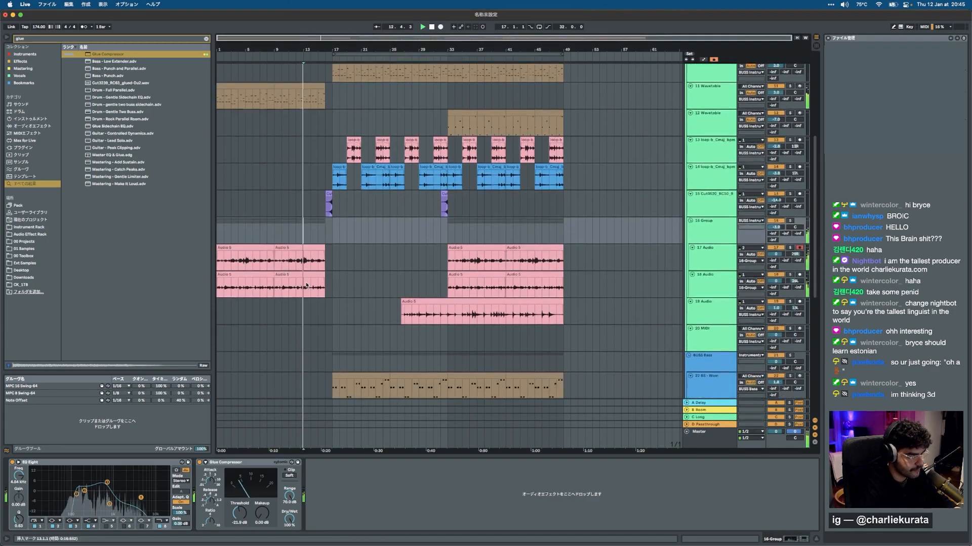
pyautogui.scroll(3, 306, 285)
pyautogui.scroll(-7, 307, 285)
pyautogui.hscroll(-2, 307, 284)
pyautogui.scroll(3, 306, 284)
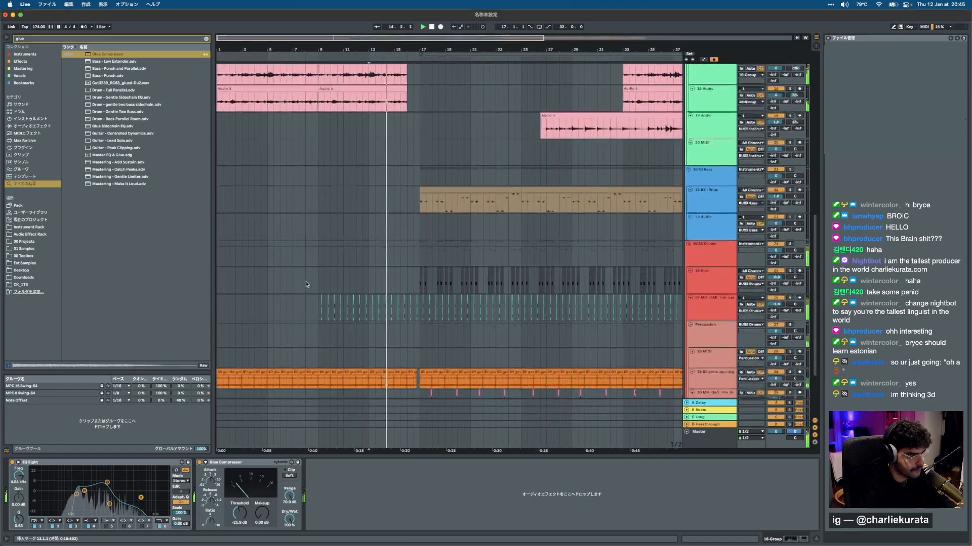
pyautogui.scroll(-2, 307, 285)
pyautogui.scroll(8, 320, 288)
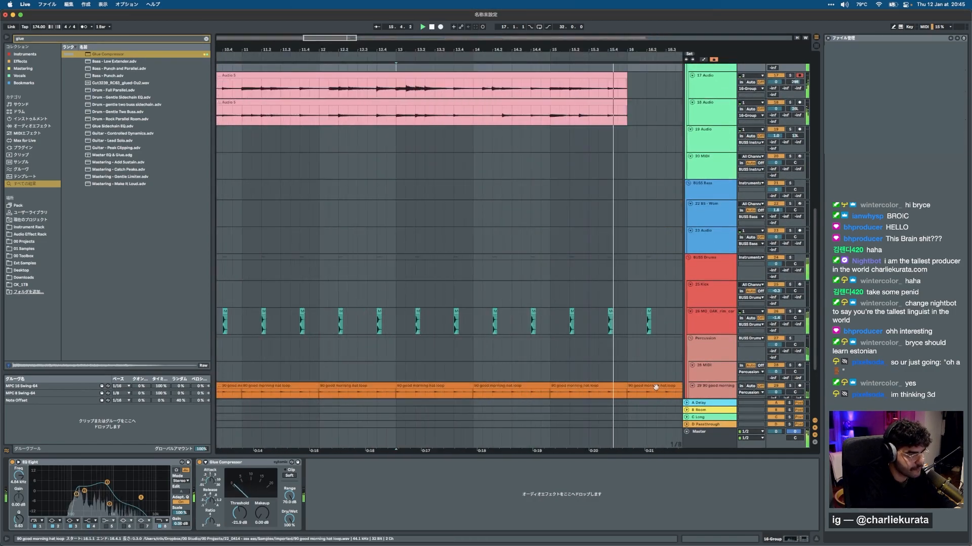
pyautogui.moveTo(628, 391); pyautogui.dragTo(680, 390)
pyautogui.hscroll(6, 450, 266)
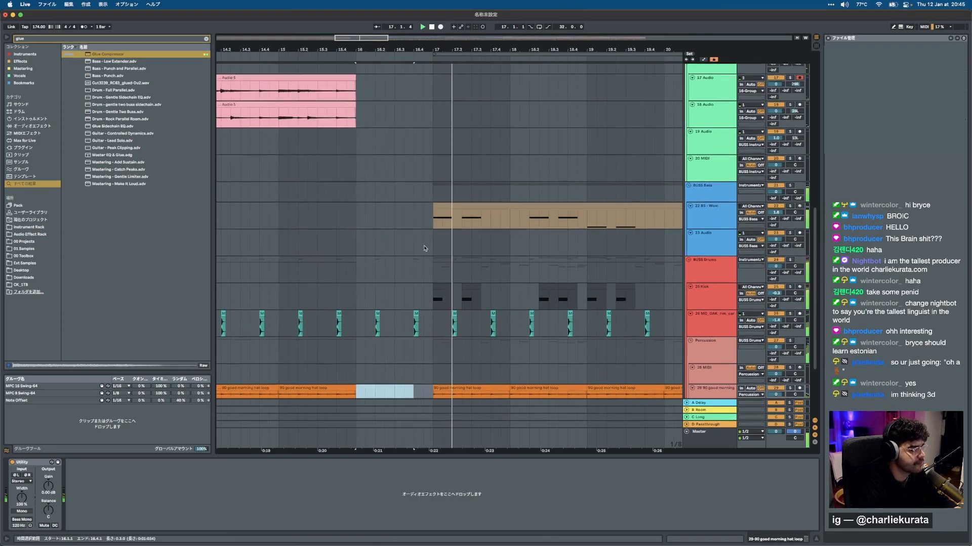
pyautogui.scroll(5, 450, 265)
pyautogui.scroll(-4, 387, 320)
pyautogui.scroll(-4, 386, 320)
pyautogui.press('Delete')
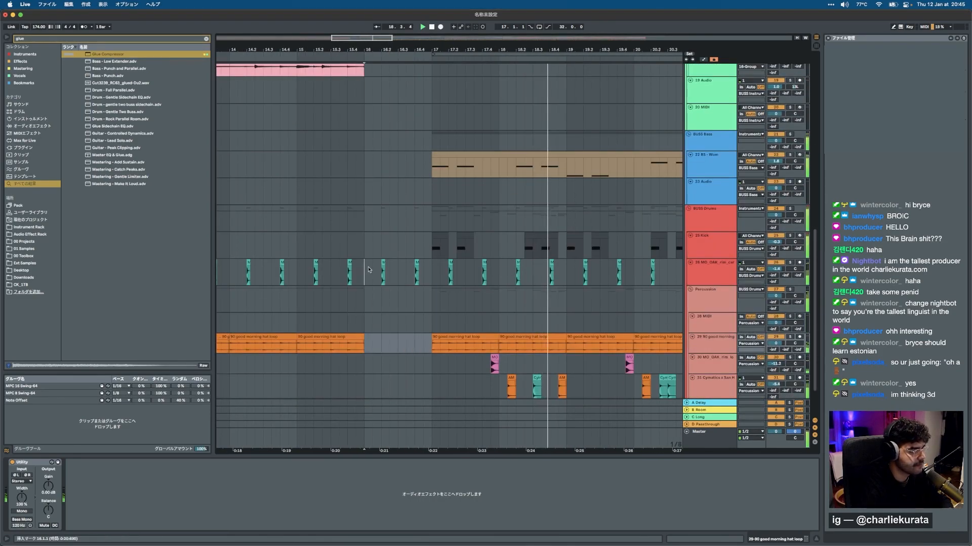
# Delete the teal drum hits in bar 16 and restart playback from bar 14.
pyautogui.moveTo(365, 272); pyautogui.dragTo(439, 273)
pyautogui.press('Delete')
pyautogui.click(226, 214)
pyautogui.press('space')
pyautogui.press('space')
# Listen from the transition into bar 17 to past bar 33, examining the instrument, bass, drum and percussion tracks.
pyautogui.scroll(-3, 304, 214)
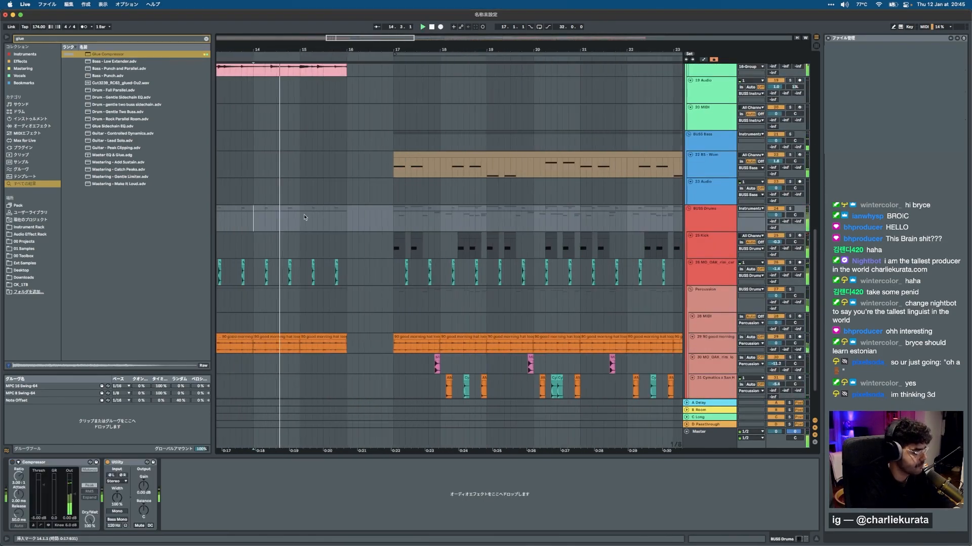
pyautogui.scroll(5, 304, 214)
pyautogui.scroll(-3, 303, 217)
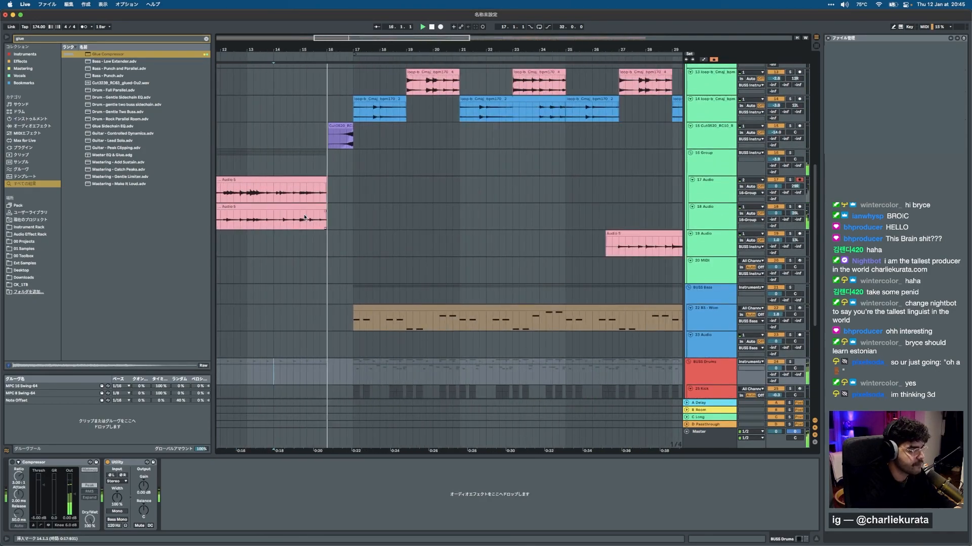
pyautogui.scroll(6, 303, 217)
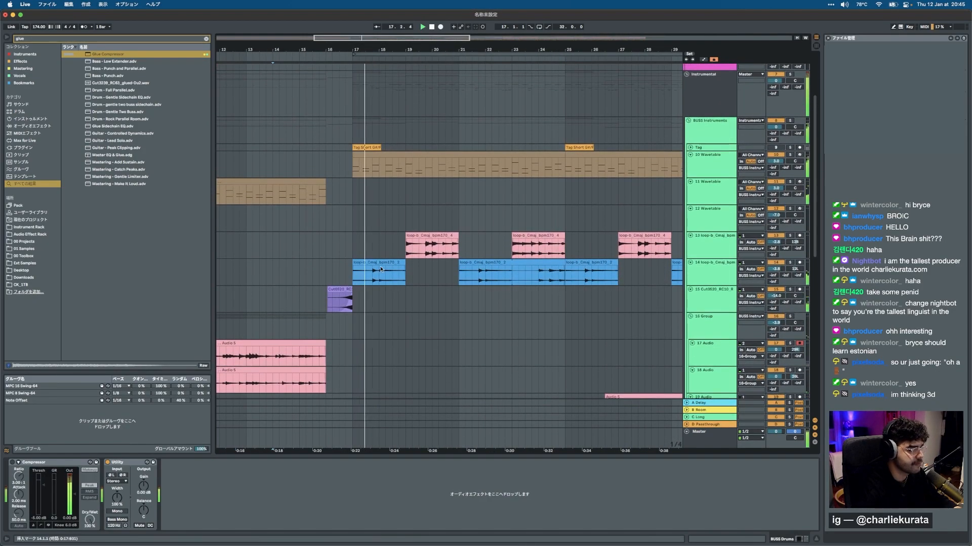
pyautogui.scroll(-7, 380, 269)
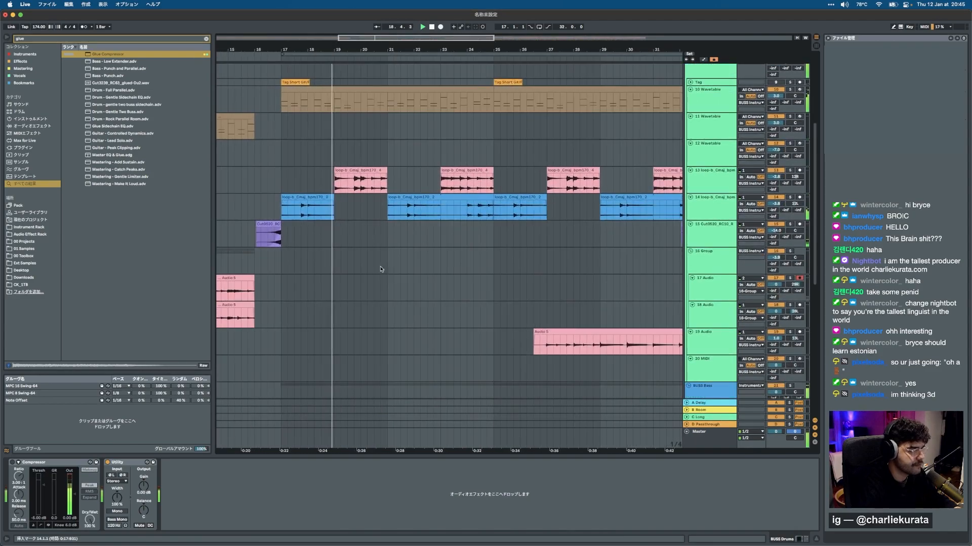
pyautogui.hscroll(2, 380, 269)
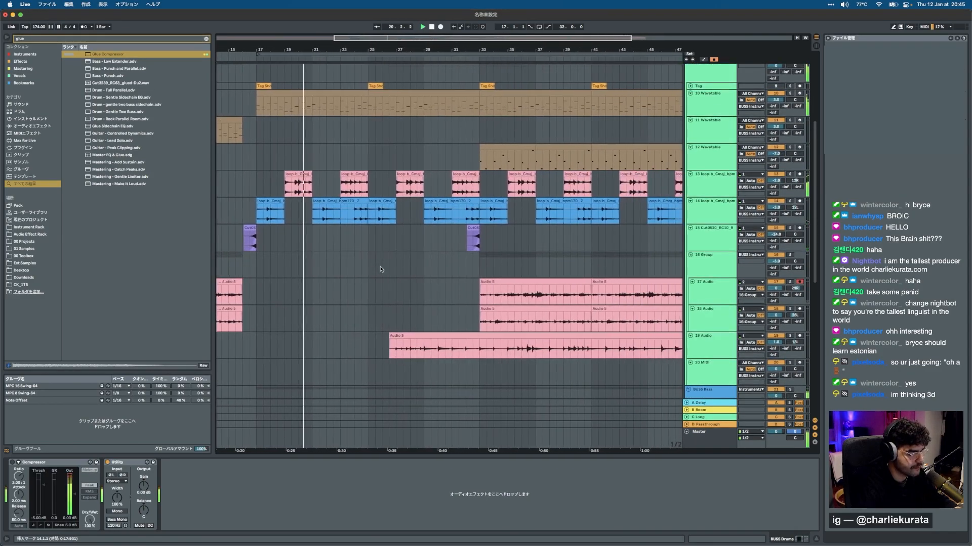
pyautogui.scroll(-1, 381, 270)
pyautogui.hscroll(1, 380, 269)
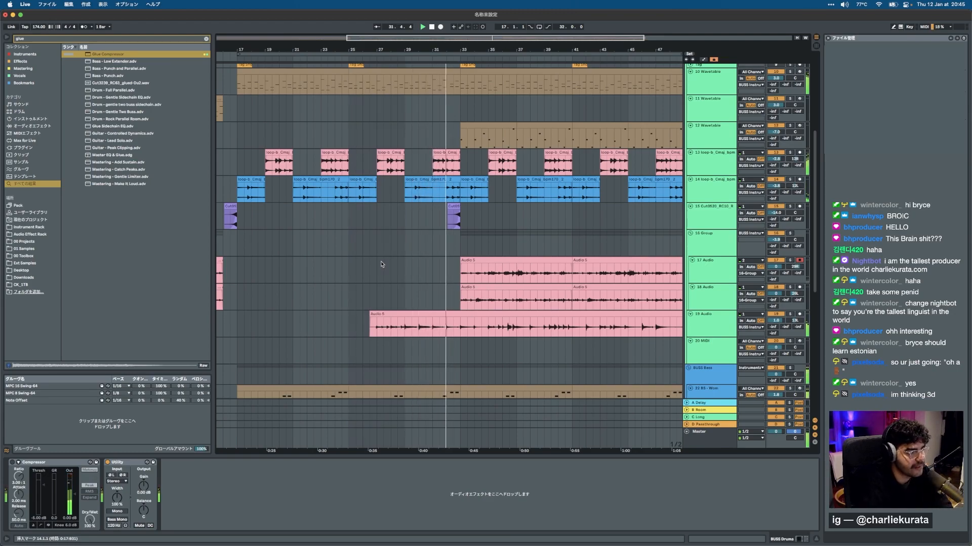
pyautogui.hscroll(3, 464, 210)
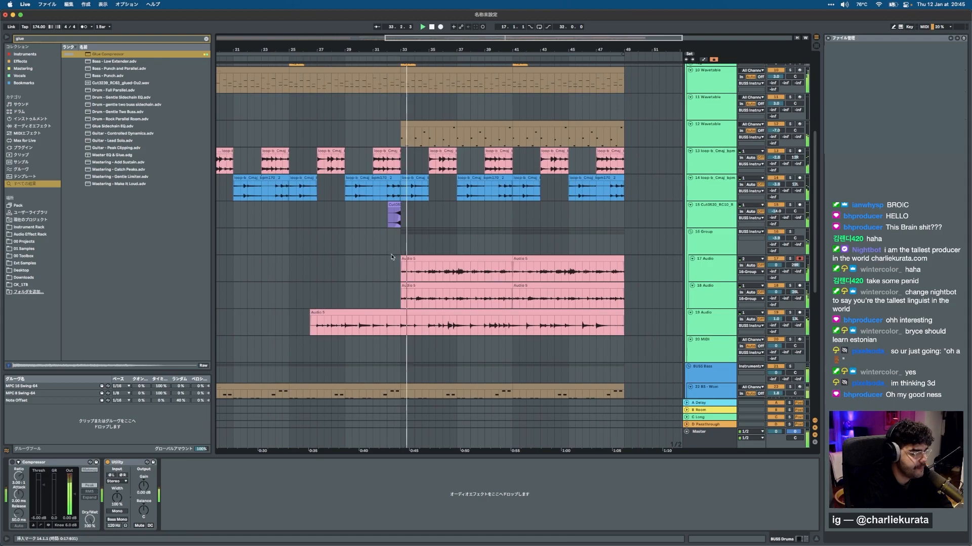
pyautogui.scroll(5, 393, 253)
pyautogui.scroll(-5, 393, 257)
pyautogui.scroll(-5, 392, 257)
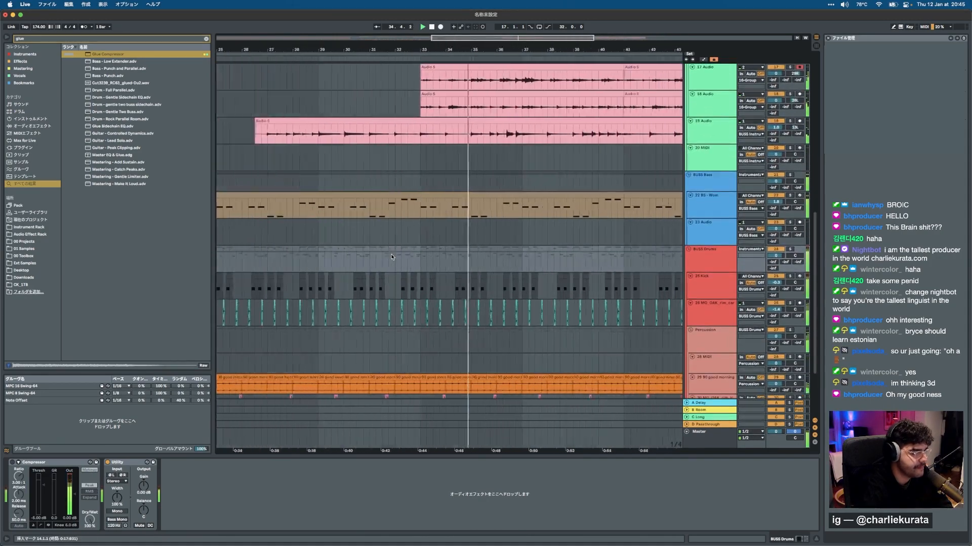
pyautogui.scroll(5, 392, 258)
pyautogui.scroll(-8, 392, 257)
pyautogui.scroll(3, 462, 227)
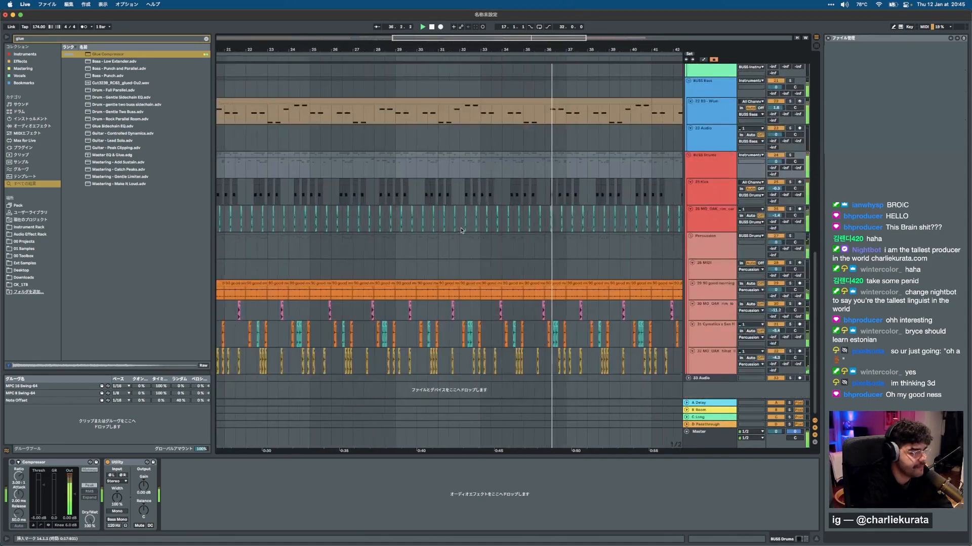
# Replay from bar 28 and examine the clips leading into the change at bar 33.
pyautogui.click(341, 163)
pyautogui.press('space')
pyautogui.press('space')
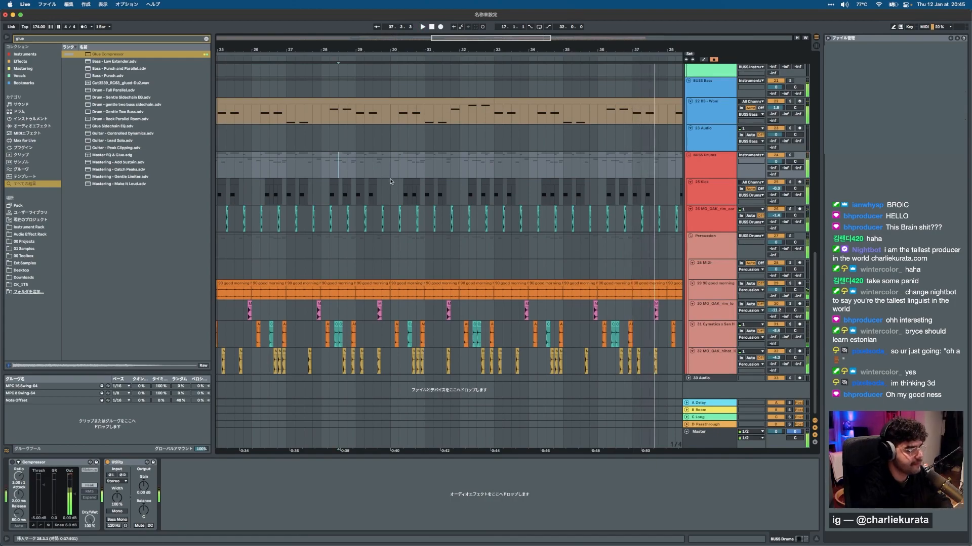
pyautogui.scroll(4, 399, 181)
pyautogui.scroll(-3, 401, 183)
pyautogui.scroll(2, 401, 184)
pyautogui.scroll(10, 401, 185)
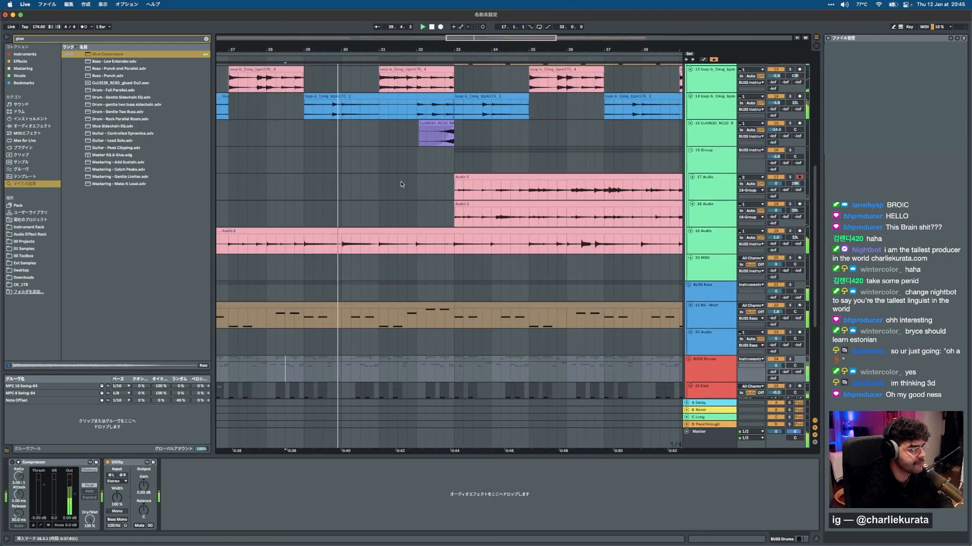
pyautogui.scroll(-5, 401, 184)
pyautogui.scroll(5, 401, 184)
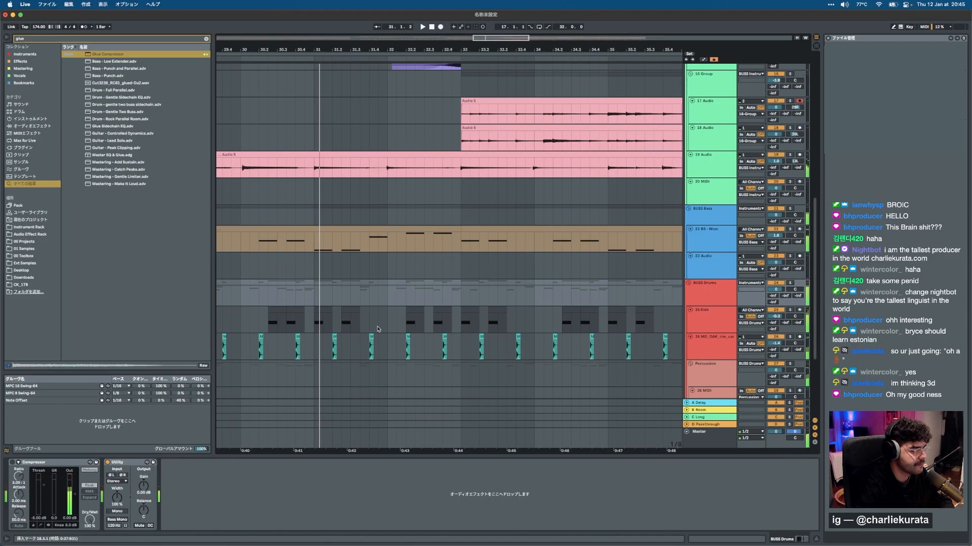
# Delete the kick clips and the matching SC sidechain clips from beat 2 of bar 31 up to bar 33.
pyautogui.moveTo(338, 321); pyautogui.dragTo(455, 320)
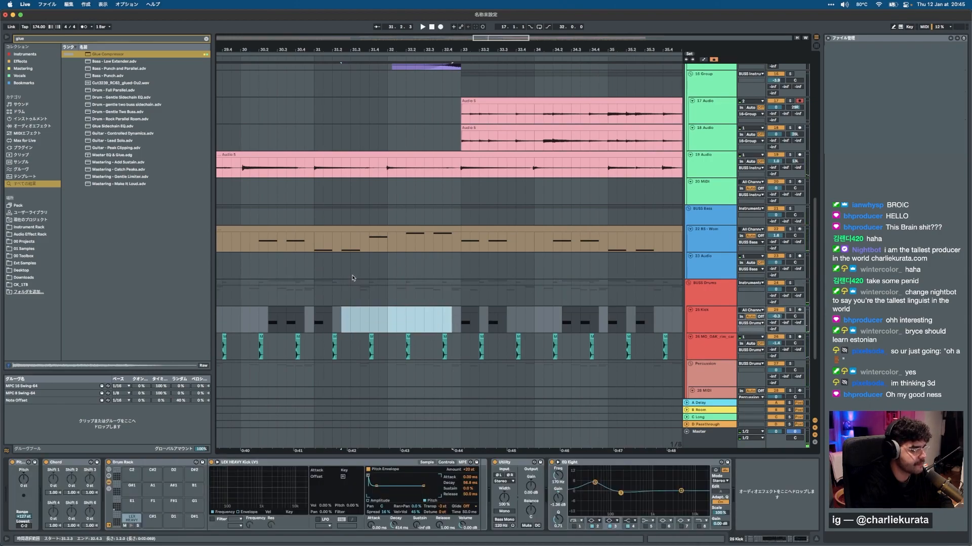
pyautogui.scroll(10, 353, 278)
pyautogui.click(432, 66)
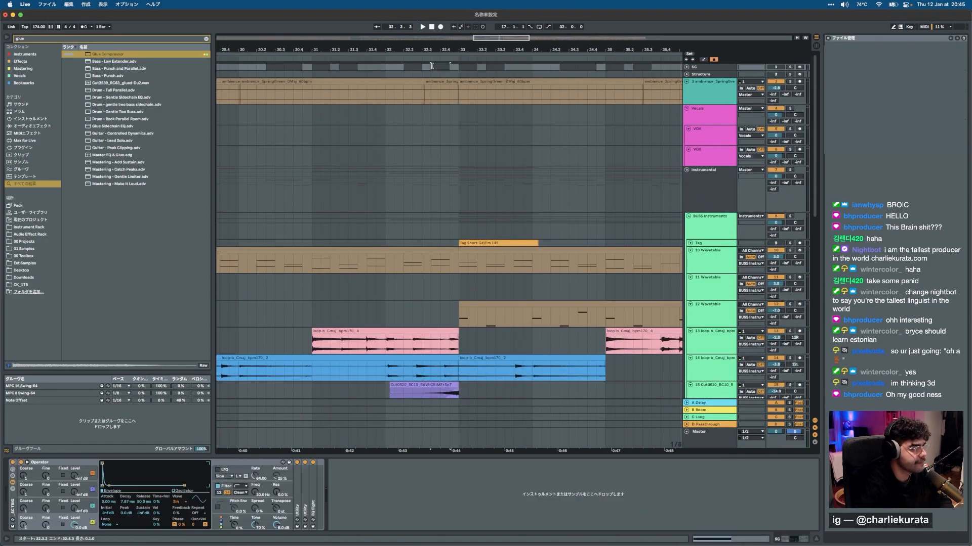
pyautogui.keyDown('shift'); pyautogui.click(346, 69); pyautogui.keyUp('shift')
# Delete the part of the 22 BS bass clip between bars 31 and 33.
pyautogui.scroll(-10, 366, 297)
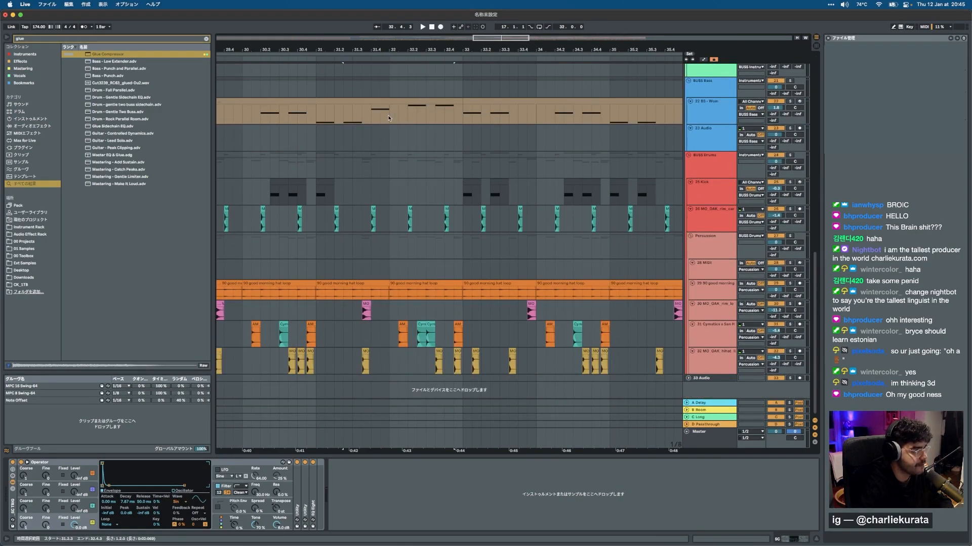
pyautogui.moveTo(388, 118); pyautogui.dragTo(465, 119)
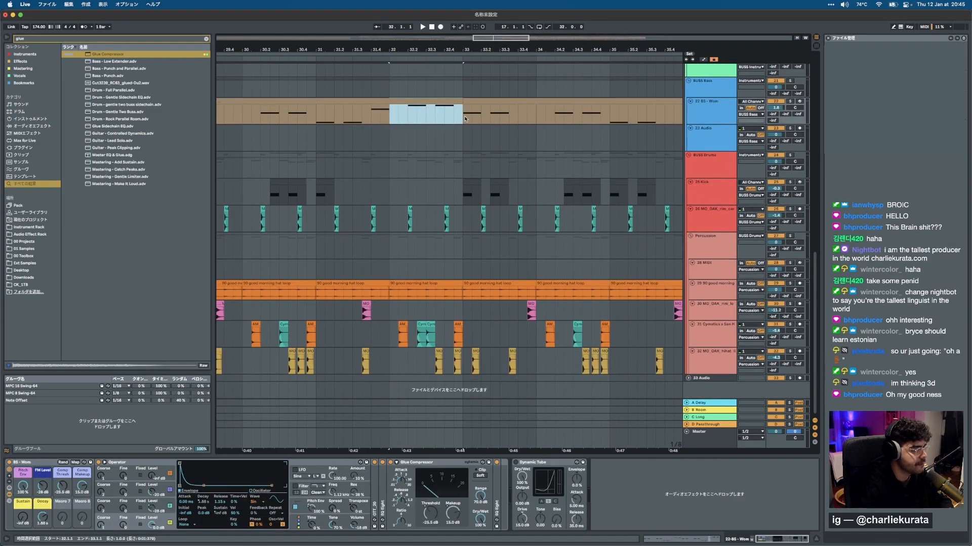
pyautogui.keyDown('shift'); pyautogui.click(318, 120); pyautogui.keyUp('shift')
pyautogui.press('Delete')
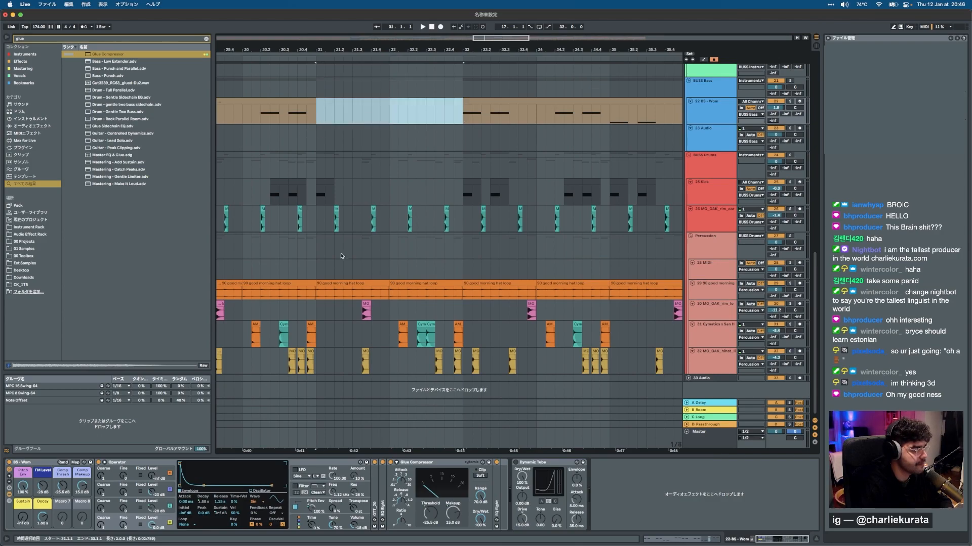
# Delete the hat loop in bar 32 and the first orange percussion clip of that bar on the 31 Cymatics track.
pyautogui.click(414, 284)
pyautogui.press('Delete')
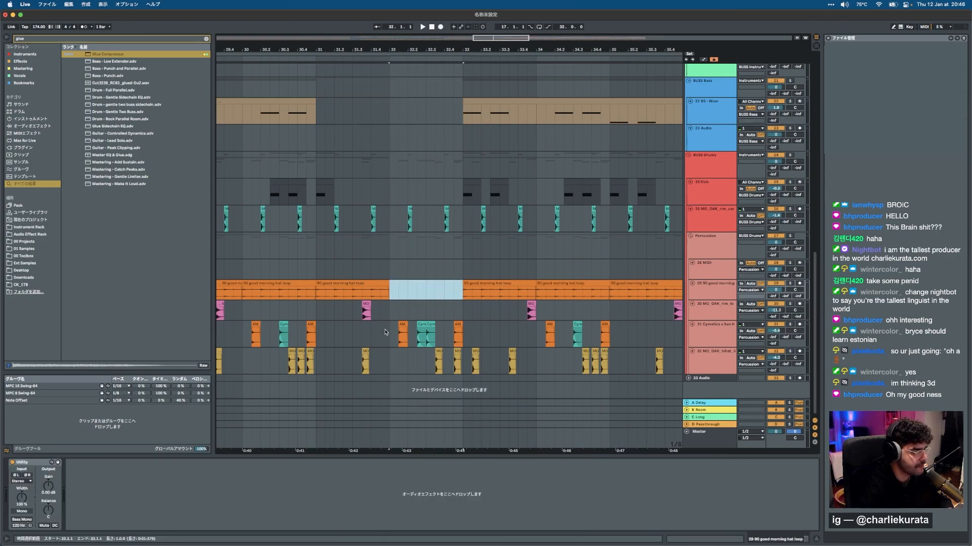
pyautogui.moveTo(386, 333); pyautogui.dragTo(412, 332)
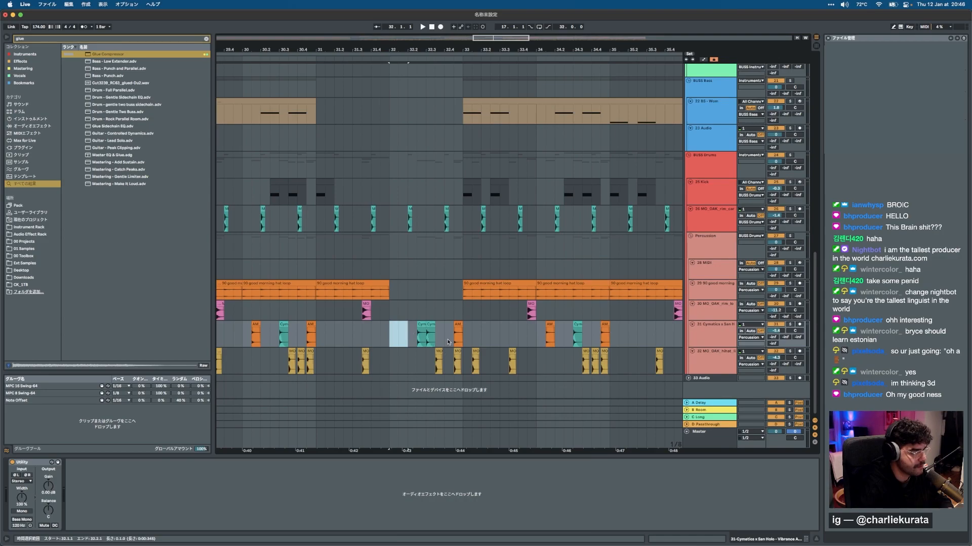
# Play the lead-in to bar 33 and cut the last half bar before it from the 10 Wavetable clip.
pyautogui.scroll(10, 310, 244)
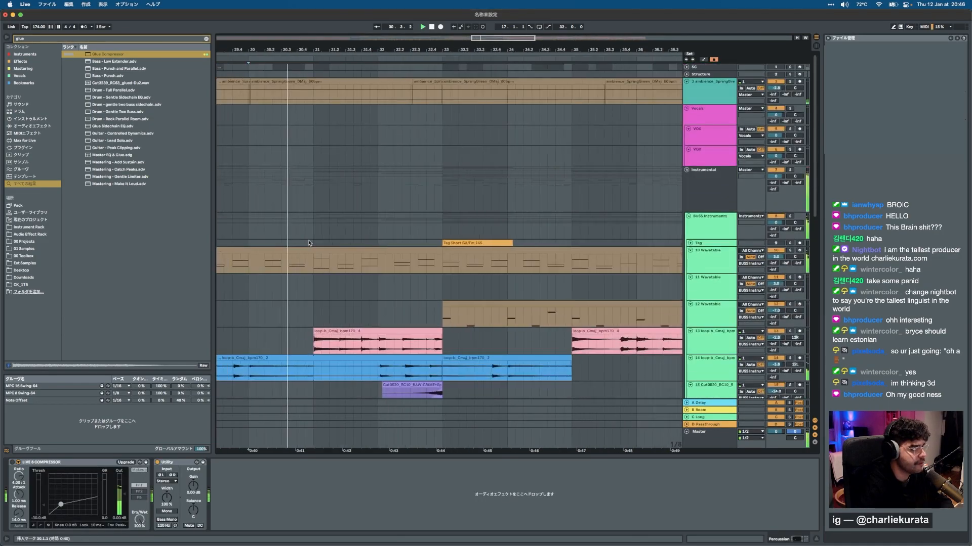
pyautogui.scroll(-5, 310, 243)
pyautogui.click(366, 232)
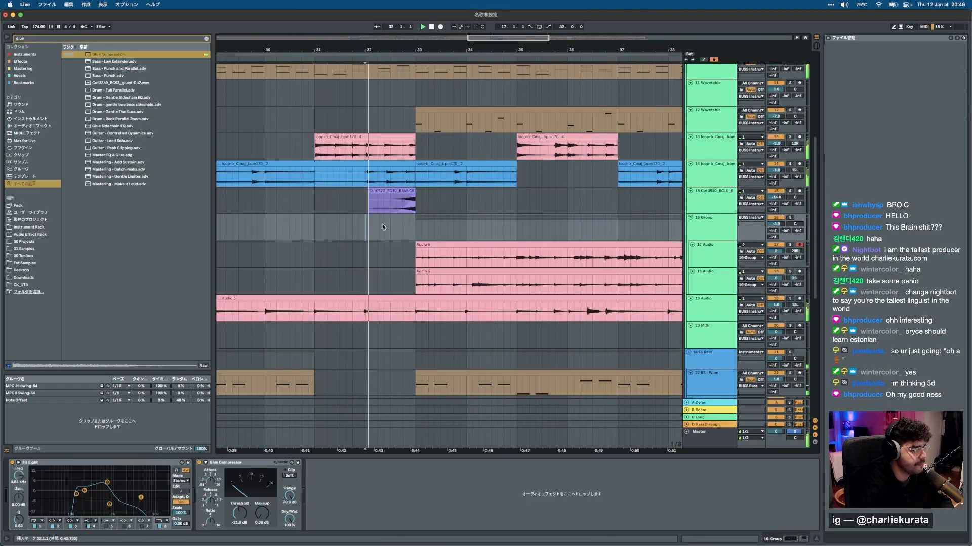
pyautogui.scroll(3, 389, 202)
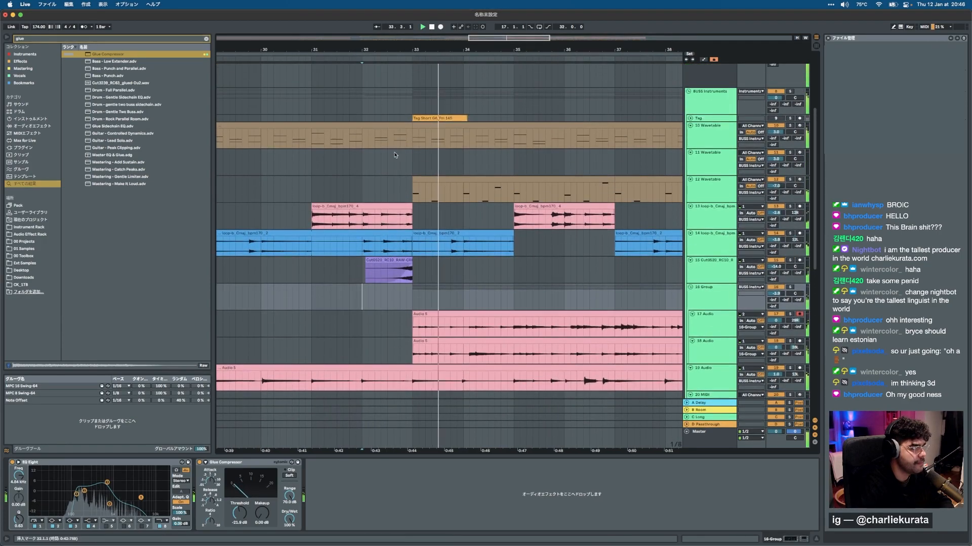
pyautogui.moveTo(394, 138)
pyautogui.mouseDown()
pyautogui.moveTo(412, 140)
pyautogui.moveTo(388, 125)
pyautogui.mouseUp()
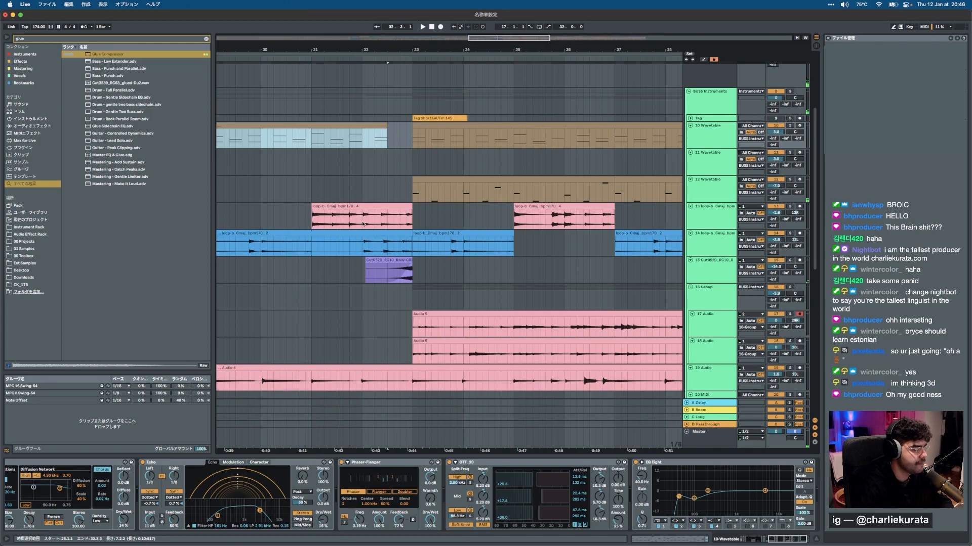
# Clear bar 32 on loop tracks 13 and 14 and on the 19 Audio track, and replay from bar 29.
pyautogui.moveTo(361, 223); pyautogui.dragTo(412, 243)
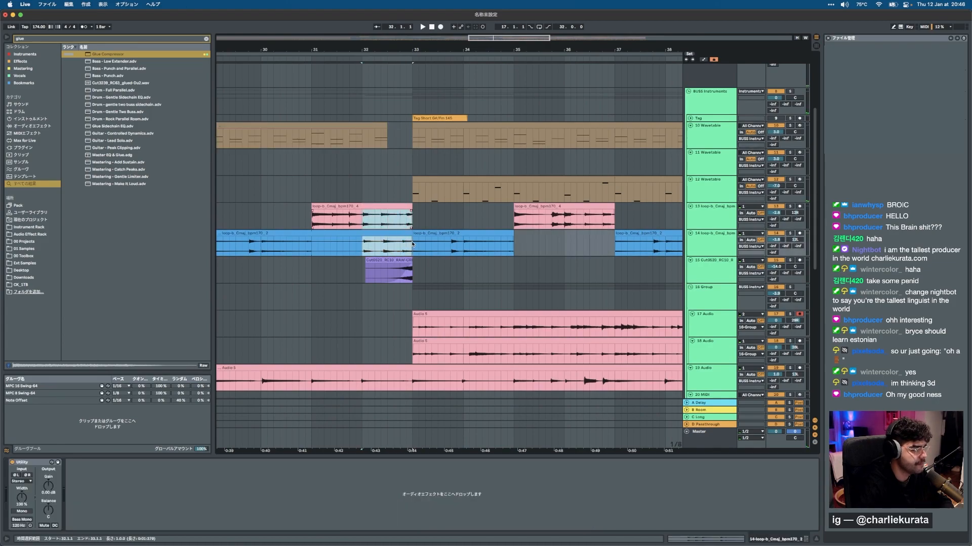
pyautogui.click(254, 323)
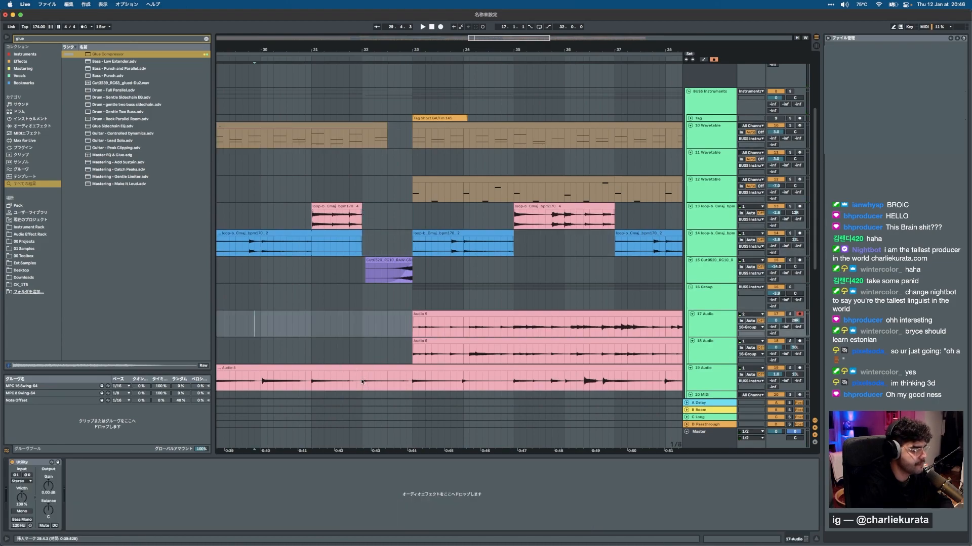
pyautogui.moveTo(362, 382); pyautogui.dragTo(412, 380)
pyautogui.click(229, 302)
pyautogui.press('space')
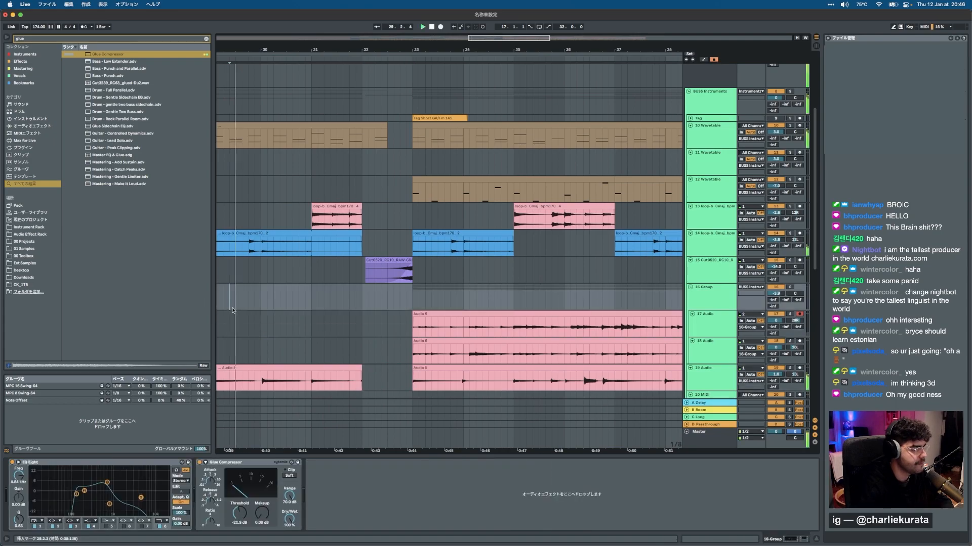
# Add an audio track beneath the 29 90 good morning hat loop track and search the browser for "hat".
pyautogui.scroll(-7, 381, 258)
pyautogui.scroll(3, 381, 258)
pyautogui.scroll(3, 382, 258)
pyautogui.scroll(5, 381, 258)
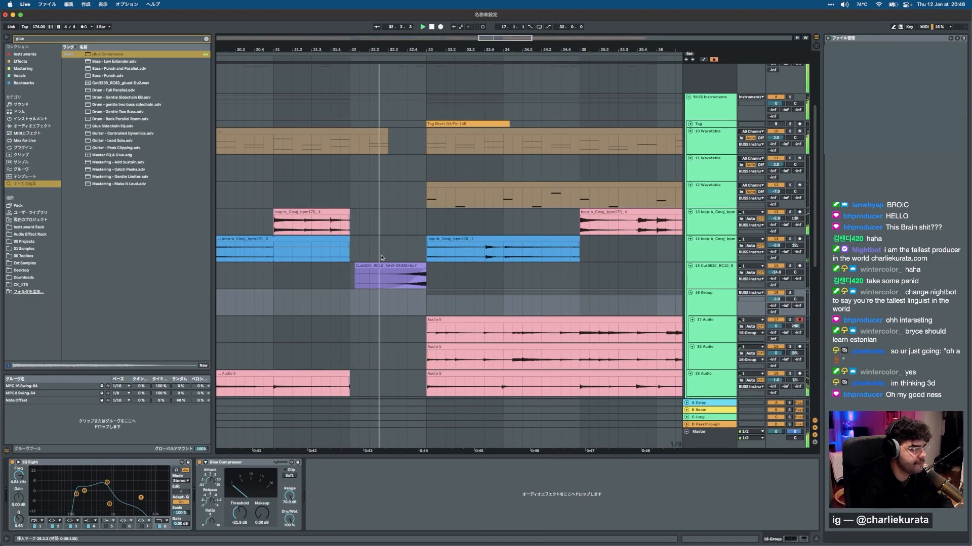
pyautogui.scroll(-3, 381, 258)
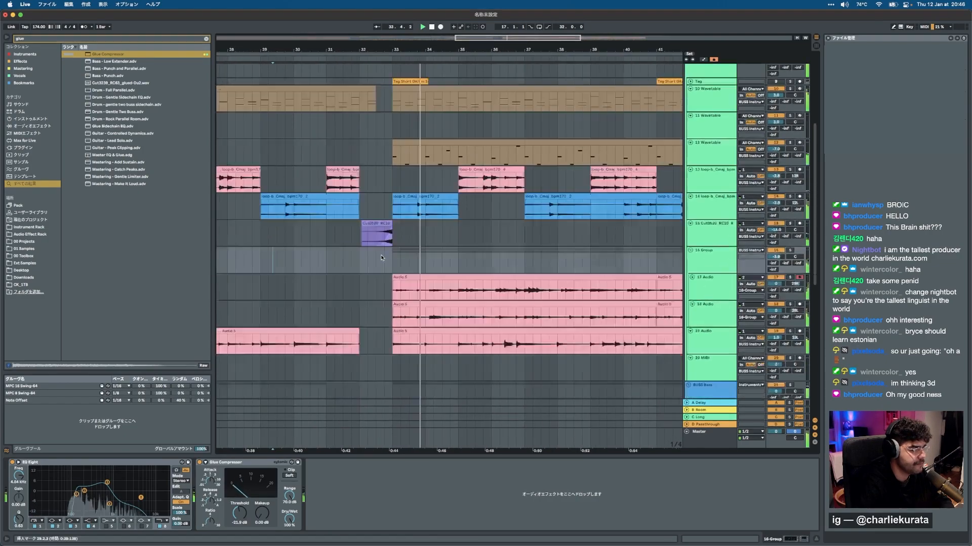
pyautogui.scroll(-5, 382, 258)
pyautogui.scroll(-3, 382, 258)
pyautogui.click(337, 321)
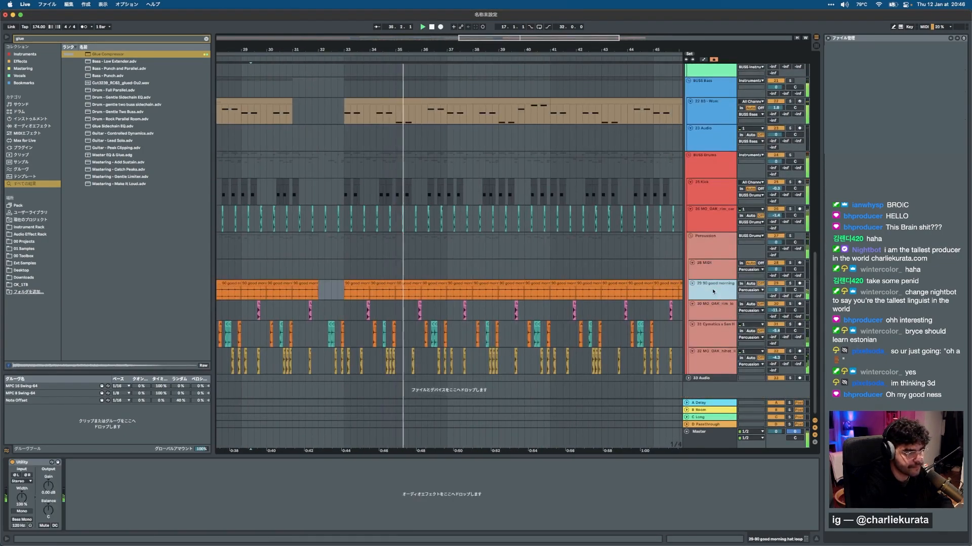
pyautogui.press('super+f')
pyautogui.write('hat')
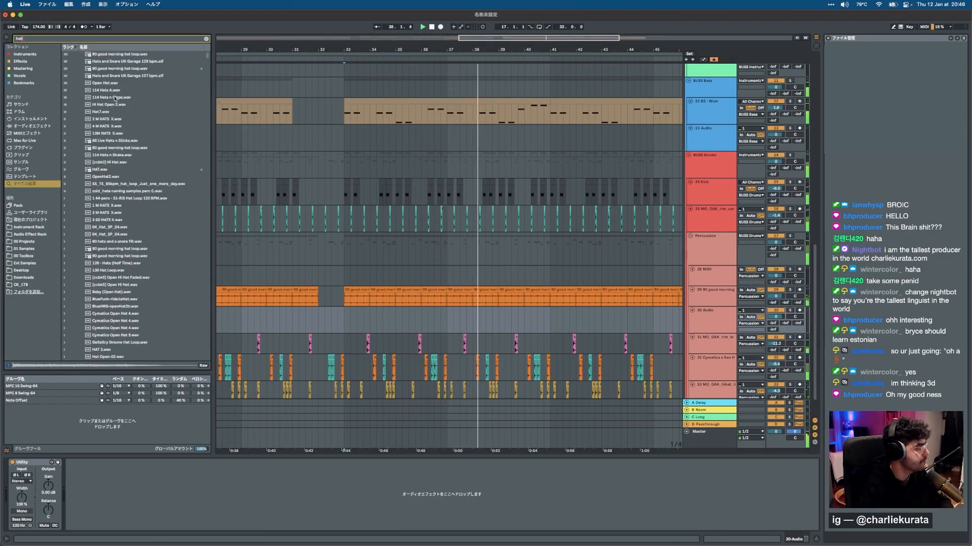
# Audition the M HATS samples and place 4 M HATS X.wav at the start of bar 33 on the new percussion track.
pyautogui.moveTo(113, 121); pyautogui.dragTo(113, 126)
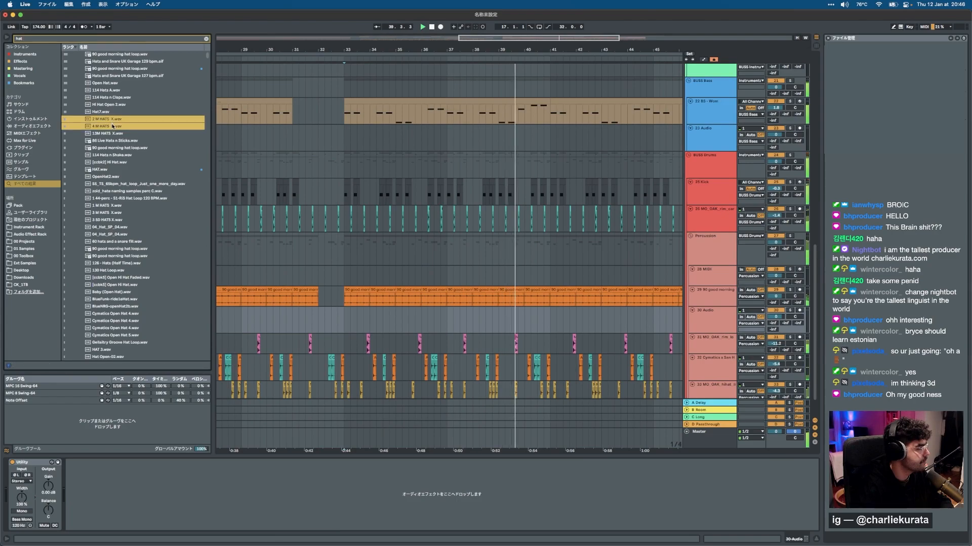
pyautogui.click(113, 126)
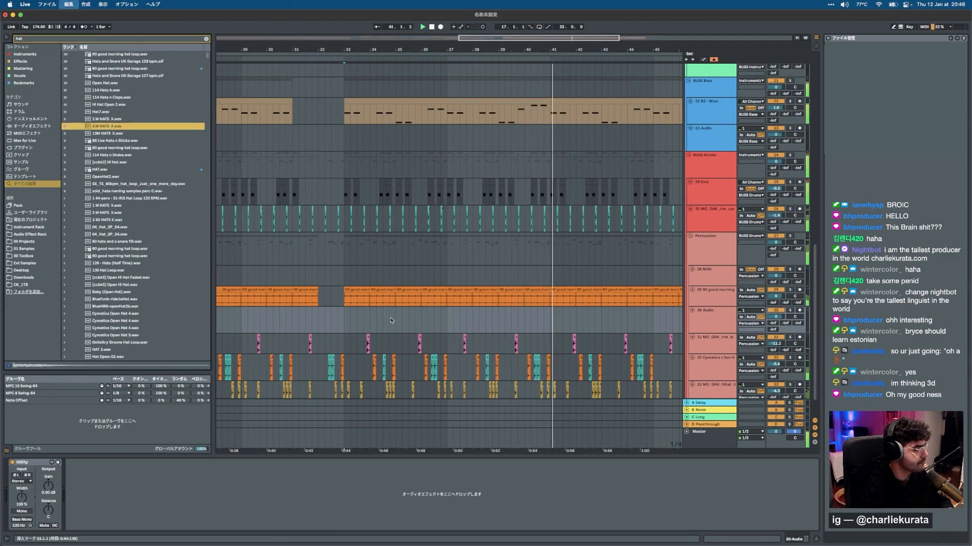
pyautogui.click(350, 324)
pyautogui.scroll(5, 351, 324)
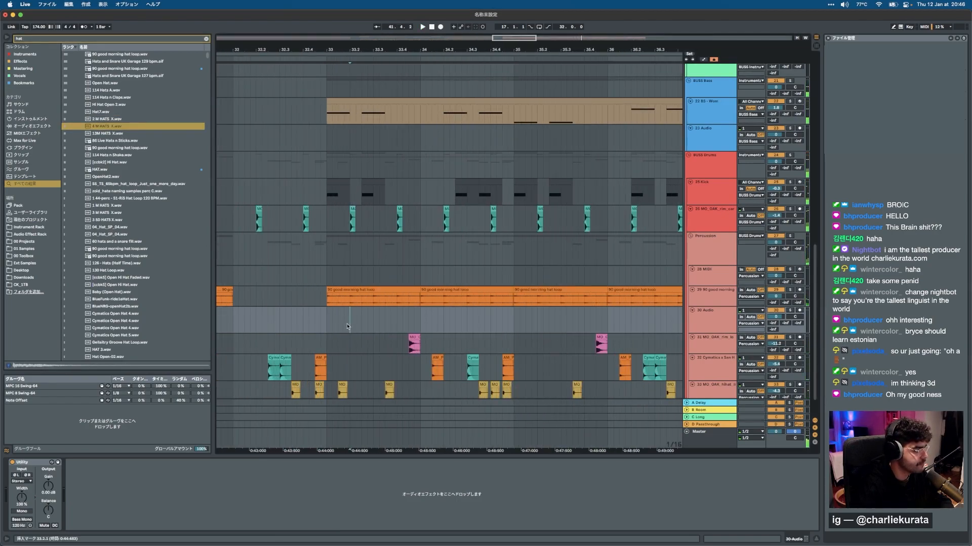
pyautogui.press('super+v')
pyautogui.click(328, 325)
pyautogui.press('space')
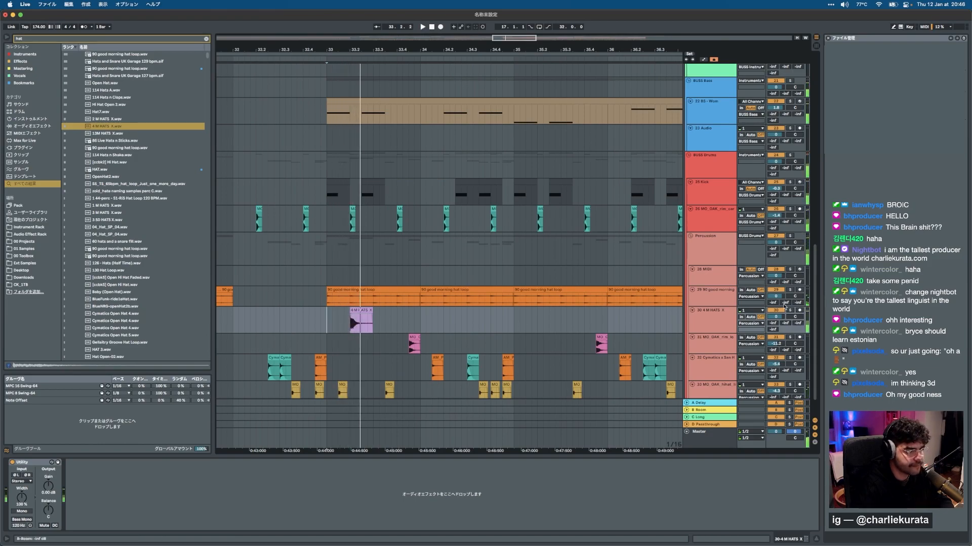
pyautogui.moveTo(361, 324); pyautogui.dragTo(338, 324)
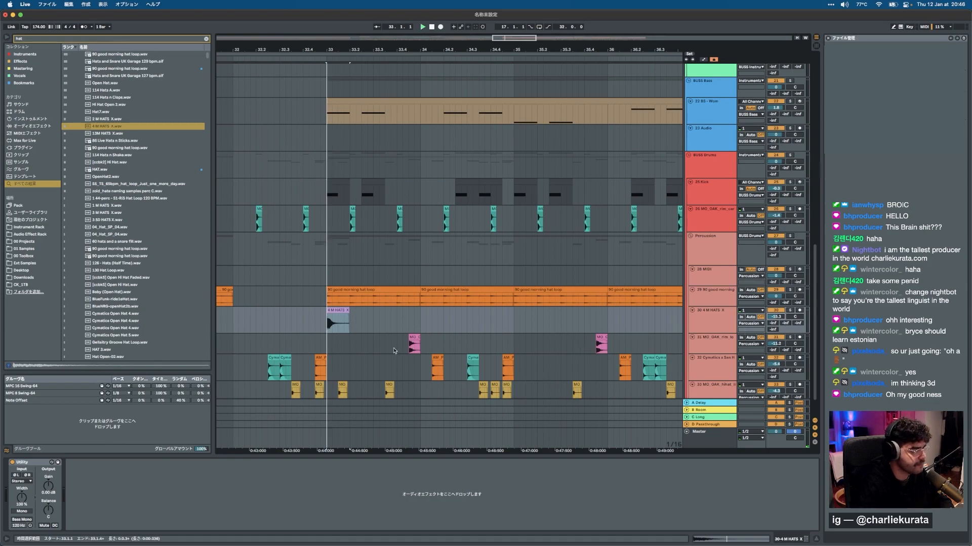
# Shorten the 4 M HATS X clip to an eighth note and try it on the second beat of bar 33.
pyautogui.press('space')
pyautogui.moveTo(347, 312); pyautogui.dragTo(337, 310)
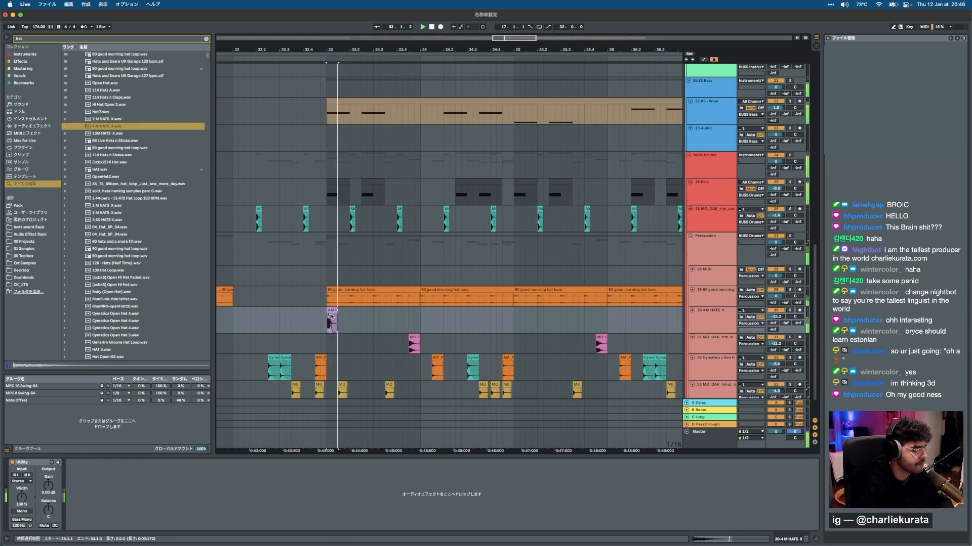
pyautogui.click(333, 311)
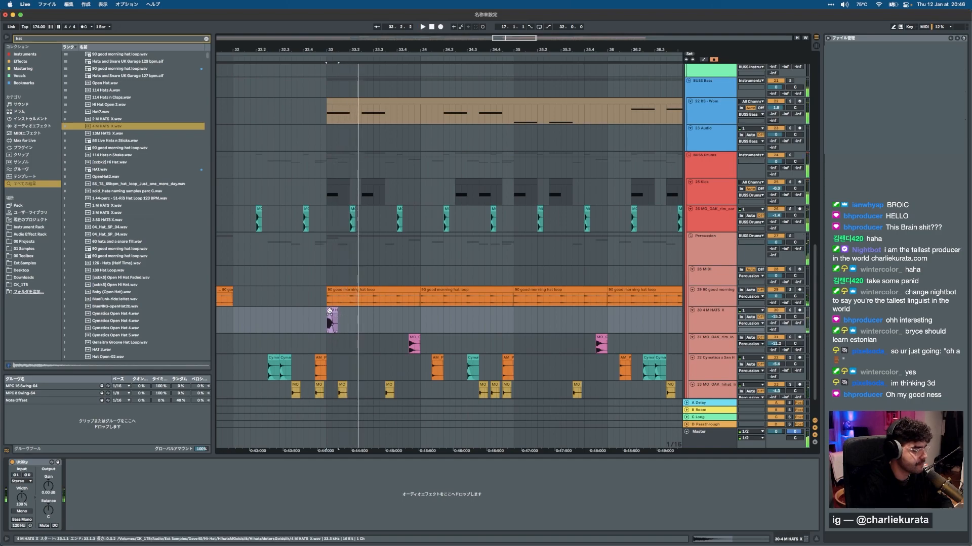
pyautogui.moveTo(329, 311); pyautogui.dragTo(340, 312)
pyautogui.click(330, 313)
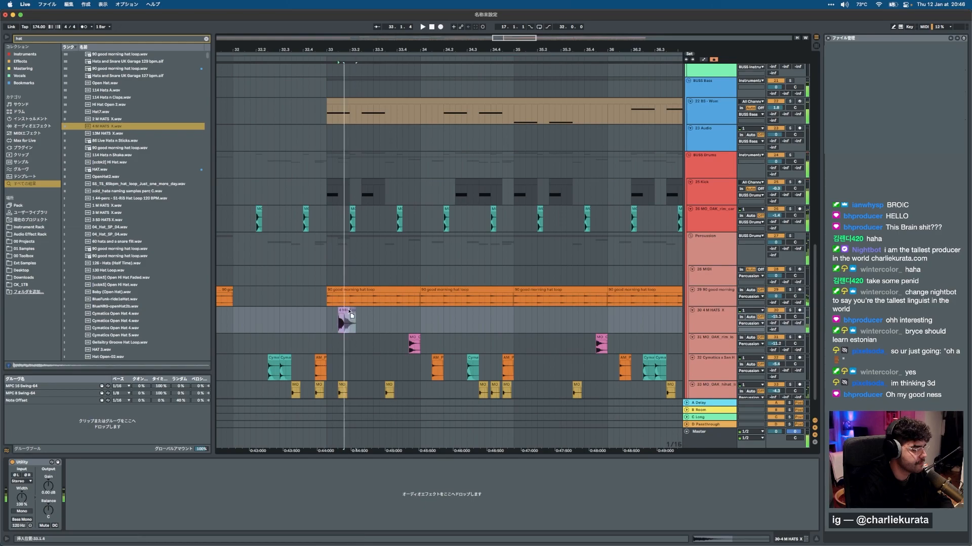
pyautogui.moveTo(343, 309); pyautogui.dragTo(353, 309)
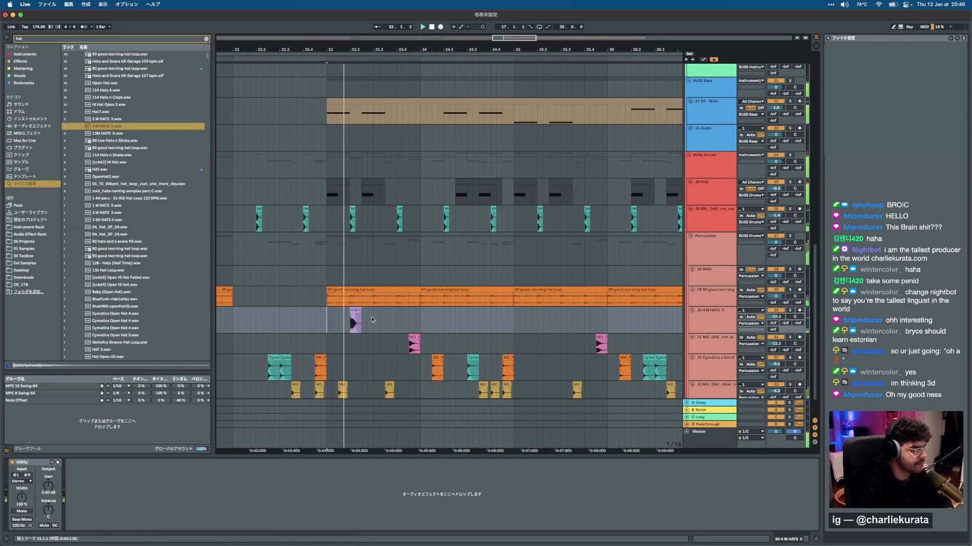
# Move the shortened hat clip to the offbeat at 33.1.3 and replay from bar 33.
pyautogui.press('super+d')
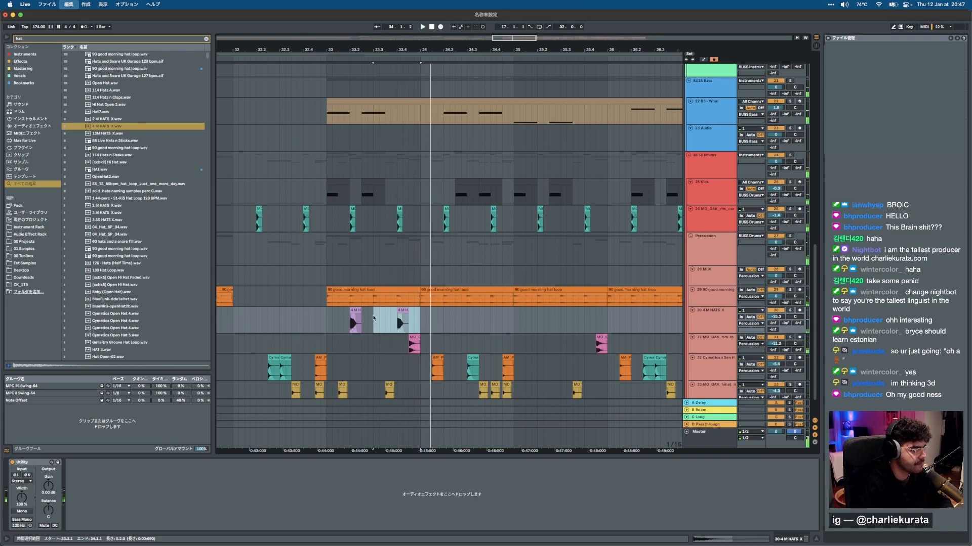
pyautogui.press('super+z')
pyautogui.moveTo(355, 310); pyautogui.dragTo(343, 310)
pyautogui.click(332, 319)
pyautogui.press('space')
pyautogui.click(326, 318)
pyautogui.press('space')
pyautogui.press('space')
pyautogui.press('space')
pyautogui.press('space')
pyautogui.press('space')
# Duplicate the first beat of bar 33 with its offbeat hat repeatedly to fill about four bars of the 4 M HATS X track.
pyautogui.click(328, 319)
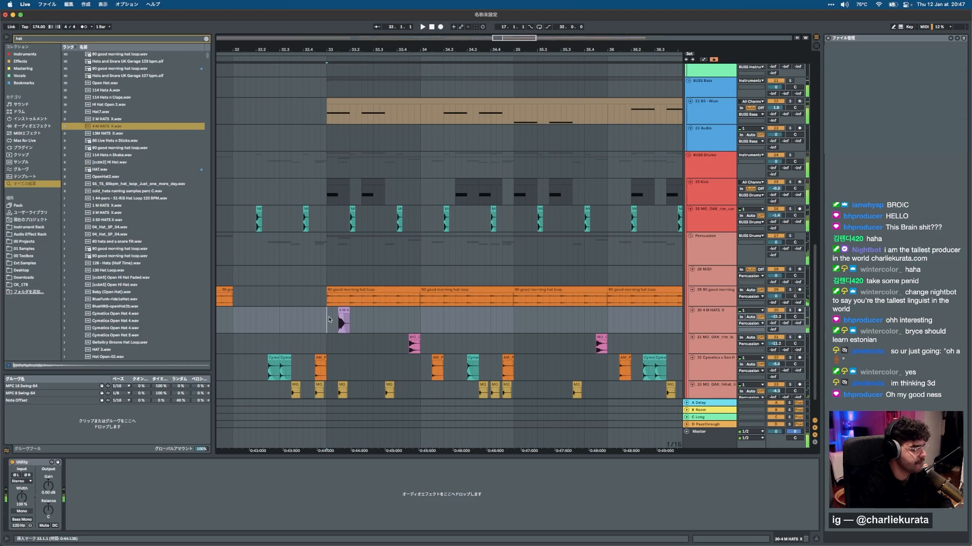
pyautogui.keyDown('shift'); pyautogui.click(352, 319); pyautogui.keyUp('shift')
pyautogui.press('super+d')
pyautogui.press('super+d')
pyautogui.press('super+d')
pyautogui.press('super+d')
pyautogui.press('super+d')
pyautogui.press('super+d')
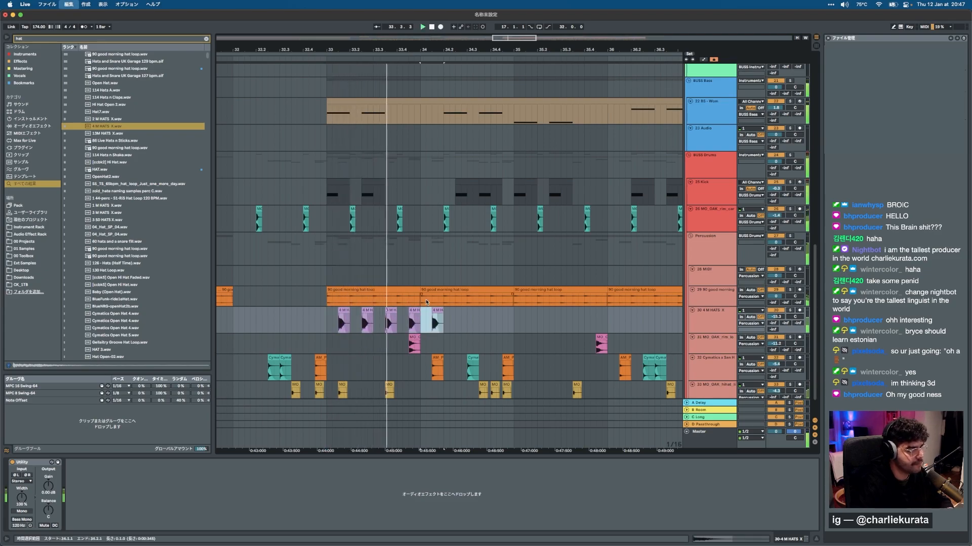
pyautogui.press('super+d')
pyautogui.press('super+d')
pyautogui.press('super+d')
pyautogui.scroll(-5, 425, 302)
pyautogui.press('super+d')
pyautogui.press('super+d')
pyautogui.press('super+d')
pyautogui.press('super+d')
pyautogui.press('super+d')
pyautogui.press('super+d')
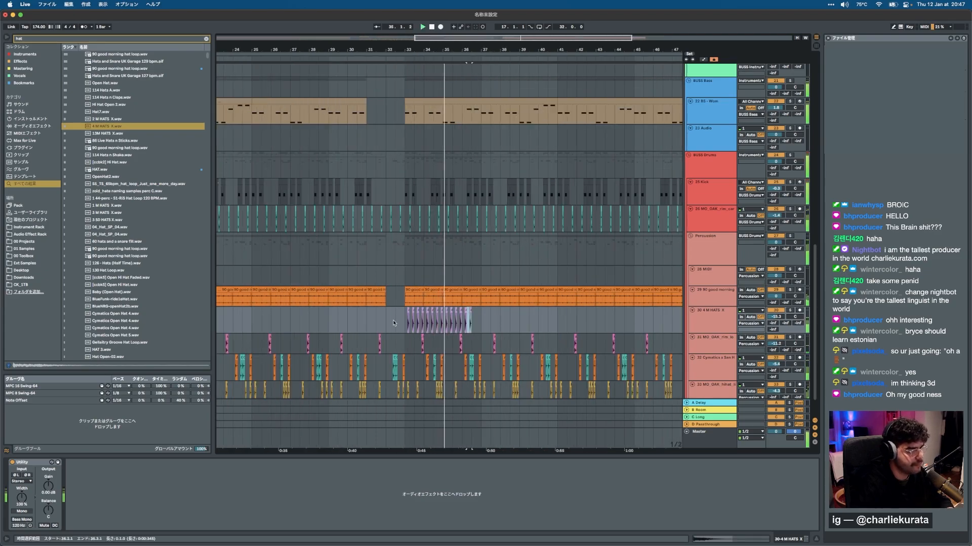
# Duplicate the four-bar block of hats from bar 33 up to bar 49 and lower the 4 M HATS X track volume.
pyautogui.moveTo(411, 324); pyautogui.dragTo(405, 325)
pyautogui.press('super+d')
pyautogui.press('super+z')
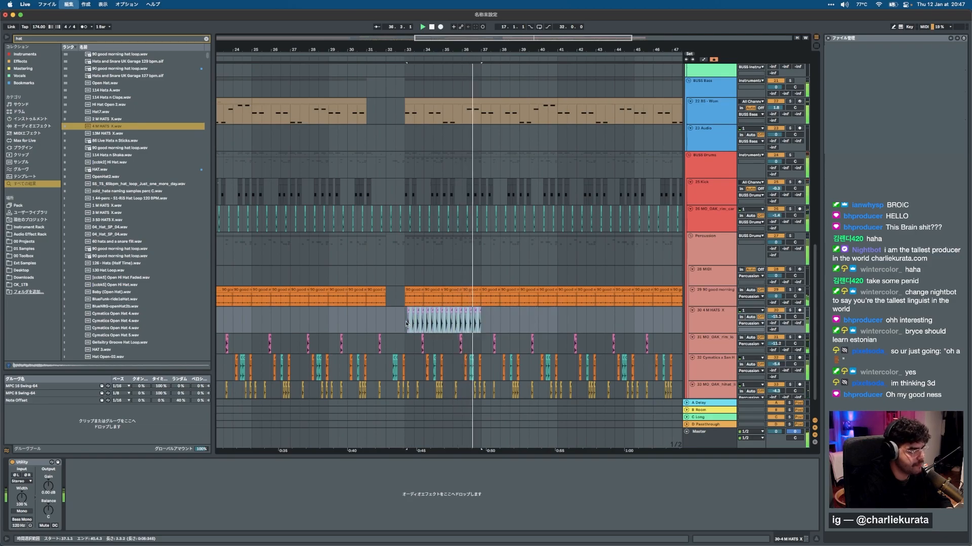
pyautogui.press('super+d')
pyautogui.press('super+d')
pyautogui.press('super+d')
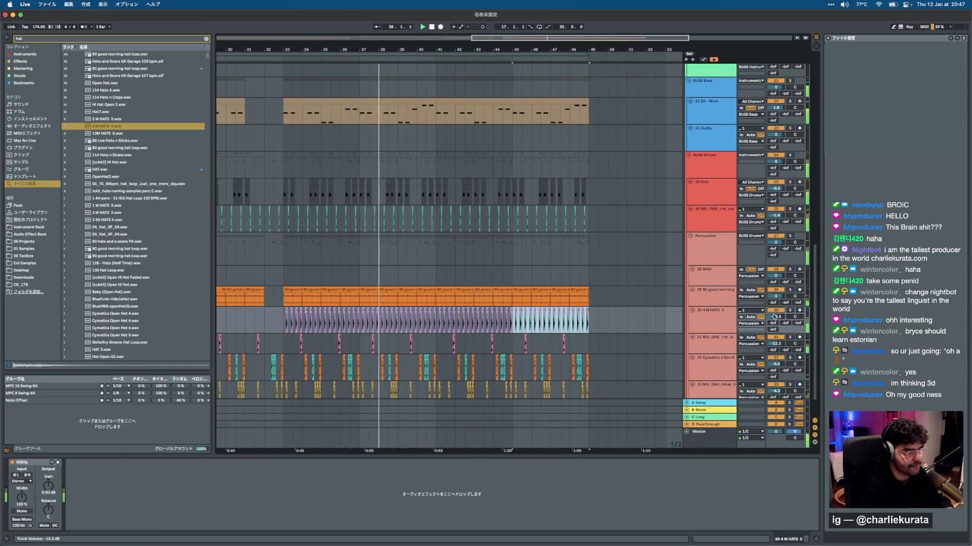
pyautogui.moveTo(776, 317); pyautogui.dragTo(776, 339)
# Add another audio track beneath the 4 M HATS X track and search the browser for "ride".
pyautogui.press('super+t')
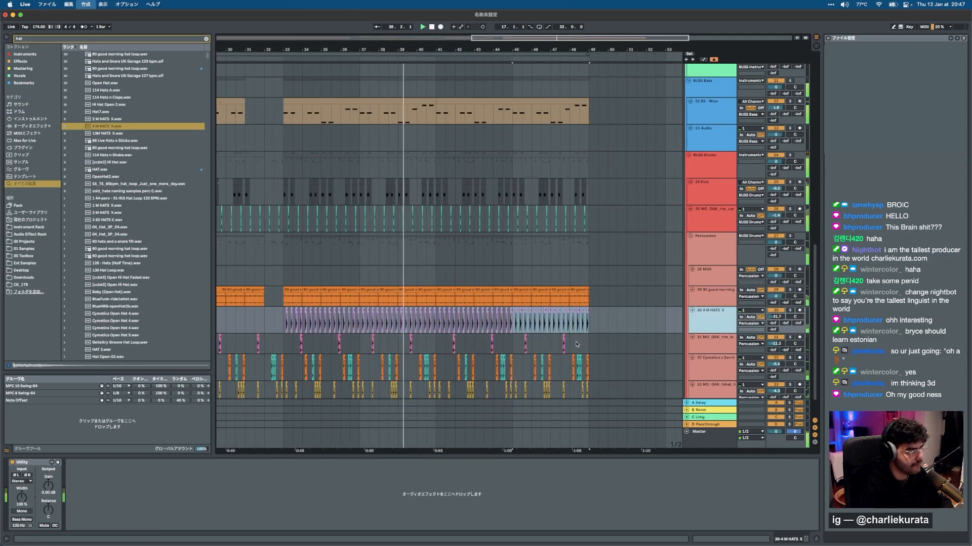
pyautogui.click(363, 356)
pyautogui.press('super+f')
pyautogui.write('ride')
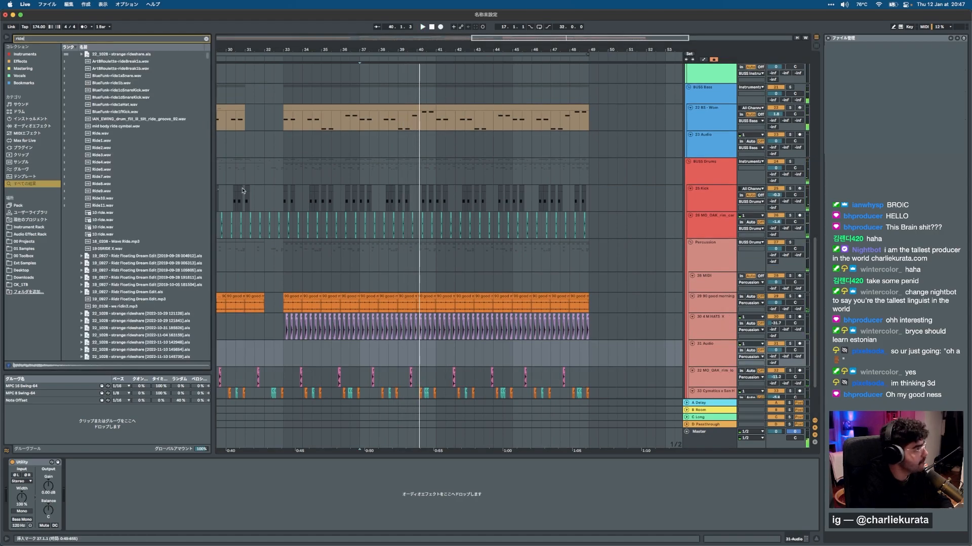
# Place Ride10.wav at bar 33 on the new track and lower that track's volume.
pyautogui.click(143, 163)
pyautogui.click(130, 198)
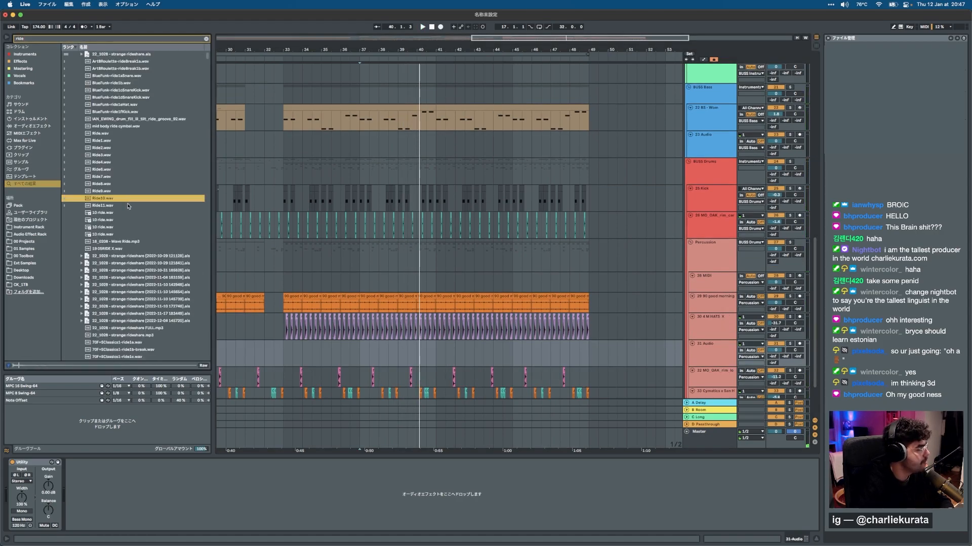
pyautogui.moveTo(224, 356); pyautogui.dragTo(284, 354)
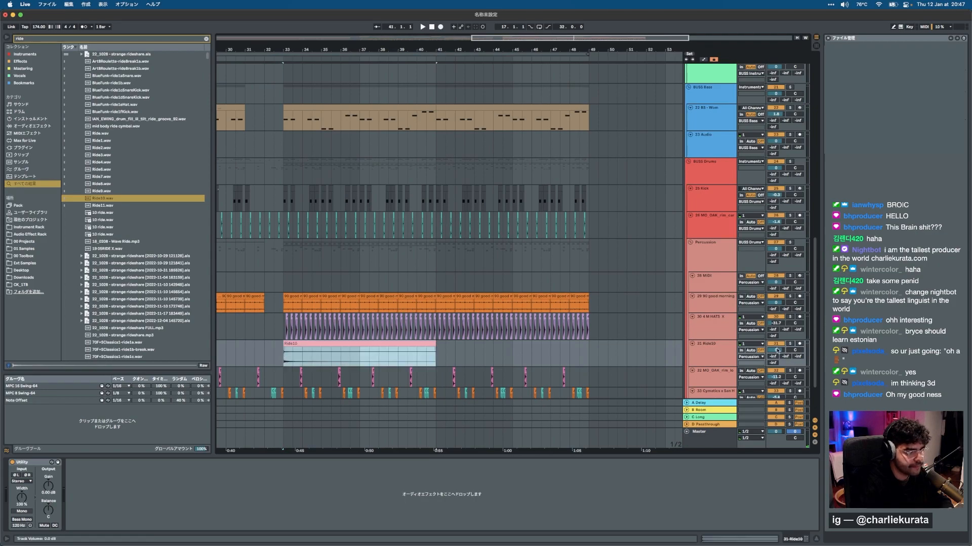
pyautogui.moveTo(778, 350); pyautogui.dragTo(778, 351)
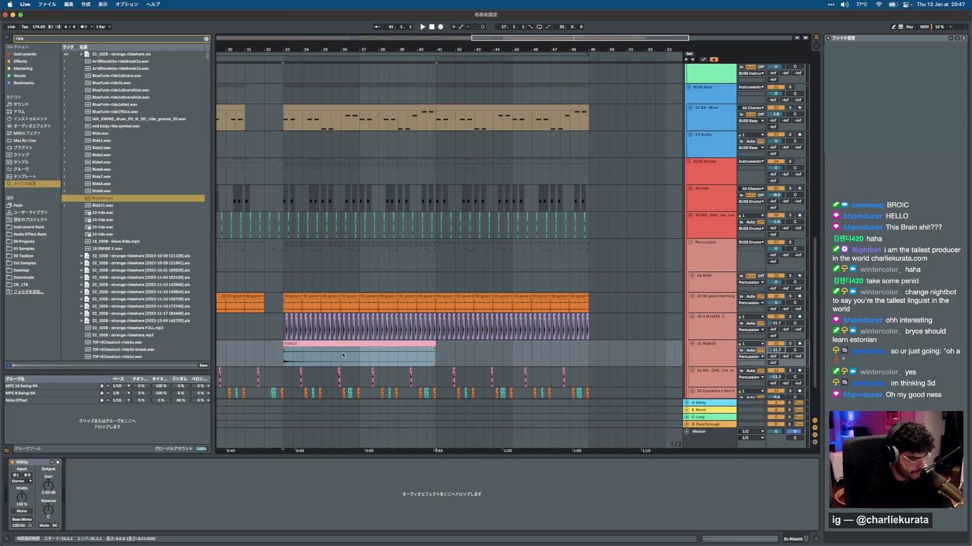
# Turn off Warp for the Ride10 clip and play it from bar 33.
pyautogui.doubleClick(291, 344)
pyautogui.click(16, 440)
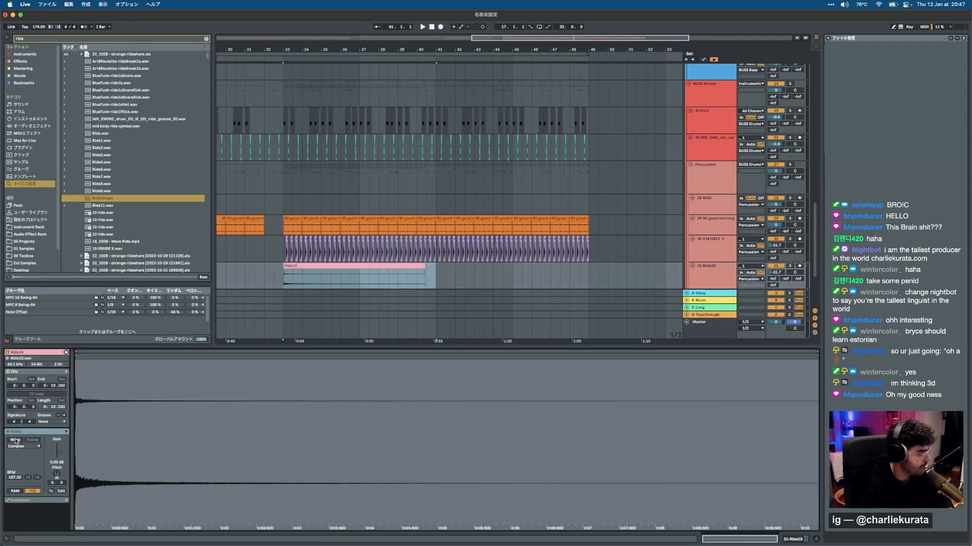
pyautogui.scroll(-3, 370, 249)
pyautogui.scroll(3, 370, 249)
pyautogui.hscroll(-5, 368, 247)
pyautogui.click(415, 236)
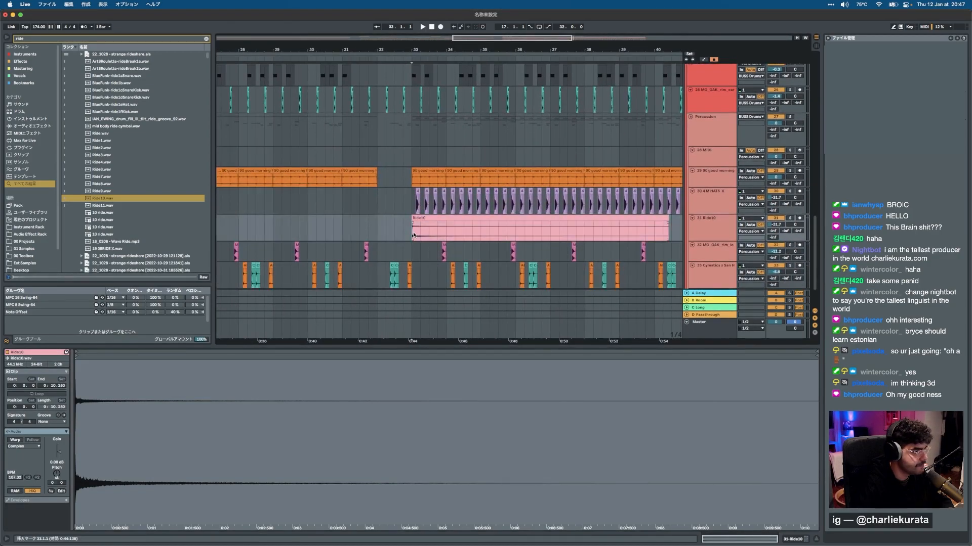
pyautogui.press('space')
pyautogui.press('space')
# Split off the first half bar of the Ride10 clip and duplicate it repeatedly along the track from bar 33.
pyautogui.moveTo(416, 235); pyautogui.dragTo(429, 236)
pyautogui.press('super+e')
pyautogui.press('space')
pyautogui.press('super+d')
pyautogui.press('super+d')
pyautogui.press('super+d')
pyautogui.press('super+d')
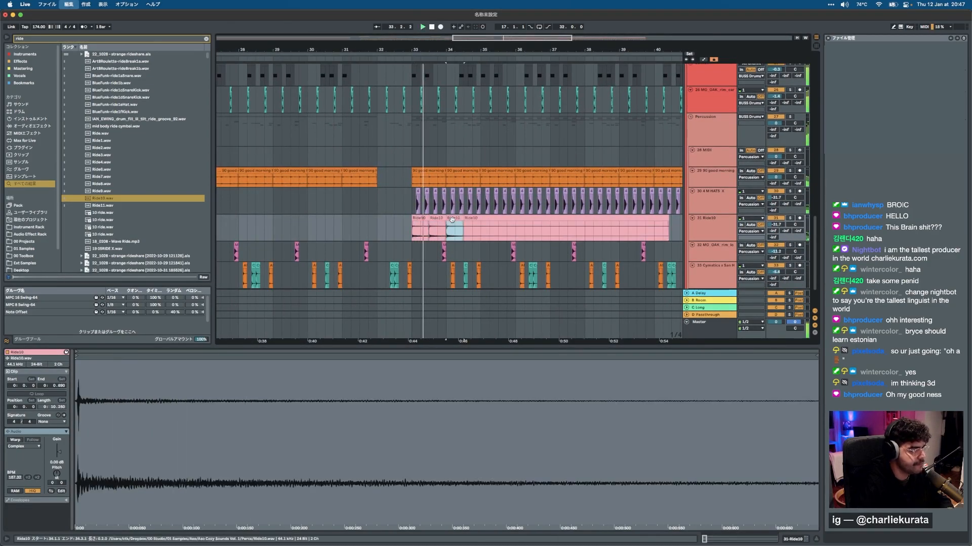
pyautogui.press('super+d')
pyautogui.press('super+d')
pyautogui.press('super+d')
pyautogui.press('super+d')
pyautogui.press('super+d')
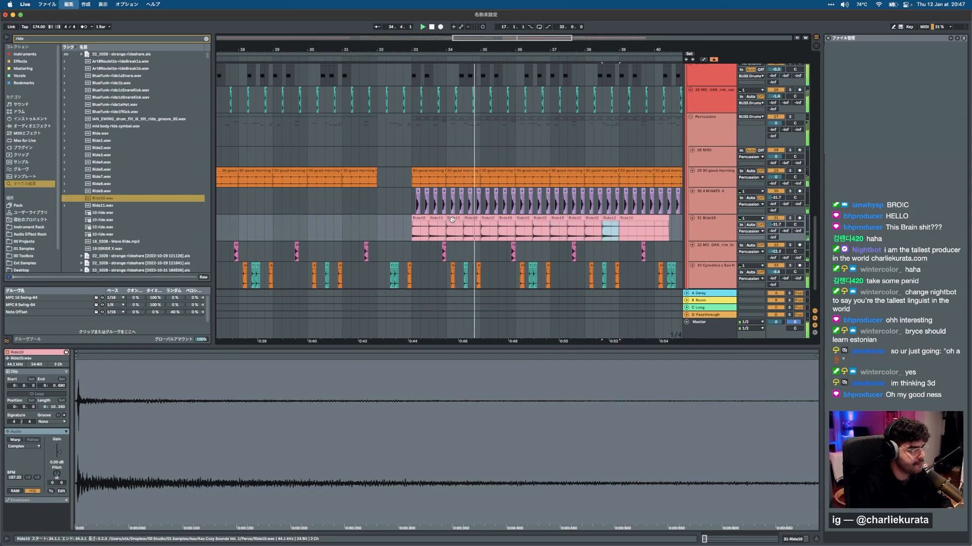
# Duplicate the whole block of half-bar Ride10 clips so that it runs from bar 33 to bar 51.
pyautogui.keyDown('shift'); pyautogui.click(418, 217); pyautogui.keyUp('shift')
pyautogui.press('super+d')
pyautogui.press('super+d')
pyautogui.scroll(-5, 419, 218)
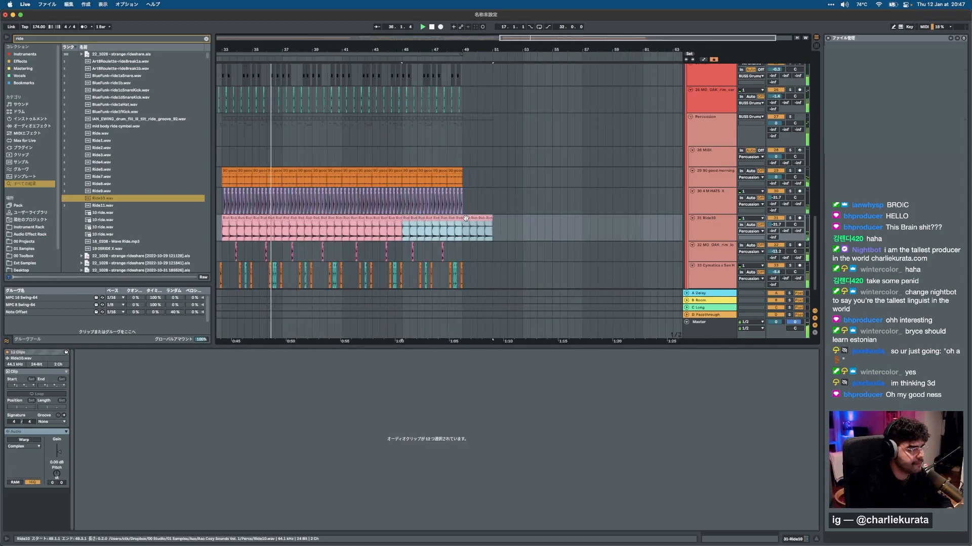
pyautogui.click(485, 217)
# Audition other ride samples and place Ride6.wav at bar 33 over the first Ride10 clips.
pyautogui.click(125, 212)
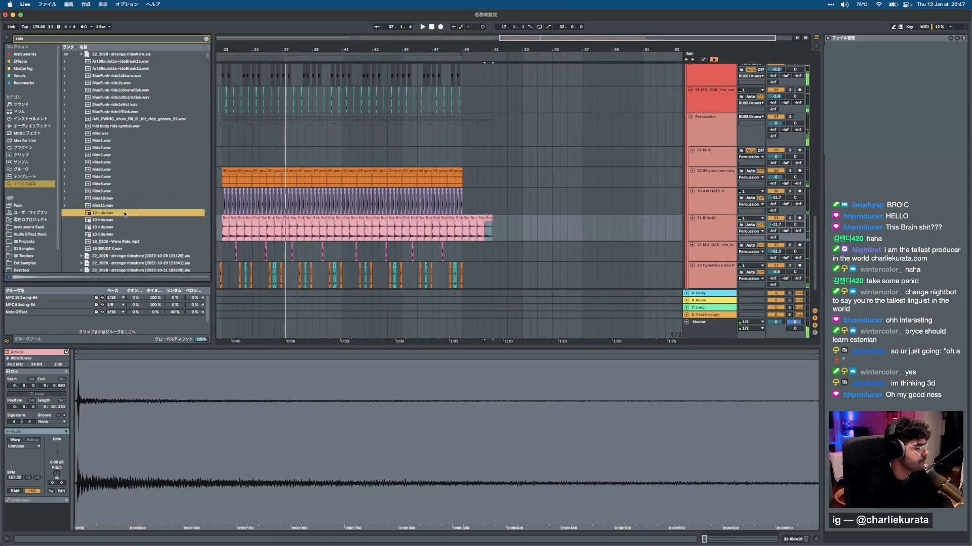
pyautogui.click(120, 207)
pyautogui.click(113, 192)
pyautogui.click(112, 185)
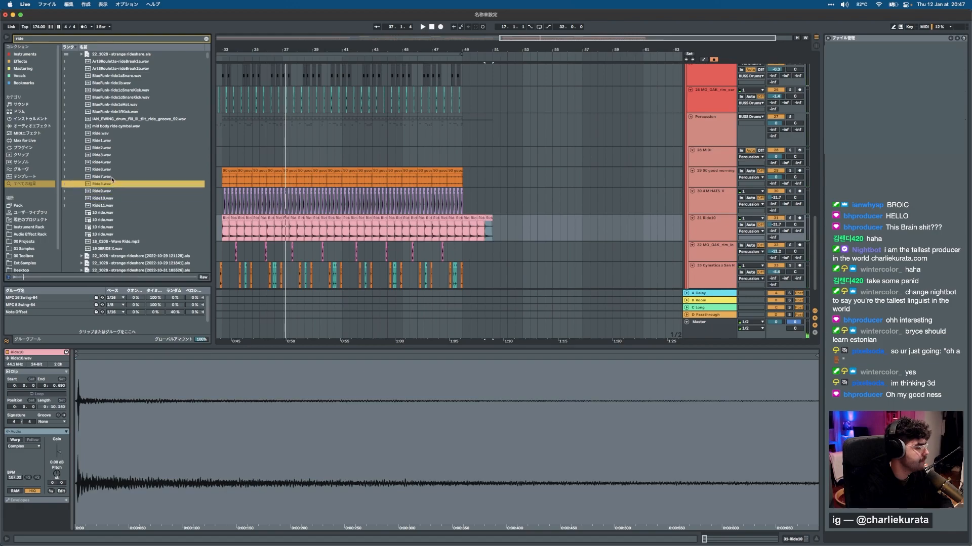
pyautogui.click(112, 178)
pyautogui.click(112, 170)
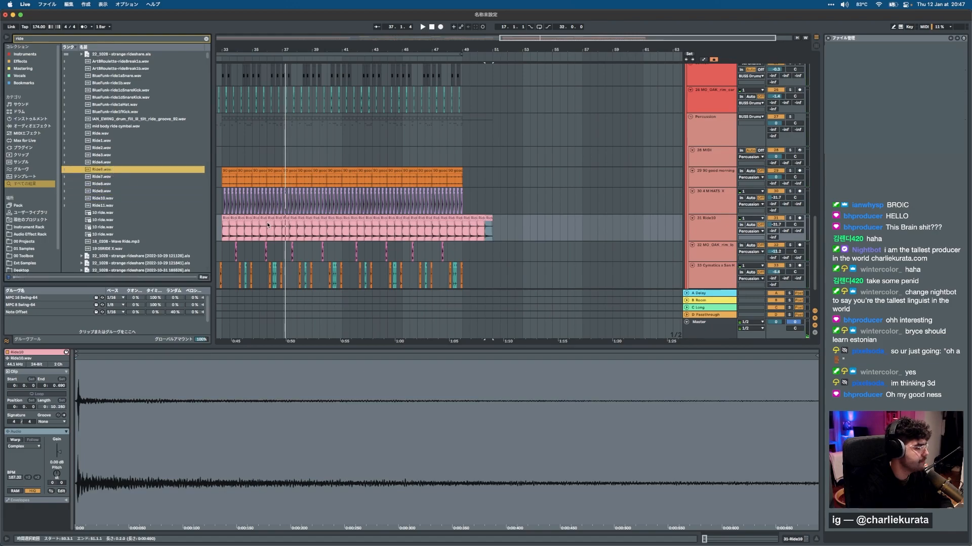
pyautogui.moveTo(268, 225); pyautogui.dragTo(238, 224)
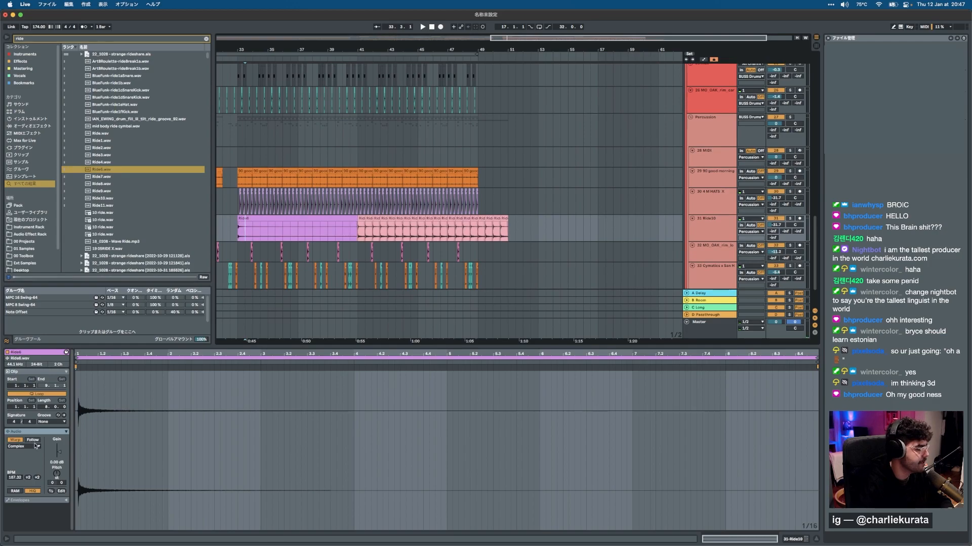
# Turn off Warp for the Ride6 clip and duplicate its first half bar repeatedly from bar 33 during playback.
pyautogui.click(15, 440)
pyautogui.press('space')
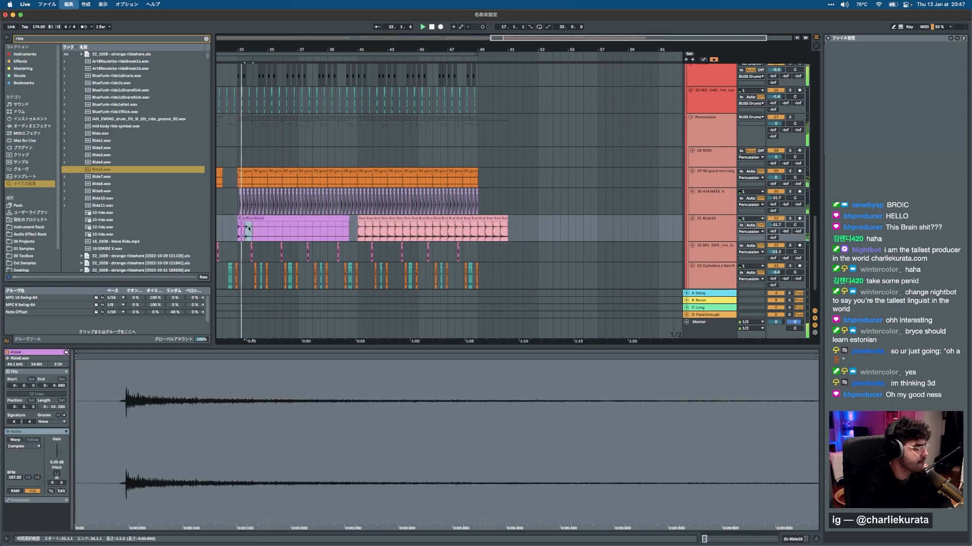
pyautogui.press('super+d')
pyautogui.press('super+d')
pyautogui.press('super+d')
pyautogui.press('super+d')
pyautogui.press('super+d')
pyautogui.press('super+d')
pyautogui.press('super+d')
pyautogui.press('super+d')
pyautogui.press('super+d')
pyautogui.press('super+d')
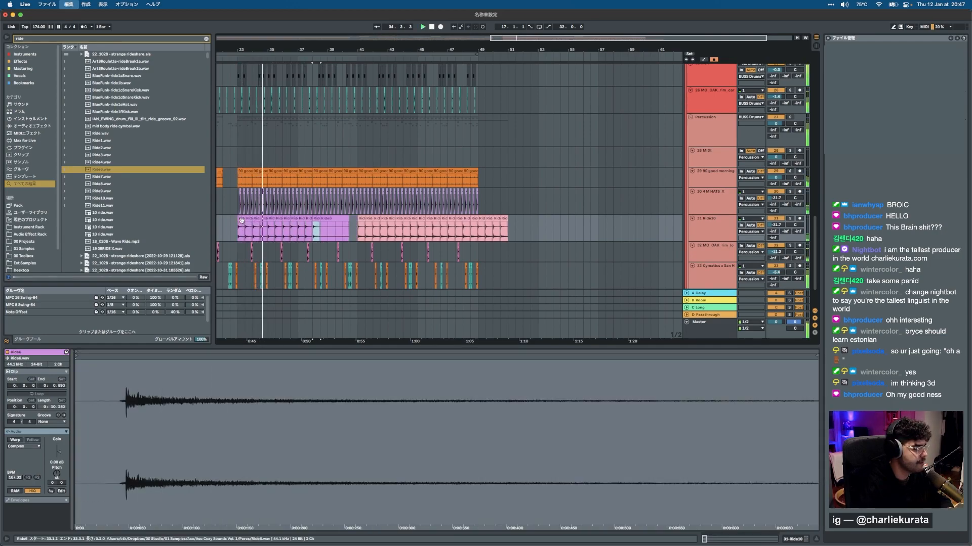
# Duplicate the half-bar Ride6 clips up to bar 41, and duplicate that block over the Ride10 clips up to bar 49.
pyautogui.press('super+d')
pyautogui.press('super+d')
pyautogui.press('super+d')
pyautogui.press('super+z')
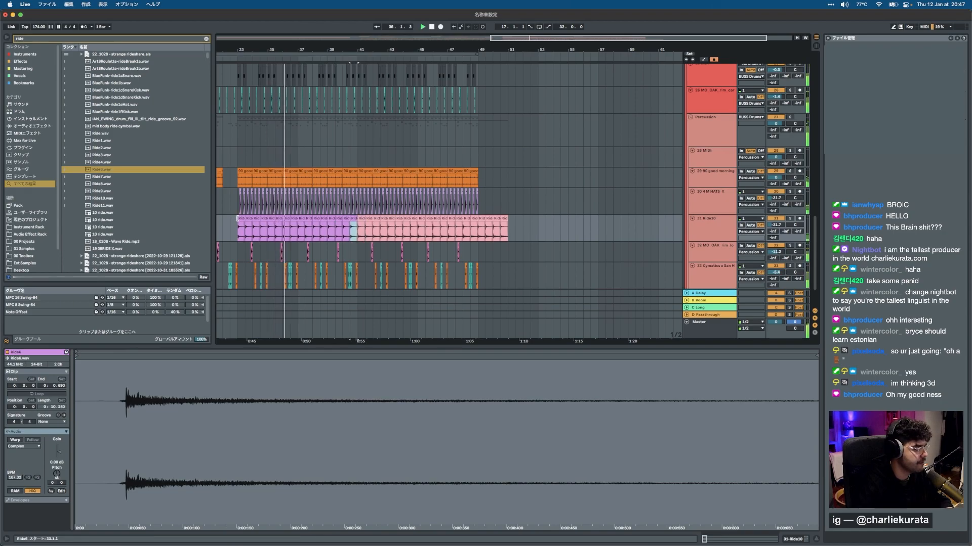
pyautogui.keyDown('shift'); pyautogui.click(239, 218); pyautogui.keyUp('shift')
pyautogui.press('super+d')
# Set the ride track's volume to -27 dB and delete the leftover Ride10 clips after bar 49.
pyautogui.moveTo(776, 225); pyautogui.dragTo(776, 217)
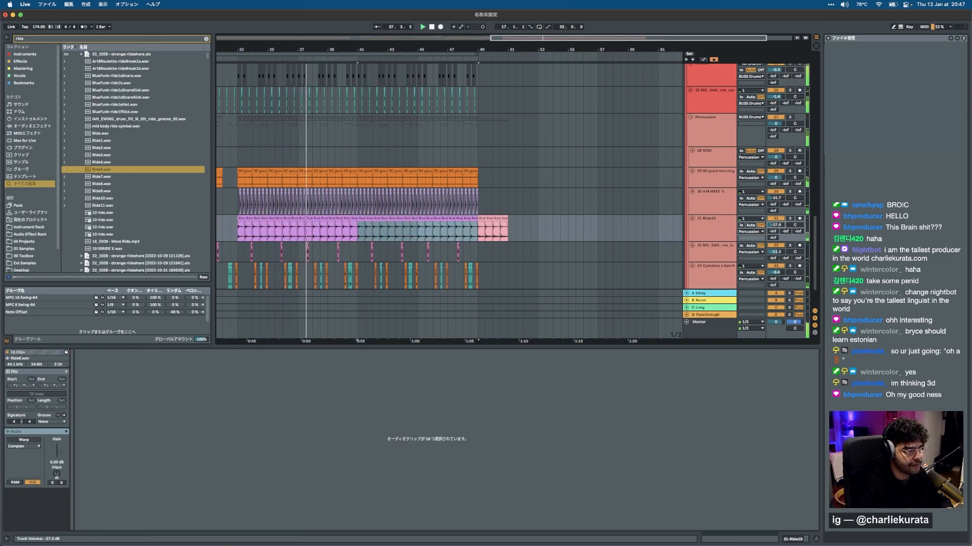
pyautogui.moveTo(515, 232); pyautogui.dragTo(480, 226)
pyautogui.press('Delete')
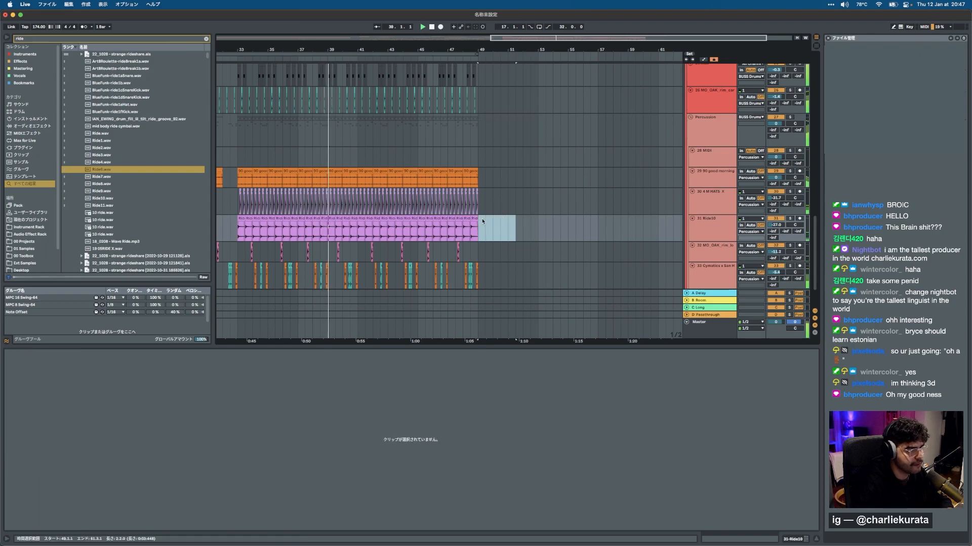
# Find Crash (7).wav, place it at bar 33 on the empty audio track, turn off Warp and pitch it up 3 semitones.
pyautogui.hscroll(-4, 623, 212)
pyautogui.scroll(-2, 623, 211)
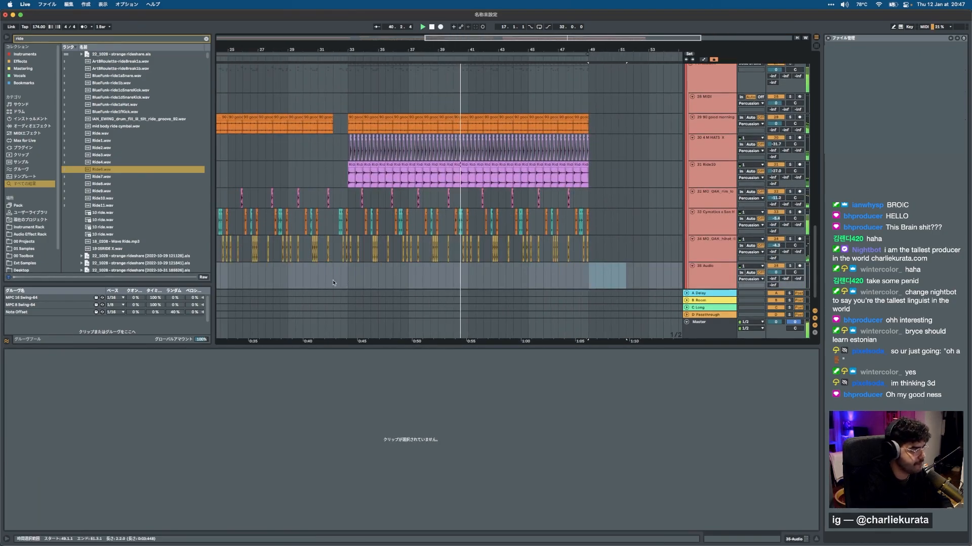
pyautogui.click(348, 277)
pyautogui.write('crash 7')
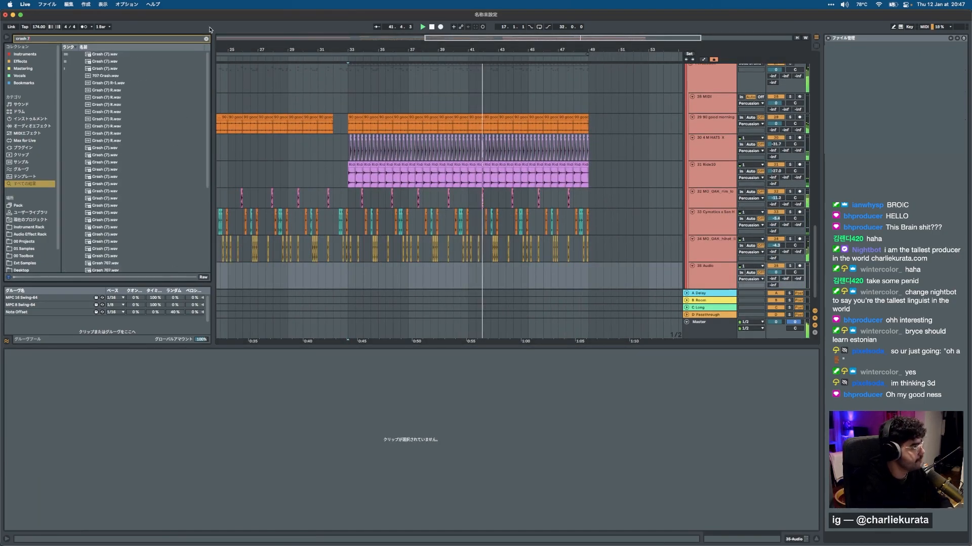
pyautogui.moveTo(109, 56); pyautogui.dragTo(349, 273)
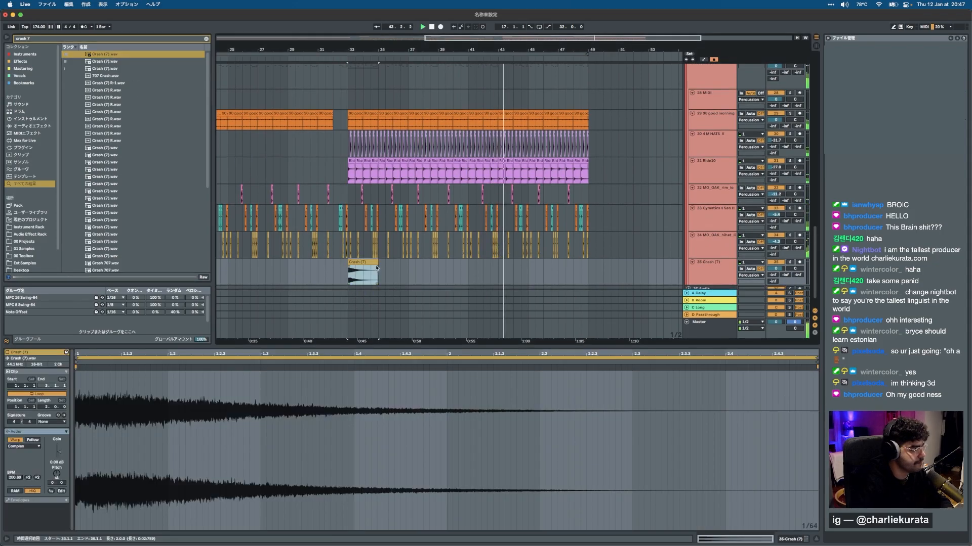
pyautogui.click(15, 440)
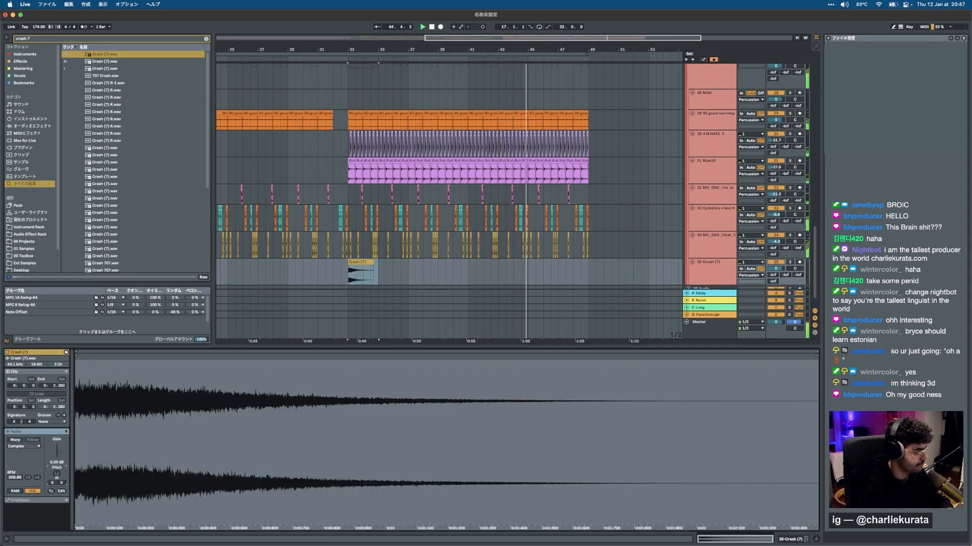
pyautogui.moveTo(57, 474); pyautogui.dragTo(56, 468)
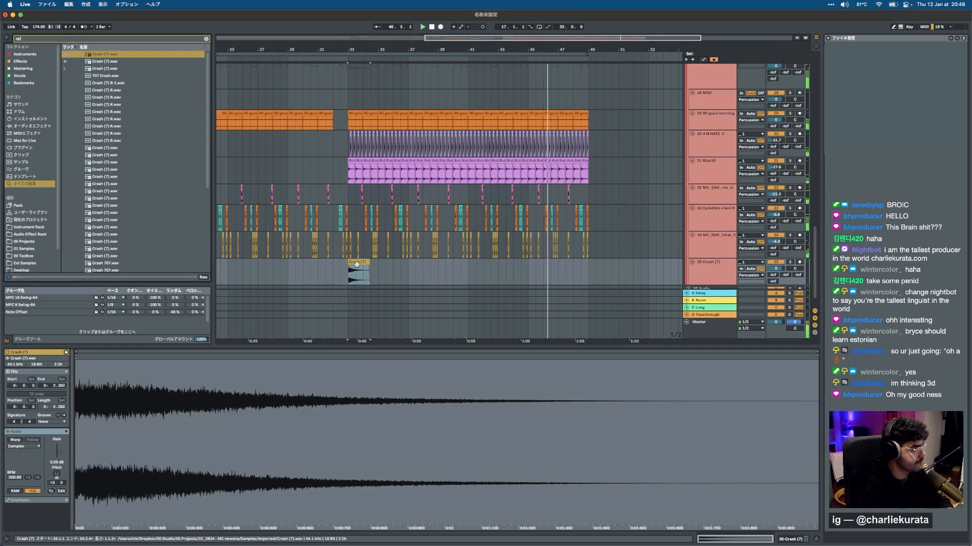
# Add the Space FX rack to the crash track and lower the track's volume to about -19 dB.
pyautogui.press('super+f')
pyautogui.write('space')
pyautogui.press('Return')
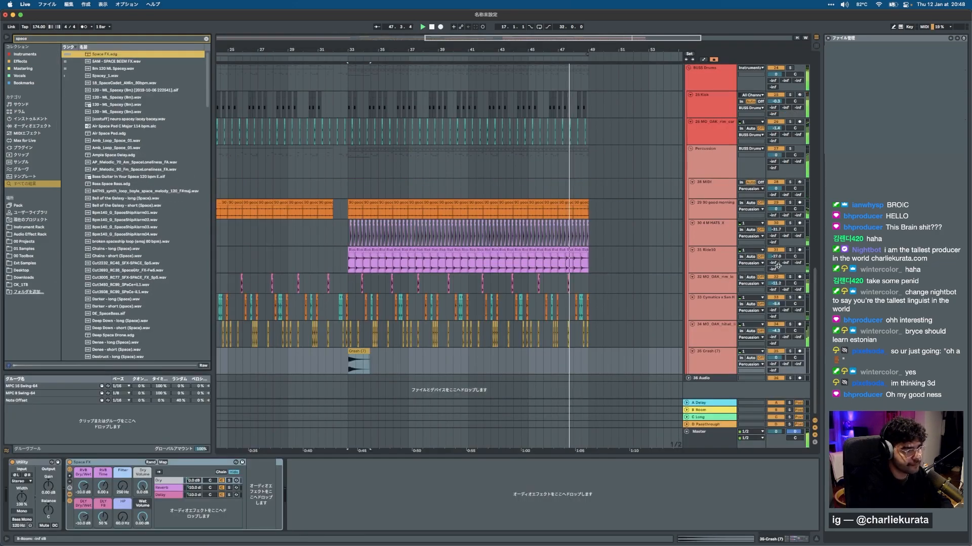
pyautogui.moveTo(773, 358); pyautogui.dragTo(773, 380)
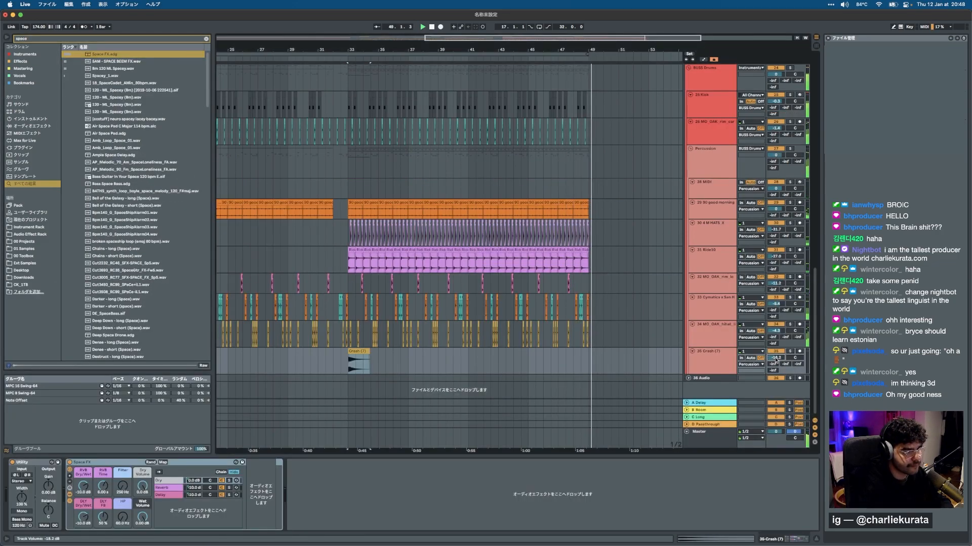
# Play the transition into bar 33 and delete the clips in bar 32 on the two lower percussion tracks above the crash.
pyautogui.click(296, 362)
pyautogui.press('space')
pyautogui.press('space')
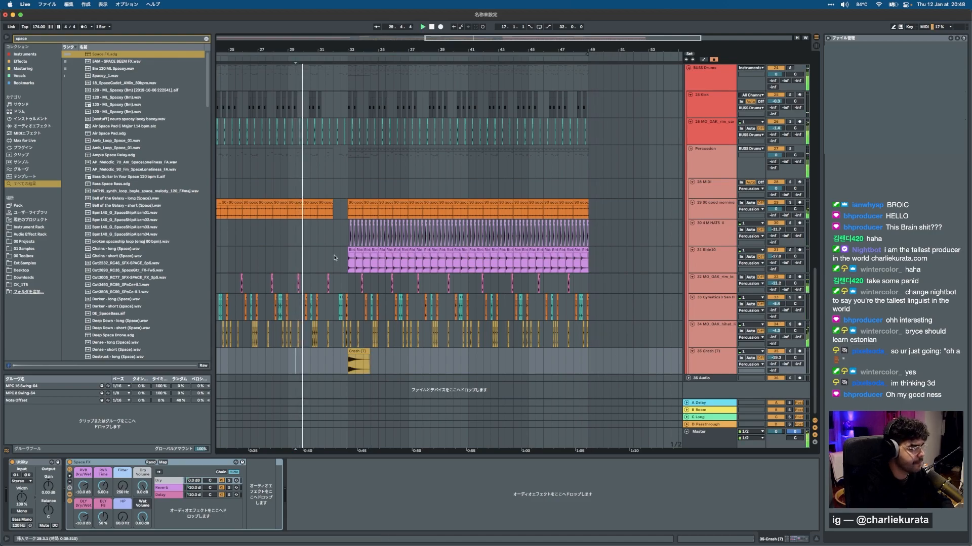
pyautogui.scroll(5, 334, 257)
pyautogui.moveTo(340, 298); pyautogui.dragTo(388, 336)
pyautogui.press('Delete')
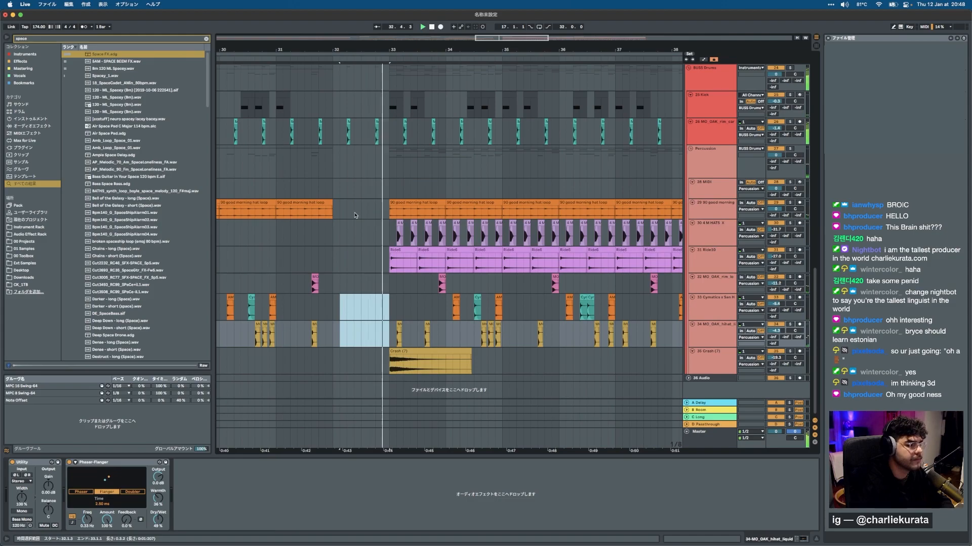
# Reset the crash clip's pitch to 0, keep Warp off, and set the crash track's volume to -23 dB during playback.
pyautogui.doubleClick(400, 351)
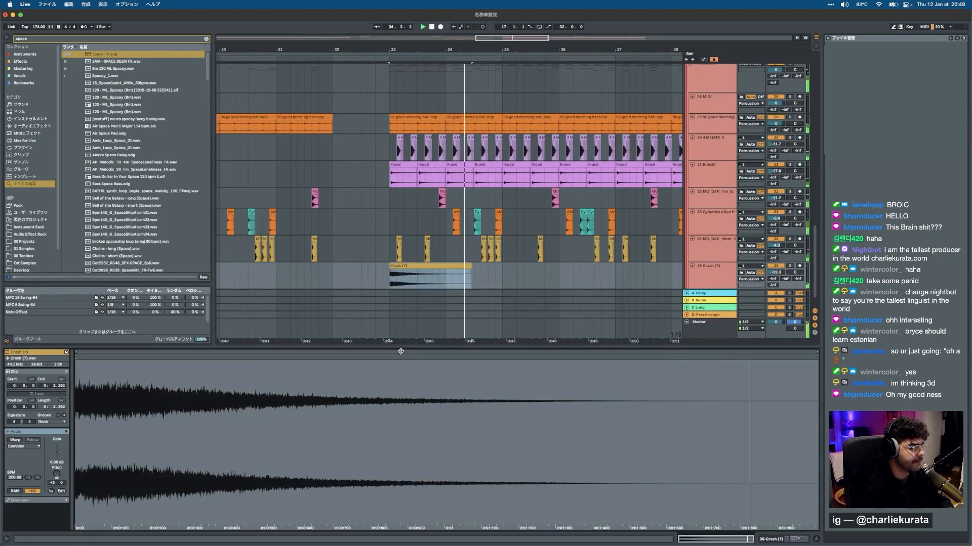
pyautogui.click(14, 441)
pyautogui.click(15, 440)
pyautogui.press('space')
pyautogui.press('space')
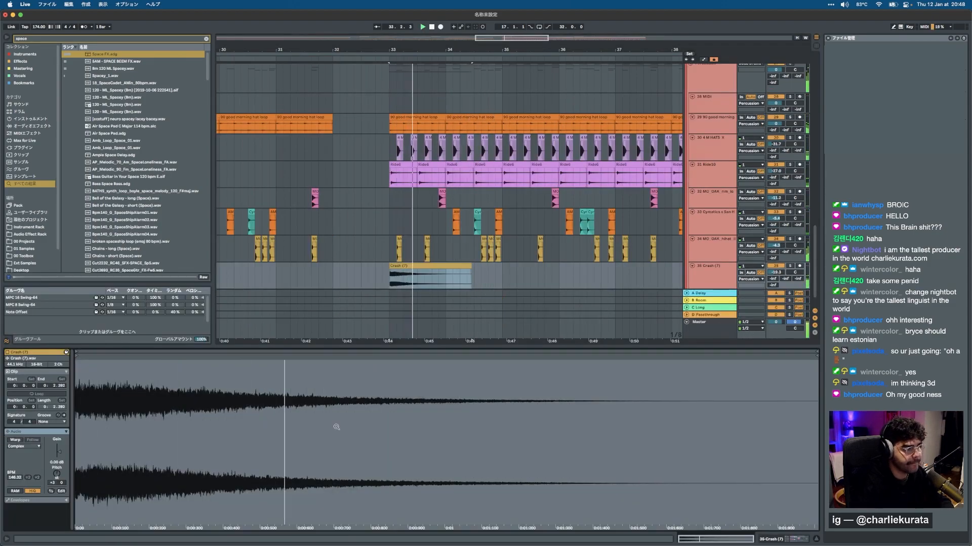
pyautogui.press('space')
pyautogui.doubleClick(56, 474)
pyautogui.press('space')
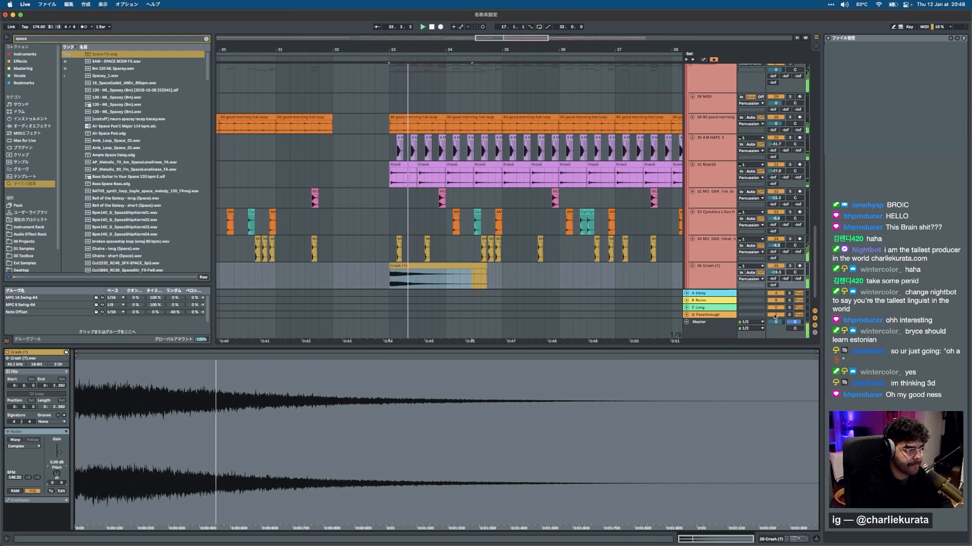
pyautogui.moveTo(775, 272); pyautogui.dragTo(776, 285)
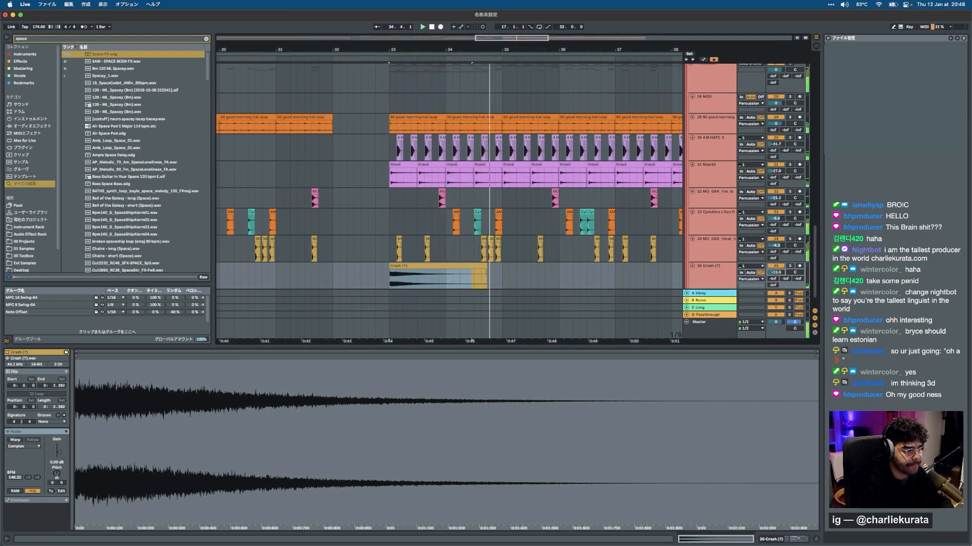
# Remove the Space FX rack from the crash track and replay the section from bar 33.
pyautogui.click(770, 541)
pyautogui.press('Delete')
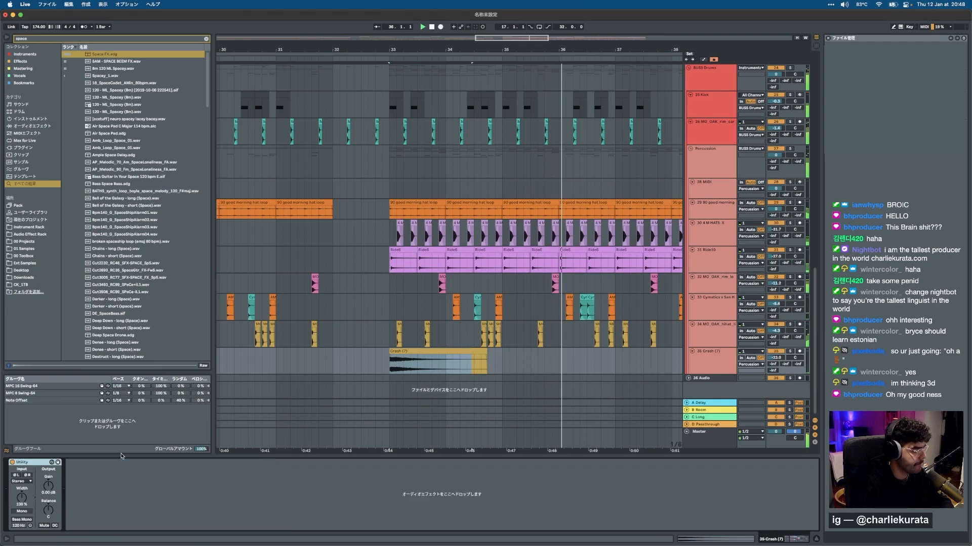
pyautogui.press('space')
pyautogui.press('space')
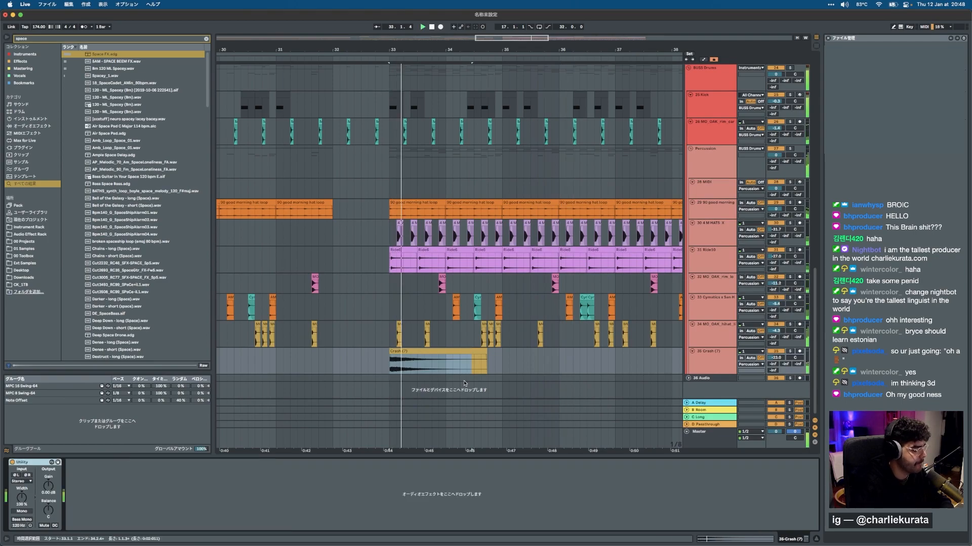
pyautogui.click(721, 363)
# Solo the 90 good morning hat loop track briefly, select all its clips and nudge them slightly later than the grid.
pyautogui.scroll(-10, 491, 253)
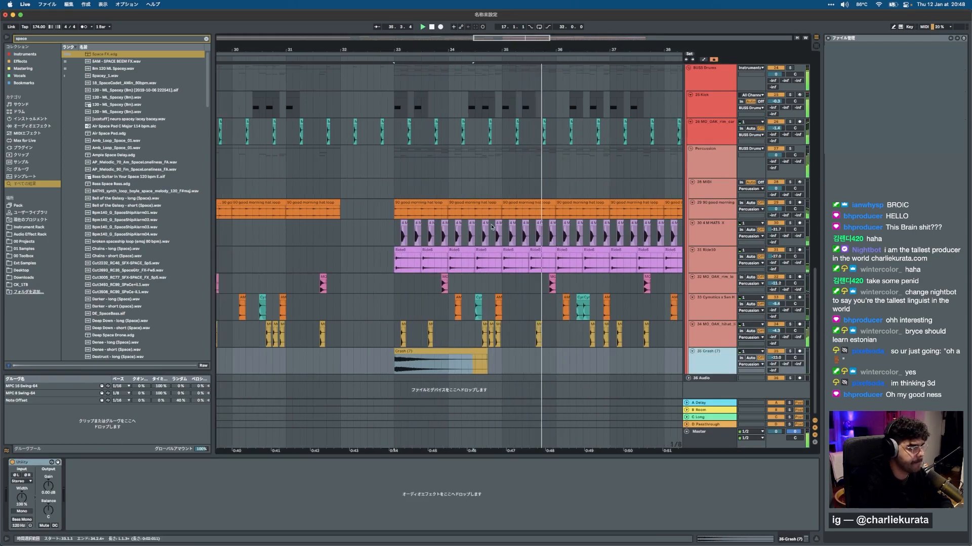
pyautogui.click(705, 208)
pyautogui.click(628, 204)
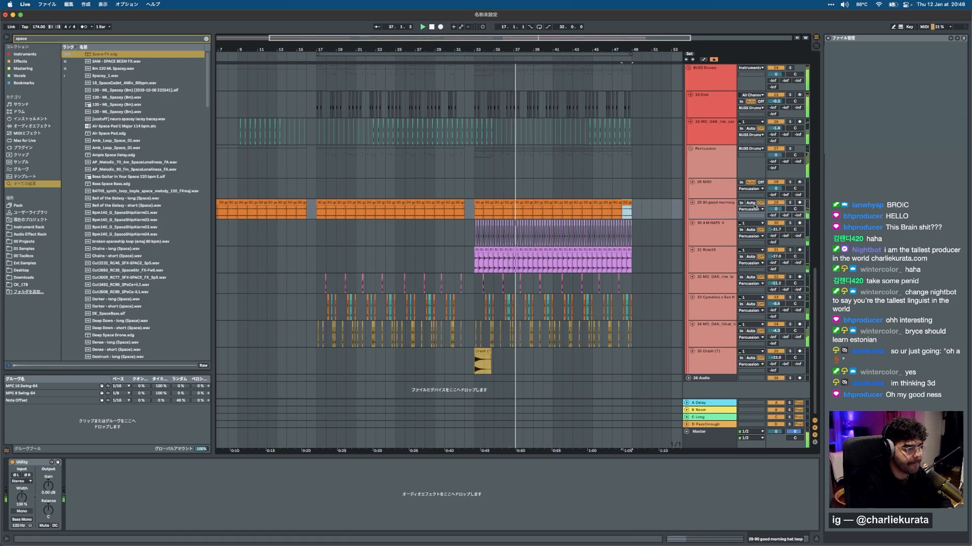
pyautogui.click(790, 202)
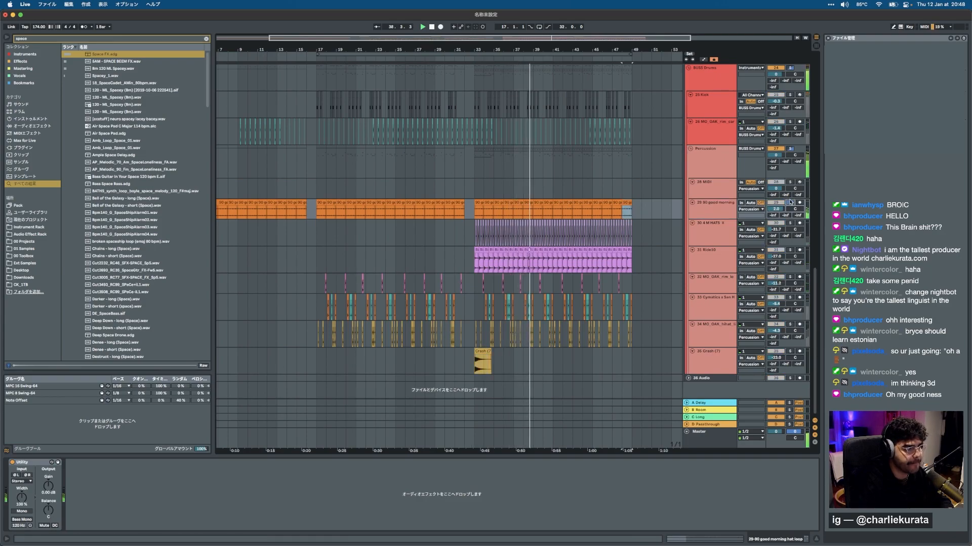
pyautogui.click(789, 202)
pyautogui.scroll(-3, 544, 232)
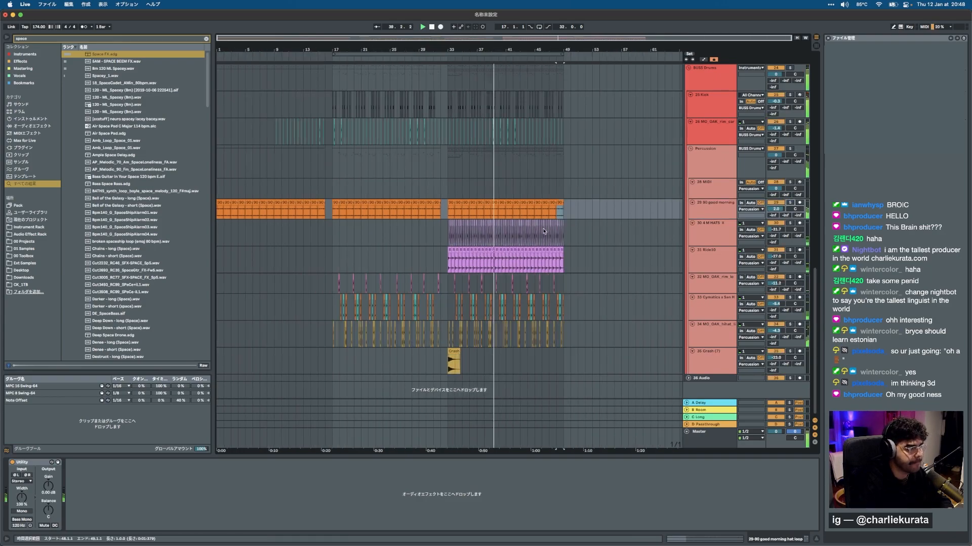
pyautogui.keyDown('shift'); pyautogui.click(220, 206); pyautogui.keyUp('shift')
pyautogui.scroll(10, 347, 206)
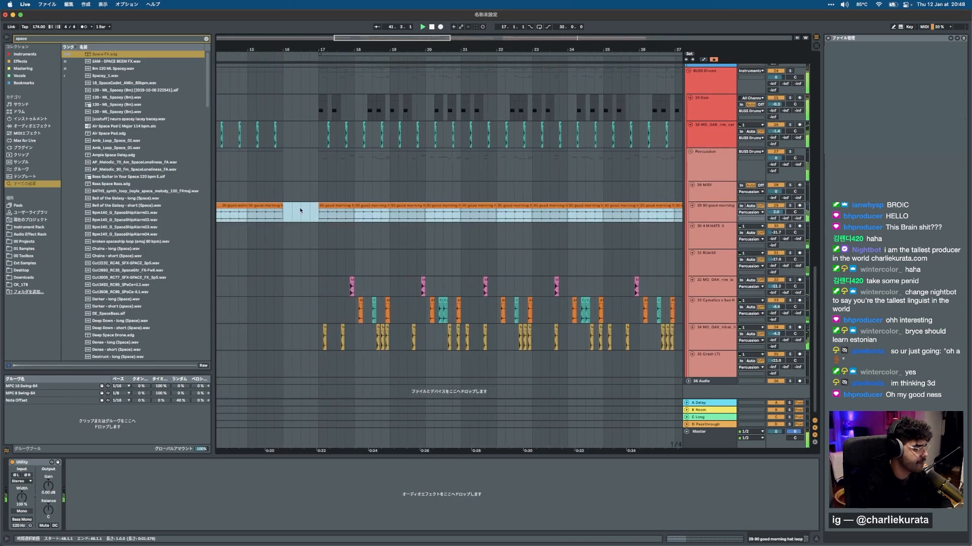
pyautogui.scroll(15, 268, 222)
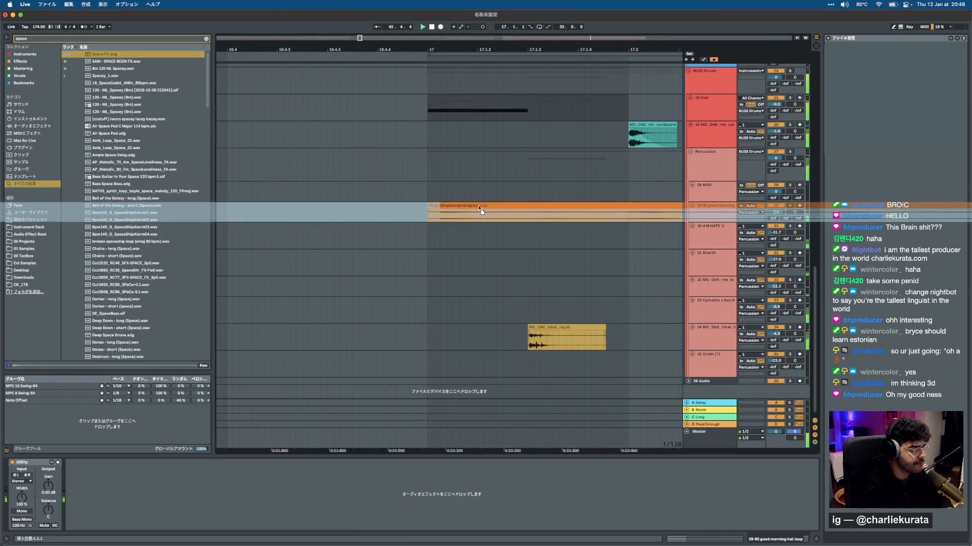
pyautogui.scroll(-5, 470, 206)
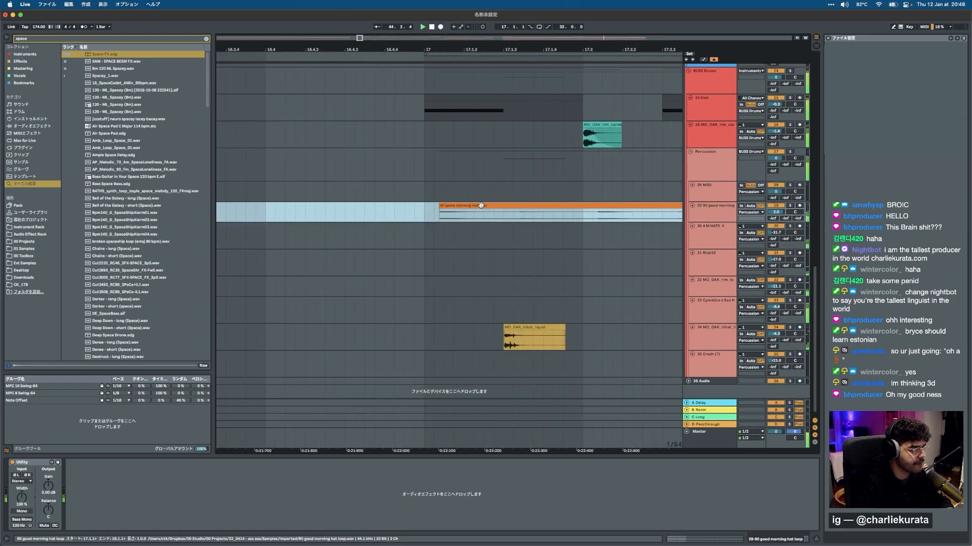
pyautogui.scroll(4, 476, 204)
pyautogui.scroll(-10, 475, 204)
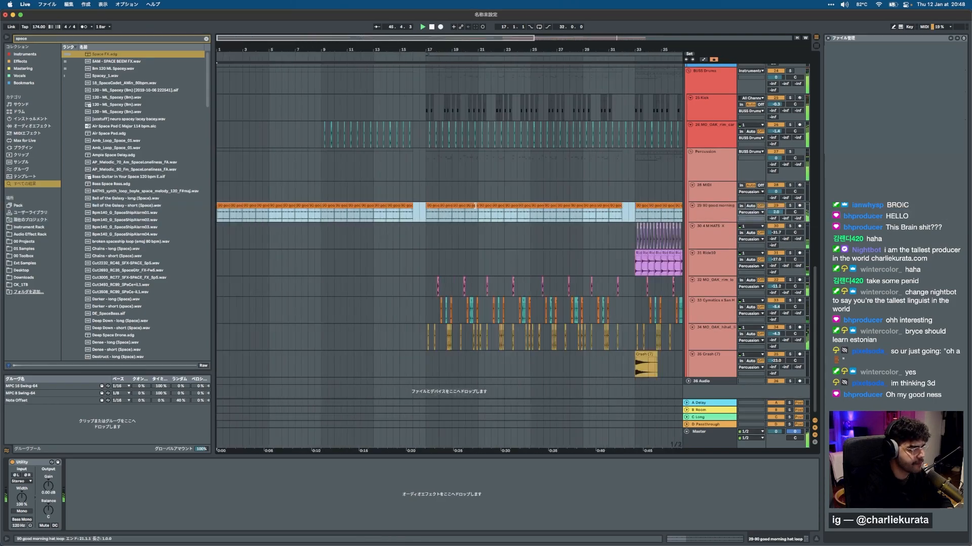
# Play the track from bar 1 and lower the MO_OAK rim track's volume slightly.
pyautogui.click(219, 194)
pyautogui.press('space')
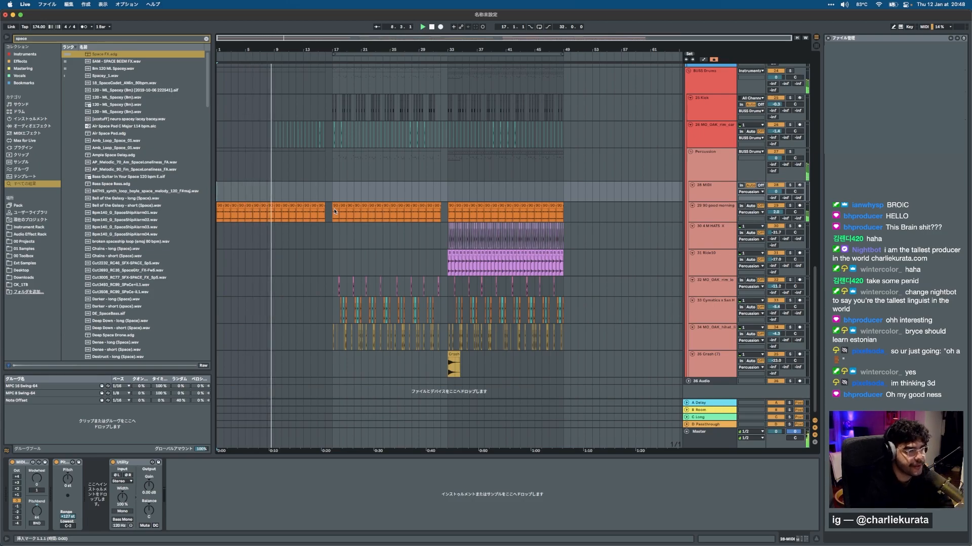
pyautogui.scroll(5, 305, 143)
pyautogui.scroll(5, 342, 223)
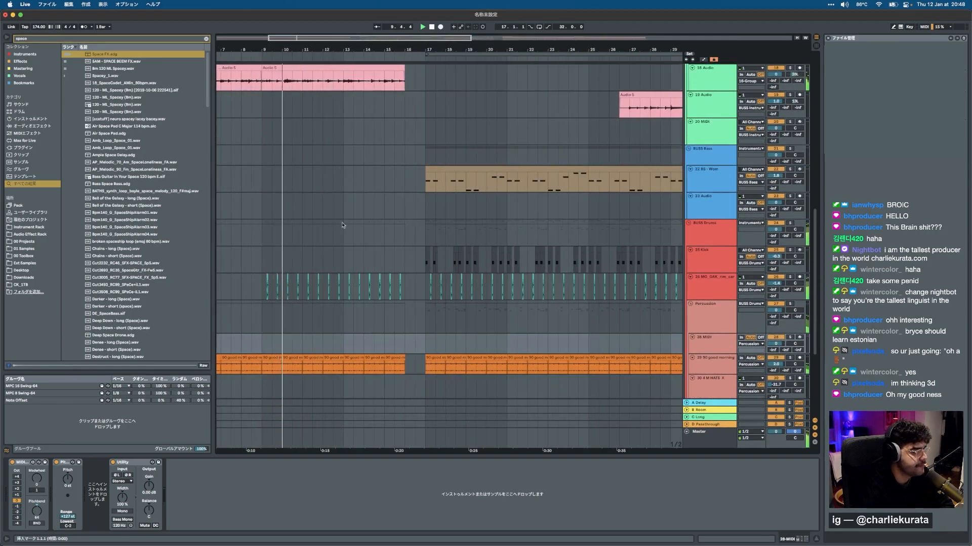
pyautogui.moveTo(775, 283); pyautogui.dragTo(775, 285)
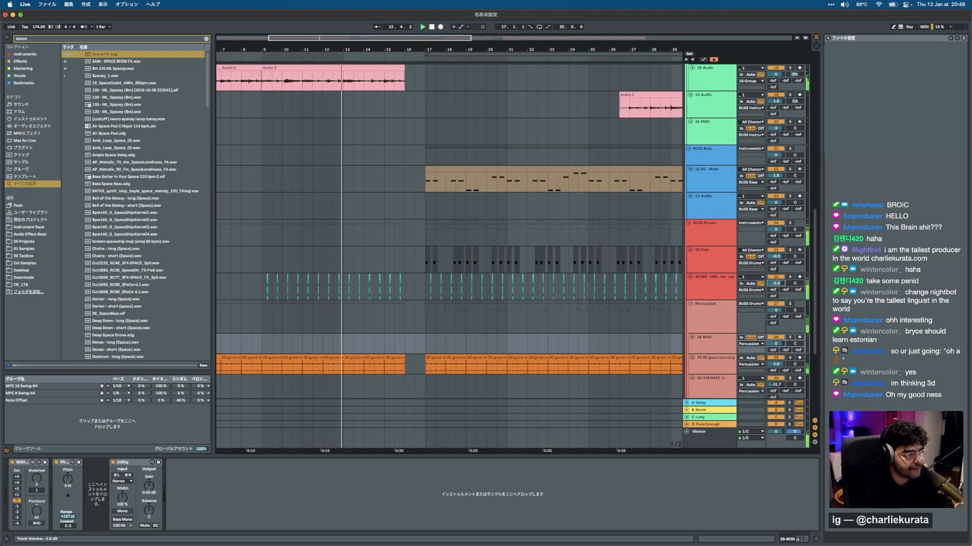
pyautogui.moveTo(776, 283); pyautogui.dragTo(776, 283)
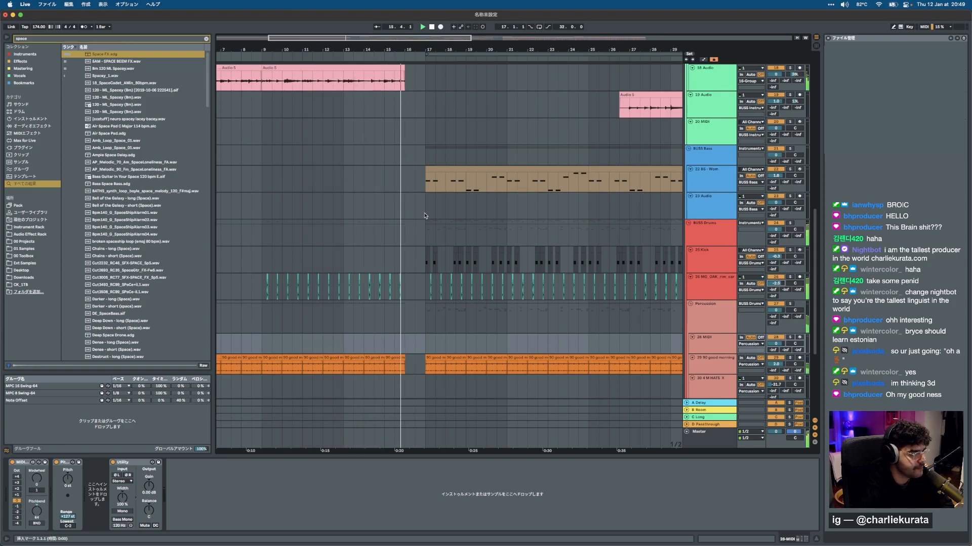
# Copy the bar 28 clips of the two lower percussion tracks and paste them into the empty bar 32.
pyautogui.hscroll(8, 425, 216)
pyautogui.scroll(-3, 425, 217)
pyautogui.scroll(5, 534, 267)
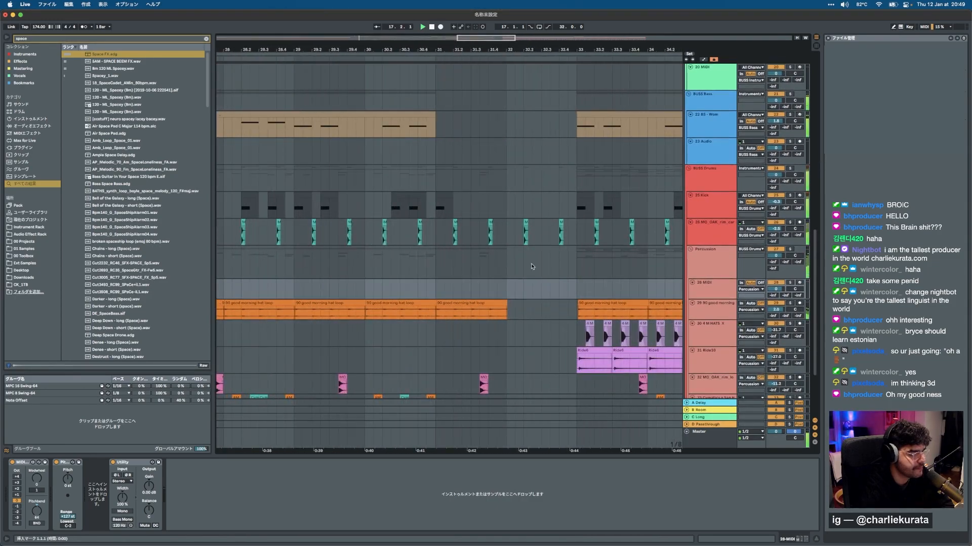
pyautogui.scroll(-5, 524, 267)
pyautogui.scroll(-4, 523, 267)
pyautogui.scroll(-2, 504, 314)
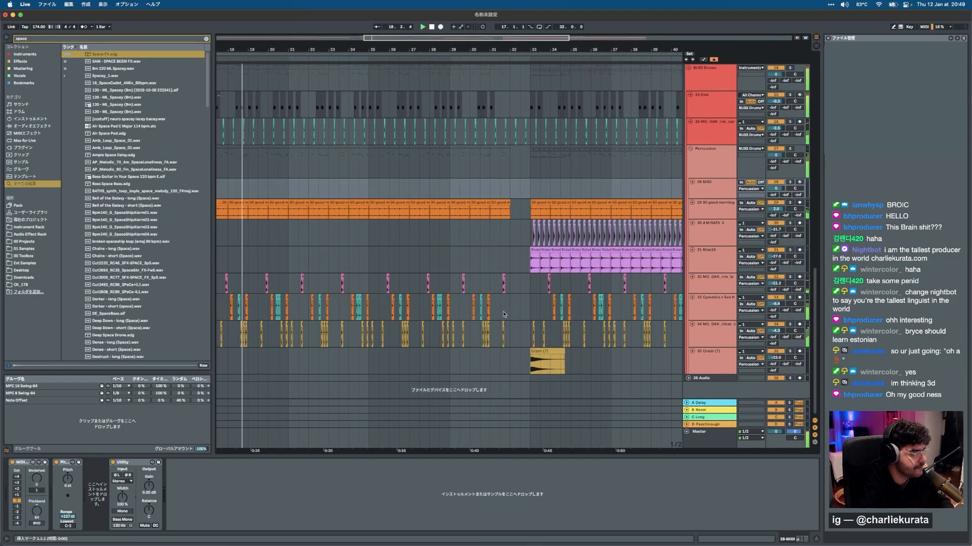
pyautogui.moveTo(429, 313); pyautogui.dragTo(449, 333)
pyautogui.press('super+c')
pyautogui.click(510, 310)
pyautogui.press('super+v')
# Trim the end of the last hat loop clip before the gap to the bar 32 line.
pyautogui.scroll(5, 520, 261)
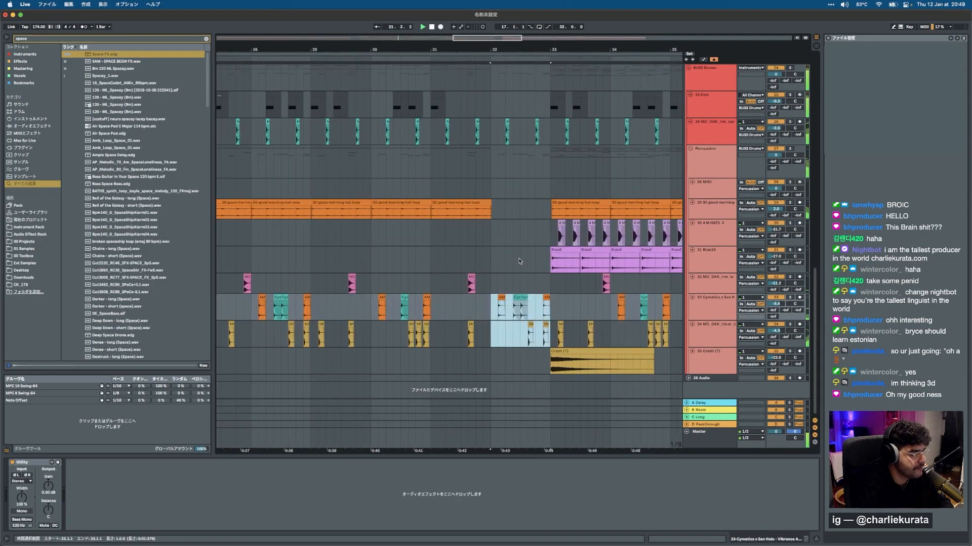
pyautogui.scroll(2, 520, 281)
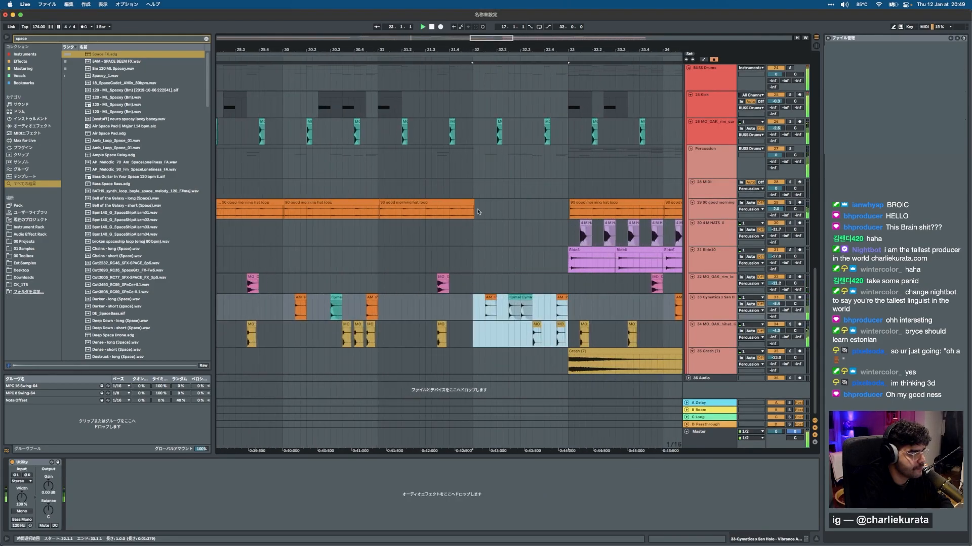
pyautogui.moveTo(471, 202); pyautogui.dragTo(470, 203)
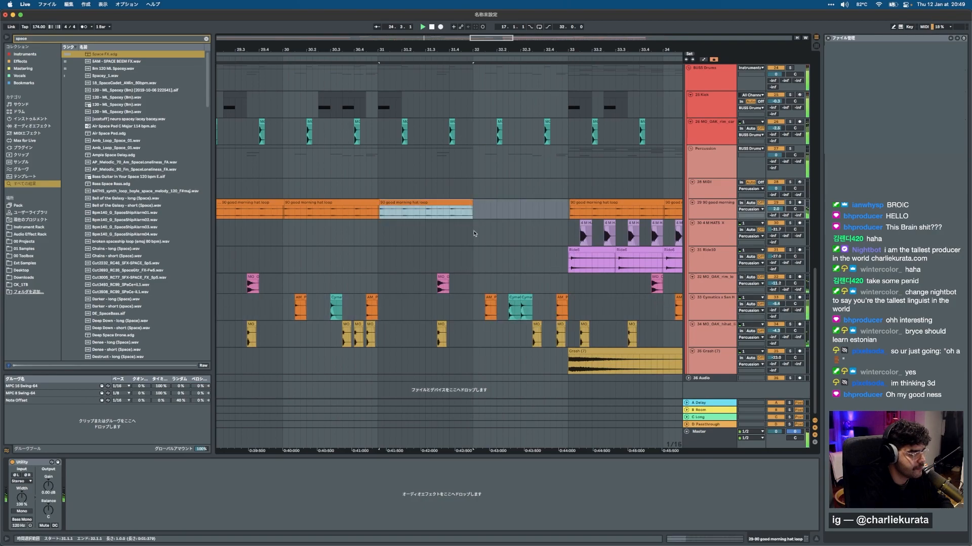
# Extend the end of the 19 Audio clip before the gap so it runs up to bar 33.
pyautogui.scroll(-3, 474, 234)
pyautogui.scroll(5, 475, 234)
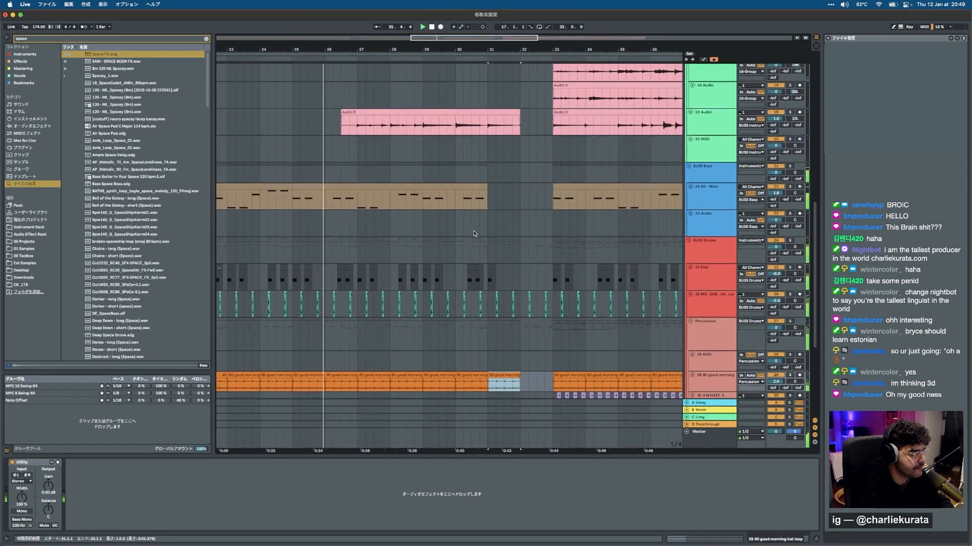
pyautogui.scroll(3, 474, 234)
pyautogui.scroll(-1, 475, 234)
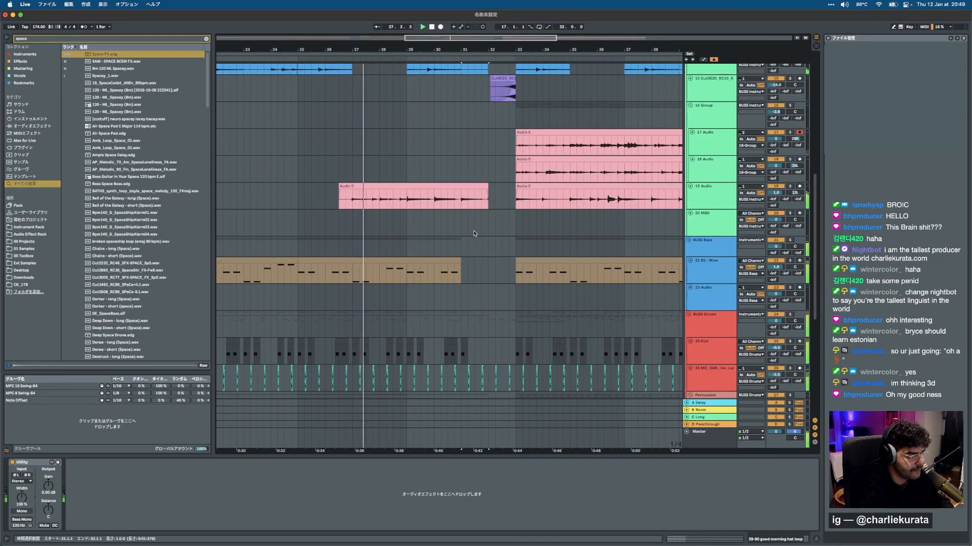
pyautogui.scroll(4, 474, 234)
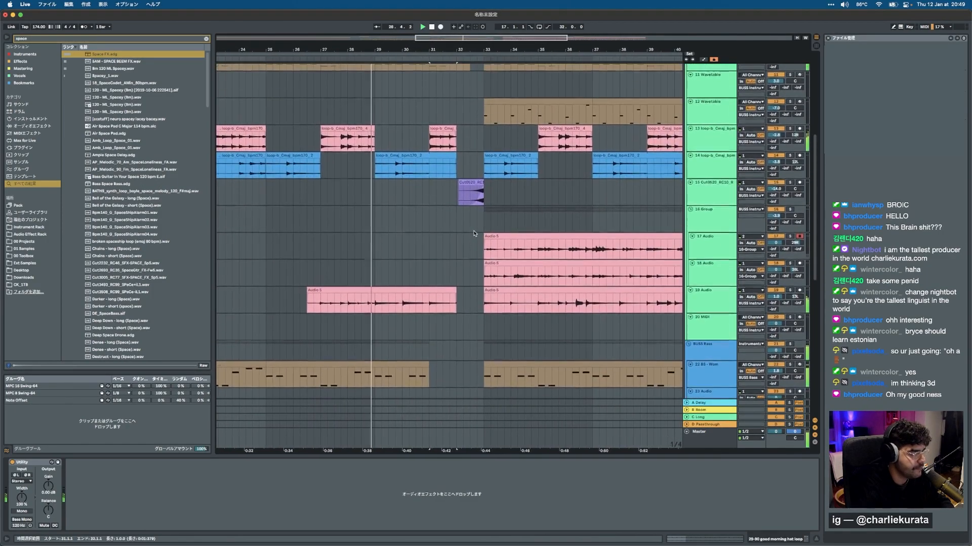
pyautogui.scroll(-2, 474, 234)
pyautogui.scroll(-3, 474, 234)
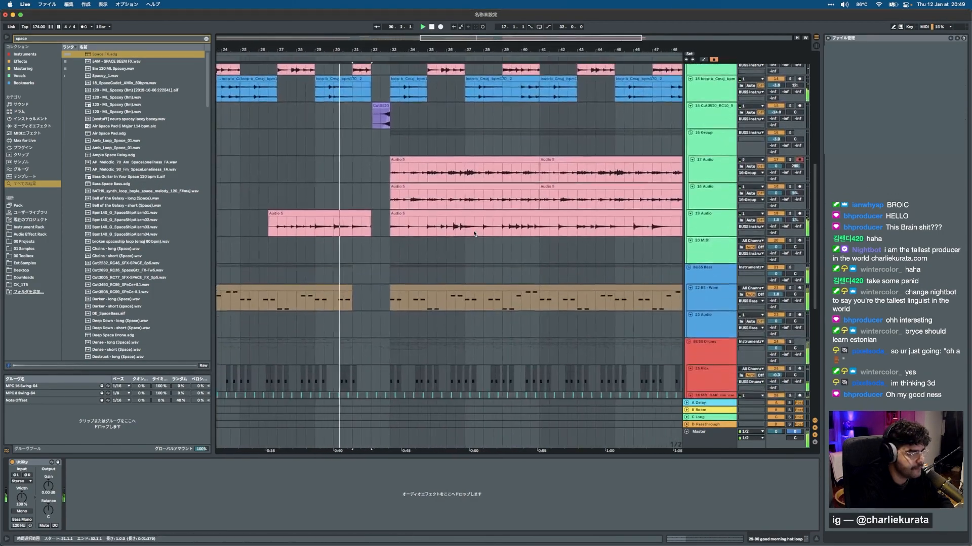
pyautogui.scroll(4, 474, 234)
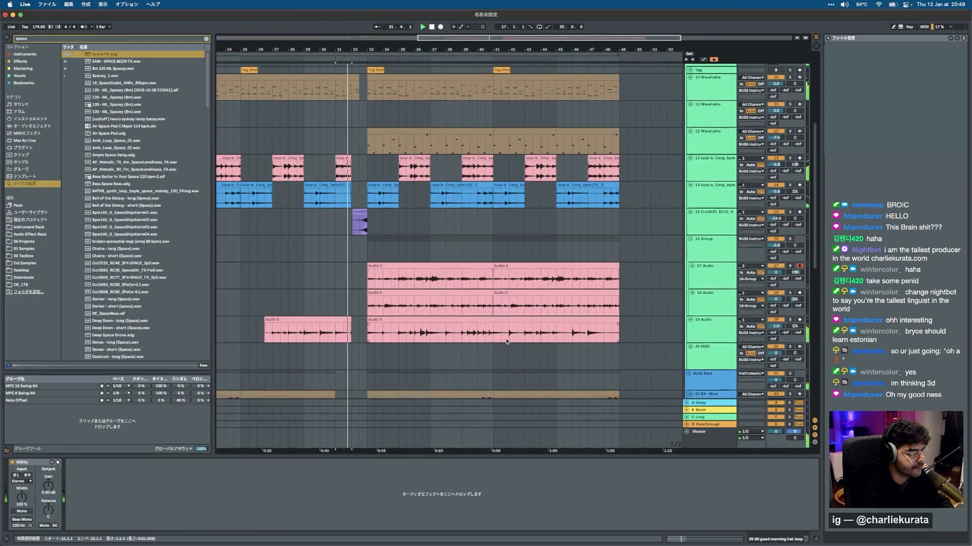
pyautogui.scroll(-3, 684, 150)
pyautogui.scroll(4, 684, 151)
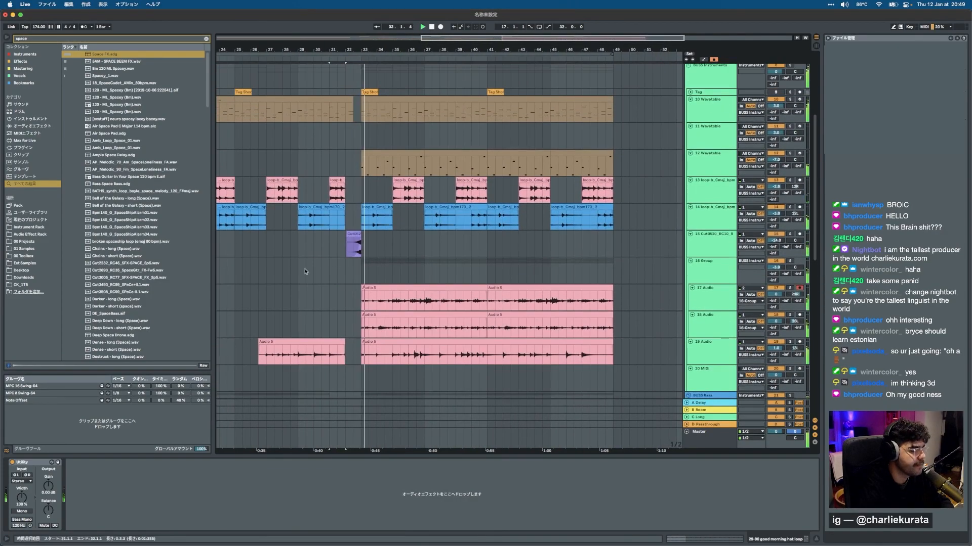
pyautogui.click(320, 307)
pyautogui.moveTo(353, 340); pyautogui.dragTo(360, 340)
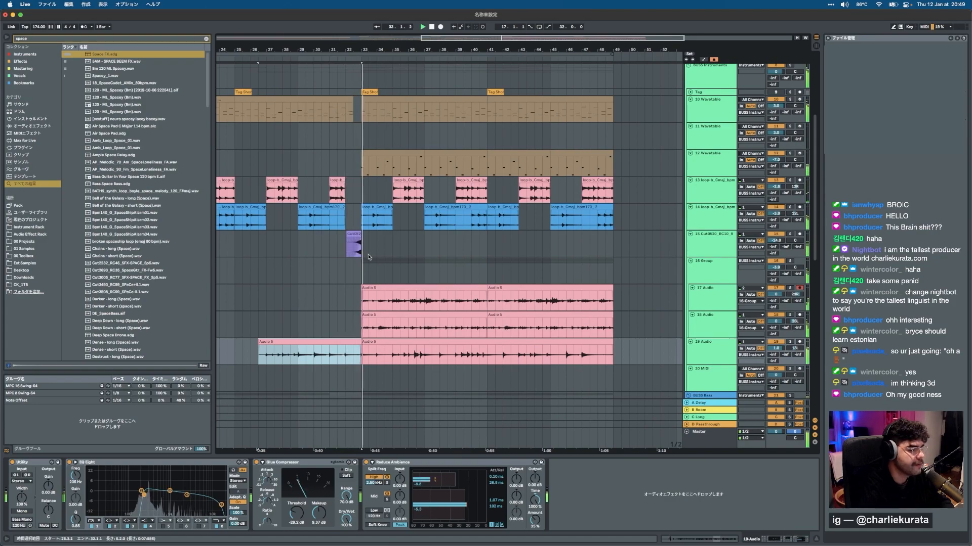
# Search for imagiro vst, load imagiro piano 2 onto the 11 Wavetable track and paste the copied eight-bar MIDI clip at bar 33.
pyautogui.scroll(3, 707, 182)
pyautogui.click(708, 182)
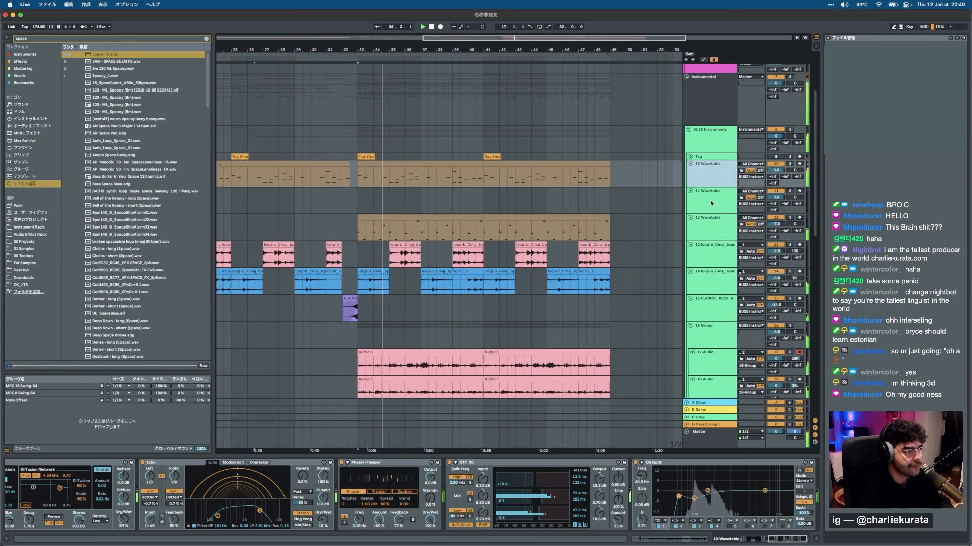
pyautogui.click(708, 200)
pyautogui.press('super+f')
pyautogui.write('k')
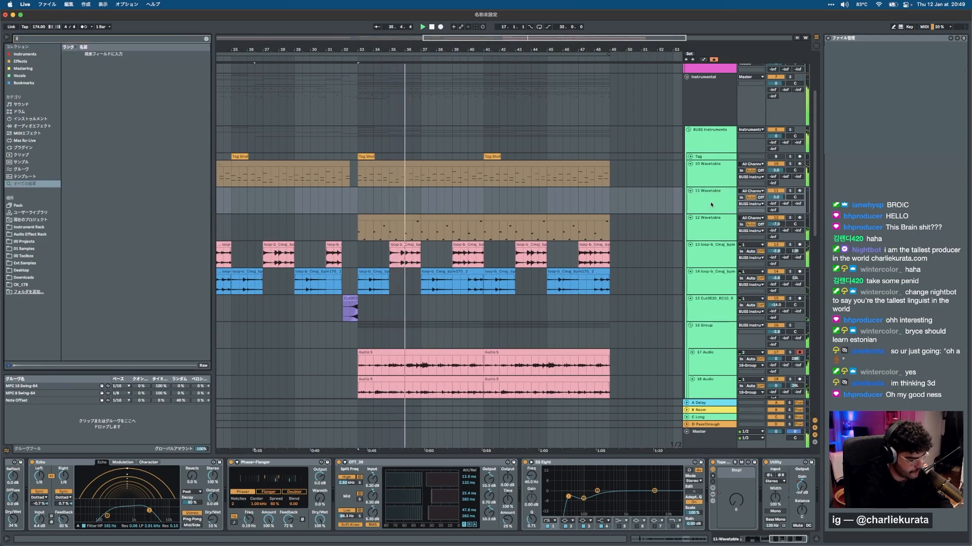
pyautogui.write('magiro vst')
pyautogui.press('Down')
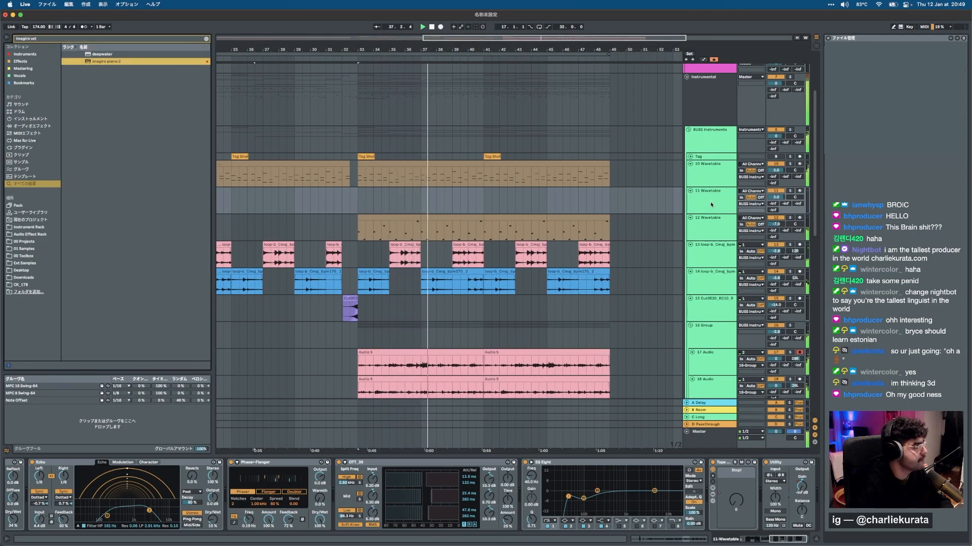
pyautogui.press('Return')
pyautogui.hotkey('ctrl', 'v')
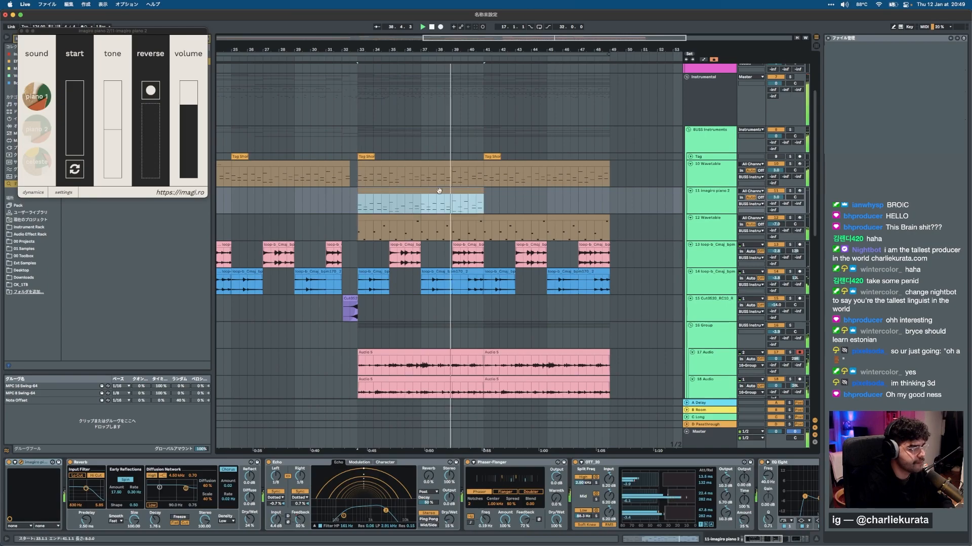
# Solo the piano track and loop playback over its clip from bar 33 to bar 41.
pyautogui.click(407, 196)
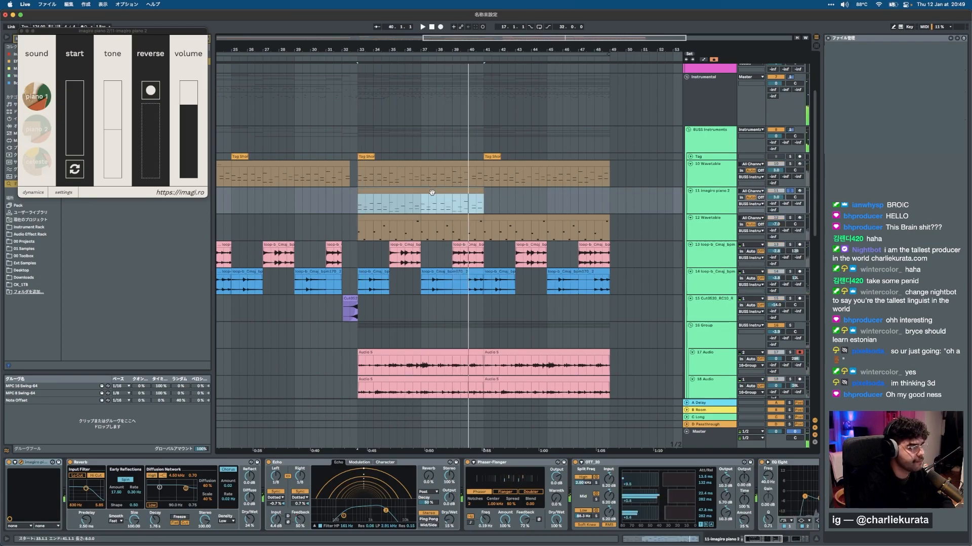
pyautogui.press('super+l')
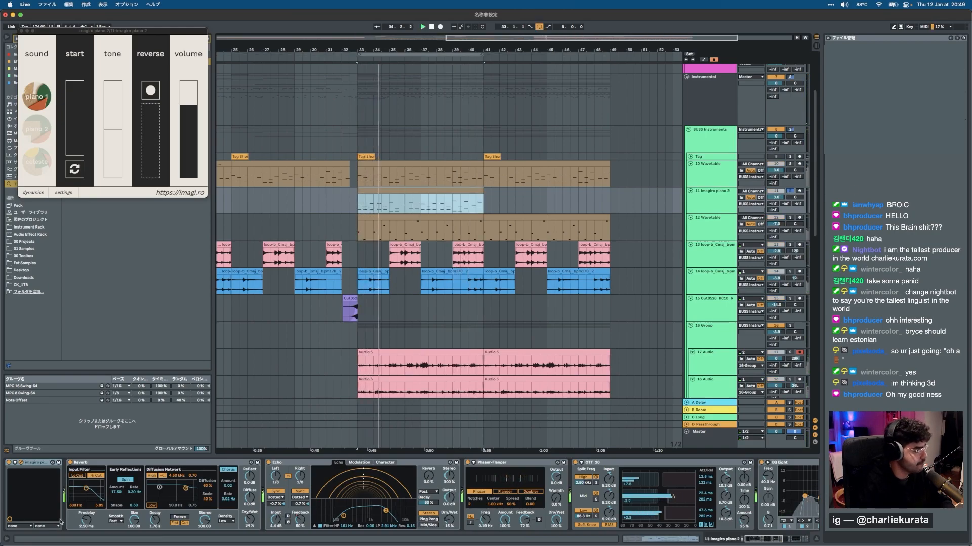
pyautogui.hscroll(5, 294, 492)
pyautogui.hscroll(5, 294, 492)
pyautogui.hscroll(-5, 472, 314)
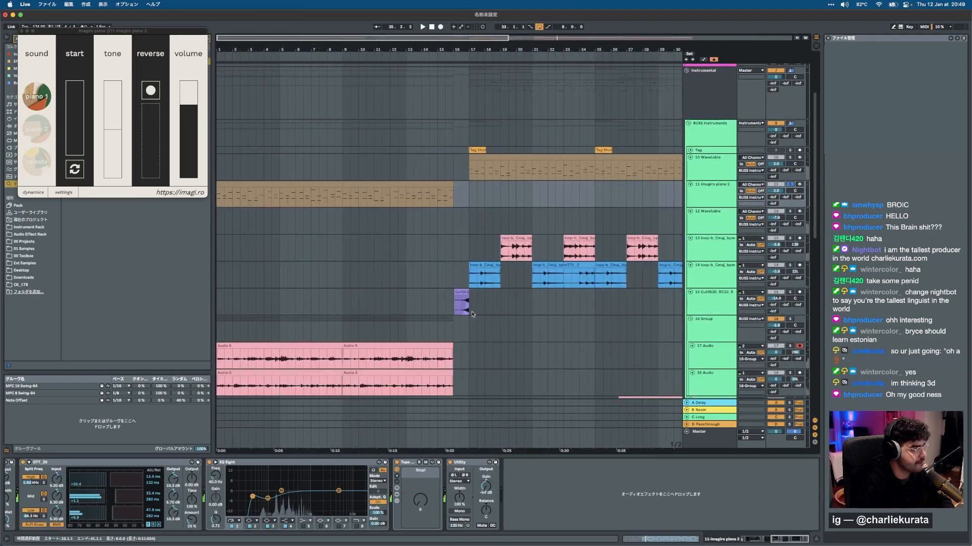
# Undo the clip paste and the instrument replacement on the 11 Wavetable track.
pyautogui.scroll(-3, 475, 312)
pyautogui.click(702, 190)
pyautogui.press('super+z')
pyautogui.press('super+z')
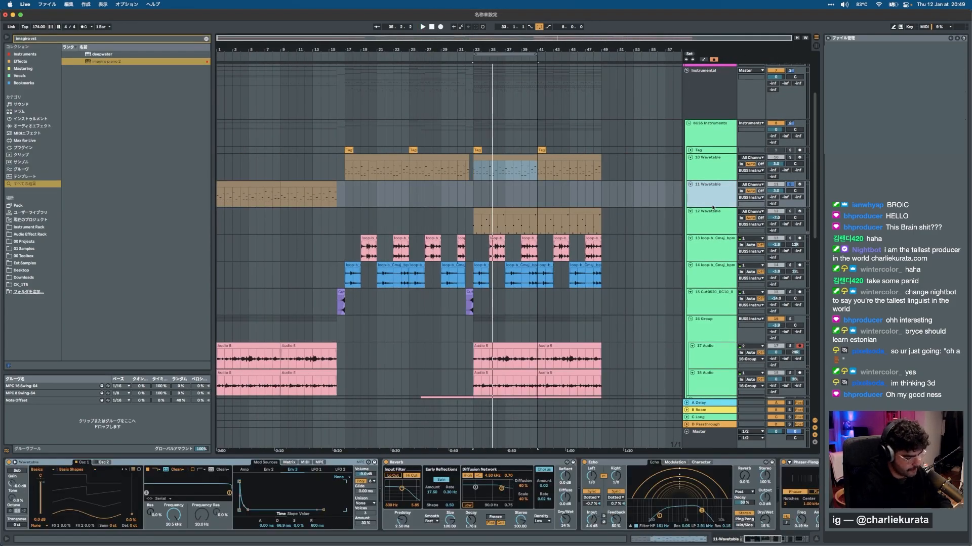
# Insert a new MIDI track below 11 Wavetable and load imagiro piano 2 from an imagiro vst search onto it.
pyautogui.press('shift+super+t')
pyautogui.press('super+f')
pyautogui.write('imagiro vst')
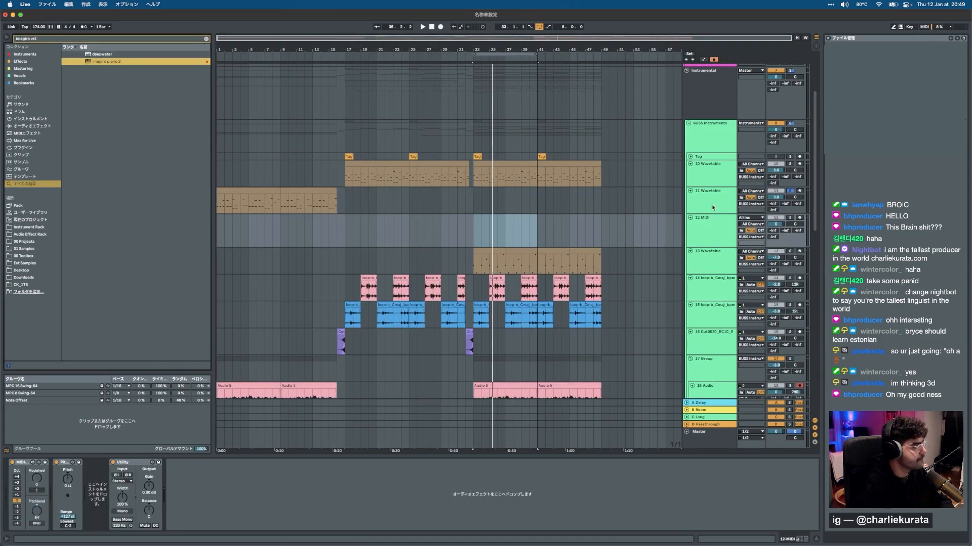
pyautogui.press('Return')
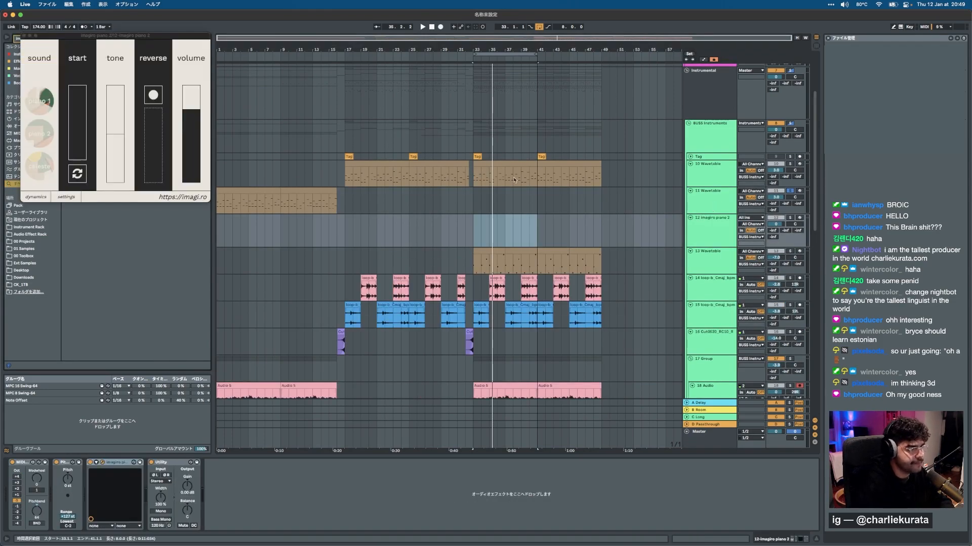
# Paste the copied eight-bar MIDI clip at bar 33 of the new piano track, then solo the track and lower its volume during playback.
pyautogui.press('super+v')
pyautogui.click(790, 218)
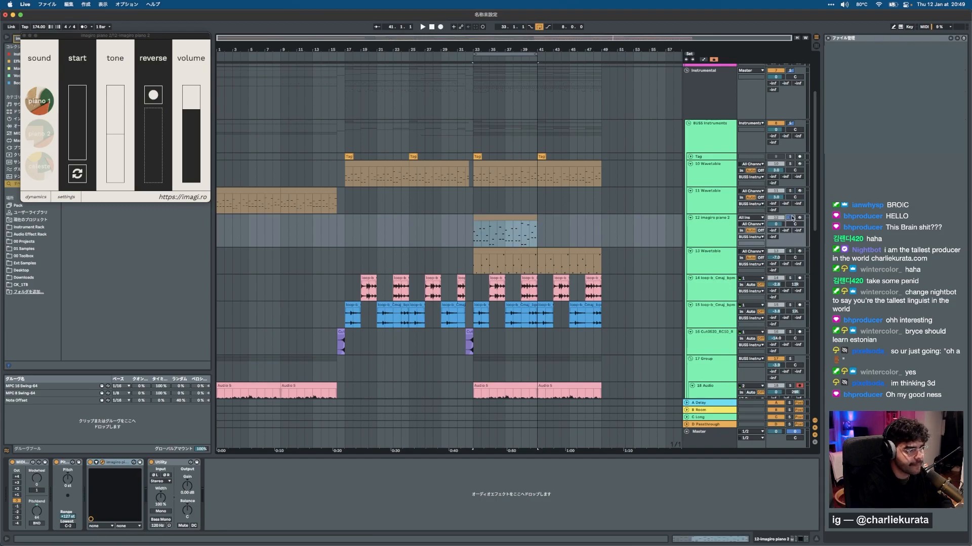
pyautogui.press('space')
pyautogui.moveTo(776, 224); pyautogui.dragTo(776, 231)
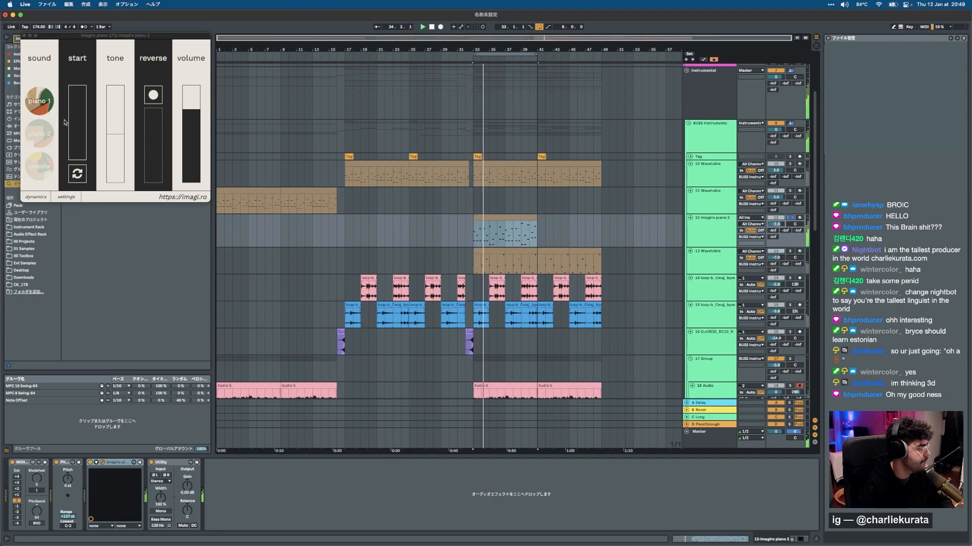
# Switch the imagiro piano 2 instrument to its piano 2 sound and close the plugin window.
pyautogui.click(42, 143)
pyautogui.click(42, 144)
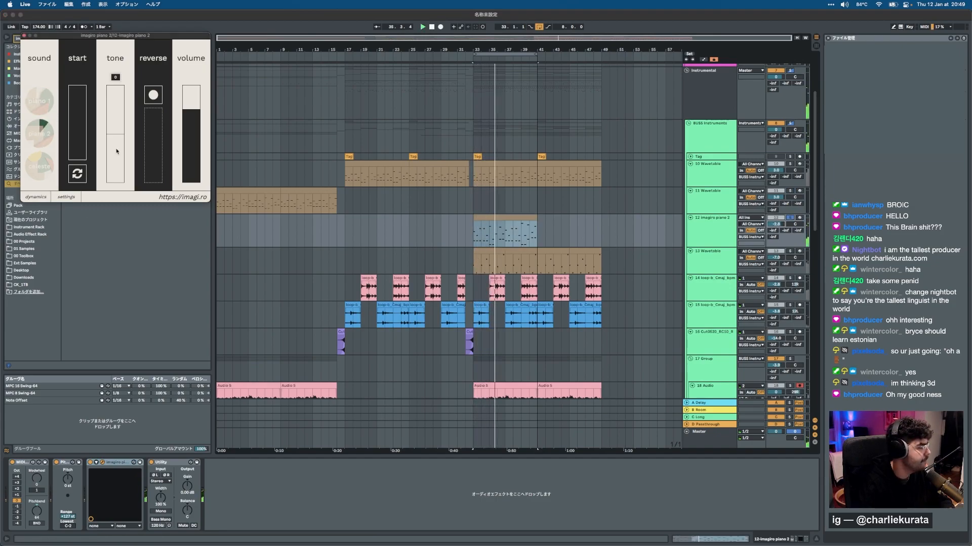
pyautogui.click(24, 36)
# Open the piano clip, turn its repeated bass notes into long held notes, and copy the two-bar G#1 note to bar 5.
pyautogui.click(507, 218)
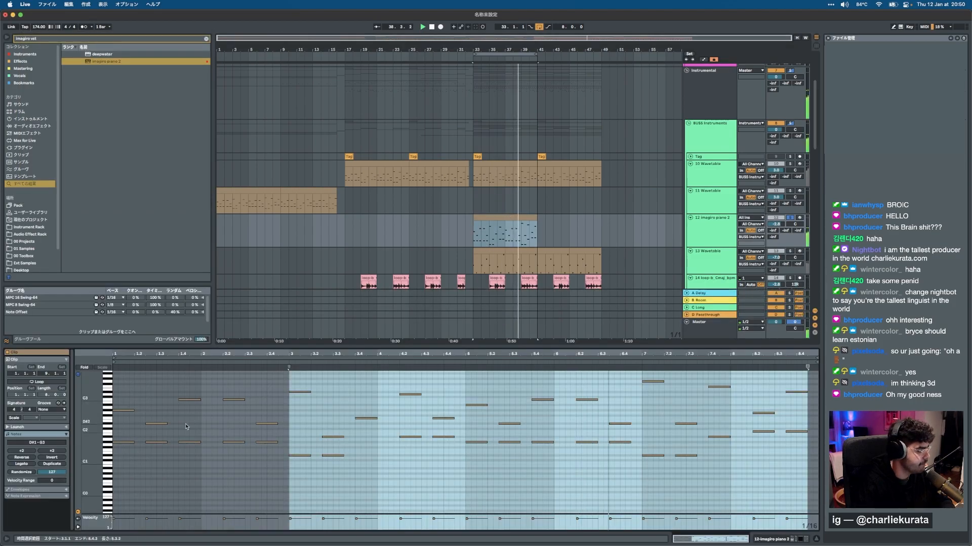
pyautogui.moveTo(114, 441)
pyautogui.mouseDown()
pyautogui.moveTo(289, 437)
pyautogui.moveTo(401, 456)
pyautogui.moveTo(457, 437)
pyautogui.mouseUp()
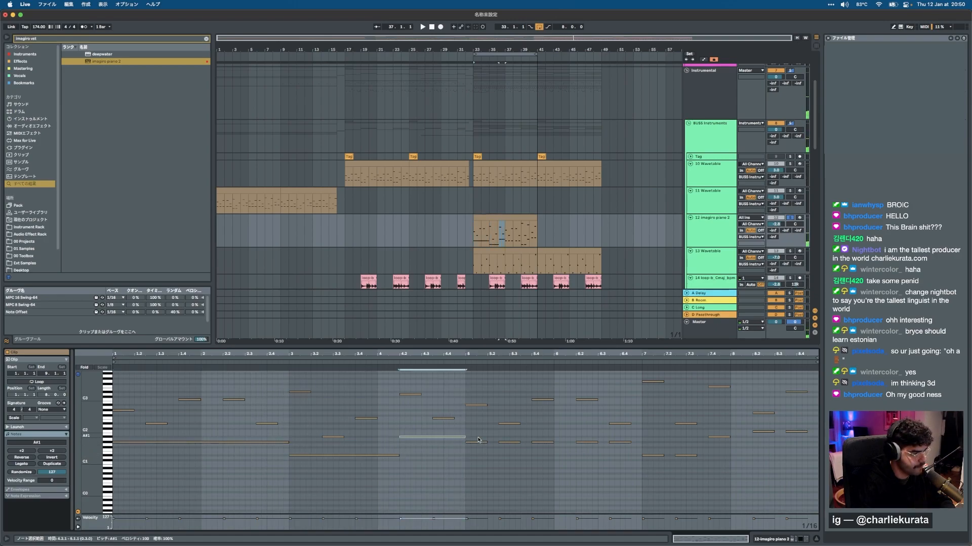
pyautogui.click(239, 443)
pyautogui.click(464, 459)
pyautogui.press('super+v')
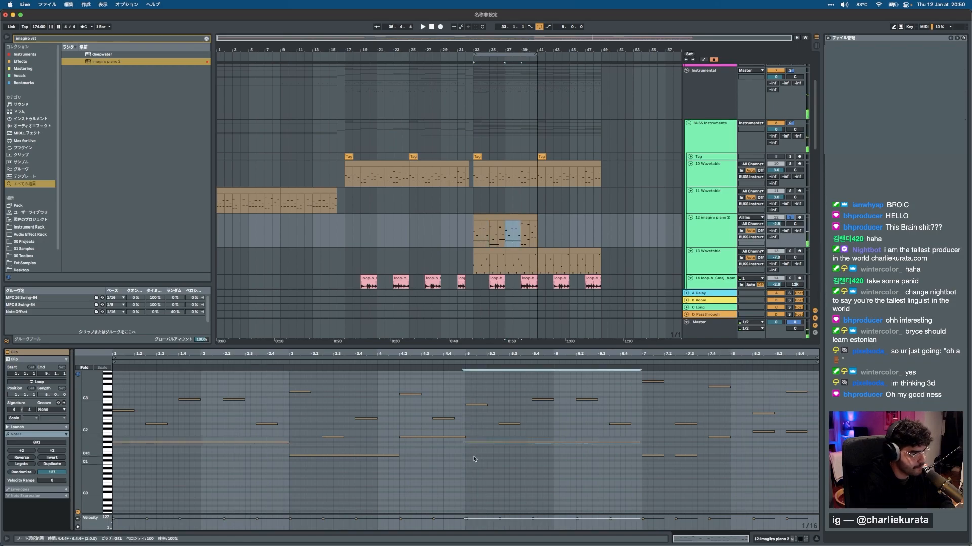
# Copy the long D#1 bass note from bar 3 to bar 7 and shorten its end to about 7.4.
pyautogui.click(339, 456)
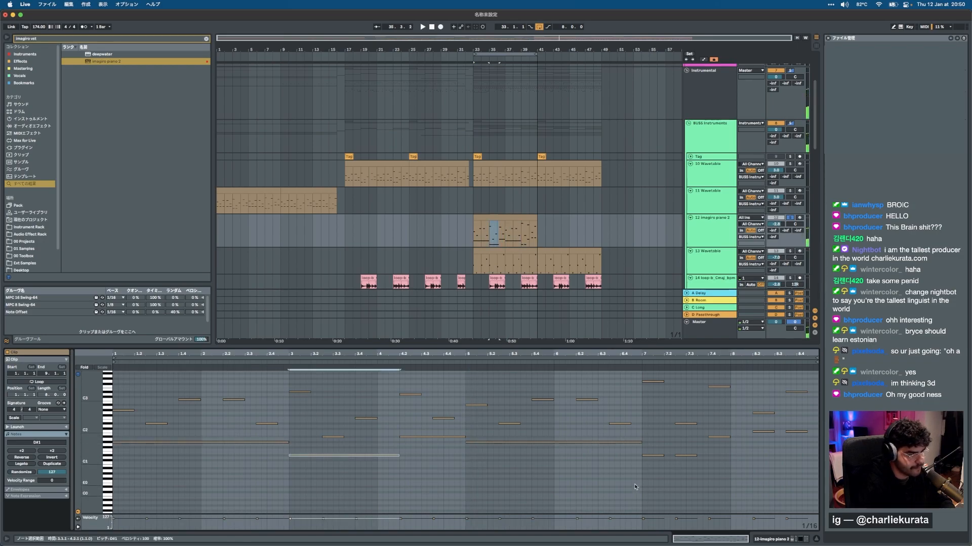
pyautogui.press('super+c')
pyautogui.click(645, 458)
pyautogui.press('super+v')
pyautogui.moveTo(750, 454); pyautogui.dragTo(713, 455)
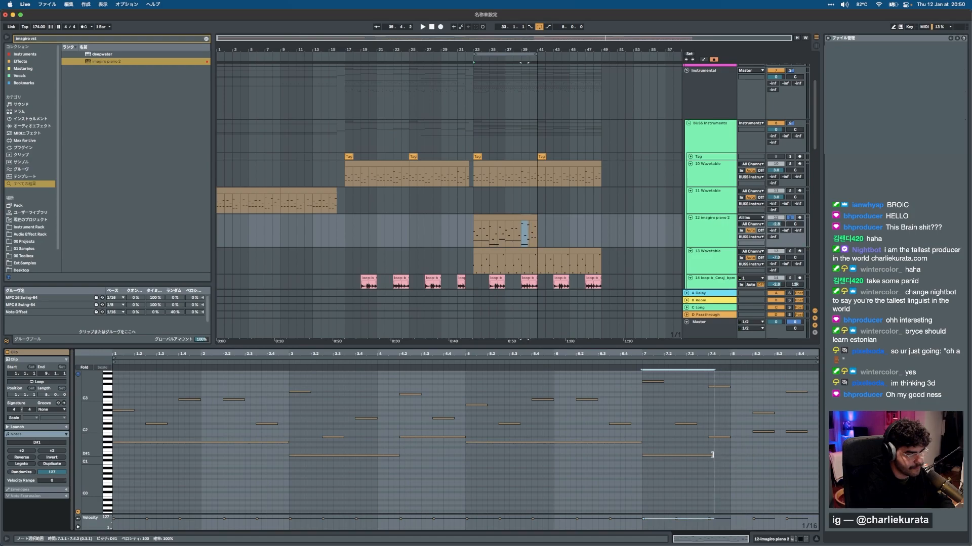
# Lengthen the A#1 bass note at 7.4 to 8.2 and the C2 note at 8.2 to the clip's end.
pyautogui.click(726, 438)
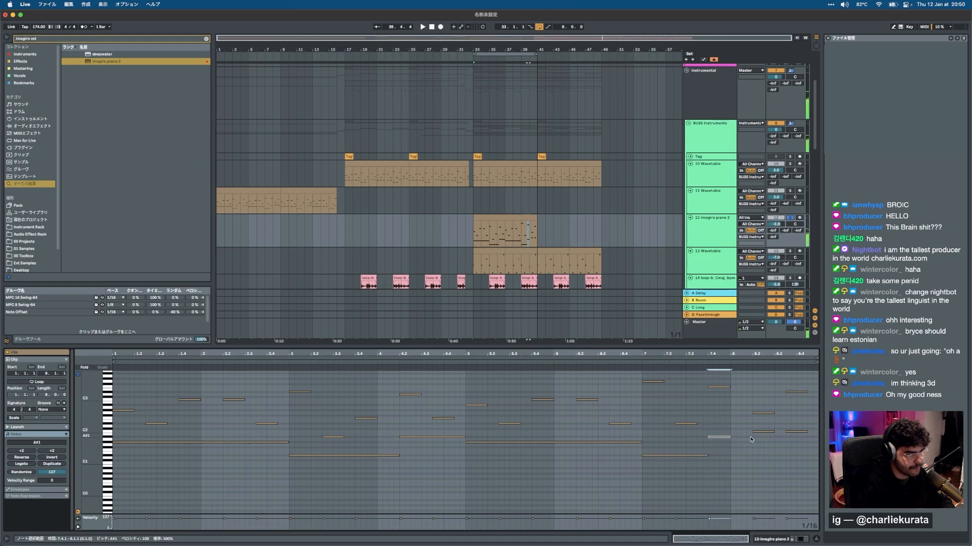
pyautogui.press('space')
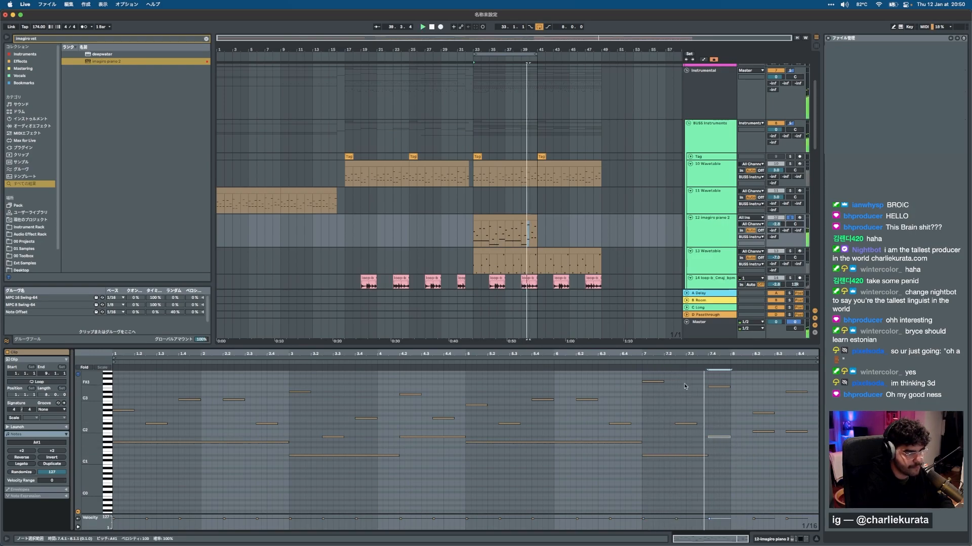
pyautogui.keyDown('shift'); pyautogui.click(729, 388); pyautogui.keyUp('shift')
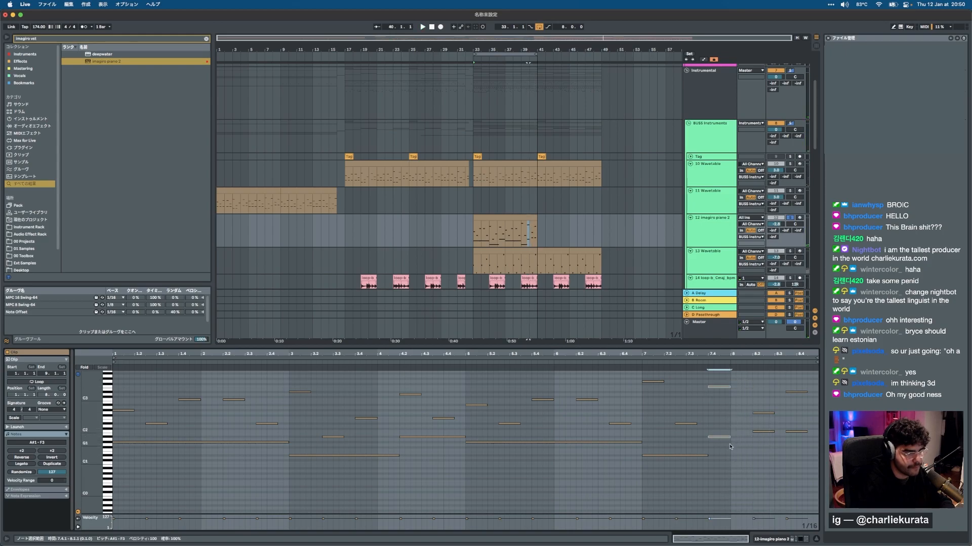
pyautogui.moveTo(730, 437); pyautogui.dragTo(808, 431)
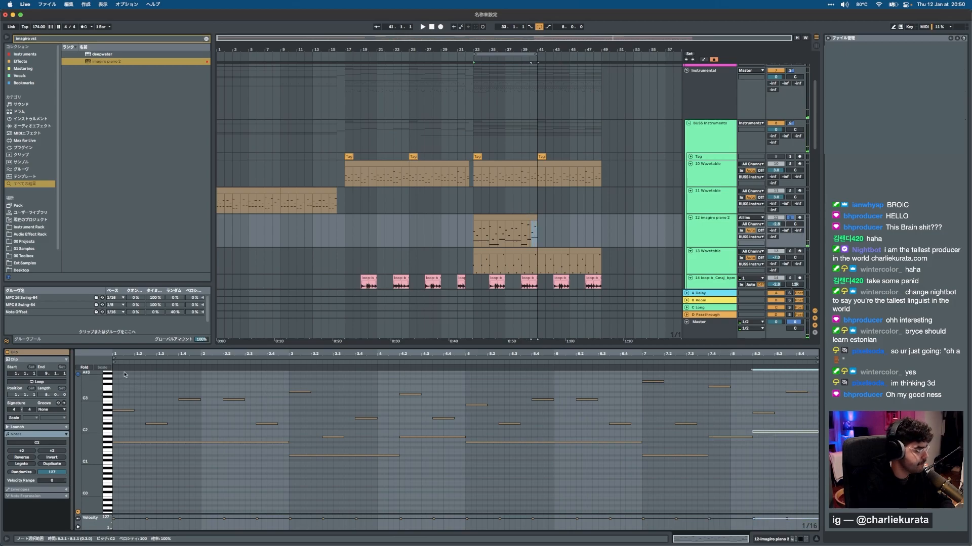
# Try to lengthen all the upper melody notes of the piano clip together and play the result, then revert the change.
pyautogui.moveTo(124, 373); pyautogui.dragTo(799, 438)
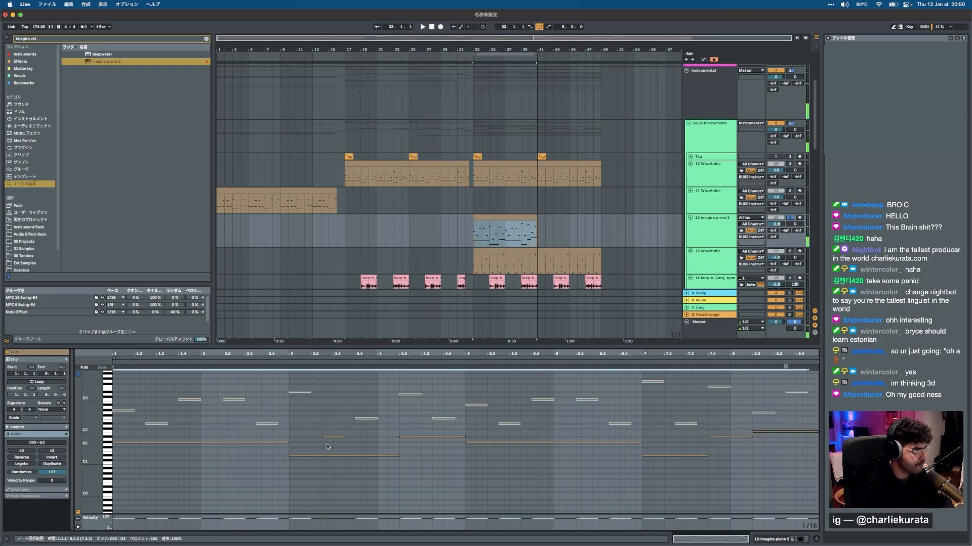
pyautogui.moveTo(134, 409); pyautogui.dragTo(221, 409)
pyautogui.press('space')
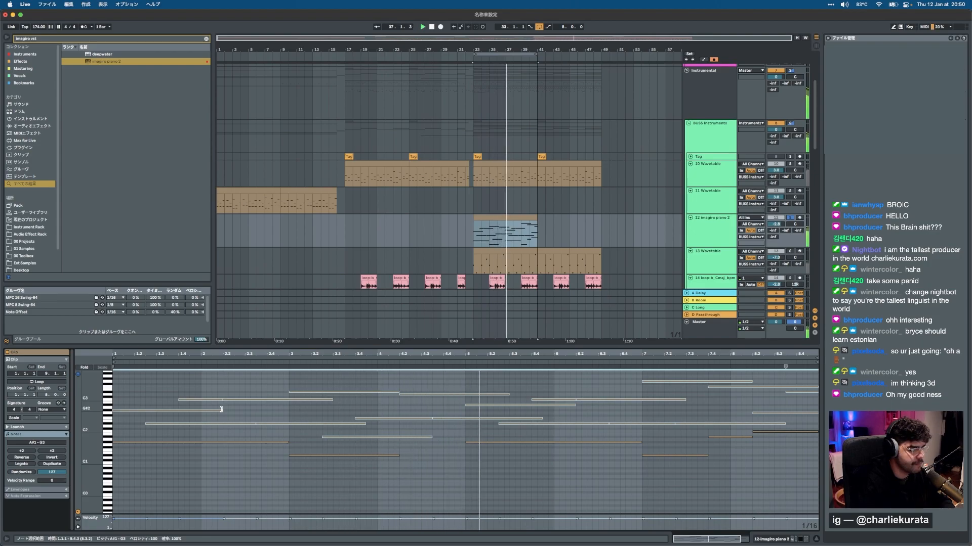
pyautogui.press('space')
pyautogui.press('super+z')
pyautogui.press('super+z')
pyautogui.click(145, 418)
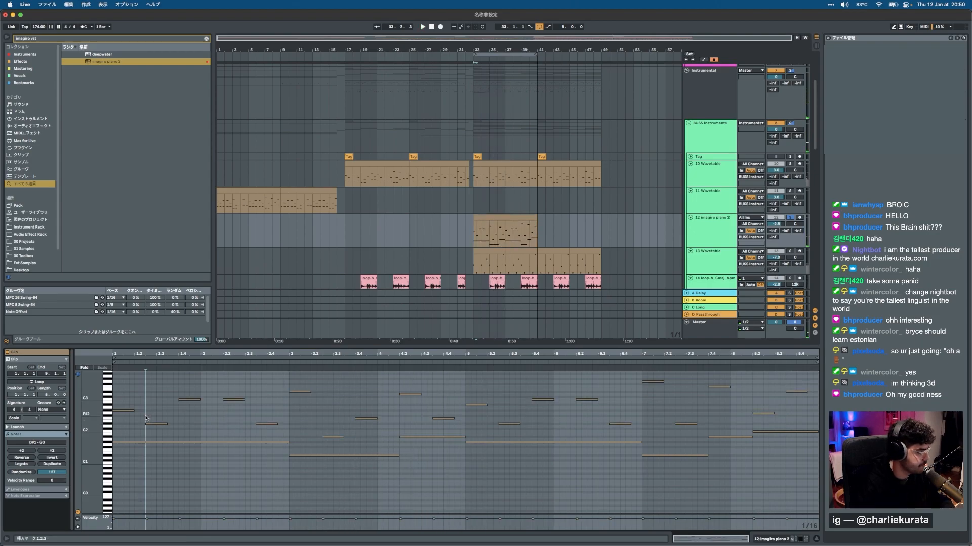
# Move the C3 note at 1.4 to the piano clip's start, stacking it above the G#2 note.
pyautogui.click(130, 448)
pyautogui.moveTo(187, 401); pyautogui.dragTo(157, 428)
# Try holding the opening C3, G#2 and D#2 notes until bar 3 with a long D#3 from 1.4, and play it.
pyautogui.moveTo(130, 422); pyautogui.dragTo(288, 402)
pyautogui.moveTo(165, 424); pyautogui.dragTo(262, 419)
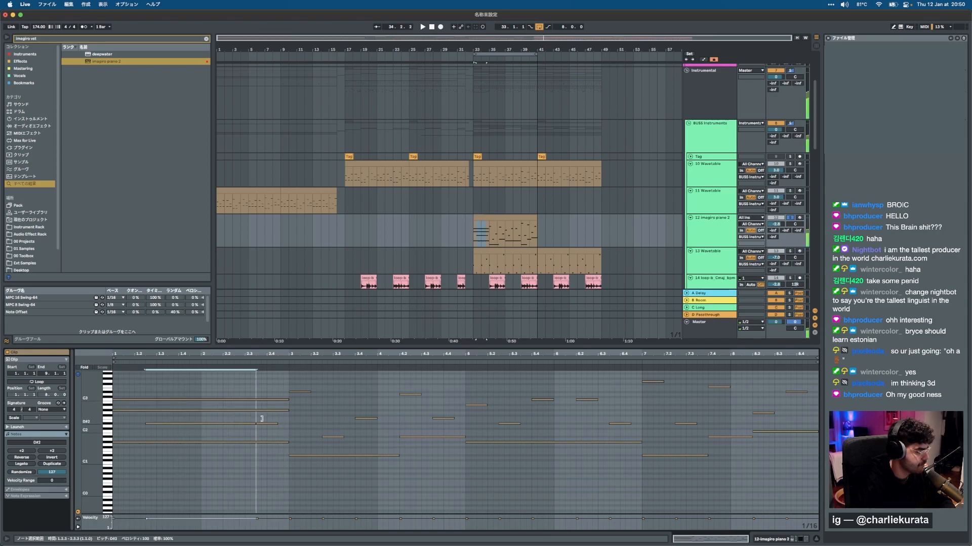
pyautogui.press('space')
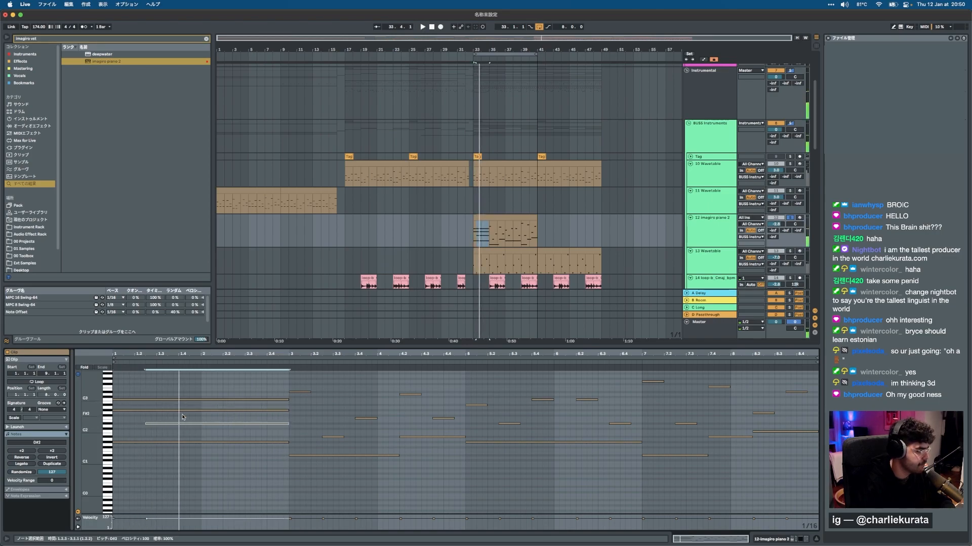
pyautogui.moveTo(183, 423); pyautogui.dragTo(214, 394)
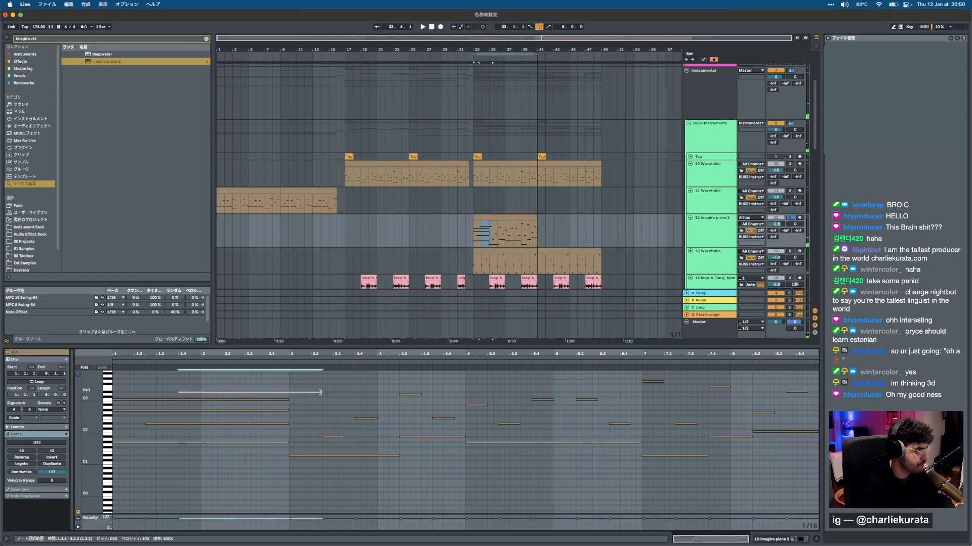
pyautogui.moveTo(319, 392); pyautogui.dragTo(291, 393)
pyautogui.press('space')
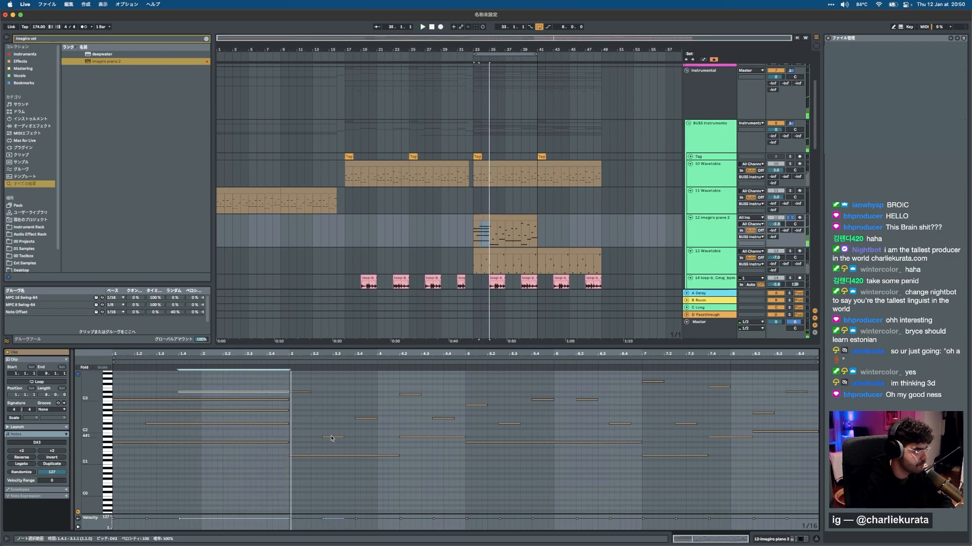
# Try building a held G2 and D#3 chord from bar 3 to 4.2 and lengthening the A#1 note at 3.2.3.
pyautogui.moveTo(332, 439); pyautogui.dragTo(299, 405)
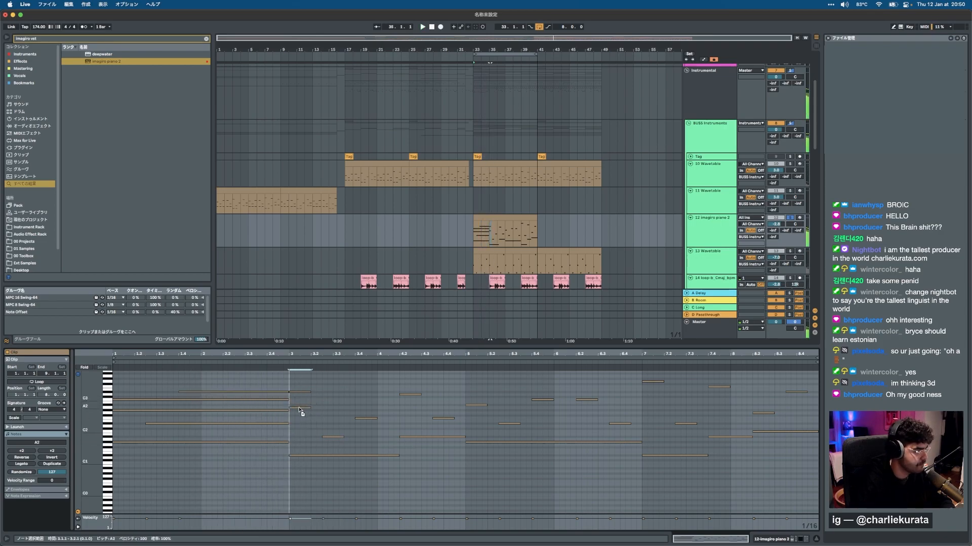
pyautogui.keyDown('shift'); pyautogui.click(299, 458); pyautogui.keyUp('shift')
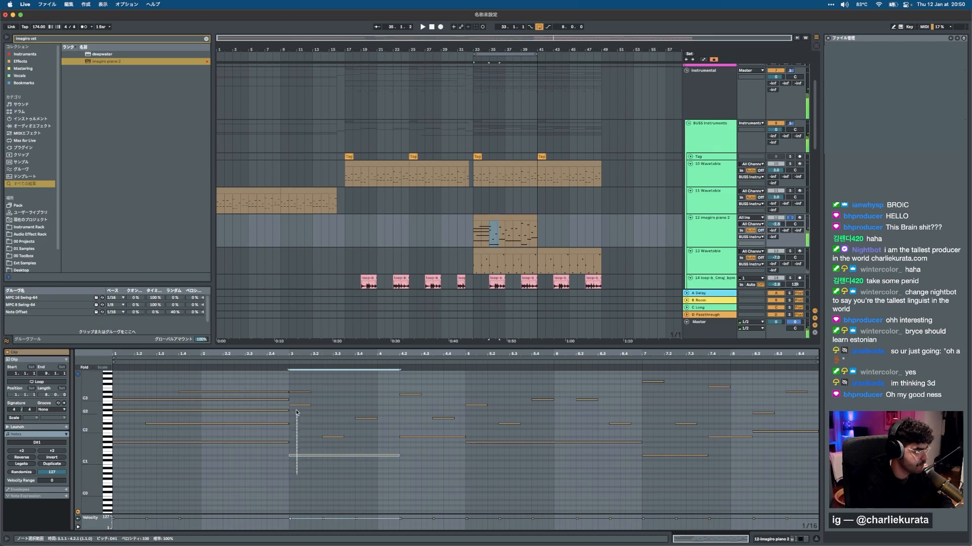
pyautogui.click(330, 437)
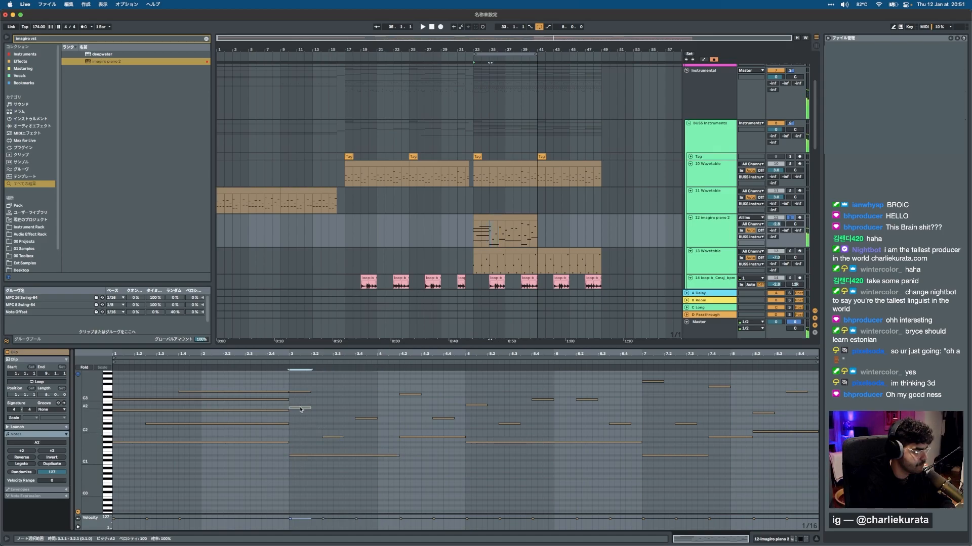
pyautogui.click(299, 455)
pyautogui.click(301, 414)
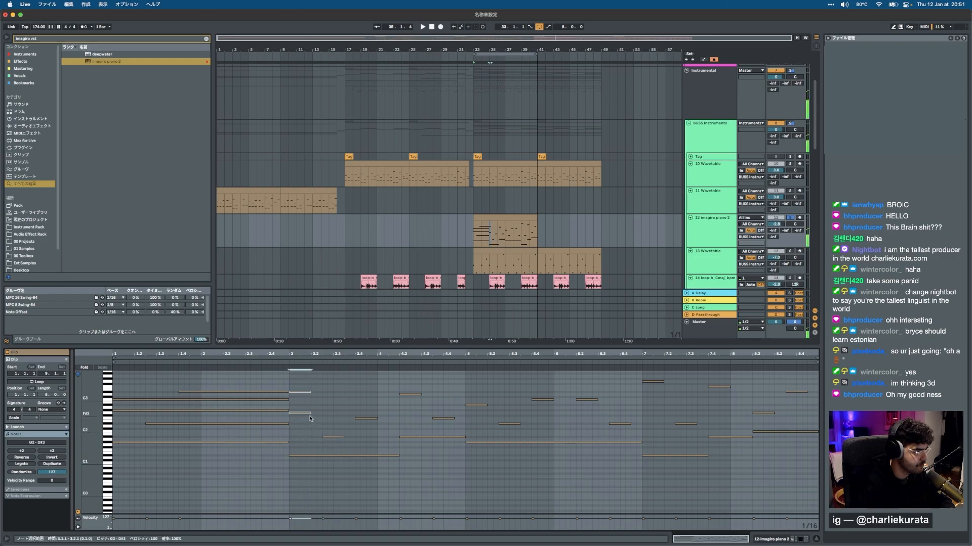
pyautogui.moveTo(309, 413); pyautogui.dragTo(400, 410)
pyautogui.moveTo(329, 444); pyautogui.dragTo(372, 420)
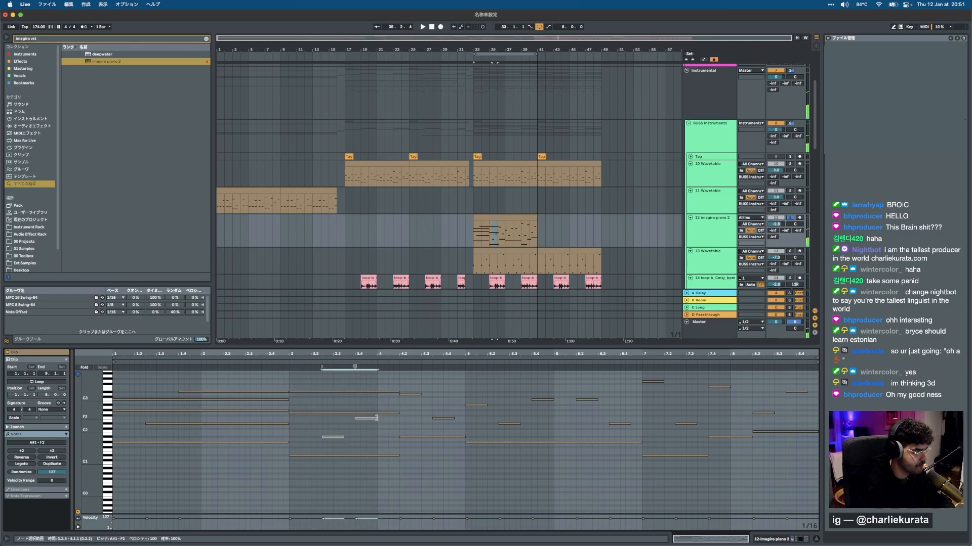
pyautogui.click(387, 430)
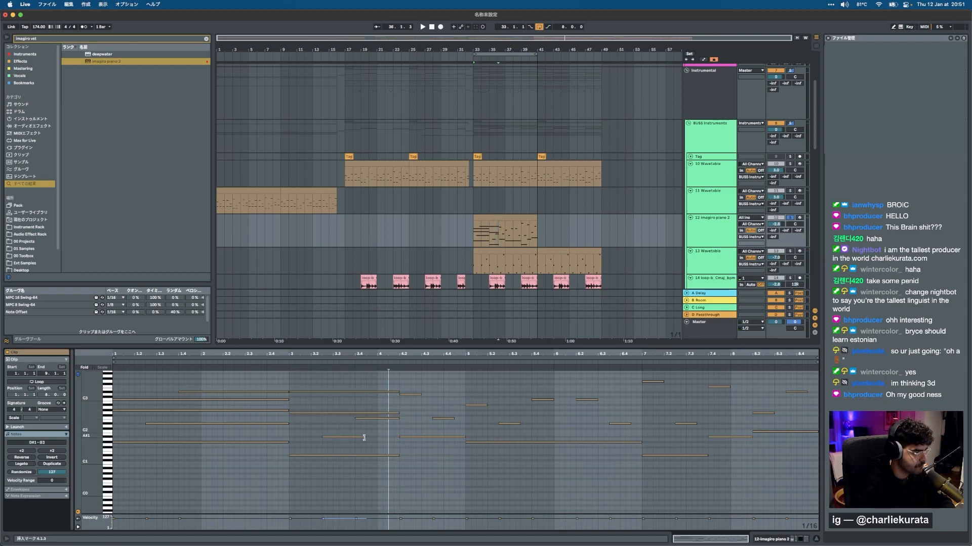
pyautogui.click(364, 437)
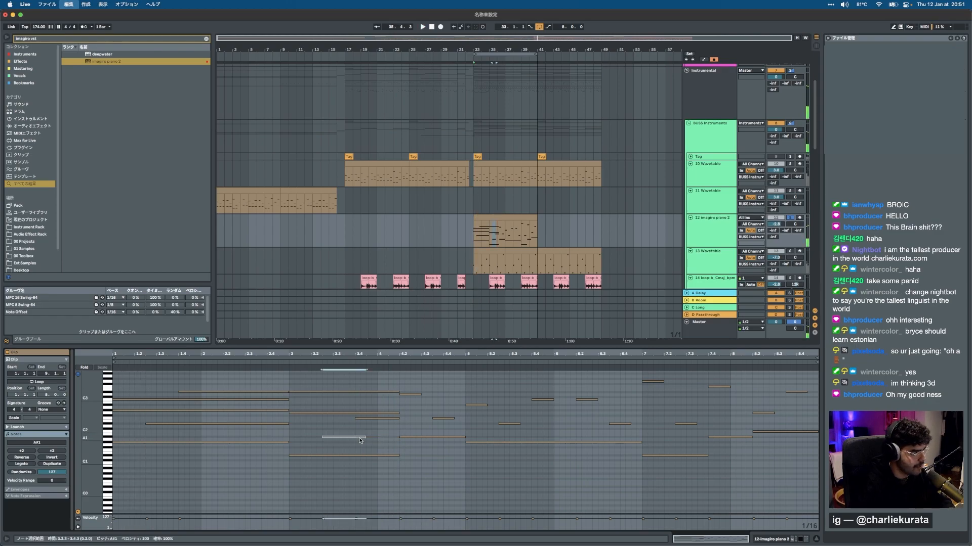
# Undo the piano note edits back to the point where the C3 note was moved to the clip's start.
pyautogui.press('super+z')
pyautogui.press('super+z')
pyautogui.press('super+z')
pyautogui.press('super+z')
pyautogui.press('super+z')
pyautogui.press('super+z')
pyautogui.press('super+z')
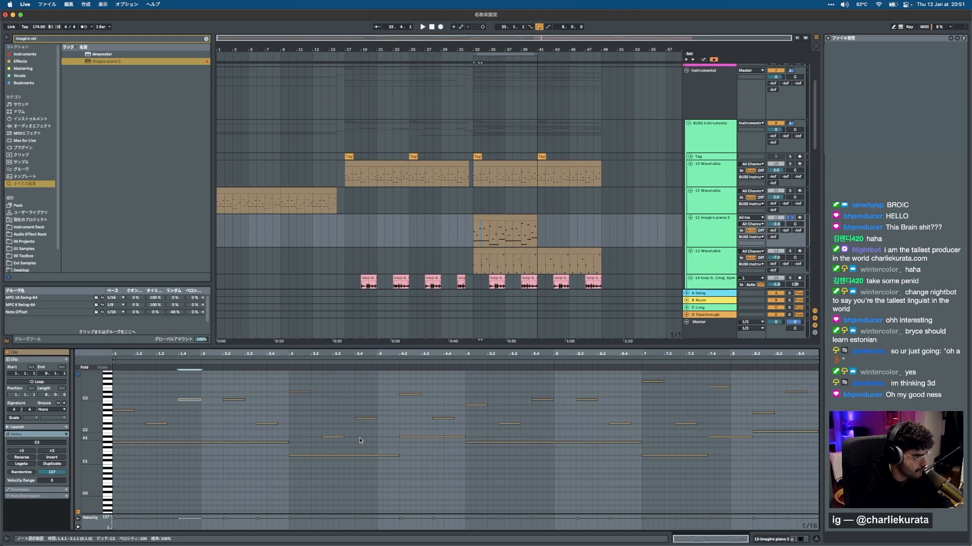
pyautogui.press('super+shift+z')
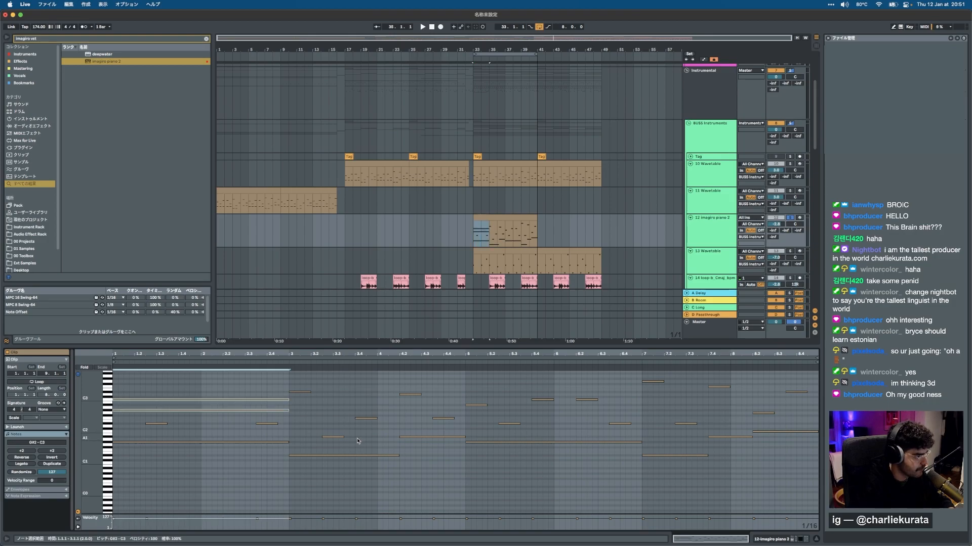
pyautogui.press('super+z')
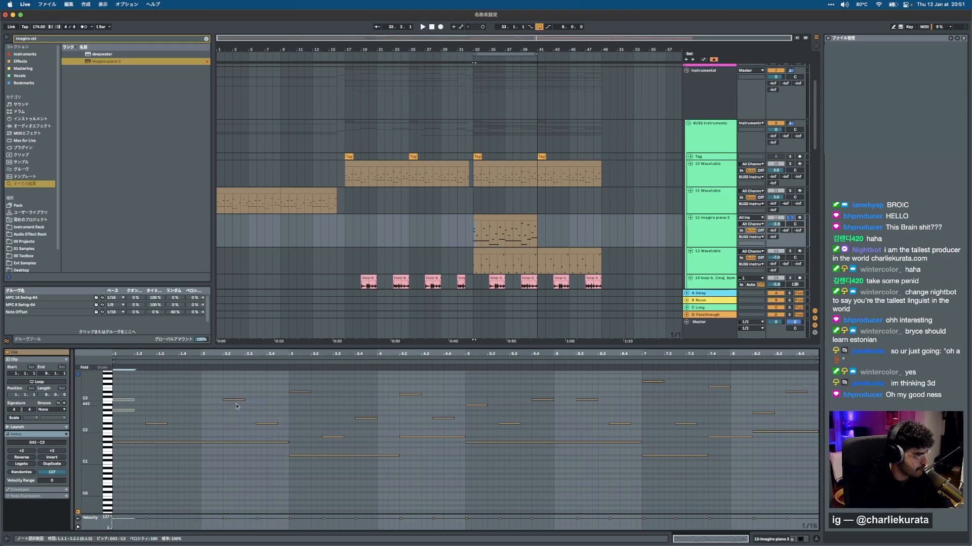
# Raise the C3 note at 2.2 to D#3 and delete the D#2 note at 2.3.3.
pyautogui.moveTo(235, 404); pyautogui.dragTo(236, 400)
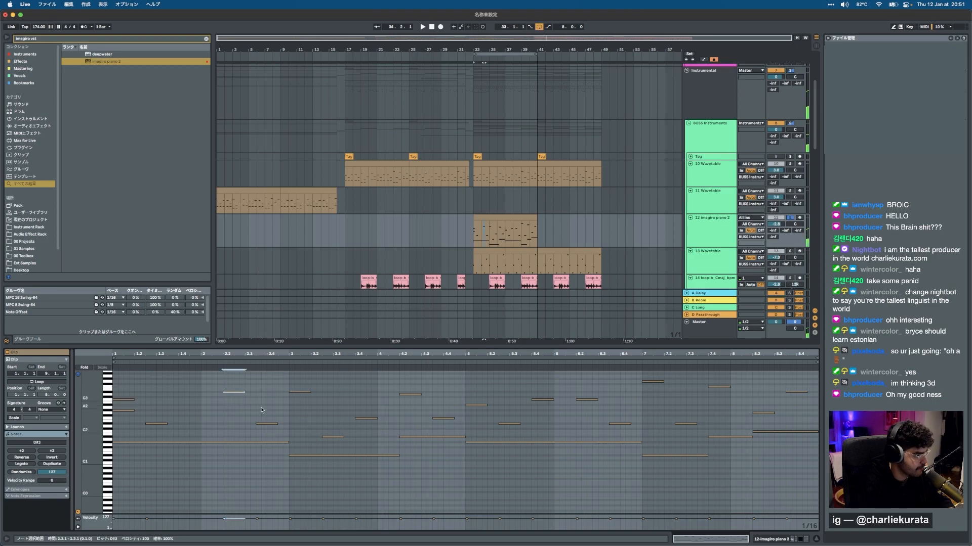
pyautogui.press('Delete')
# Search the browser for "easy" and add Easy Sustain to the imagiro piano 2 track.
pyautogui.scroll(5, 503, 206)
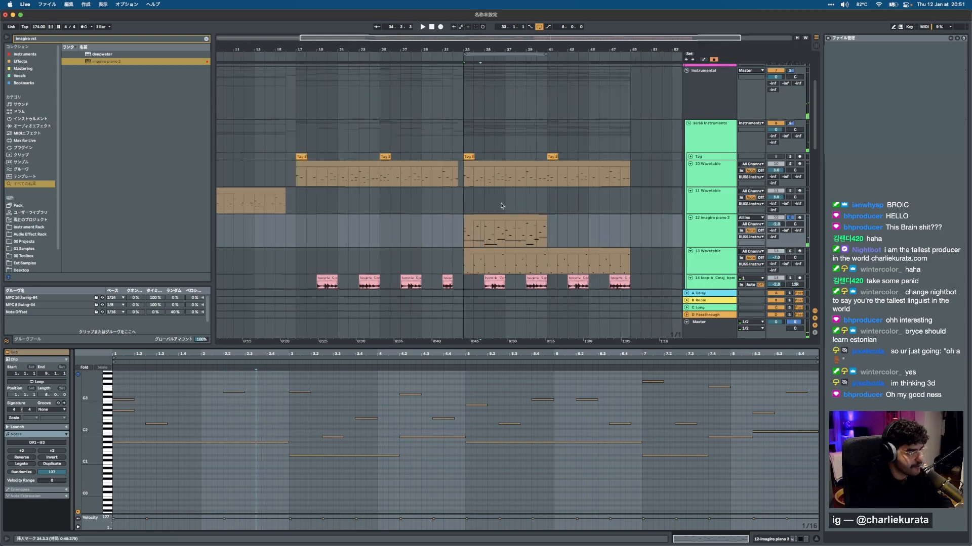
pyautogui.click(436, 230)
pyautogui.press('super+f')
pyautogui.write('easy')
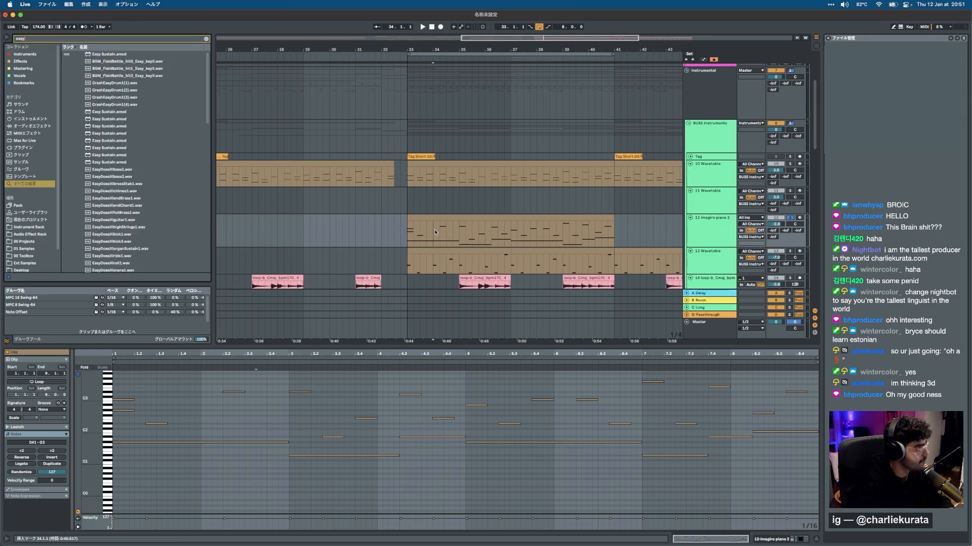
pyautogui.hotkey('shift', 'Tab')
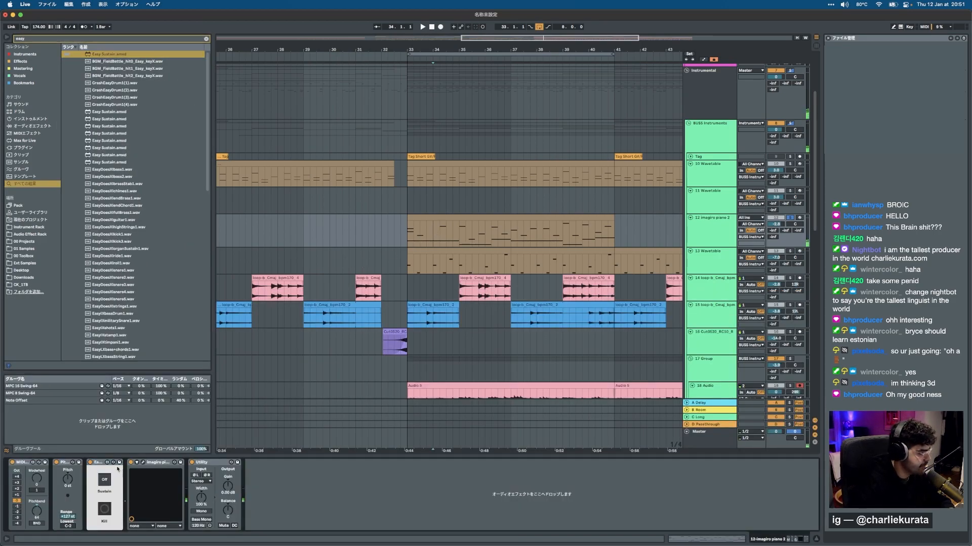
# Automate Easy Sustain on the piano track with brief off dips at 33, 35 and 36.2, and duplicate the four-bar pattern to bar 37.
pyautogui.scroll(5, 455, 233)
pyautogui.press('a')
pyautogui.hscroll(-3, 316, 242)
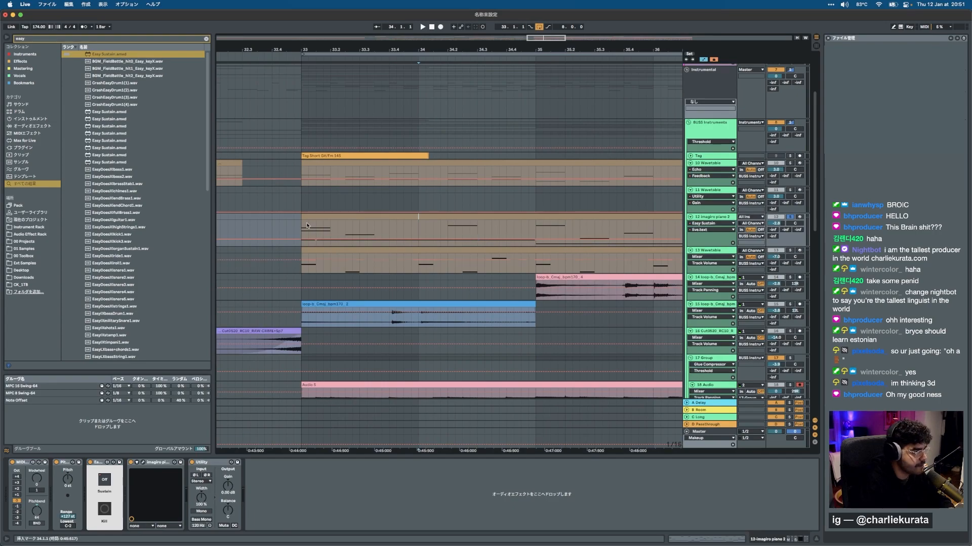
pyautogui.click(308, 240)
pyautogui.moveTo(310, 240)
pyautogui.mouseDown()
pyautogui.moveTo(308, 228)
pyautogui.moveTo(528, 224)
pyautogui.moveTo(457, 243)
pyautogui.moveTo(508, 238)
pyautogui.moveTo(223, 238)
pyautogui.mouseUp()
pyautogui.press('super+d')
pyautogui.scroll(-3, 389, 224)
pyautogui.press('super+d')
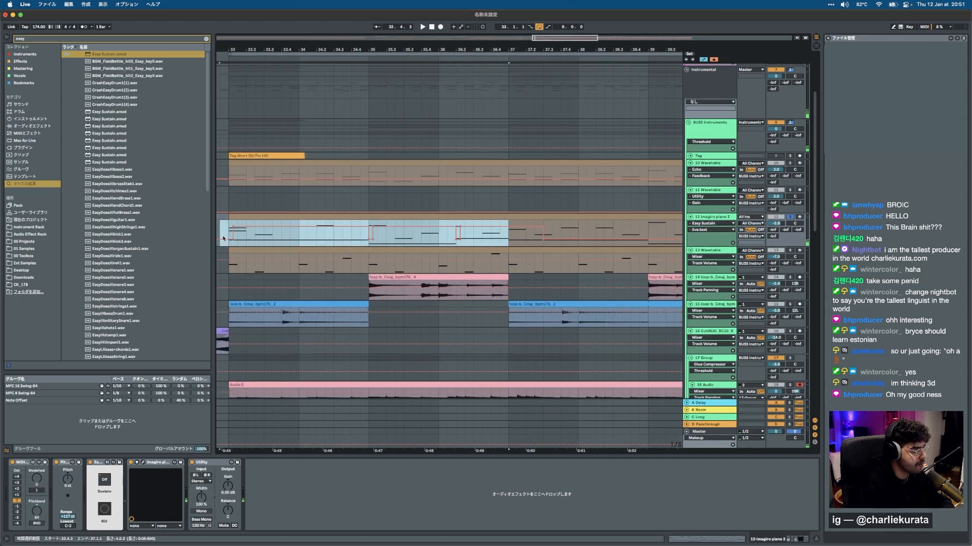
pyautogui.press('super+d')
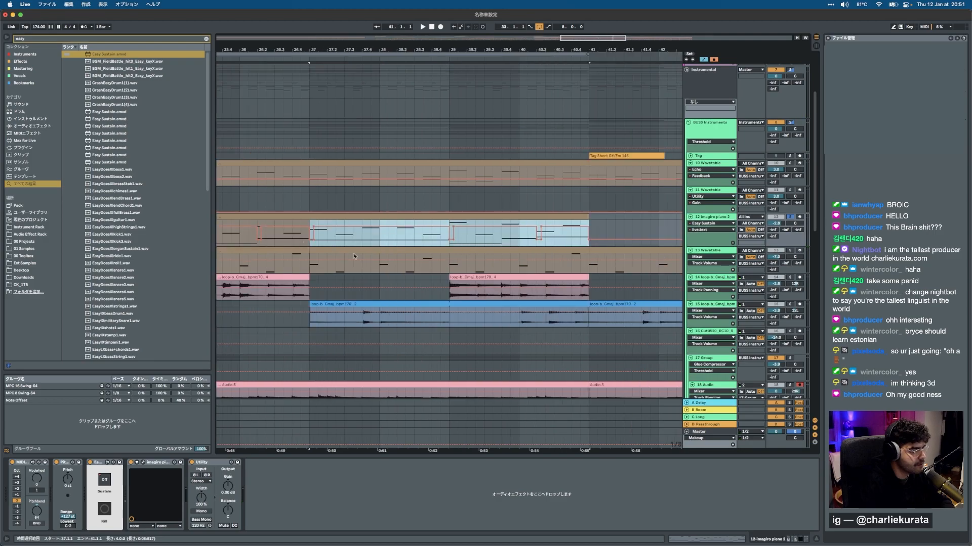
# Copy the sustain-off dip to 39.4 and repeat the half-bar section at 40.2 on the piano track.
pyautogui.moveTo(537, 238); pyautogui.dragTo(500, 243)
pyautogui.click(500, 238)
pyautogui.press('super+v')
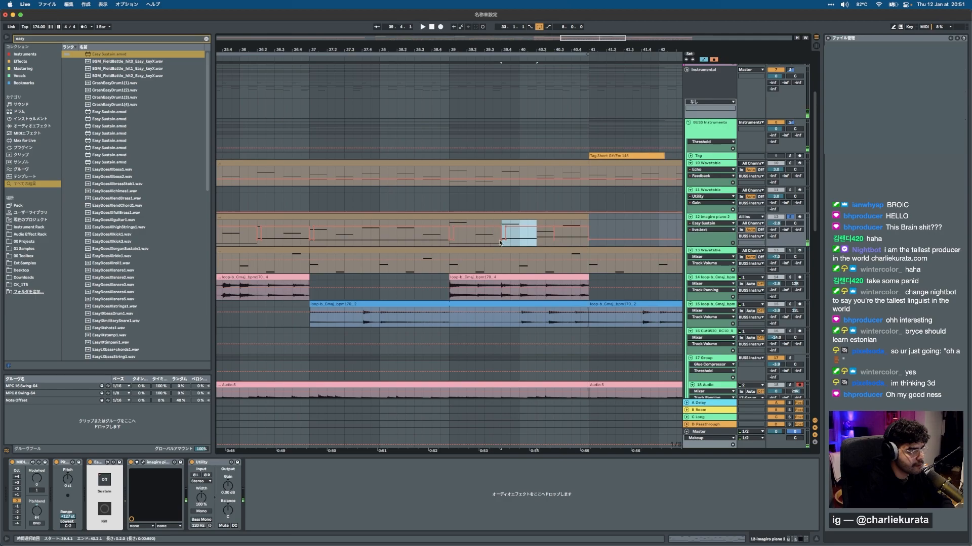
pyautogui.press('super+d')
pyautogui.scroll(-3, 505, 241)
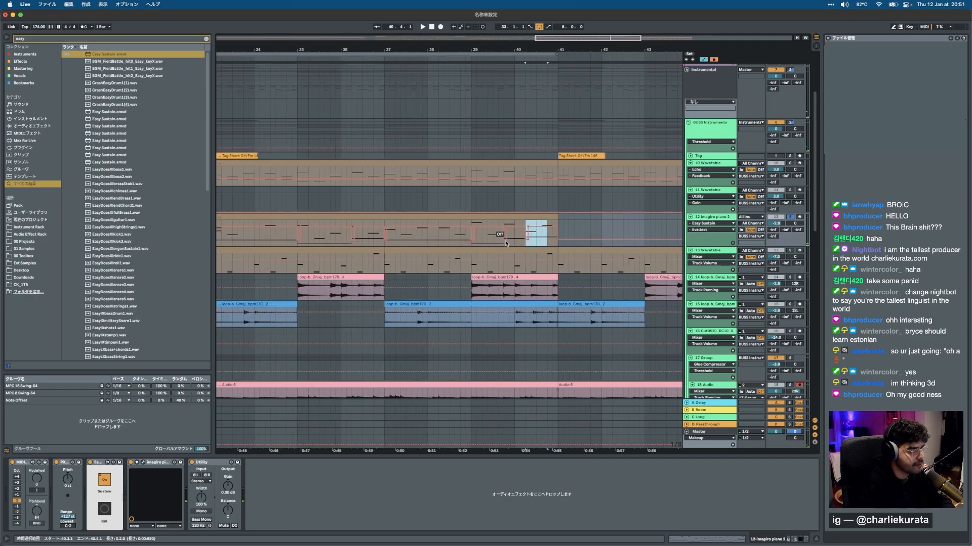
# Play the sustained piano part from bar 33 and open its clip in the note editor.
pyautogui.click(374, 216)
pyautogui.press('space')
pyautogui.hscroll(-4, 376, 215)
pyautogui.hscroll(-2, 378, 214)
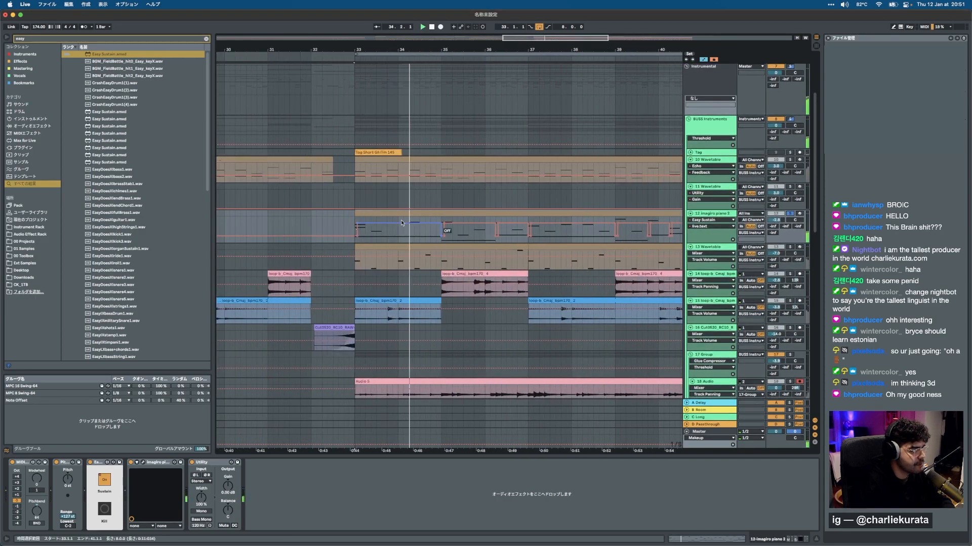
pyautogui.doubleClick(396, 226)
pyautogui.press('space')
pyautogui.press('space')
pyautogui.press('space')
pyautogui.press('space')
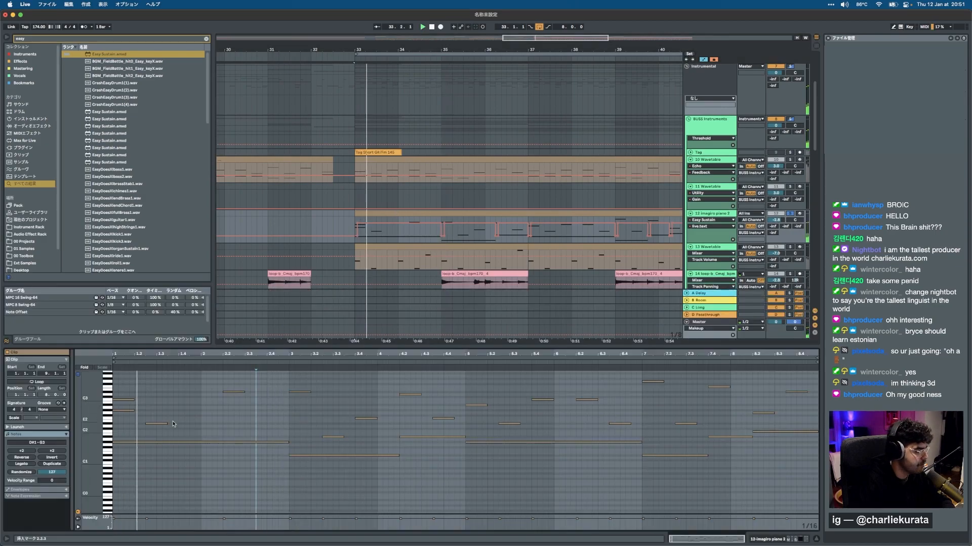
# Move the D#3 note at 2.2 to 1.4 and play the result.
pyautogui.moveTo(230, 393); pyautogui.dragTo(186, 395)
pyautogui.press('space')
pyautogui.press('space')
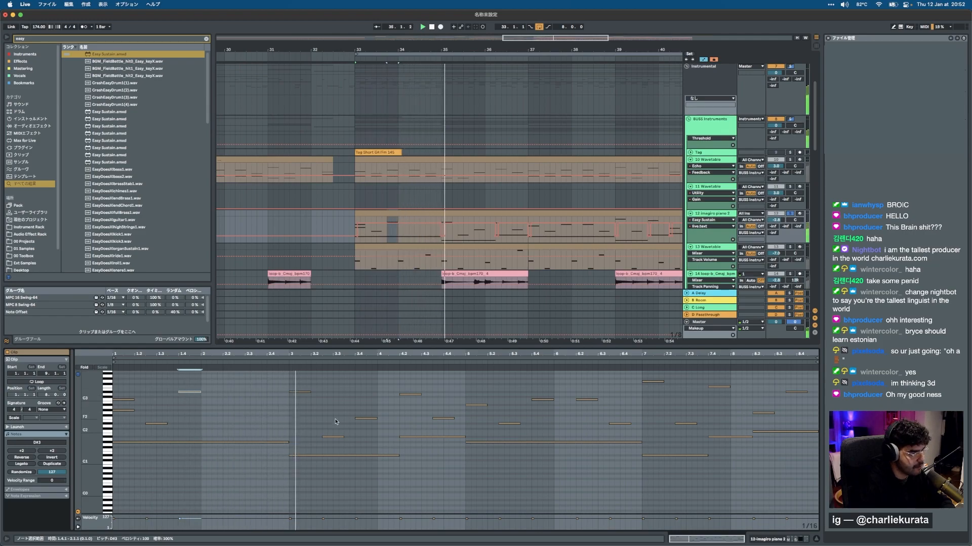
# Add a short G2 note beneath the D#3 note at the start of bar 3 and play it.
pyautogui.click(333, 436)
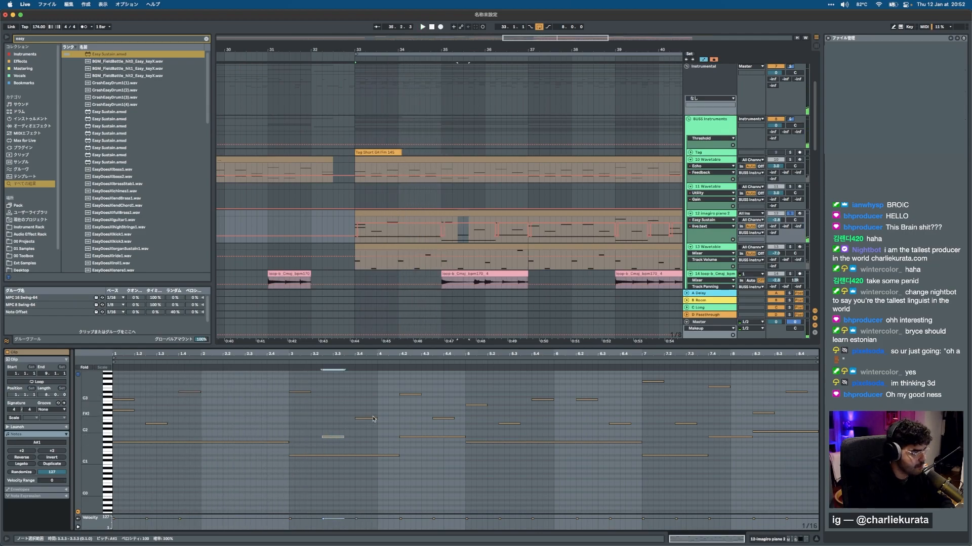
pyautogui.keyDown('alt'); pyautogui.moveTo(366, 420); pyautogui.dragTo(301, 412); pyautogui.keyUp('alt')
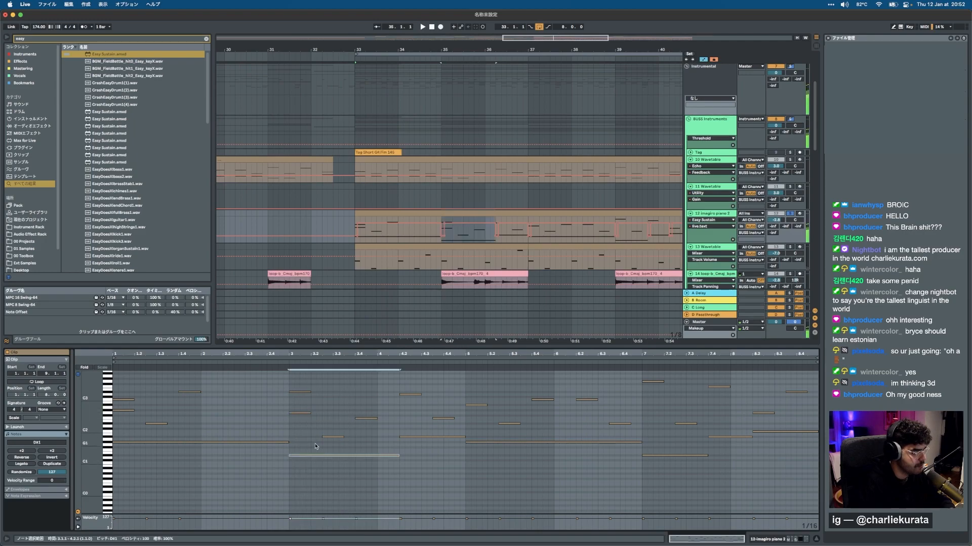
pyautogui.moveTo(303, 421); pyautogui.dragTo(304, 383)
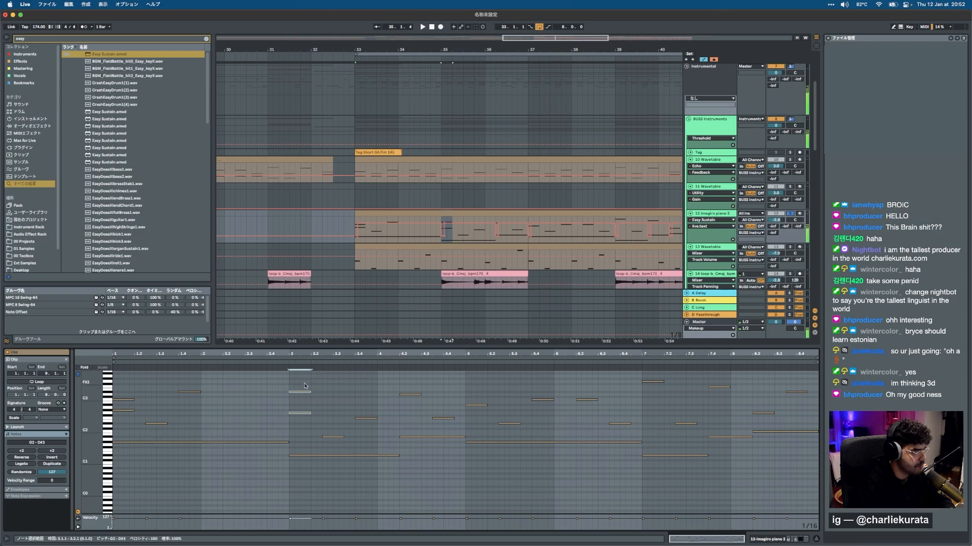
pyautogui.press('space')
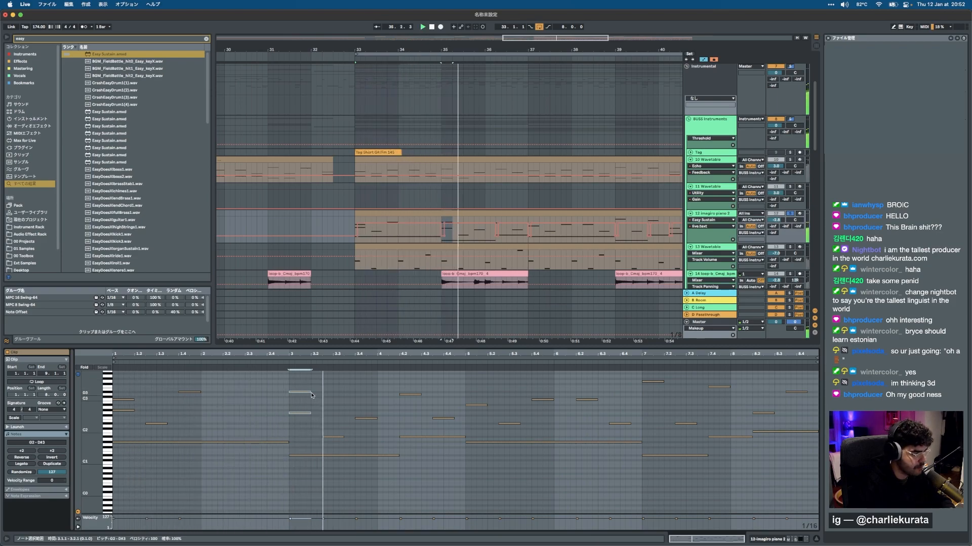
# Try a copied short A#2 note at 4.2 beneath the melody and play the result.
pyautogui.click(414, 436)
pyautogui.moveTo(441, 419); pyautogui.dragTo(411, 419)
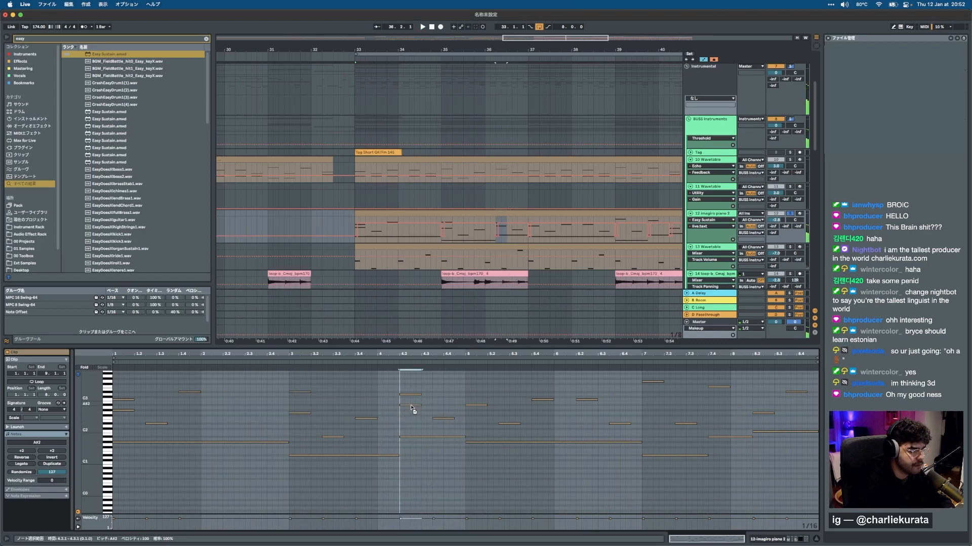
pyautogui.press('space')
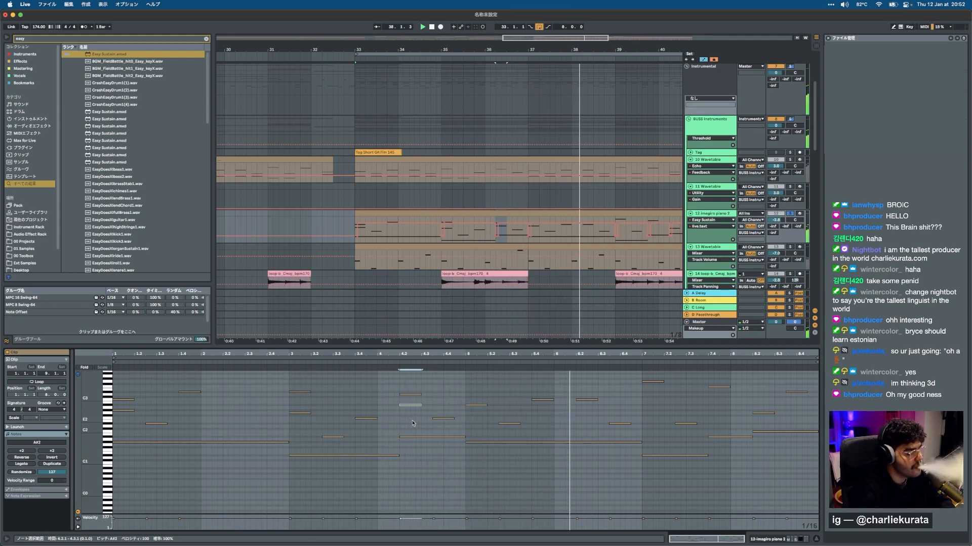
# Delete the C3 note at 6.2, the D#2 note at 6.3.3 and the added harmony note at 4.2.
pyautogui.moveTo(576, 394); pyautogui.dragTo(624, 422)
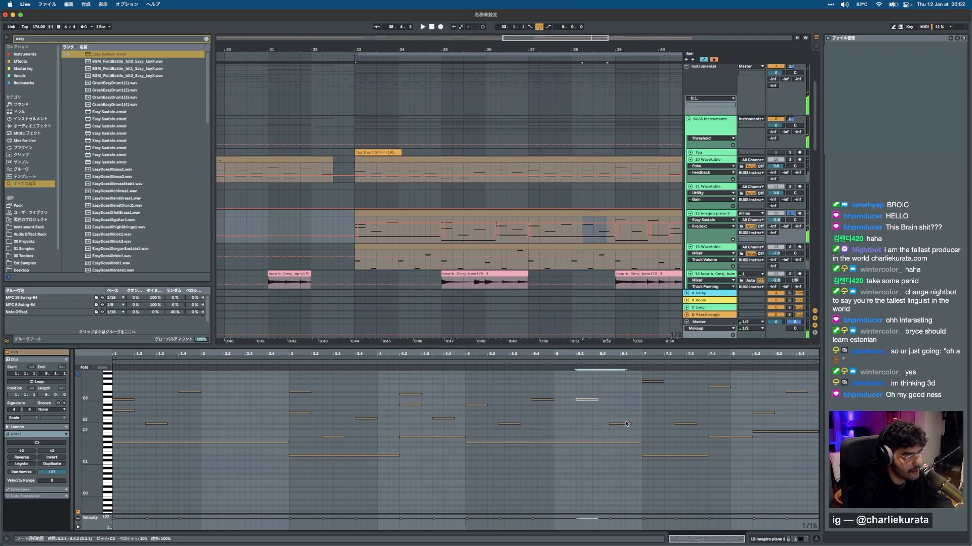
pyautogui.click(412, 410)
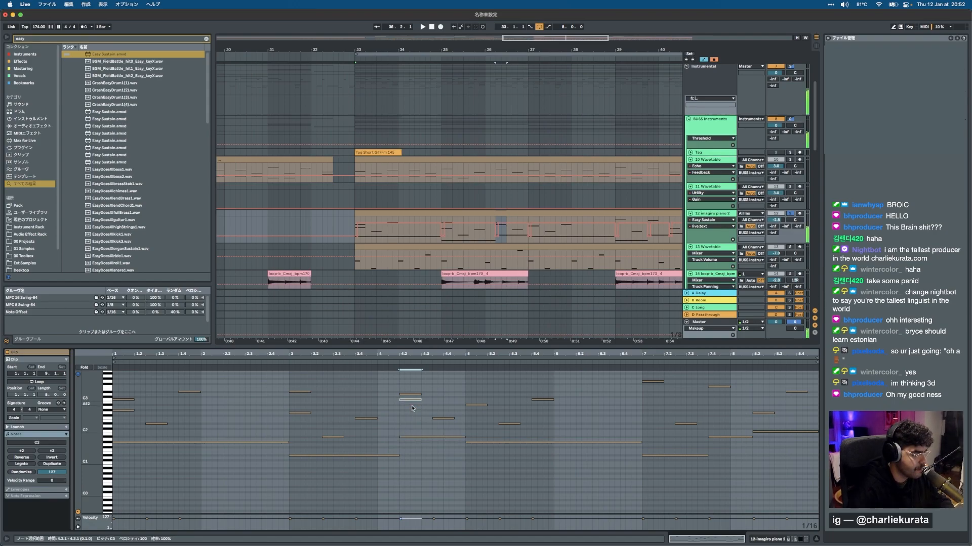
pyautogui.press('Delete')
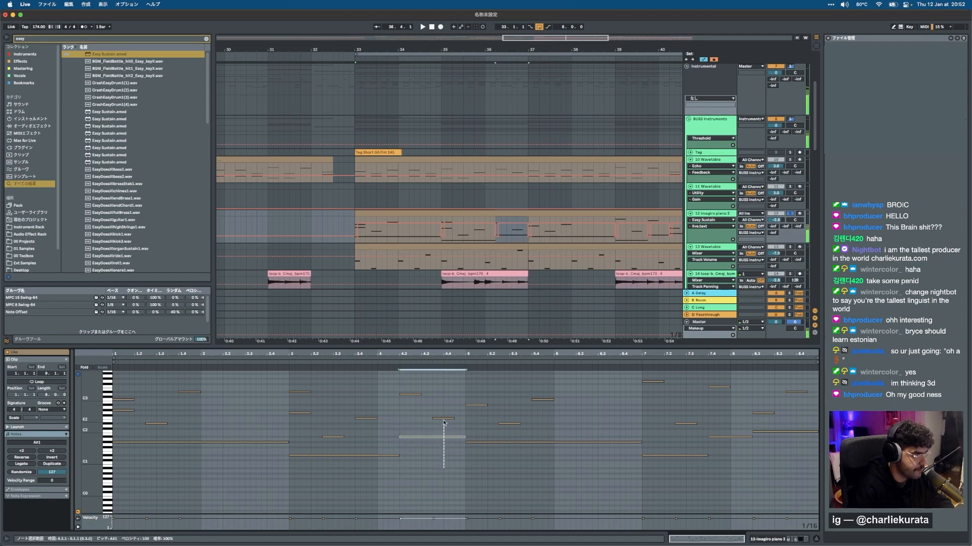
# Add a one-beat F2 note at 4.2 between the melody and bass notes and play the result.
pyautogui.doubleClick(410, 395)
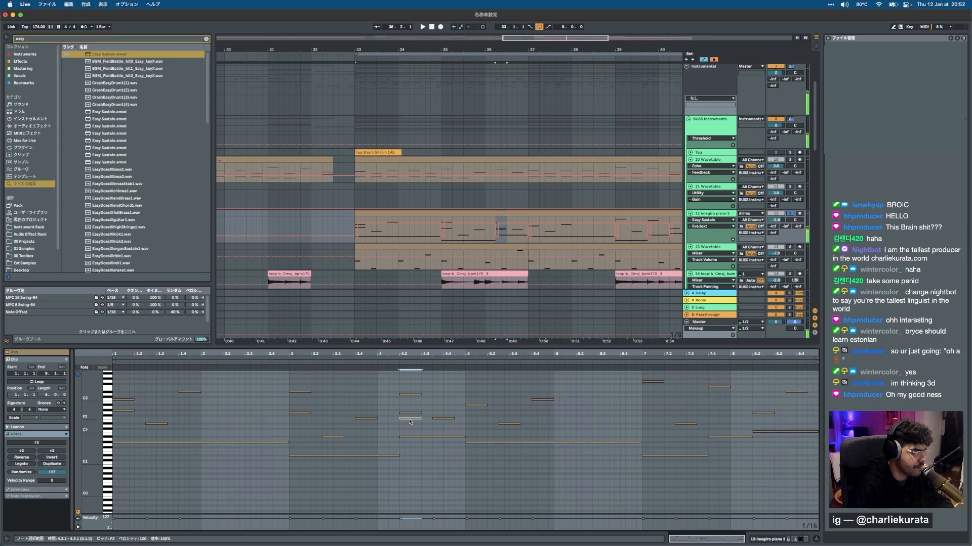
pyautogui.press('Delete')
pyautogui.click(413, 437)
pyautogui.moveTo(414, 426); pyautogui.dragTo(408, 407)
pyautogui.click(381, 456)
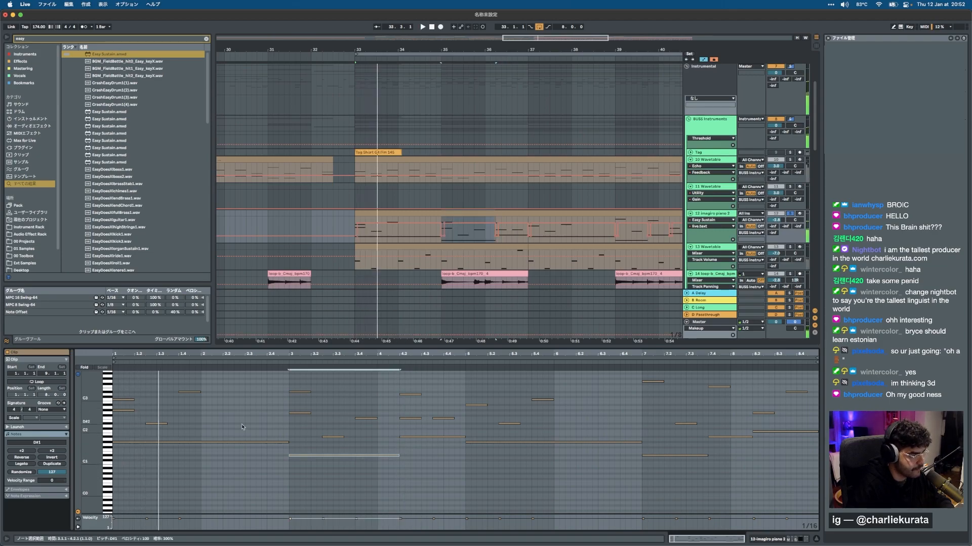
# Shorten the long bass notes starting at bars 1 and 3 to one beat each.
pyautogui.click(276, 442)
pyautogui.keyDown('shift'); pyautogui.click(344, 456); pyautogui.keyUp('shift')
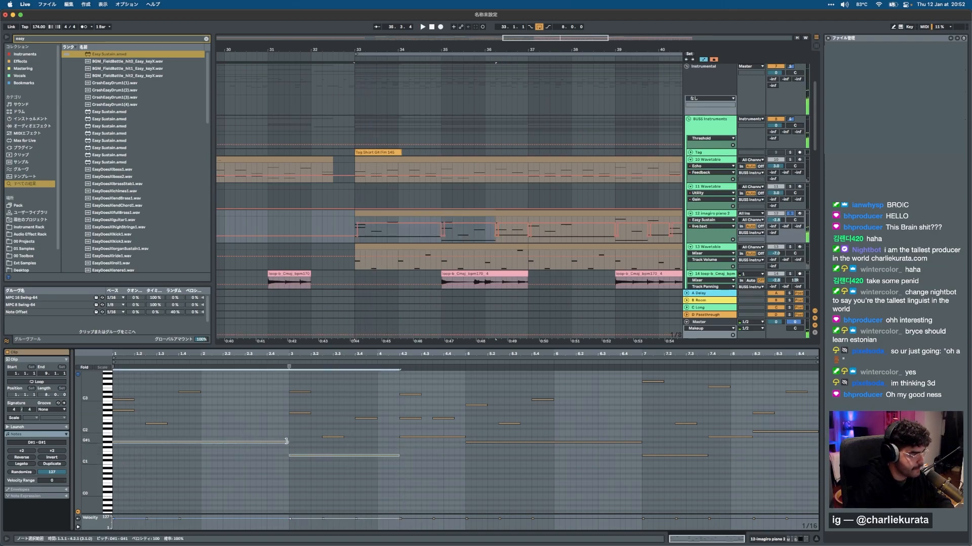
pyautogui.moveTo(286, 442); pyautogui.dragTo(128, 448)
pyautogui.click(198, 450)
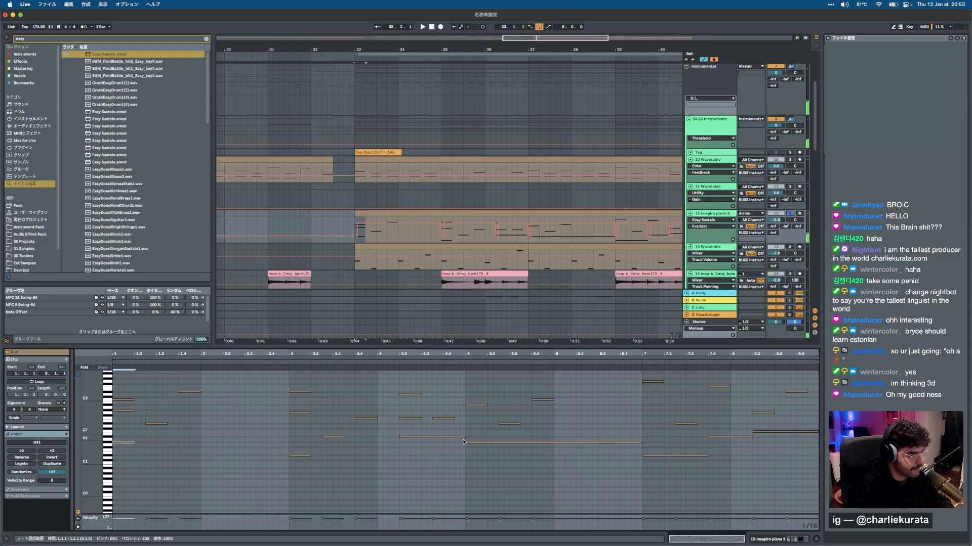
# Shorten the remaining bass notes from 4.2 through bar 8 to one beat each and play the result.
pyautogui.moveTo(455, 431); pyautogui.dragTo(763, 497)
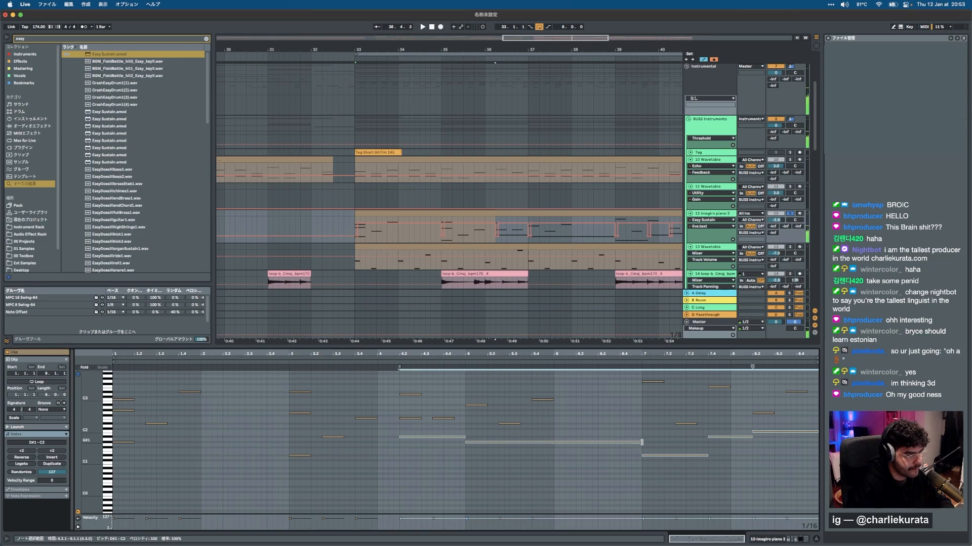
pyautogui.moveTo(641, 442); pyautogui.dragTo(601, 445)
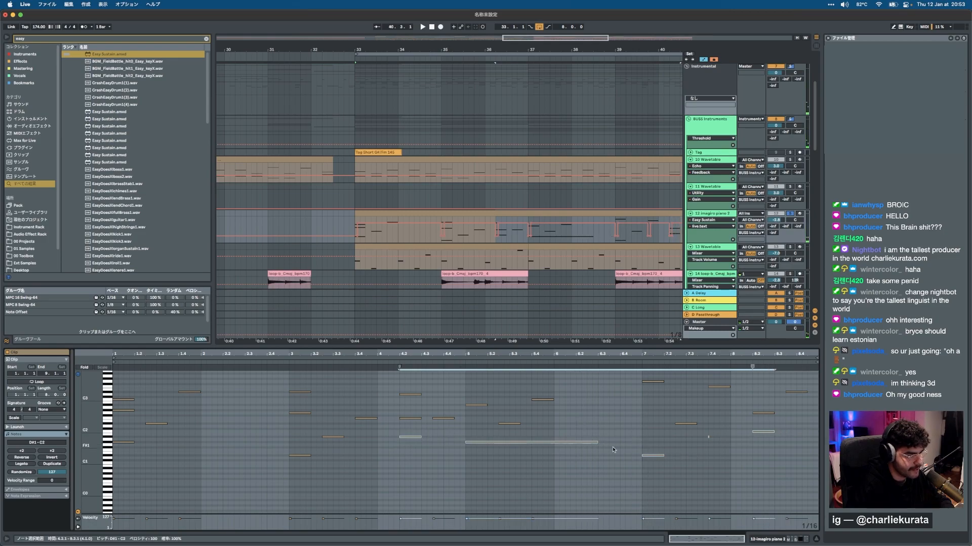
pyautogui.click(708, 438)
pyautogui.moveTo(707, 438); pyautogui.dragTo(732, 439)
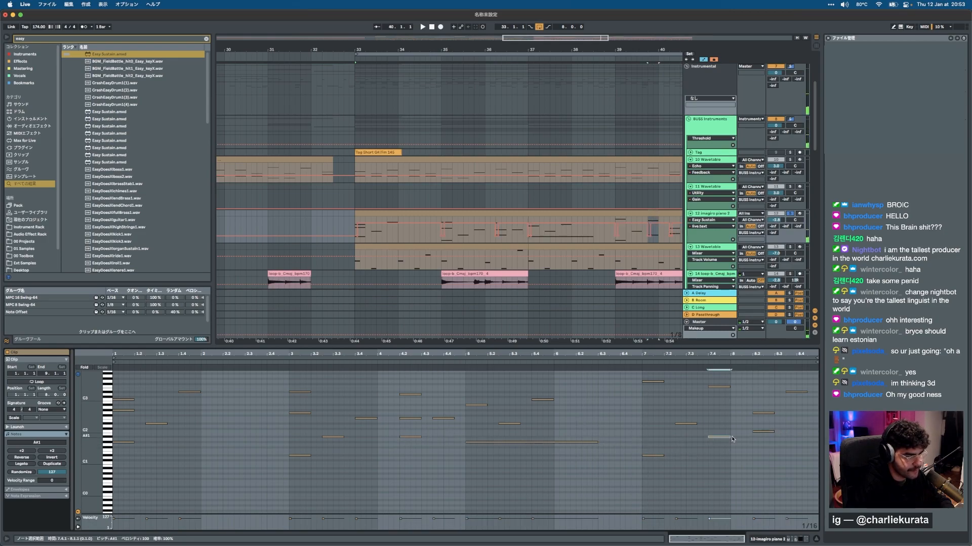
pyautogui.moveTo(590, 444); pyautogui.dragTo(487, 448)
pyautogui.press('space')
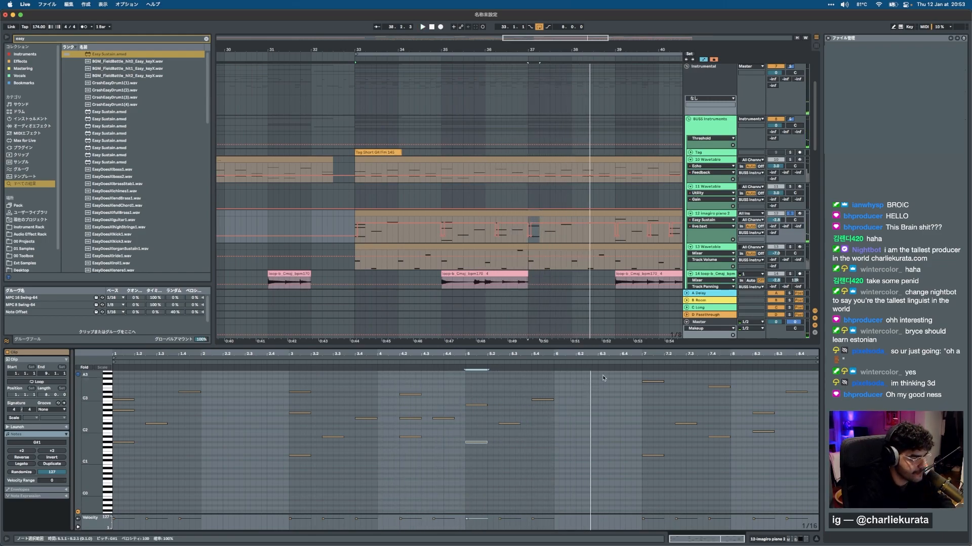
# Add a one-beat D#4 note at 6.2 and a one-beat A#3 note at 6.3.3, and play them.
pyautogui.scroll(2, 603, 378)
pyautogui.doubleClick(600, 388)
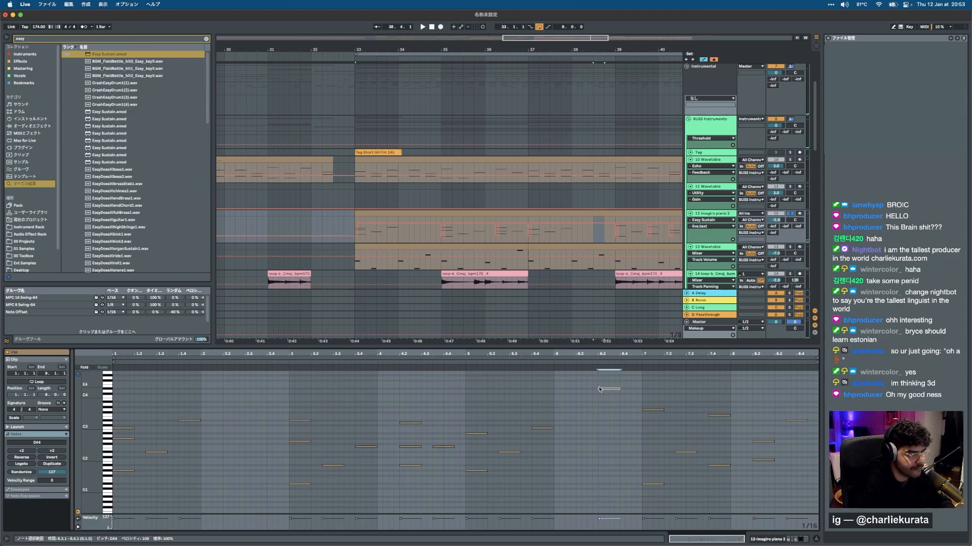
pyautogui.press('super+d')
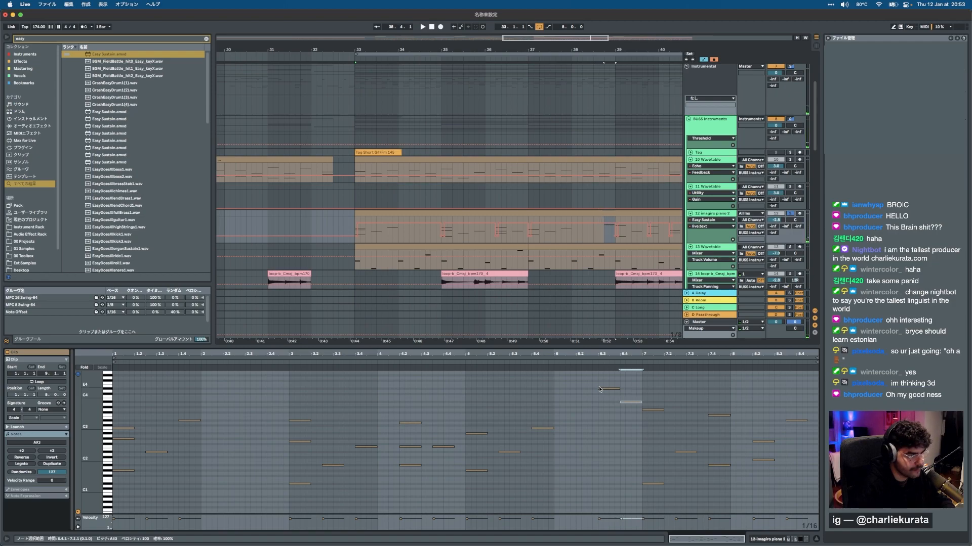
pyautogui.moveTo(609, 380); pyautogui.dragTo(640, 409)
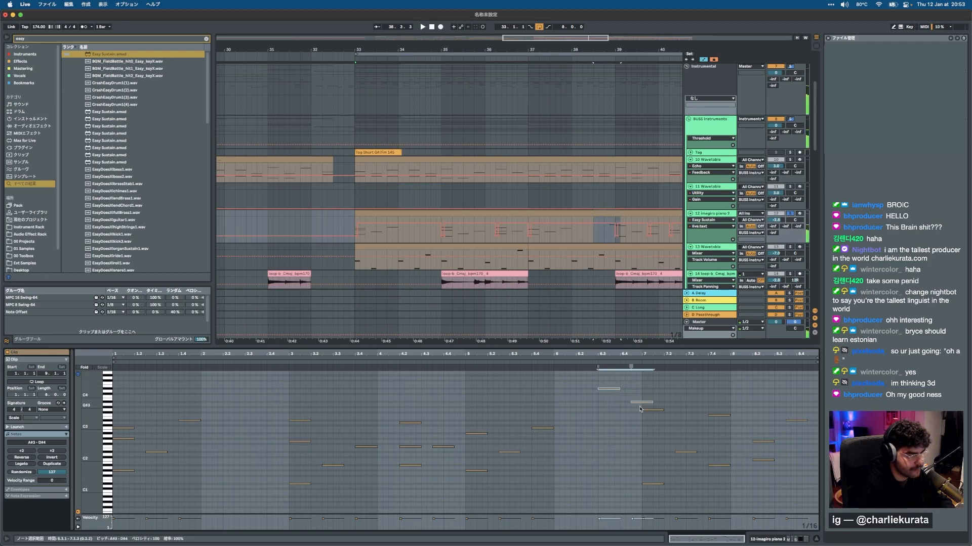
pyautogui.press('space')
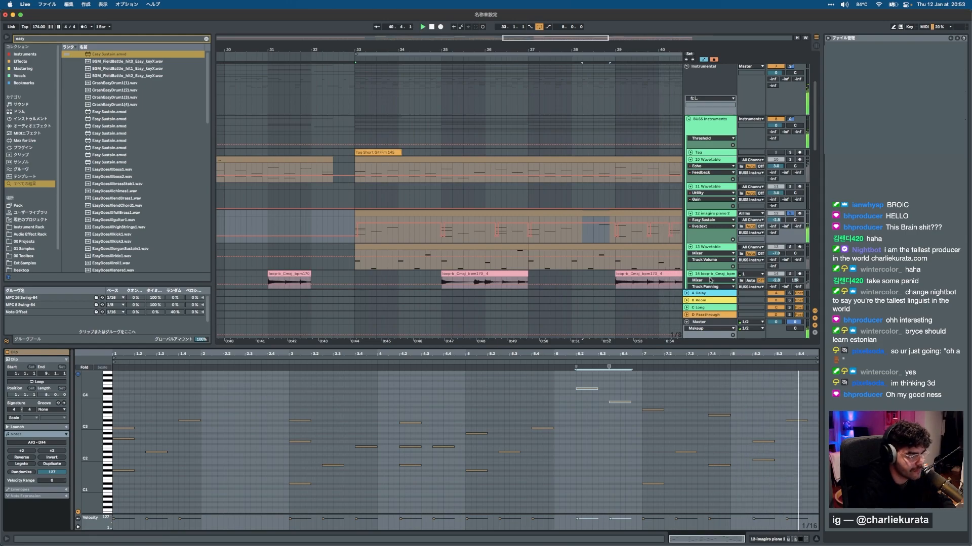
# Extend the G3 melody note at bar 7 and the F3 note at 7.4 to the clip's end and play them.
pyautogui.moveTo(651, 500); pyautogui.dragTo(652, 374)
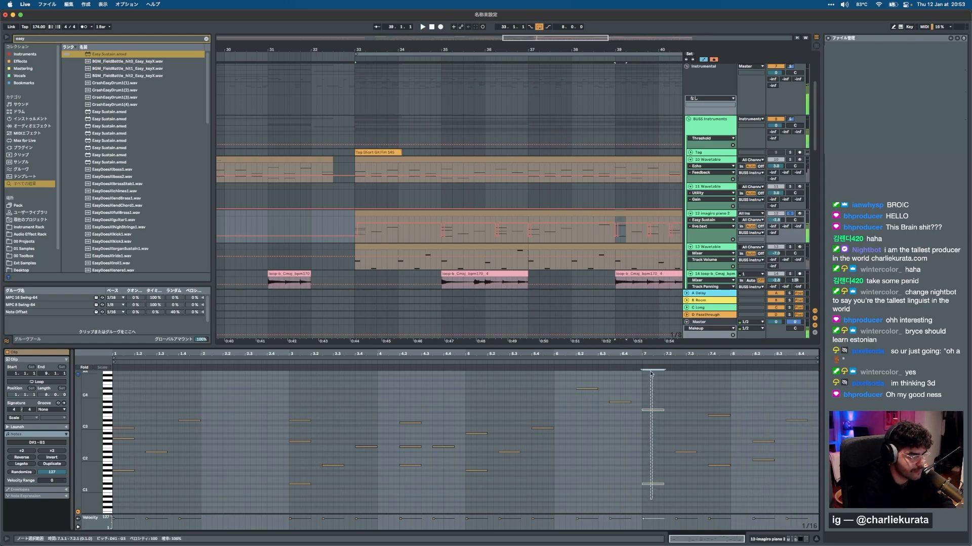
pyautogui.click(653, 442)
pyautogui.moveTo(729, 415); pyautogui.dragTo(803, 413)
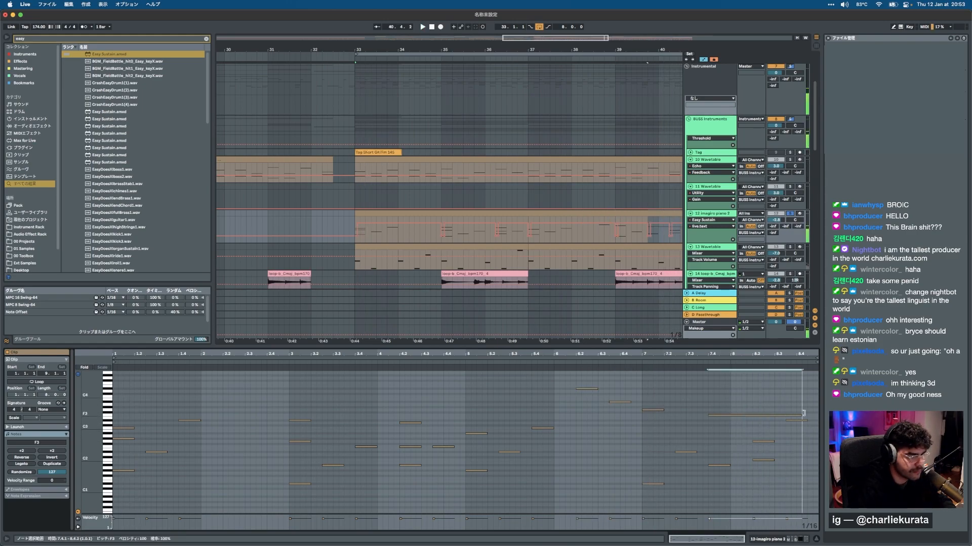
pyautogui.moveTo(663, 409); pyautogui.dragTo(810, 406)
pyautogui.press('space')
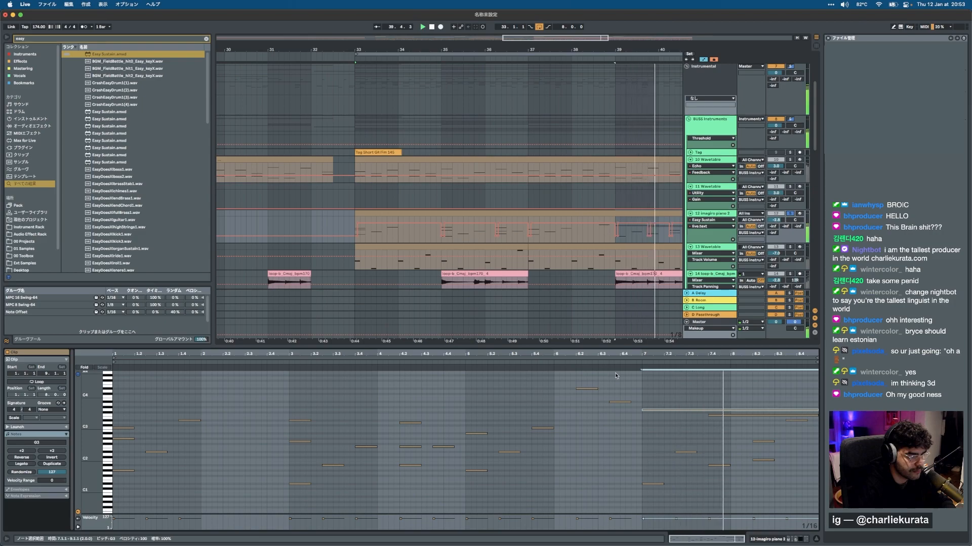
pyautogui.press('space')
# Add a one-beat A#2 note at bar 7 and a one-beat F2 note at 7.4, and play the result.
pyautogui.click(651, 484)
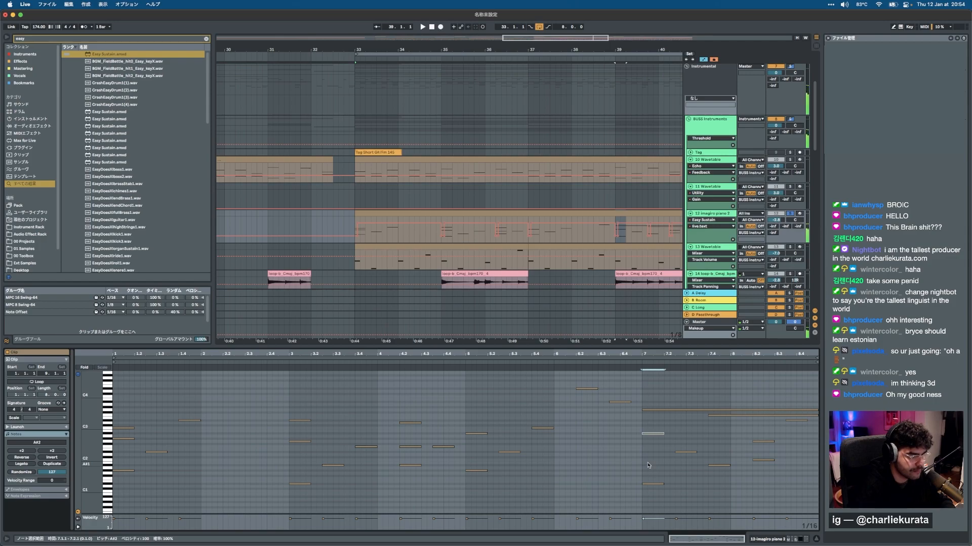
pyautogui.click(563, 353)
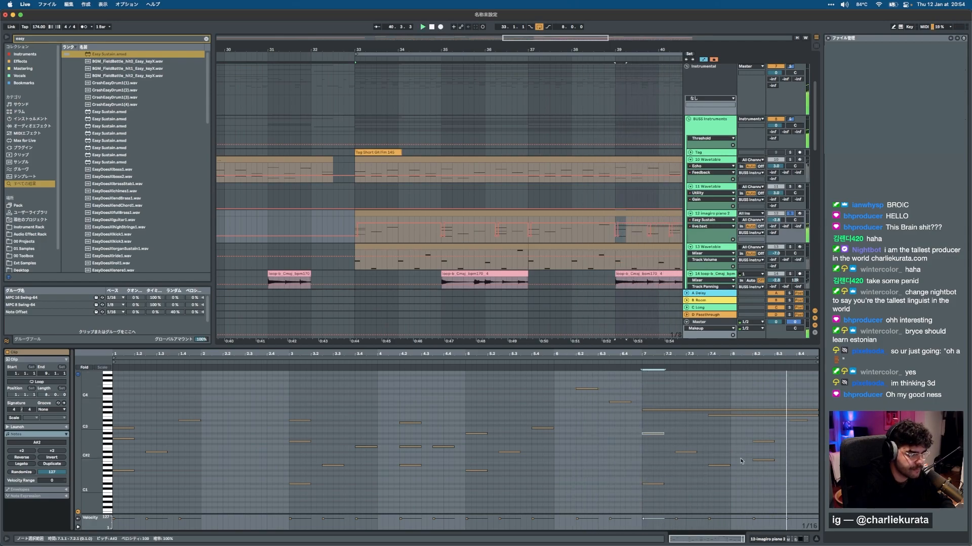
pyautogui.click(720, 463)
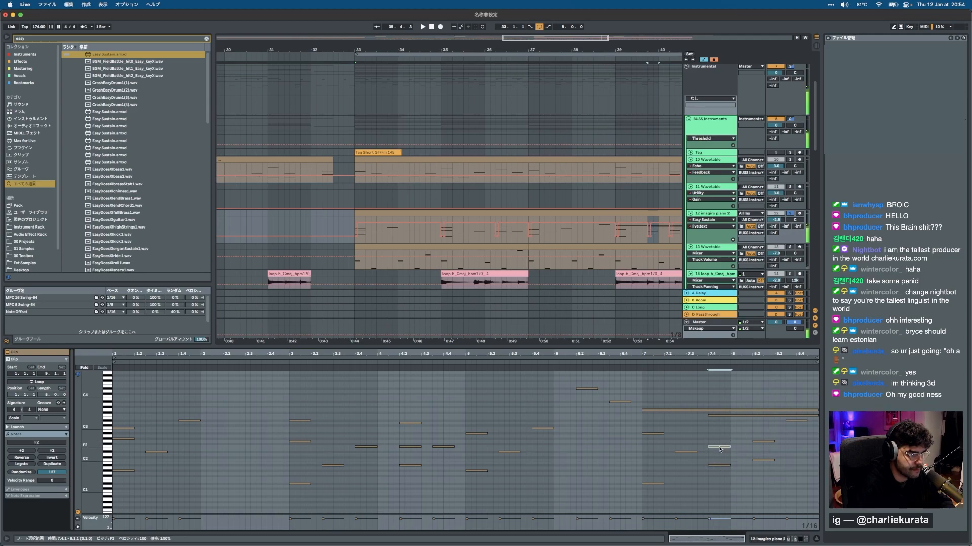
pyautogui.press('space')
# Hide the automation lanes, then unsolo the imagiro piano track and raise its volume during playback.
pyautogui.scroll(-1, 552, 228)
pyautogui.press('a')
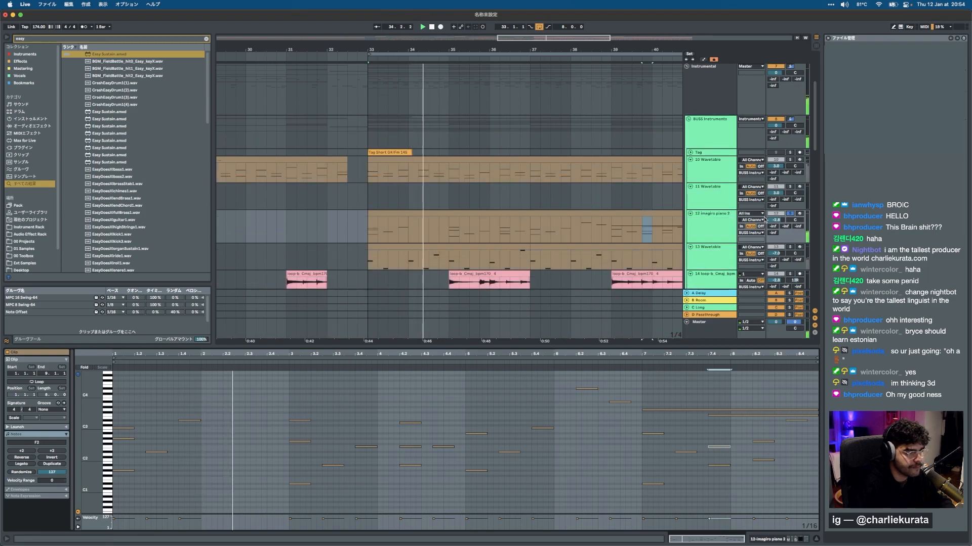
pyautogui.click(790, 214)
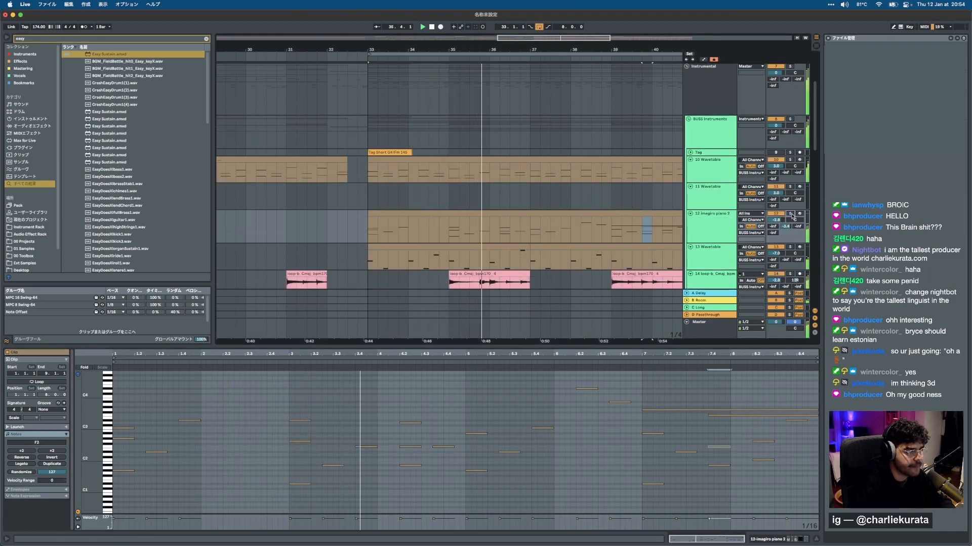
pyautogui.moveTo(775, 220); pyautogui.dragTo(775, 205)
# Duplicate the imagiro piano clip from bar 33 so that a copy starts at bar 41.
pyautogui.hscroll(4, 560, 217)
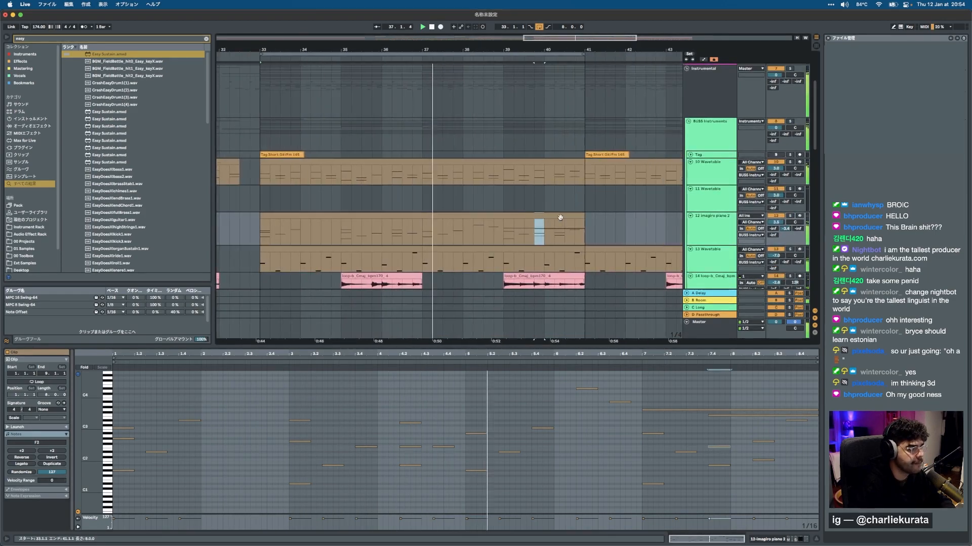
pyautogui.scroll(-2, 560, 218)
pyautogui.click(556, 215)
pyautogui.hotkey('ctrl', 'd')
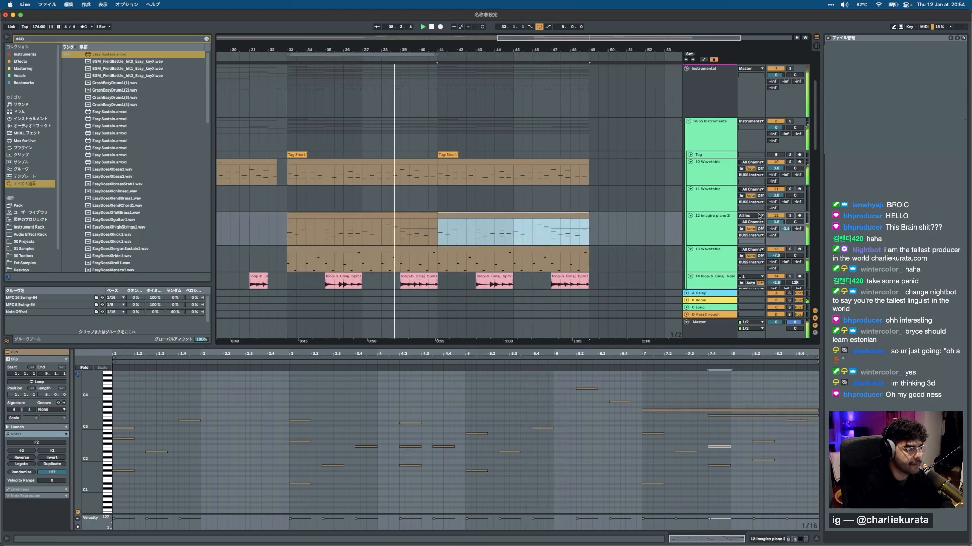
# With arrangement looping off, raise the piano track's volume further and set its Utility gain to 3.33 dB.
pyautogui.moveTo(775, 222); pyautogui.dragTo(776, 216)
pyautogui.click(539, 27)
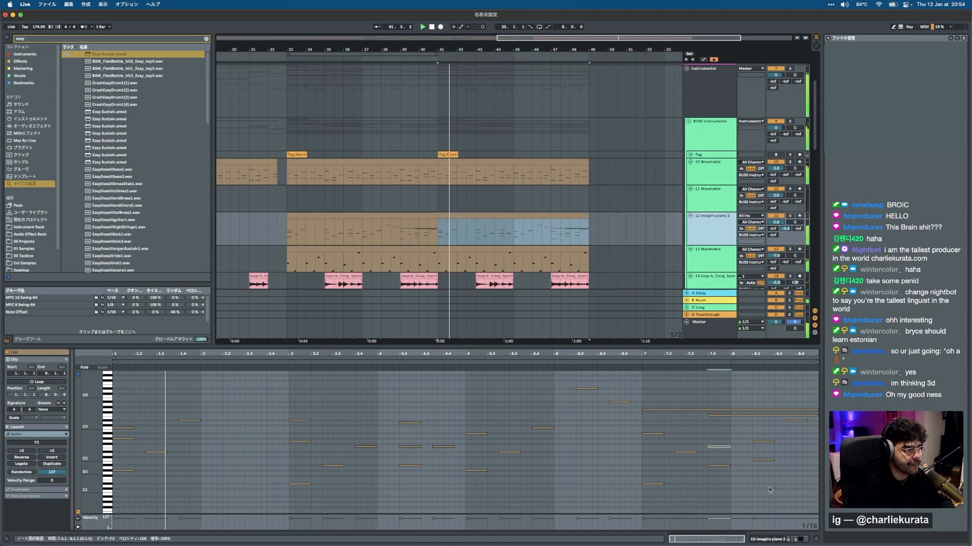
pyautogui.click(767, 539)
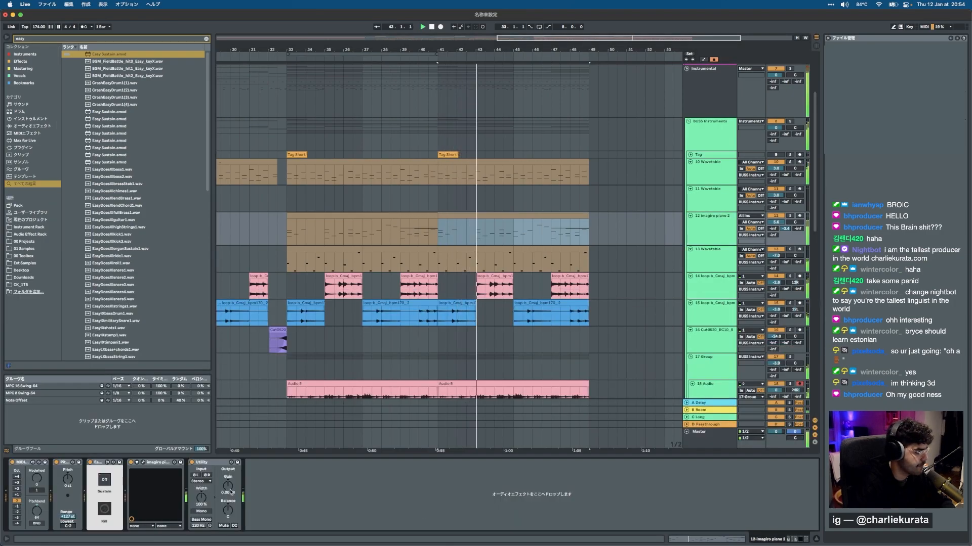
pyautogui.moveTo(229, 488); pyautogui.dragTo(229, 478)
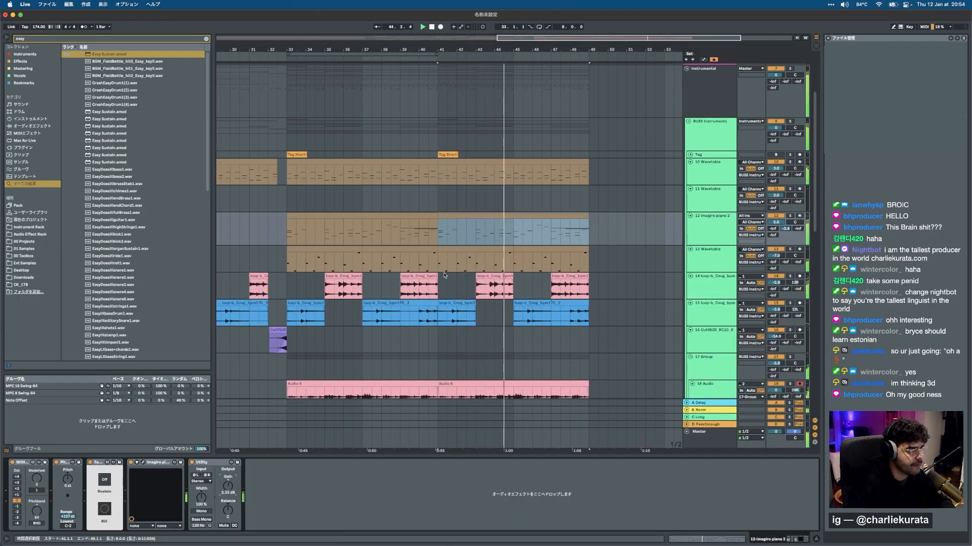
# Duplicate the piano's Easy Sustain automation from bars 33 to 41 onto the clip at bar 41 and play from bar 33.
pyautogui.press('a')
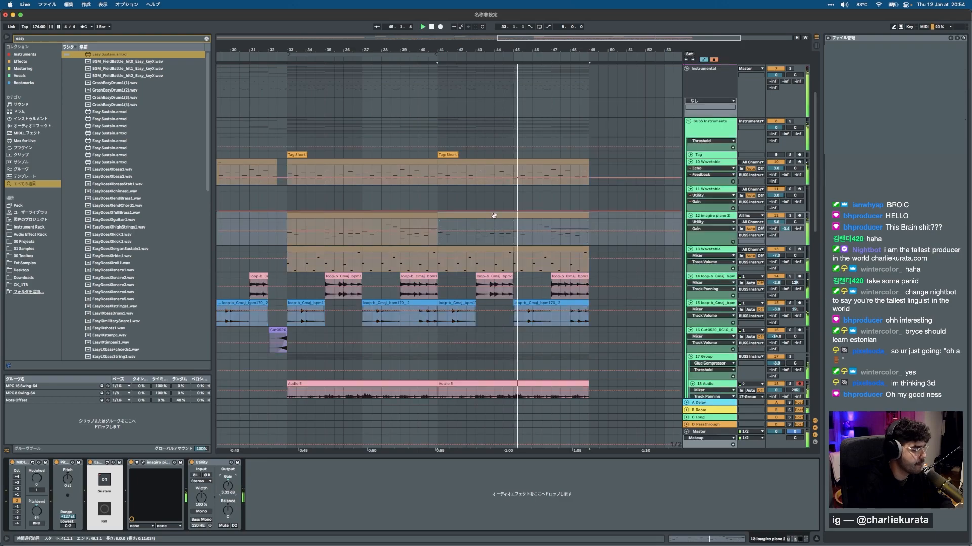
pyautogui.click(703, 223)
pyautogui.click(705, 248)
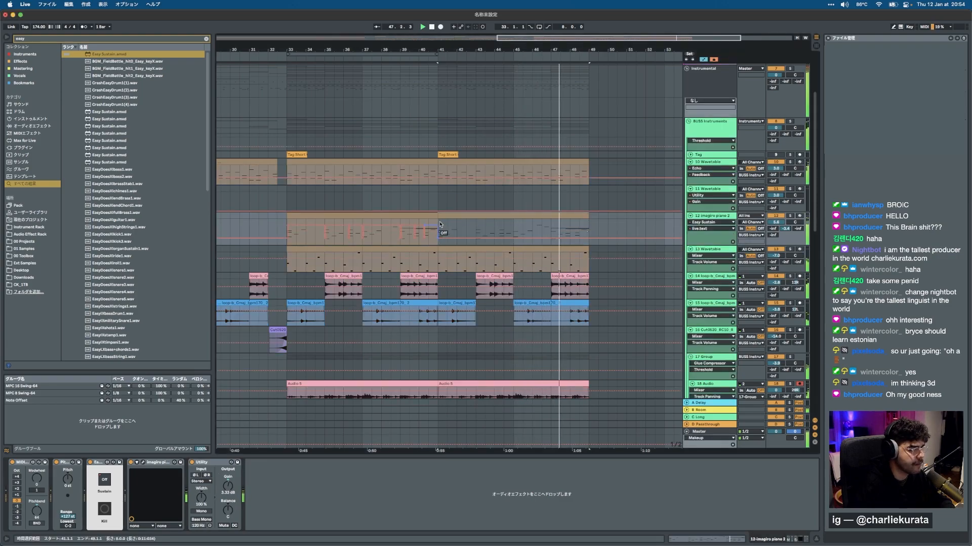
pyautogui.moveTo(438, 225); pyautogui.dragTo(281, 226)
pyautogui.press('super+d')
pyautogui.click(293, 214)
pyautogui.press('space')
pyautogui.press('space')
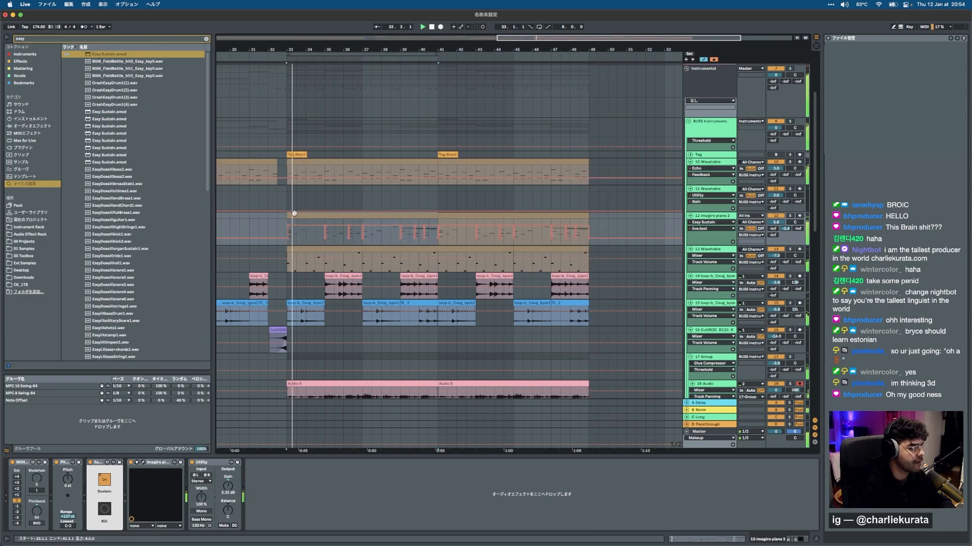
# Hide the automation lanes, open the notes of the imagiro piano clip at bar 33 and play it.
pyautogui.press('a')
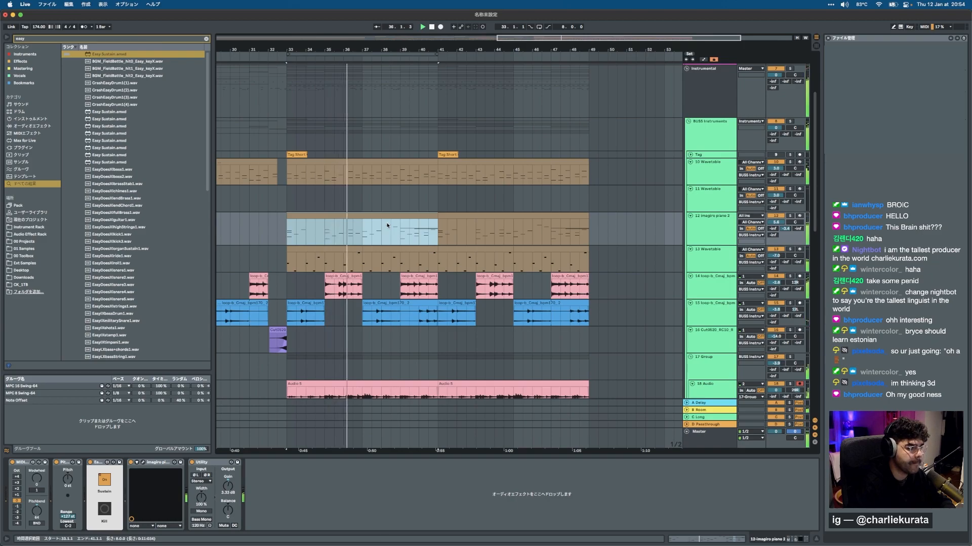
pyautogui.press('-')
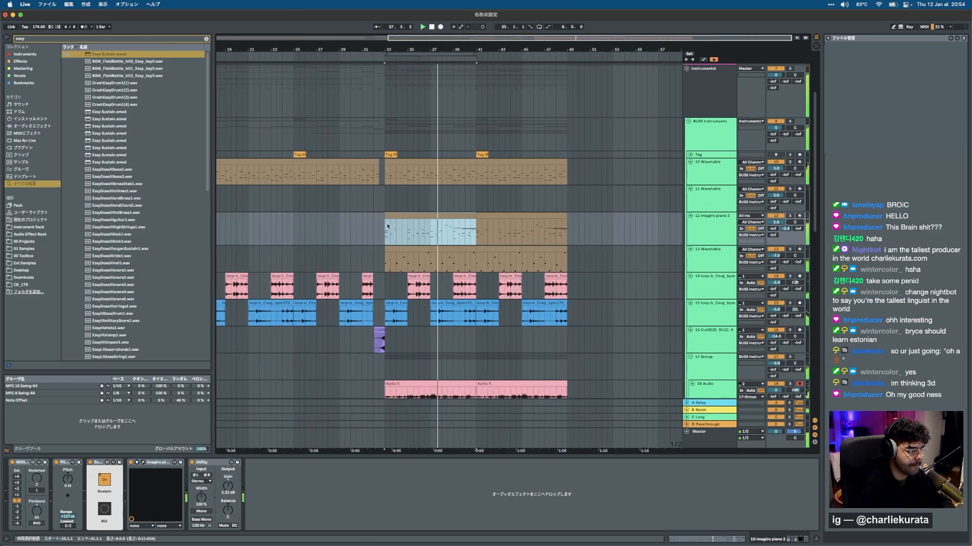
pyautogui.scroll(-5, 387, 227)
pyautogui.hscroll(-2, 387, 227)
pyautogui.scroll(3, 513, 221)
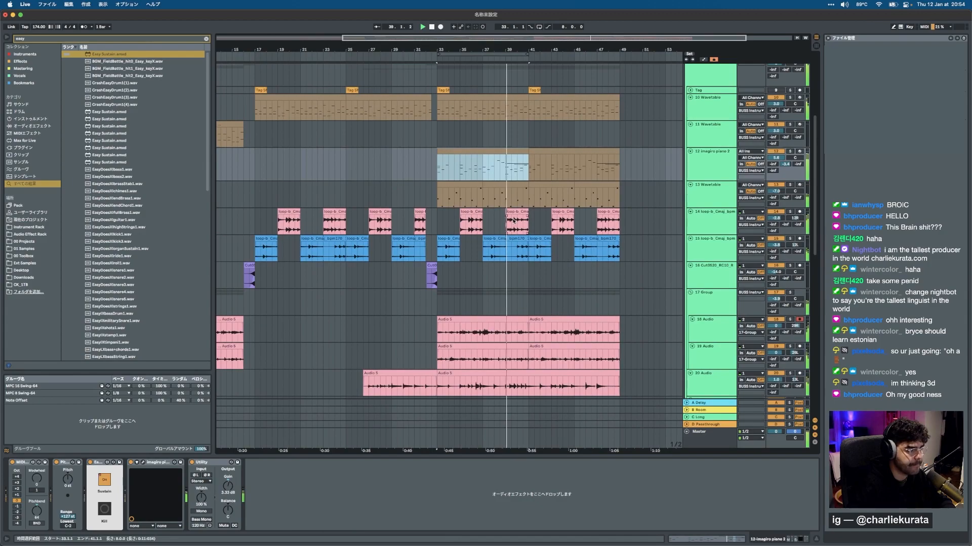
pyautogui.doubleClick(492, 151)
pyautogui.press('space')
pyautogui.press('space')
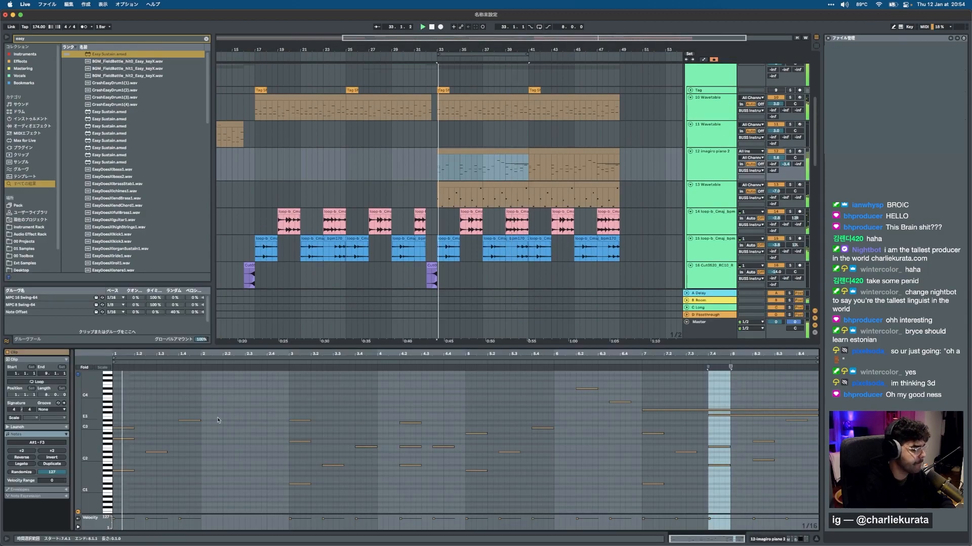
# Add harmony notes A#2 at 1.2.3 and G3 at 1.4, each one beat long, and play the result.
pyautogui.click(158, 452)
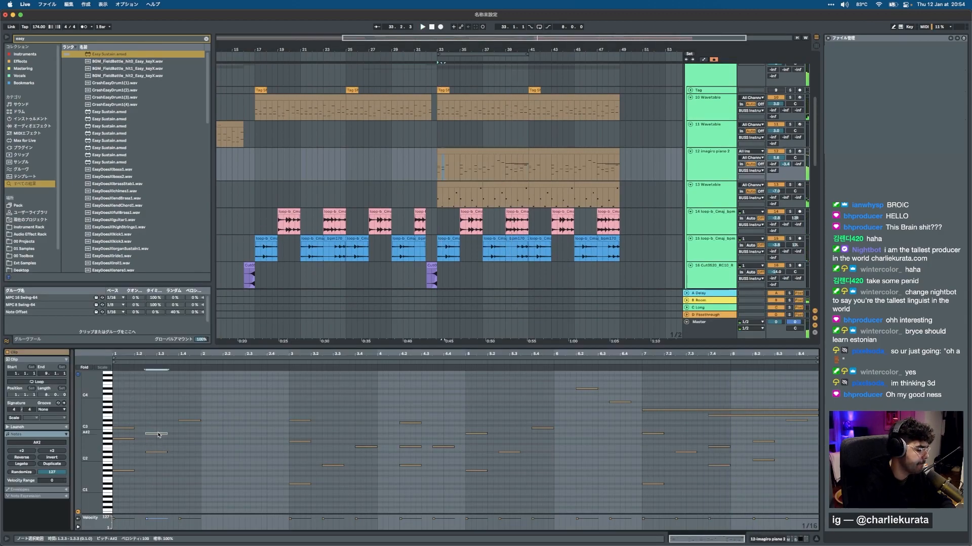
pyautogui.press('space')
pyautogui.press('space')
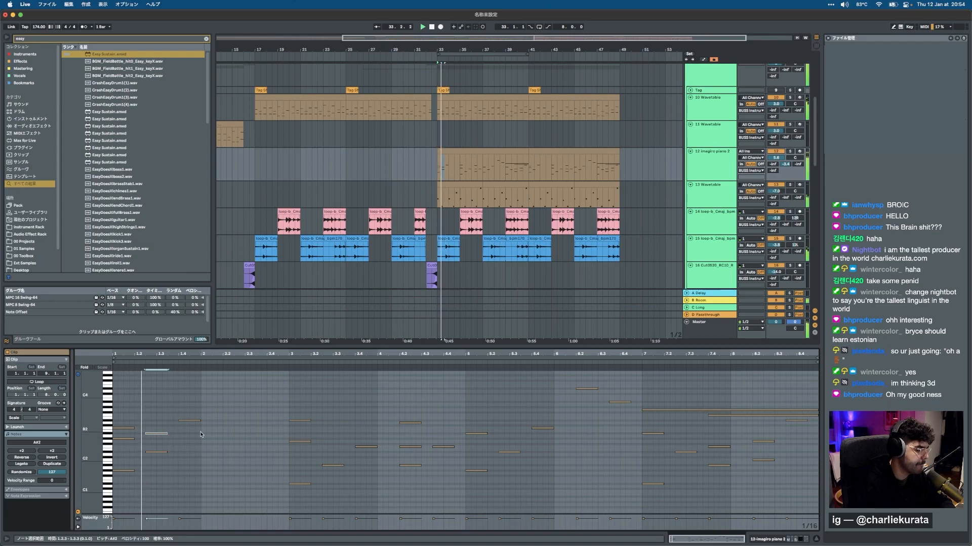
pyautogui.click(192, 421)
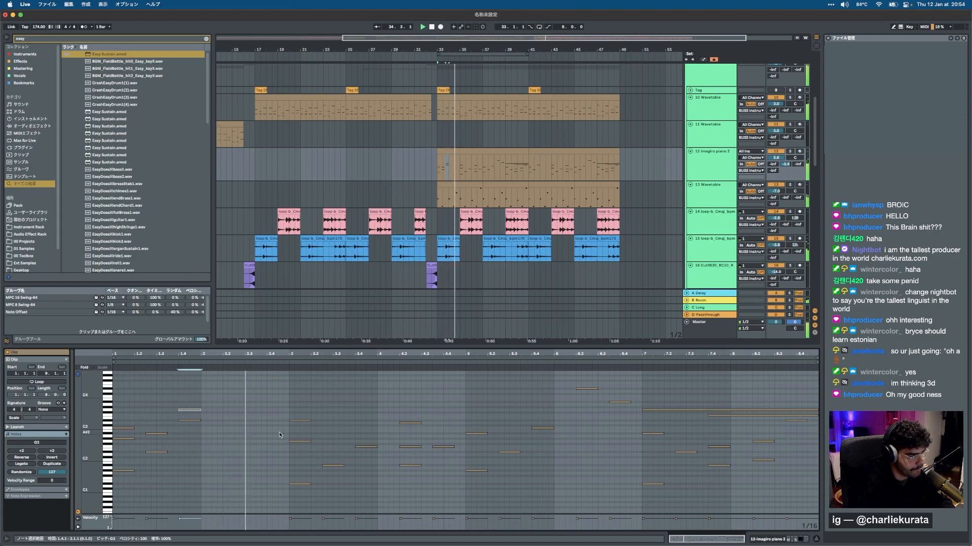
# Add harmony notes at G3 on 3.1, 3.2.3 and 3.4 in the piano clip at bar 33 while playing it back.
pyautogui.click(299, 411)
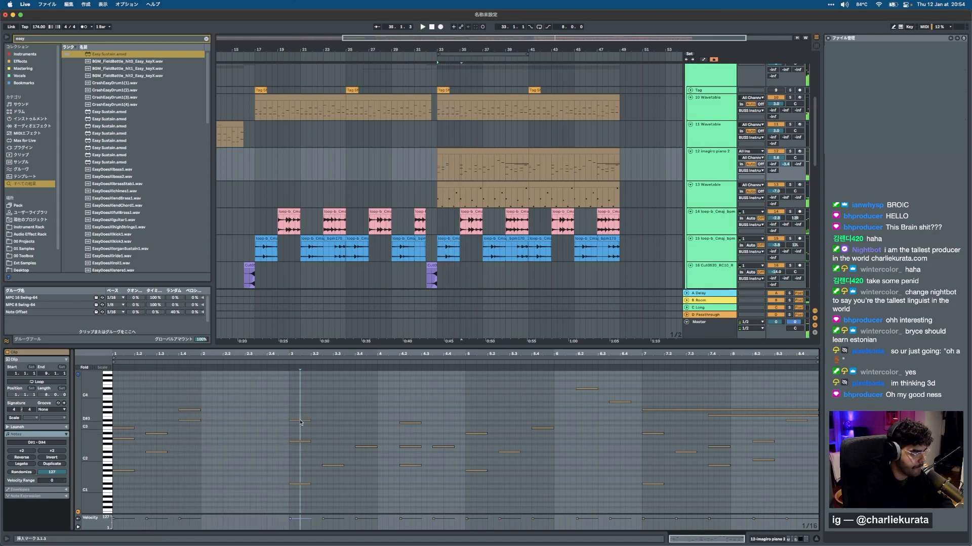
pyautogui.moveTo(300, 422); pyautogui.dragTo(302, 412)
pyautogui.press('space')
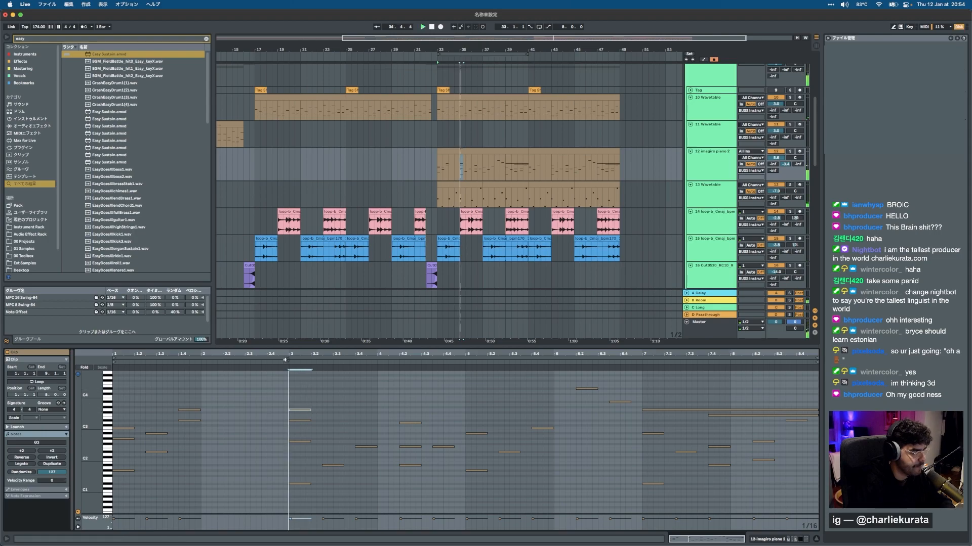
pyautogui.click(322, 414)
pyautogui.press('super+v')
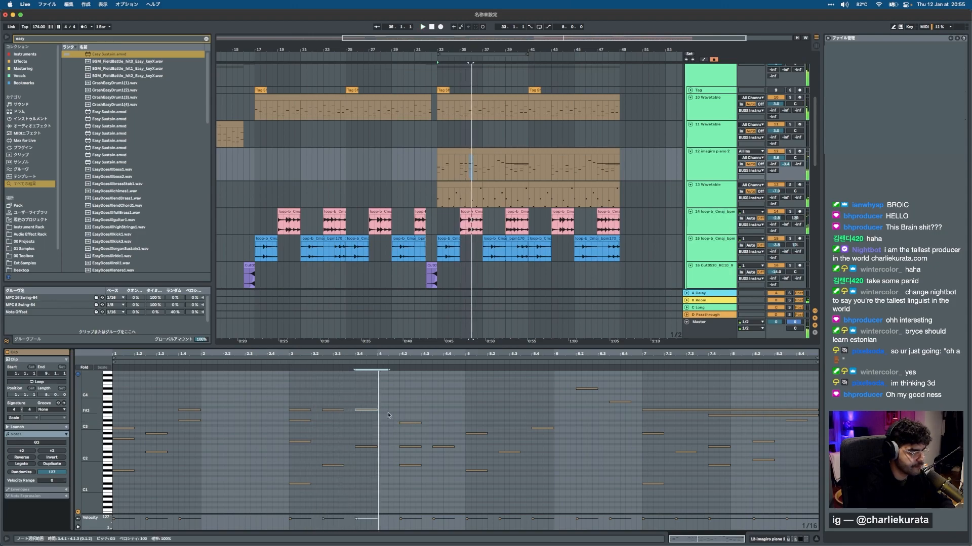
# Continue the piano harmony through bar 4 to D#3 at 5.1, add A#2 at 5.2.3 and G3 at 5.4, and play it.
pyautogui.press('super+v')
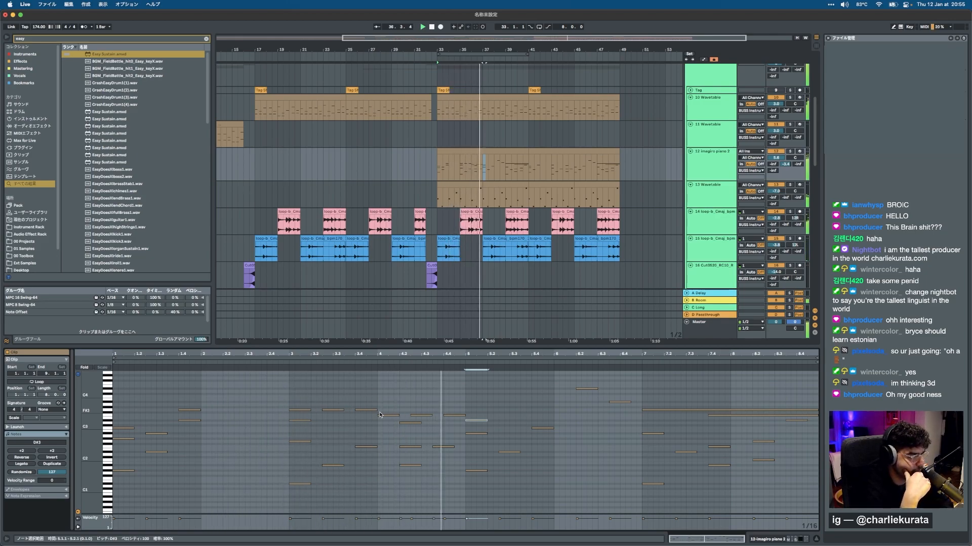
pyautogui.click(507, 453)
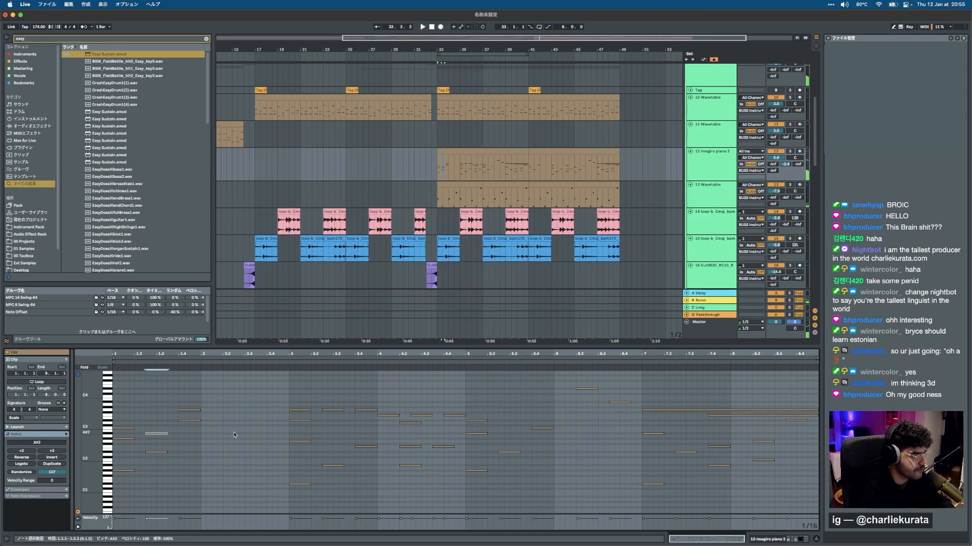
pyautogui.click(499, 396)
pyautogui.press('super+v')
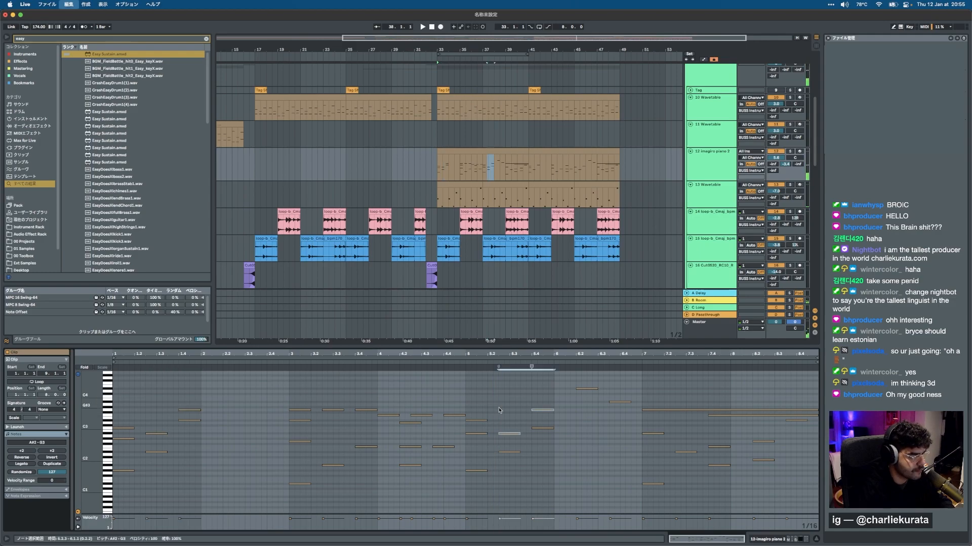
pyautogui.press('space')
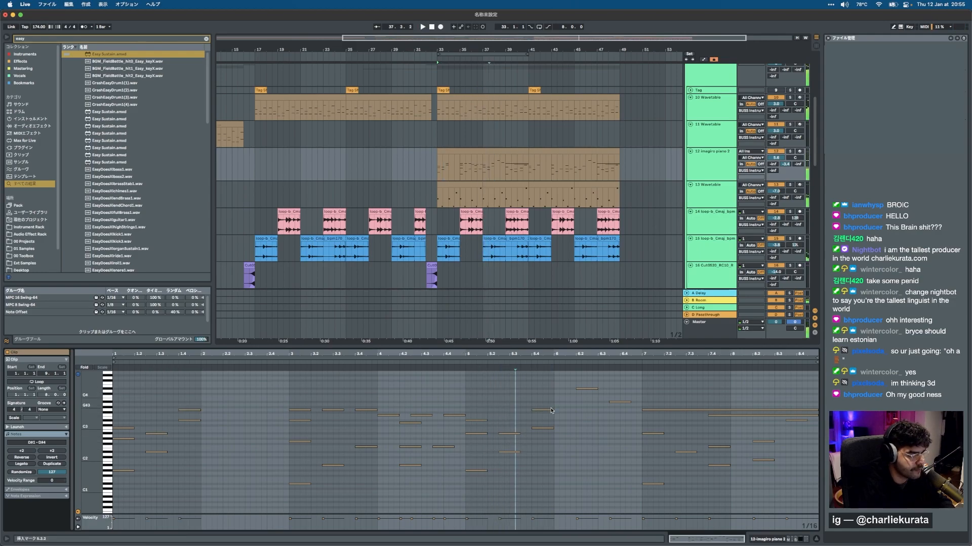
# Raise the harmony note at 5.4 to A#3, try G3 at 5.2.3, and play the passage.
pyautogui.click(546, 410)
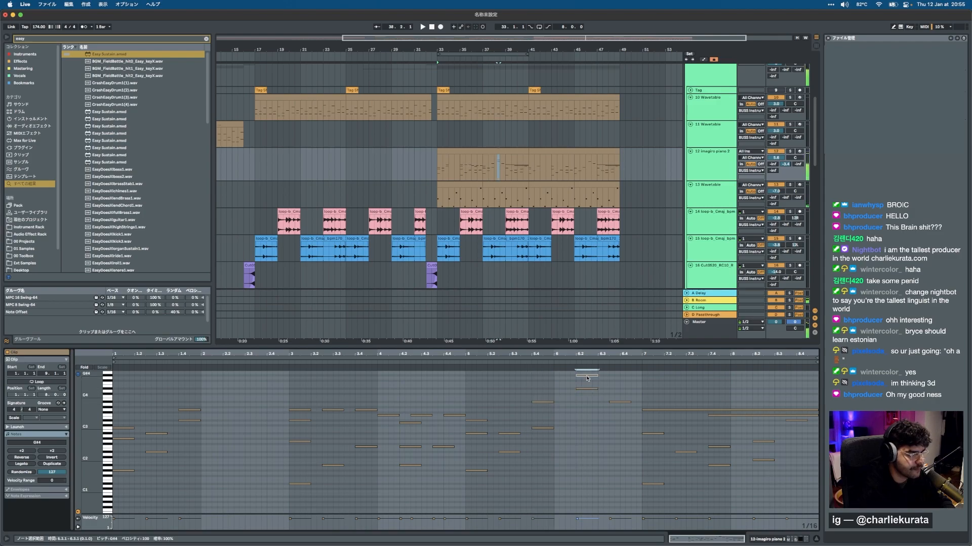
pyautogui.press('Up')
pyautogui.press('Left')
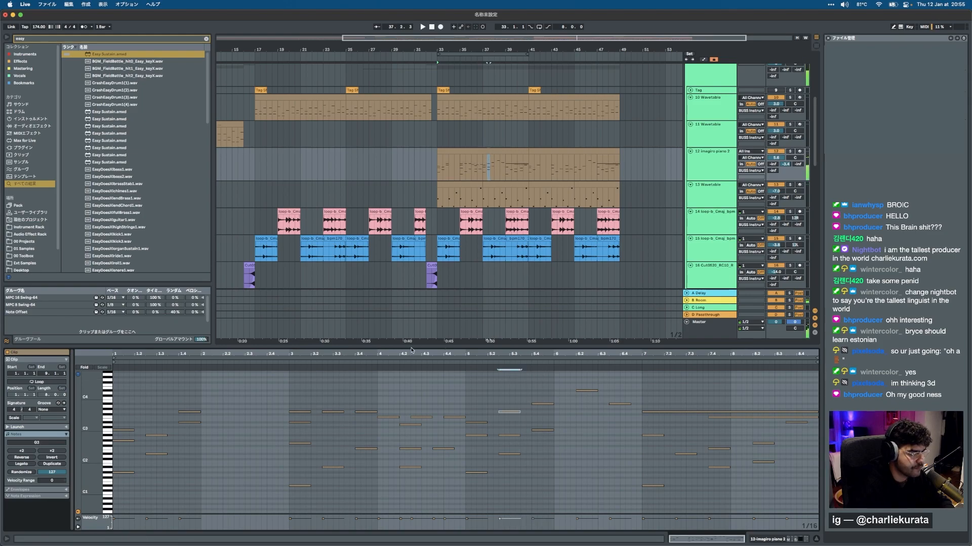
pyautogui.press('space')
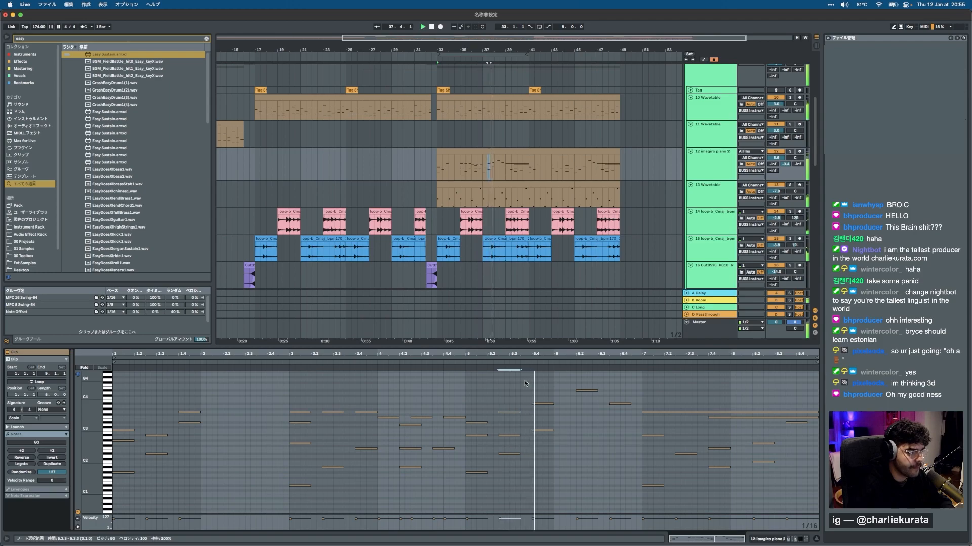
# Return the 5.2.3 harmony note to A#2, raise the high notes in bar 6 with the one at 6.3.3 on F4, and play.
pyautogui.click(496, 426)
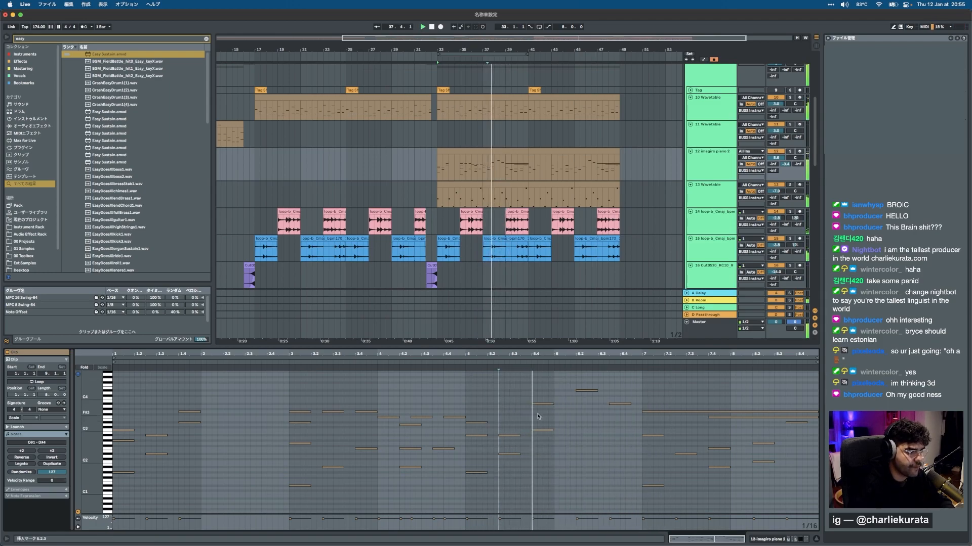
pyautogui.click(590, 391)
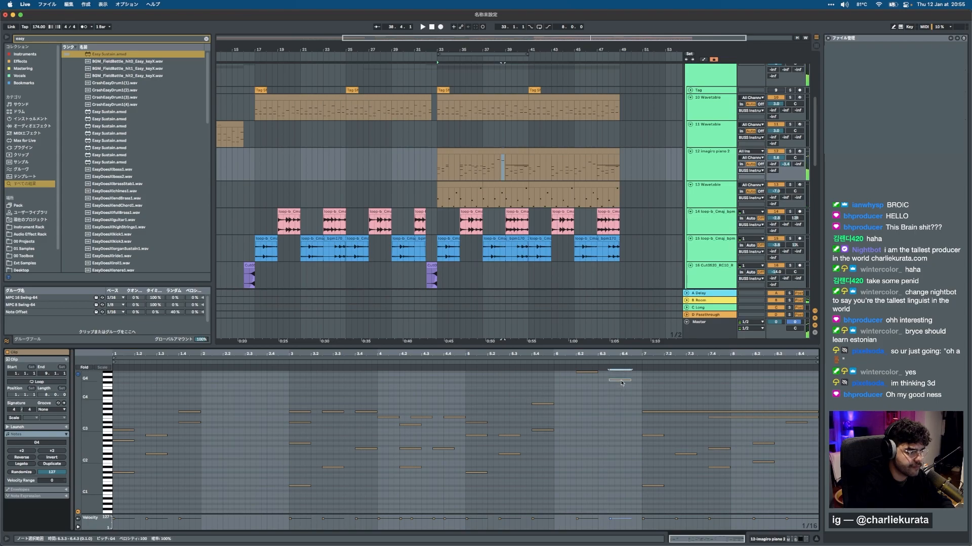
pyautogui.moveTo(621, 384); pyautogui.dragTo(621, 386)
pyautogui.press('space')
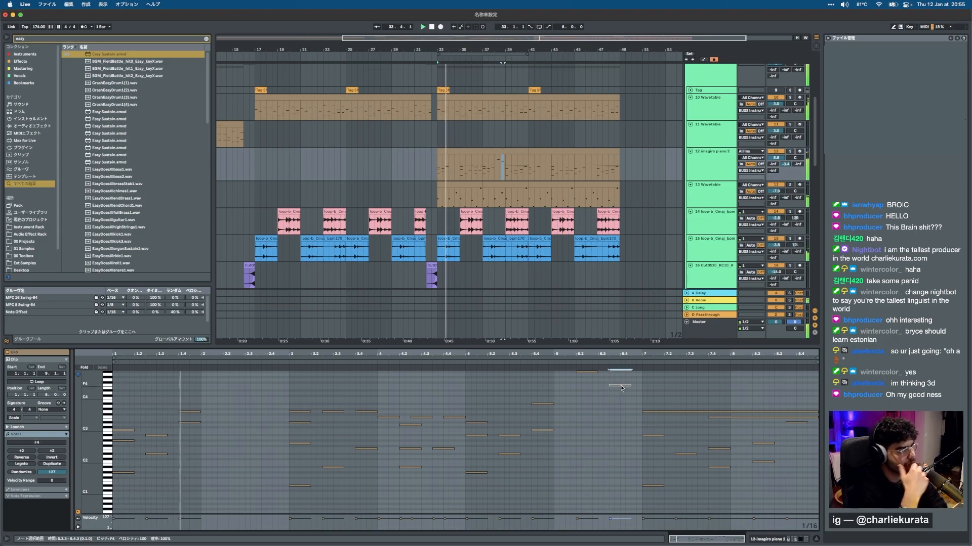
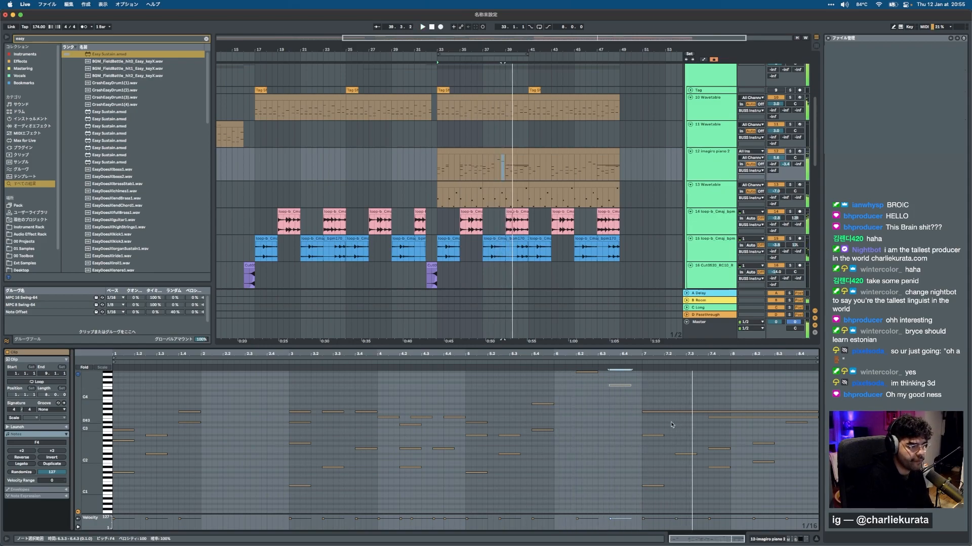
# Add long harmony notes A#3 from 7.1 and D4 from 7.4, extended towards the clip's end, and play the result.
pyautogui.press('space')
pyautogui.moveTo(670, 423); pyautogui.dragTo(665, 392)
pyautogui.click(645, 398)
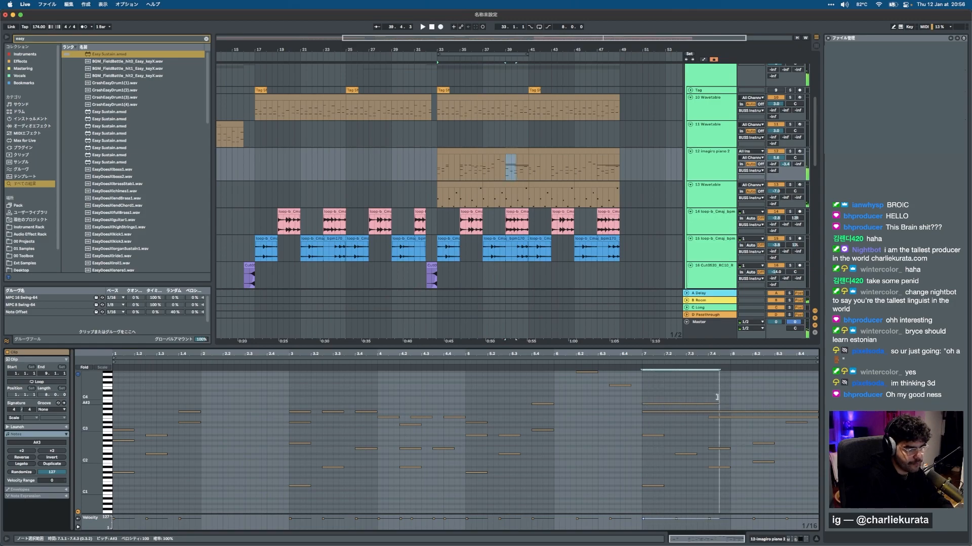
pyautogui.moveTo(707, 403); pyautogui.dragTo(800, 399)
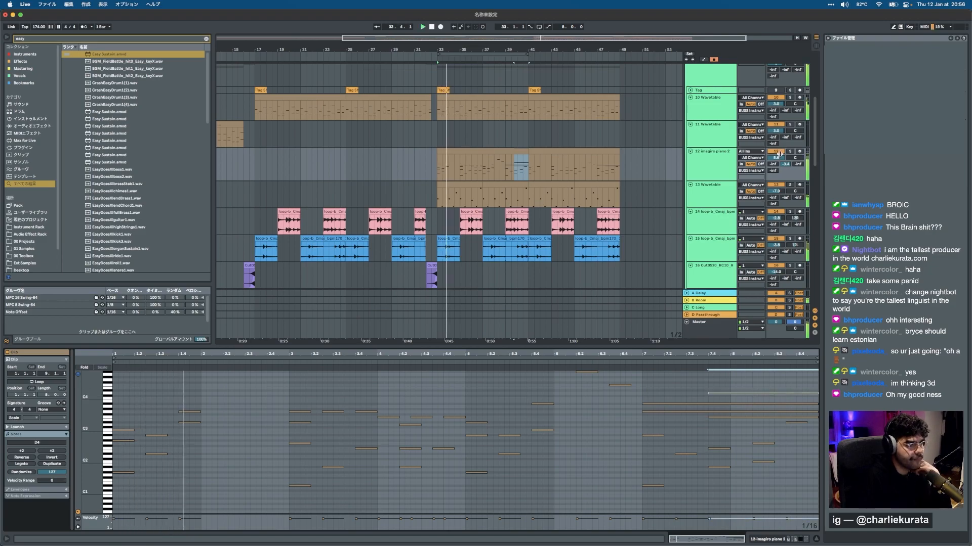
# Solo the imagiro piano track, search the browser for "keys", and load the Keys Velocity effect before the piano instrument.
pyautogui.click(483, 151)
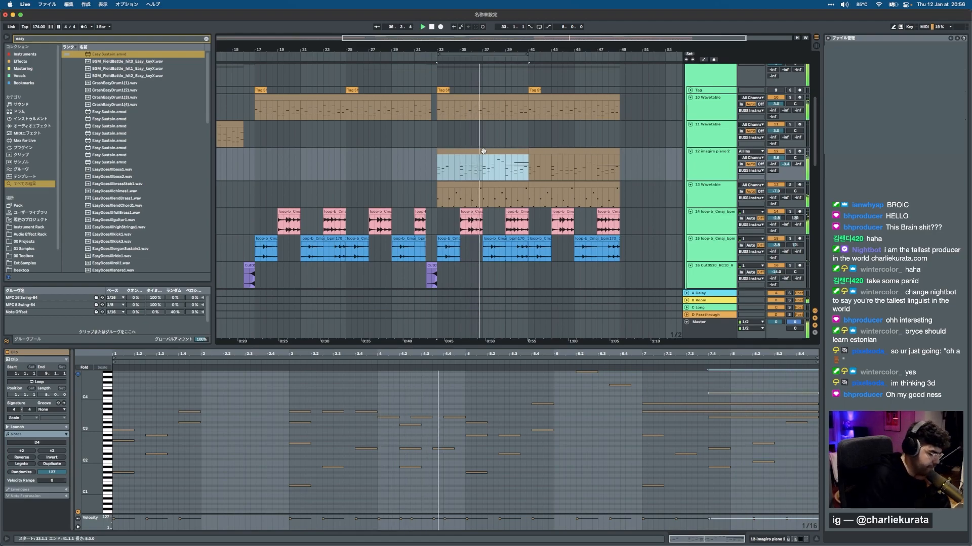
pyautogui.click(787, 153)
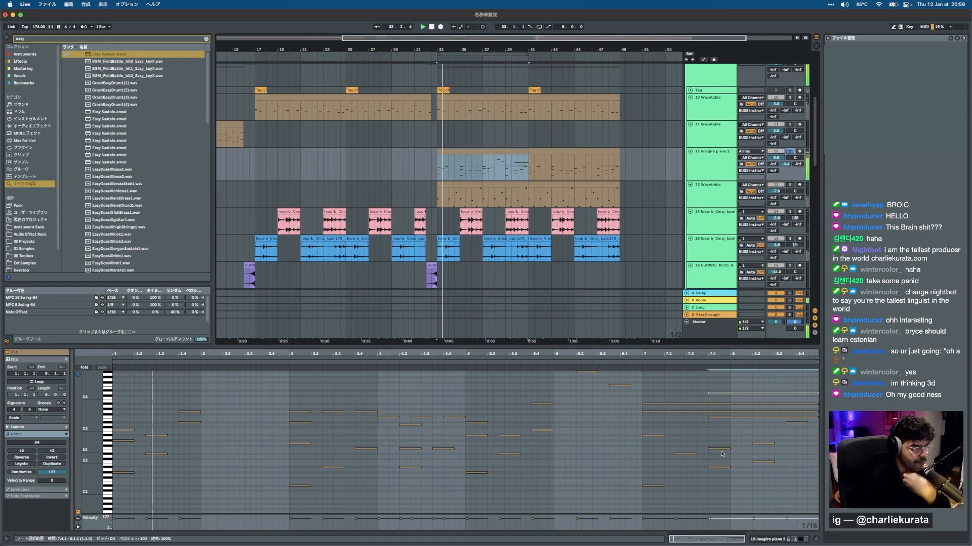
pyautogui.click(762, 539)
pyautogui.press('super+f')
pyautogui.write('keys')
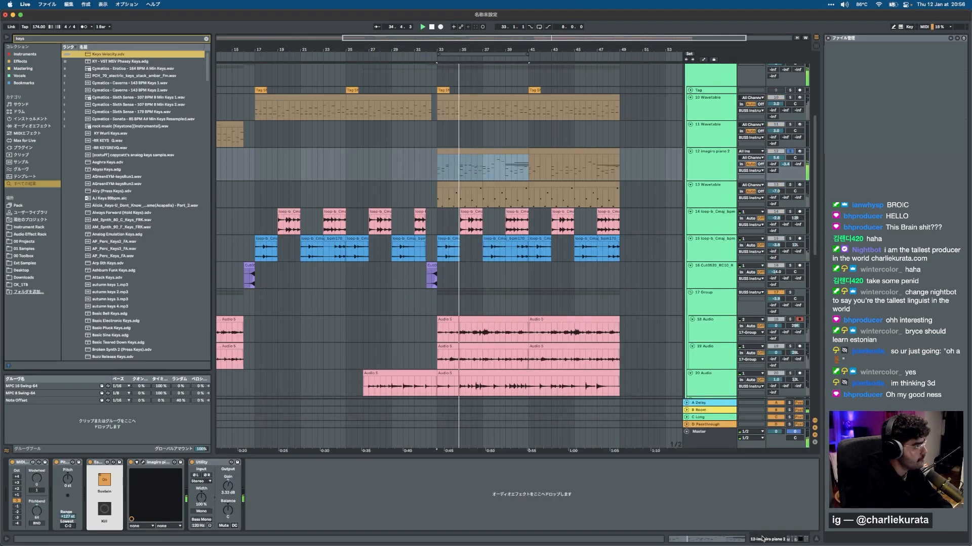
pyautogui.press('Return')
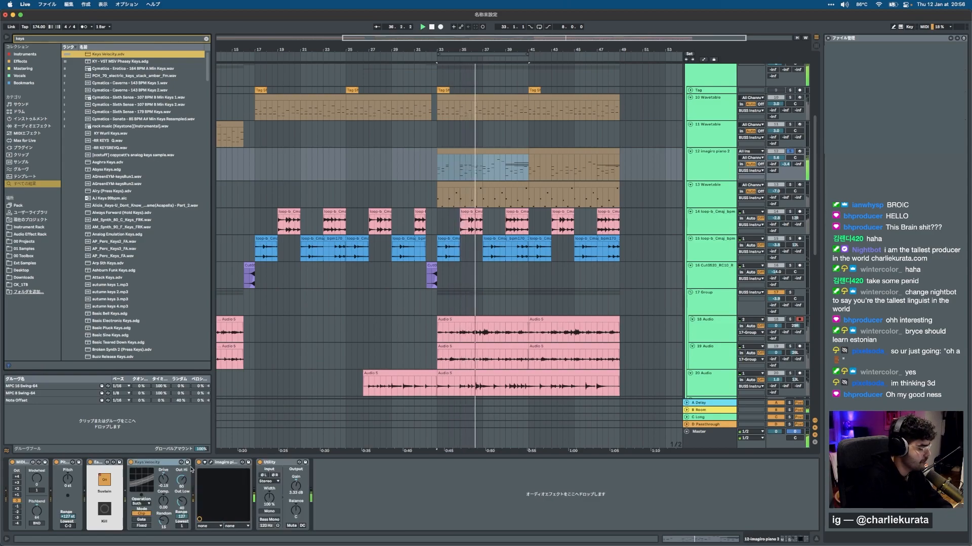
pyautogui.click(135, 508)
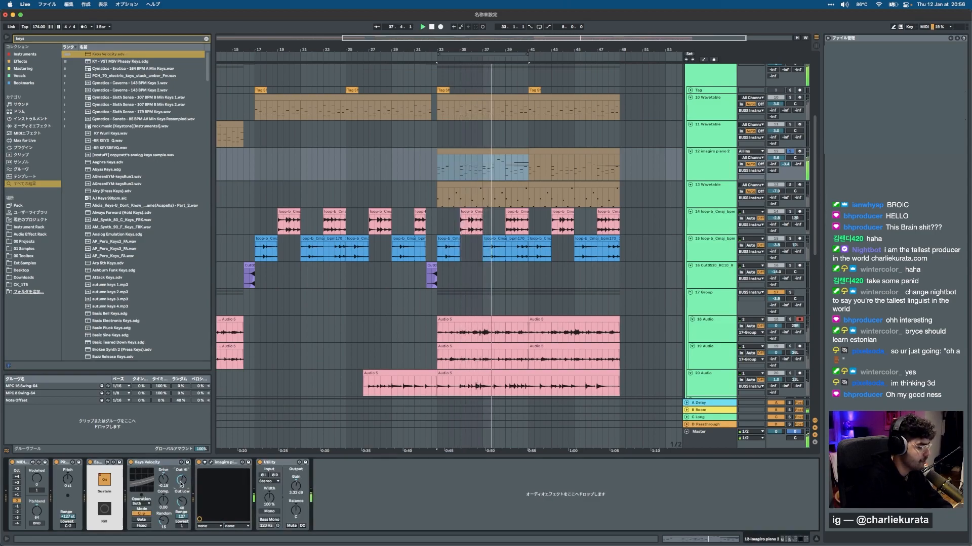
# Apply the Note Offset groove to the piano clip at bar 33 and set the groove's random amount to 57%.
pyautogui.moveTo(43, 400); pyautogui.dragTo(490, 175)
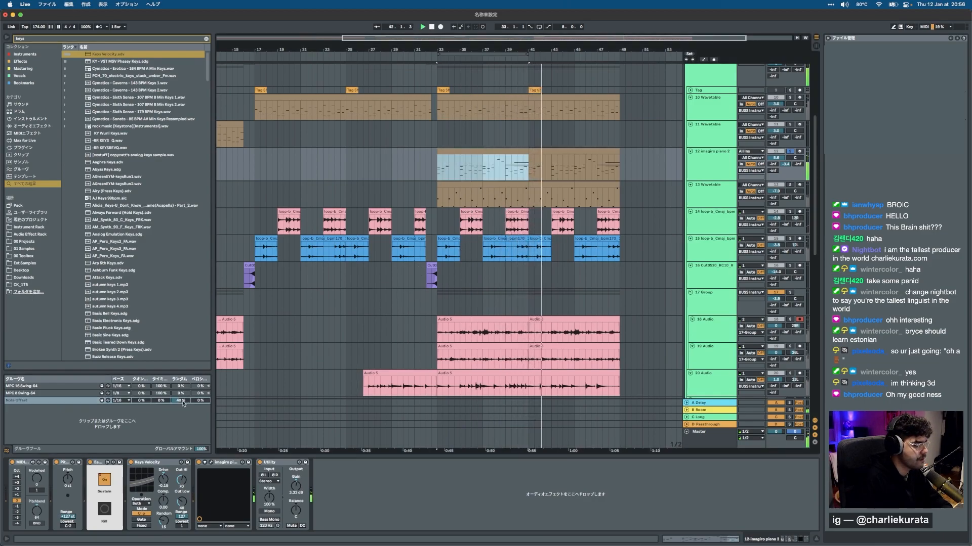
pyautogui.moveTo(180, 401); pyautogui.dragTo(180, 393)
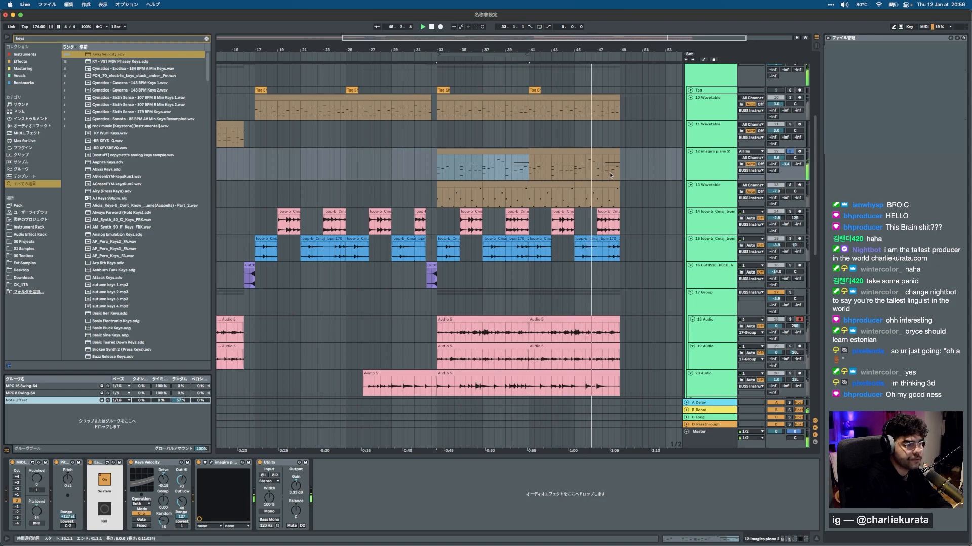
pyautogui.press('space')
# In the piano clip at bar 41, add lower harmony notes C4 at 6.2 and G3 at 6.3.3, and play them.
pyautogui.doubleClick(599, 152)
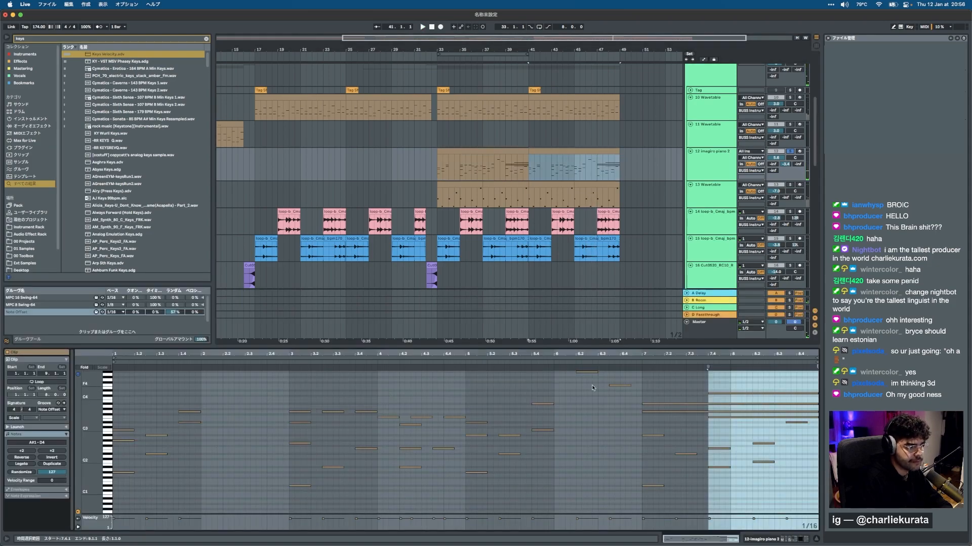
pyautogui.scroll(2, 587, 397)
pyautogui.click(586, 395)
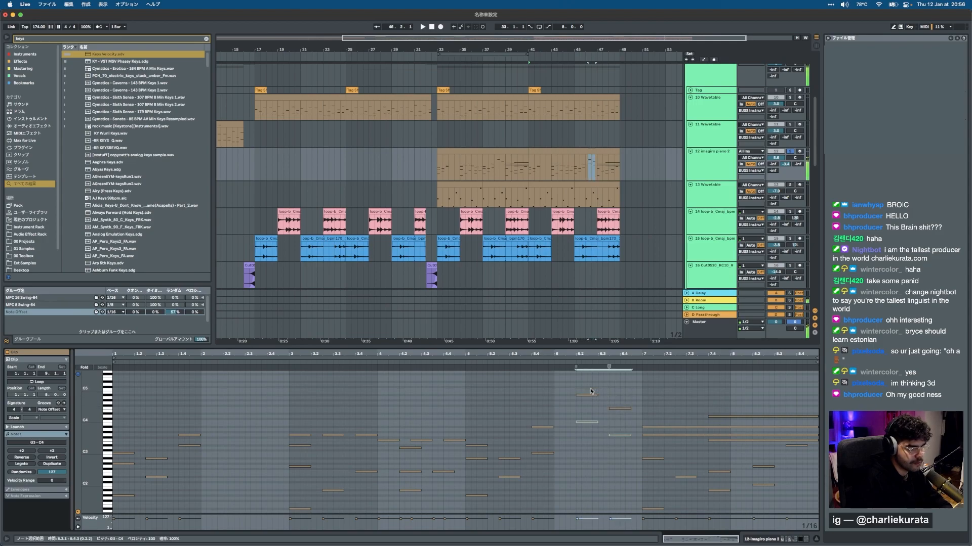
pyautogui.press('space')
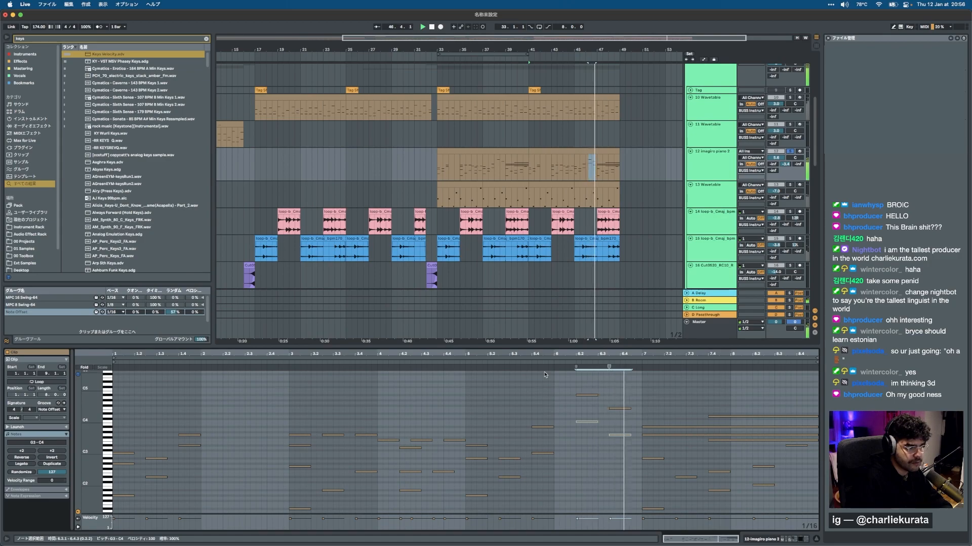
# Raise the two lower notes in bar 6 of the Imagiro piano 2 clip, the last one to D4, and unsolo the track.
pyautogui.click(587, 422)
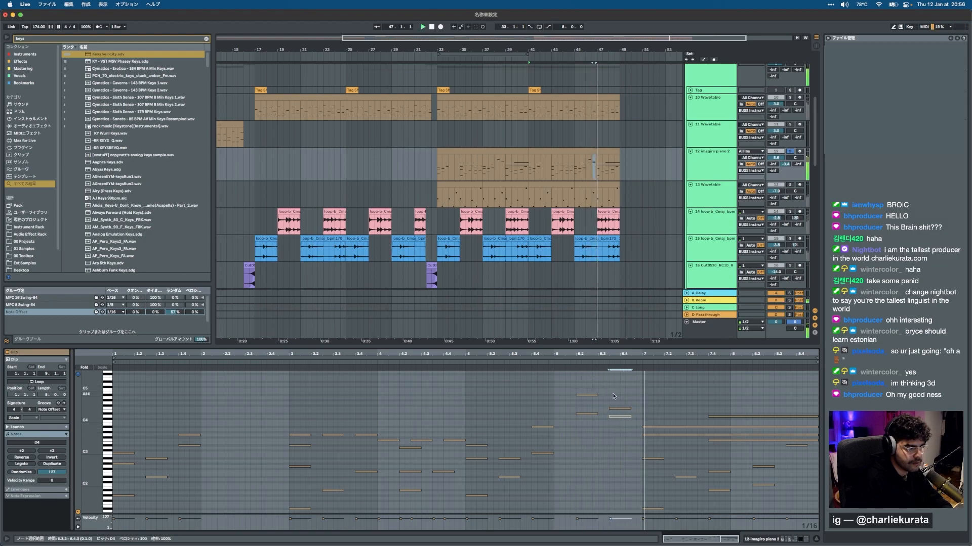
pyautogui.click(651, 428)
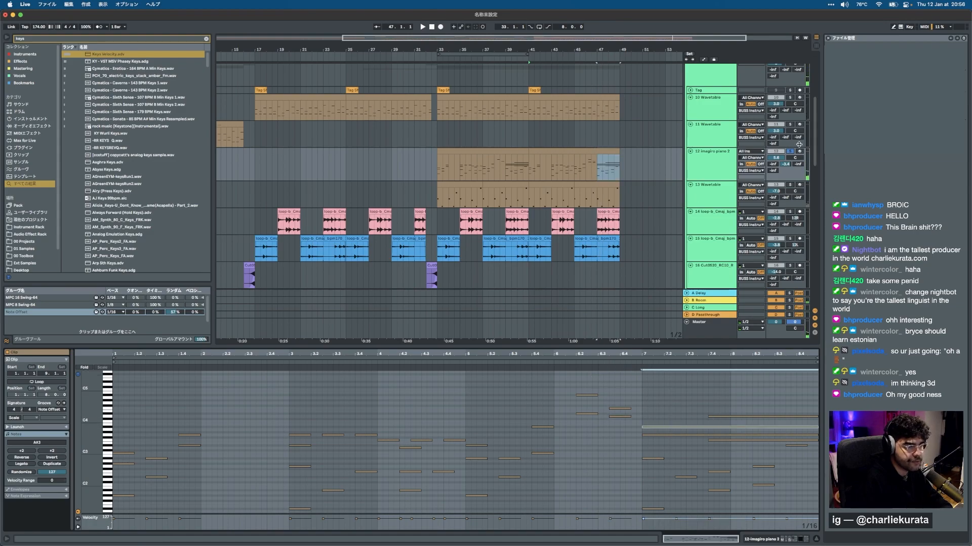
pyautogui.click(790, 151)
# Play the arrangement from the first clip on track 11 Wavetable and review the instrument, bass, drum and percussion tracks with the clip editor hidden.
pyautogui.hscroll(-5, 358, 146)
pyautogui.scroll(-2, 358, 147)
pyautogui.click(243, 132)
pyautogui.press('space')
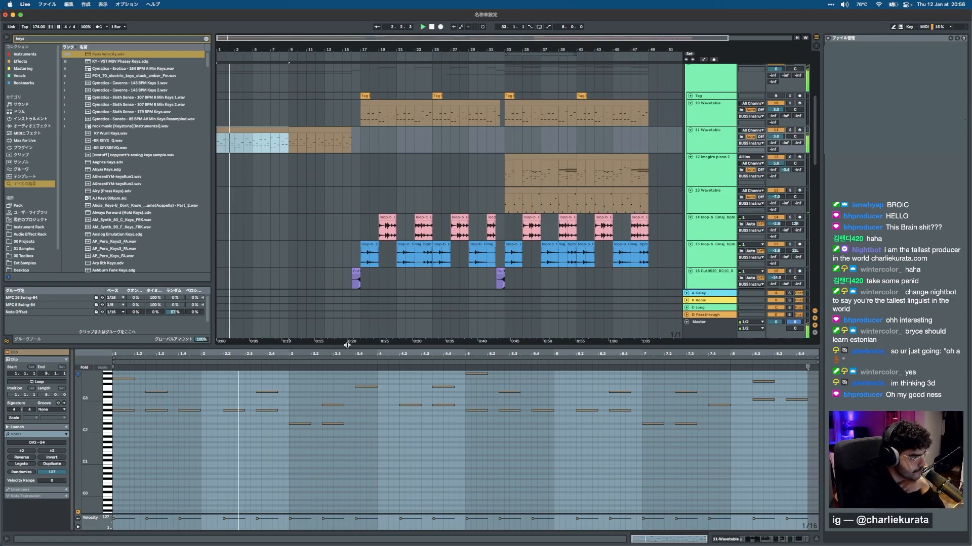
pyautogui.press('alt+super+l')
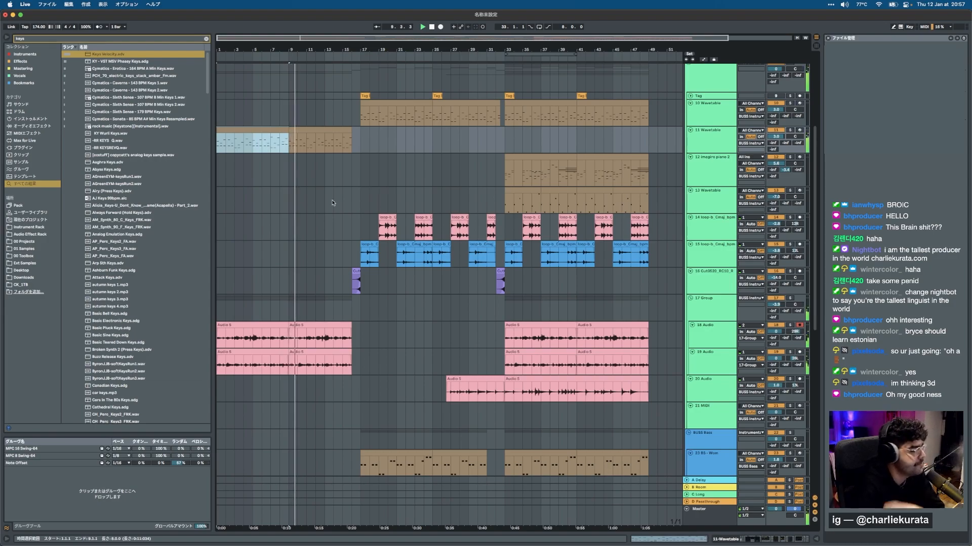
pyautogui.press('+')
pyautogui.scroll(-10, 340, 222)
pyautogui.hscroll(-2, 340, 223)
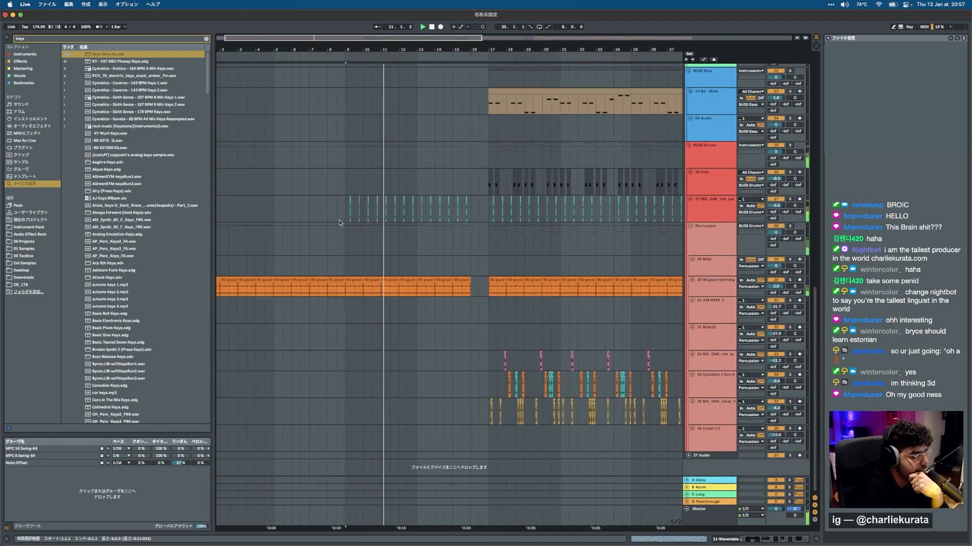
pyautogui.press('-')
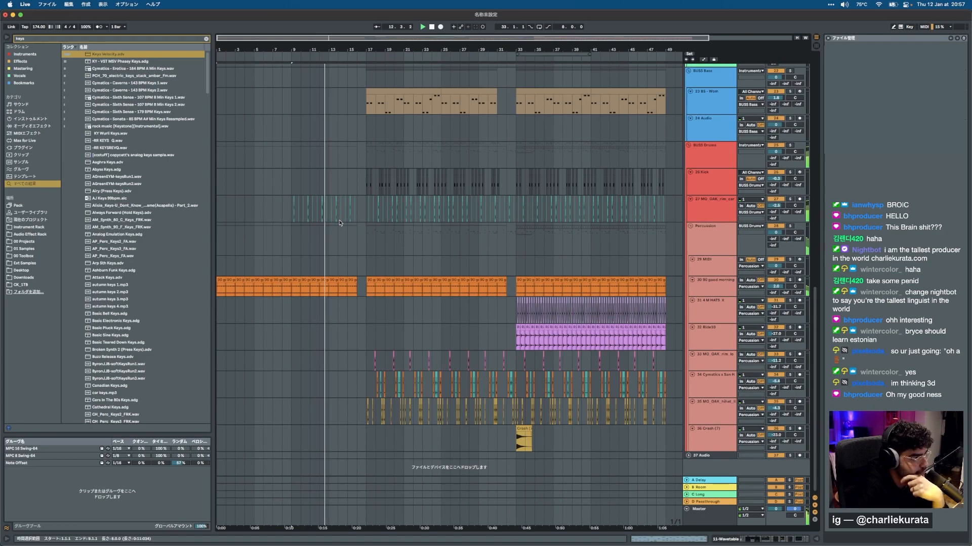
pyautogui.scroll(6, 339, 222)
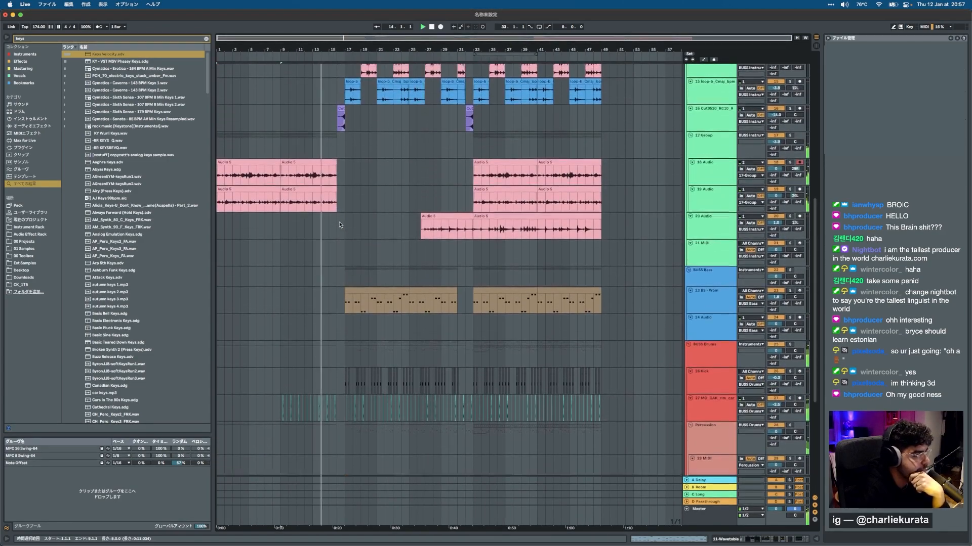
pyautogui.scroll(5, 339, 225)
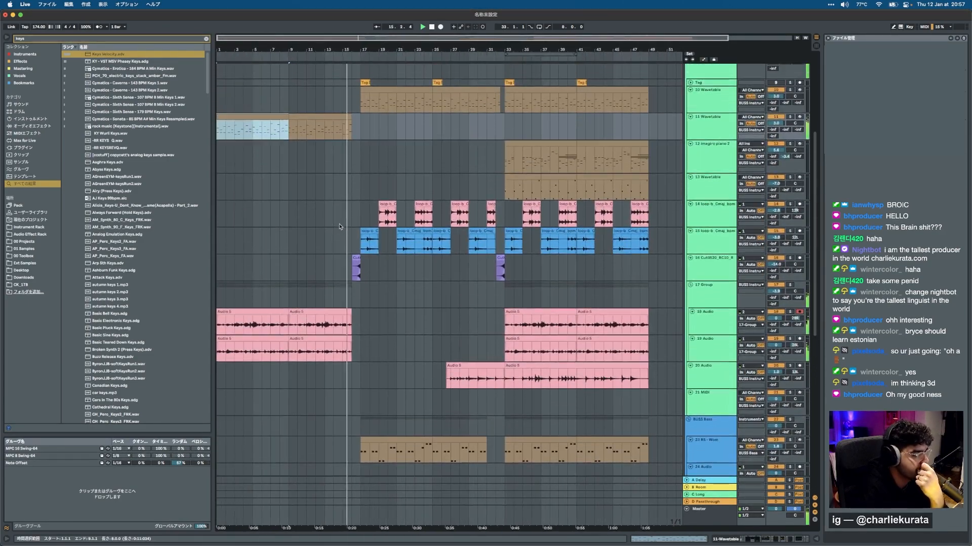
pyautogui.press('+')
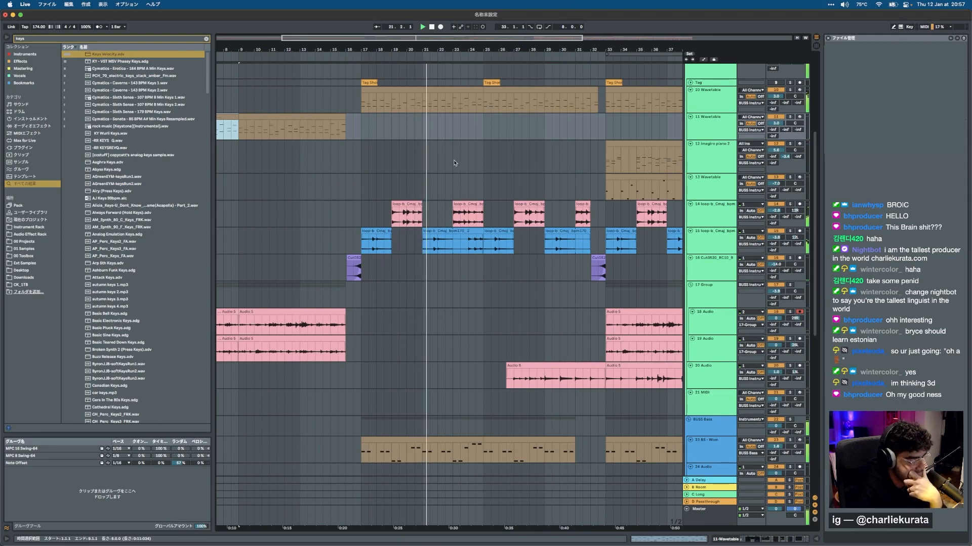
# Raise the makeup gain of the master track's Glue Compressor and set its threshold to -8.25 dB.
pyautogui.click(721, 527)
pyautogui.click(786, 540)
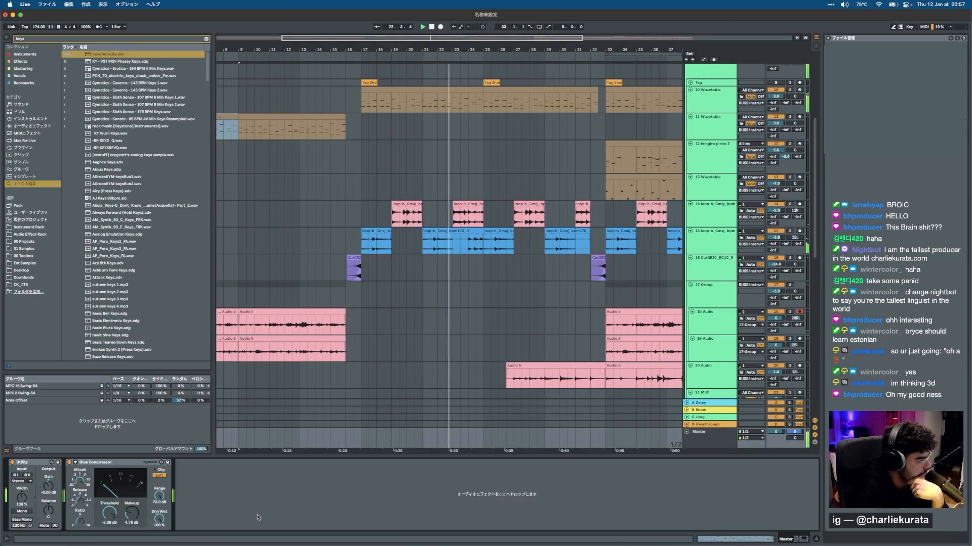
pyautogui.moveTo(129, 517); pyautogui.dragTo(130, 517)
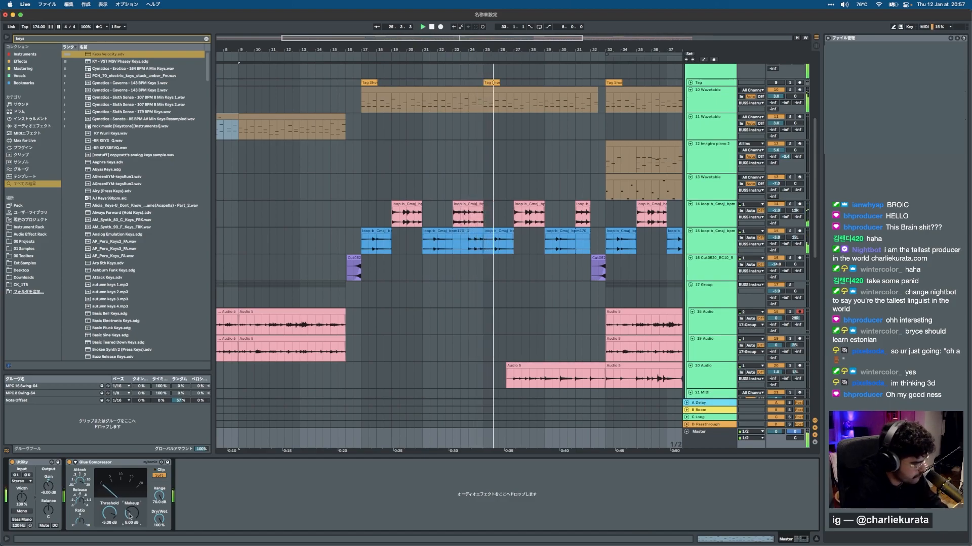
# Find the Pro-MB plug-in in the browser and load it on the master between Utility and Glue Compressor.
pyautogui.press('super+f')
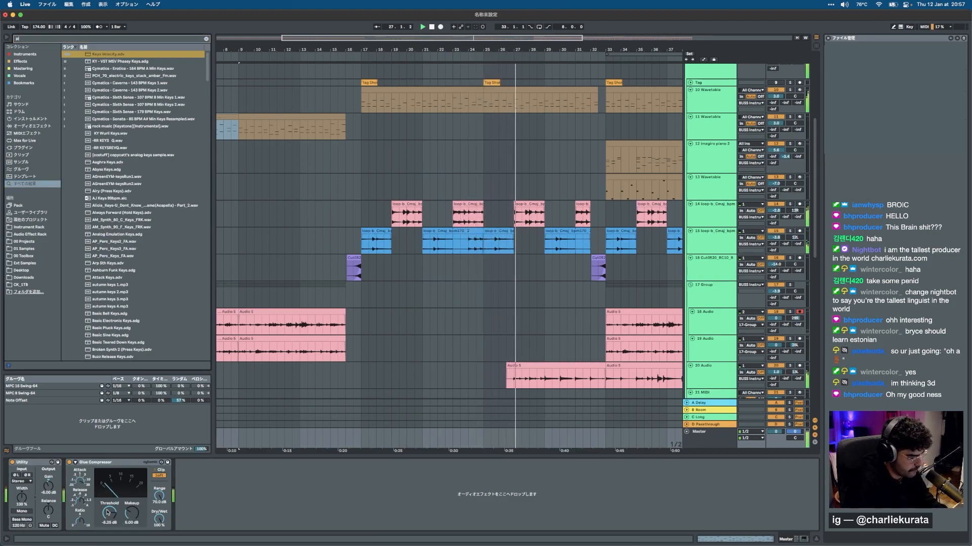
pyautogui.write('pro mb')
pyautogui.press('Down')
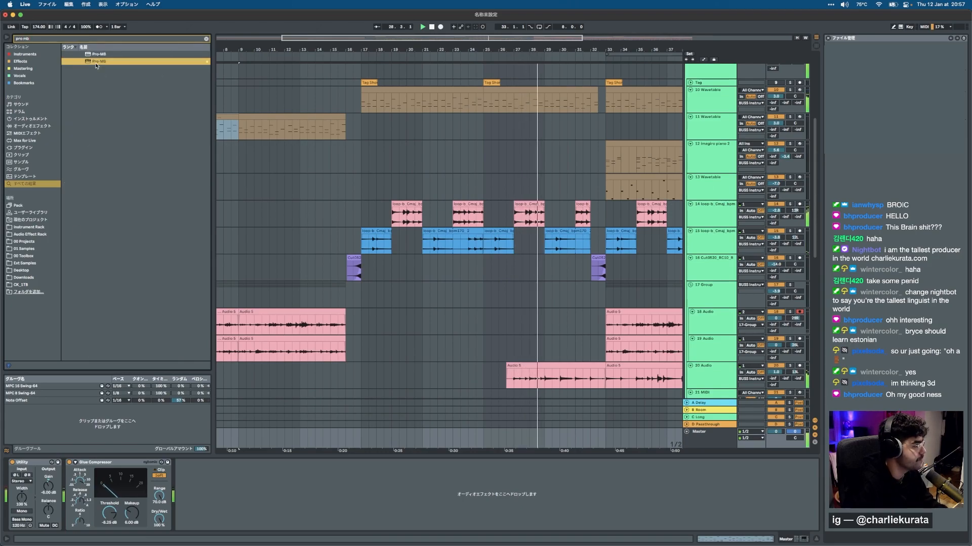
pyautogui.press('Return')
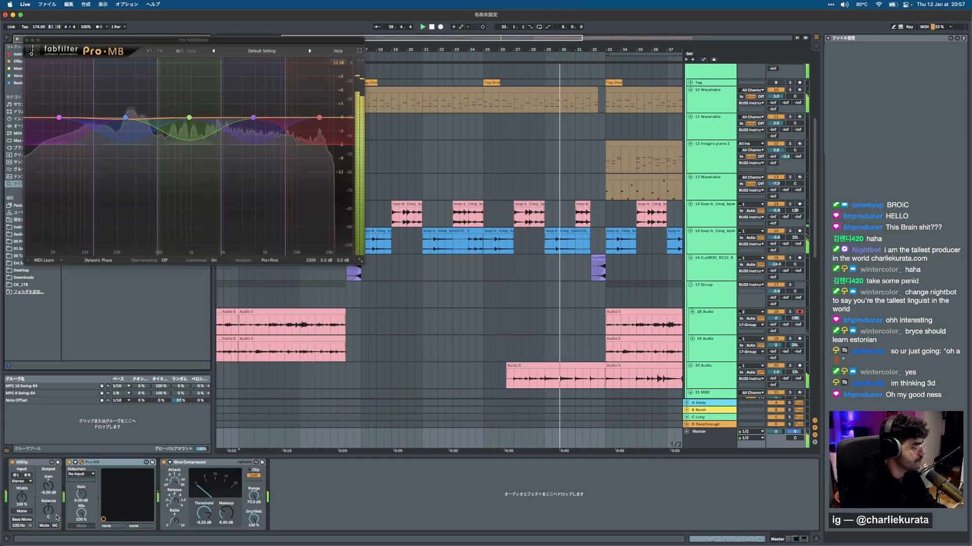
# Close the Pro-MB window, search the browser for Pro-Q 3 and insert it on the master between Pro-MB and Glue Compressor.
pyautogui.click(23, 39)
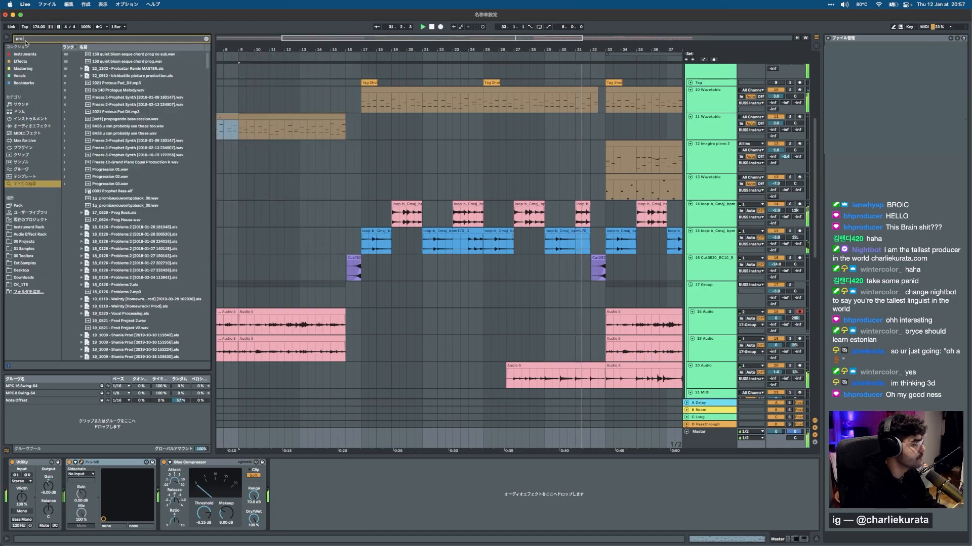
pyautogui.write('q')
pyautogui.moveTo(101, 76); pyautogui.dragTo(154, 506)
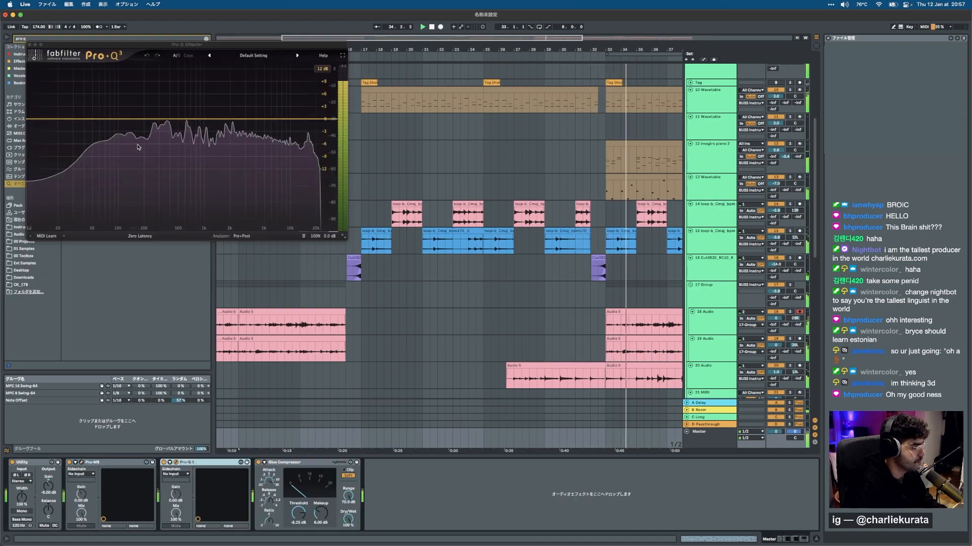
# Shape the master in Pro-Q 3 with a bell cut around 180 Hz and a low cut at about 29 Hz.
pyautogui.doubleClick(135, 145)
pyautogui.moveTo(135, 145); pyautogui.dragTo(150, 154)
pyautogui.scroll(3, 136, 142)
pyautogui.click(147, 154)
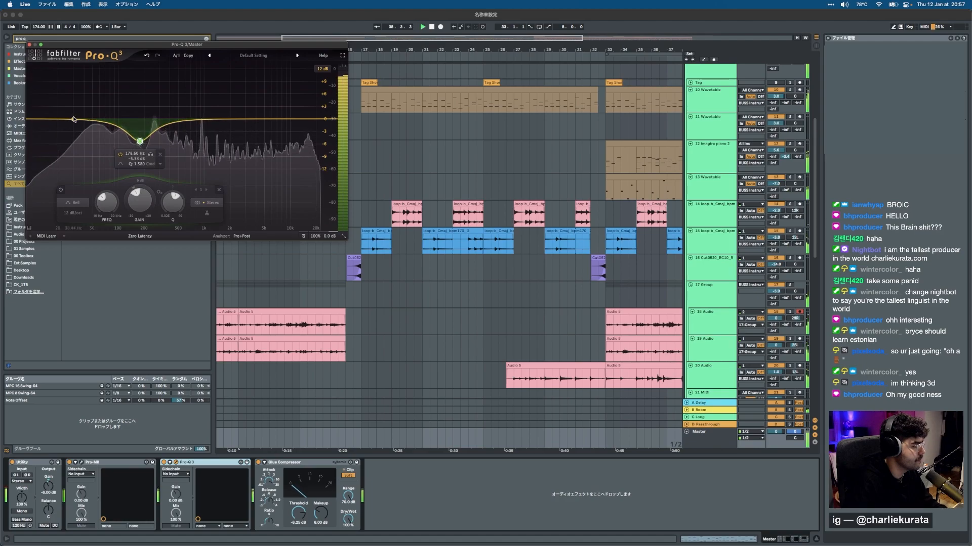
pyautogui.moveTo(44, 119); pyautogui.dragTo(91, 105)
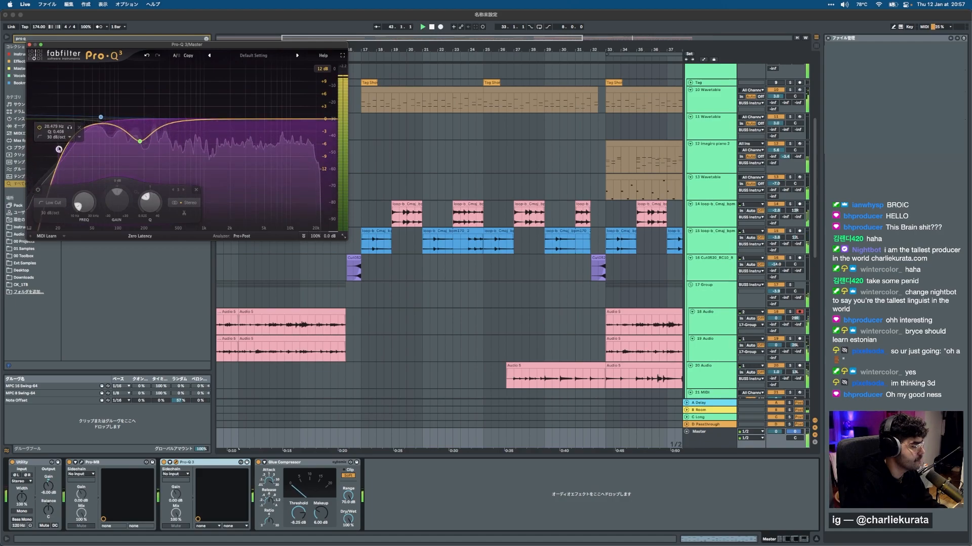
# Adjust the compression of Band 1 in the master's Pro-MB and close both FabFilter plug-in windows.
pyautogui.click(81, 462)
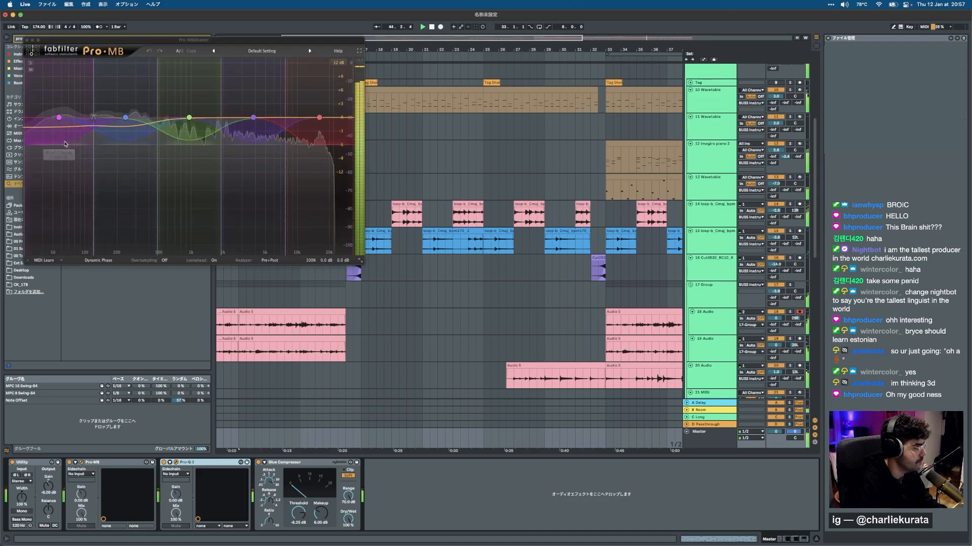
pyautogui.press('super+grave')
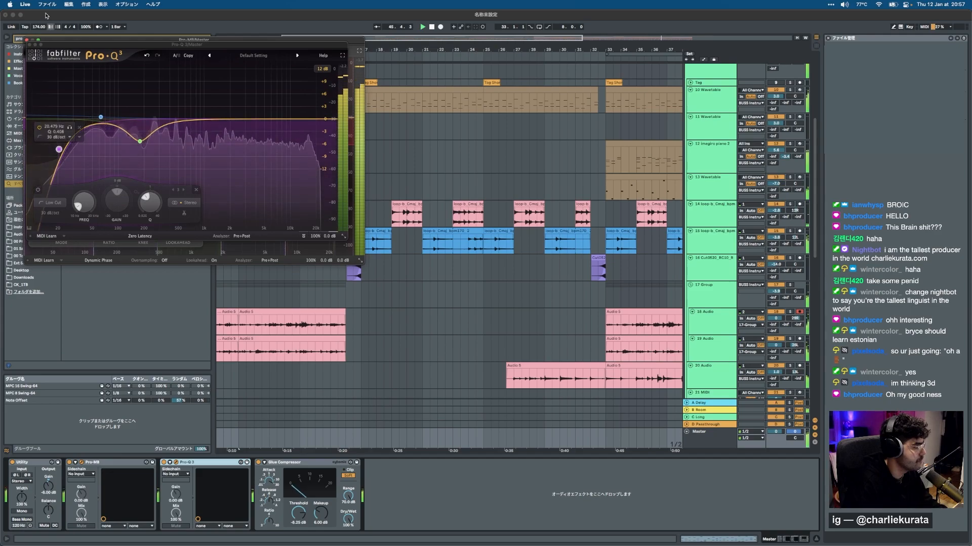
pyautogui.click(27, 40)
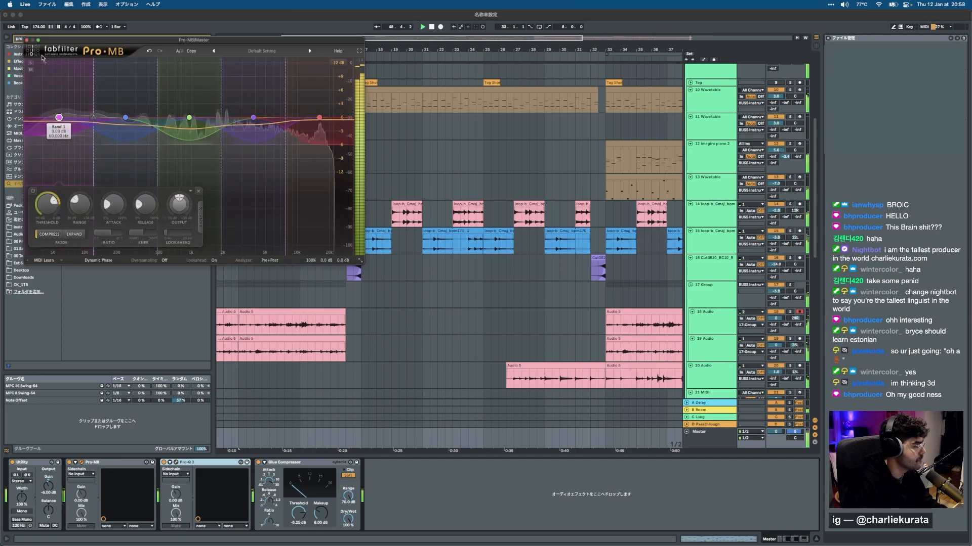
pyautogui.click(27, 40)
# Play the arrangement from bar 15 and raise the volume of the Kick track.
pyautogui.click(332, 286)
pyautogui.press('space')
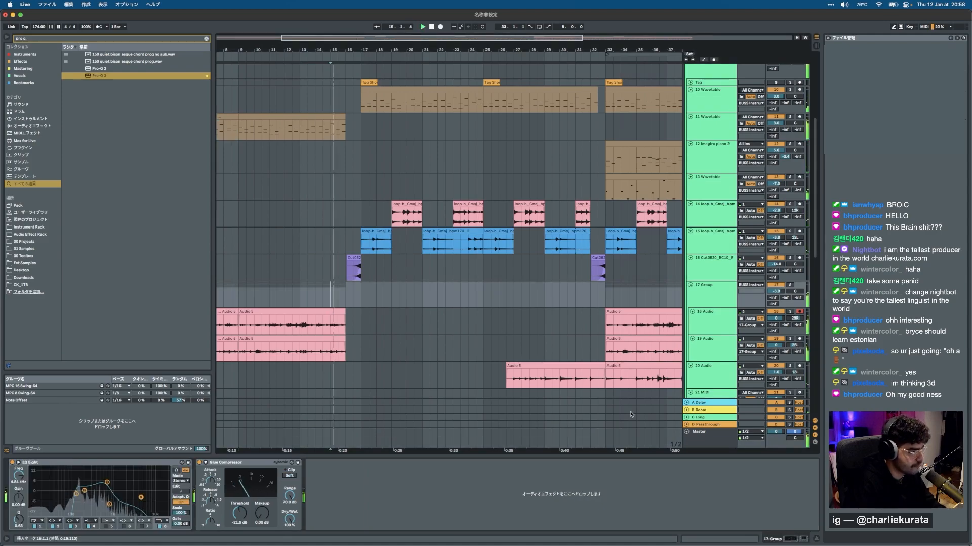
pyautogui.scroll(-10, 652, 285)
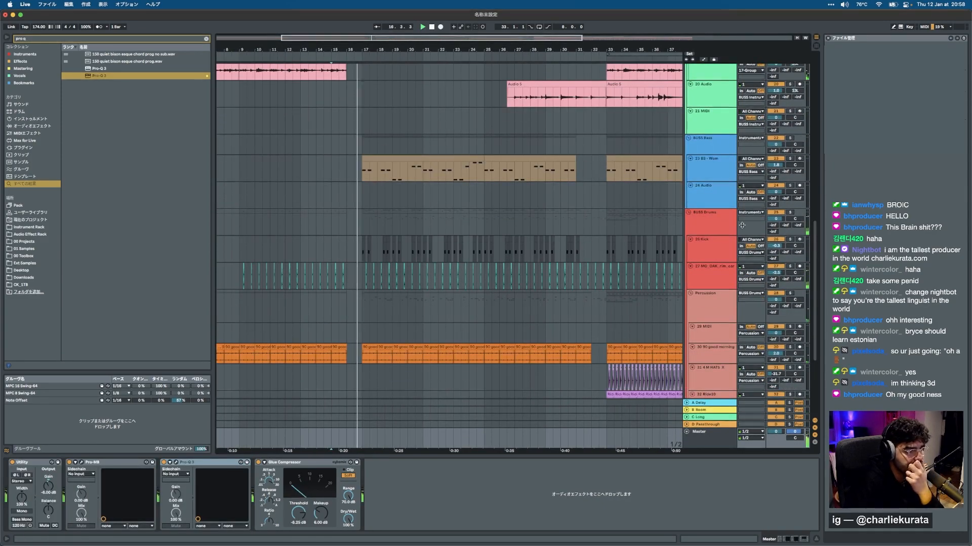
pyautogui.moveTo(776, 246); pyautogui.dragTo(776, 238)
# Set the master Glue Compressor's threshold to -8.67 dB and increase its makeup gain further.
pyautogui.click(698, 430)
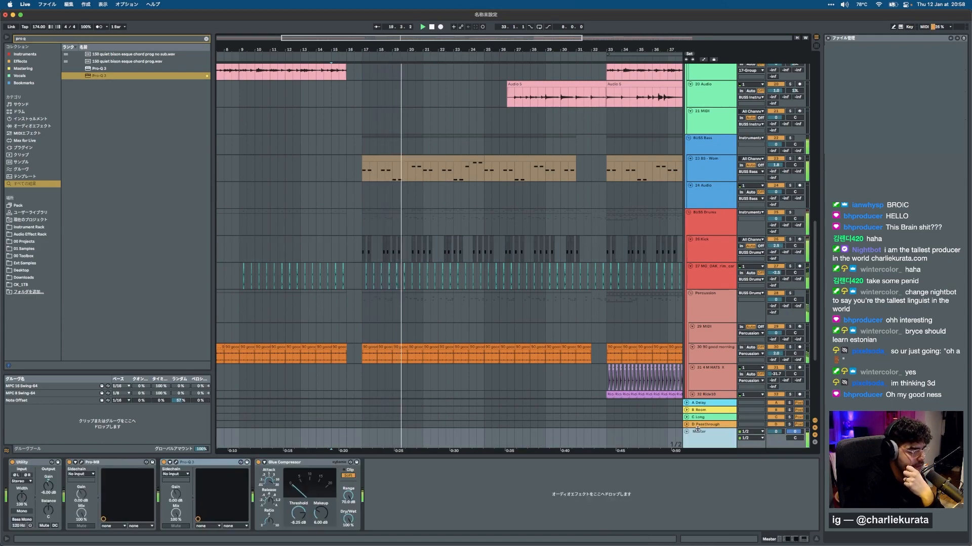
pyautogui.moveTo(305, 513); pyautogui.dragTo(305, 509)
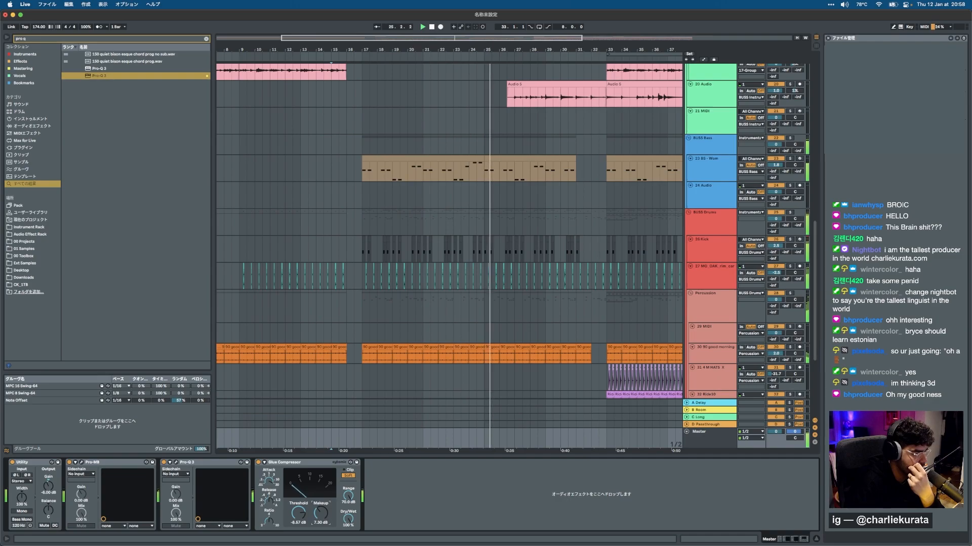
# Listen through the transition into the second drop and delete the crash clip at bar 33 on the Crash track.
pyautogui.scroll(10, 410, 275)
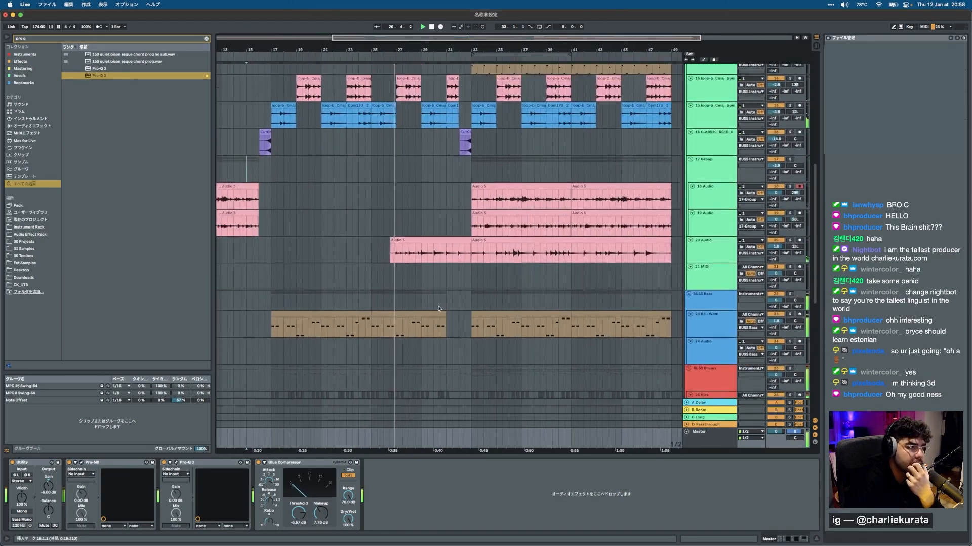
pyautogui.scroll(5, 387, 226)
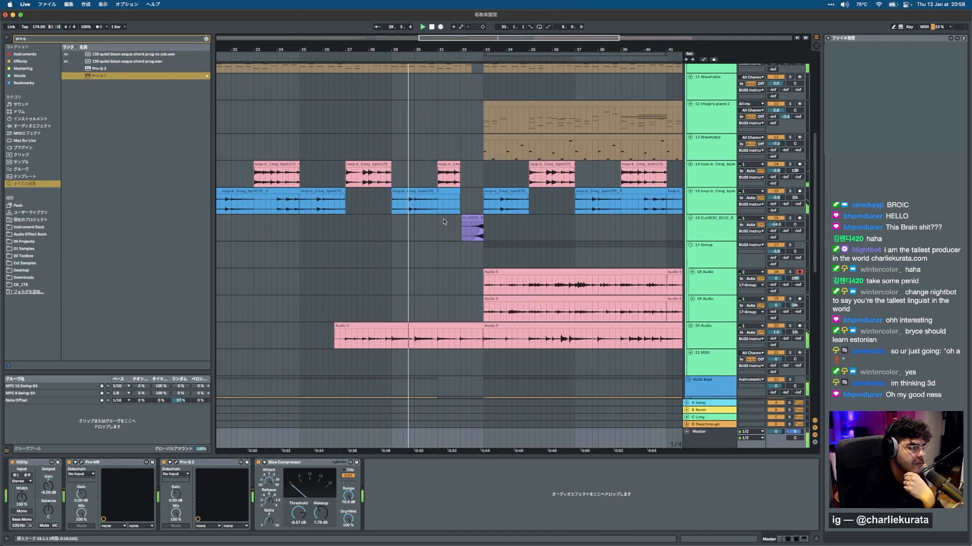
pyautogui.hscroll(2, 443, 221)
pyautogui.scroll(1, 444, 221)
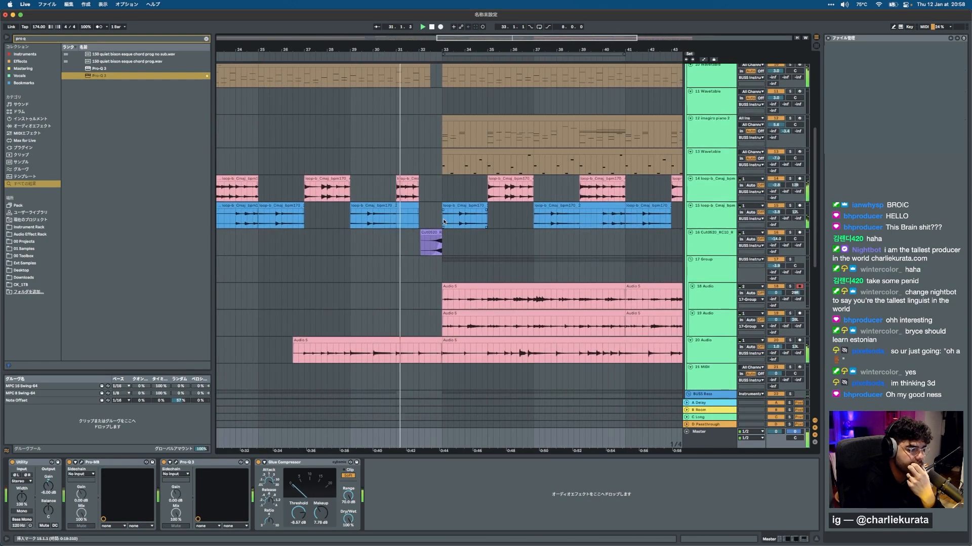
pyautogui.scroll(-3, 443, 222)
pyautogui.hscroll(2, 443, 221)
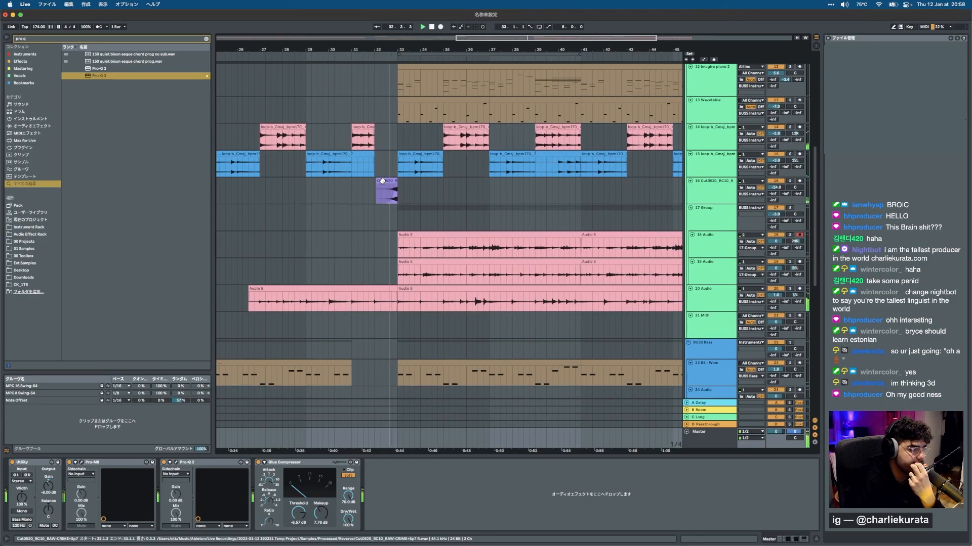
pyautogui.scroll(-10, 382, 182)
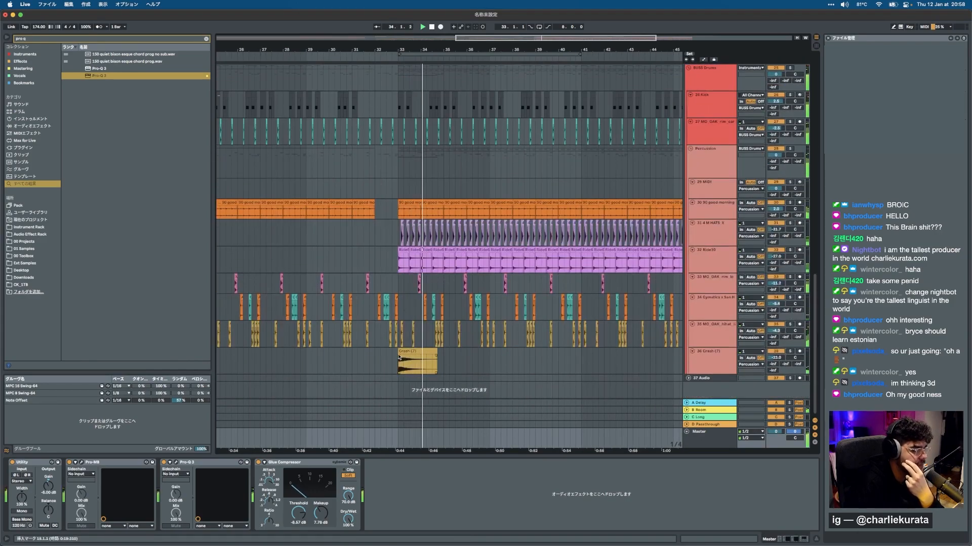
pyautogui.click(406, 352)
pyautogui.press('Delete')
# Replay the transition into bar 33 from 30.4.3 and check the drum, percussion and instrument tracks around it.
pyautogui.scroll(3, 380, 293)
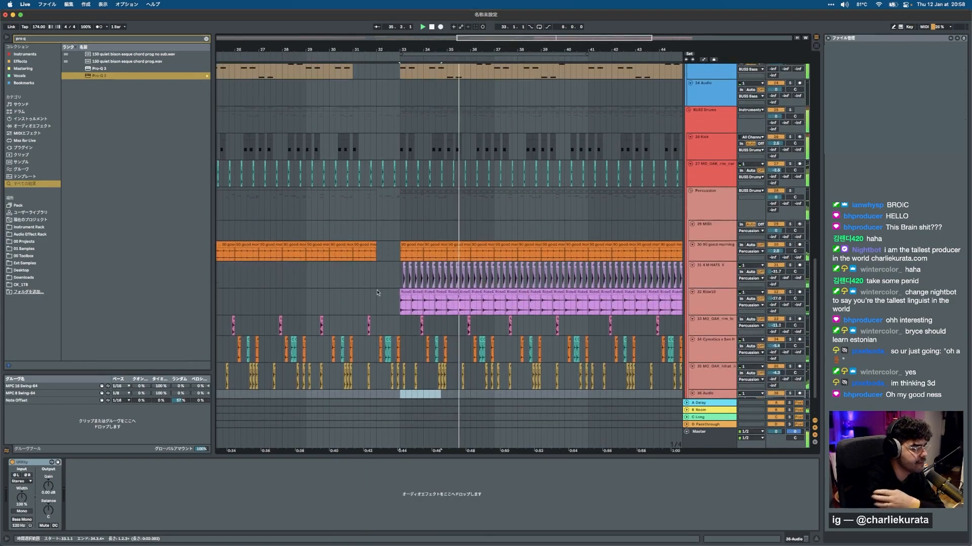
pyautogui.scroll(5, 393, 212)
pyautogui.scroll(2, 397, 205)
pyautogui.moveTo(386, 173); pyautogui.dragTo(414, 177)
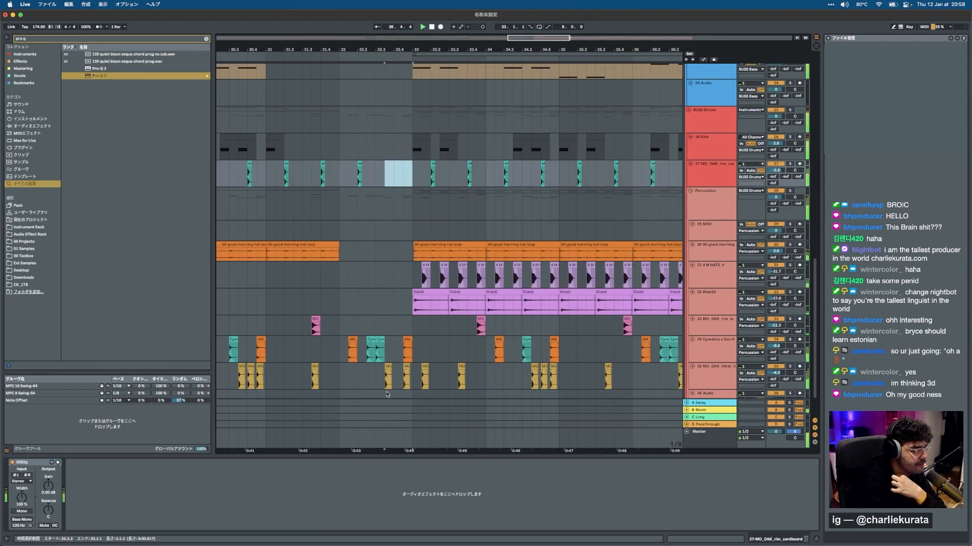
pyautogui.click(254, 292)
pyautogui.scroll(4, 304, 283)
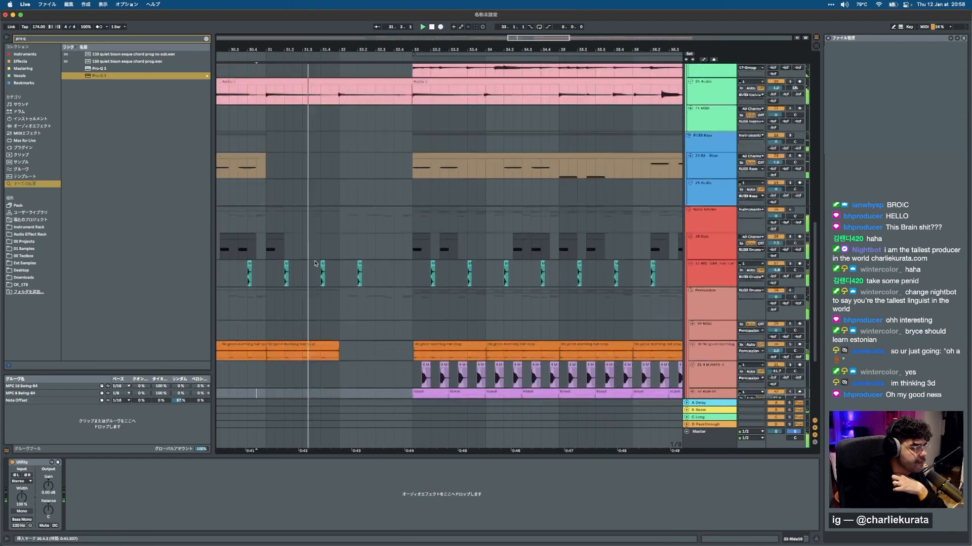
pyautogui.scroll(-4, 360, 301)
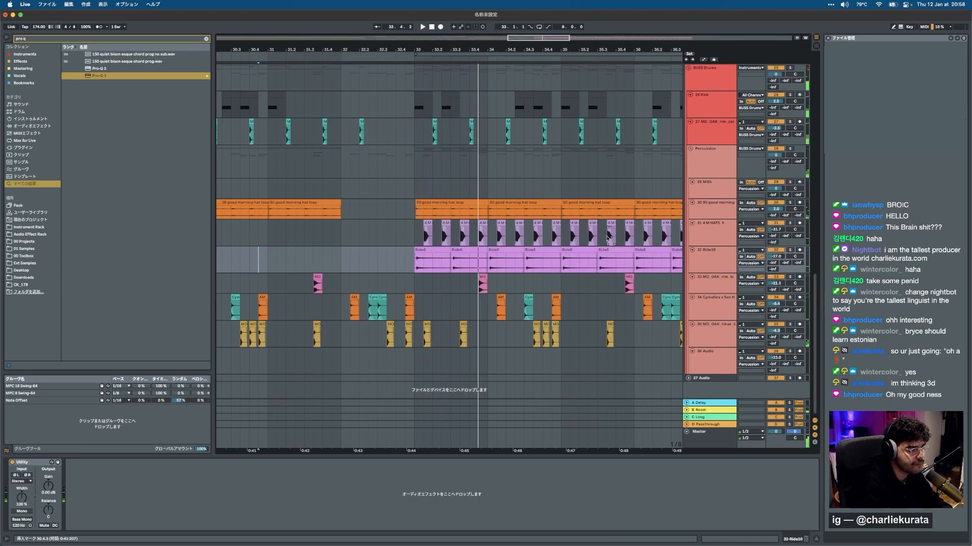
pyautogui.scroll(10, 607, 228)
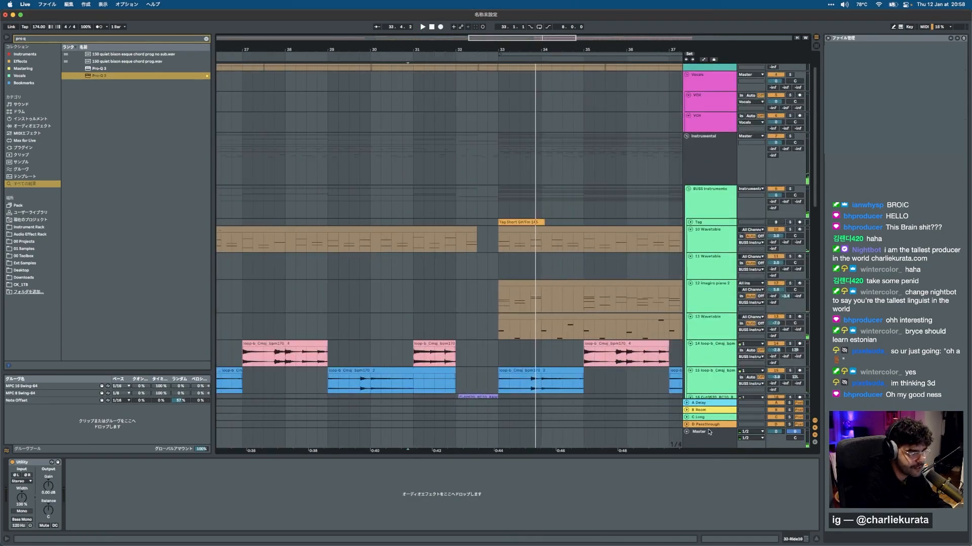
# Add the Ghz Lossy 3 plug-in to the Instrumental group track.
pyautogui.click(709, 433)
pyautogui.click(715, 180)
pyautogui.press('super+f')
pyautogui.write('loss')
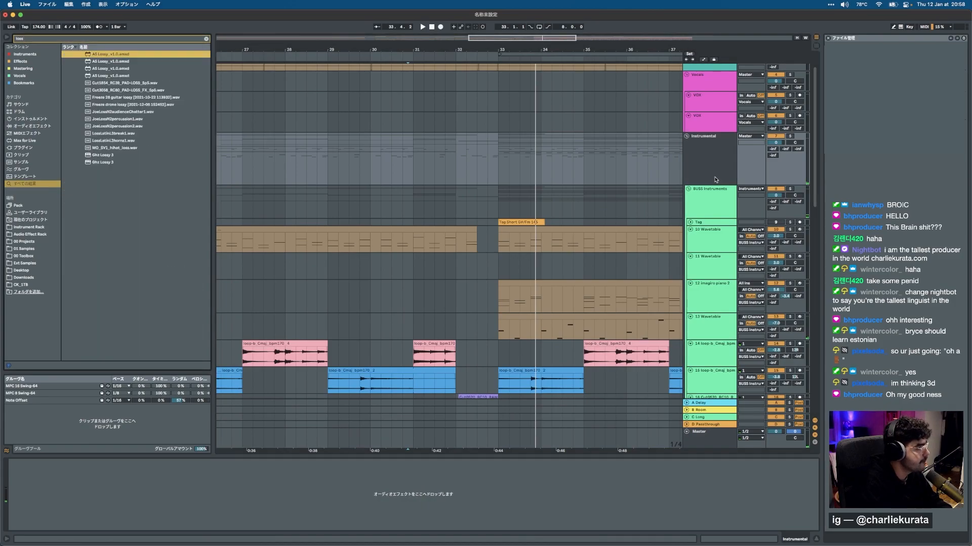
pyautogui.click(99, 162)
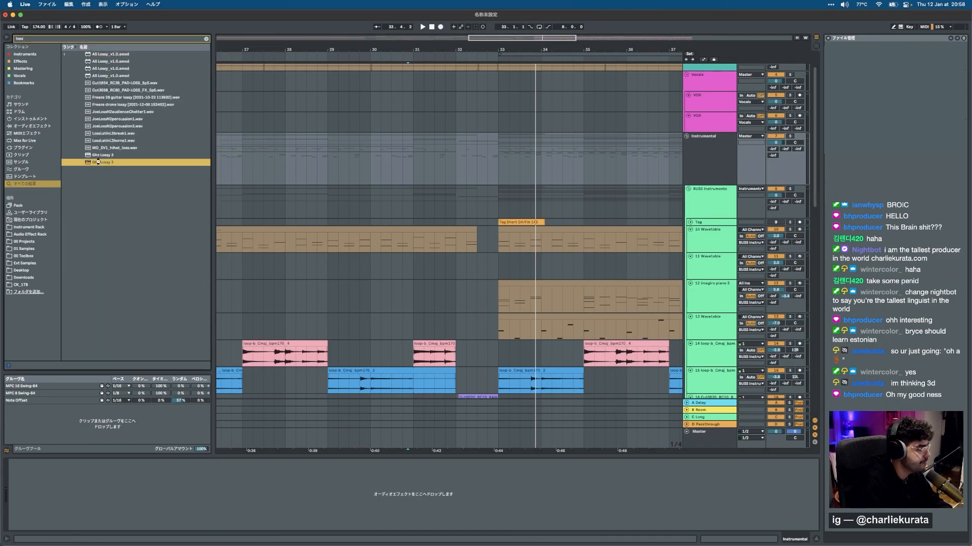
pyautogui.press('Return')
# Lower Lossy's Loss Speed and automate its Loss Amount to rise from 0 % at bar 31 to a peak at bar 33.
pyautogui.press('a')
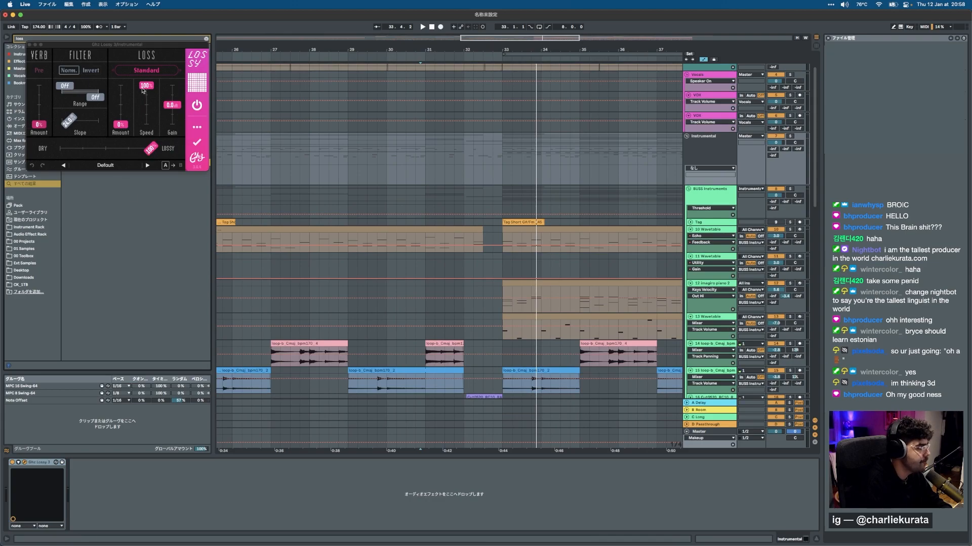
pyautogui.moveTo(143, 90); pyautogui.dragTo(144, 114)
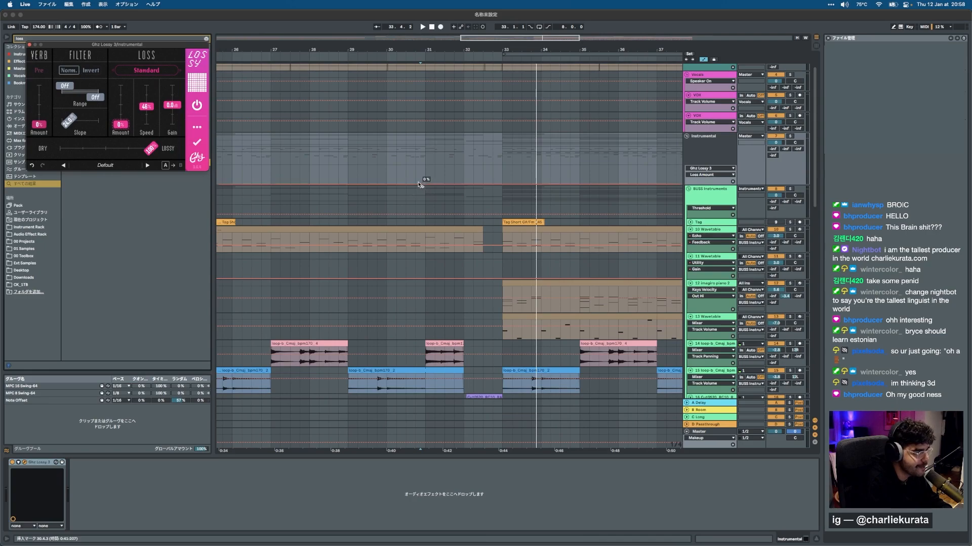
pyautogui.click(426, 185)
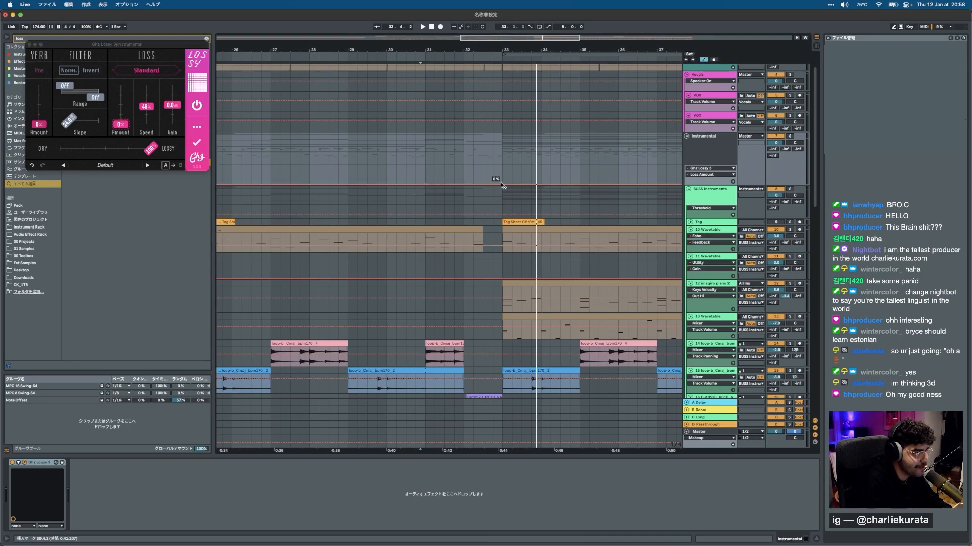
pyautogui.moveTo(486, 183); pyautogui.dragTo(502, 172)
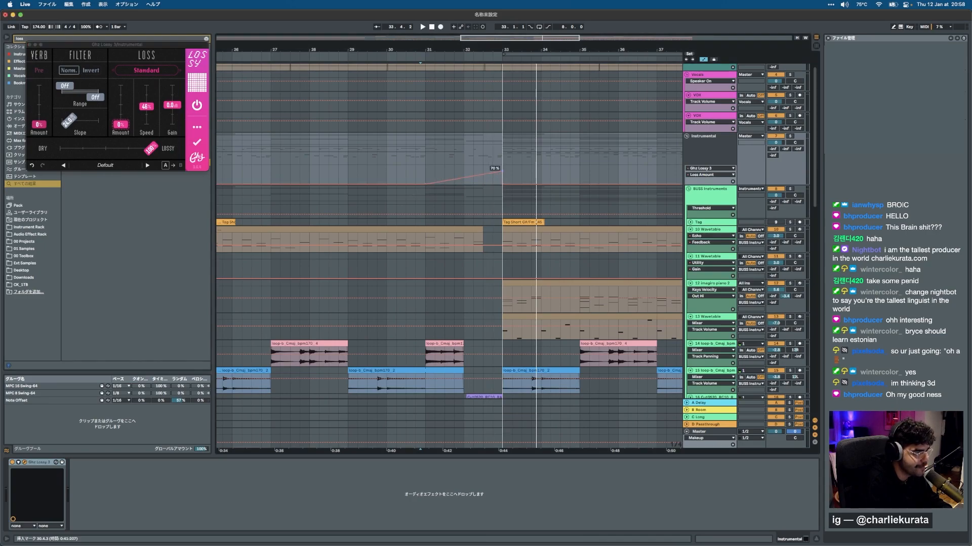
# Bend the Loss Amount ramp into a curve, play the transition from bar 31, and close the plug-in window.
pyautogui.click(426, 176)
pyautogui.press('space')
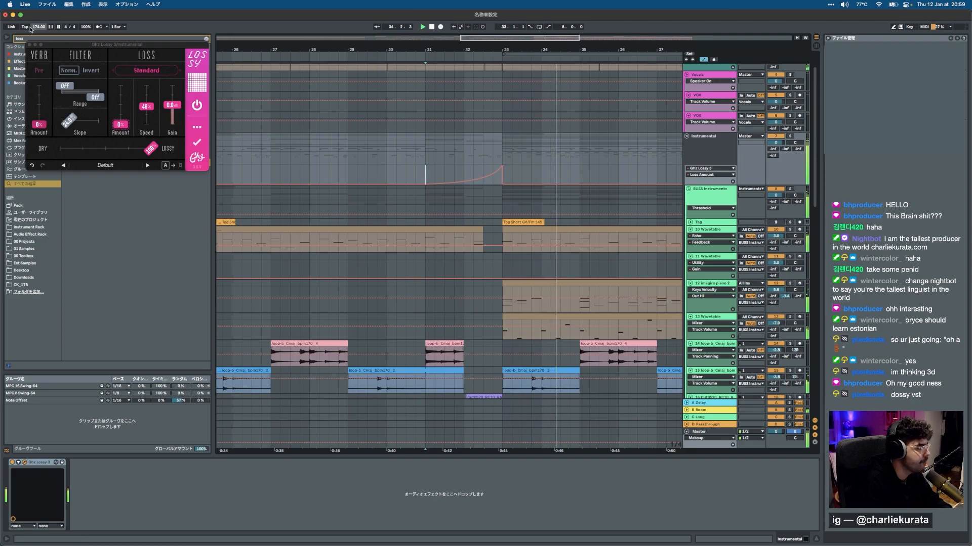
pyautogui.click(28, 45)
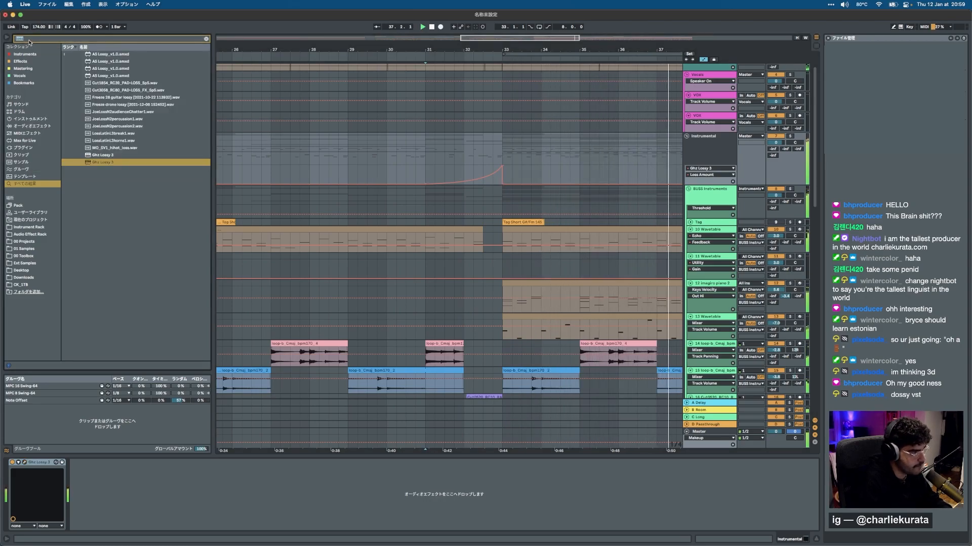
pyautogui.press('BackSpace')
# Look through the instrument, bass and percussion tracks around bar 33 during playback.
pyautogui.click(502, 203)
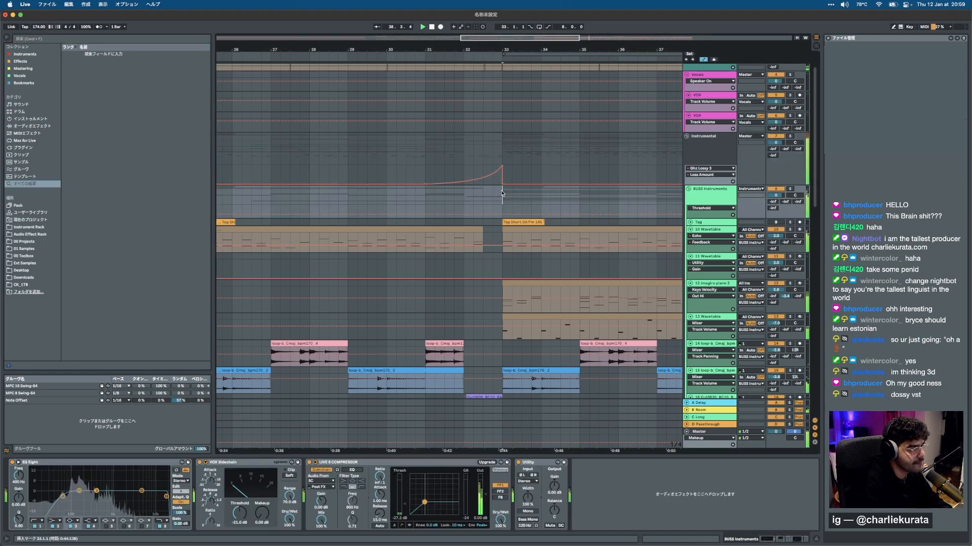
pyautogui.press('a')
pyautogui.scroll(-20, 511, 228)
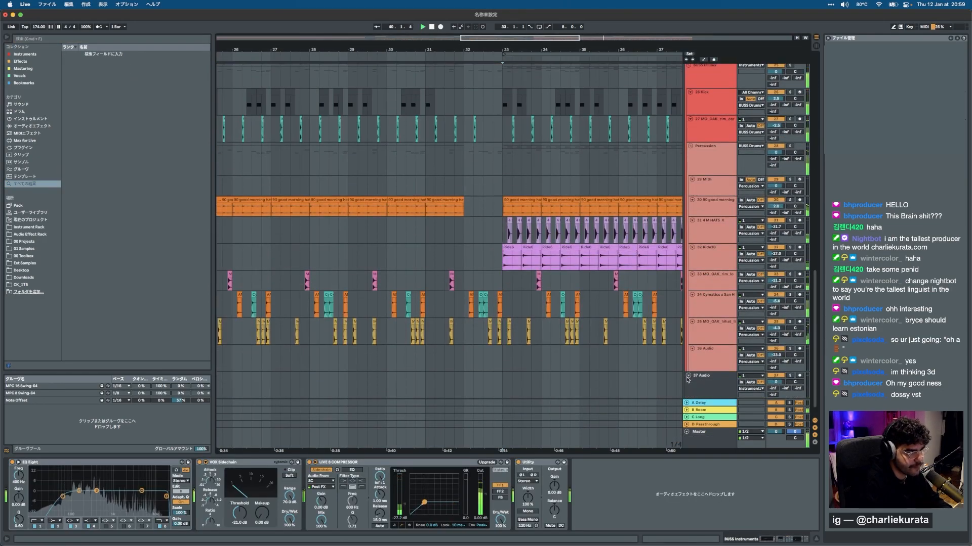
pyautogui.scroll(10, 686, 379)
pyautogui.scroll(3, 684, 379)
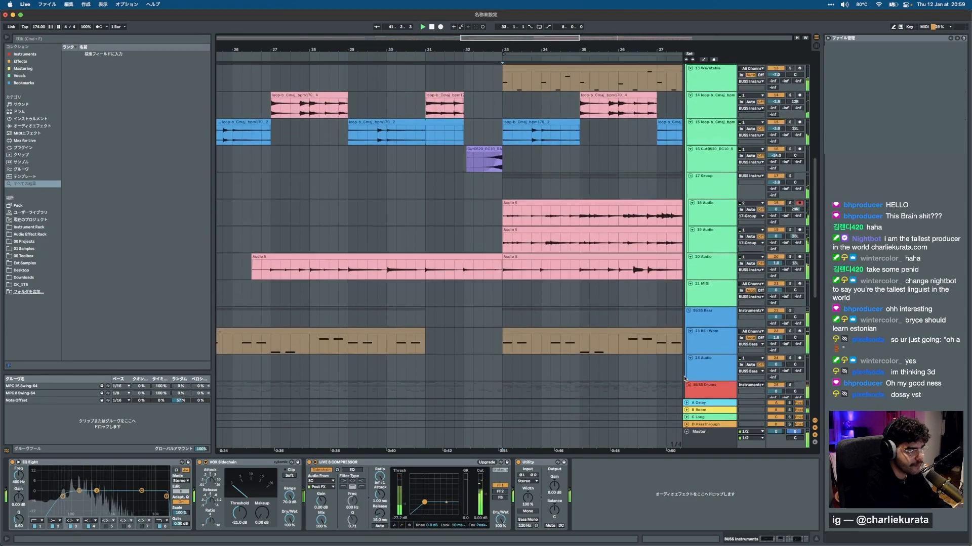
pyautogui.scroll(-8, 684, 379)
pyautogui.scroll(12, 684, 379)
pyautogui.scroll(3, 684, 379)
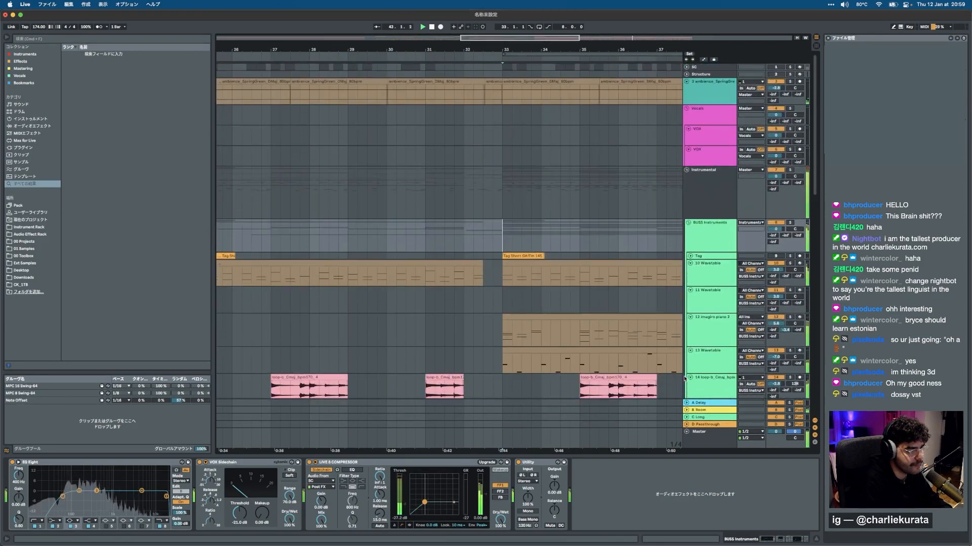
# Straighten the curve of the Instrumental group's Loss Amount ramp into bar 33 and replay from 30.4.1.
pyautogui.press('a')
pyautogui.click(471, 211)
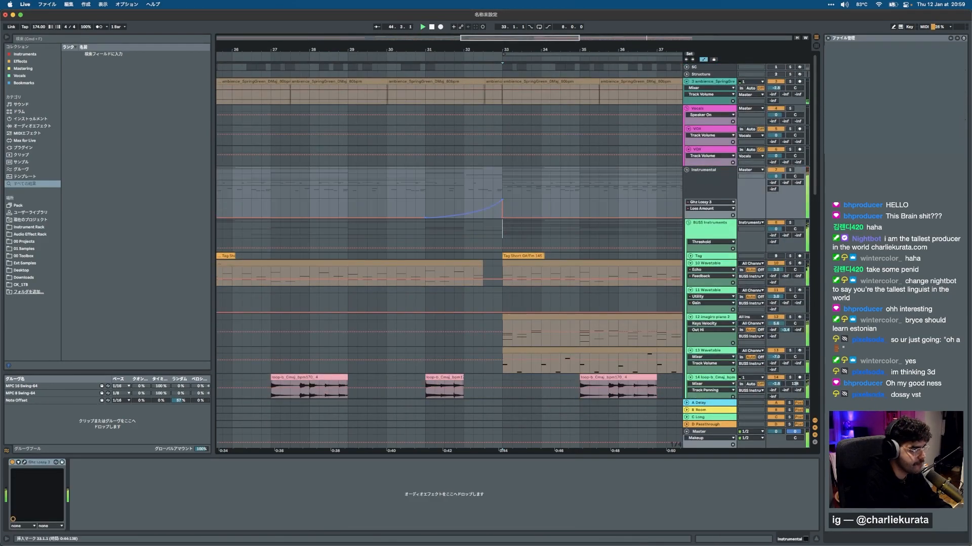
pyautogui.click(416, 206)
pyautogui.press('space')
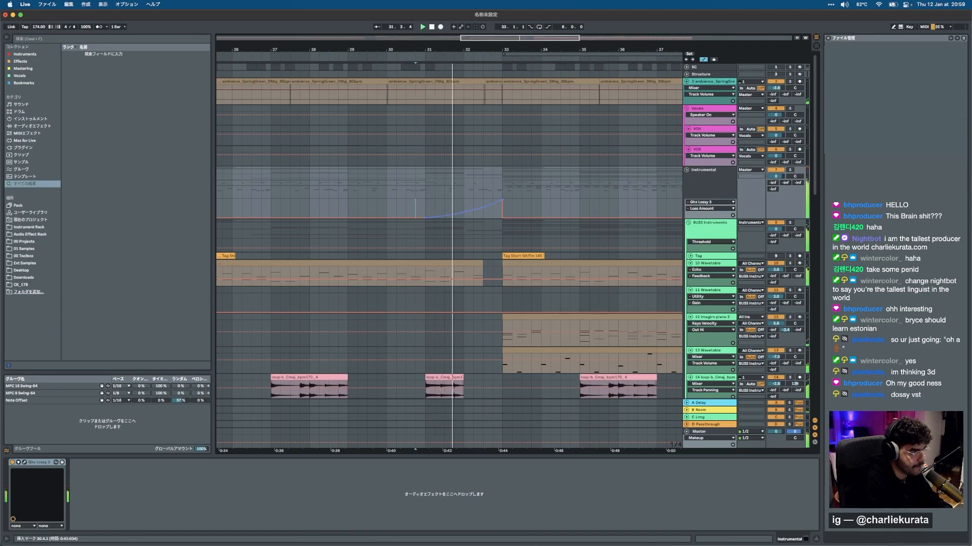
pyautogui.press('a')
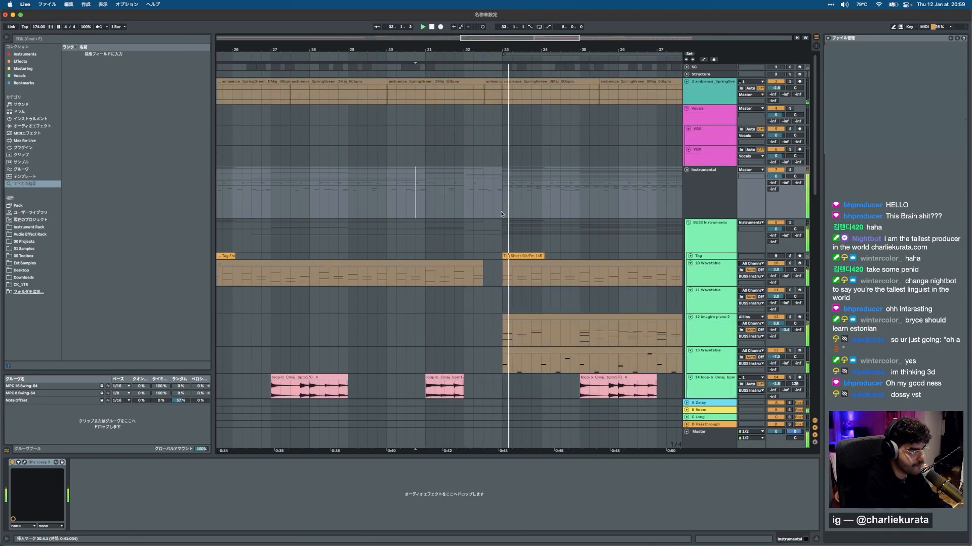
# Pull down the D-Passthrough send automation on the Cut0520 track and raise it to 0.0 dB at the start of its bar 32 clip.
pyautogui.scroll(-10, 503, 213)
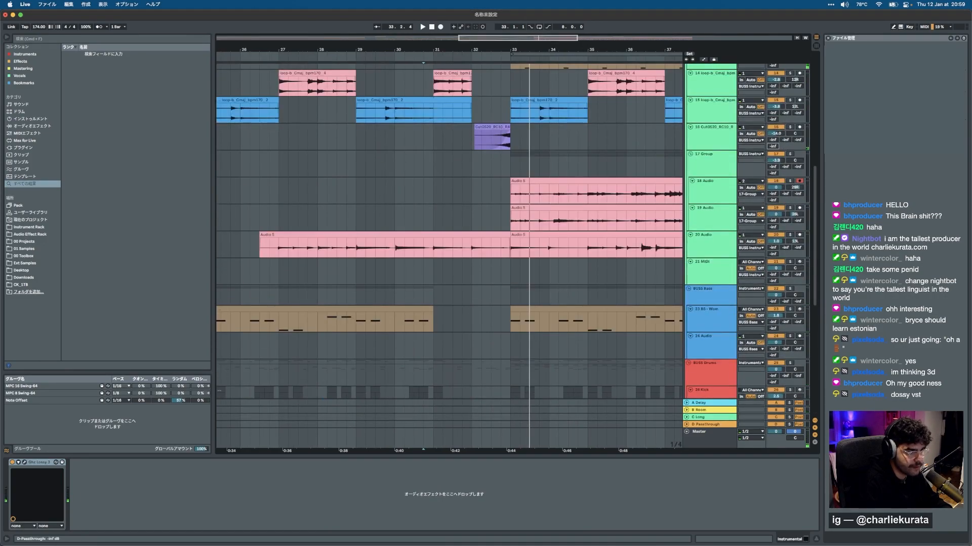
pyautogui.press('a')
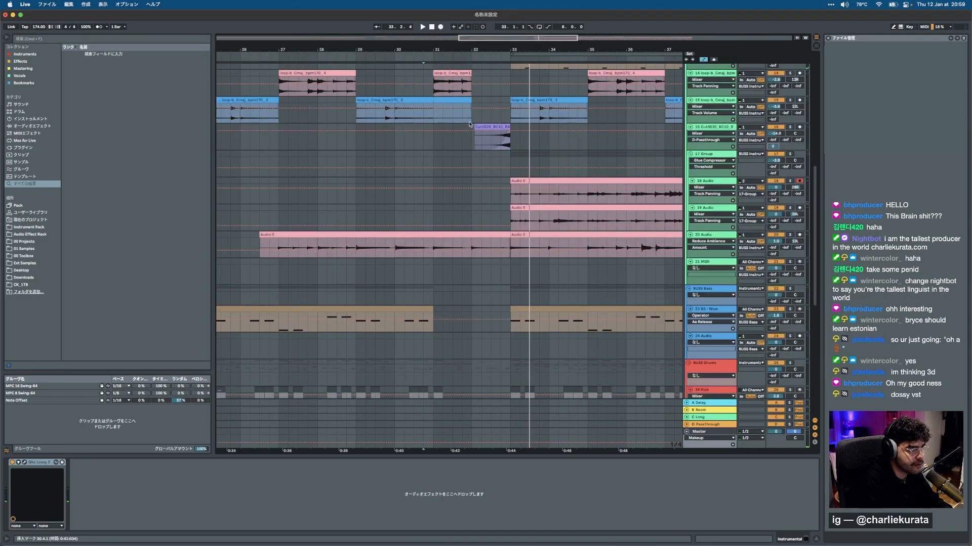
pyautogui.click(490, 133)
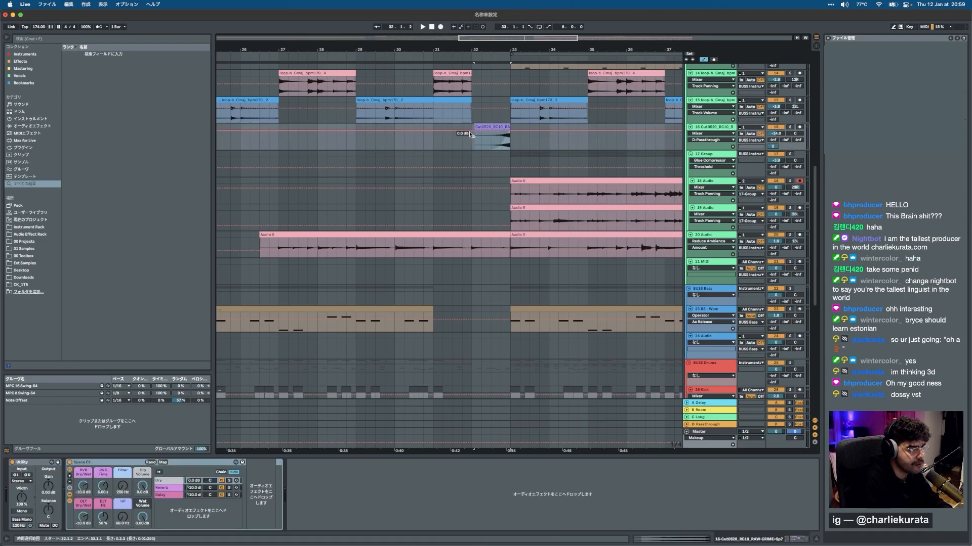
pyautogui.moveTo(470, 135); pyautogui.dragTo(470, 152)
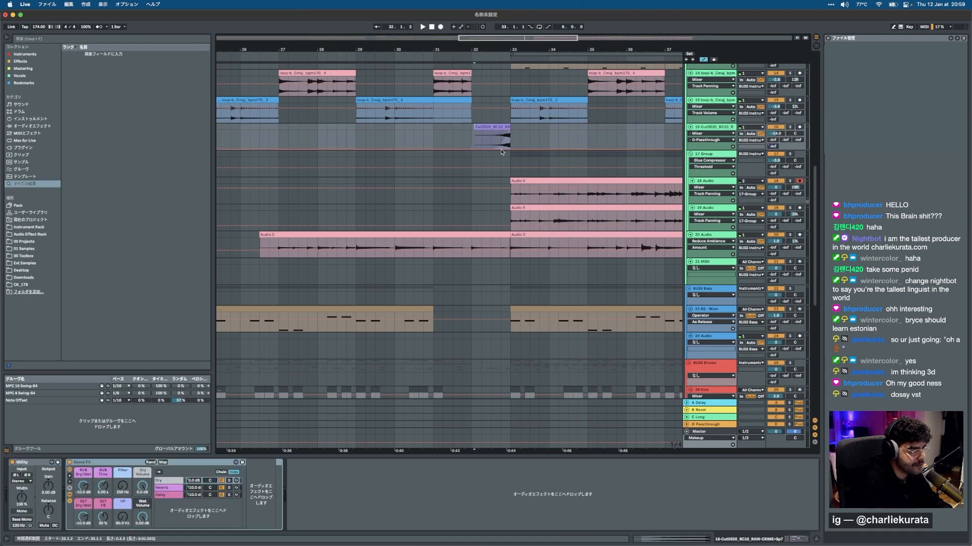
pyautogui.click(475, 144)
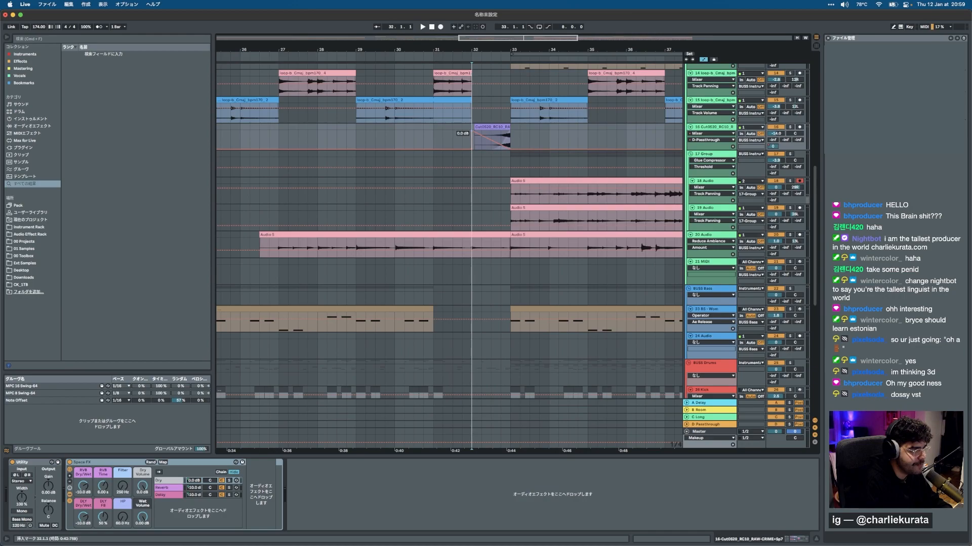
# Examine the Instrumental group's device chain, the tracks inside the group and the D-Passthrough return track.
pyautogui.scroll(10, 557, 228)
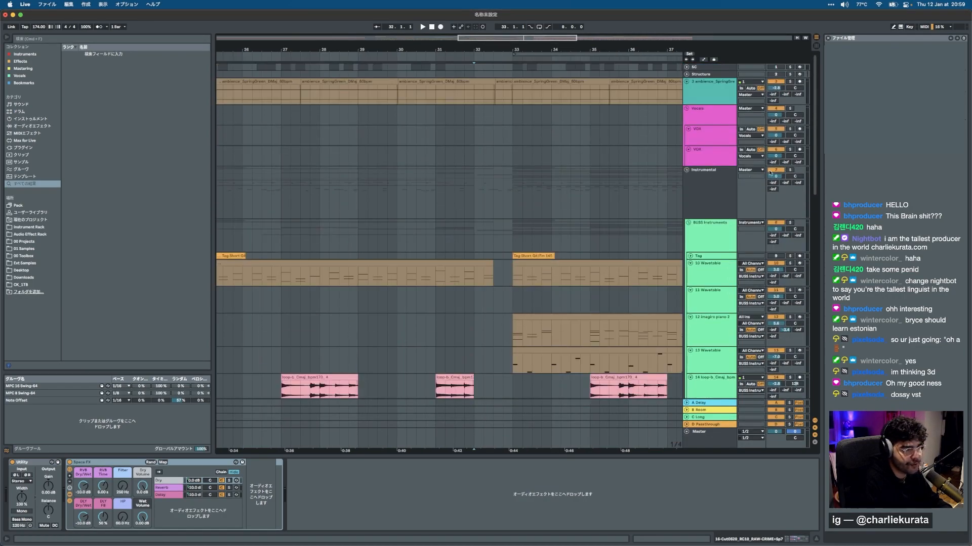
pyautogui.click(708, 204)
pyautogui.scroll(-5, 709, 253)
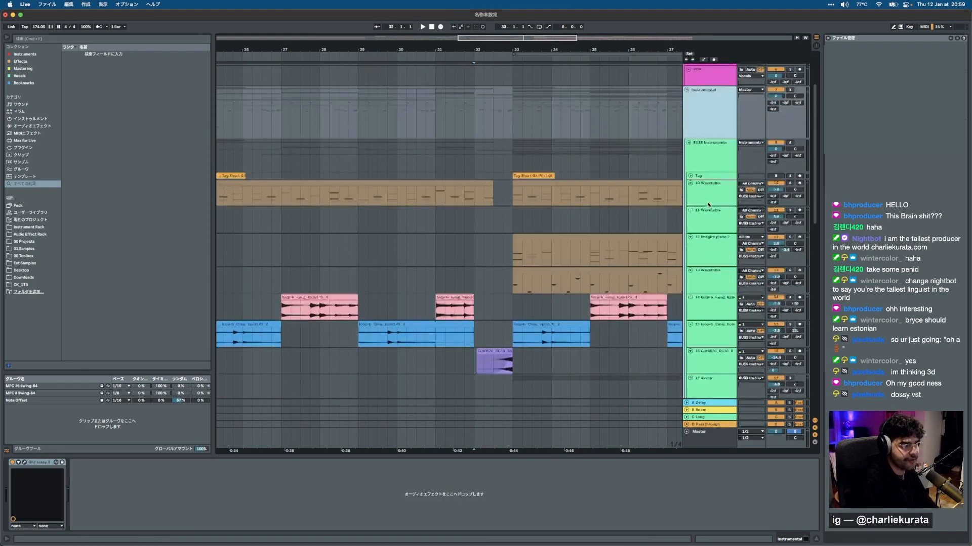
pyautogui.scroll(-5, 710, 300)
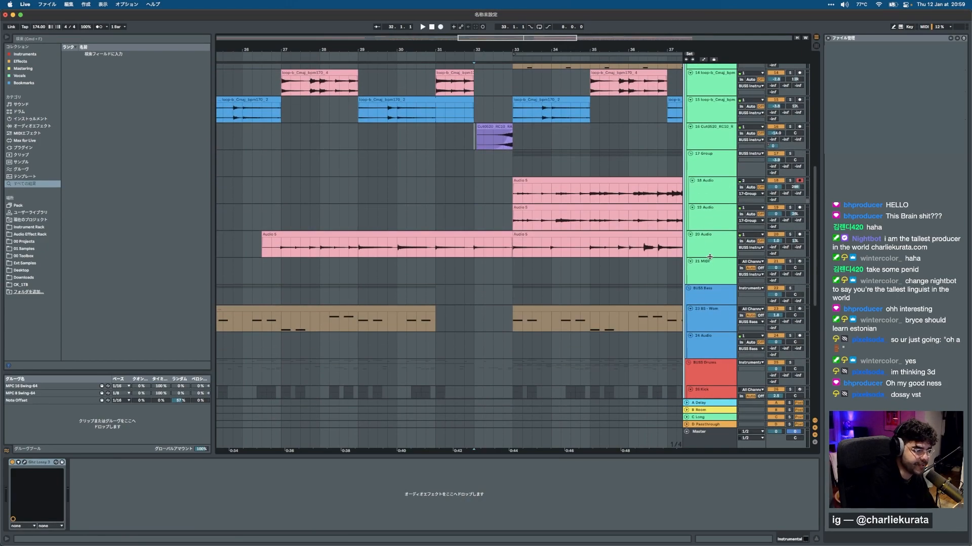
pyautogui.scroll(5, 507, 244)
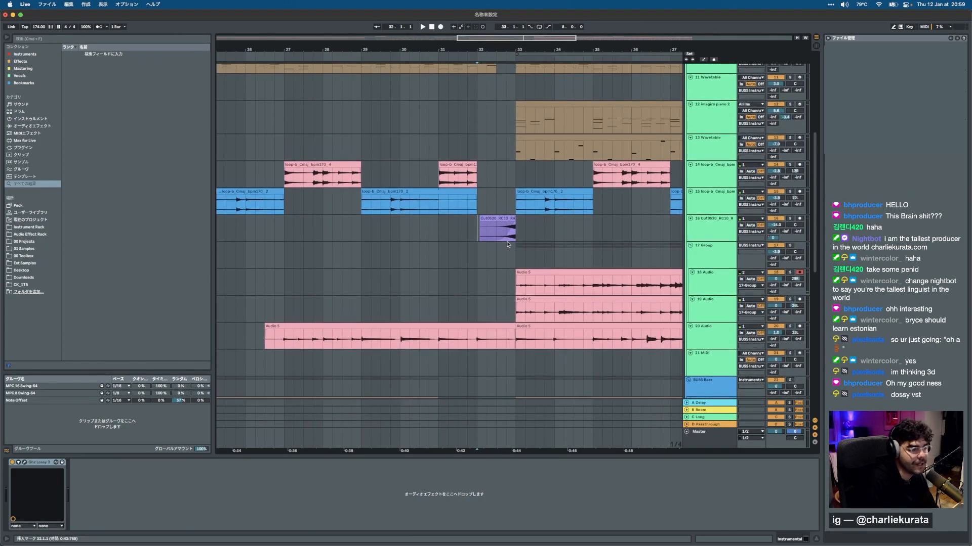
pyautogui.scroll(3, 507, 244)
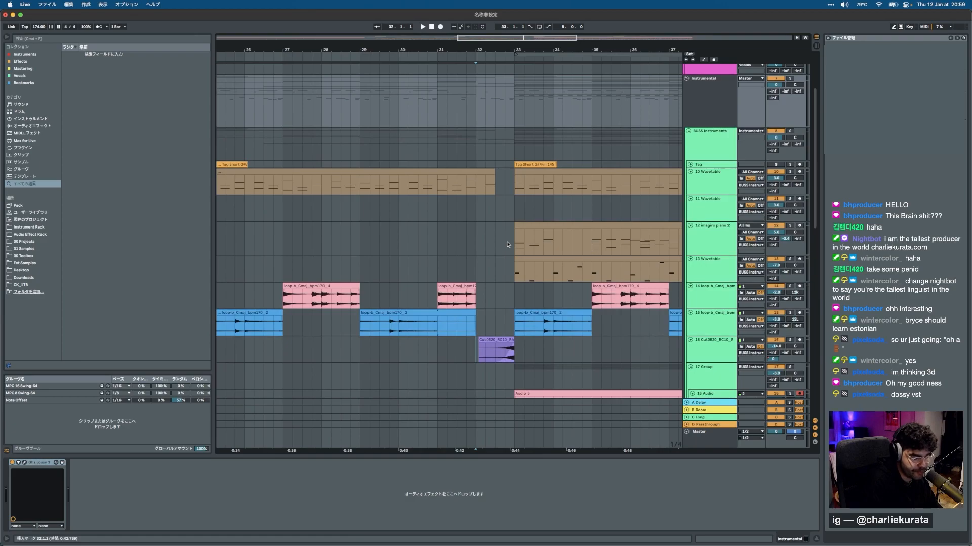
pyautogui.scroll(3, 508, 244)
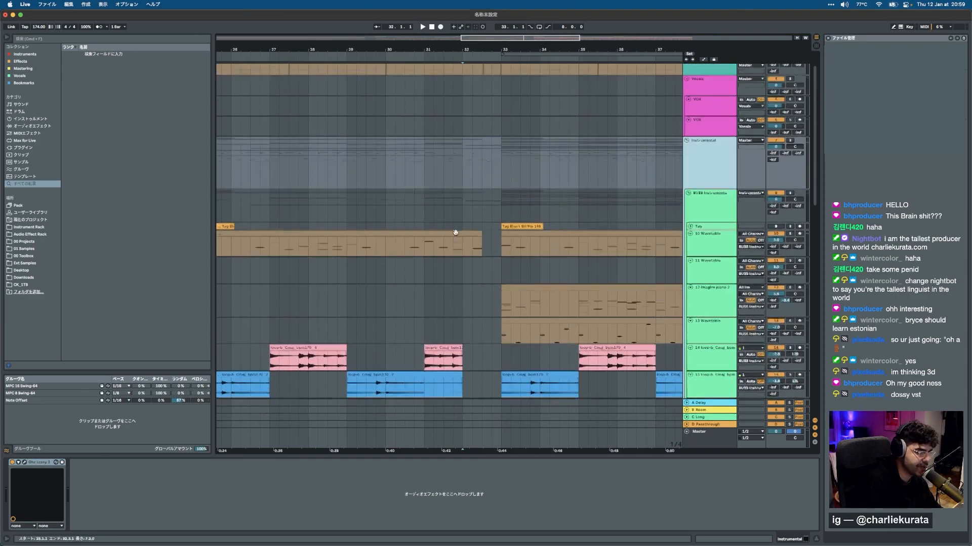
pyautogui.scroll(-8, 482, 238)
pyautogui.click(707, 425)
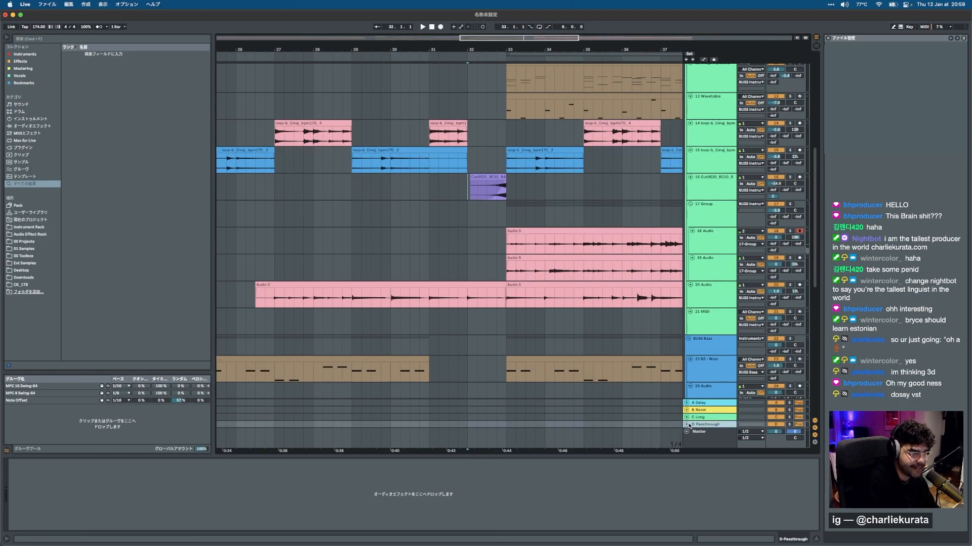
pyautogui.click(687, 425)
pyautogui.click(687, 399)
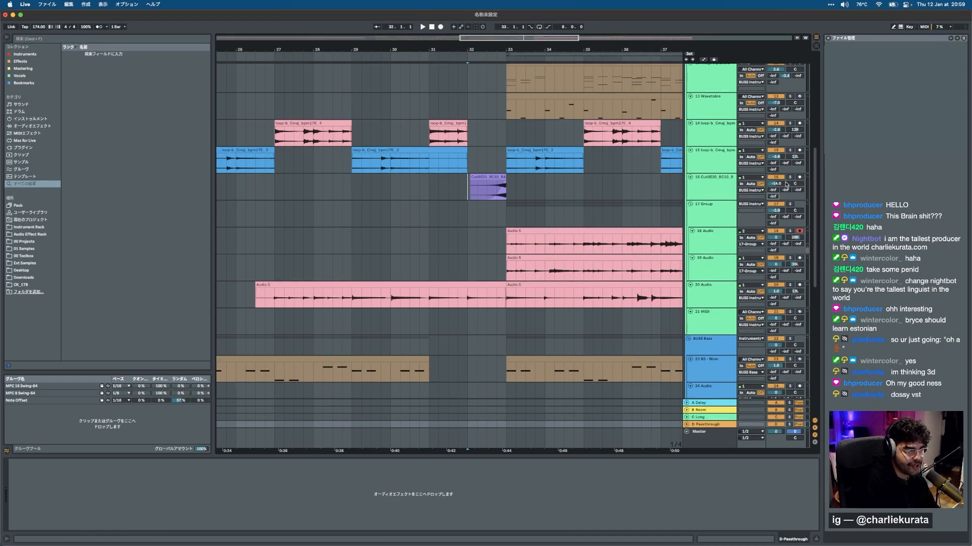
# Play the Cut0520 clip in bar 32 into bar 33 and inspect its track's D-Passthrough send automation.
pyautogui.click(500, 177)
pyautogui.press('space')
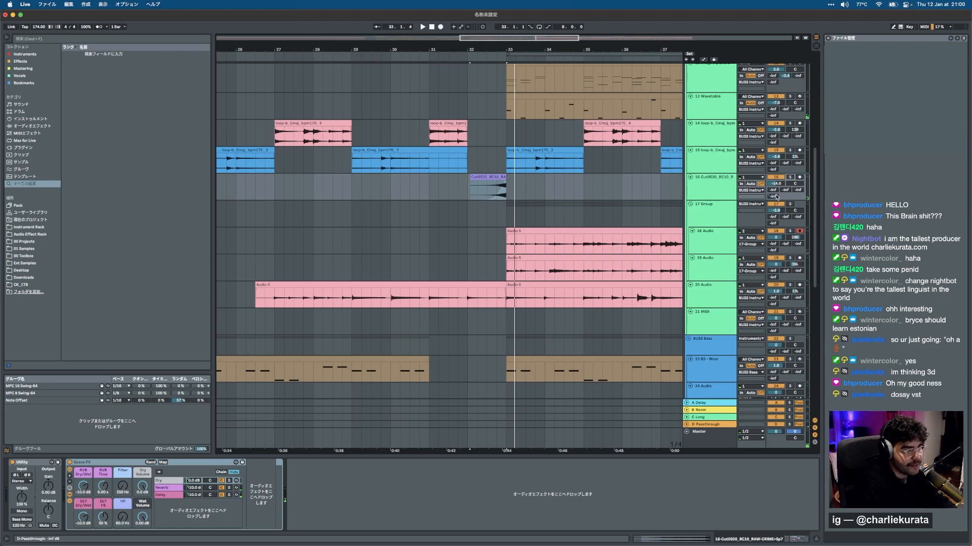
pyautogui.press('a')
pyautogui.click(478, 195)
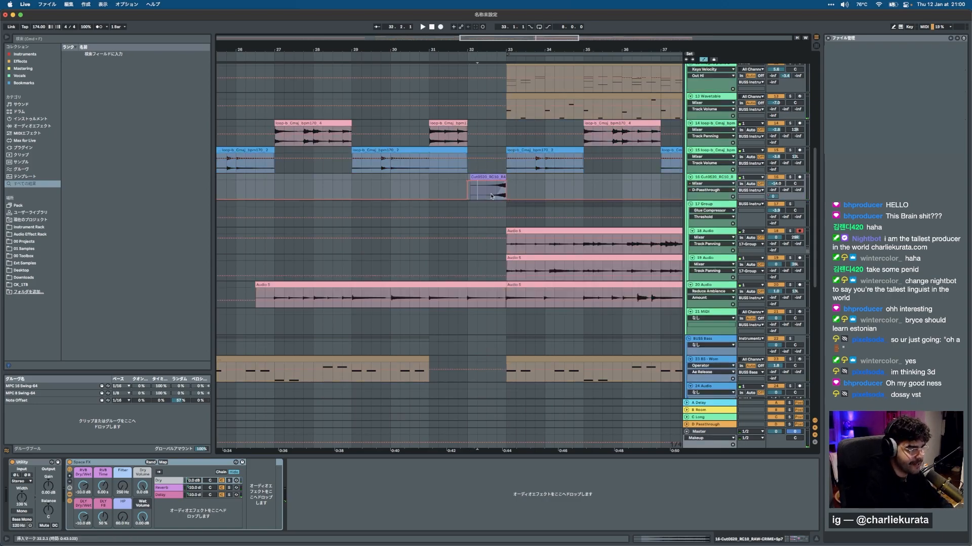
pyautogui.press('a')
pyautogui.scroll(-5, 490, 196)
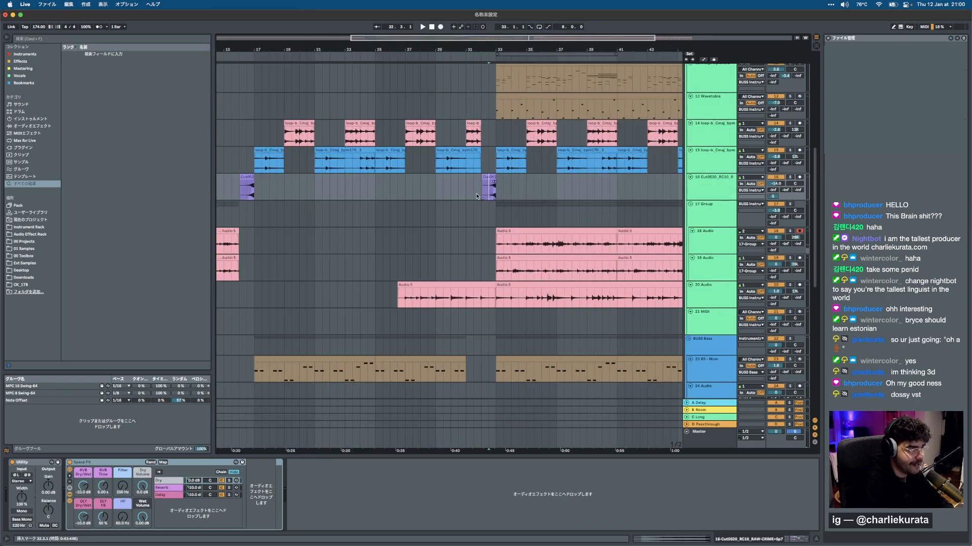
# Check the bar 32 clip and the D-Passthrough return, replay the transition from bar 31, and view the percussion tracks around bar 33.
pyautogui.click(487, 188)
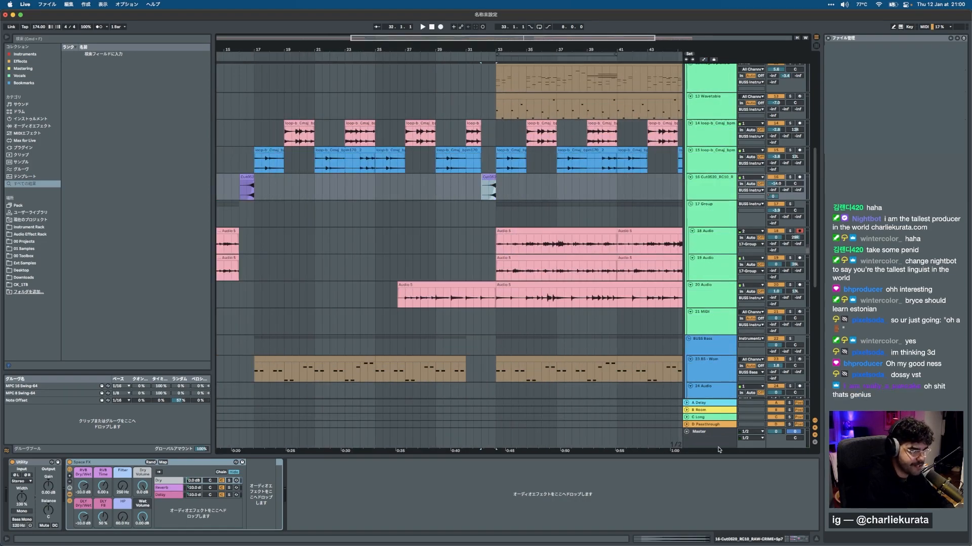
pyautogui.click(704, 422)
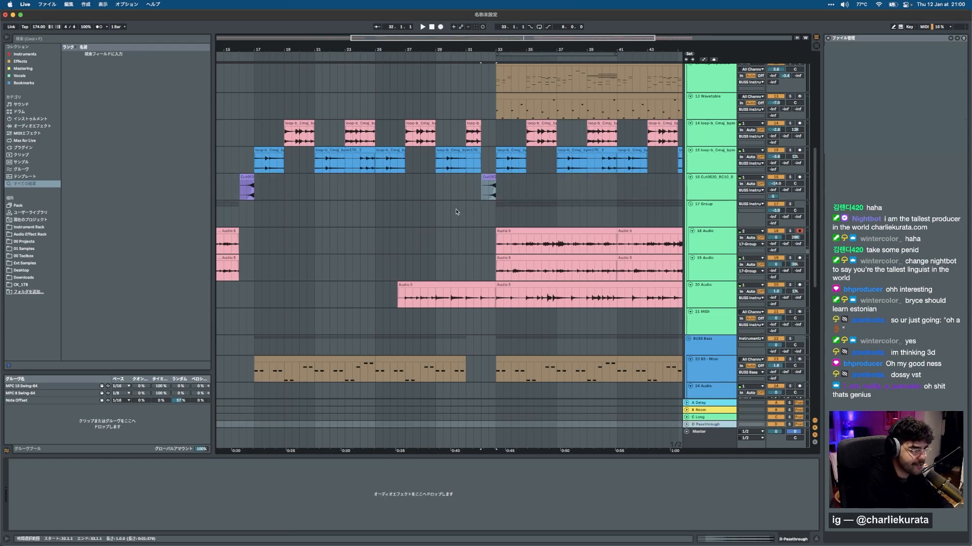
pyautogui.click(470, 188)
pyautogui.press('space')
pyautogui.scroll(5, 504, 180)
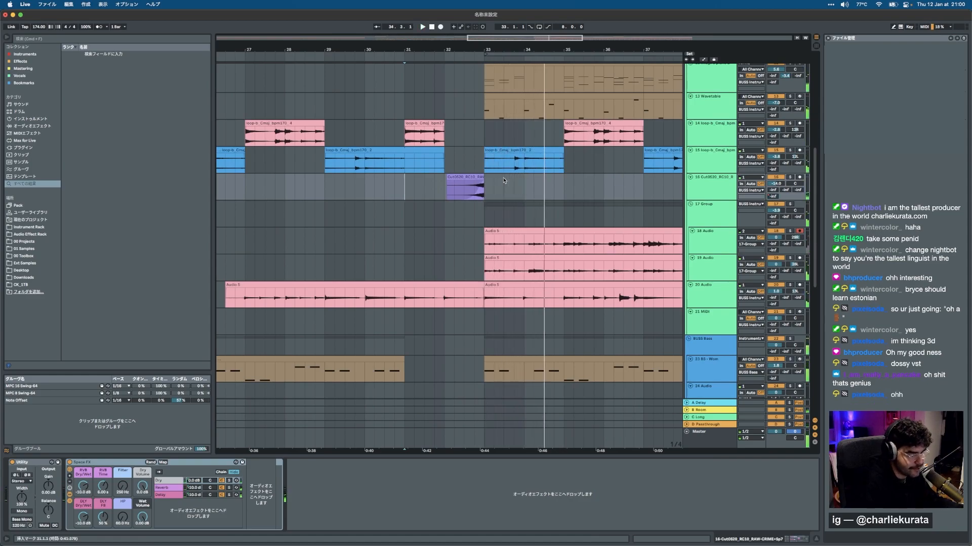
pyautogui.scroll(-10, 511, 197)
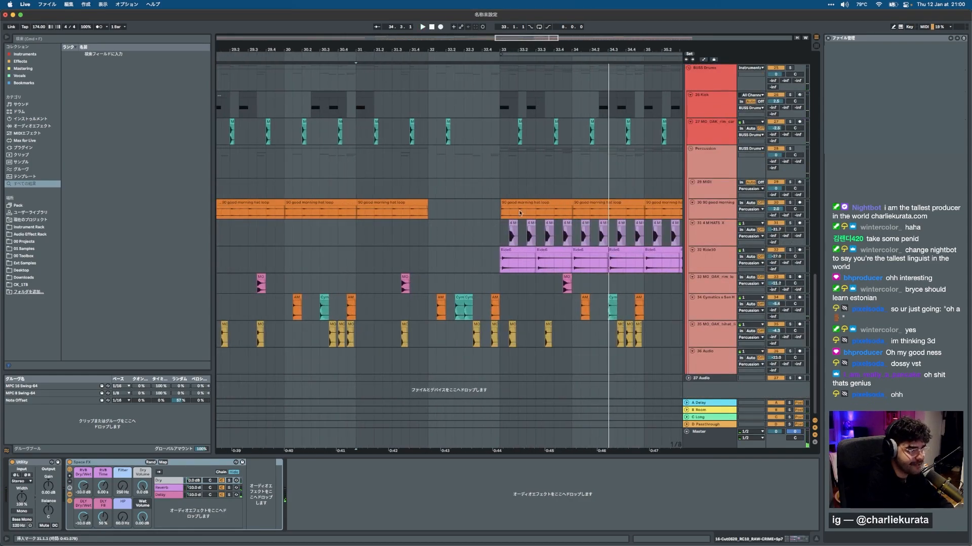
# Add an audio track below the Kick track, place ck_impact.wav on it at 31.4.1, and turn the clip's Warp off.
pyautogui.click(716, 102)
pyautogui.press('super+t')
pyautogui.press('super+f')
pyautogui.write('ck')
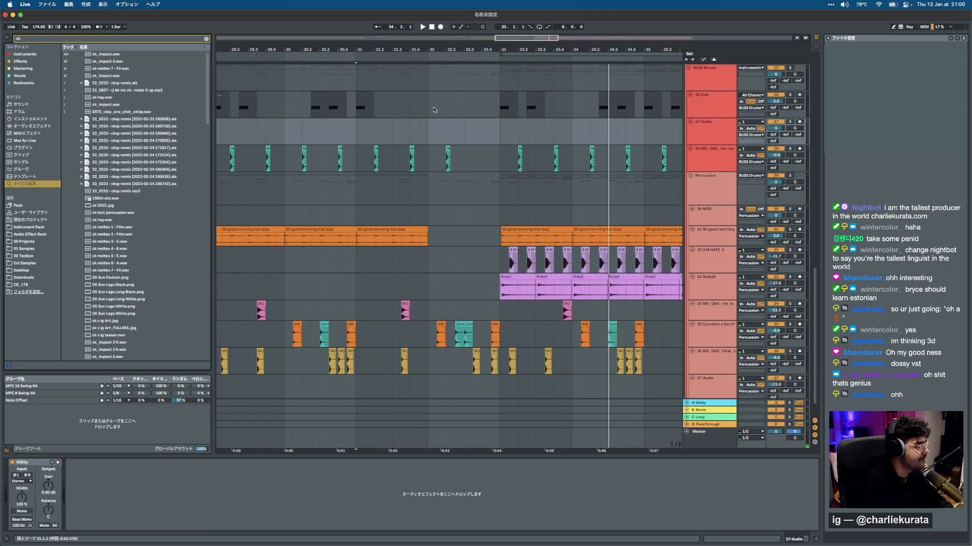
pyautogui.moveTo(107, 58); pyautogui.dragTo(415, 136)
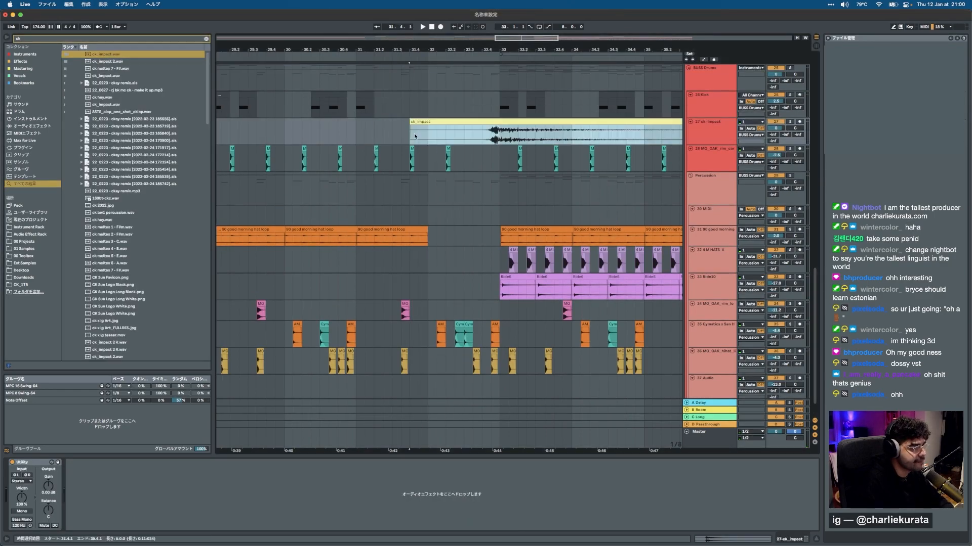
pyautogui.doubleClick(431, 121)
pyautogui.click(16, 439)
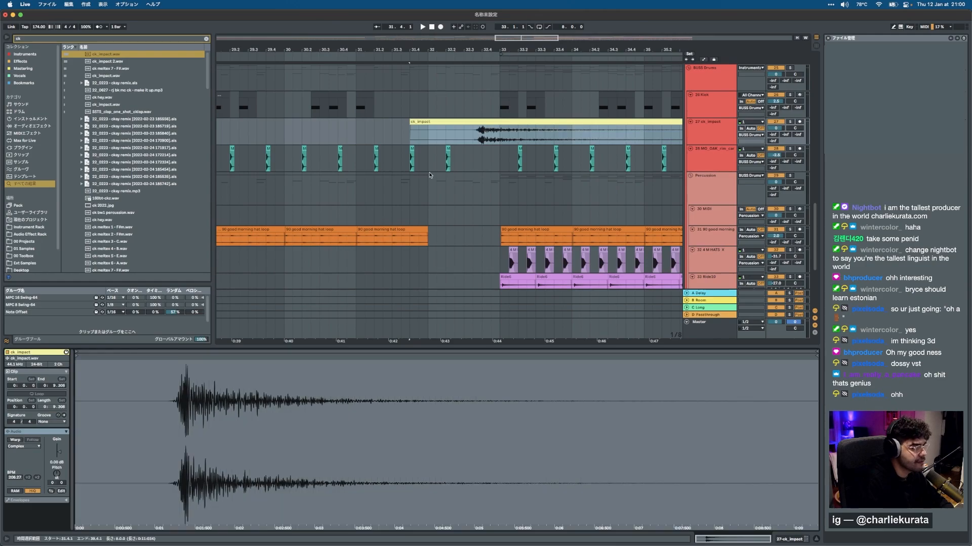
# Trim the ck_impact clip to its rising portion and position it from 32.4.1 up to the start of bar 33.
pyautogui.scroll(5, 520, 136)
pyautogui.click(520, 137)
pyautogui.scroll(2, 521, 137)
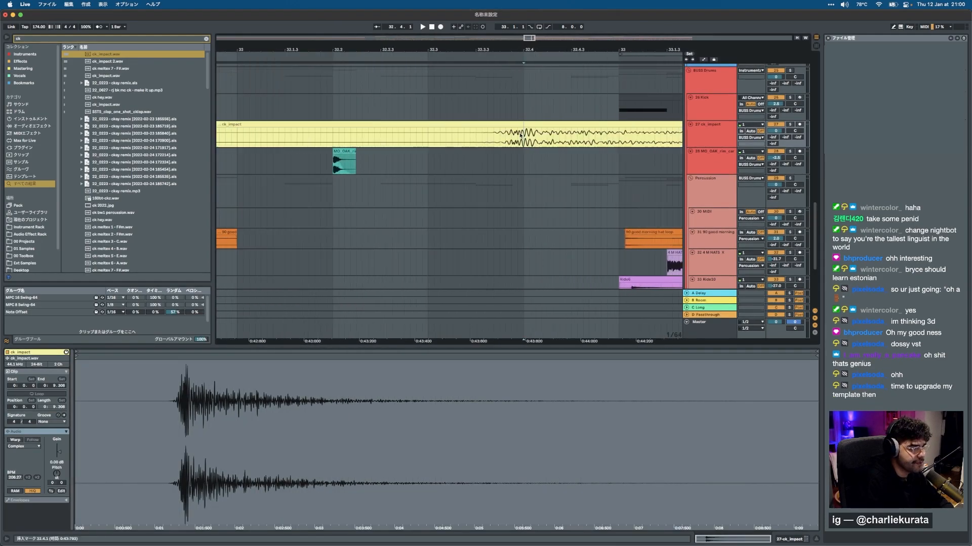
pyautogui.press('super+e')
pyautogui.click(526, 124)
pyautogui.press('Delete')
pyautogui.moveTo(488, 124); pyautogui.dragTo(591, 124)
pyautogui.scroll(-3, 536, 126)
pyautogui.click(521, 124)
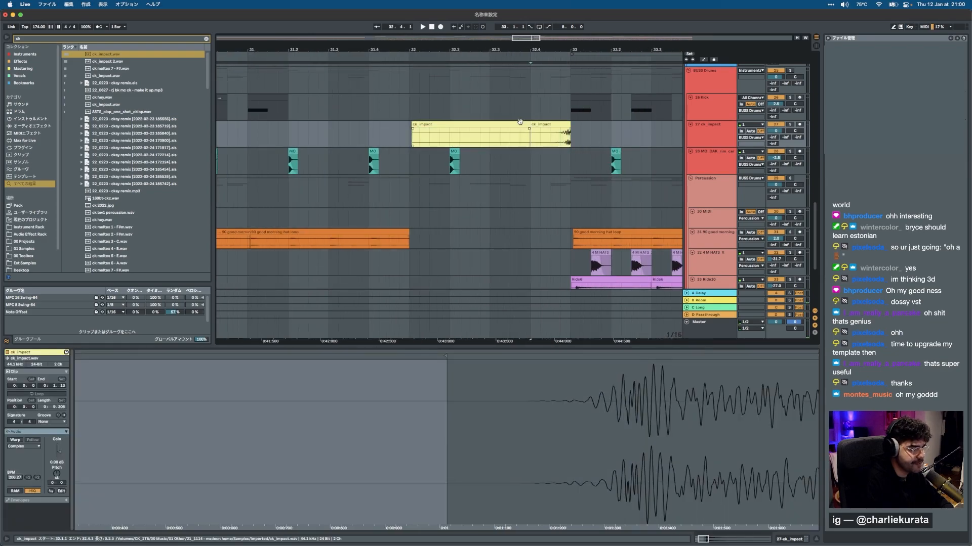
pyautogui.press('Delete')
# Set the ck_impact track's D-Passthrough send to 0 dB and its volume to -4.4 dB, playing the transition to check it.
pyautogui.moveTo(775, 145); pyautogui.dragTo(775, 142)
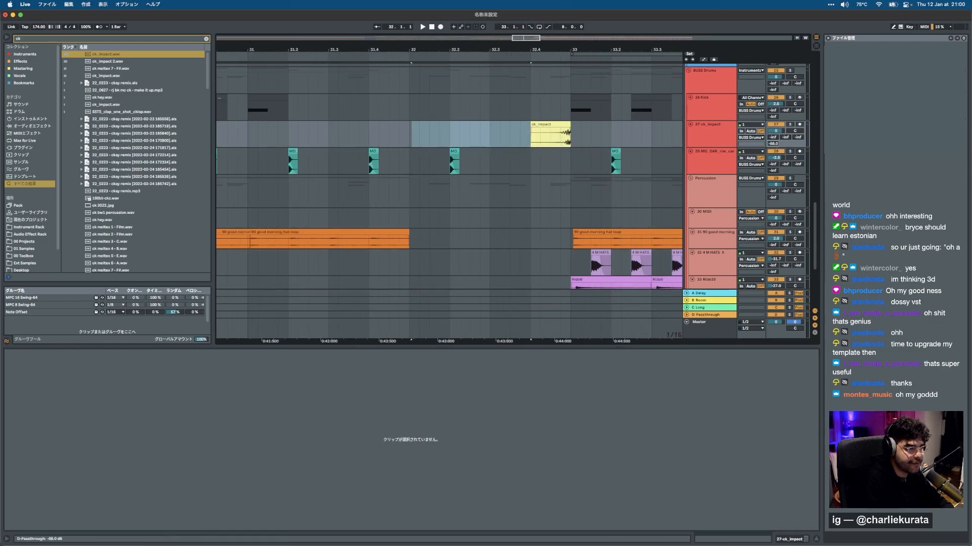
pyautogui.scroll(-3, 482, 143)
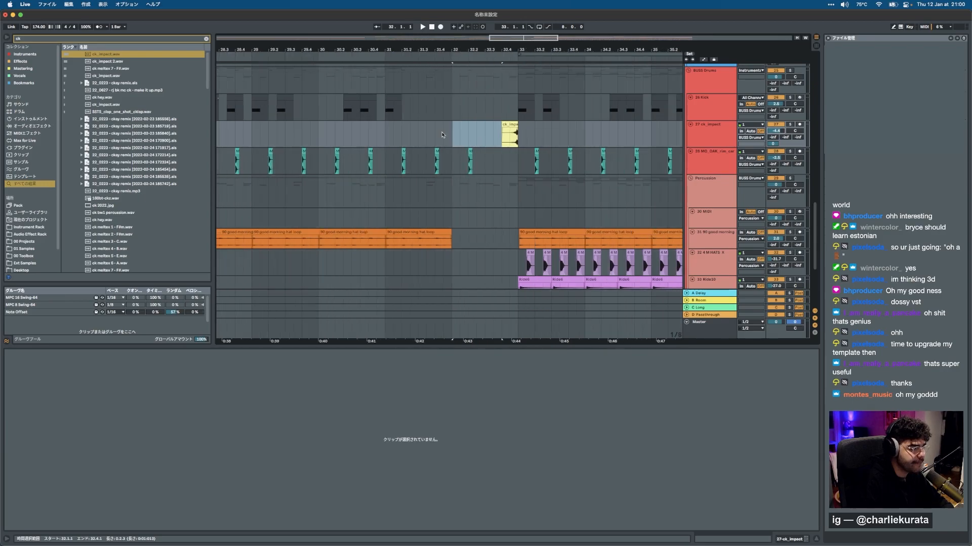
pyautogui.click(393, 112)
pyautogui.click(335, 137)
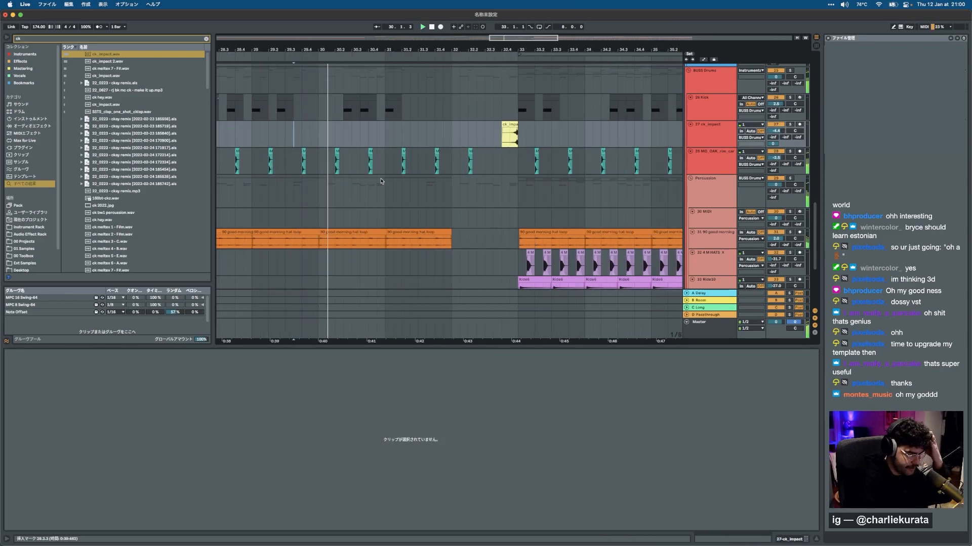
pyautogui.scroll(-3, 381, 180)
pyautogui.scroll(2, 397, 170)
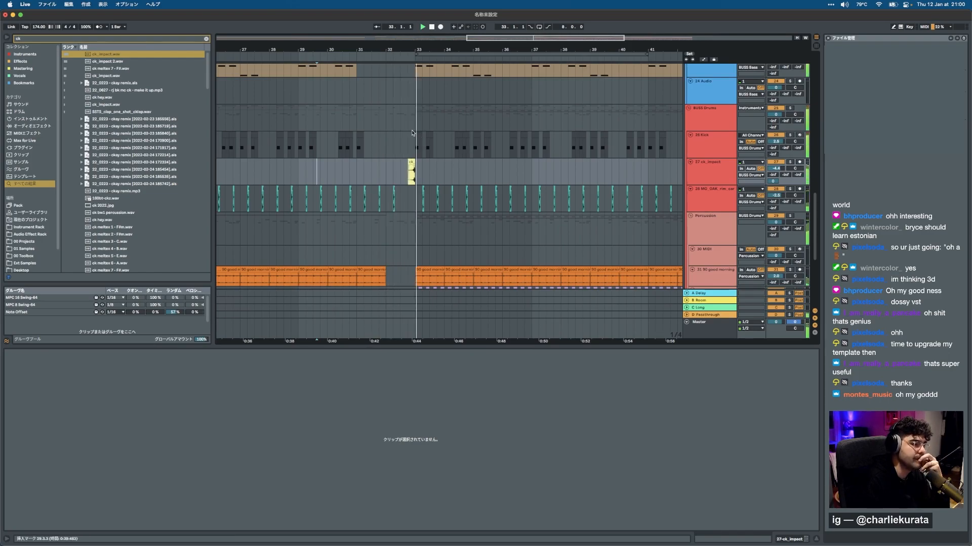
pyautogui.scroll(-3, 460, 189)
# Solo the ck_impact track, play the transition into bar 33, and turn the solo off again.
pyautogui.click(702, 177)
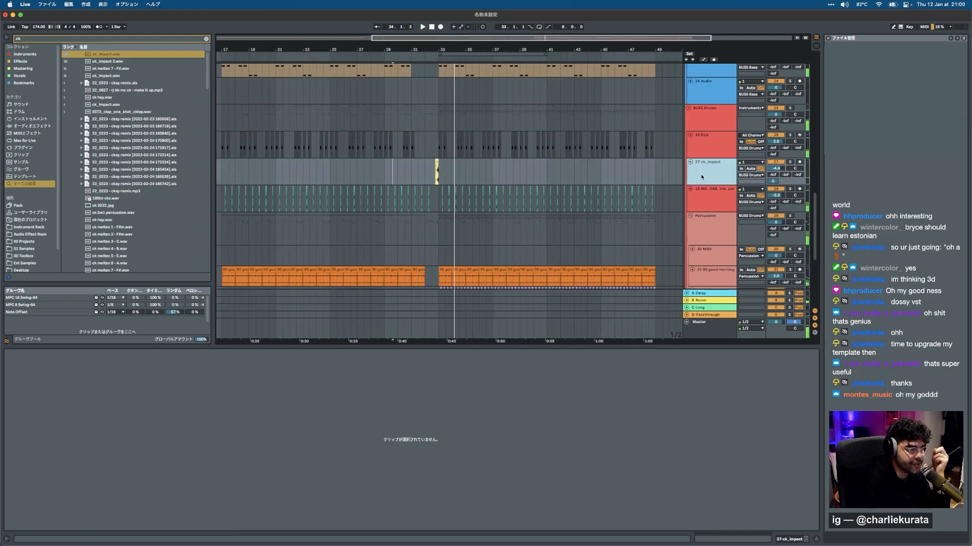
pyautogui.click(788, 162)
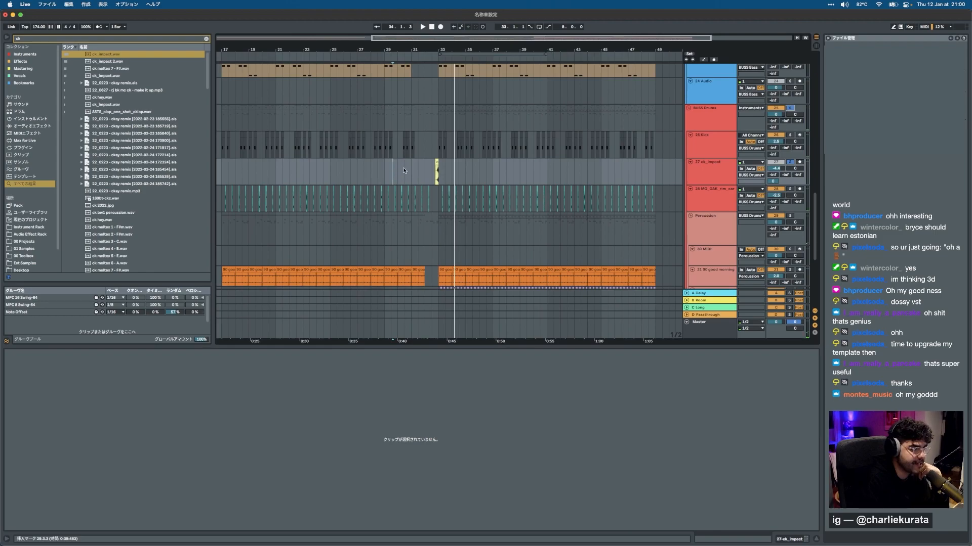
pyautogui.scroll(3, 415, 173)
pyautogui.scroll(-2, 420, 151)
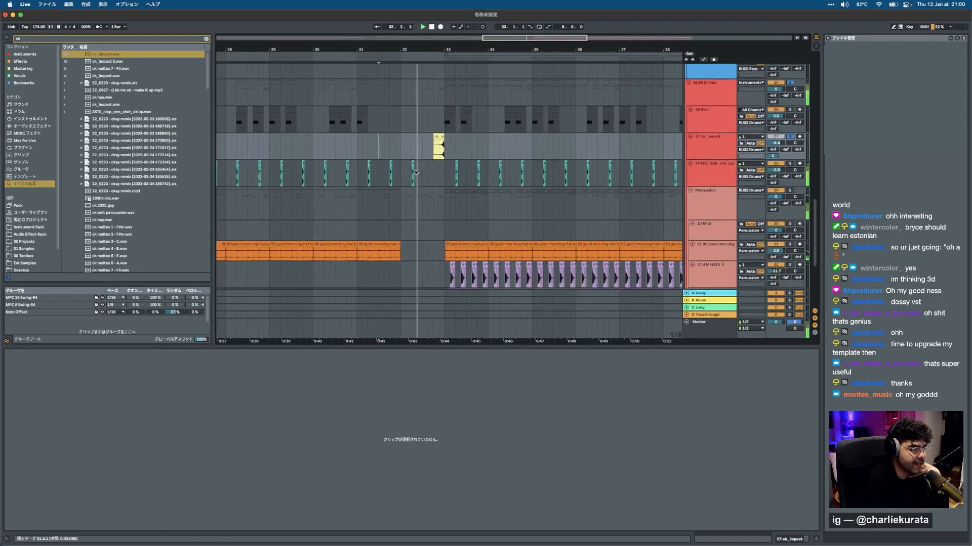
pyautogui.scroll(-1, 467, 153)
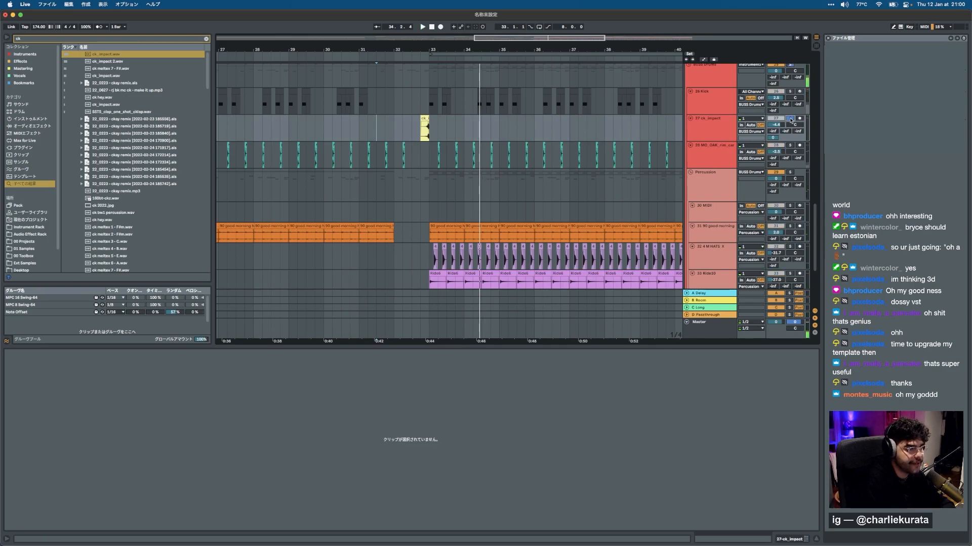
pyautogui.scroll(-1, 481, 195)
# Find the Lowpass preset in the browser and load it onto the Cut0520 track.
pyautogui.click(268, 211)
pyautogui.scroll(-3, 303, 203)
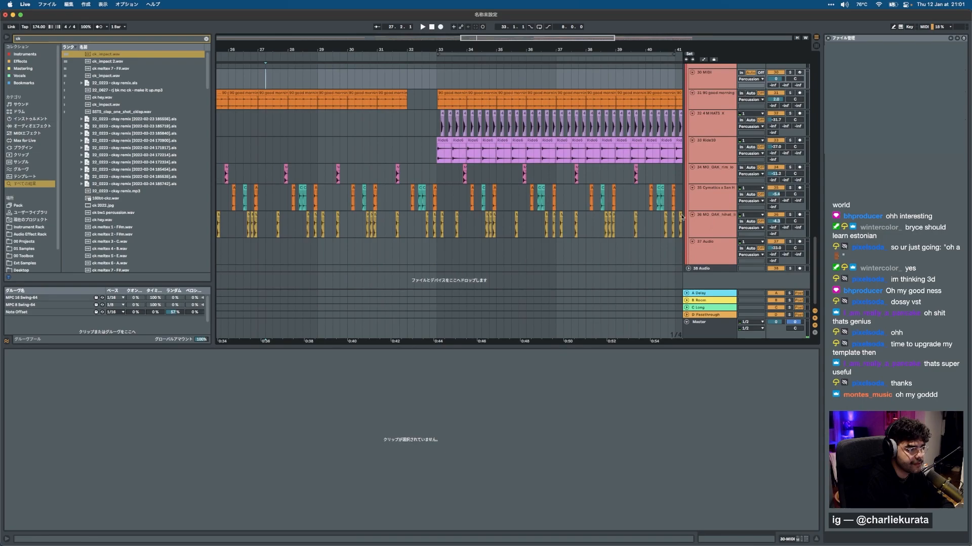
pyautogui.scroll(3, 681, 216)
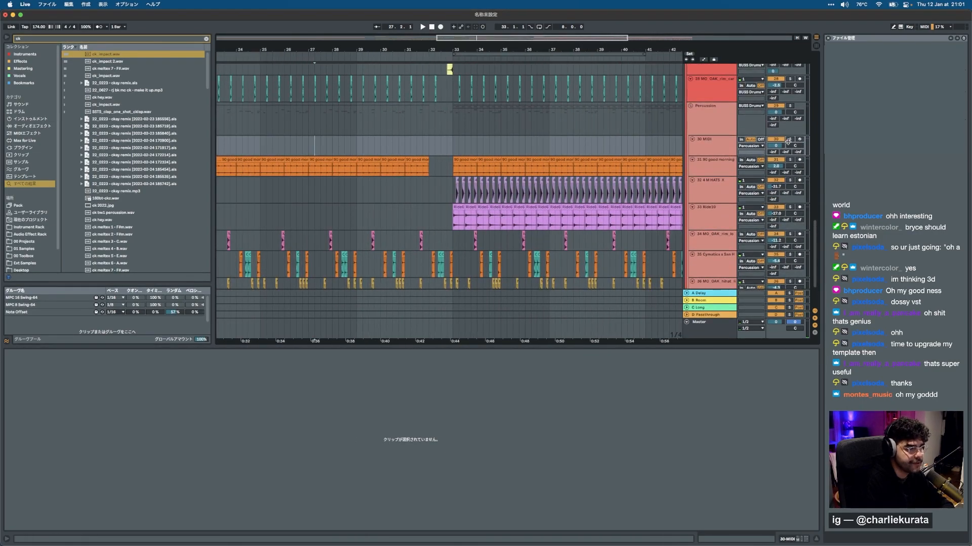
pyautogui.scroll(15, 442, 171)
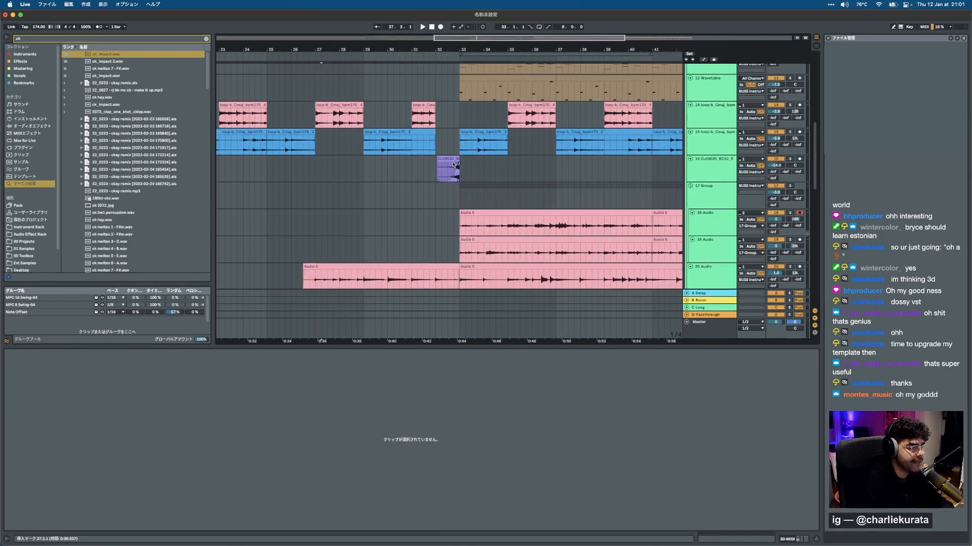
pyautogui.click(442, 171)
pyautogui.press('super+f')
pyautogui.write('low')
pyautogui.press('Down')
pyautogui.press('Return')
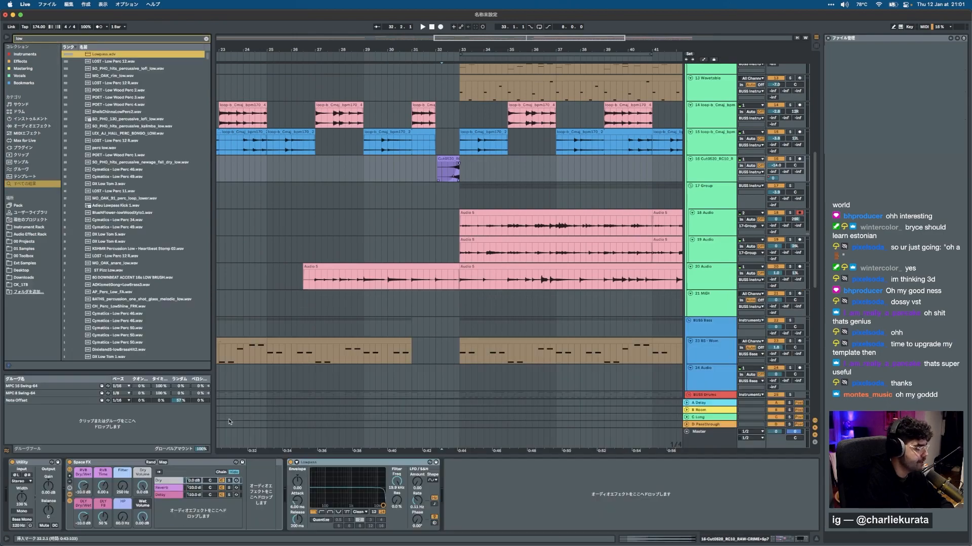
# Automate the Lowpass frequency to rise from 270 Hz to 15.3 kHz across the Cut0520 clip in bar 32, and play it.
pyautogui.press('a')
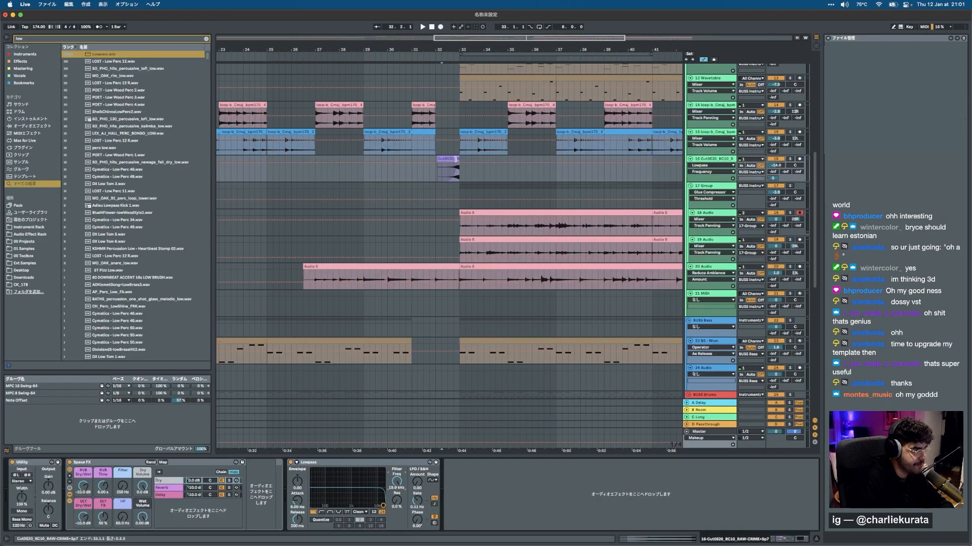
pyautogui.click(445, 162)
pyautogui.moveTo(448, 167); pyautogui.dragTo(436, 170)
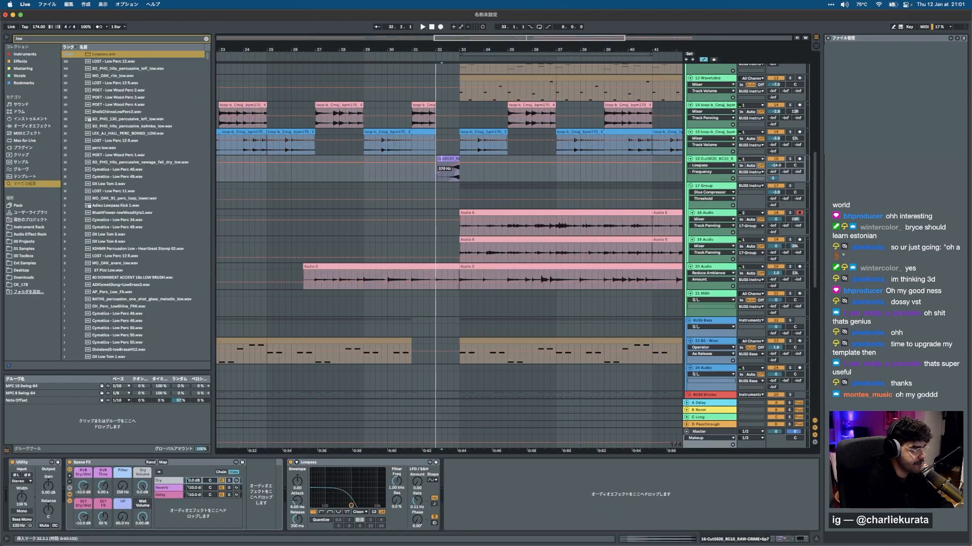
pyautogui.press('space')
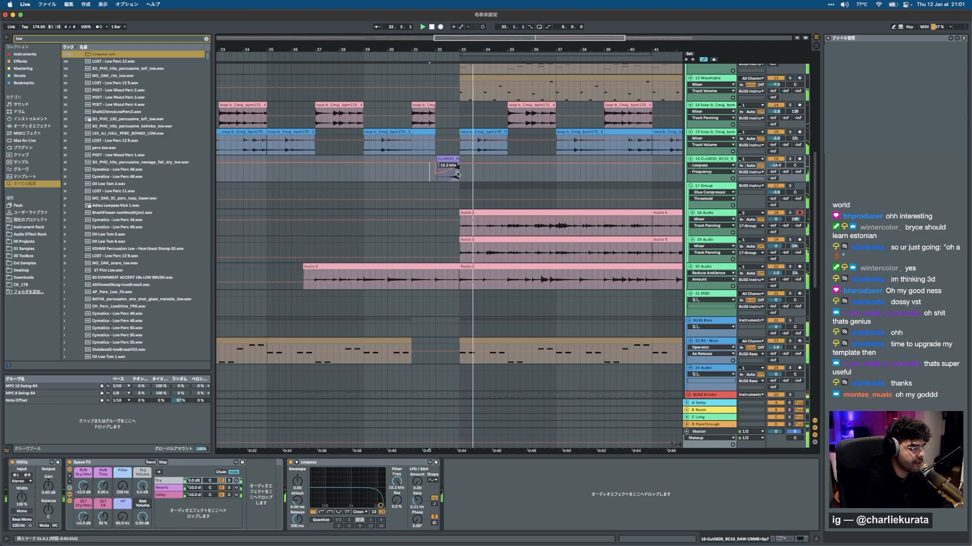
# Hide the automation, play the whole arrangement from bar 14, and clear the browser search.
pyautogui.press('a')
pyautogui.press('w')
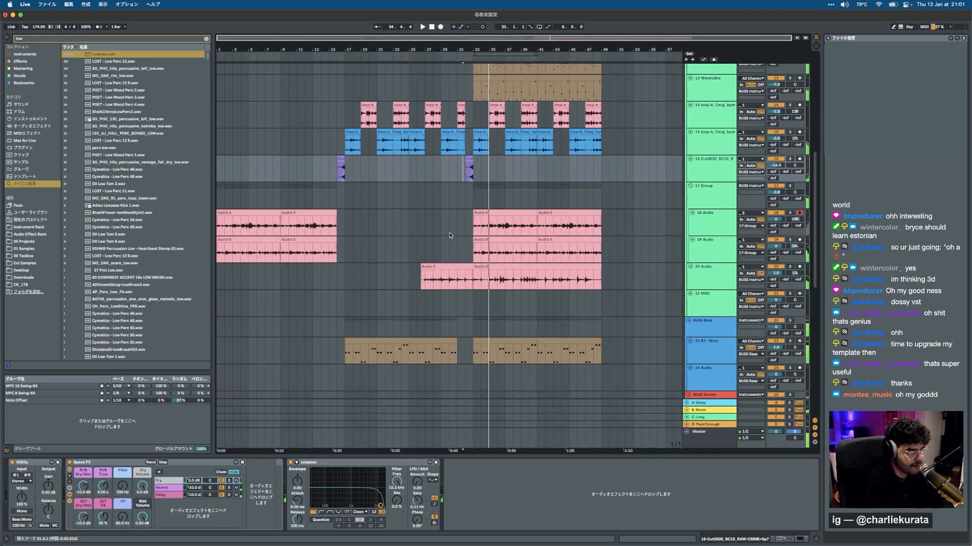
pyautogui.scroll(1, 450, 235)
pyautogui.click(321, 166)
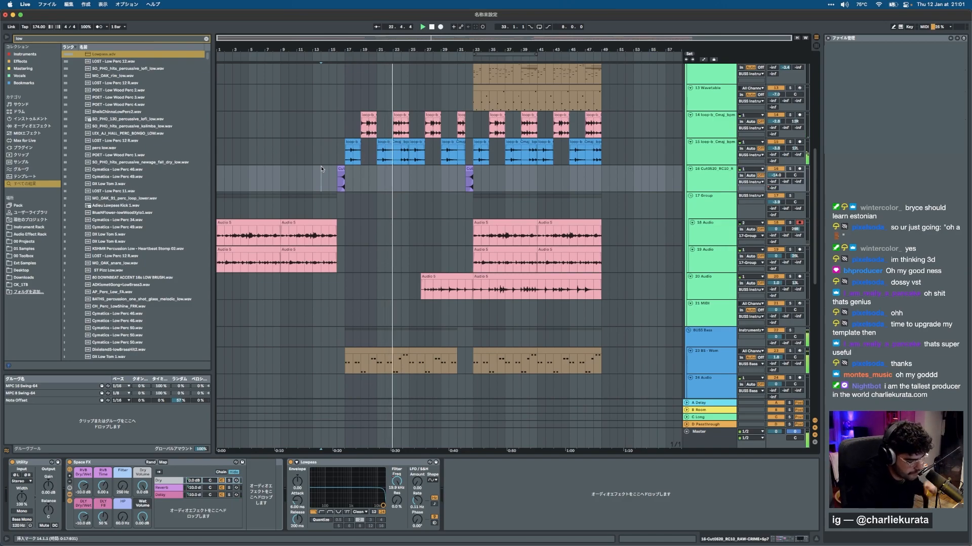
pyautogui.scroll(4, 436, 158)
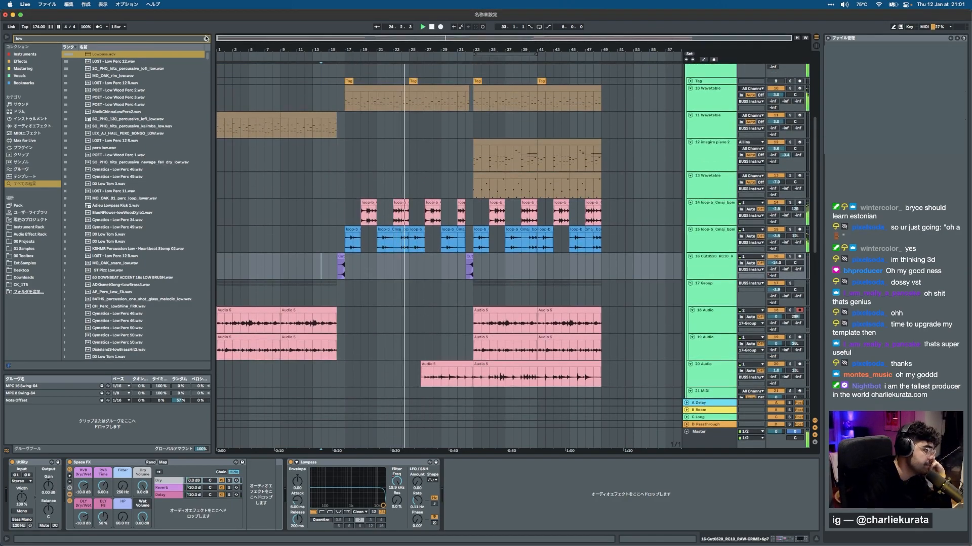
pyautogui.click(206, 39)
pyautogui.click(342, 186)
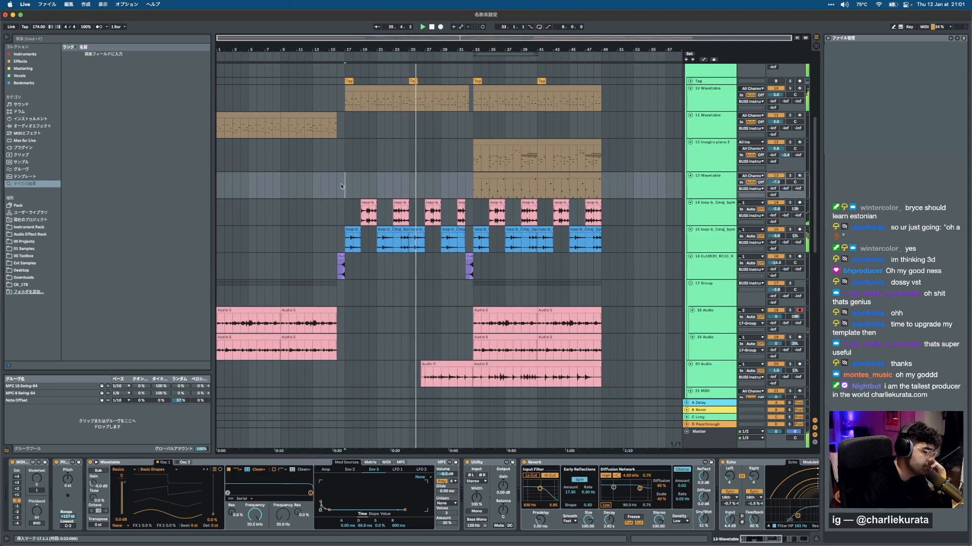
# Delete the leftover ambience_SpringGreen clip section between bars 49 and 51.
pyautogui.scroll(3, 342, 186)
pyautogui.scroll(5, 341, 186)
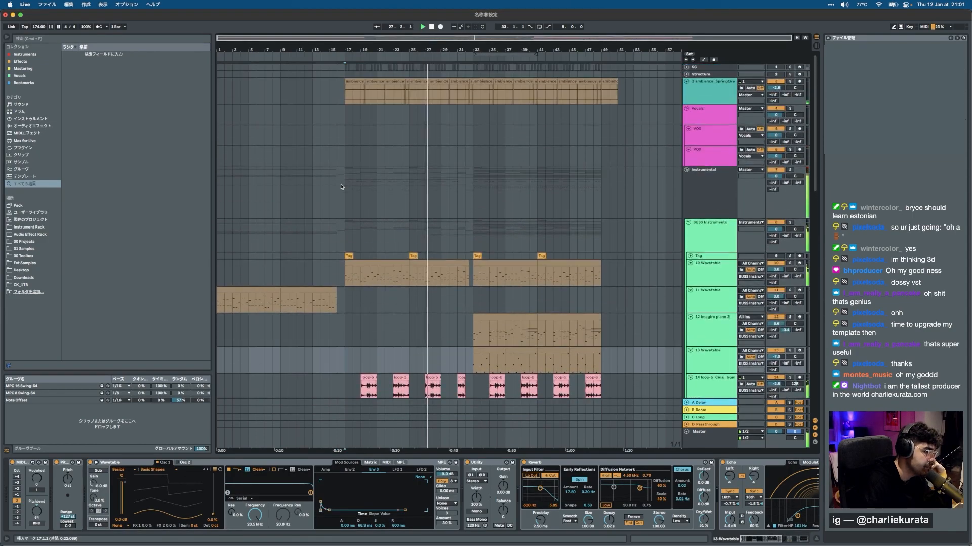
pyautogui.click(608, 81)
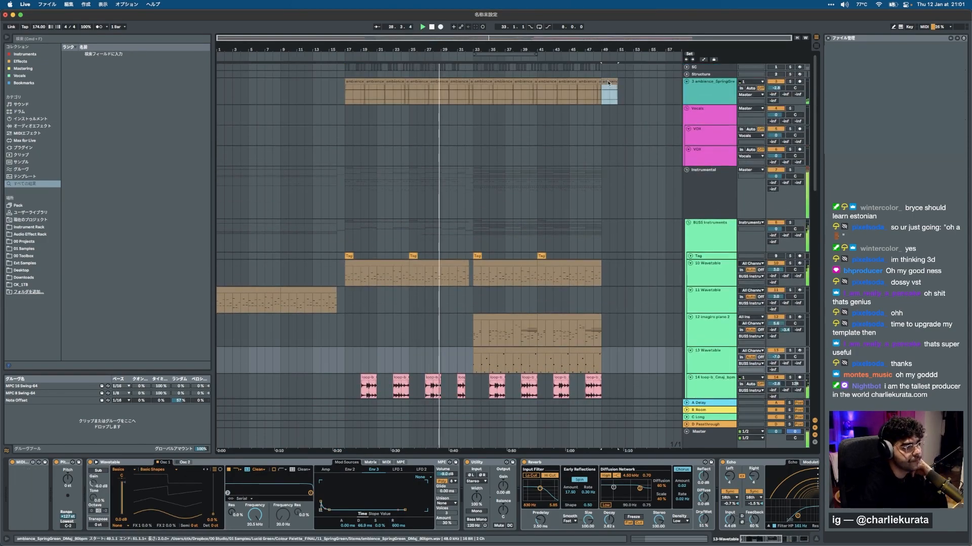
pyautogui.press('Delete')
pyautogui.scroll(3, 608, 83)
pyautogui.scroll(-10, 552, 138)
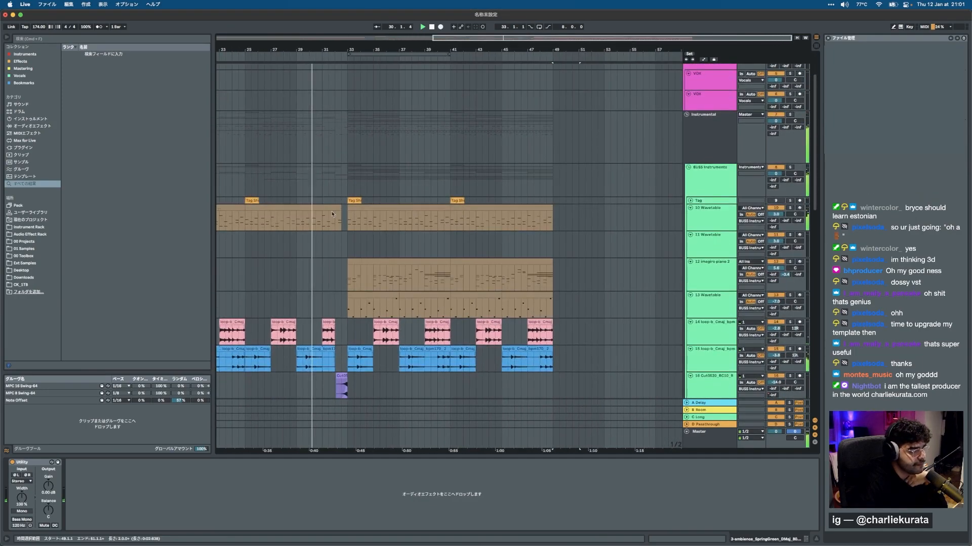
# Add a MIDI track below the Imagiro piano 2 track, load Short All-in-one - String Quartet, and select bars 33 to 41 on it.
pyautogui.scroll(-3, 333, 215)
pyautogui.scroll(3, 333, 218)
pyautogui.scroll(-2, 333, 219)
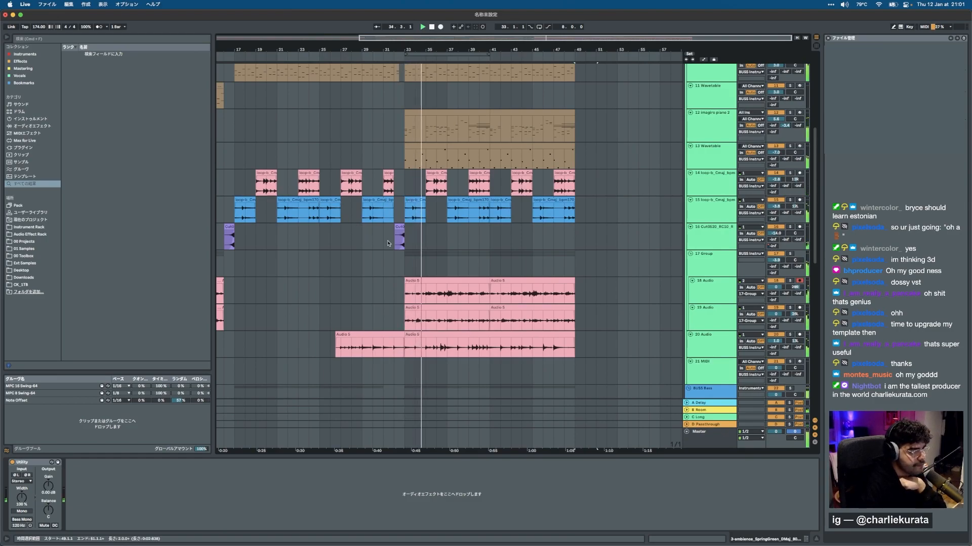
pyautogui.scroll(3, 415, 233)
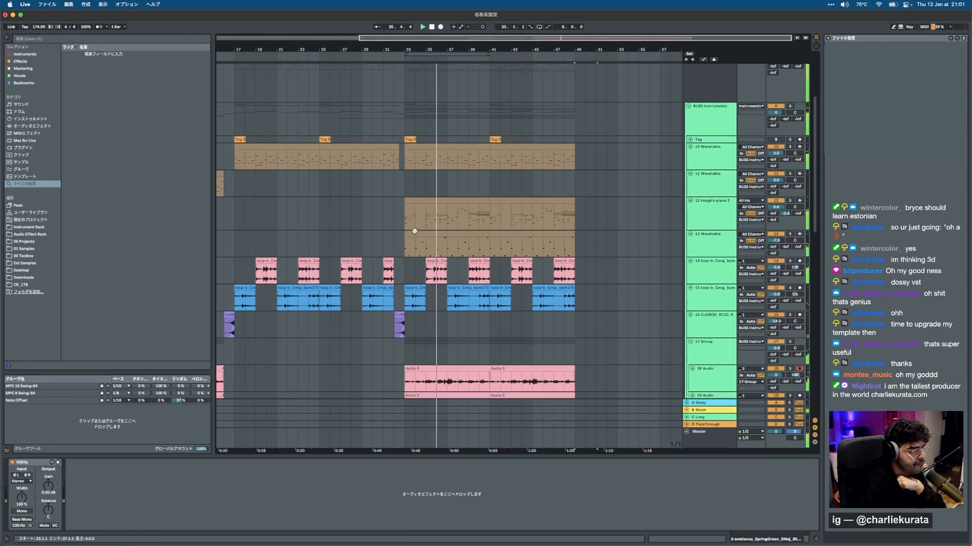
pyautogui.click(711, 229)
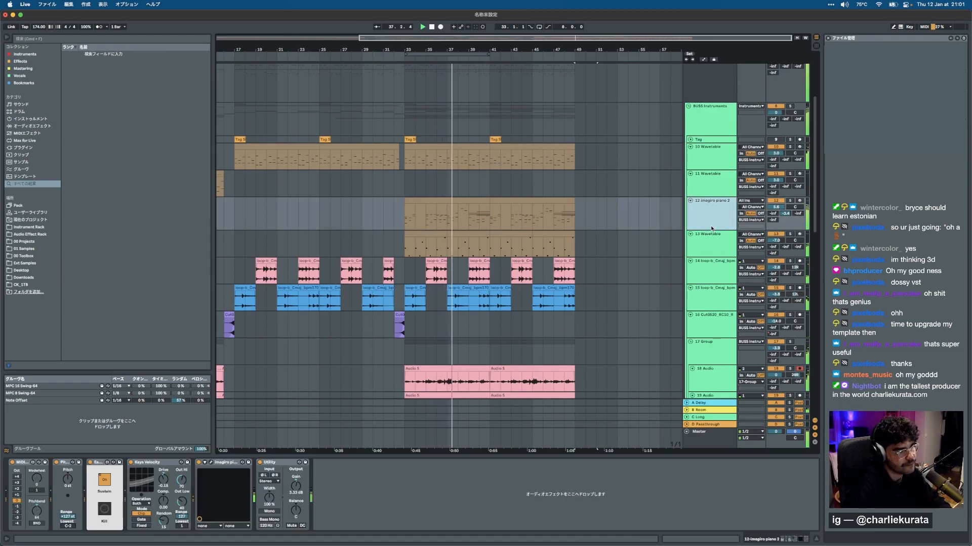
pyautogui.press('super+shift+t')
pyautogui.press('super+f')
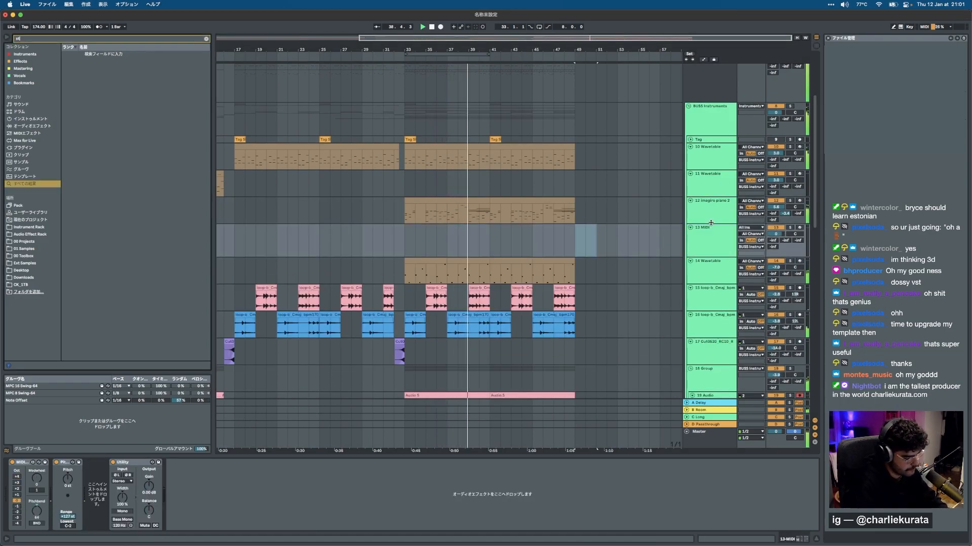
pyautogui.write('staccato')
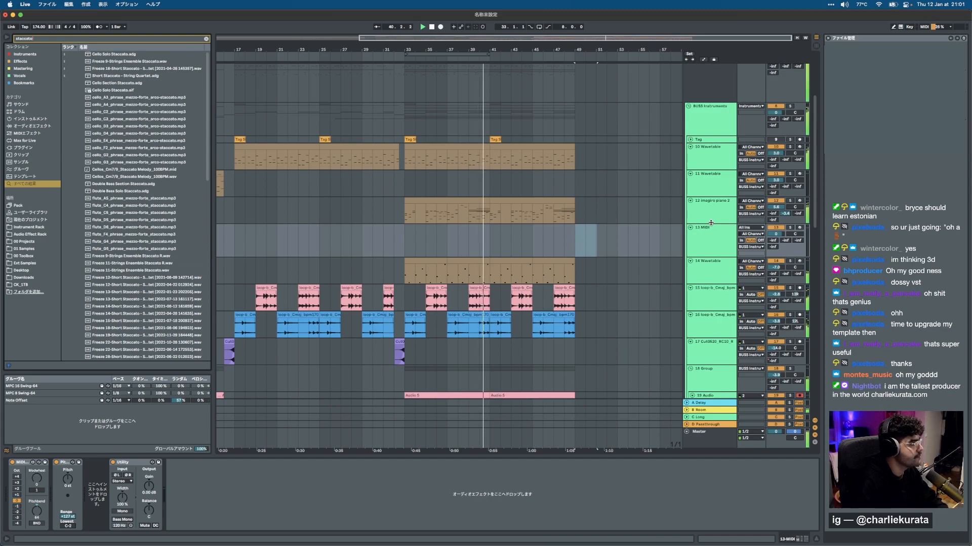
pyautogui.write('short')
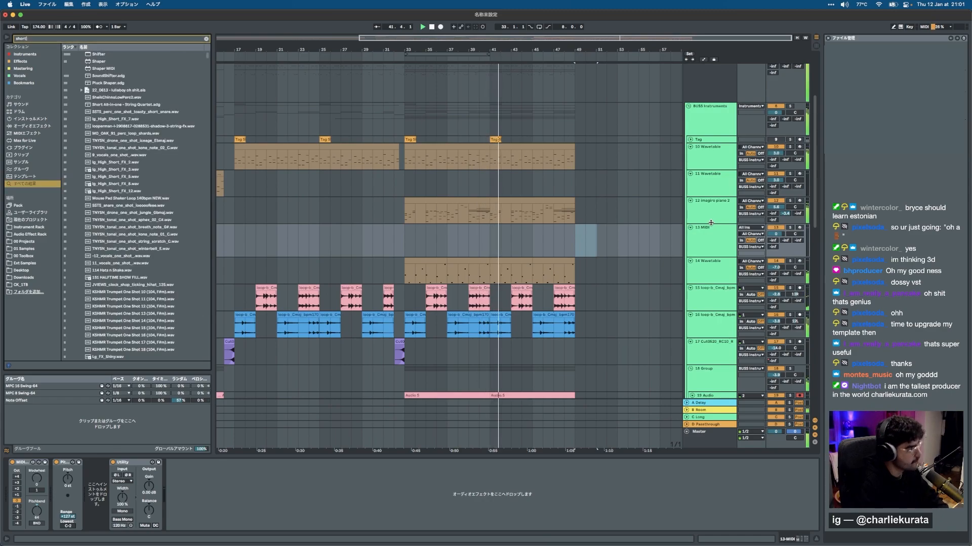
pyautogui.press('Down')
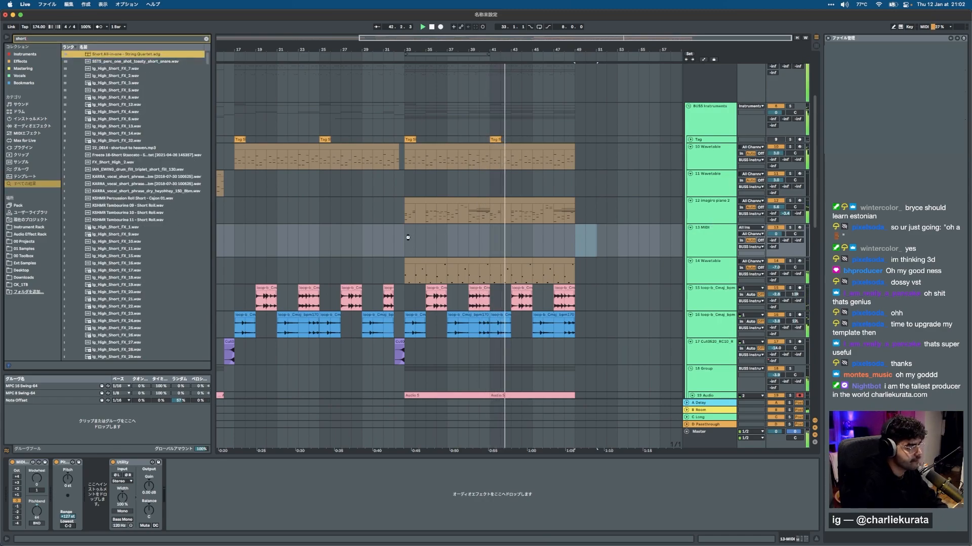
pyautogui.moveTo(405, 239); pyautogui.dragTo(489, 239)
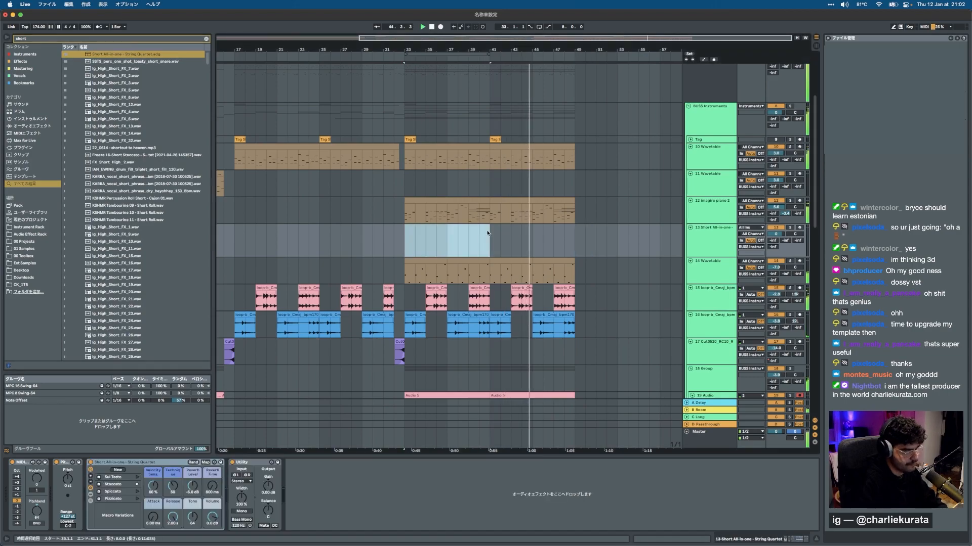
# Create a MIDI clip over bars 33 to 41 on the String Quartet track and add A#3 and D#4 sixteenth notes at its start.
pyautogui.press('super+shift+m')
pyautogui.click(109, 451)
pyautogui.click(110, 451)
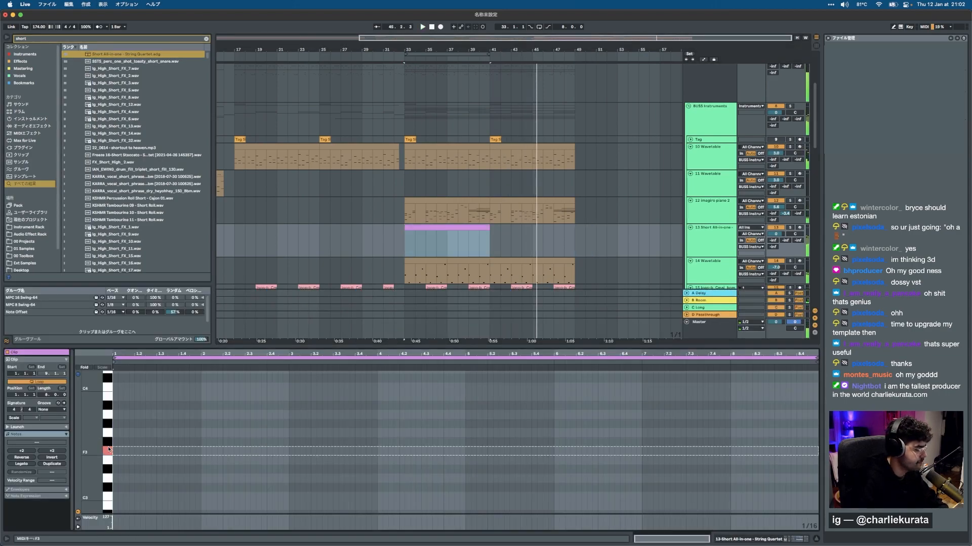
pyautogui.doubleClick(114, 472)
pyautogui.hotkey('shift', 'Up')
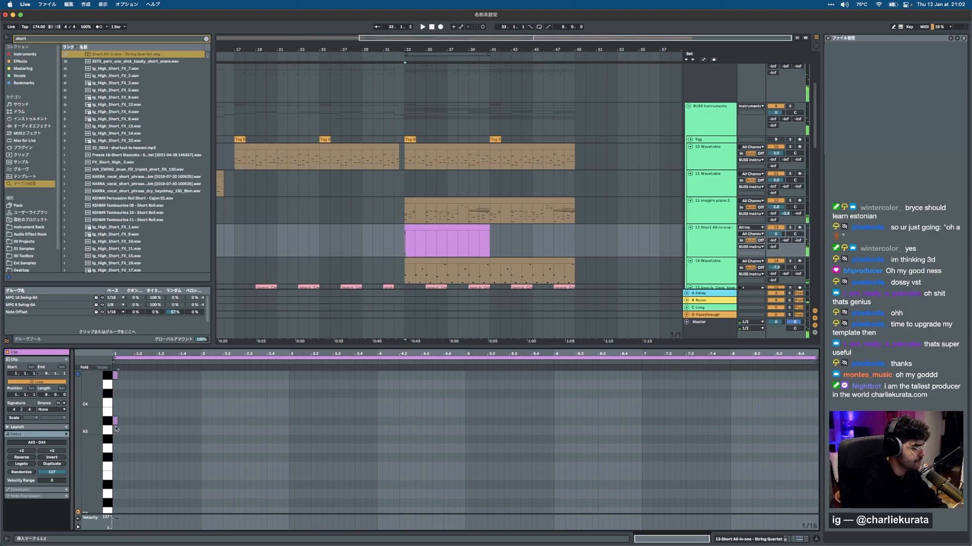
# Repeat the A#3 and D#4 note pair once per beat from the clip's start through beat 4.4.
pyautogui.press('super+d')
pyautogui.press('super+d')
pyautogui.press('super+d')
pyautogui.press('super+d')
pyautogui.press('super+d')
pyautogui.press('super+d')
pyautogui.press('super+d')
pyautogui.press('super+d')
pyautogui.press('super+d')
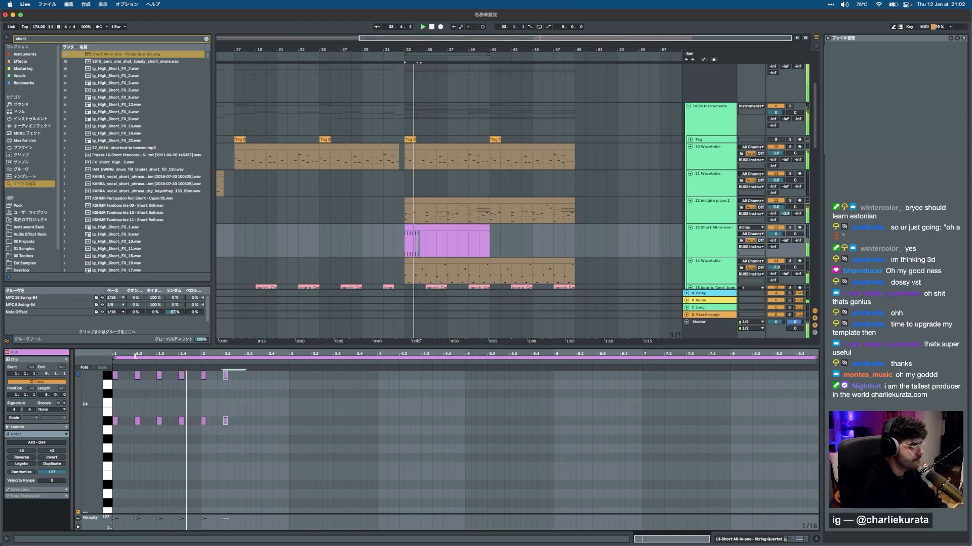
pyautogui.press('super+d')
pyautogui.press('super+d')
pyautogui.press('super+d')
pyautogui.press('super+d')
pyautogui.press('super+d')
pyautogui.press('super+d')
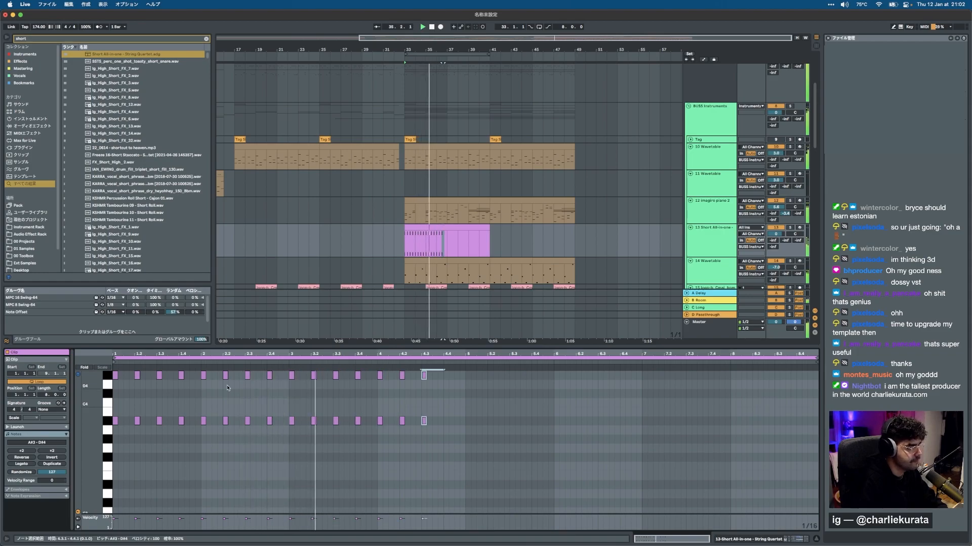
# Cut the notes back to the first two beats, lowering the second D#4 to velocity 73 and adding a G4 on beat one.
pyautogui.moveTo(146, 475); pyautogui.dragTo(447, 476)
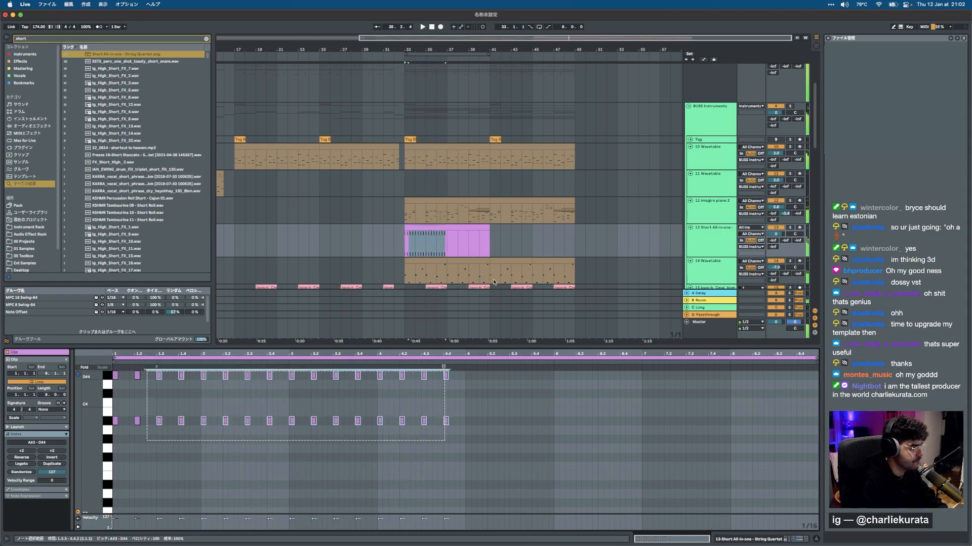
pyautogui.press('Delete')
pyautogui.moveTo(140, 449); pyautogui.dragTo(136, 373)
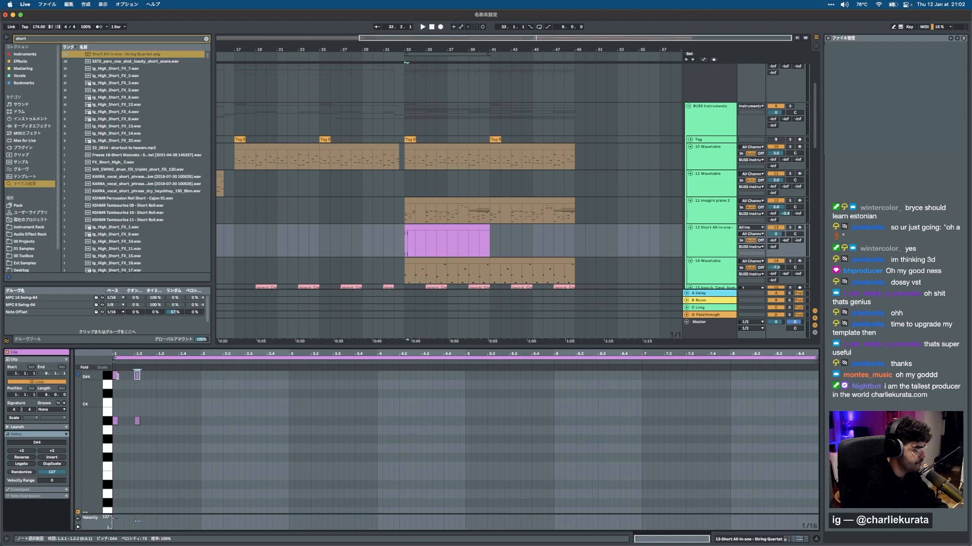
pyautogui.scroll(3, 115, 387)
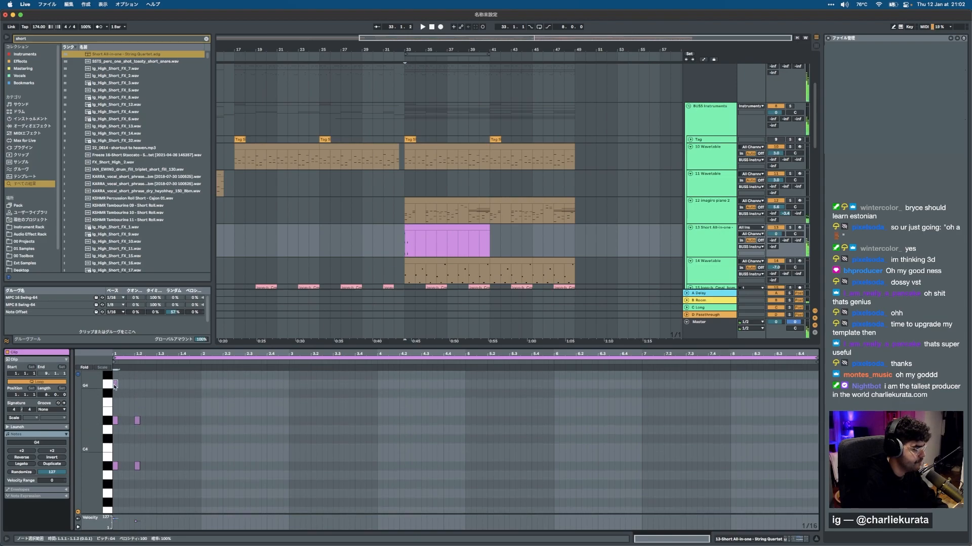
pyautogui.press('space')
# Repeat the two-beat pattern through the eight-bar string clip and duplicate the clip over bars 41 to 49.
pyautogui.moveTo(157, 374); pyautogui.dragTo(115, 472)
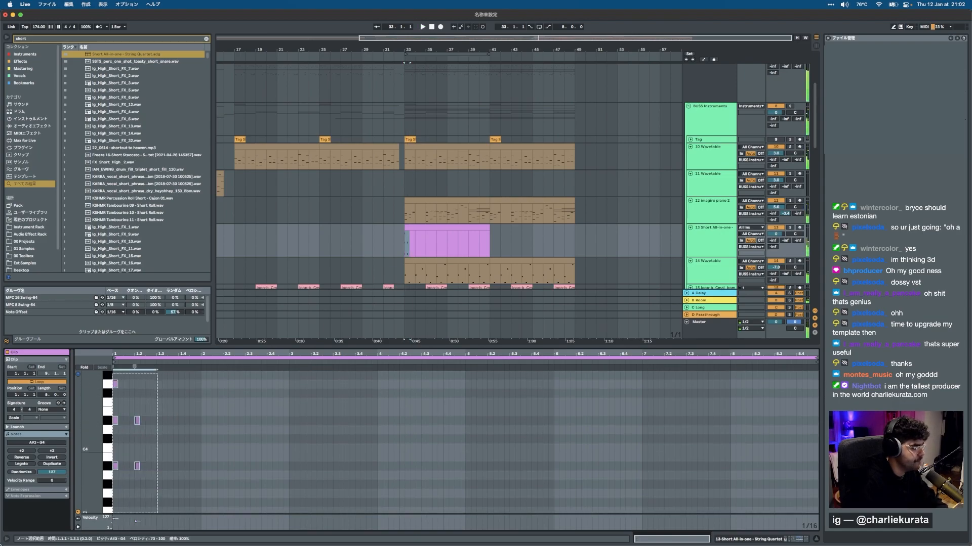
pyautogui.press('space')
pyautogui.press('super+d')
pyautogui.press('super+d')
pyautogui.press('super+d')
pyautogui.press('super+d')
pyautogui.press('super+d')
pyautogui.press('super+d')
pyautogui.press('super+d')
pyautogui.press('super+d')
pyautogui.press('super+d')
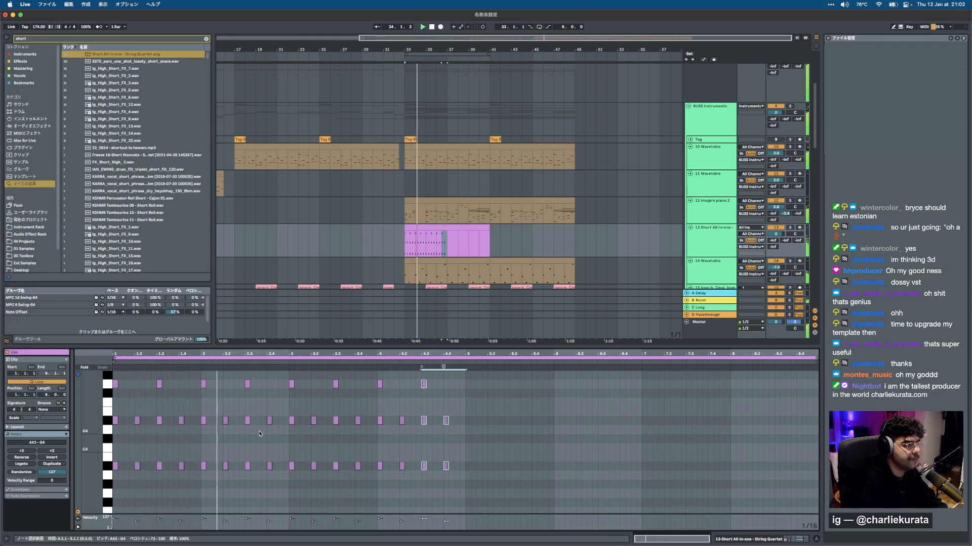
pyautogui.press('super+d')
pyautogui.press('super+d')
pyautogui.press('super+d')
pyautogui.press('super+d')
pyautogui.press('super+d')
pyautogui.press('super+d')
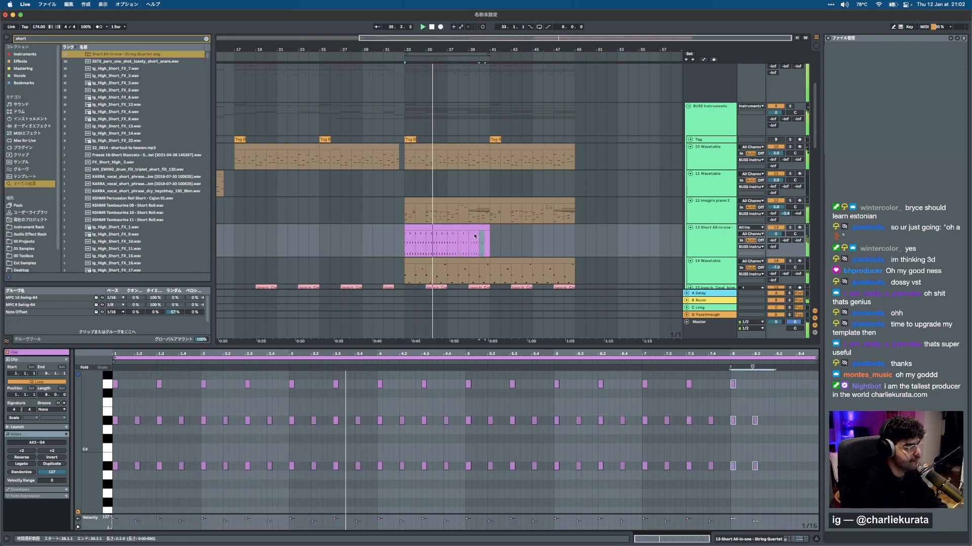
pyautogui.click(469, 230)
pyautogui.press('super+d')
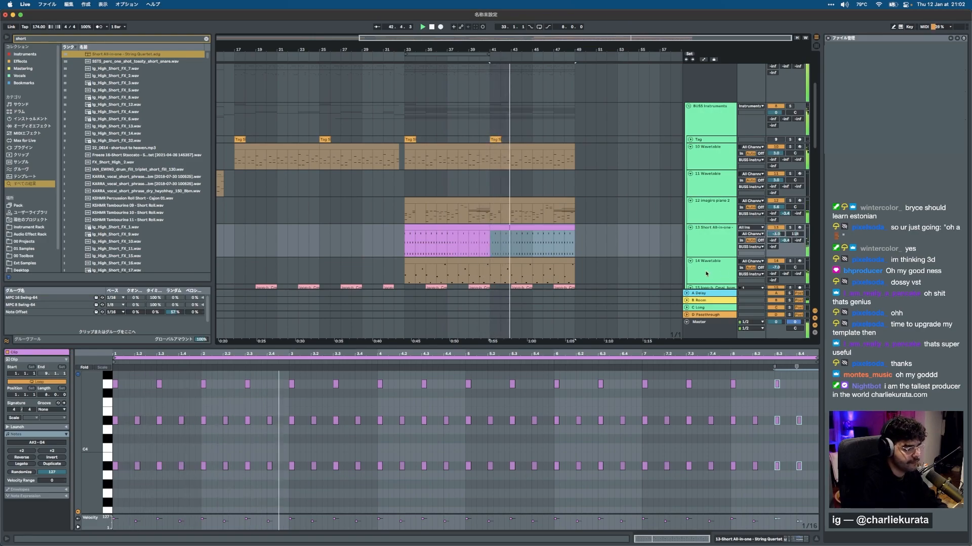
# Check the MO_OAK_rim track and show the Master track's device chain.
pyautogui.scroll(-10, 760, 129)
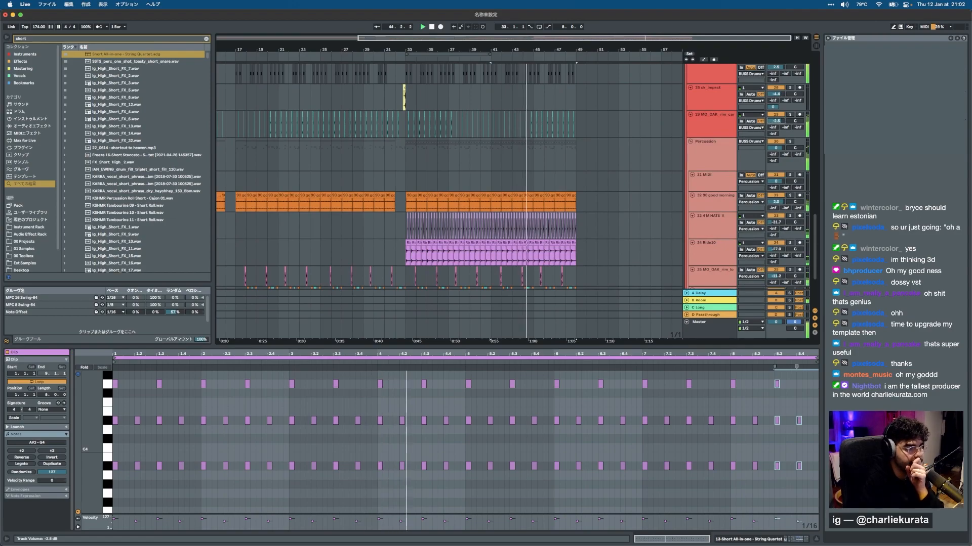
pyautogui.click(729, 127)
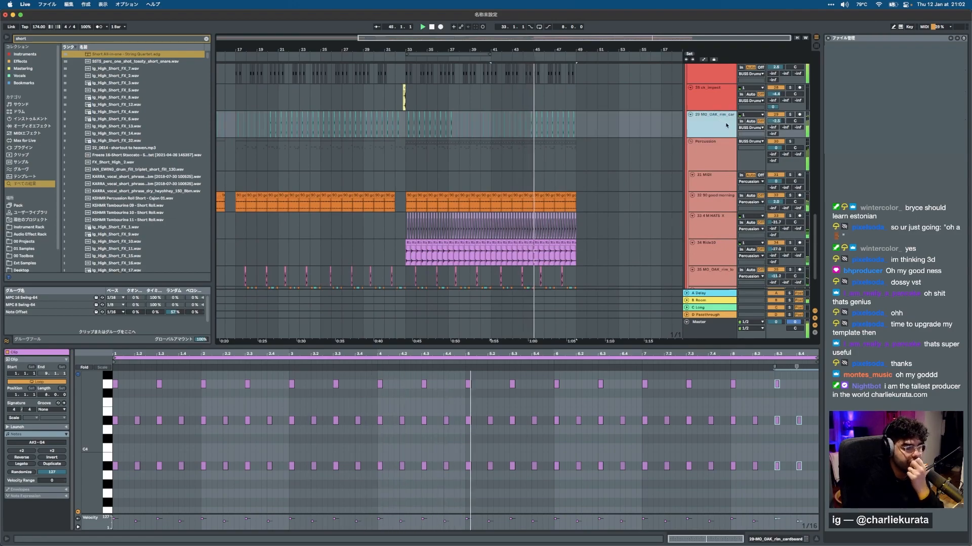
pyautogui.click(713, 329)
pyautogui.click(769, 542)
pyautogui.scroll(15, 616, 266)
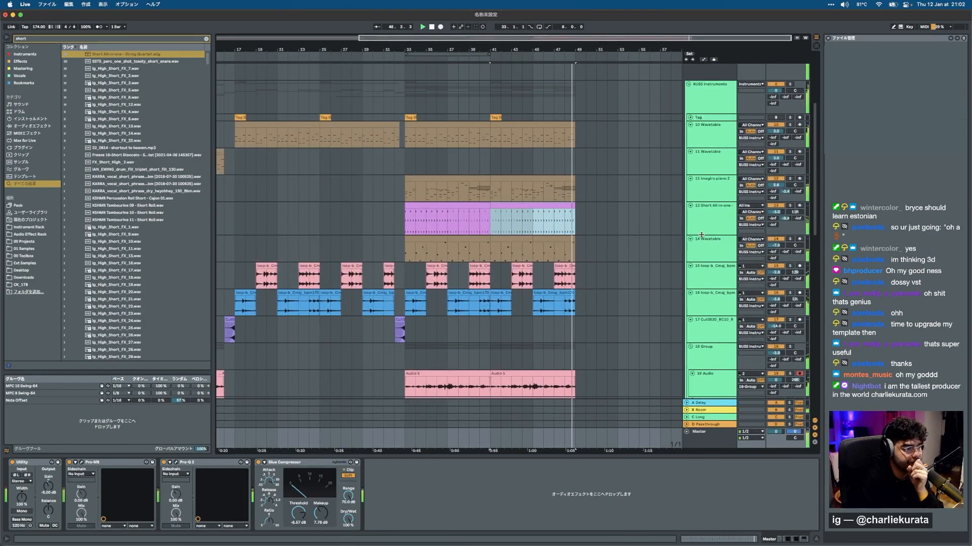
# Add an audio track below the String Quartet track and clear the browser search.
pyautogui.click(708, 215)
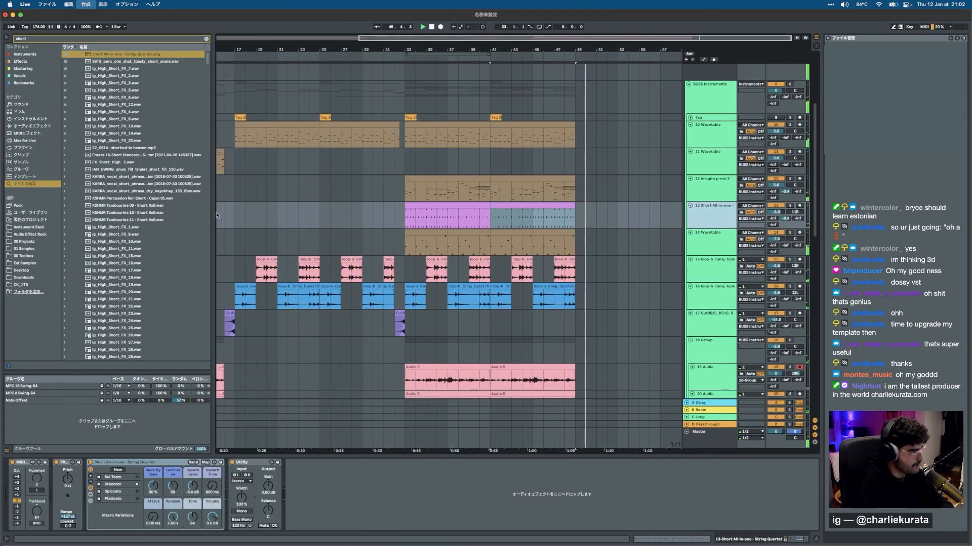
pyautogui.press('super+t')
pyautogui.click(19, 242)
pyautogui.click(205, 39)
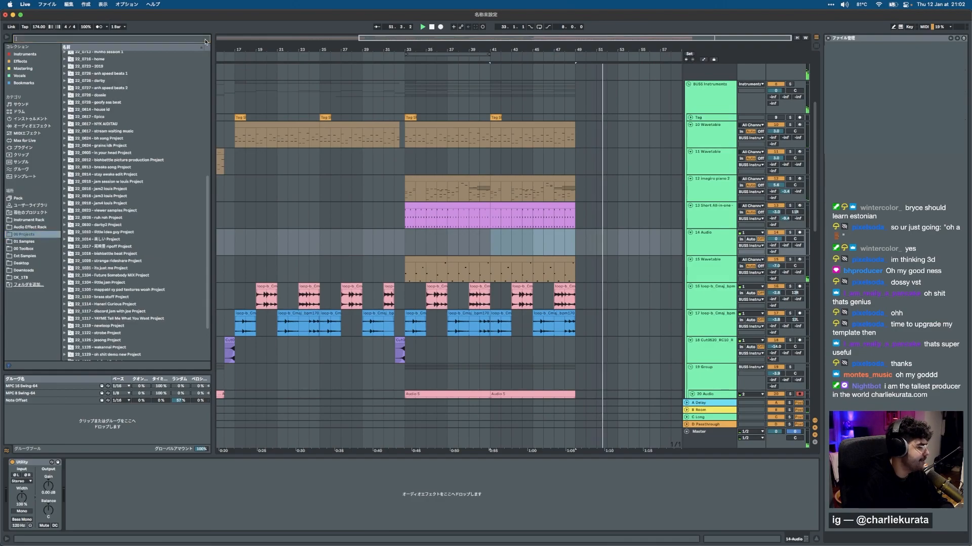
# Collapse the expanded Raw Cutz folder in 01 Samples and place the insert marker at bar 33 on the new audio track.
pyautogui.click(35, 243)
pyautogui.scroll(20, 88, 228)
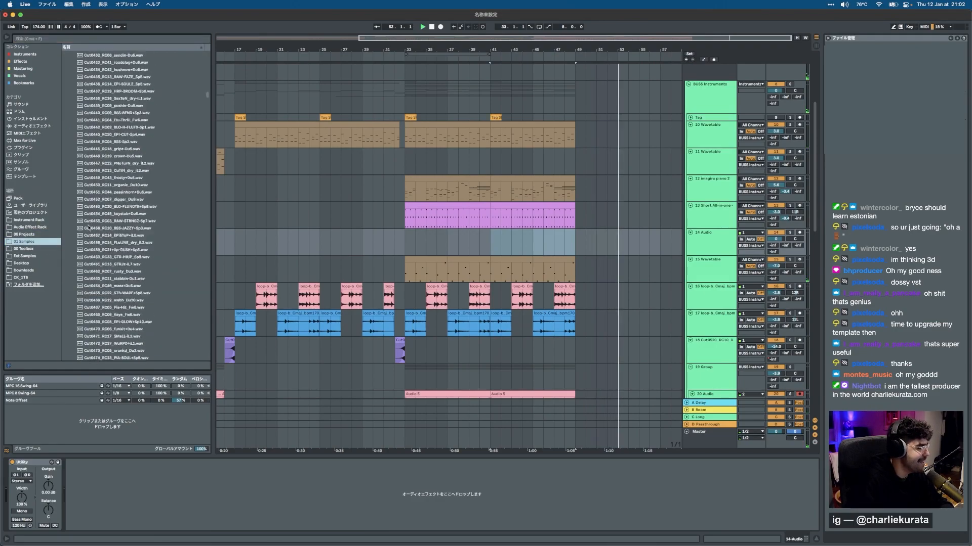
pyautogui.scroll(10, 88, 228)
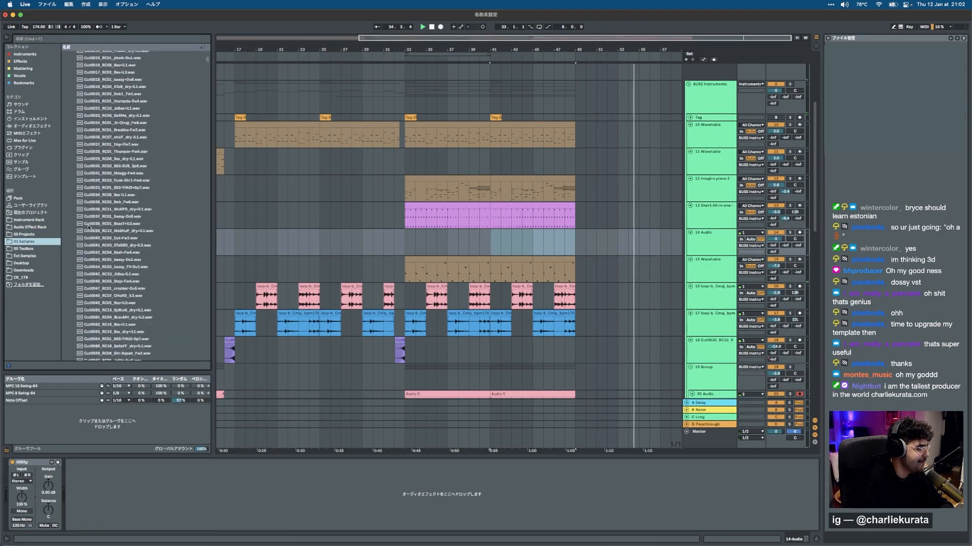
pyautogui.click(72, 269)
pyautogui.press('Left')
pyautogui.press('Left')
pyautogui.press('Left')
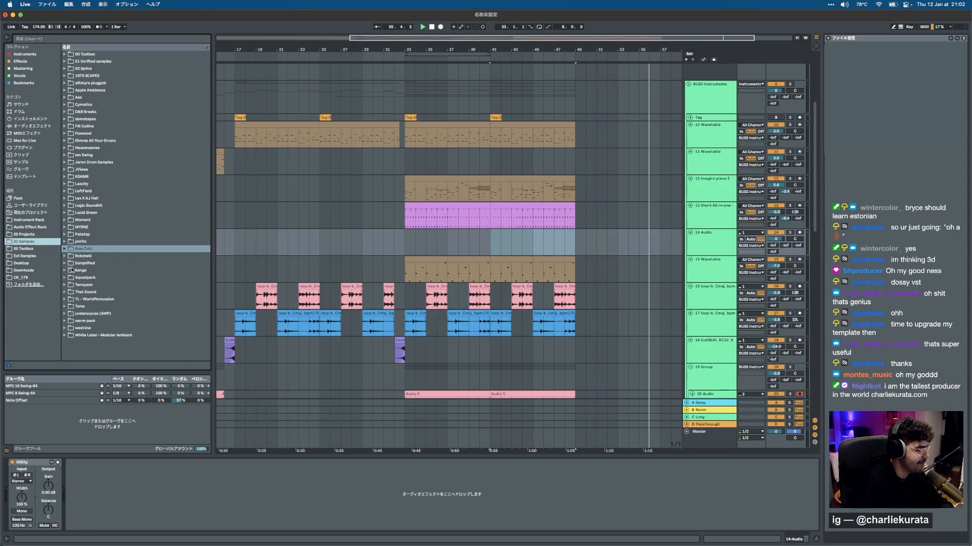
pyautogui.click(410, 244)
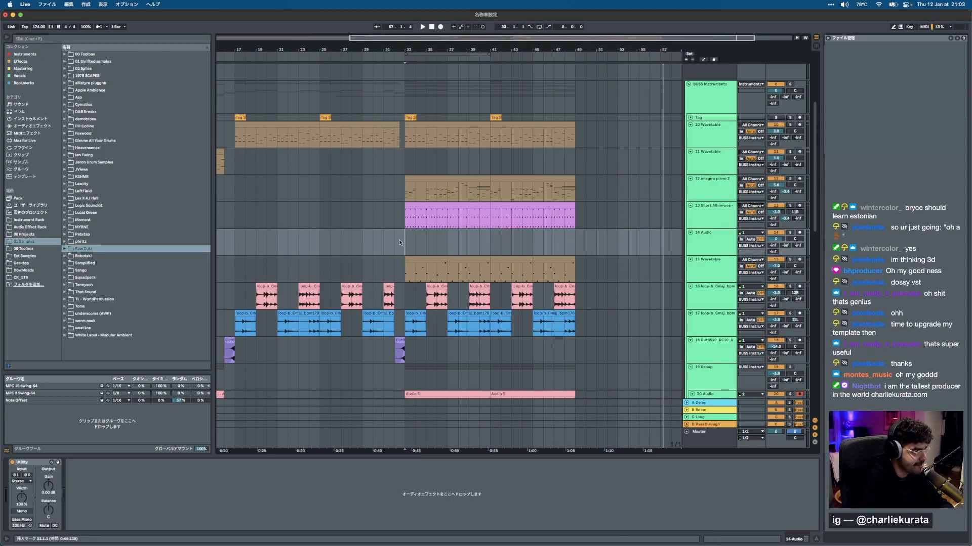
pyautogui.click(399, 239)
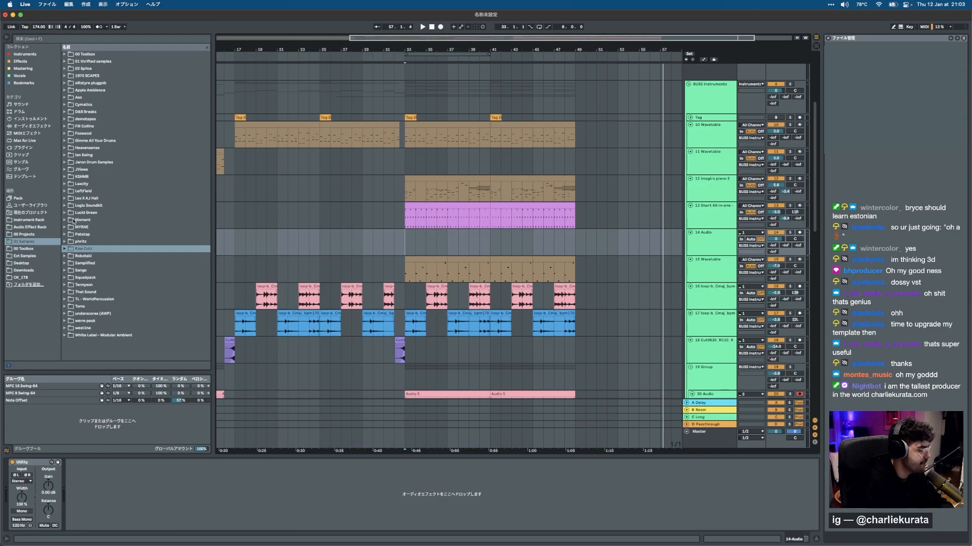
# Expand the phritz sample folder down to its Melodic and Strings subfolders.
pyautogui.click(90, 243)
pyautogui.press('Right')
pyautogui.press('Down')
pyautogui.press('Down')
pyautogui.press('Down')
pyautogui.press('Down')
pyautogui.press('Down')
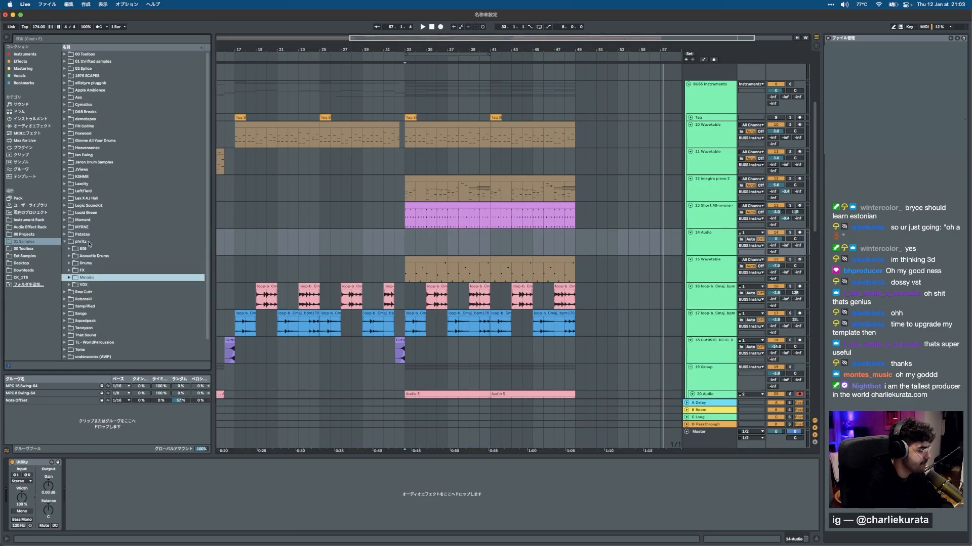
pyautogui.press('Right')
pyautogui.press('Down')
pyautogui.press('Down')
pyautogui.press('Down')
pyautogui.press('Down')
pyautogui.press('Right')
pyautogui.press('Down')
pyautogui.scroll(-5, 89, 245)
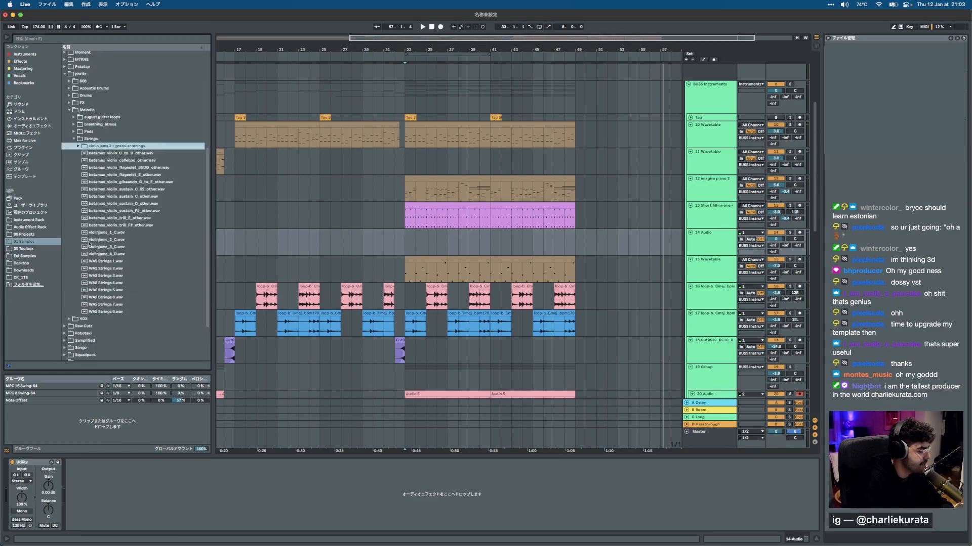
pyautogui.scroll(-3, 89, 245)
# Audition the violinjams samples and the other violin samples above them in the Strings folder.
pyautogui.click(117, 186)
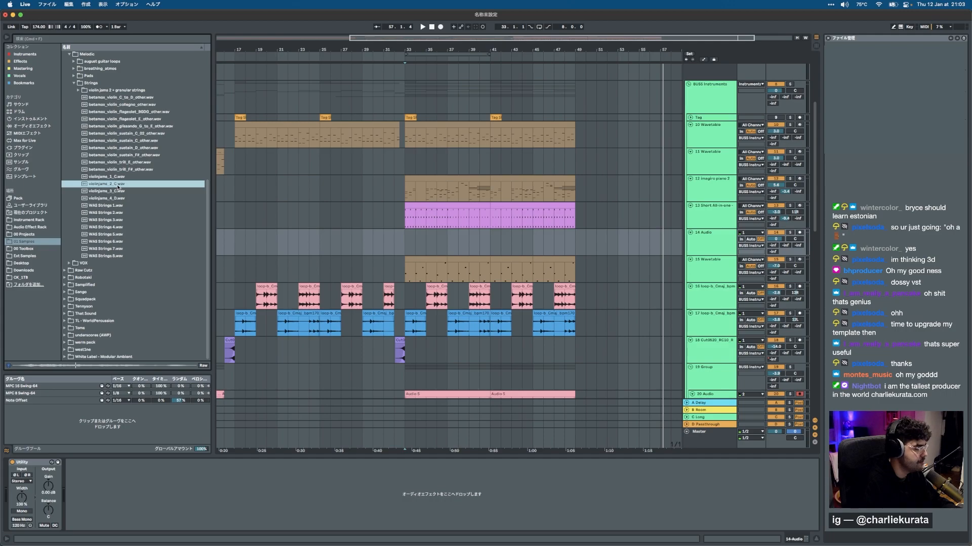
pyautogui.press('Down')
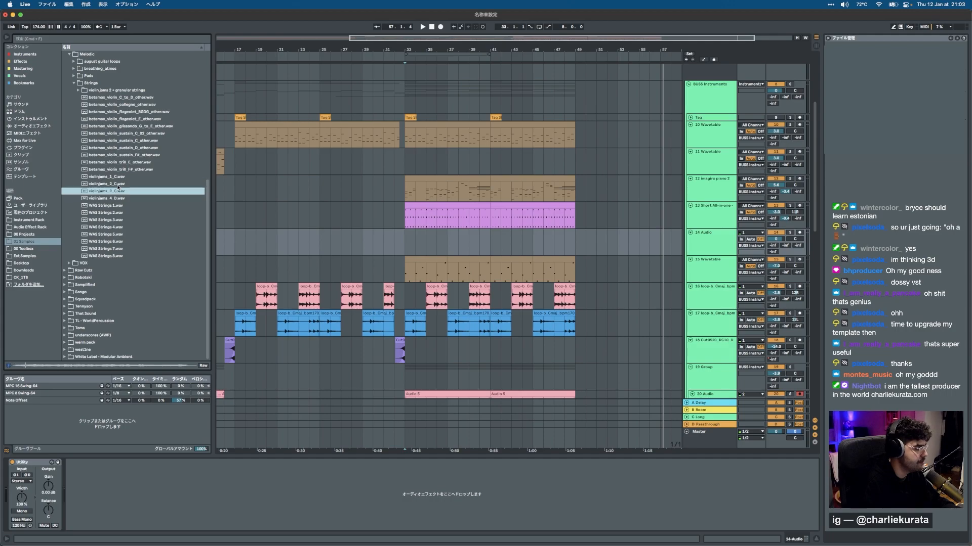
pyautogui.press('Down')
pyautogui.press('Up')
pyautogui.press('Up')
pyautogui.press('Up')
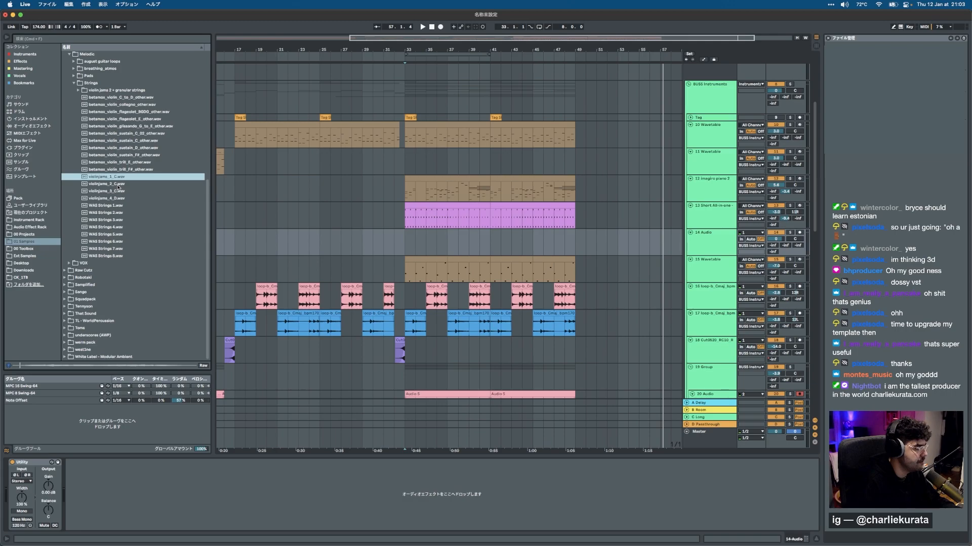
pyautogui.press('Up')
pyautogui.press('Up')
pyautogui.press('Up')
pyautogui.press('Up')
pyautogui.press('Up')
pyautogui.press('Up')
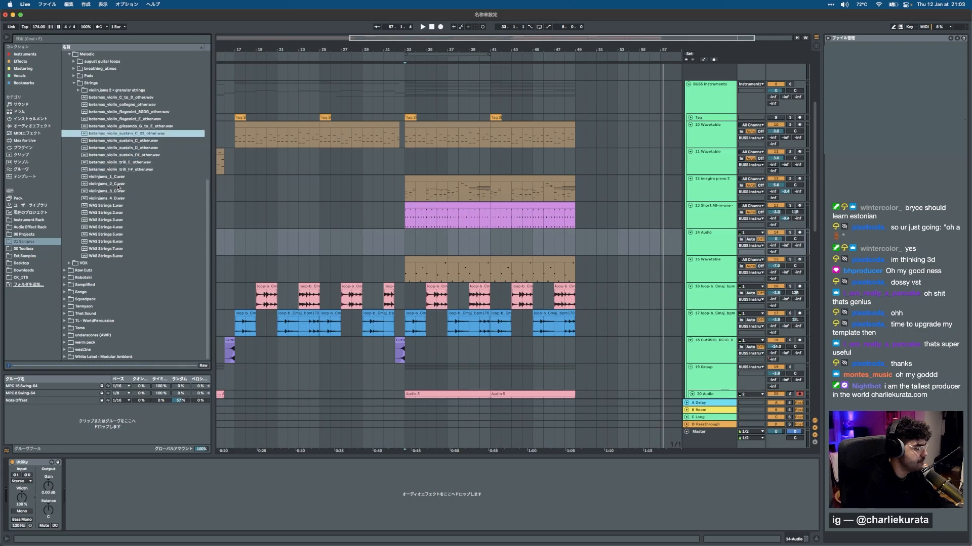
pyautogui.press('Up')
pyautogui.press('Up')
pyautogui.press('Up')
pyautogui.press('Up')
pyautogui.press('Up')
pyautogui.press('Up')
# Open the violin jams 2 + granular strings folder and audition its first six samples, ending on 6_108.wav.
pyautogui.press('Right')
pyautogui.press('Down')
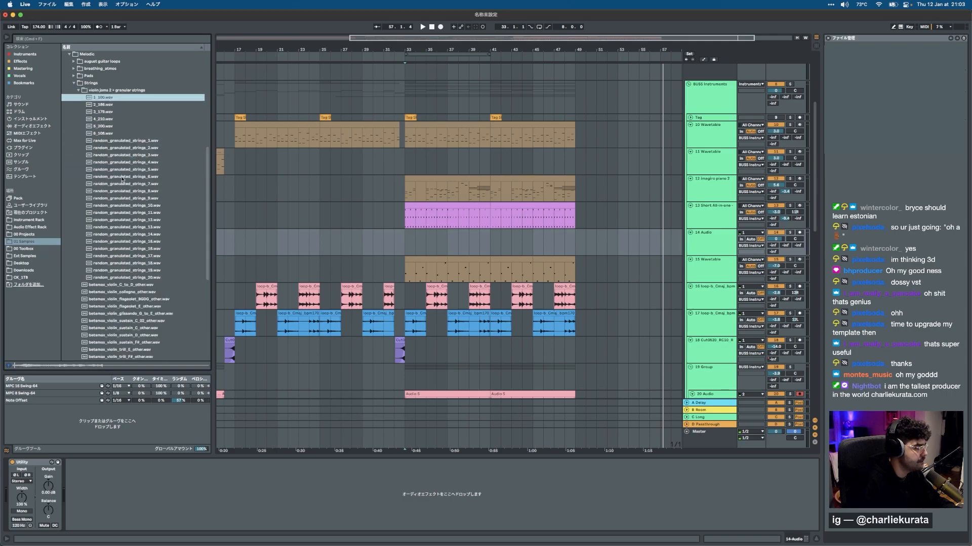
pyautogui.press('Down')
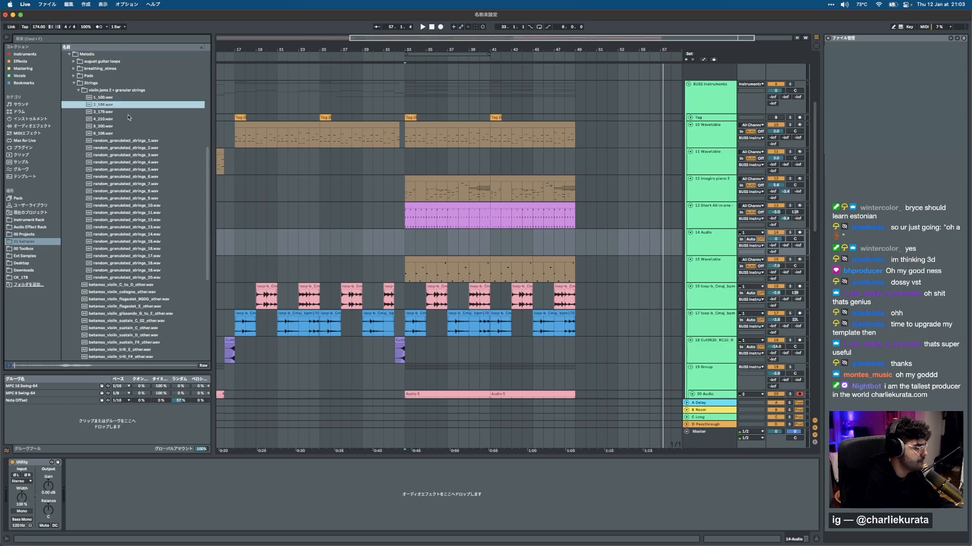
pyautogui.press('Down')
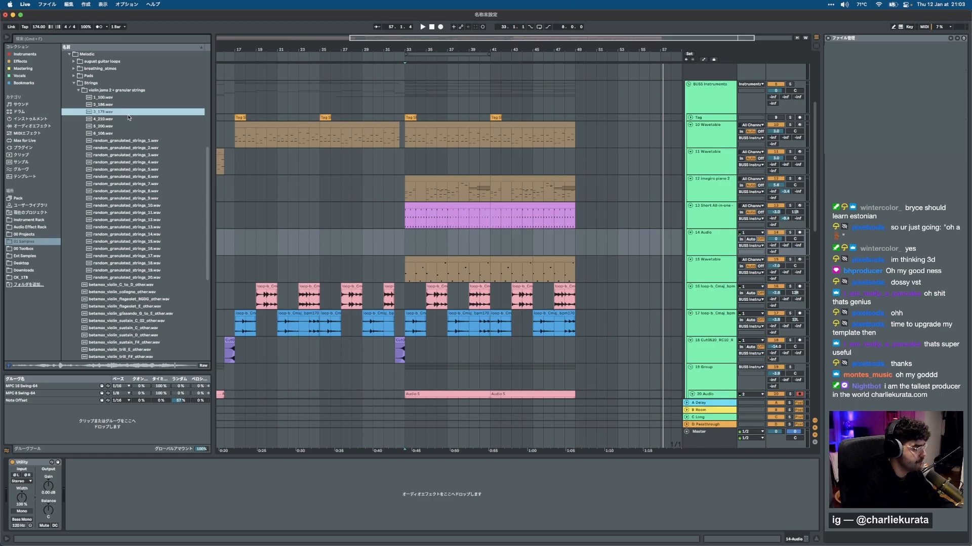
pyautogui.click(128, 118)
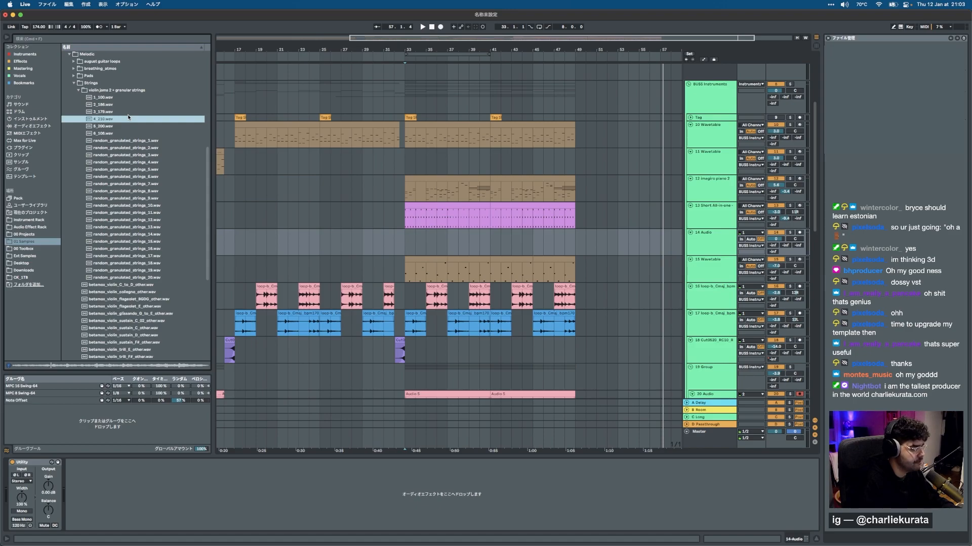
pyautogui.press('Down')
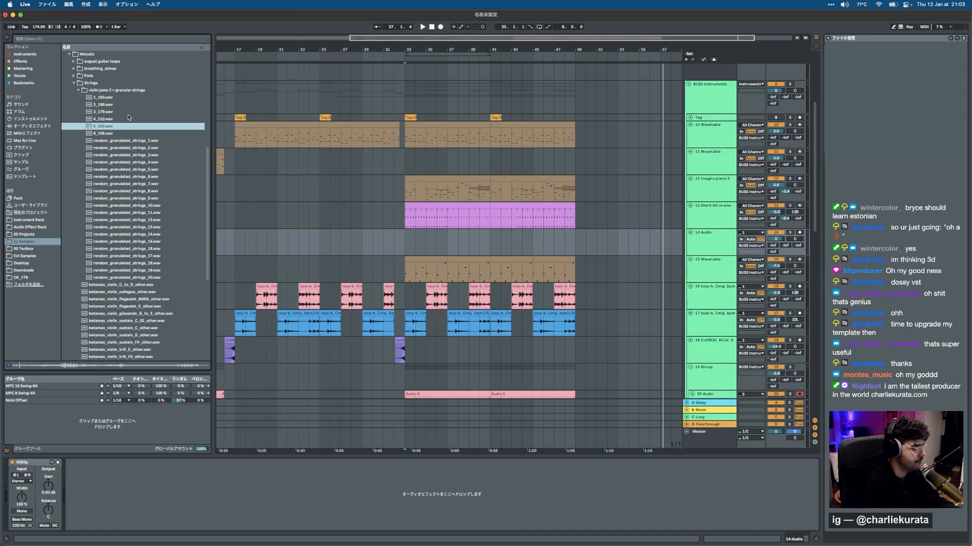
pyautogui.press('Down')
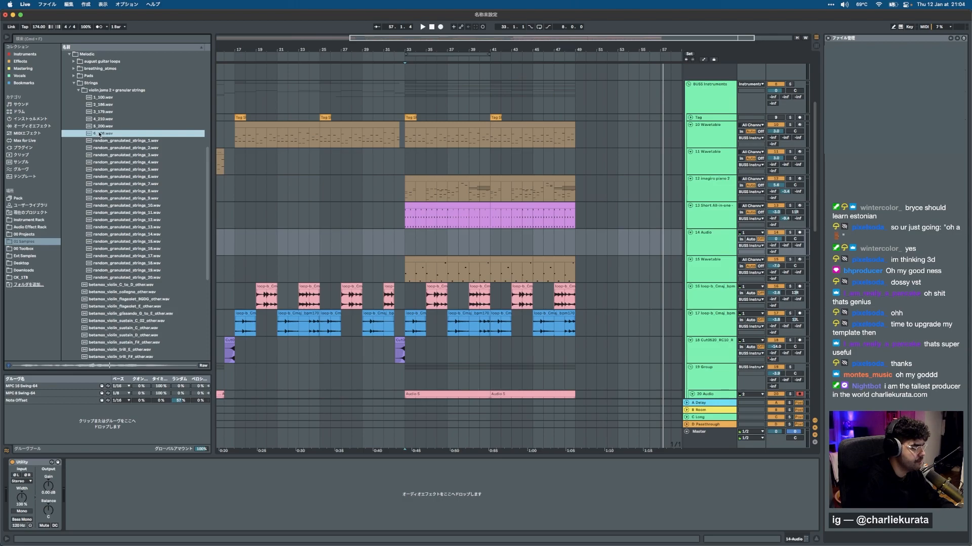
# Place 6_108.wav at bar 41 on the new audio track and set its clip tempo to 108 BPM.
pyautogui.moveTo(272, 196); pyautogui.dragTo(492, 242)
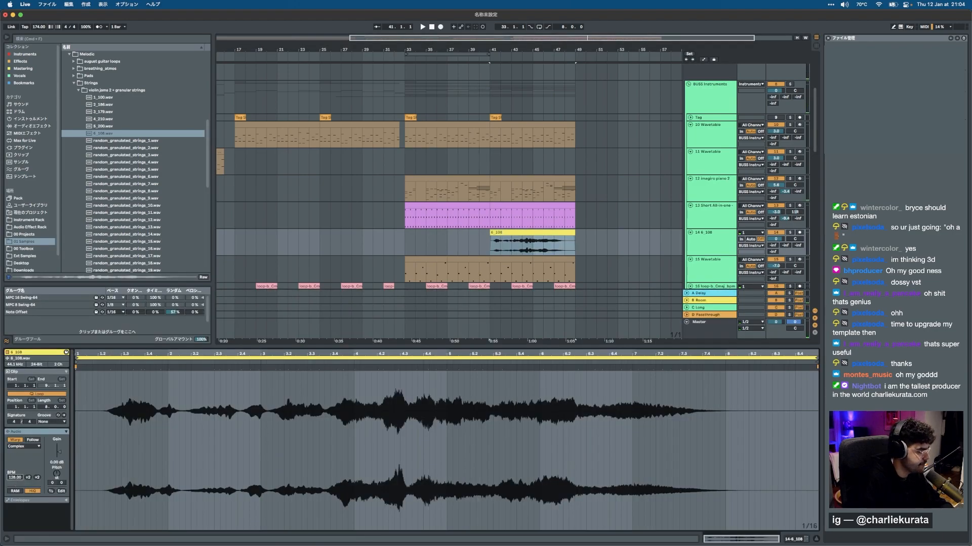
pyautogui.press('Return')
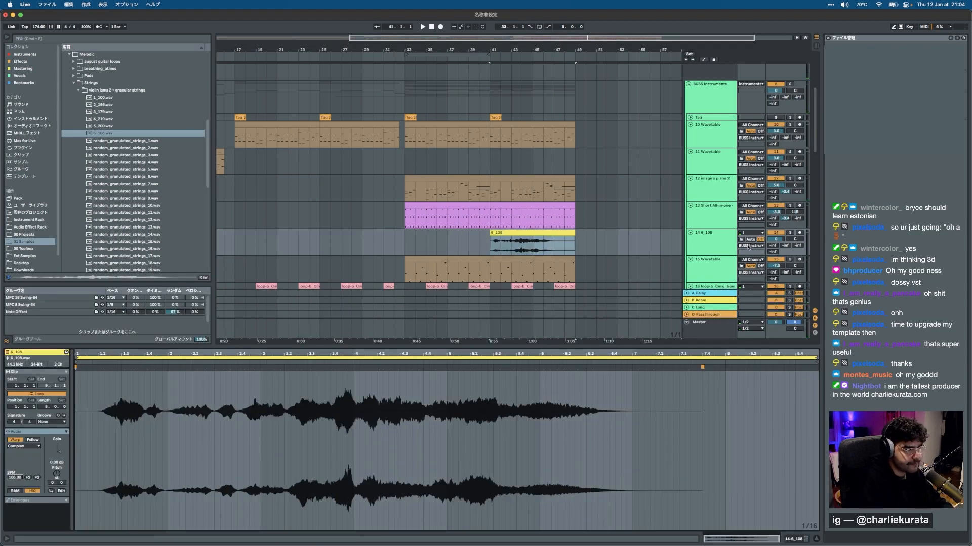
# Solo the 6_108 violin track and lower its volume to about -7 dB during playback.
pyautogui.click(790, 232)
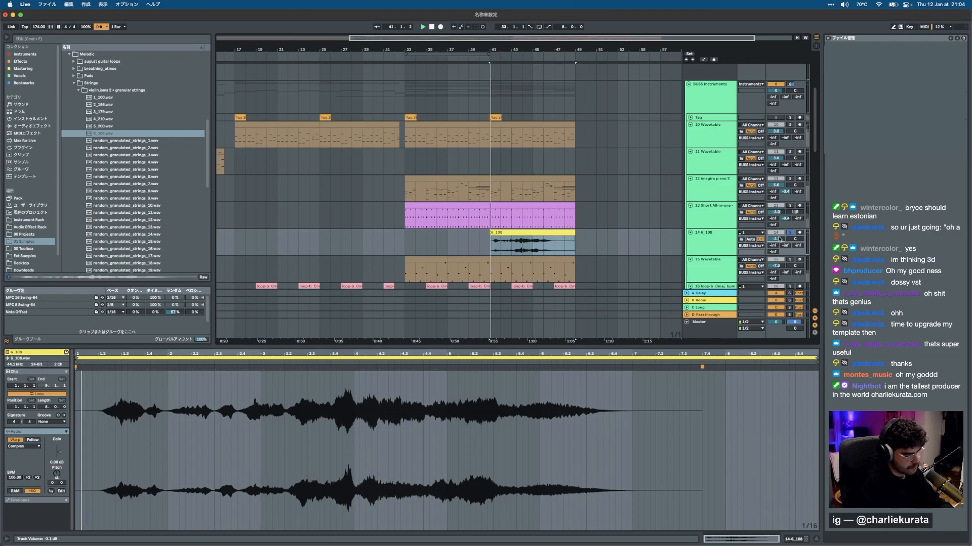
pyautogui.moveTo(780, 238); pyautogui.dragTo(779, 249)
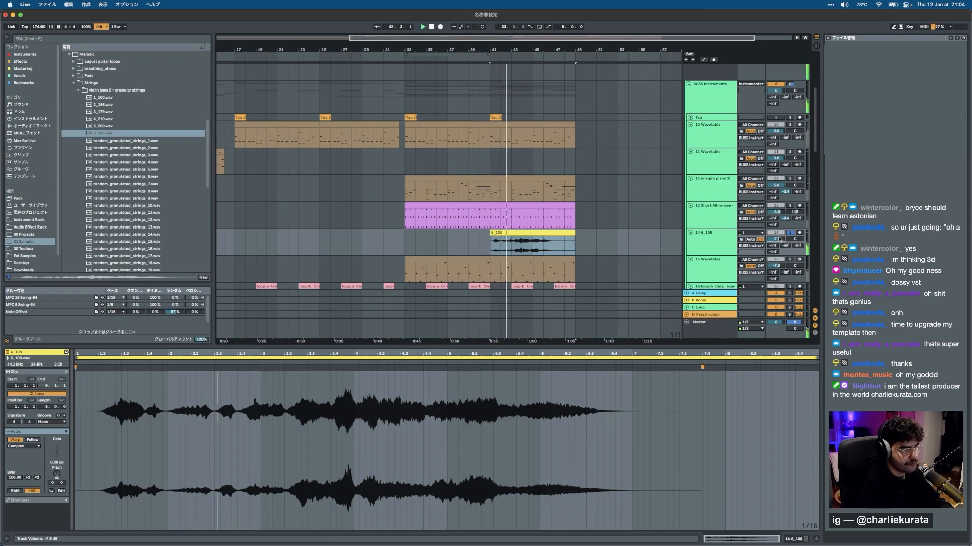
pyautogui.scroll(5, 527, 239)
pyautogui.hscroll(2, 525, 241)
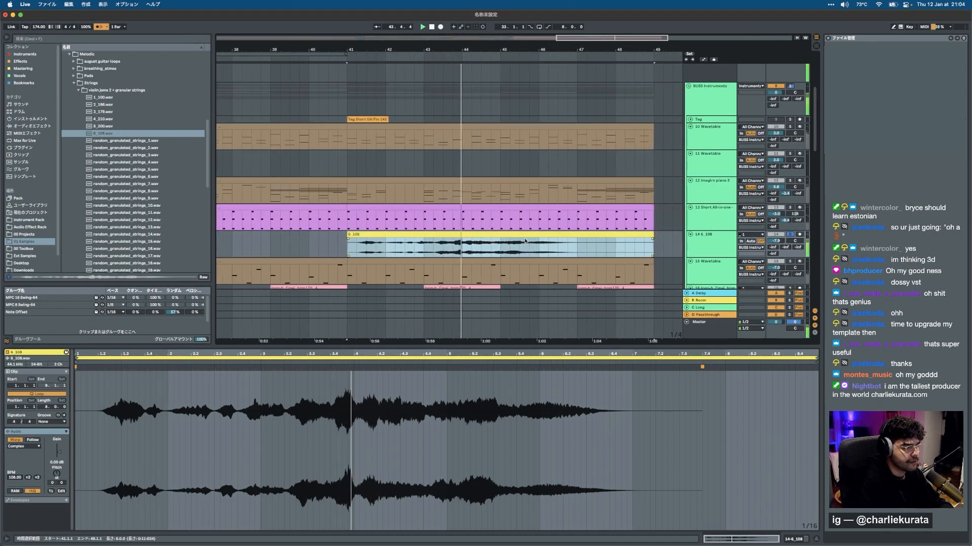
# Move the 6_108 clip to start at bar 40.3 and play it both soloed and in the full mix.
pyautogui.scroll(-3, 525, 241)
pyautogui.press('space')
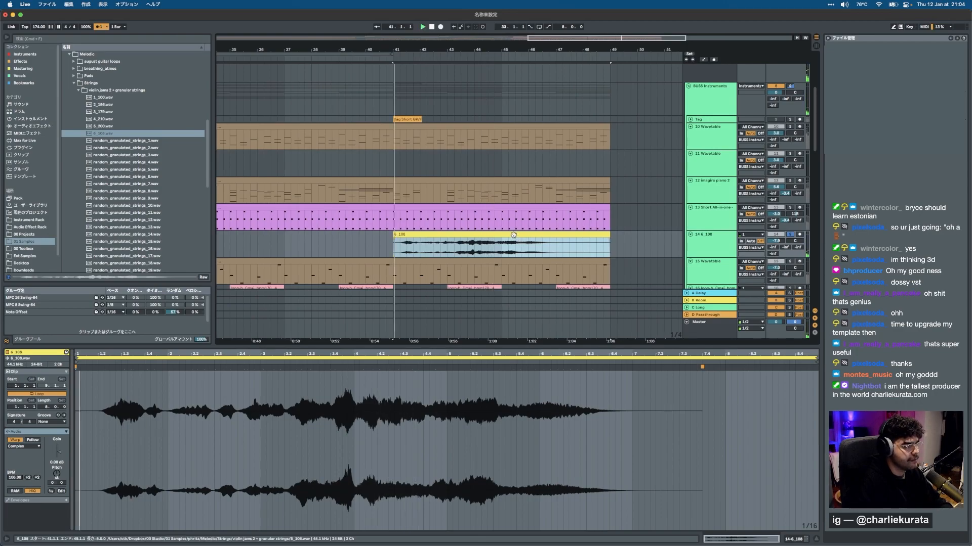
pyautogui.moveTo(523, 241); pyautogui.dragTo(506, 239)
pyautogui.press('space')
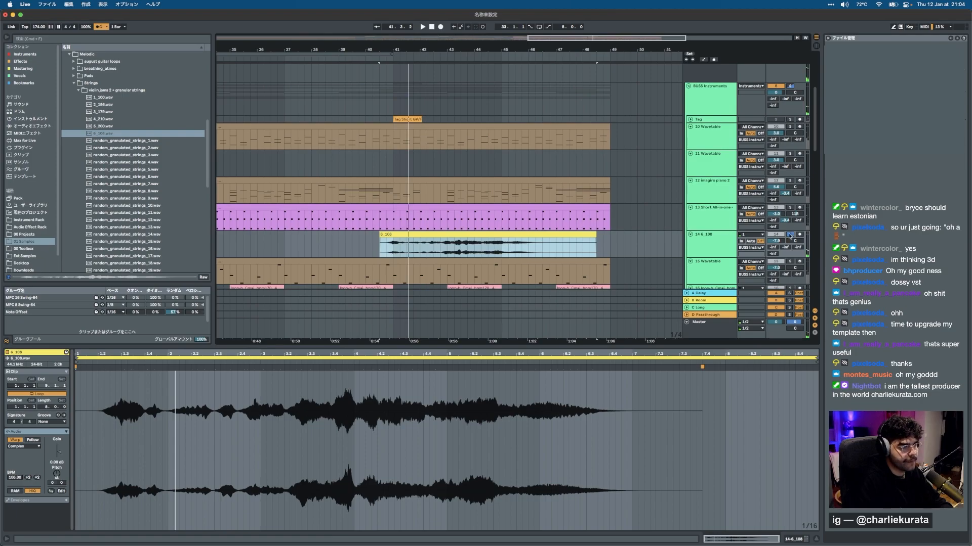
pyautogui.press('space')
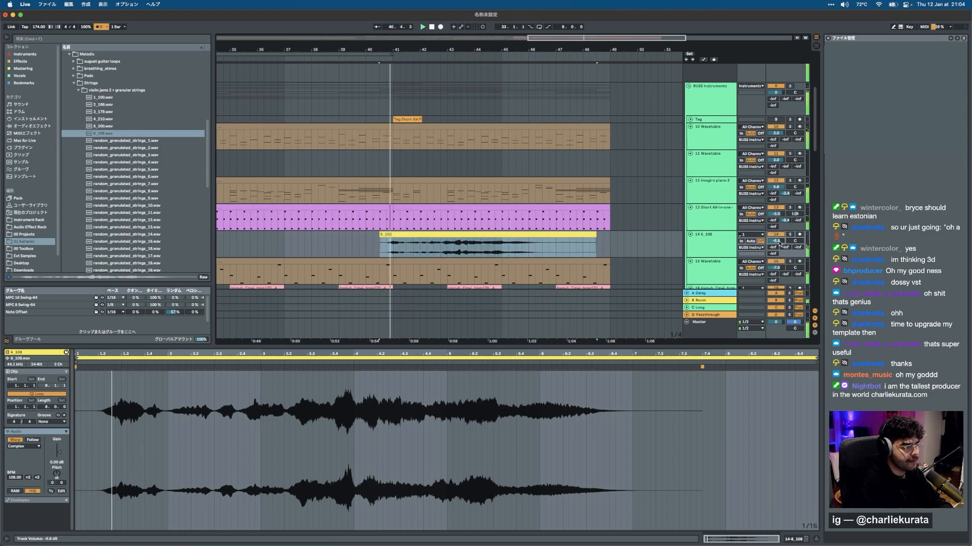
pyautogui.press('space')
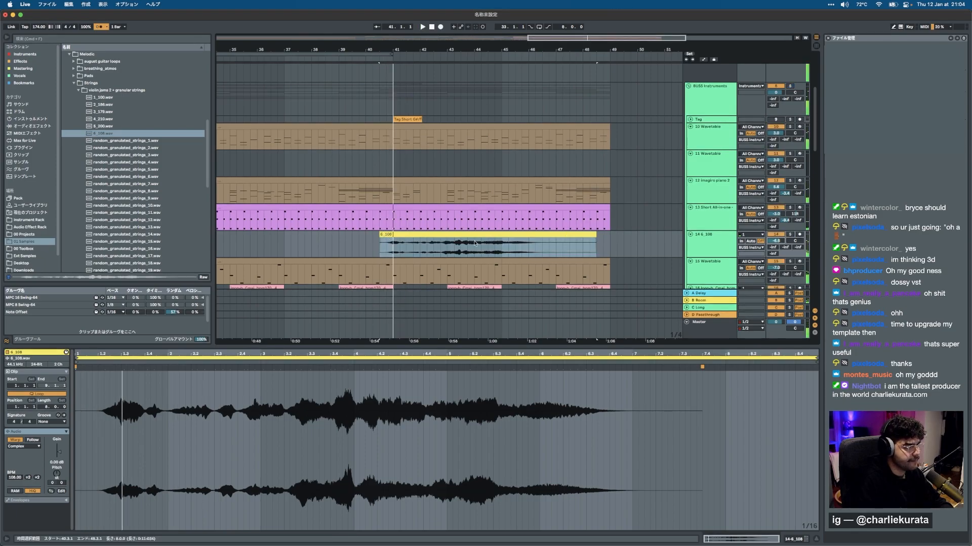
# Solo the violin track and open the 10 Wavetable clip at bar 41 to sound its D#2 key as a reference.
pyautogui.click(496, 233)
pyautogui.click(790, 234)
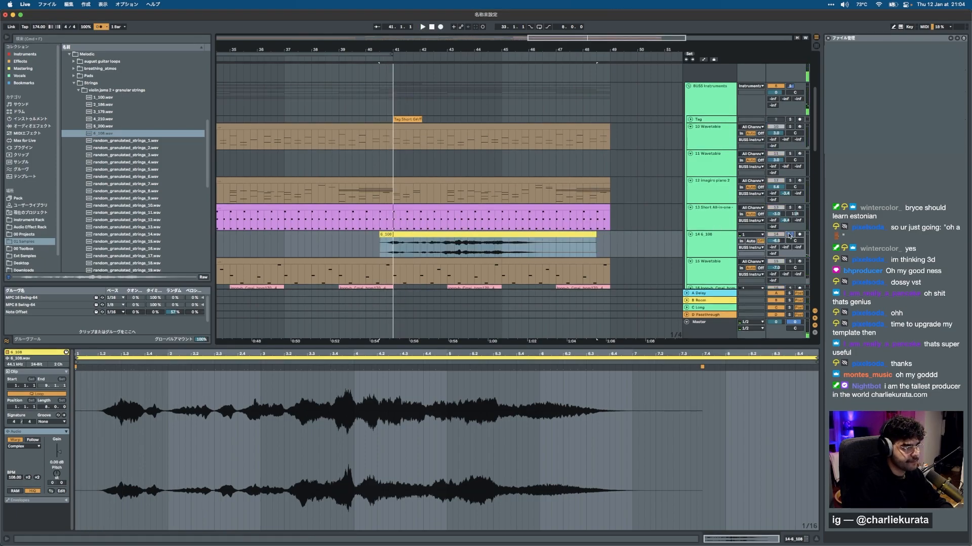
pyautogui.click(437, 136)
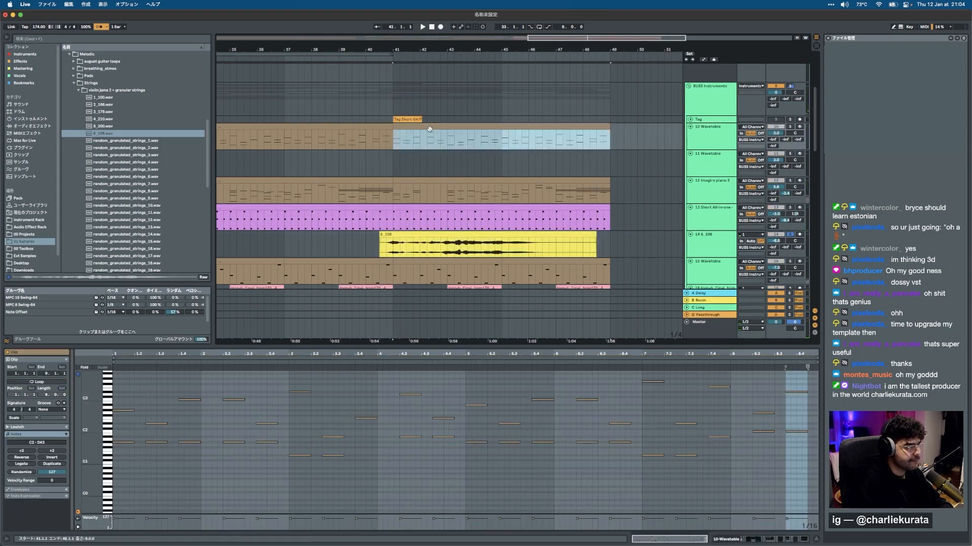
pyautogui.click(106, 427)
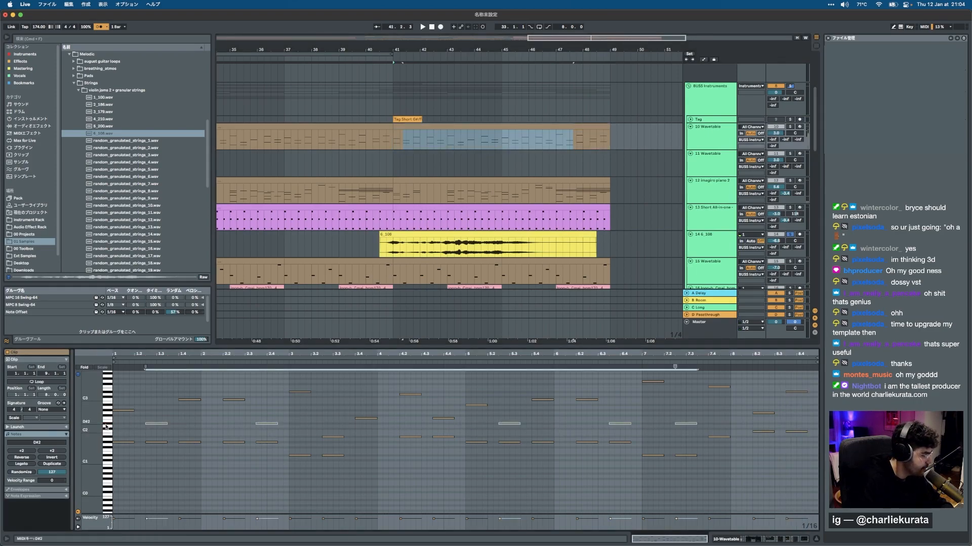
# Try transposing the 6_108 clip up 3 and then 8 semitones while playing it in the mix.
pyautogui.click(406, 235)
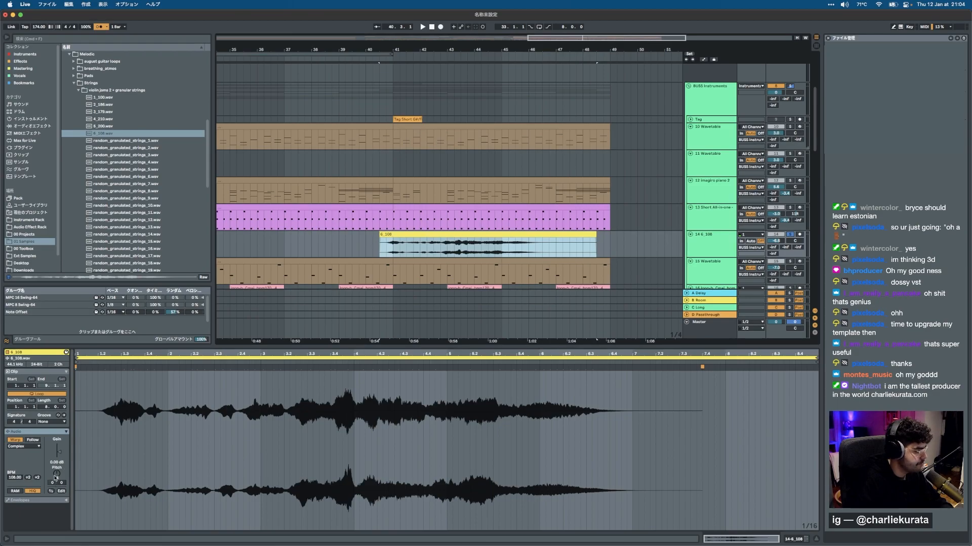
pyautogui.click(56, 475)
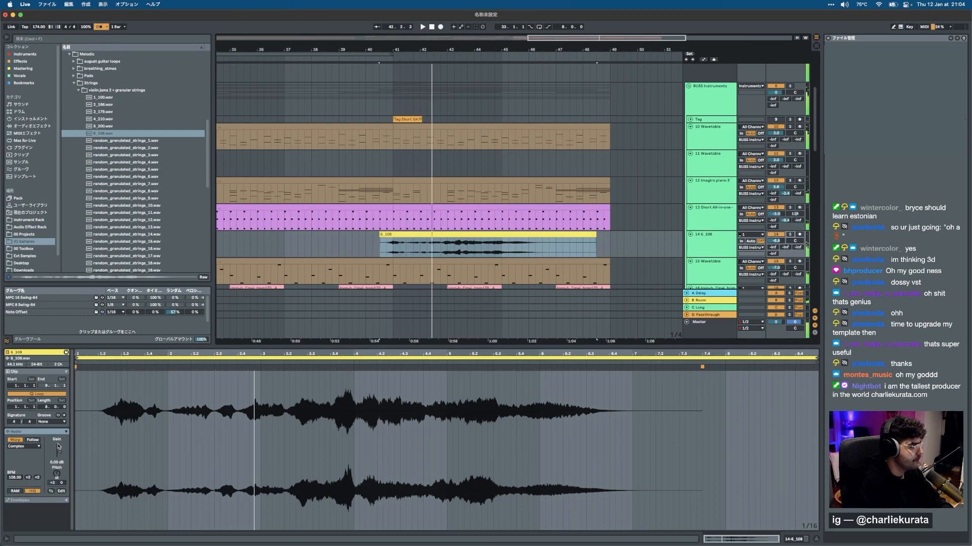
pyautogui.moveTo(58, 475); pyautogui.dragTo(58, 472)
pyautogui.press('space')
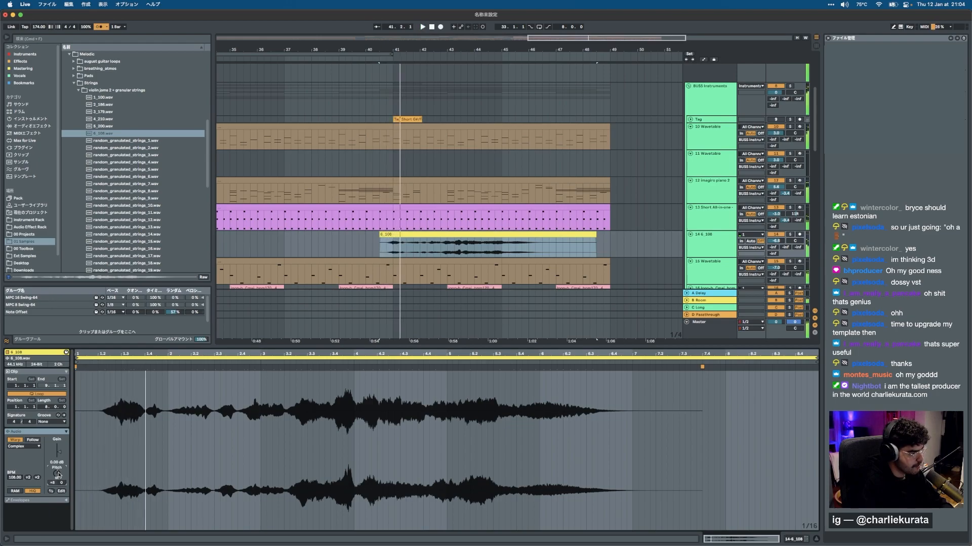
pyautogui.press('space')
pyautogui.press('space')
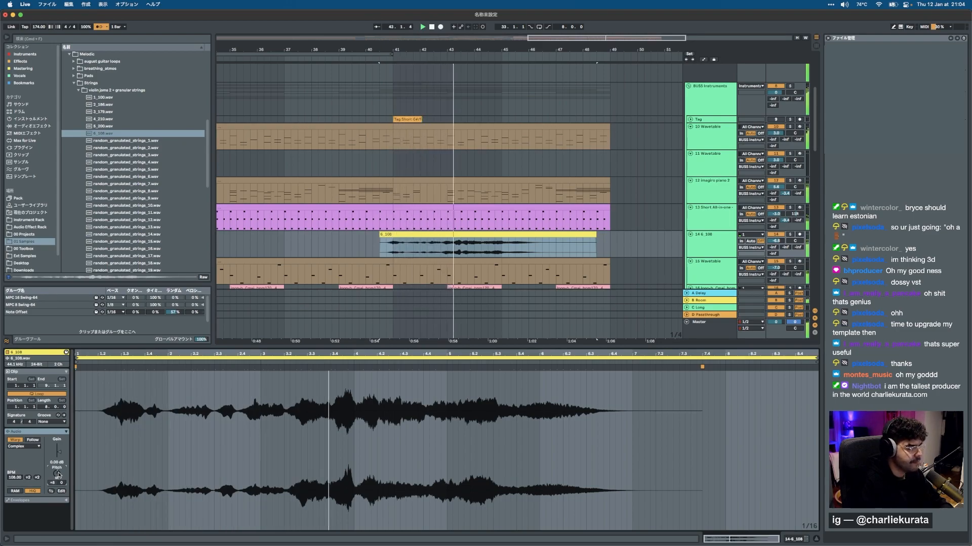
# Try transposing the 6_108 clip down 3 semitones and play it back.
pyautogui.press('space')
pyautogui.moveTo(58, 474); pyautogui.dragTo(58, 487)
pyautogui.press('space')
pyautogui.press('space')
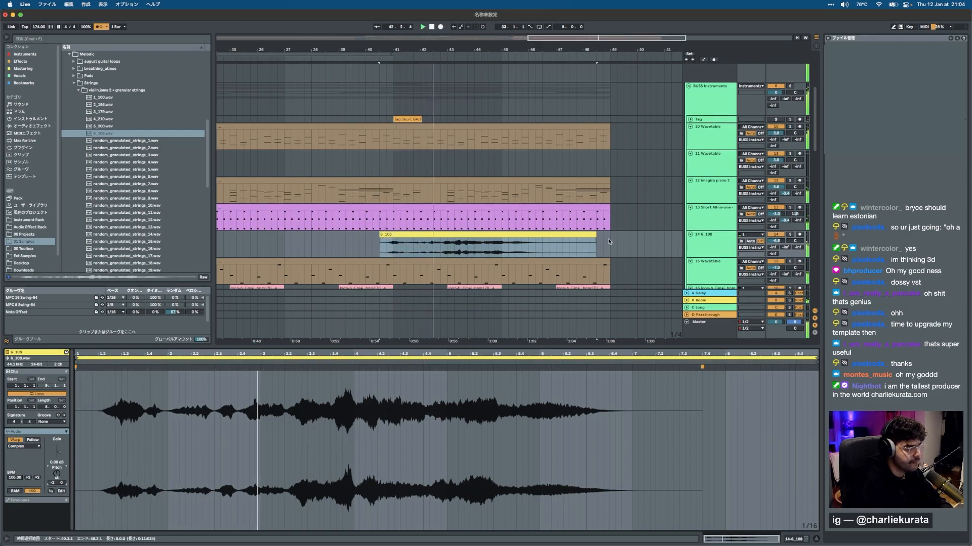
# Solo the violin track, reset the 6_108 clip's transposition to 0, and turn off the metronome.
pyautogui.click(791, 236)
pyautogui.press('space')
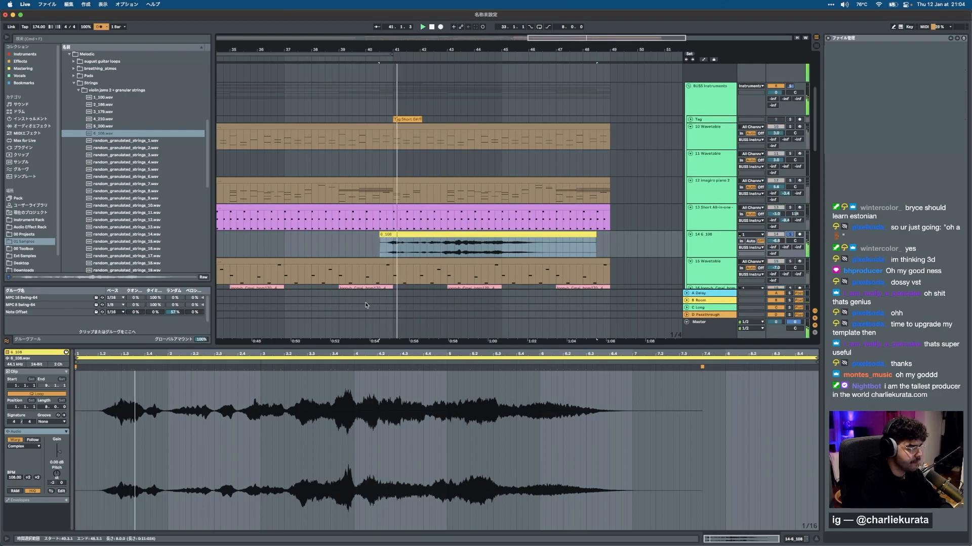
pyautogui.press('space')
pyautogui.doubleClick(57, 476)
pyautogui.press('space')
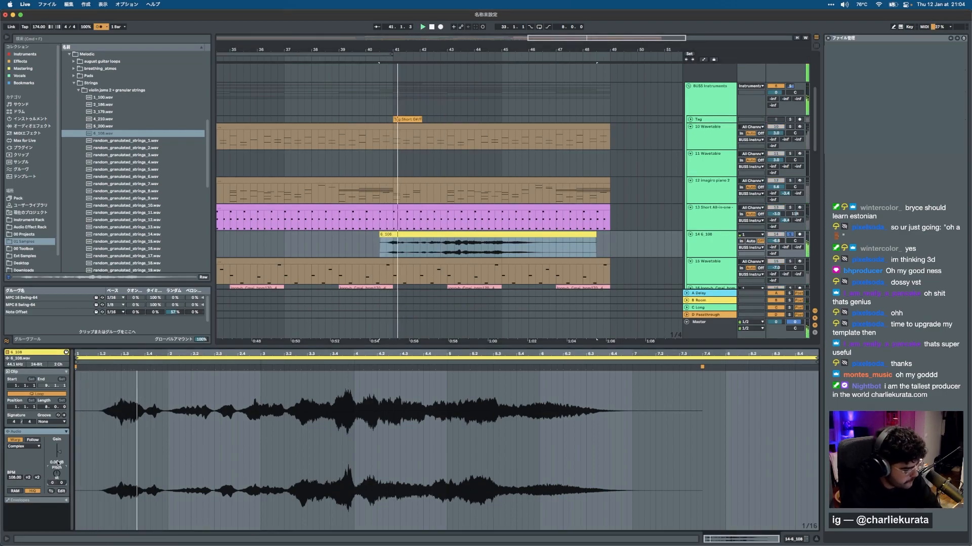
pyautogui.click(100, 27)
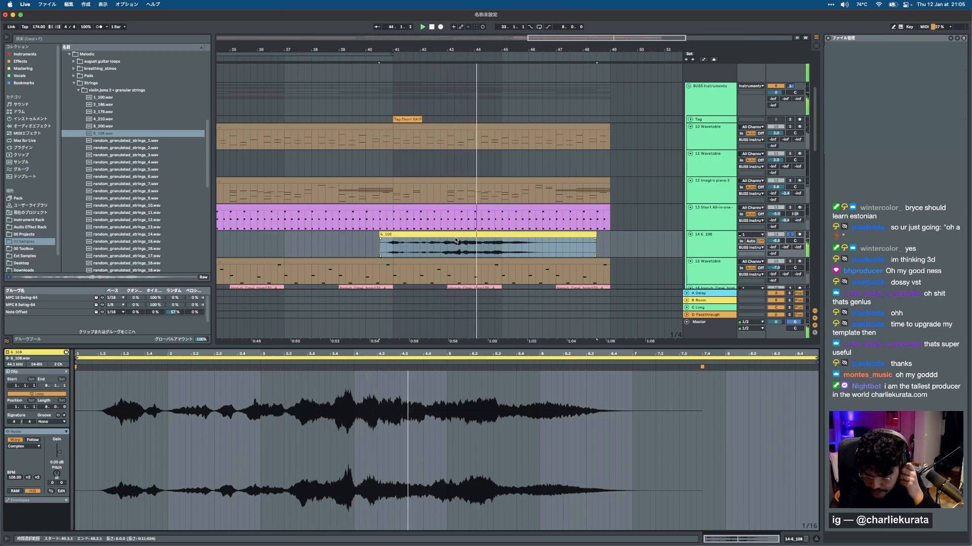
pyautogui.click(463, 250)
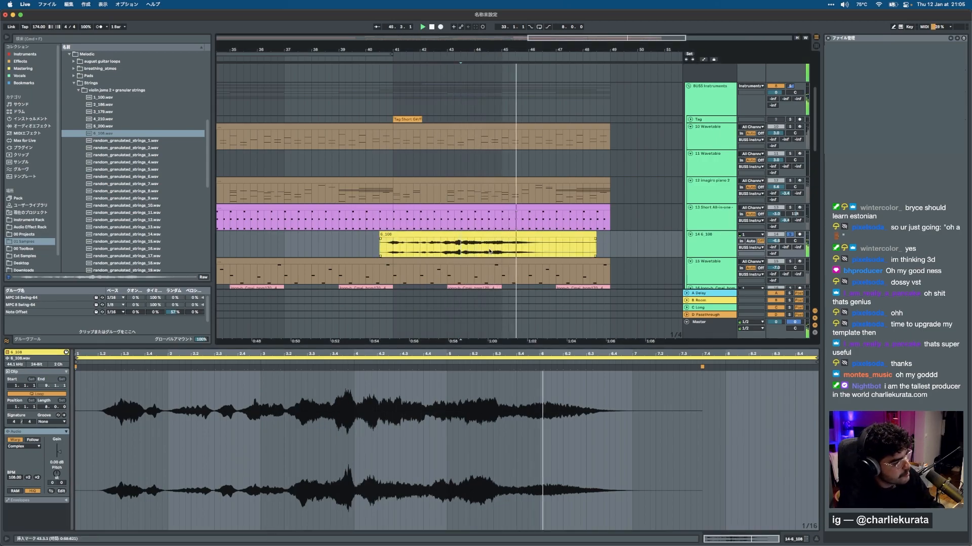
# Check the notes of the piano clip at bar 41, transpose the 6_108 clip up 1 semitone, and play both tracks soloed.
pyautogui.click(418, 198)
pyautogui.click(105, 461)
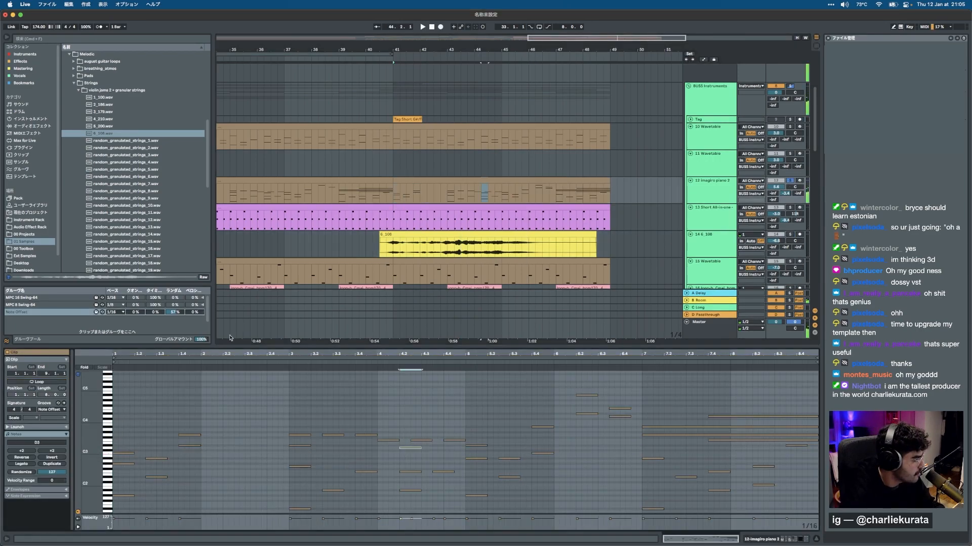
pyautogui.click(402, 233)
pyautogui.click(56, 475)
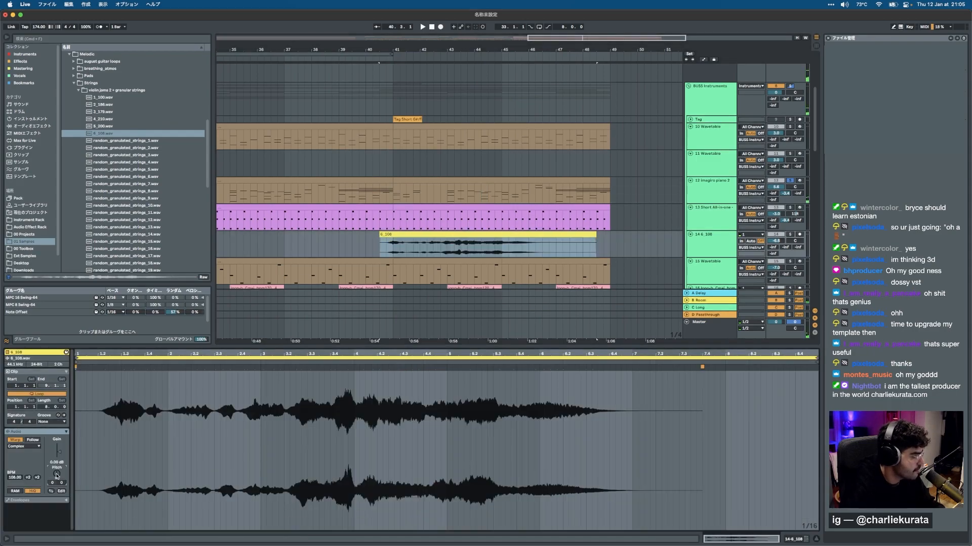
pyautogui.click(788, 234)
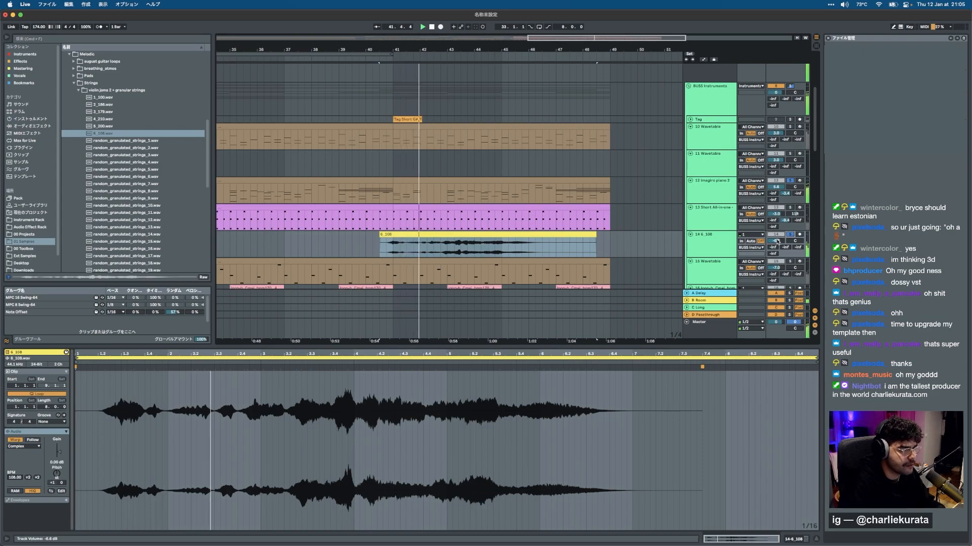
pyautogui.click(569, 236)
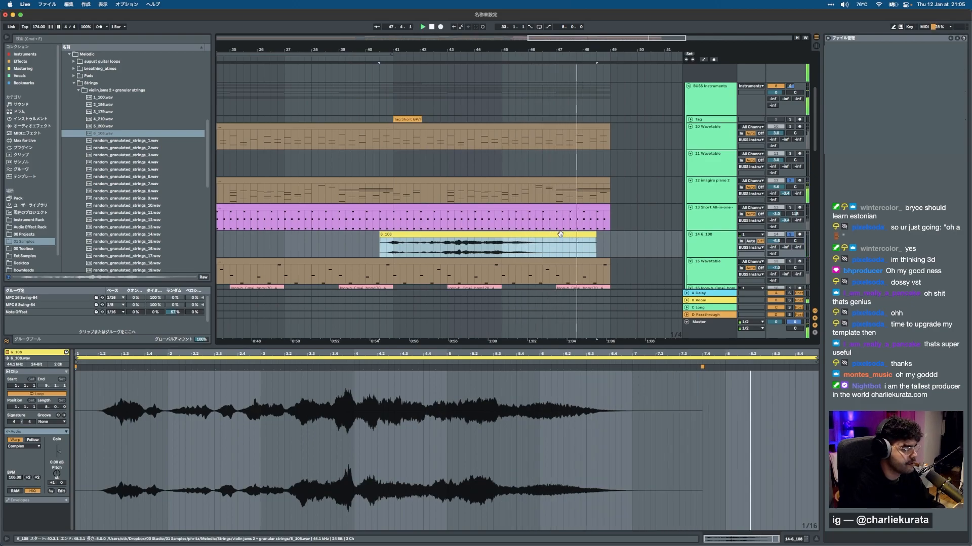
# Try splitting the 6_108 clip at bar 41 and deleting the part before the split.
pyautogui.click(393, 246)
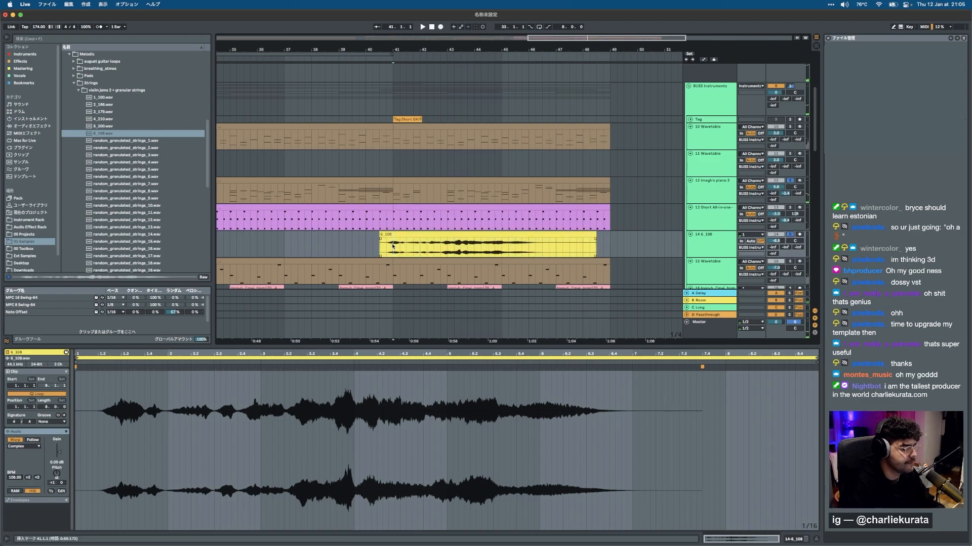
pyautogui.scroll(3, 393, 246)
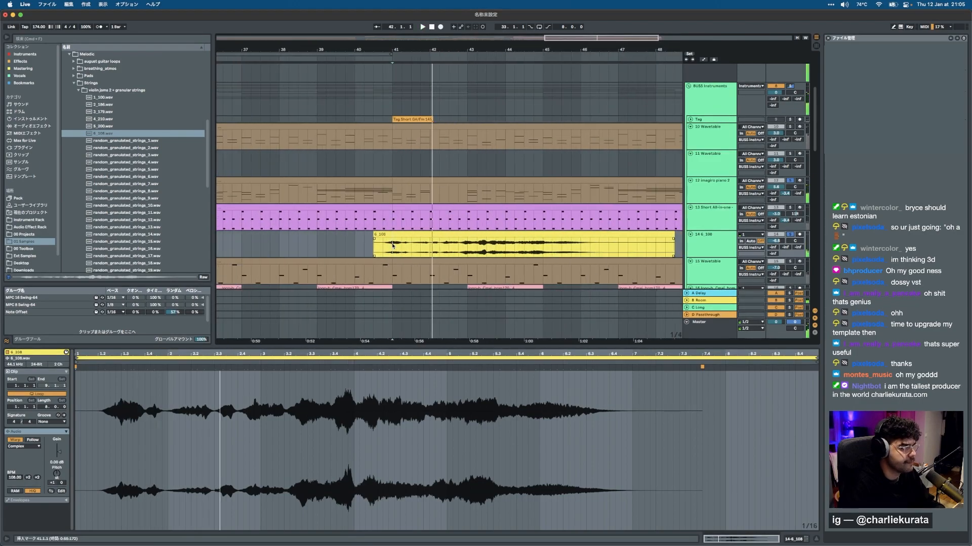
pyautogui.press('super+e')
pyautogui.click(383, 235)
pyautogui.press('BackSpace')
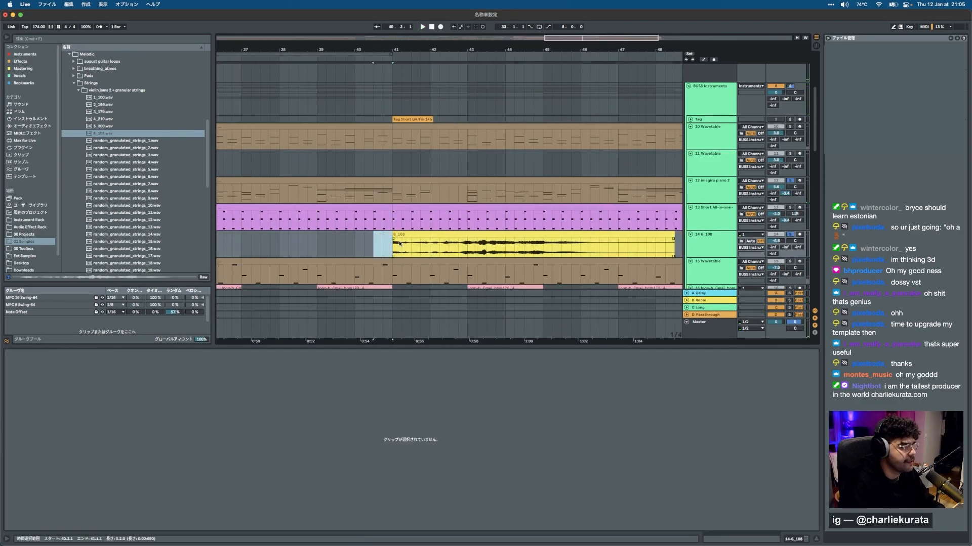
# Try moving the trimmed clip to bar 41.3, play it, and restore the full 6_108 clip at bar 40.3.
pyautogui.click(401, 243)
pyautogui.moveTo(401, 235); pyautogui.dragTo(423, 240)
pyautogui.click(392, 246)
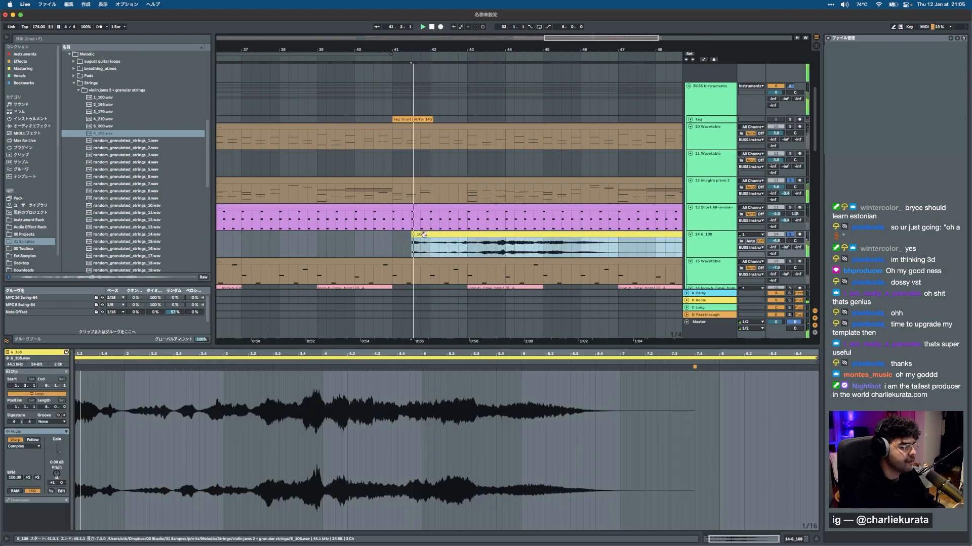
pyautogui.click(393, 246)
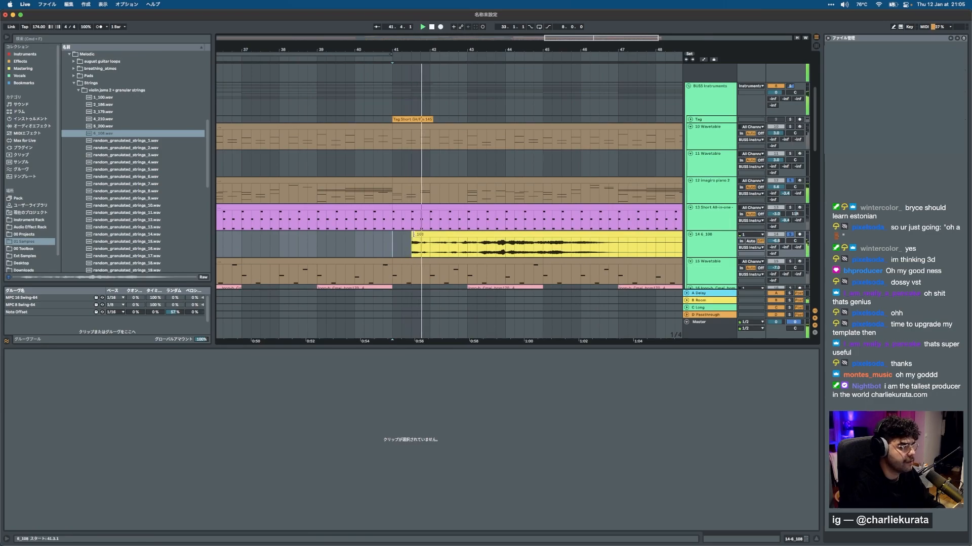
pyautogui.moveTo(412, 236)
pyautogui.mouseDown()
pyautogui.moveTo(365, 235)
pyautogui.moveTo(396, 234)
pyautogui.mouseUp()
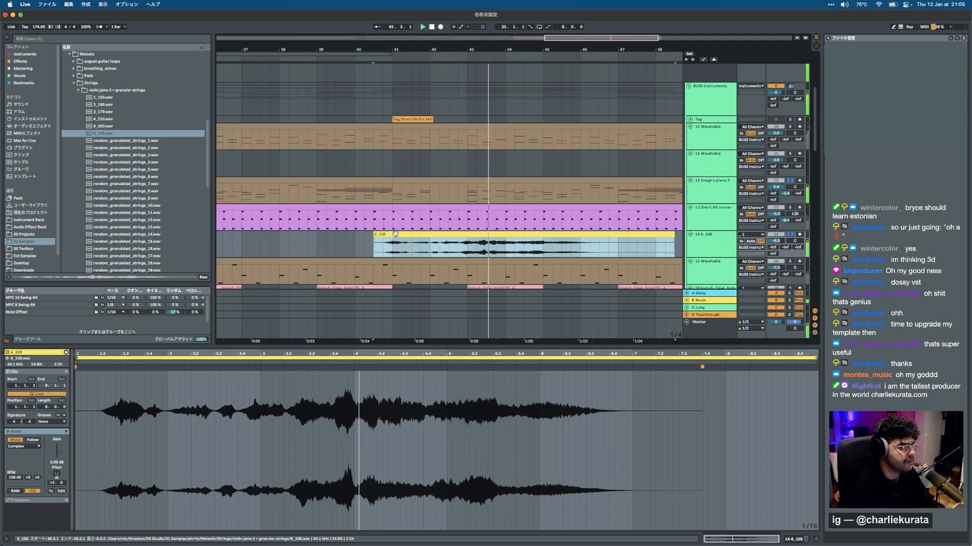
# Double the 6_108 clip's tempo to 216 BPM, move it to start at bar 40, and play it.
pyautogui.press('-')
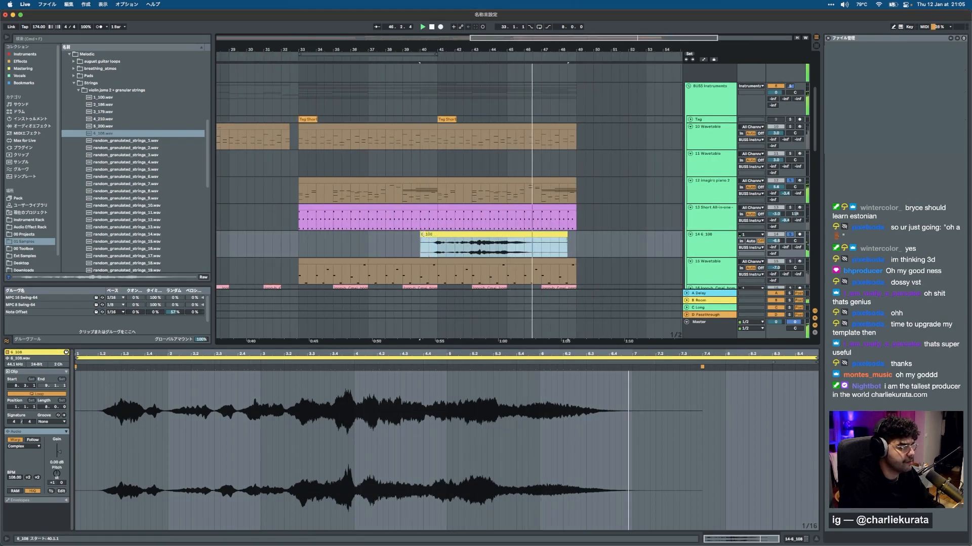
pyautogui.click(428, 235)
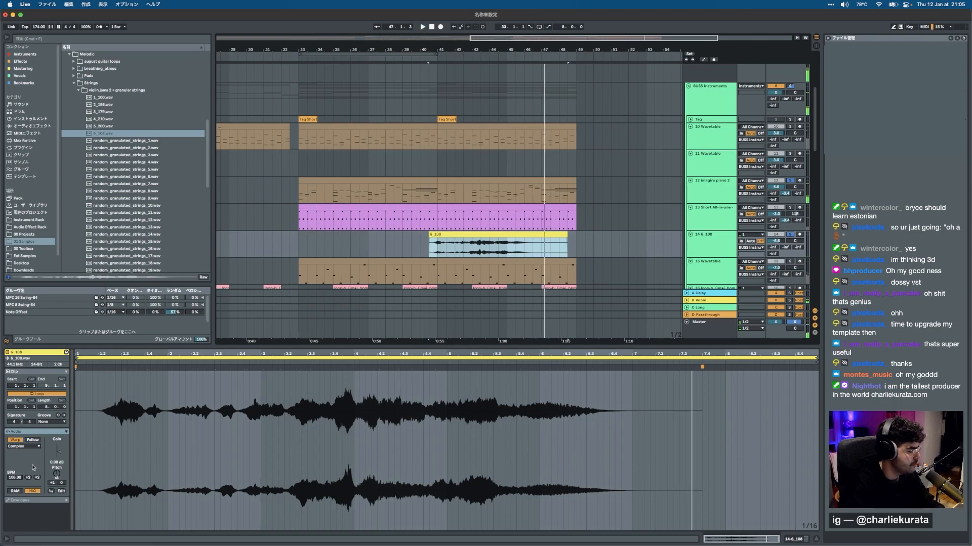
pyautogui.click(37, 478)
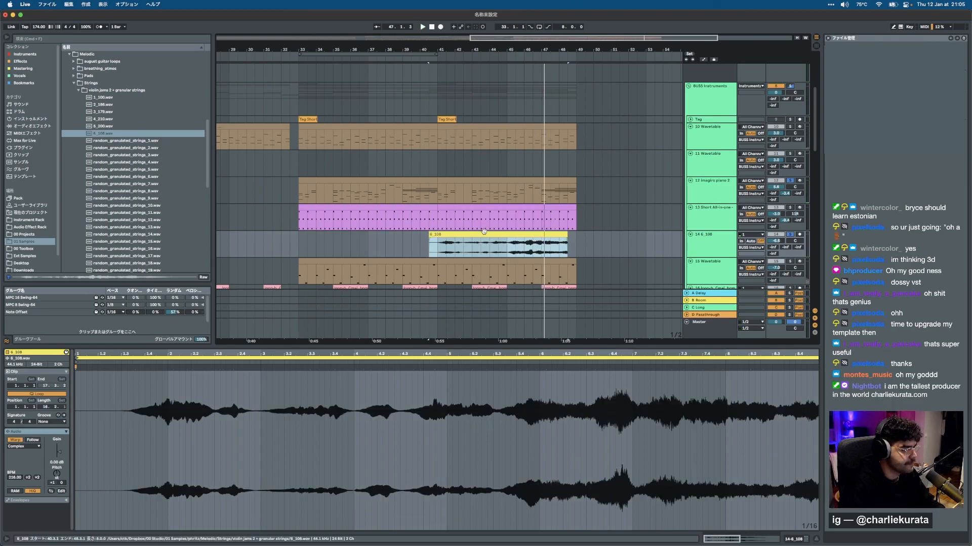
pyautogui.moveTo(483, 232); pyautogui.dragTo(474, 232)
pyautogui.press('space')
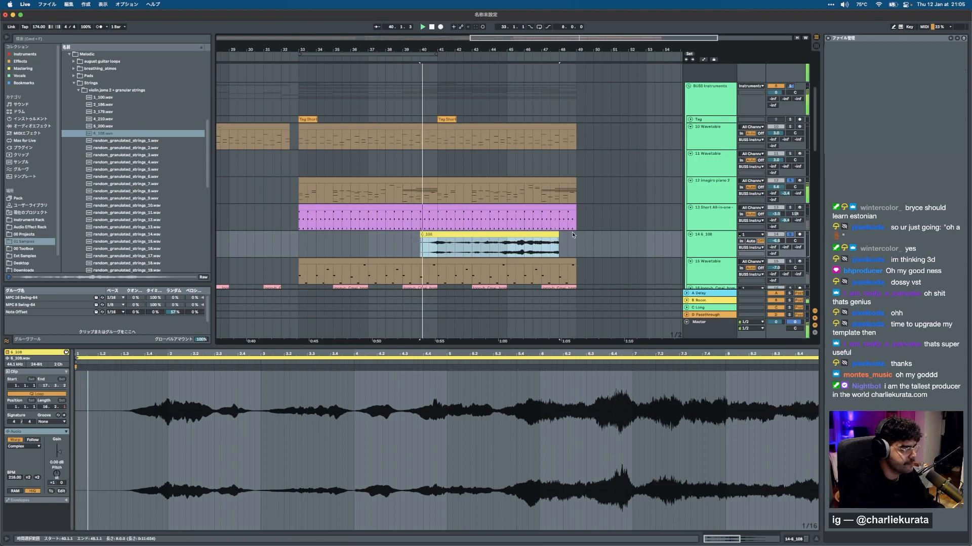
# Extend the end of the 6_108 clip to bar 49.
pyautogui.moveTo(557, 234)
pyautogui.mouseDown()
pyautogui.moveTo(635, 233)
pyautogui.moveTo(576, 235)
pyautogui.mouseUp()
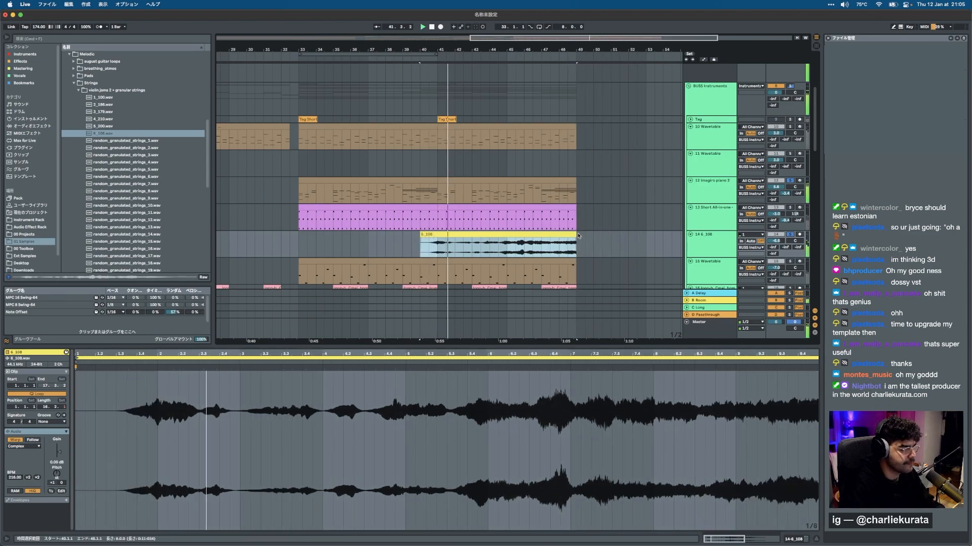
pyautogui.click(26, 446)
pyautogui.click(27, 447)
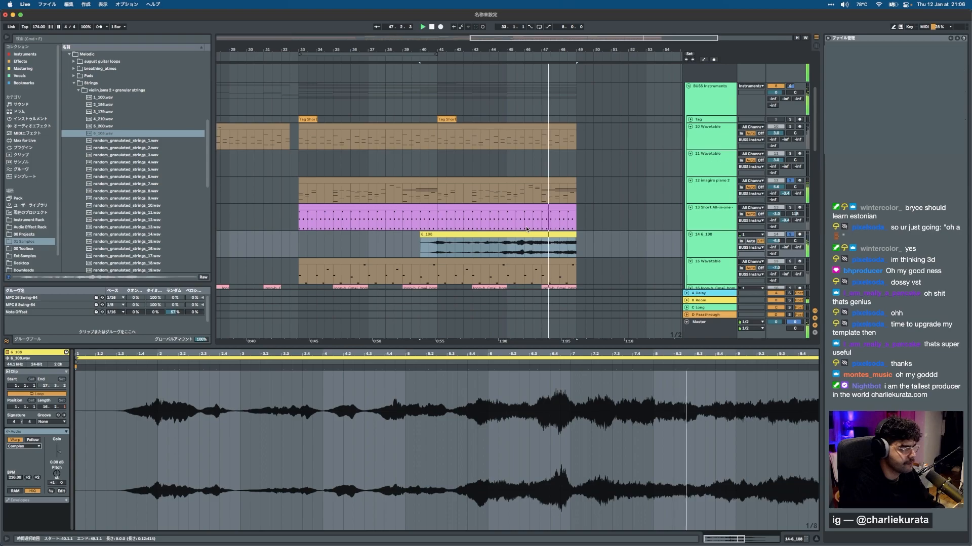
# Extend the end of the 6_108 clip to bar 53 and halve its tempo to 108 BPM.
pyautogui.moveTo(635, 230); pyautogui.dragTo(644, 231)
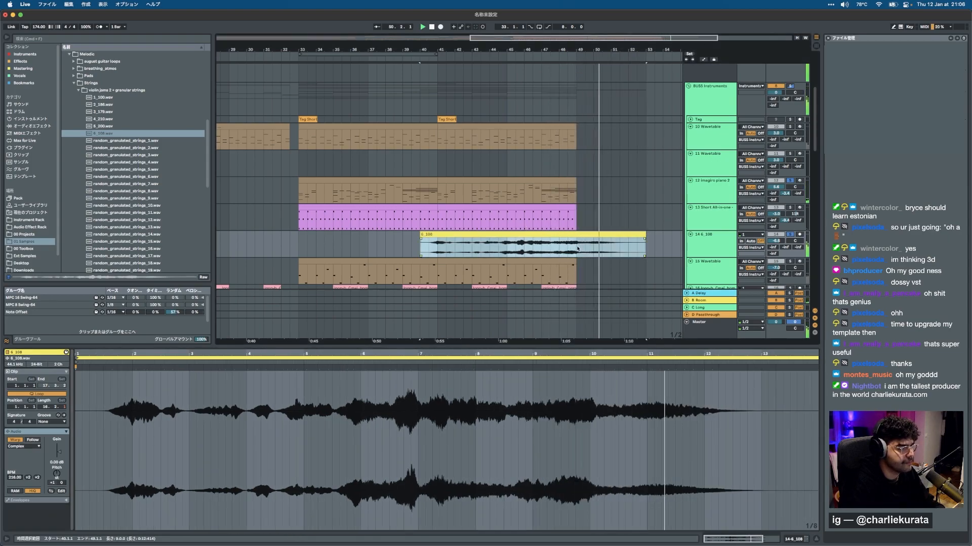
pyautogui.click(28, 479)
pyautogui.scroll(5, 468, 232)
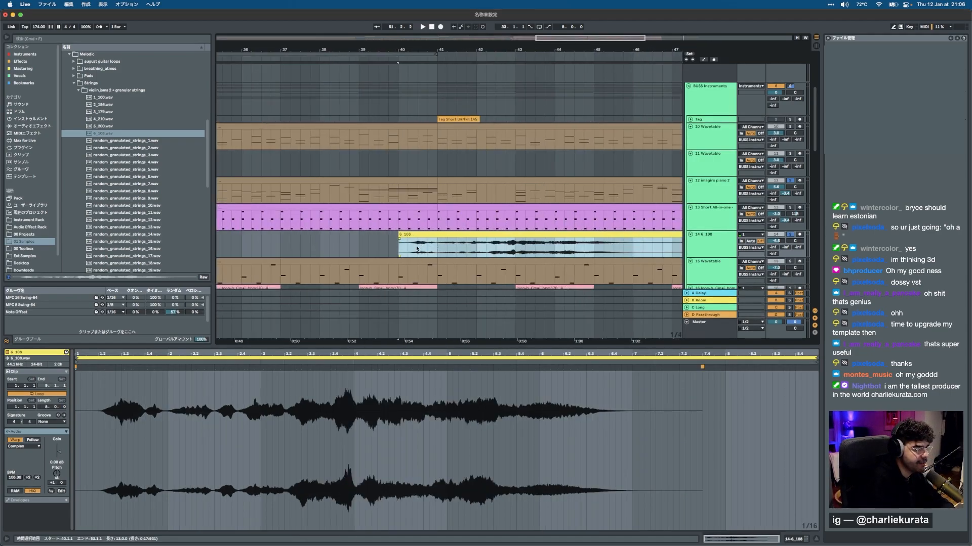
# Play the 6_108 clip and move it to start at bar 40.3.
pyautogui.click(417, 249)
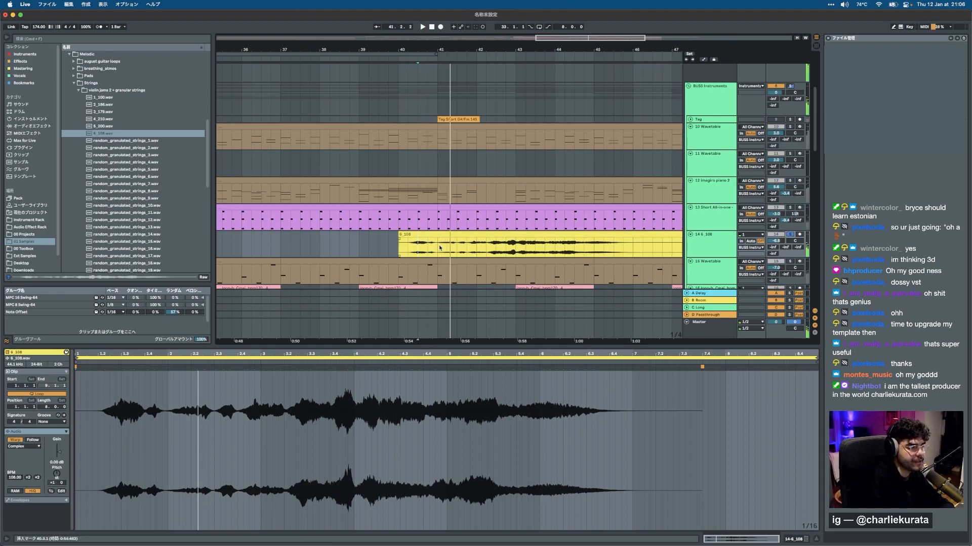
pyautogui.moveTo(429, 242); pyautogui.dragTo(446, 247)
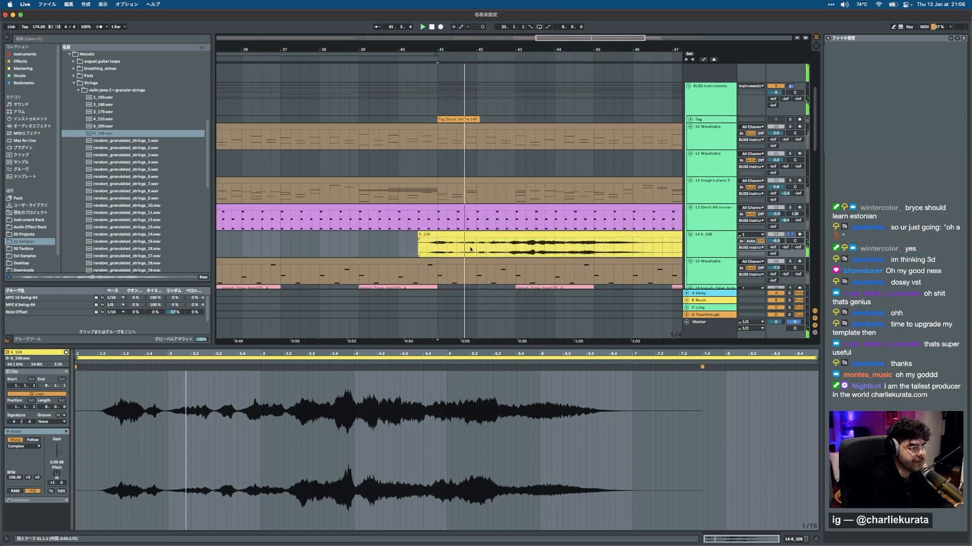
pyautogui.scroll(6, 470, 249)
pyautogui.press('space')
# Split the 6_108 clip at bars 41.4 and 41 and delete the parts outside that range.
pyautogui.click(458, 249)
pyautogui.press('super+e')
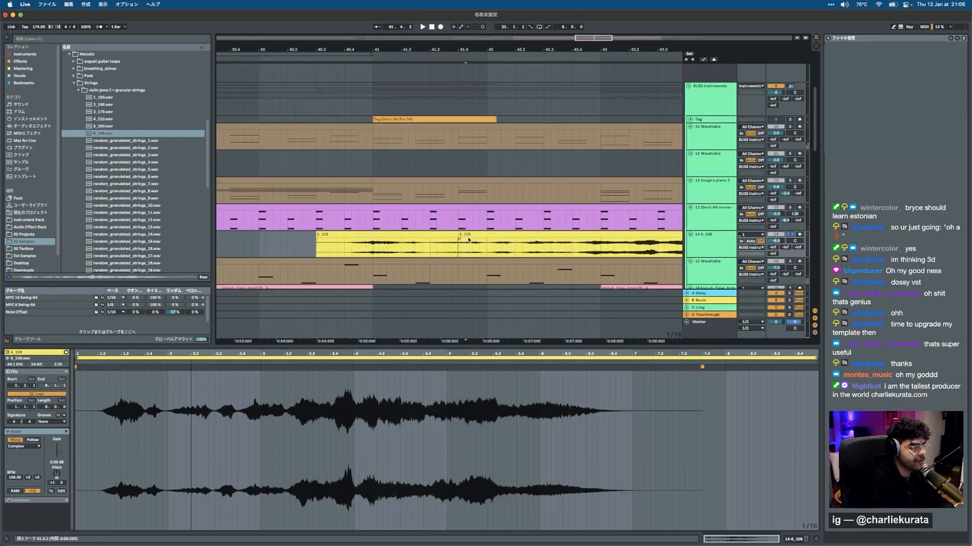
pyautogui.click(465, 235)
pyautogui.press('Delete')
pyautogui.click(373, 249)
pyautogui.press('super+e')
pyautogui.click(359, 234)
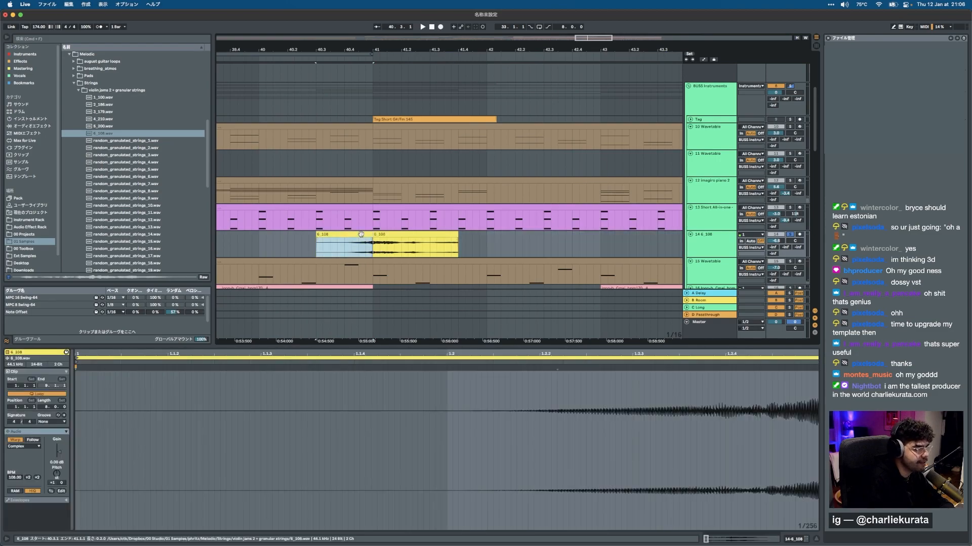
pyautogui.press('Delete')
# Stretch the remaining 6_108 piece to fill bar 41 at 144 BPM and extend its end to bar 49.
pyautogui.click(408, 224)
pyautogui.click(411, 236)
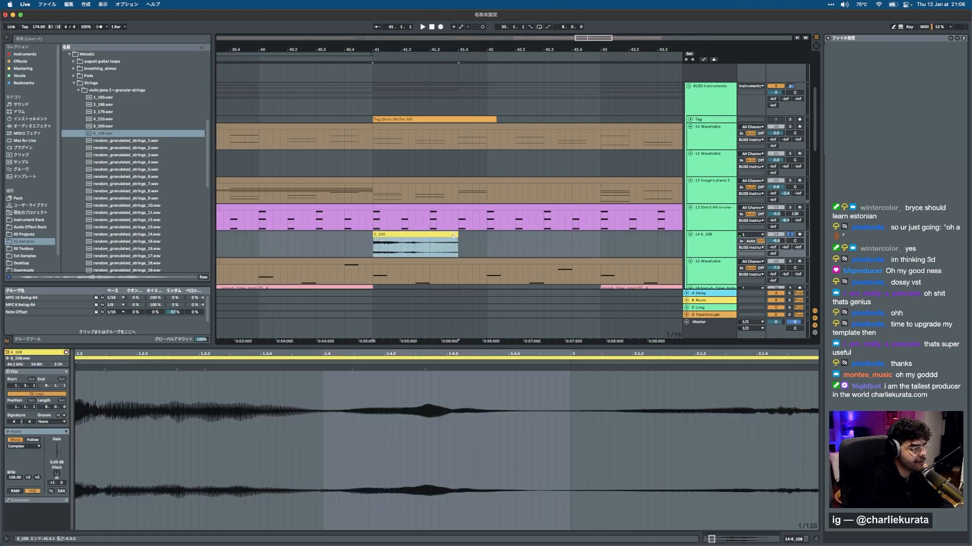
pyautogui.moveTo(454, 235); pyautogui.dragTo(604, 234)
pyautogui.scroll(-4, 489, 234)
pyautogui.scroll(-3, 484, 235)
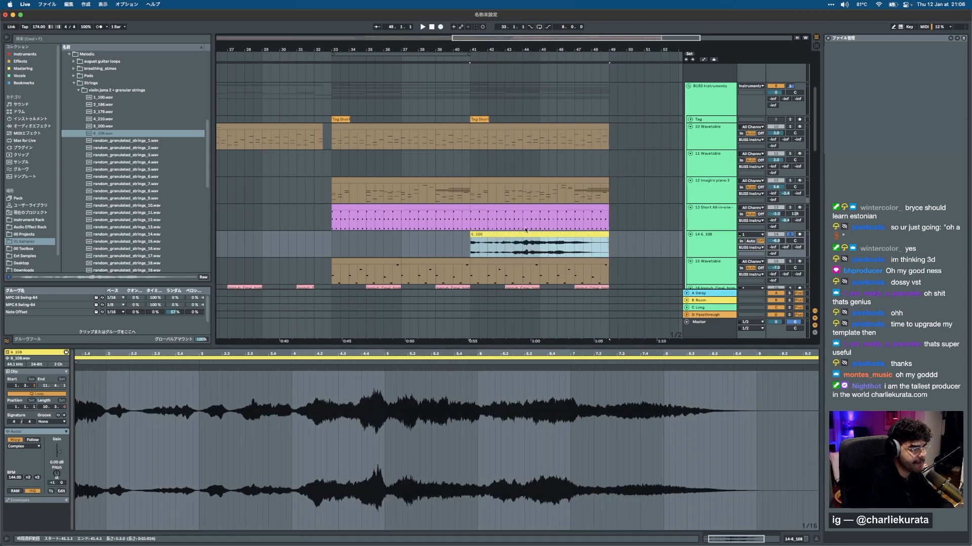
# Extend the start of the 6_108 clip back to bar 40.3 and play it.
pyautogui.moveTo(472, 236); pyautogui.dragTo(462, 235)
pyautogui.press('Tab')
pyautogui.press('Tab')
pyautogui.press('space')
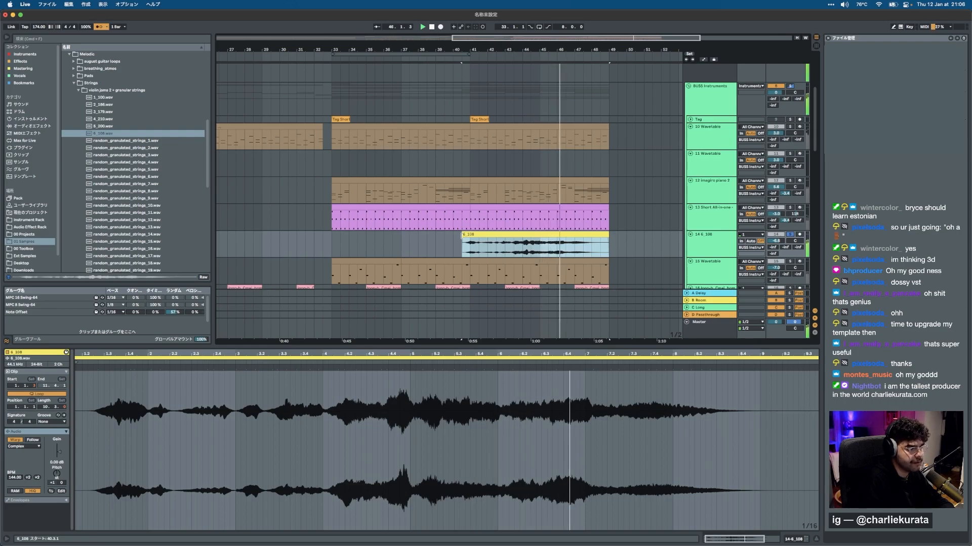
# Play the 6_108 clip repeatedly from bar 45 to check the timing of its second half.
pyautogui.press('z')
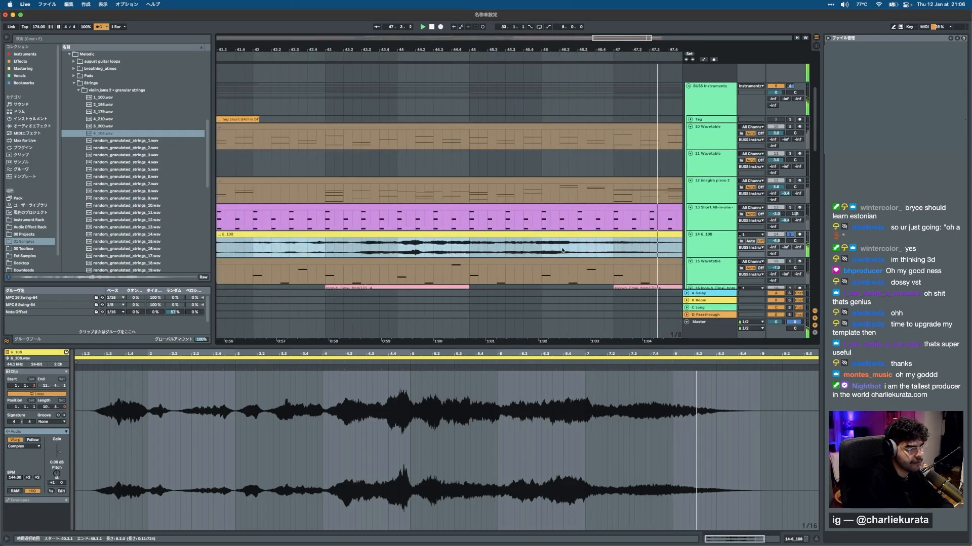
pyautogui.click(463, 252)
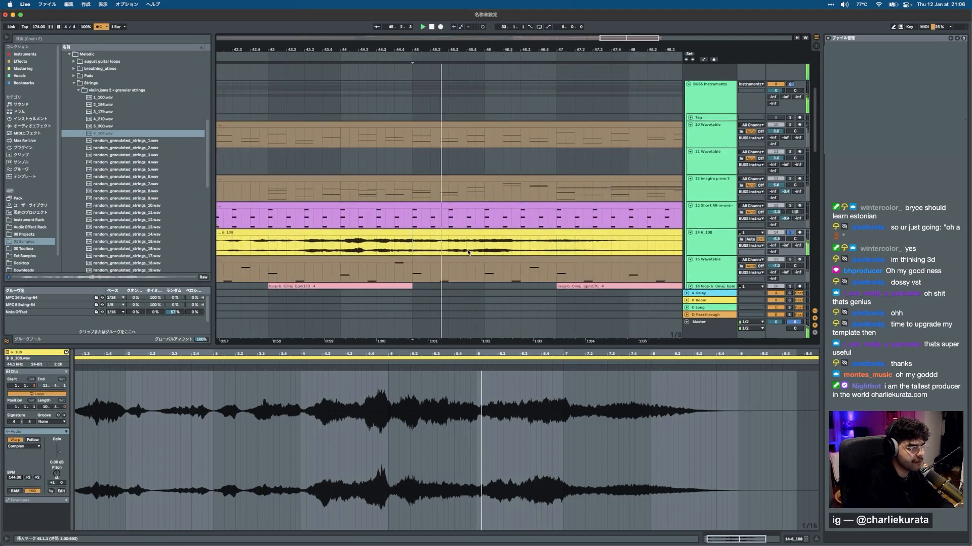
pyautogui.press('space')
pyautogui.scroll(-5, 406, 252)
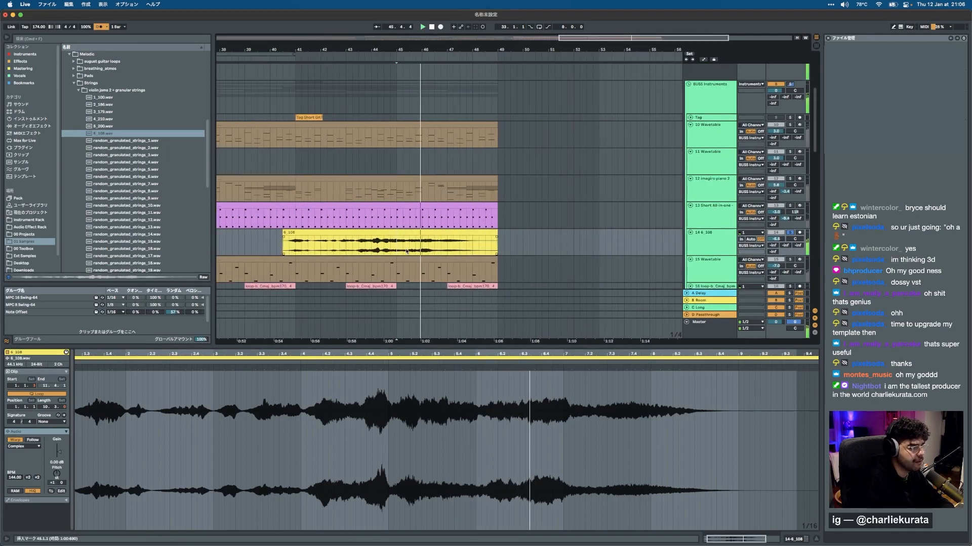
pyautogui.press('space')
pyautogui.press('space')
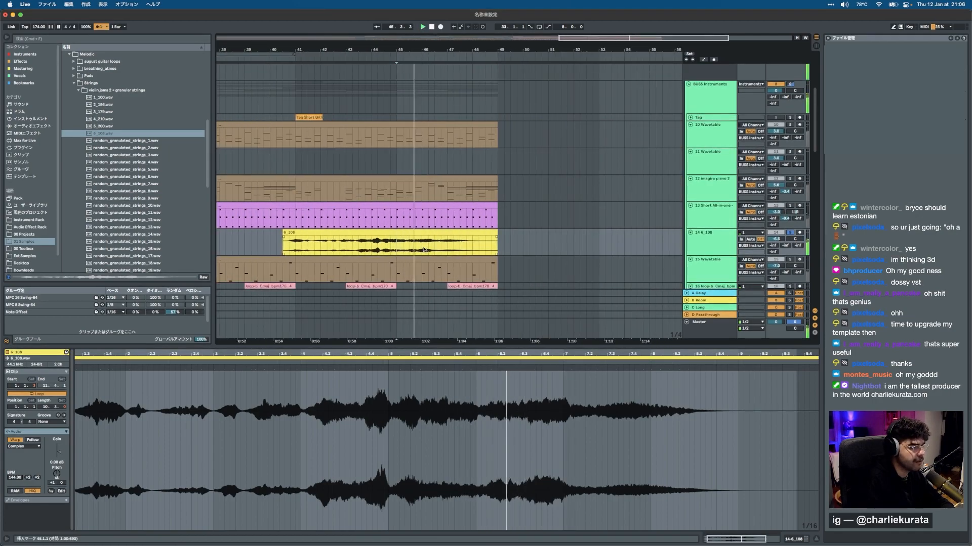
pyautogui.press('space')
pyautogui.press('space')
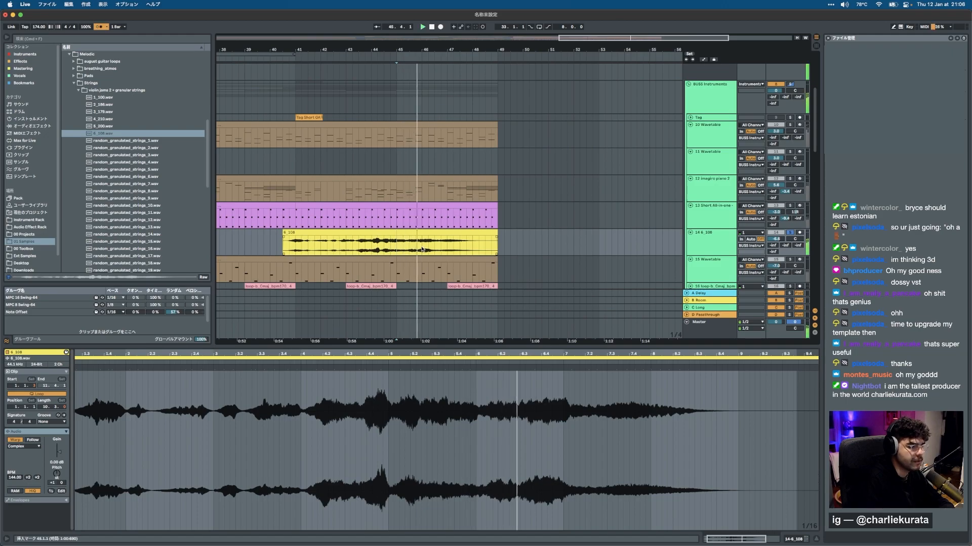
pyautogui.press('space')
# Split the 6_108 clip at bar 46 and again at bar 46.2.3.
pyautogui.scroll(5, 422, 249)
pyautogui.press('super+e')
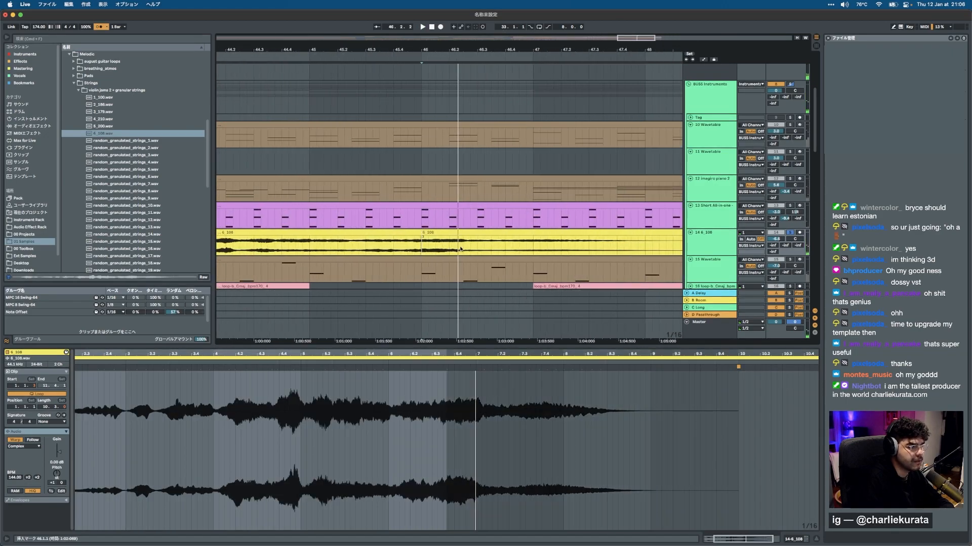
pyautogui.click(464, 248)
pyautogui.scroll(-5, 464, 248)
pyautogui.press('super+e')
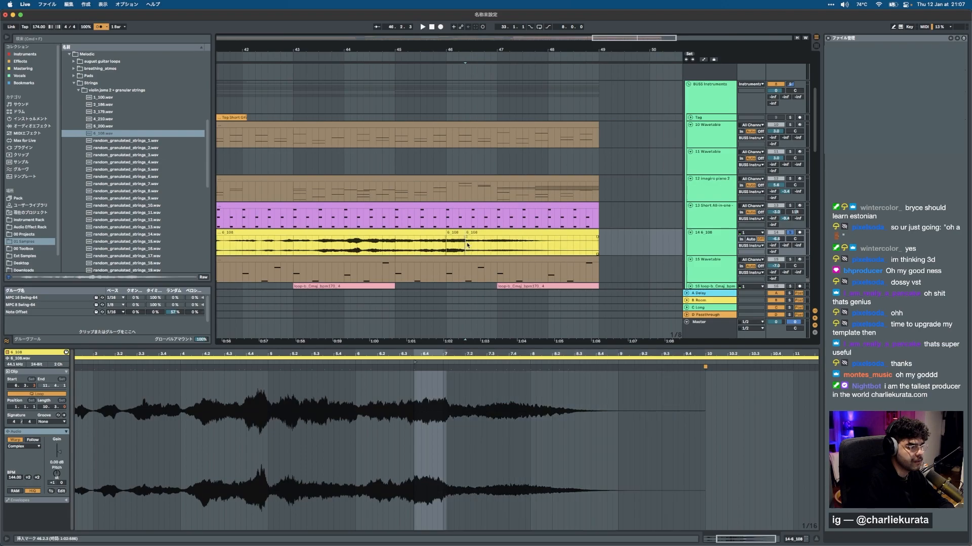
pyautogui.press('space')
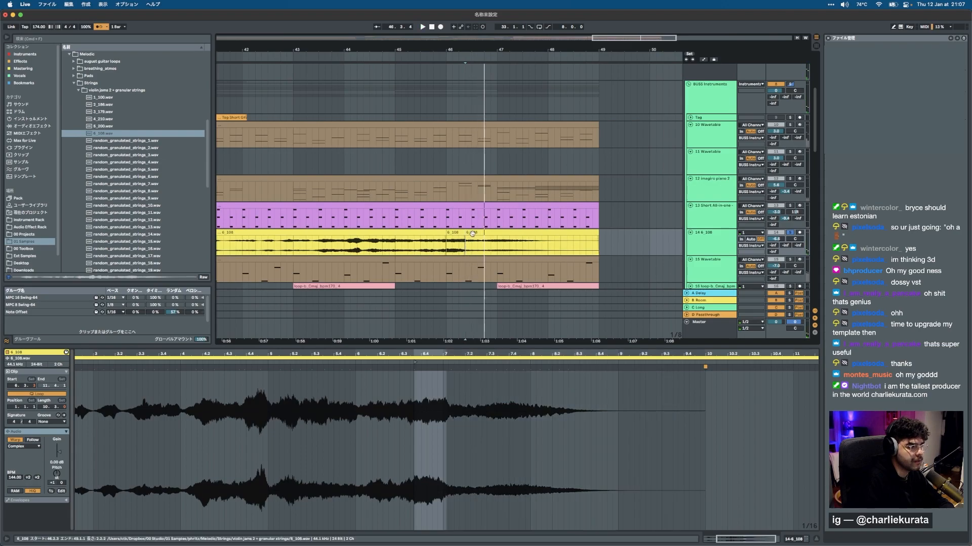
# Move the last 6_108 piece to bar 46.3, stretch the middle piece to meet it, and play the result.
pyautogui.moveTo(473, 233); pyautogui.dragTo(482, 234)
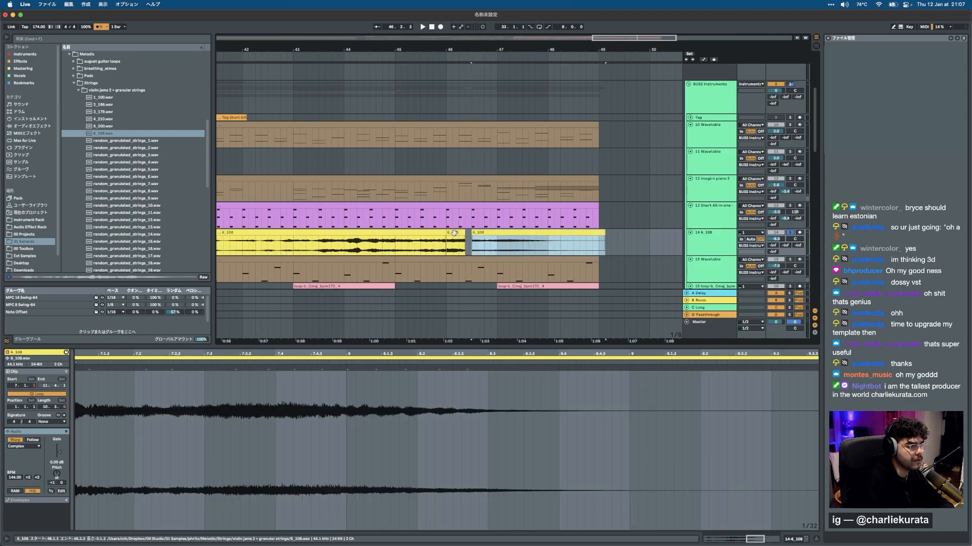
pyautogui.click(455, 232)
pyautogui.press('space')
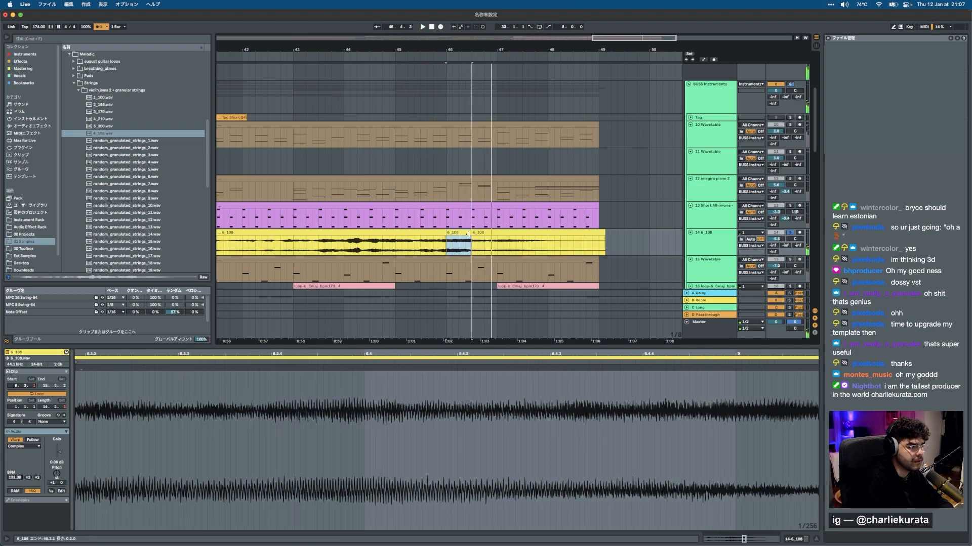
pyautogui.click(429, 249)
pyautogui.press('space')
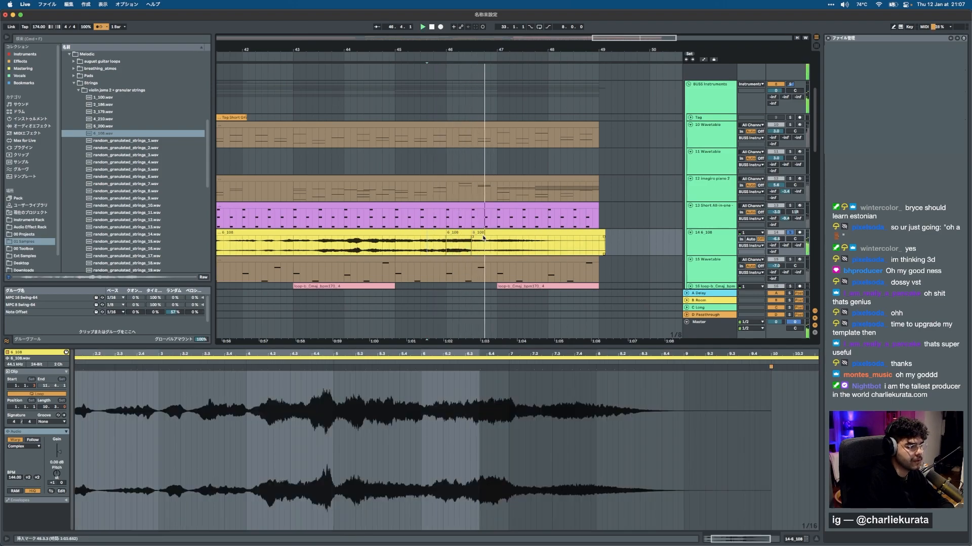
# Delete the end of the 6_108 clip after bar 48.3 and lower its track volume to -11.1 dB during playback.
pyautogui.scroll(-10, 484, 251)
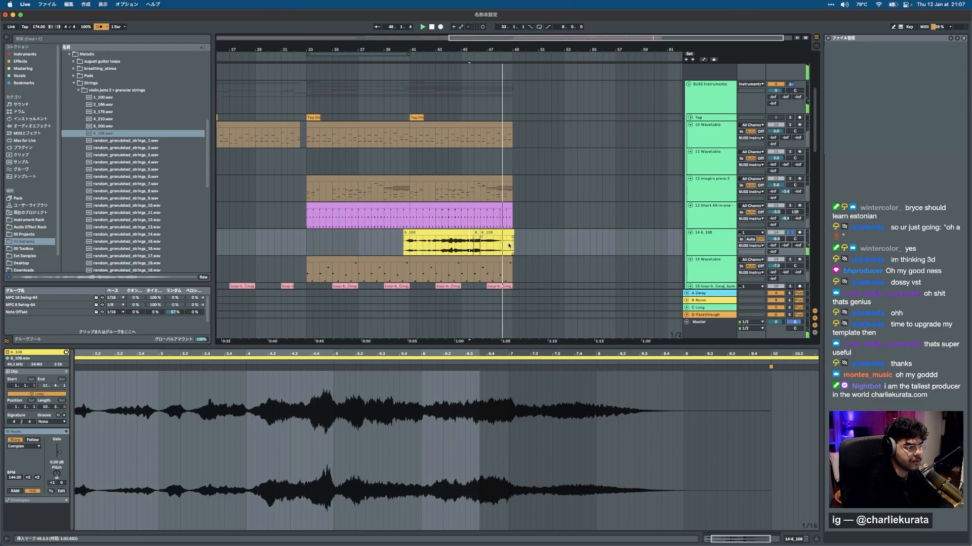
pyautogui.moveTo(507, 246); pyautogui.dragTo(528, 246)
pyautogui.press('a')
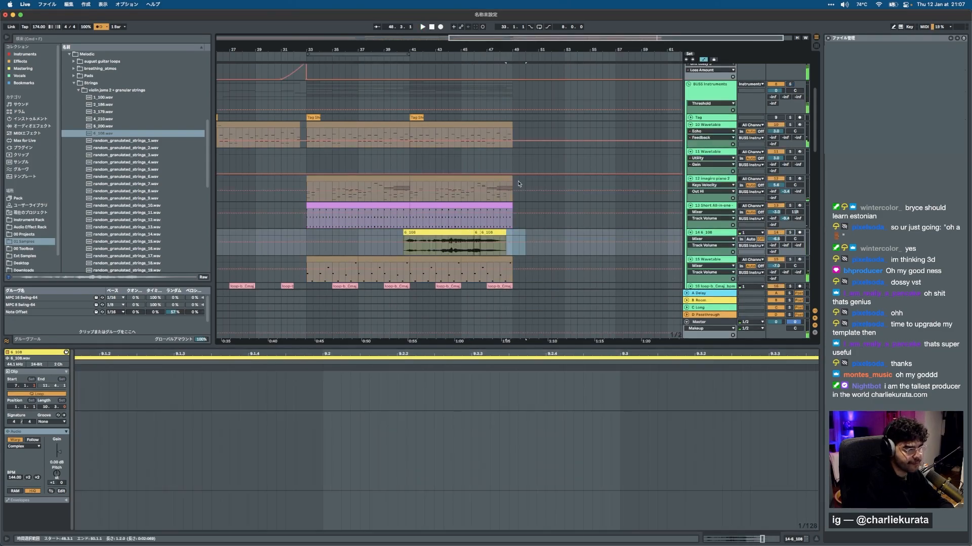
pyautogui.press('a')
pyautogui.click(393, 242)
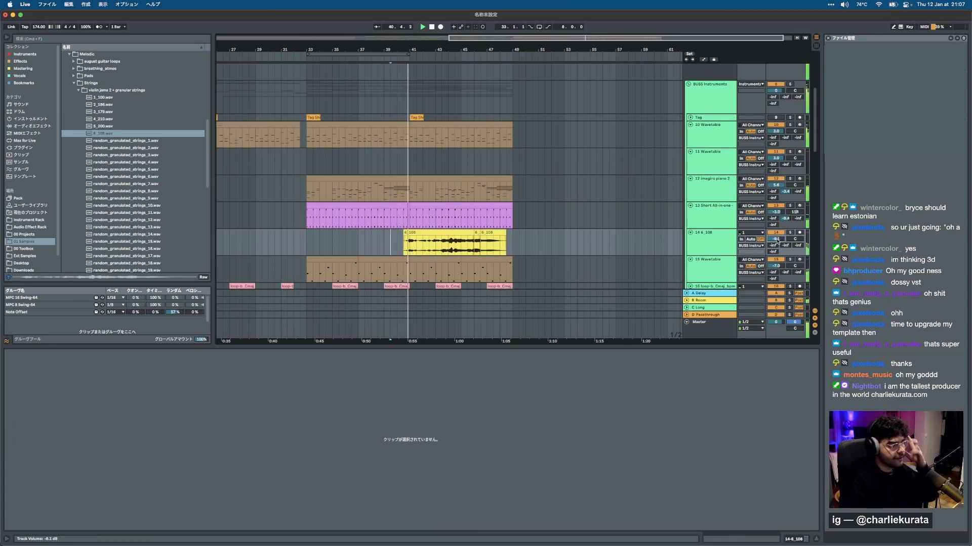
pyautogui.moveTo(777, 240); pyautogui.dragTo(777, 243)
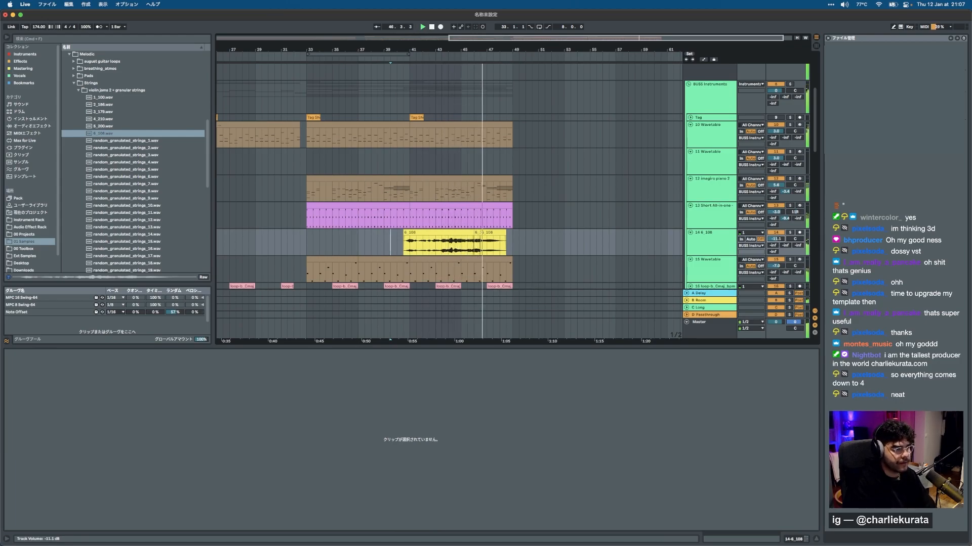
# Move the last 6_108 piece to bar 47, stretch the middle piece to fill bar 46, and play the section.
pyautogui.click(489, 238)
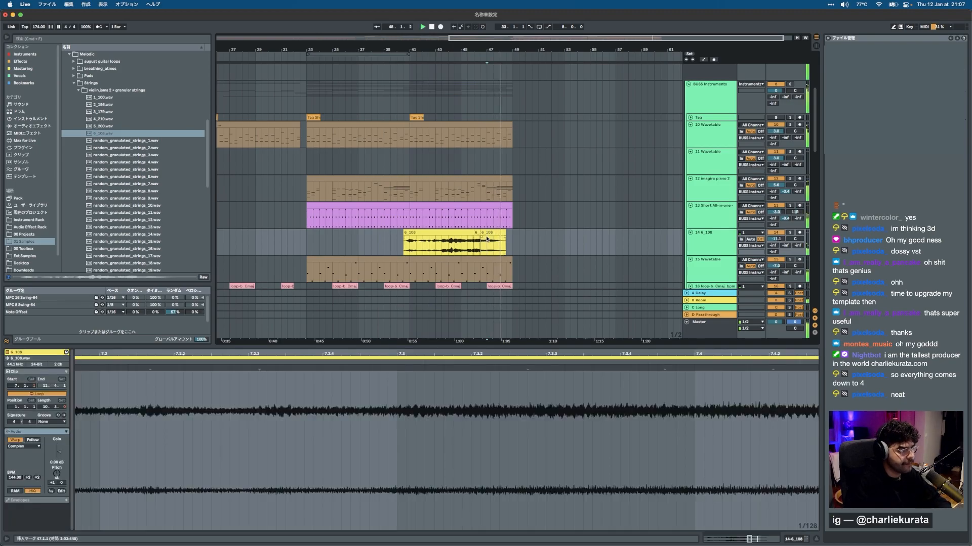
pyautogui.click(448, 234)
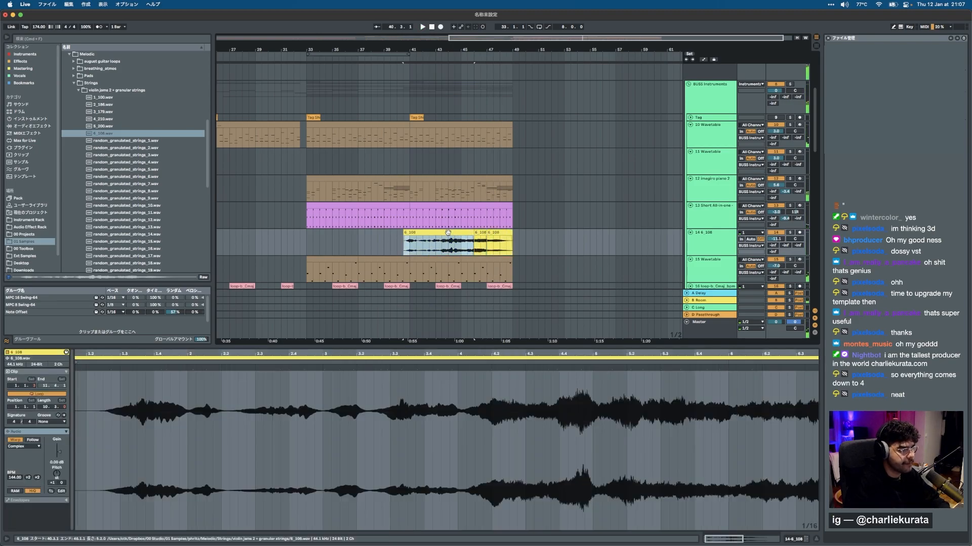
pyautogui.press('space')
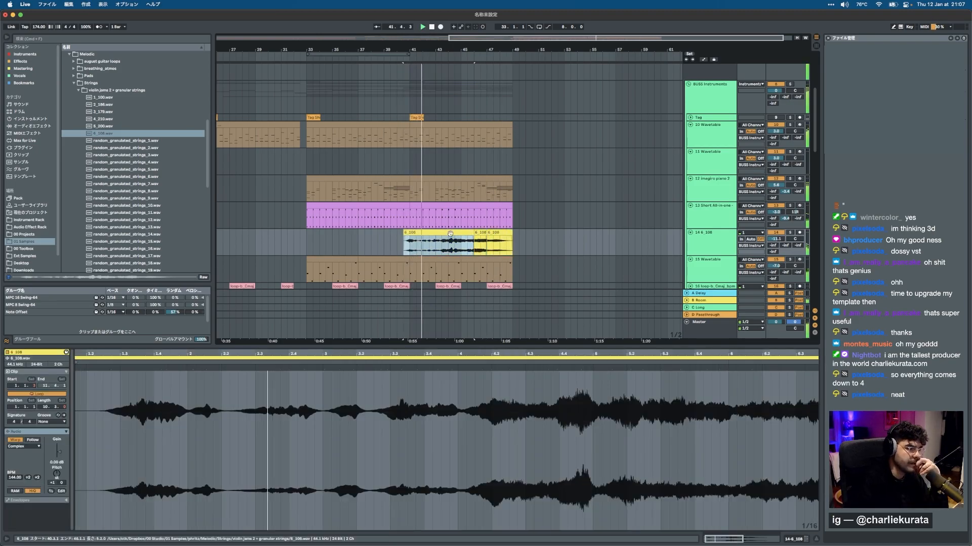
pyautogui.scroll(5, 488, 234)
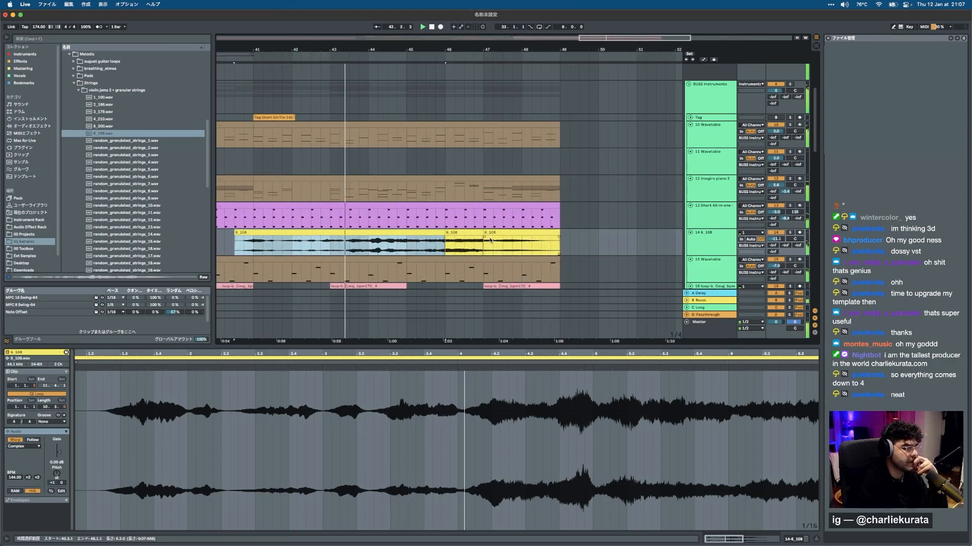
# Check the middle and last 6_108 pieces during playback and lower the track volume to -14.1 dB.
pyautogui.click(454, 232)
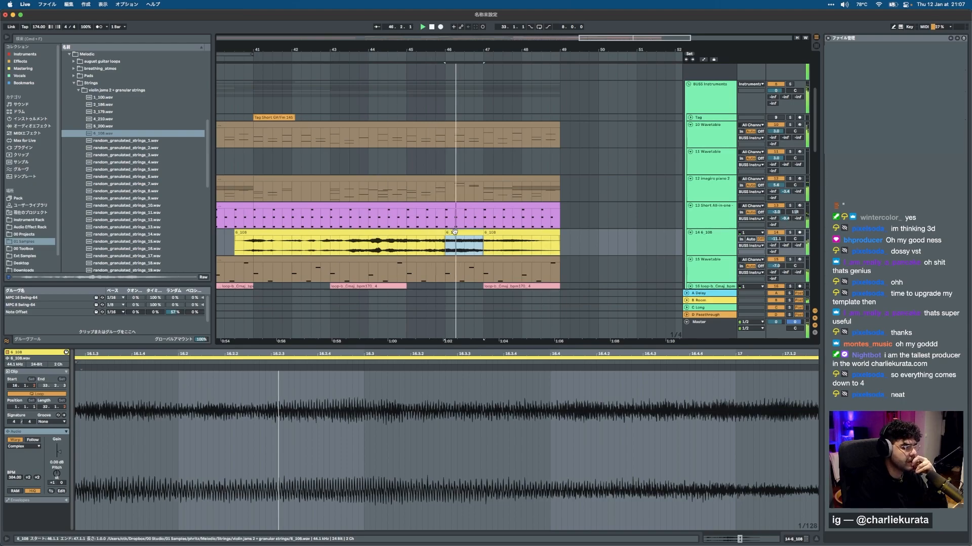
pyautogui.click(539, 233)
pyautogui.scroll(-5, 542, 233)
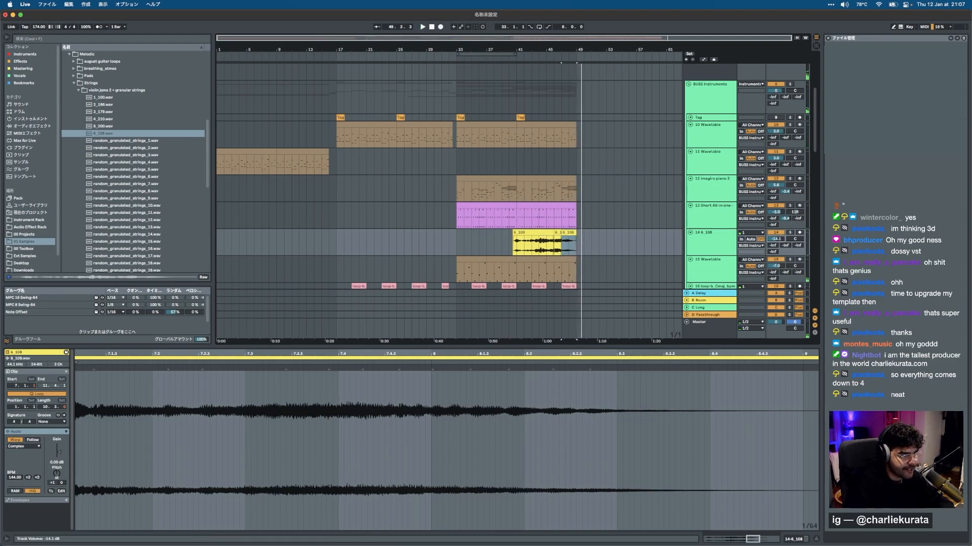
# Play from the start of the 6_108 clip and add an EQ Eight to its track.
pyautogui.click(514, 249)
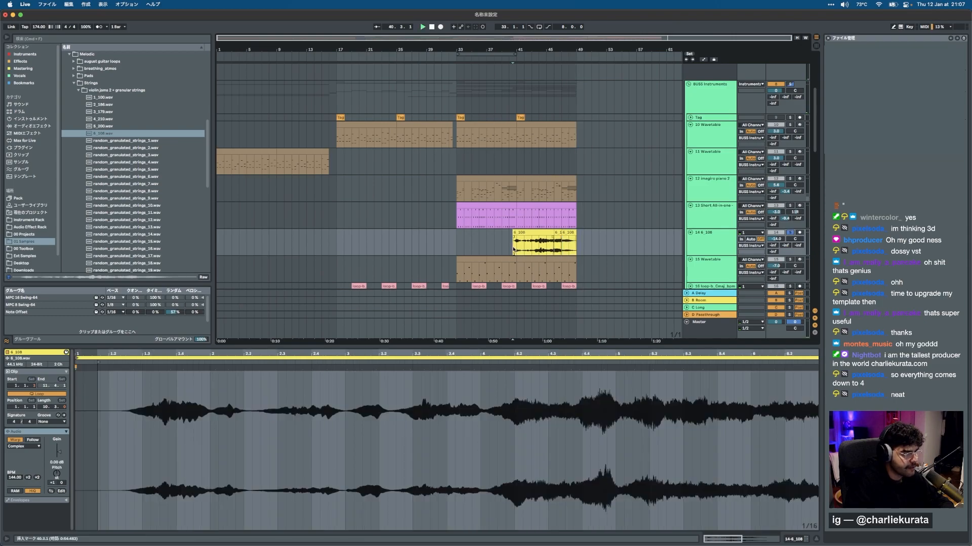
pyautogui.press('space')
pyautogui.press('super+f')
pyautogui.write('eq')
pyautogui.press('Return')
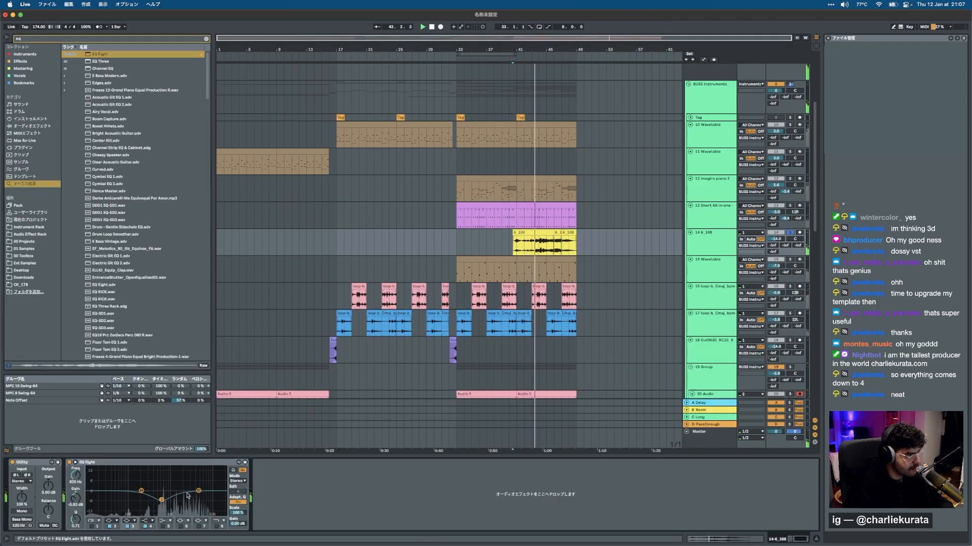
# Shape the 6_108 track's EQ Eight with a low cut, a mid dip near 1 kHz and a slight high lift.
pyautogui.moveTo(198, 491); pyautogui.dragTo(199, 483)
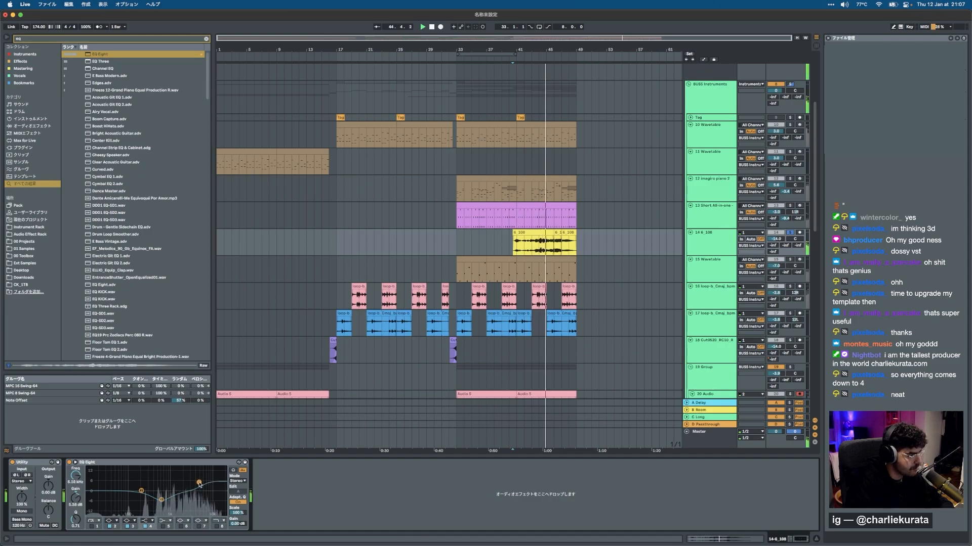
pyautogui.click(92, 527)
pyautogui.moveTo(112, 497); pyautogui.dragTo(169, 498)
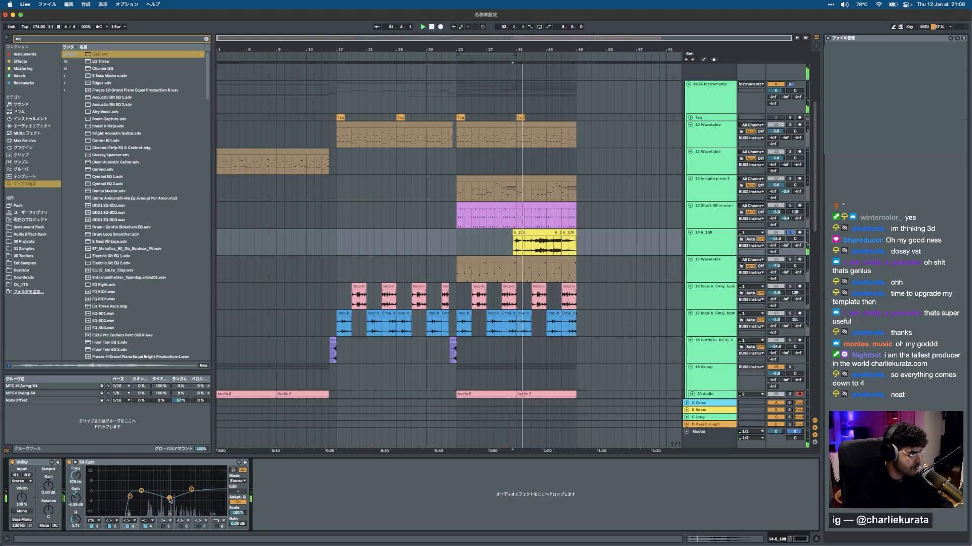
pyautogui.click(460, 237)
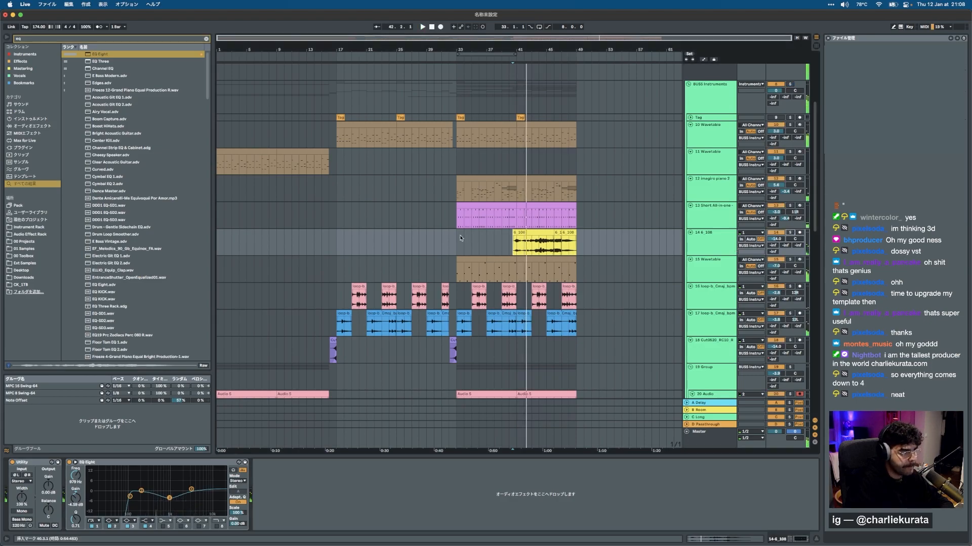
# Copy the first eight bars of the 11 Wavetable track to bar 49 and delete the extra copy following them.
pyautogui.click(264, 153)
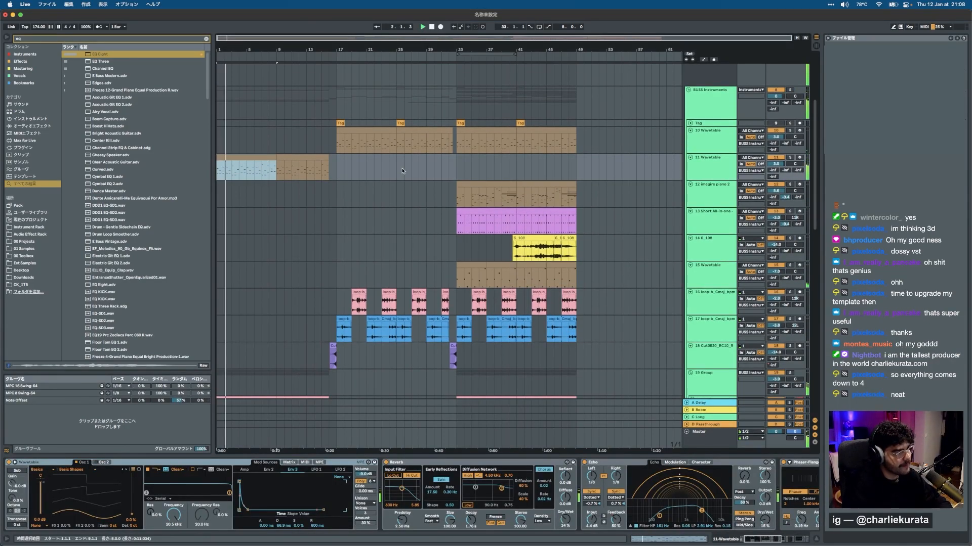
pyautogui.keyDown('shift'); pyautogui.click(574, 170); pyautogui.keyUp('shift')
pyautogui.press('super+d')
pyautogui.click(587, 160)
pyautogui.press('Delete')
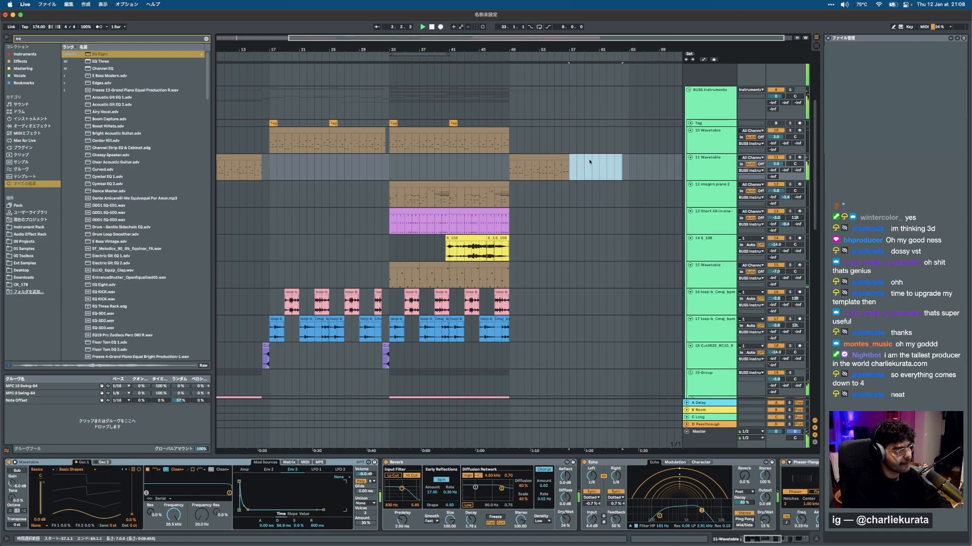
pyautogui.scroll(5, 538, 168)
pyautogui.scroll(-6, 538, 168)
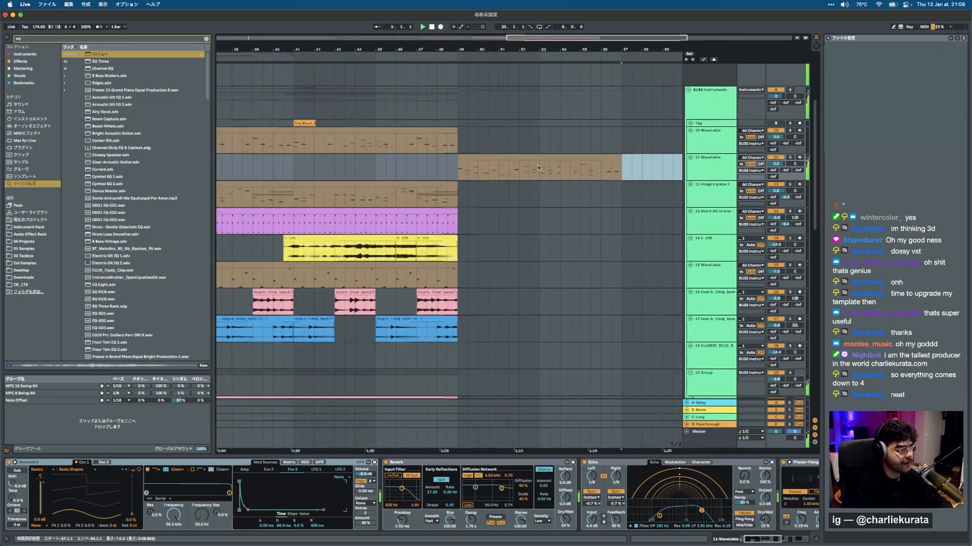
pyautogui.click(538, 156)
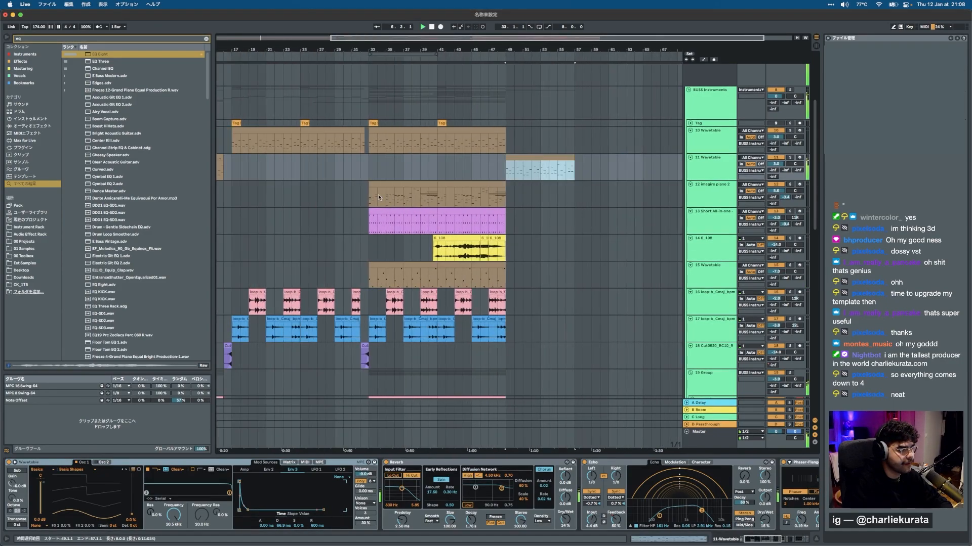
# Play the intro from bars 14 and 13, and the first drop from bar 17, while looking over the tracks.
pyautogui.hscroll(-5, 379, 197)
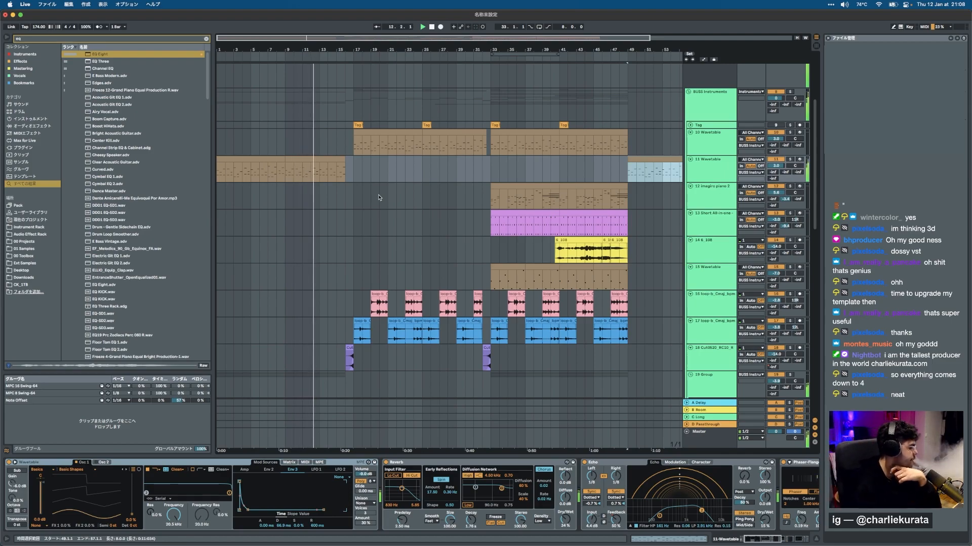
pyautogui.click(330, 224)
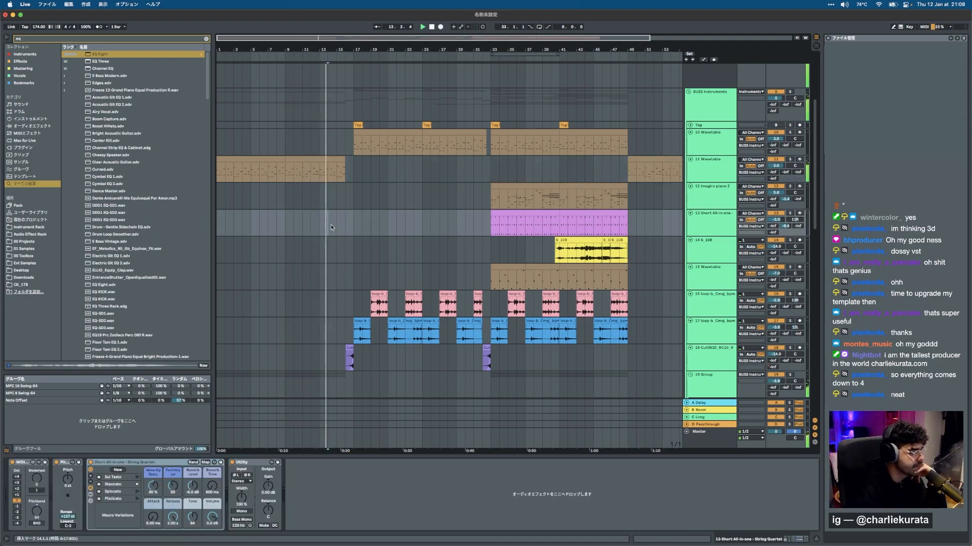
pyautogui.scroll(5, 330, 224)
pyautogui.click(295, 225)
pyautogui.scroll(-5, 295, 225)
pyautogui.scroll(-10, 295, 224)
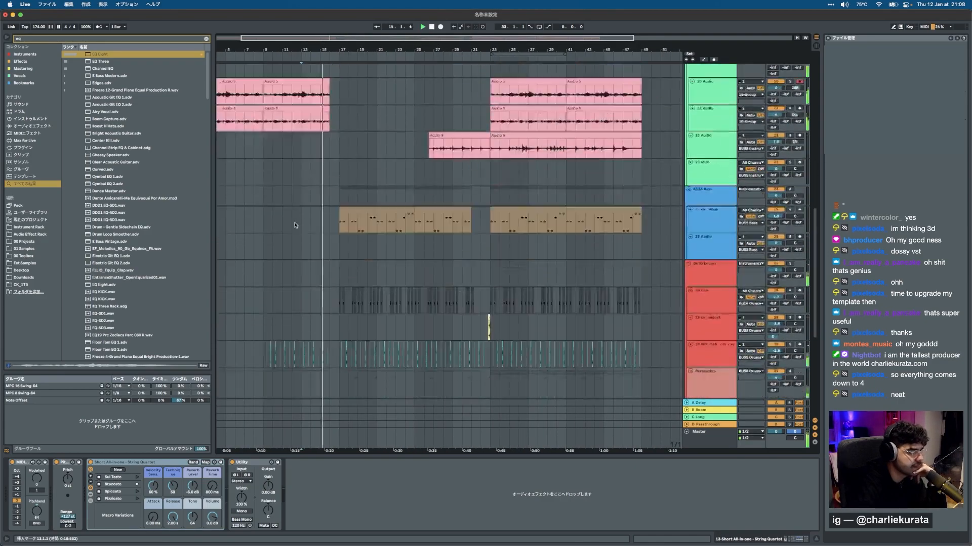
pyautogui.scroll(3, 327, 209)
pyautogui.scroll(5, 327, 209)
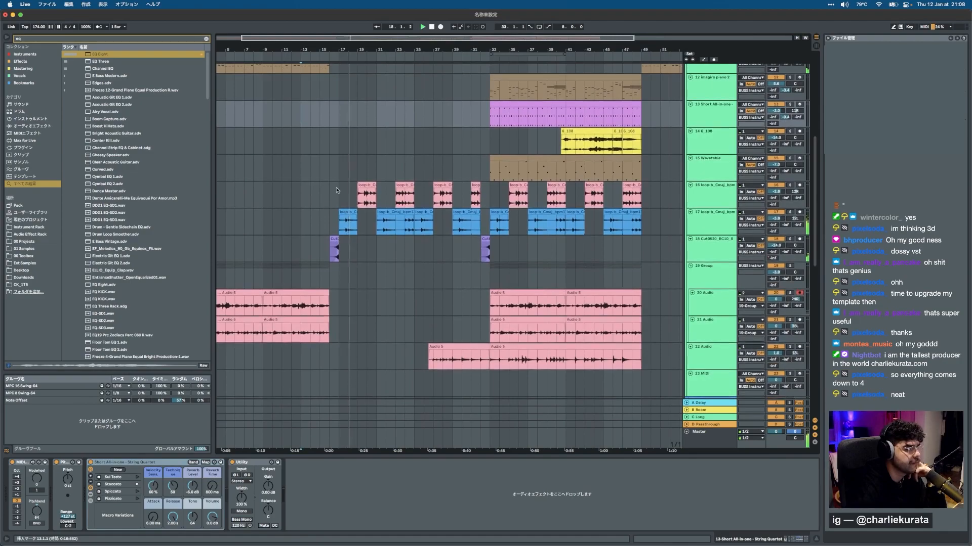
pyautogui.click(338, 185)
pyautogui.scroll(3, 338, 185)
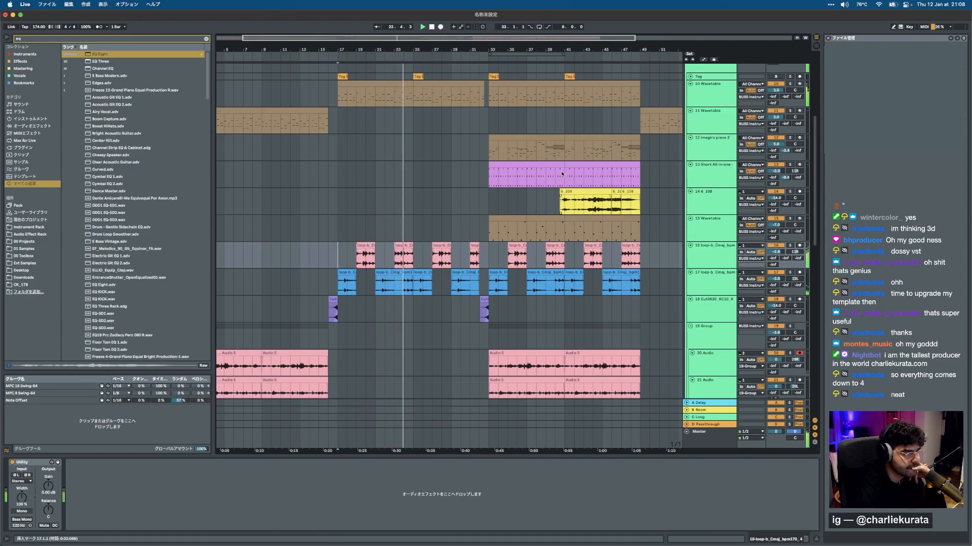
# Add a fade-in to the start of the first 6_108 clip, reaching full level at about bar 41.
pyautogui.scroll(8, 559, 198)
pyautogui.moveTo(563, 197); pyautogui.dragTo(582, 198)
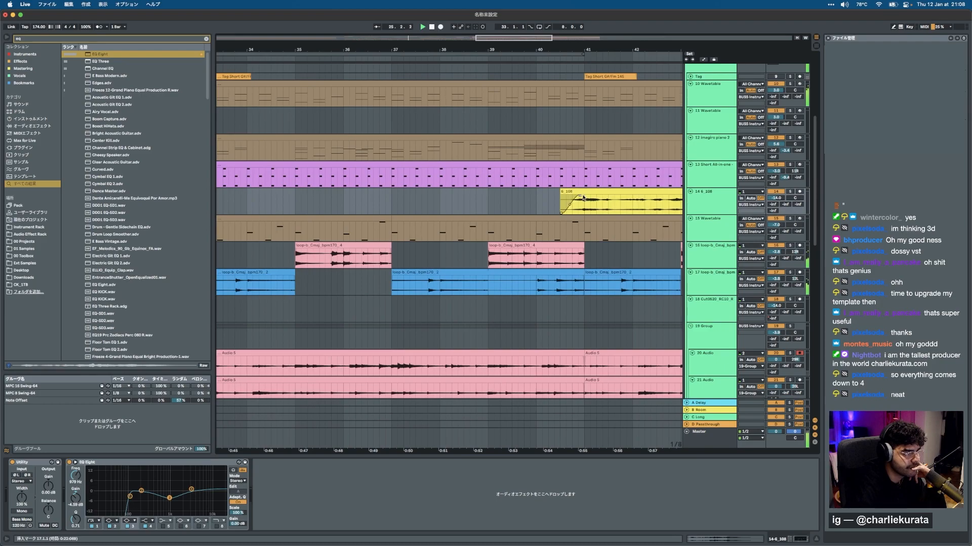
pyautogui.scroll(-8, 584, 207)
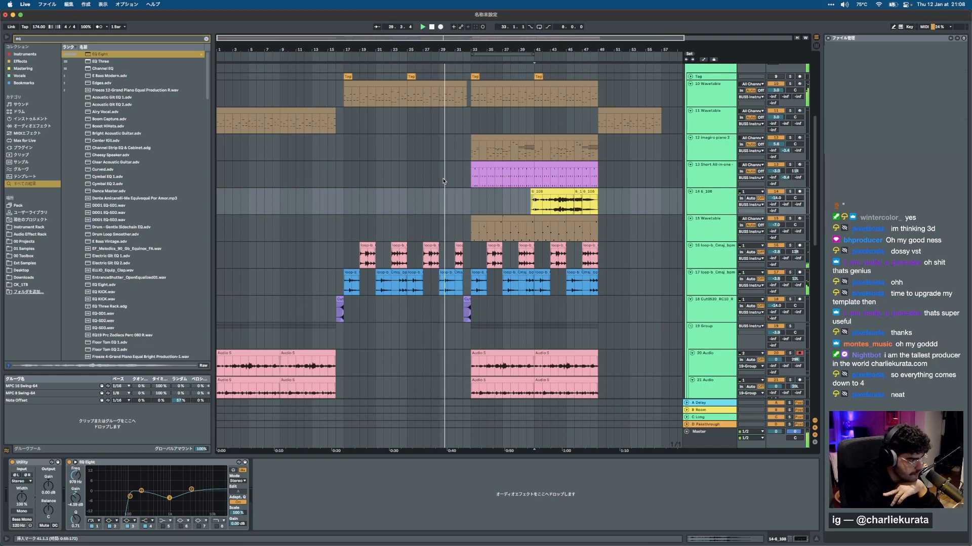
# Follow playback through the second drop and raise the 6_108 track volume to -11.0 dB.
pyautogui.scroll(10, 457, 196)
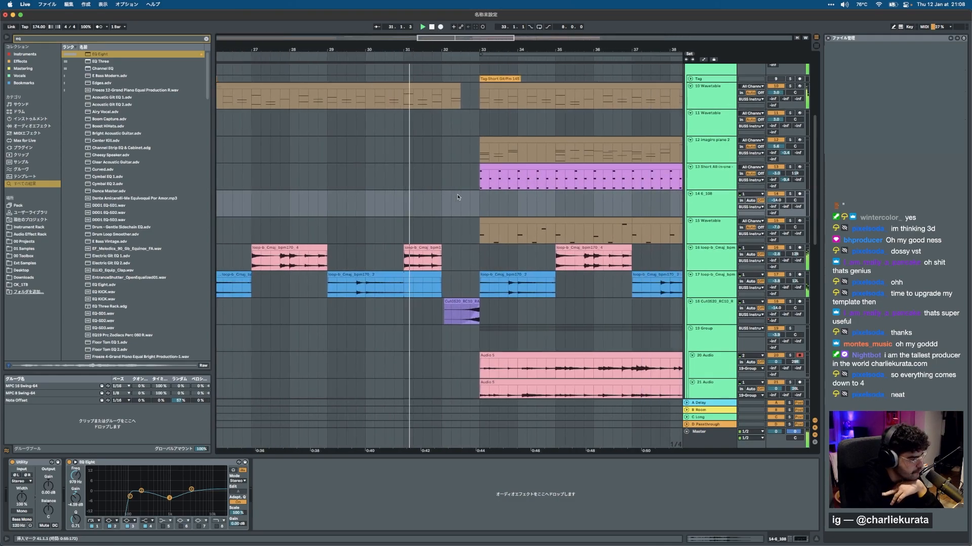
pyautogui.scroll(-3, 456, 197)
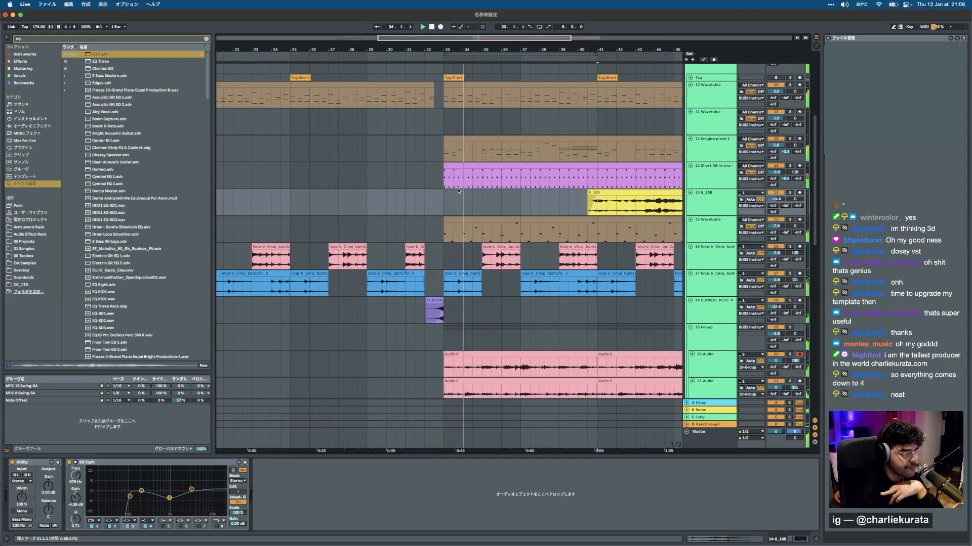
pyautogui.hscroll(5, 458, 191)
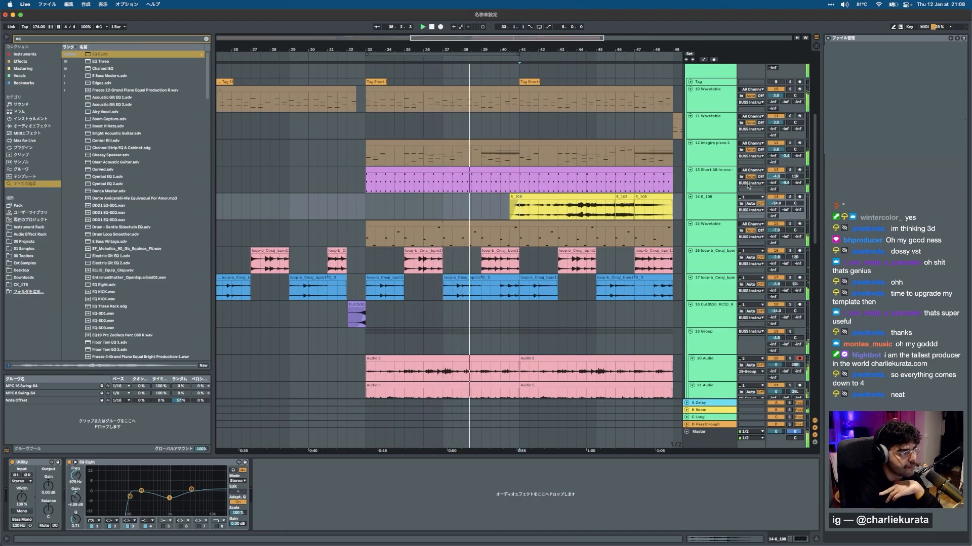
pyautogui.hscroll(7, 517, 184)
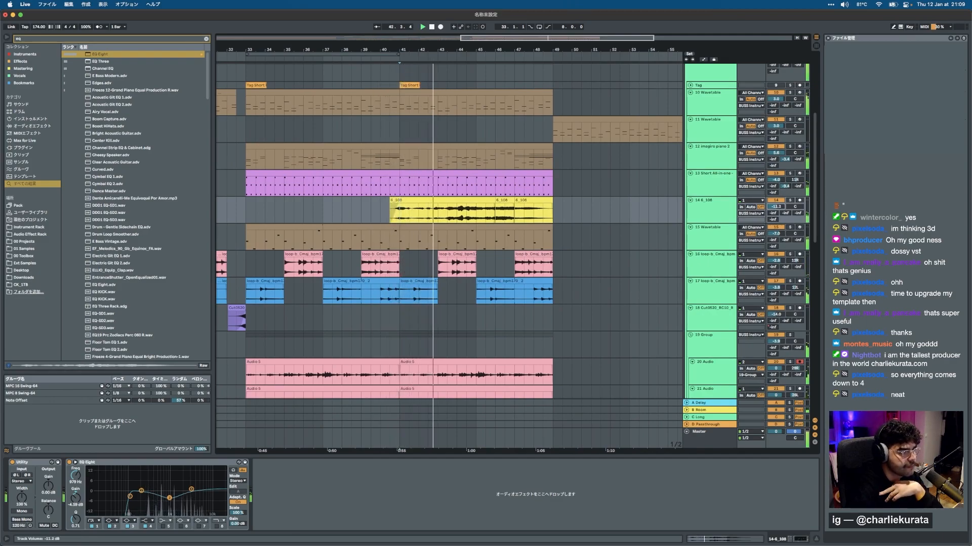
pyautogui.moveTo(775, 207); pyautogui.dragTo(776, 199)
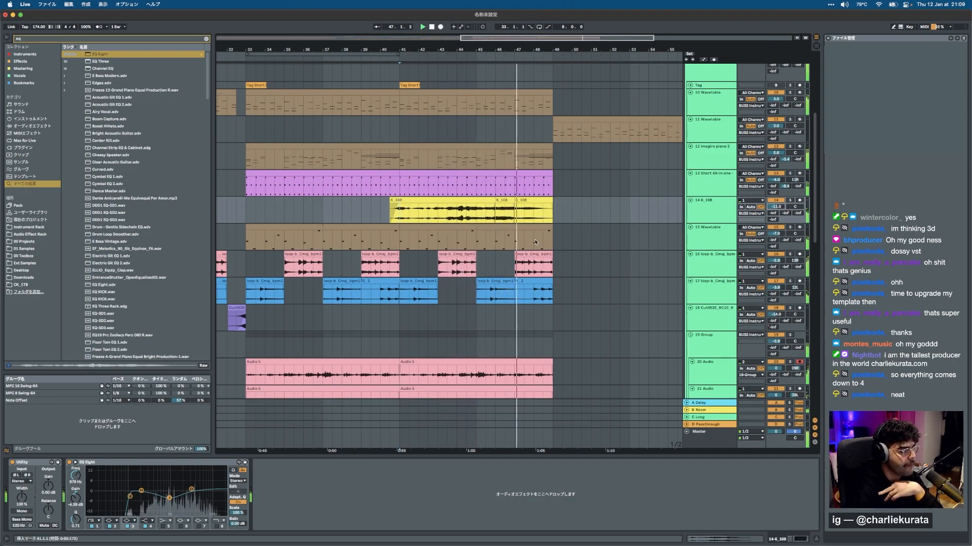
# Delete the end of the 15 Wavetable clip from bar 47.2 and of the 20, 21 and 22 Audio clips from bar 47.
pyautogui.scroll(4, 534, 242)
pyautogui.scroll(2, 536, 242)
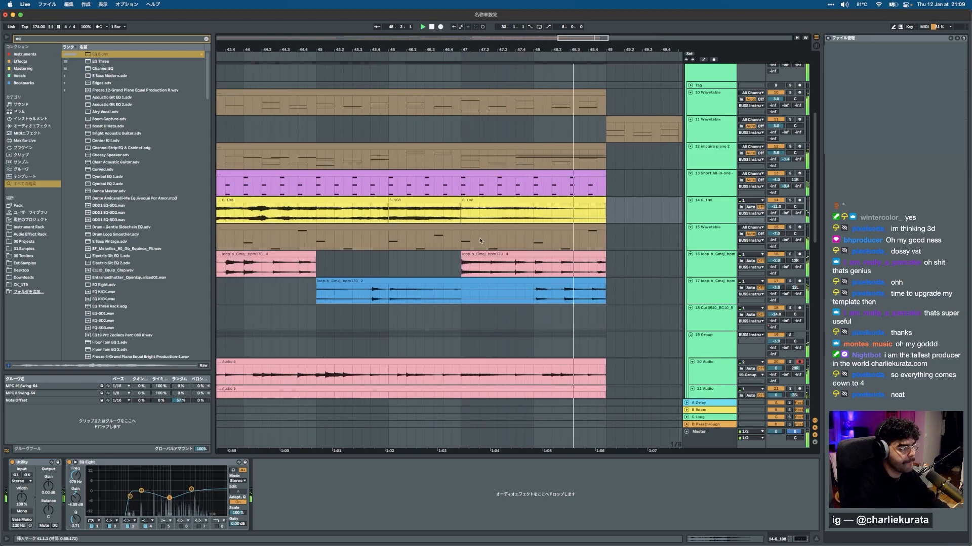
pyautogui.click(484, 240)
pyautogui.moveTo(494, 241); pyautogui.dragTo(600, 237)
pyautogui.scroll(-6, 612, 235)
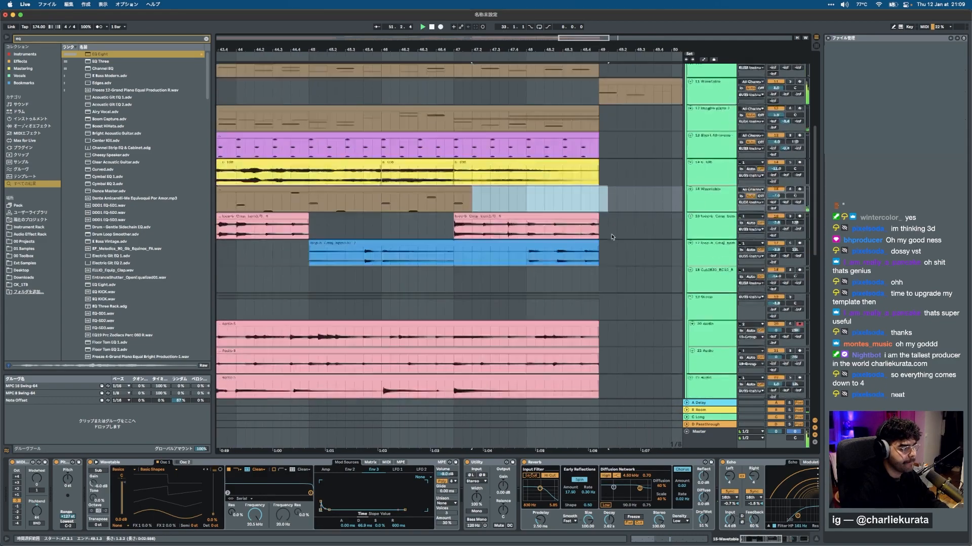
pyautogui.moveTo(455, 178); pyautogui.dragTo(603, 183)
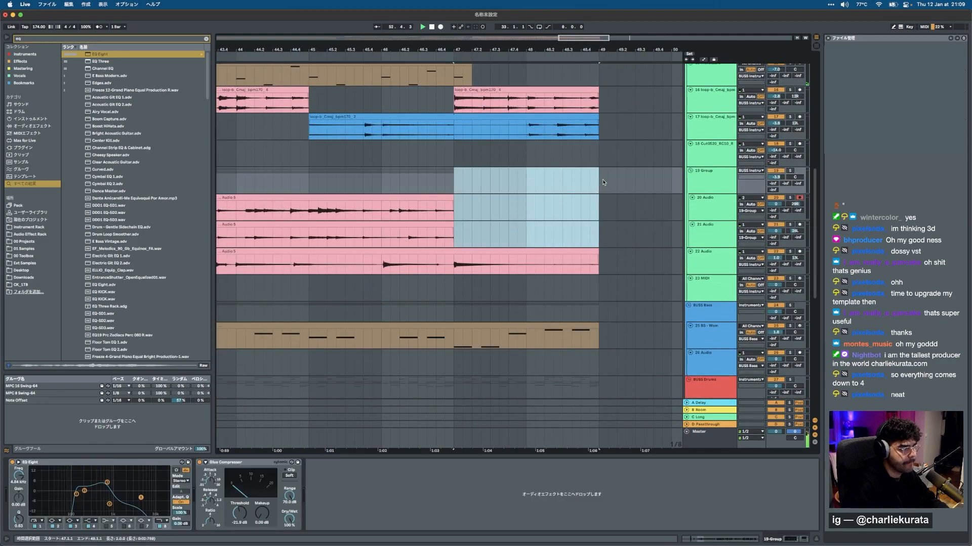
pyautogui.press('Delete')
# Play from around bar 45, open the bass MIDI clip and listen to its ending from bar 47.
pyautogui.click(326, 308)
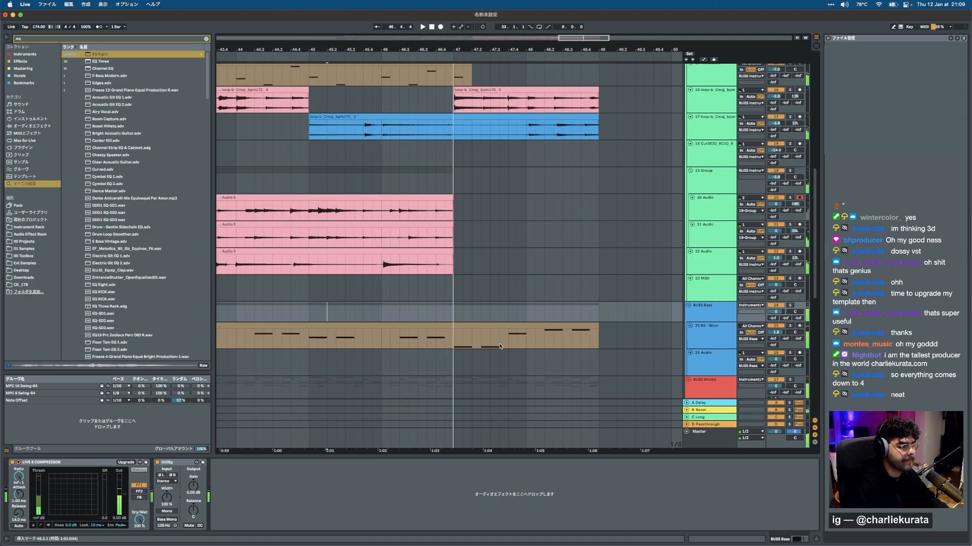
pyautogui.doubleClick(455, 329)
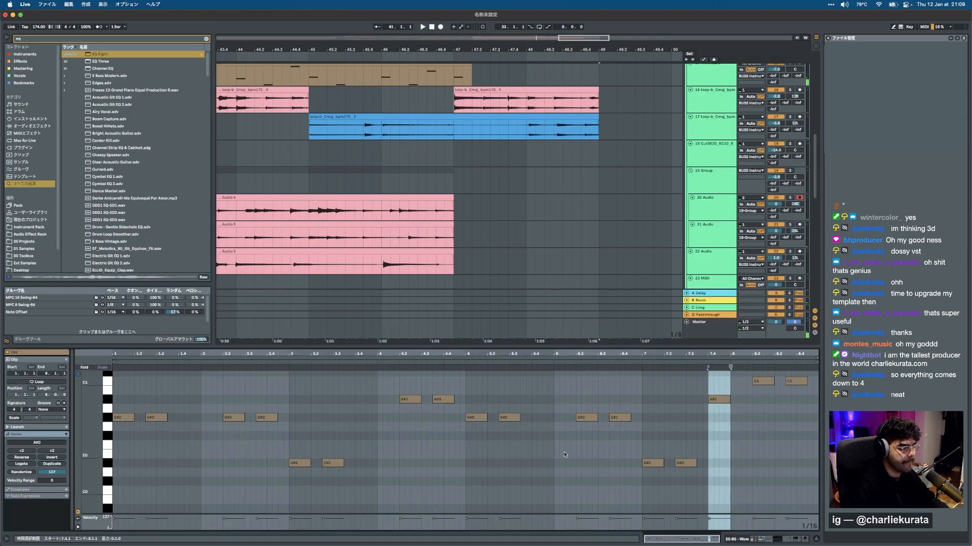
pyautogui.scroll(-5, 462, 260)
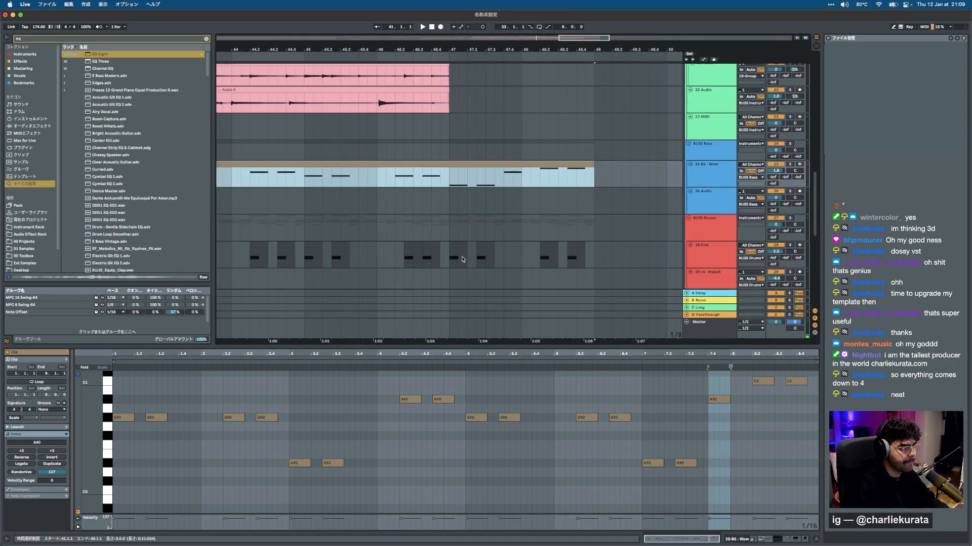
pyautogui.click(453, 172)
pyautogui.press('space')
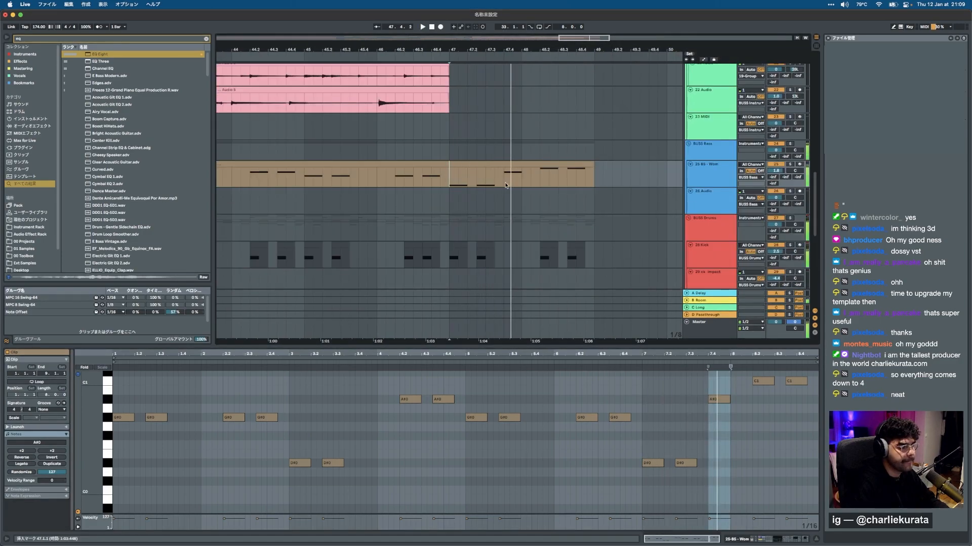
# Extend the 20, 21 and 22 Audio clips to bar 47.4 and cut the bass clip's last notes from bar 48.2.
pyautogui.scroll(1, 508, 186)
pyautogui.scroll(1, 508, 186)
pyautogui.keyDown('shift'); pyautogui.click(422, 91); pyautogui.keyUp('shift')
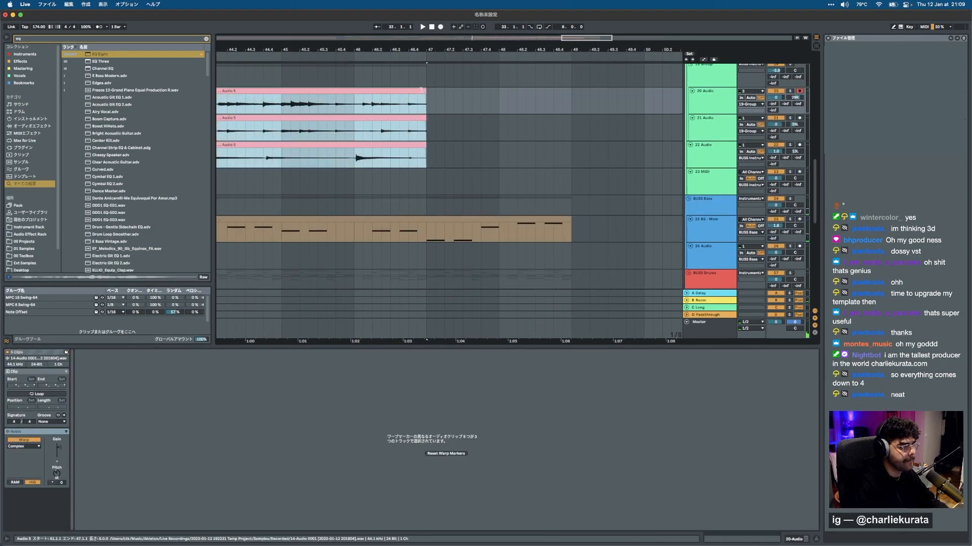
pyautogui.moveTo(424, 91); pyautogui.dragTo(479, 92)
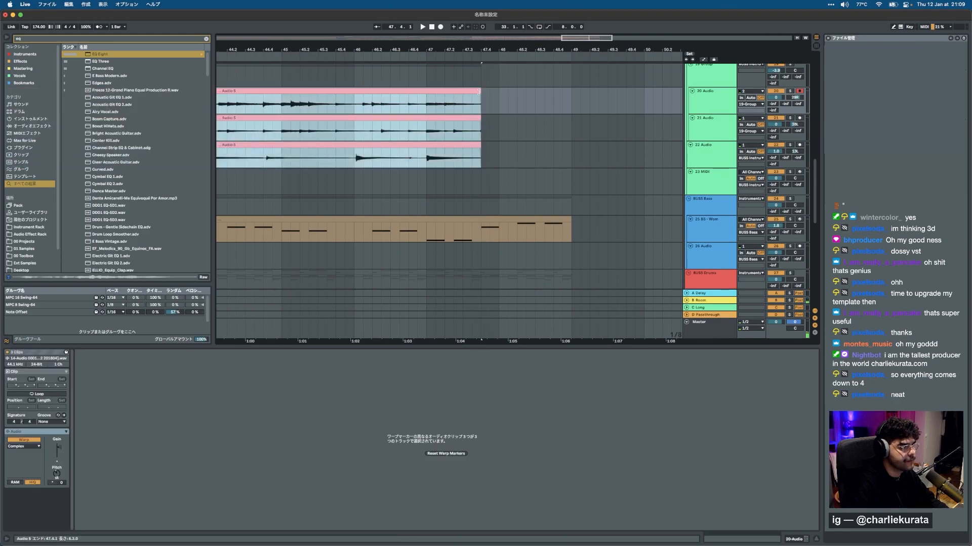
pyautogui.click(526, 235)
pyautogui.scroll(8, 494, 200)
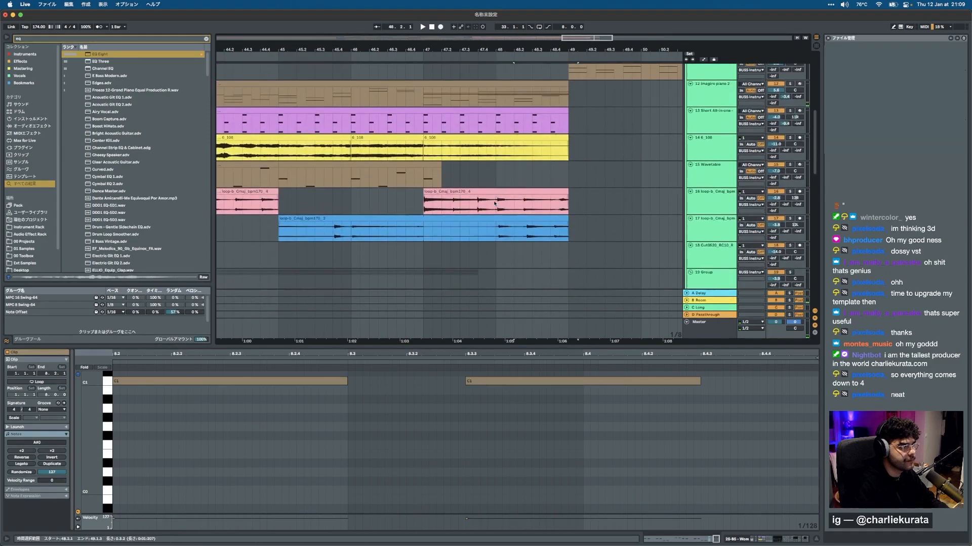
# In the 12 imagiro piano 2 clip, delete the last two low notes and lengthen the low notes before them to the clip's end.
pyautogui.scroll(3, 494, 201)
pyautogui.doubleClick(481, 144)
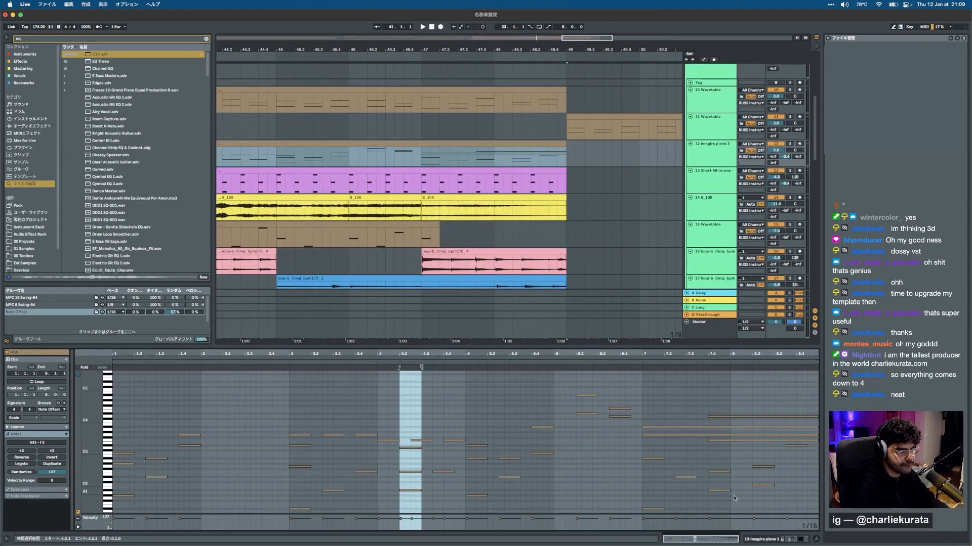
pyautogui.click(721, 491)
pyautogui.doubleClick(765, 453)
pyautogui.press('super+z')
pyautogui.moveTo(762, 504); pyautogui.dragTo(766, 453)
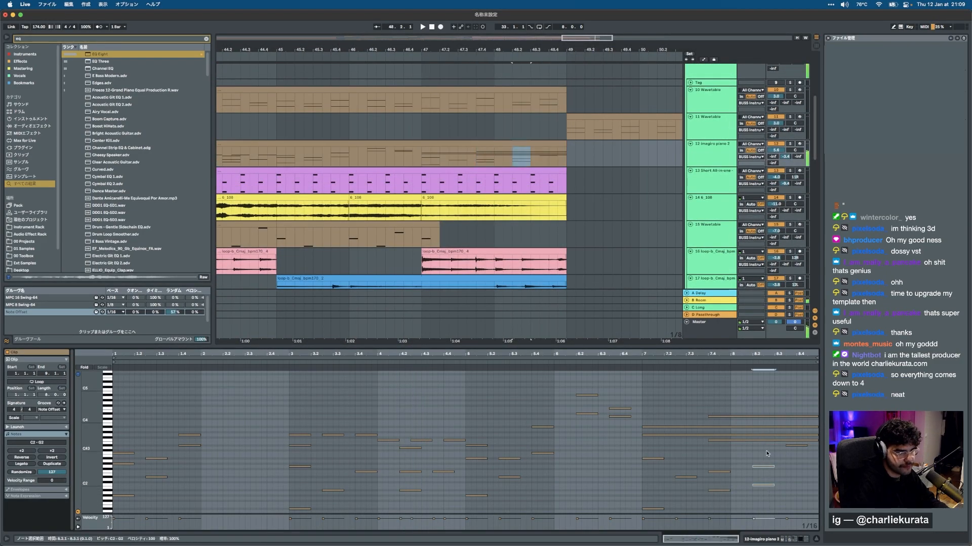
pyautogui.press('Delete')
pyautogui.moveTo(721, 496); pyautogui.dragTo(816, 473)
# Show track automation and check the Pitch and Easy Sustain parameters of the 12 imagiro piano 2 track.
pyautogui.press('a')
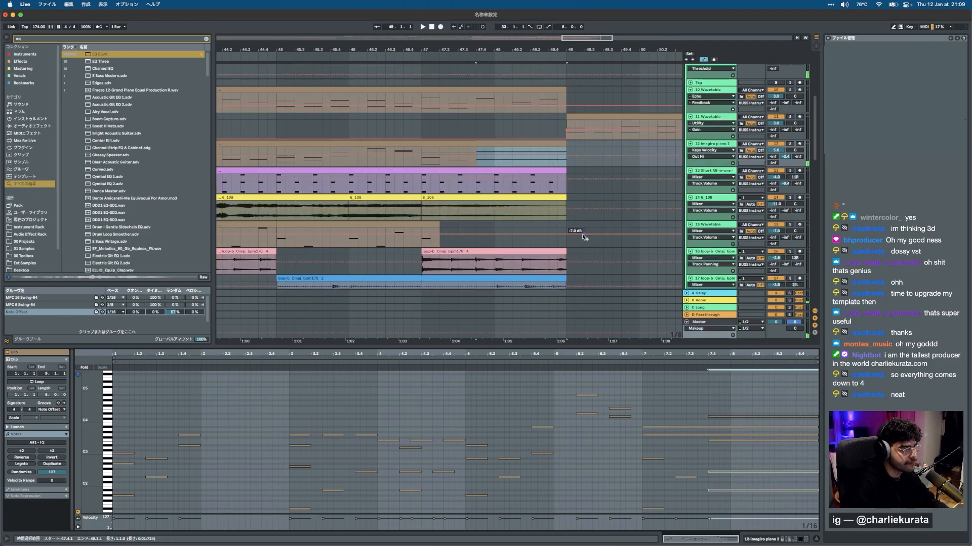
pyautogui.click(720, 151)
pyautogui.click(708, 172)
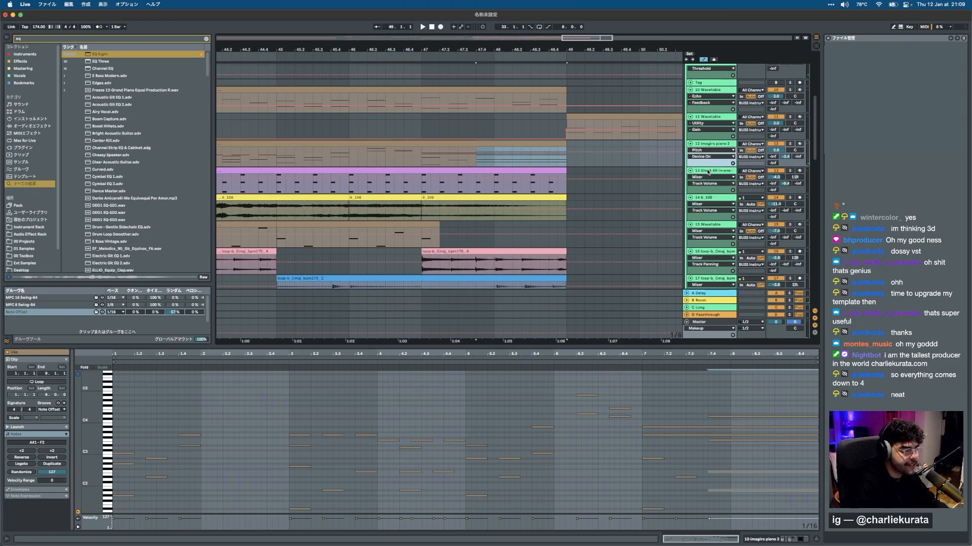
pyautogui.click(703, 150)
pyautogui.click(707, 174)
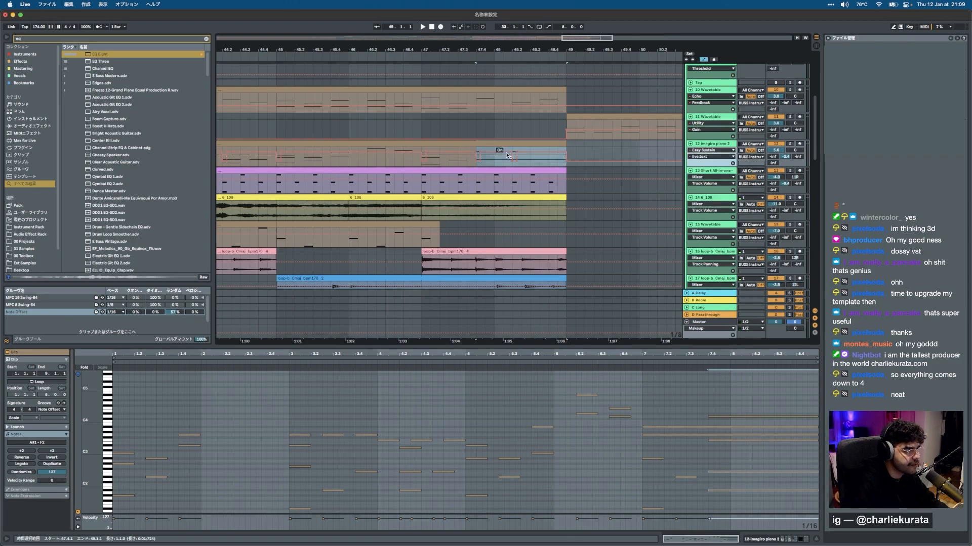
# Hide the automation and delete the end of the 10 Wavetable clip from bar 48.2.
pyautogui.moveTo(504, 162); pyautogui.dragTo(573, 185)
pyautogui.press('Delete')
pyautogui.scroll(4, 532, 165)
pyautogui.press('a')
pyautogui.press('Delete')
pyautogui.scroll(-4, 478, 165)
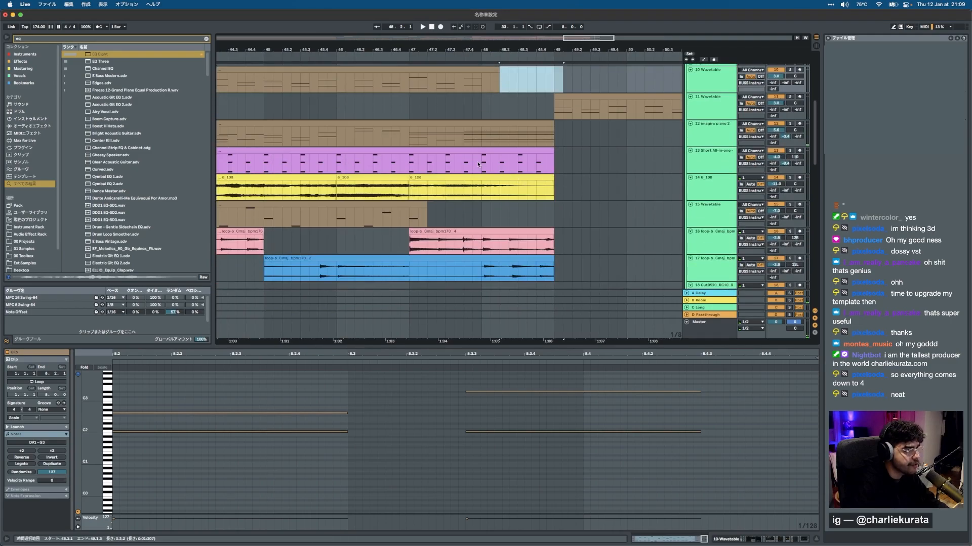
# Delete the end of the 13 Short All-in-one strings clip from bar 47.4 and play the ending from bar 44.
pyautogui.moveTo(464, 164); pyautogui.dragTo(562, 163)
pyautogui.press('Delete')
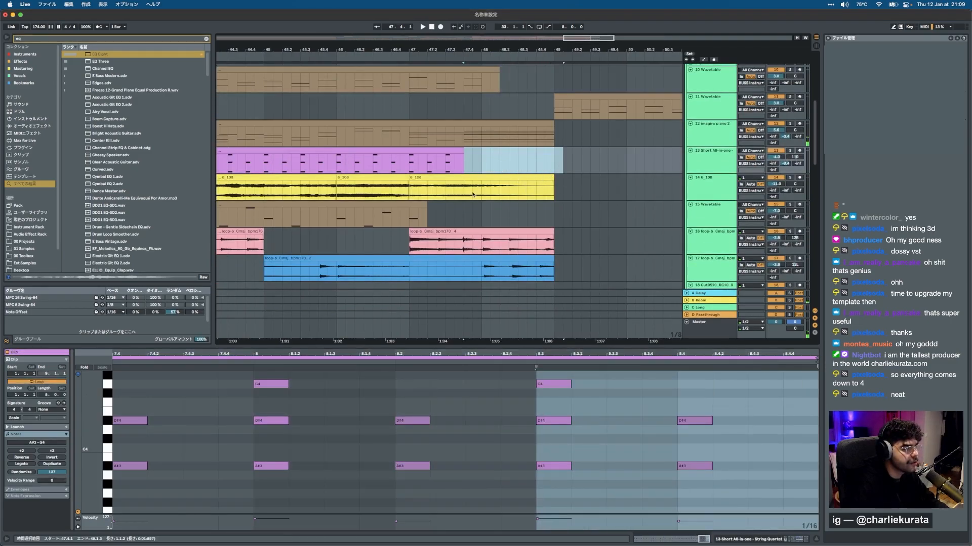
pyautogui.scroll(-5, 465, 247)
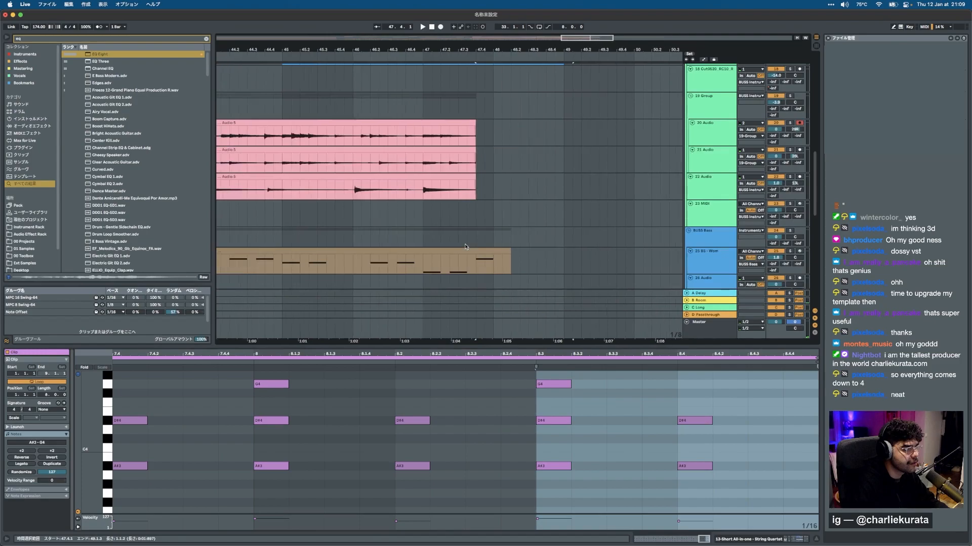
pyautogui.click(304, 213)
pyautogui.scroll(-7, 455, 222)
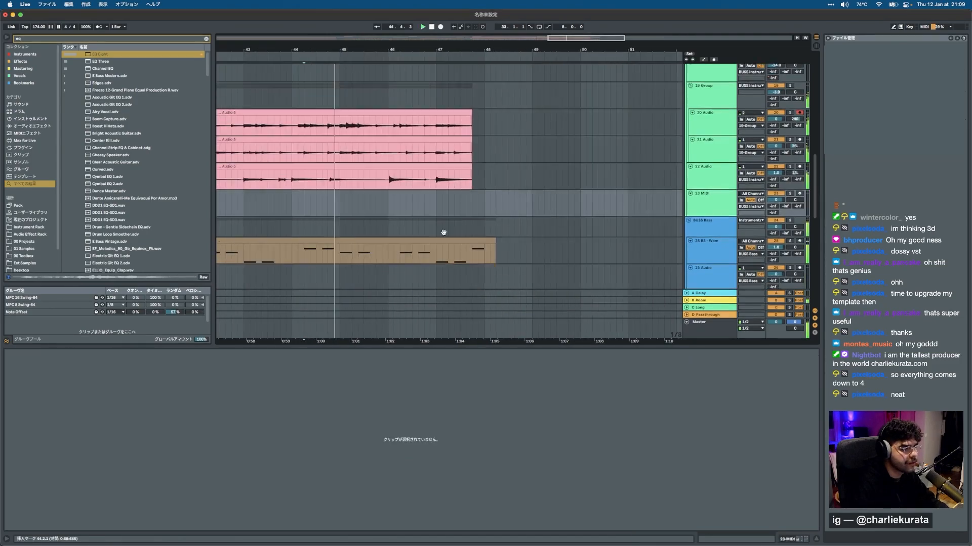
# Delete the rim cardboard clips in bar 48 and duplicate the last kick clip of bar 47 to bar 47.4.
pyautogui.scroll(-2, 501, 191)
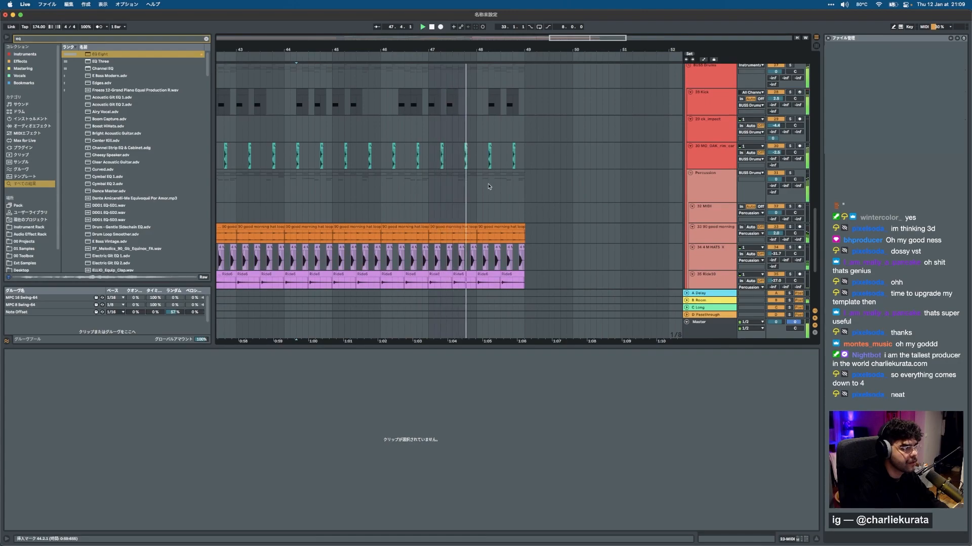
pyautogui.moveTo(477, 154); pyautogui.dragTo(523, 152)
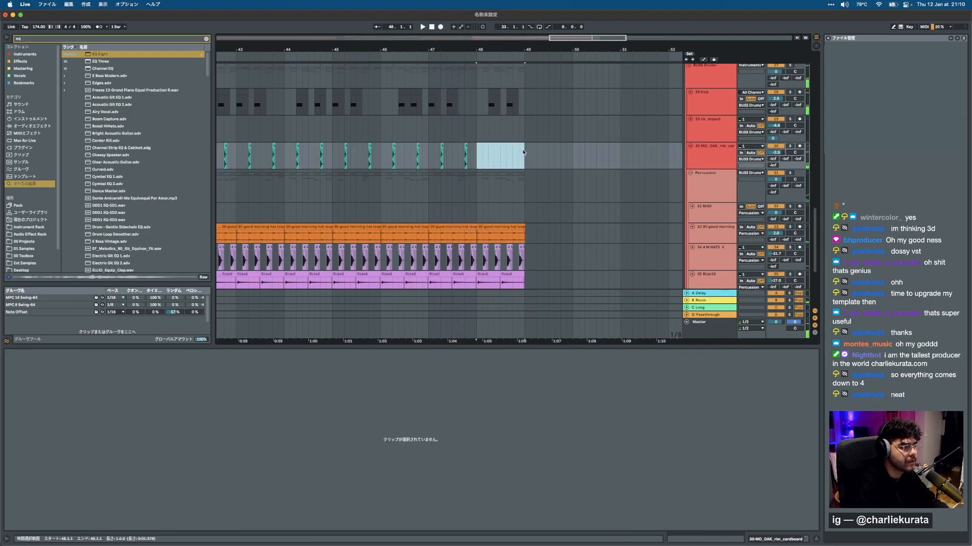
pyautogui.click(434, 101)
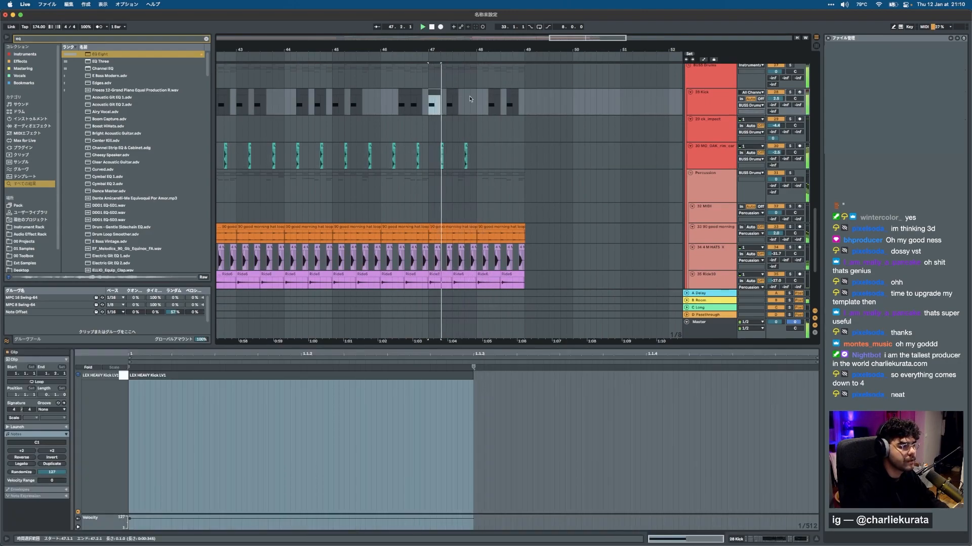
pyautogui.scroll(10, 471, 108)
pyautogui.scroll(-9, 470, 109)
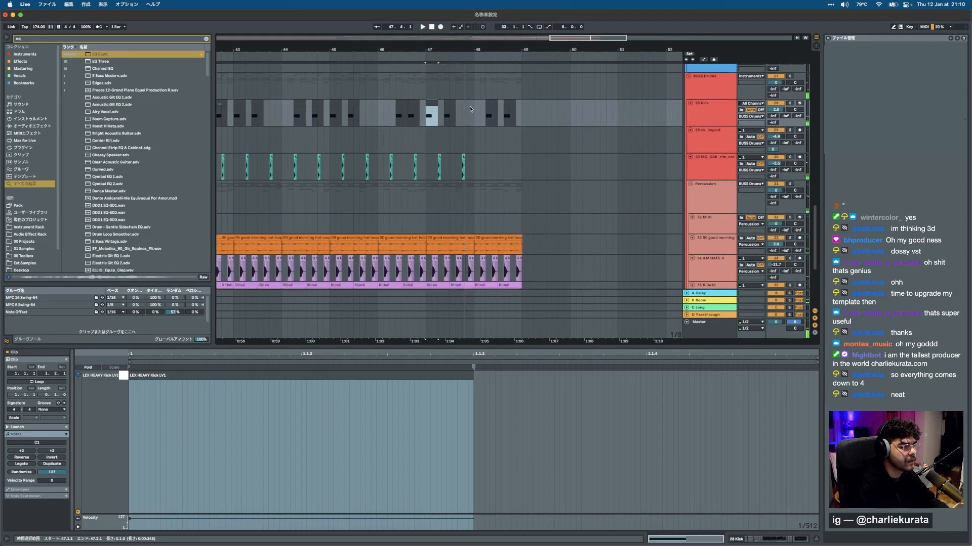
pyautogui.click(447, 102)
pyautogui.keyDown('shift'); pyautogui.click(461, 118); pyautogui.keyUp('shift')
pyautogui.press('super+d')
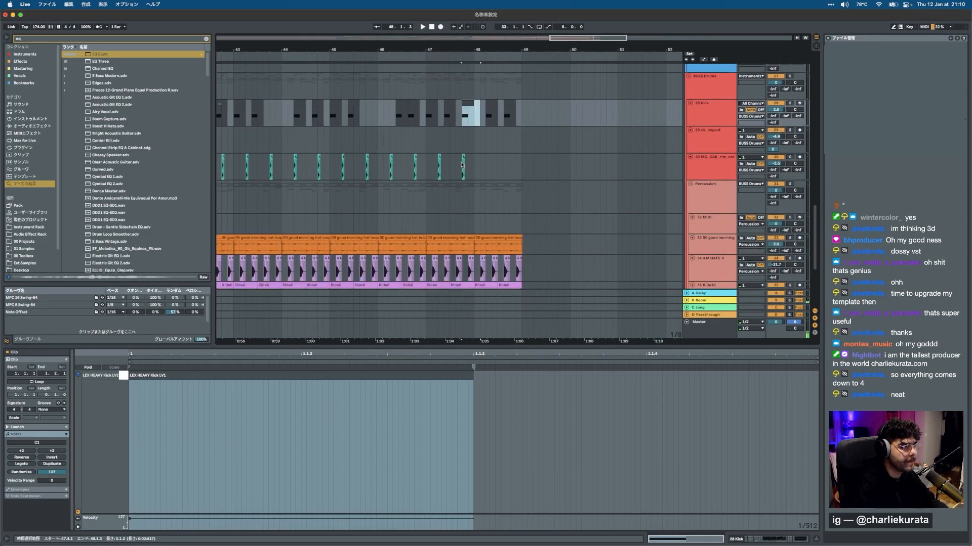
# Delete the rim and percussion clips from bar 47.4 and the kick clips after bar 48, and play the ending from bar 46.3.
pyautogui.moveTo(479, 169); pyautogui.dragTo(570, 194)
pyautogui.press('Delete')
pyautogui.click(492, 103)
pyautogui.keyDown('shift'); pyautogui.click(545, 105); pyautogui.keyUp('shift')
pyautogui.press('Delete')
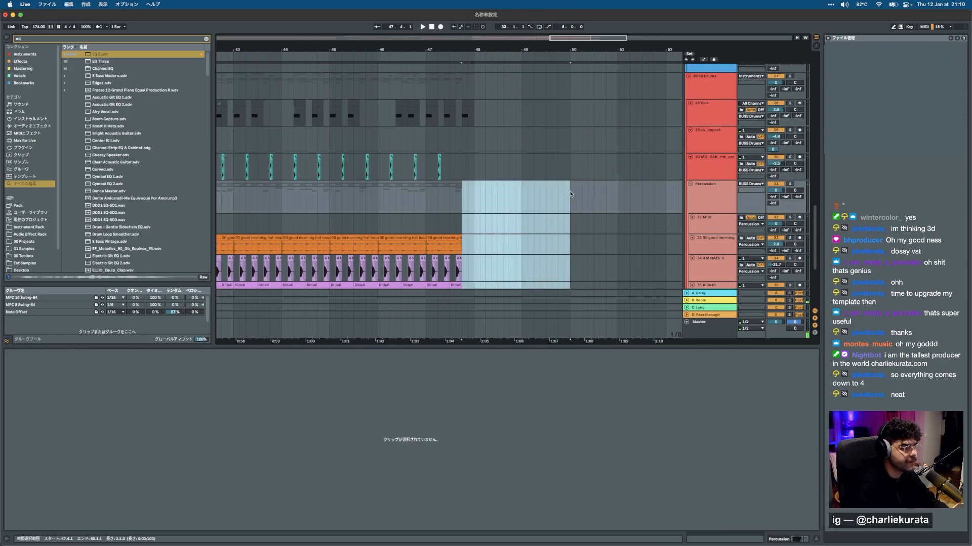
pyautogui.click(399, 206)
pyautogui.press('space')
pyautogui.scroll(5, 412, 200)
pyautogui.hscroll(2, 411, 200)
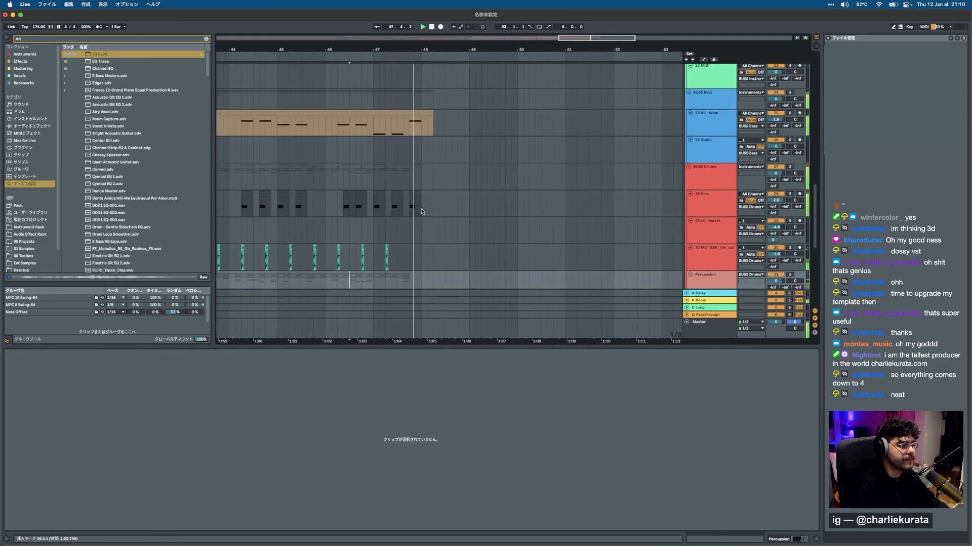
# Delete the SC track's clips in bar 48 and play the ending from bar 46.
pyautogui.scroll(15, 422, 212)
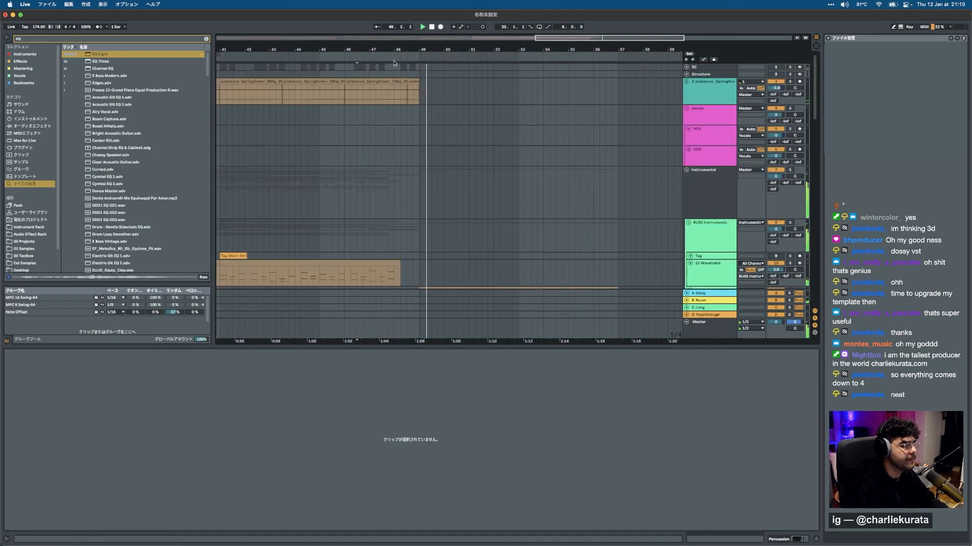
pyautogui.press('space')
pyautogui.moveTo(395, 66); pyautogui.dragTo(423, 67)
pyautogui.press('Delete')
pyautogui.moveTo(360, 66); pyautogui.dragTo(364, 67)
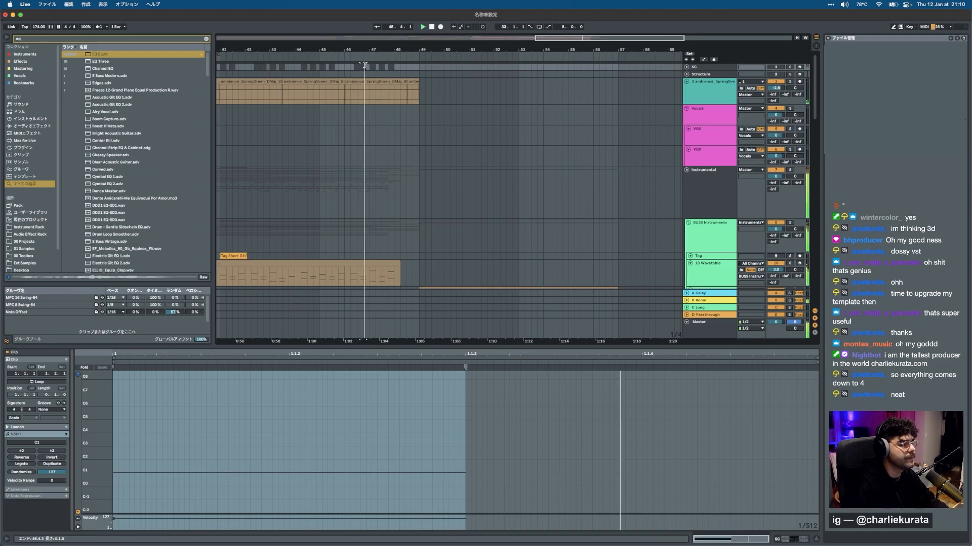
pyautogui.press('space')
pyautogui.scroll(3, 379, 103)
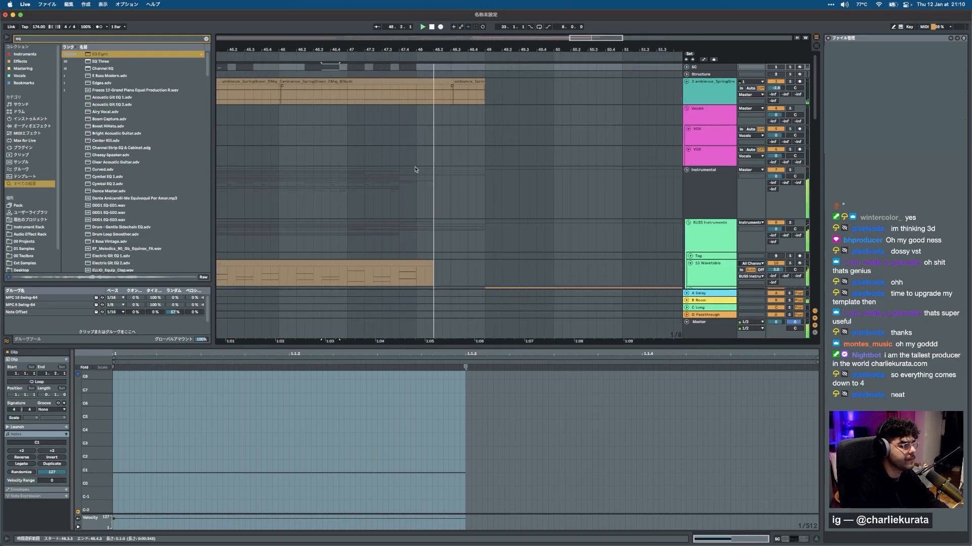
# Try to duplicate the last clip on the 17 loop-b track after bar 49.
pyautogui.scroll(-15, 400, 142)
pyautogui.scroll(-2, 425, 188)
pyautogui.scroll(-3, 424, 188)
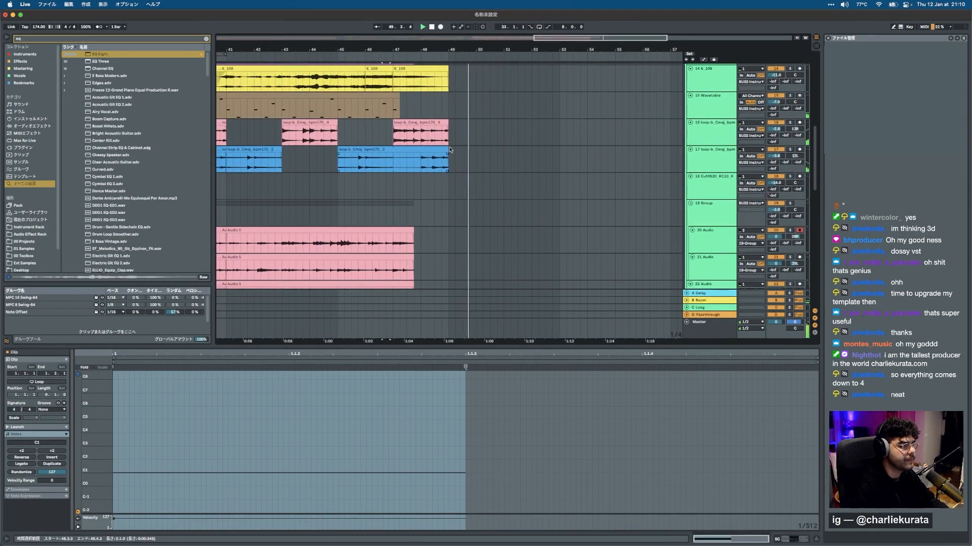
pyautogui.click(420, 132)
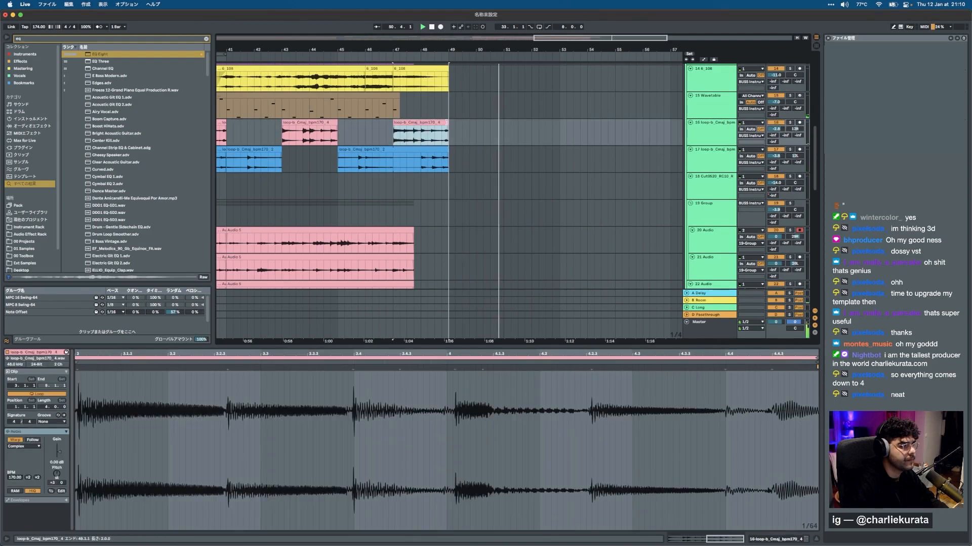
pyautogui.scroll(-3, 423, 149)
pyautogui.click(423, 150)
pyautogui.scroll(-3, 423, 149)
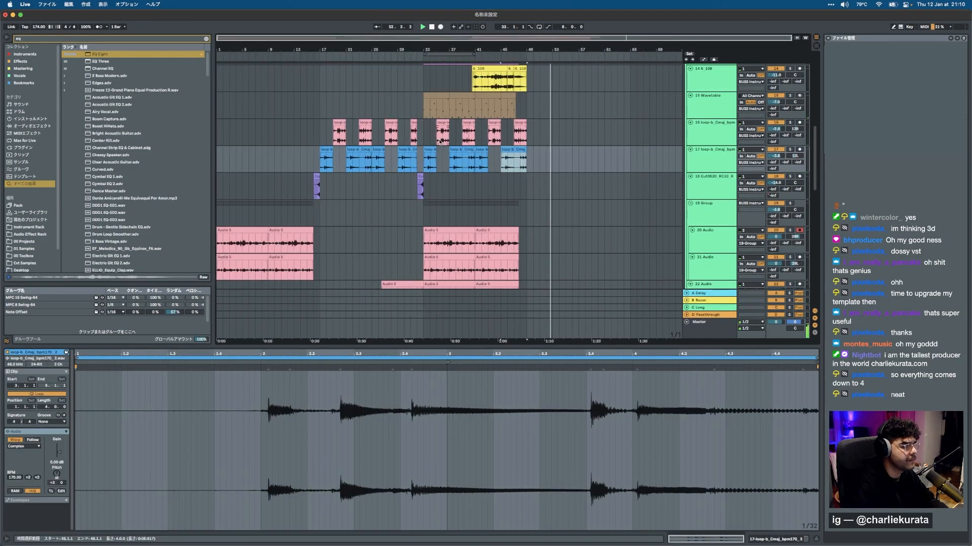
pyautogui.click(521, 160)
pyautogui.hotkey('ctrl', 'd')
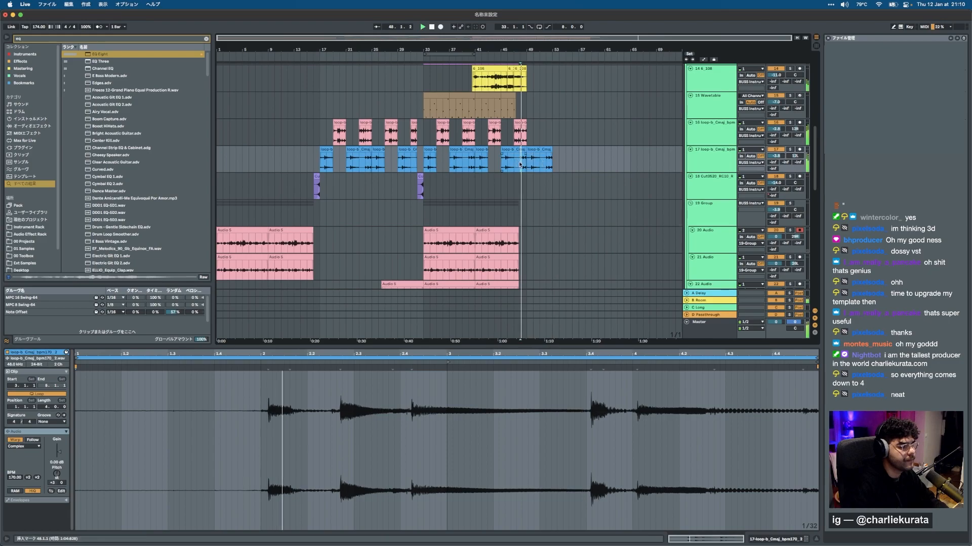
# Delete the duplicated loop, extend the original 17 loop-b clip to about bar 49.4 and play from bar 47.
pyautogui.scroll(5, 519, 154)
pyautogui.hscroll(3, 518, 149)
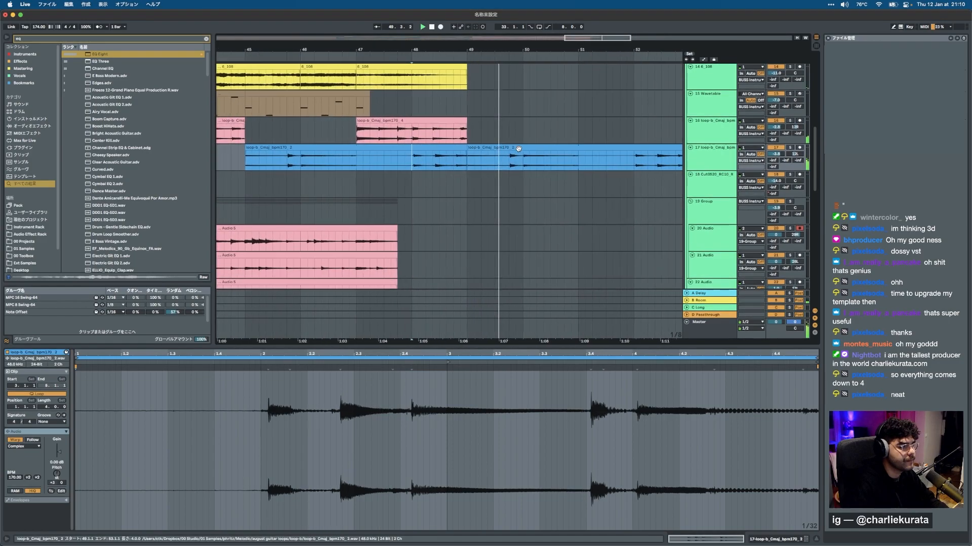
pyautogui.moveTo(489, 155); pyautogui.dragTo(686, 152)
pyautogui.press('Delete')
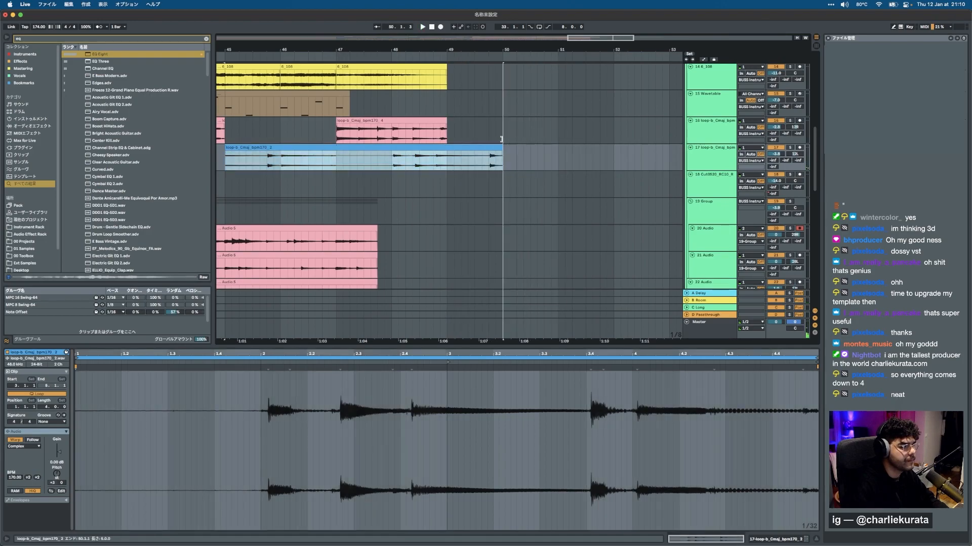
pyautogui.click(416, 165)
pyautogui.click(357, 158)
pyautogui.press('space')
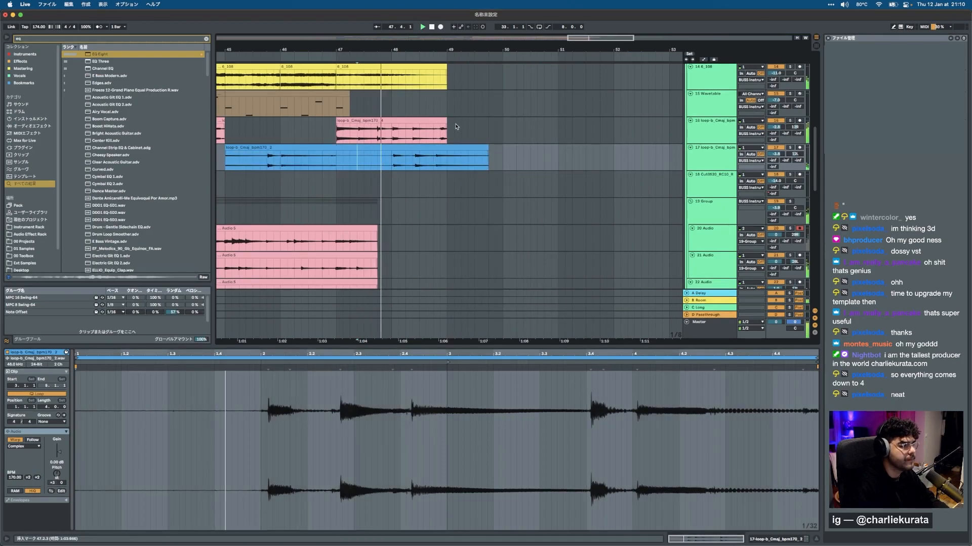
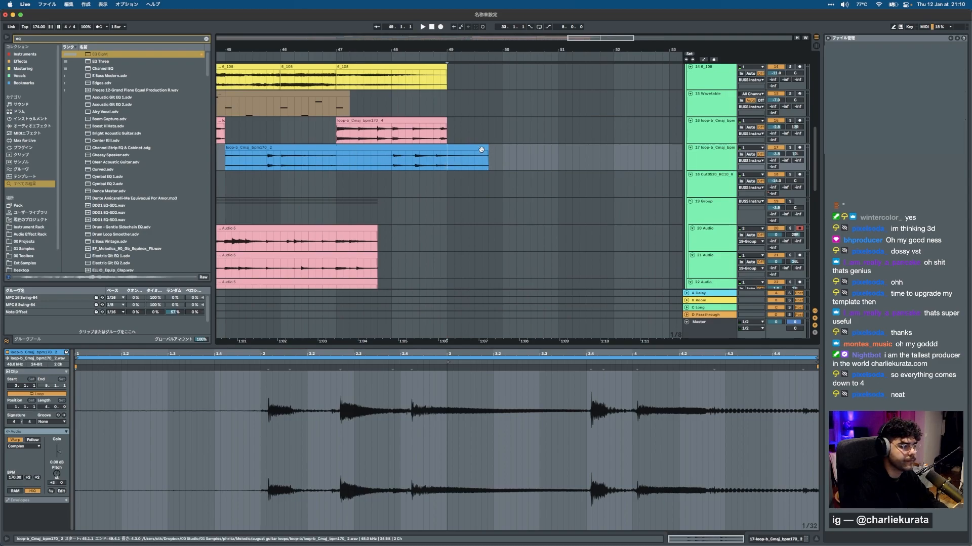
# Stretch the 17 loop-b tail after bar 49 to about bar 51.3 and crossfade it with the clip before it.
pyautogui.moveTo(488, 147); pyautogui.dragTo(592, 145)
pyautogui.press('space')
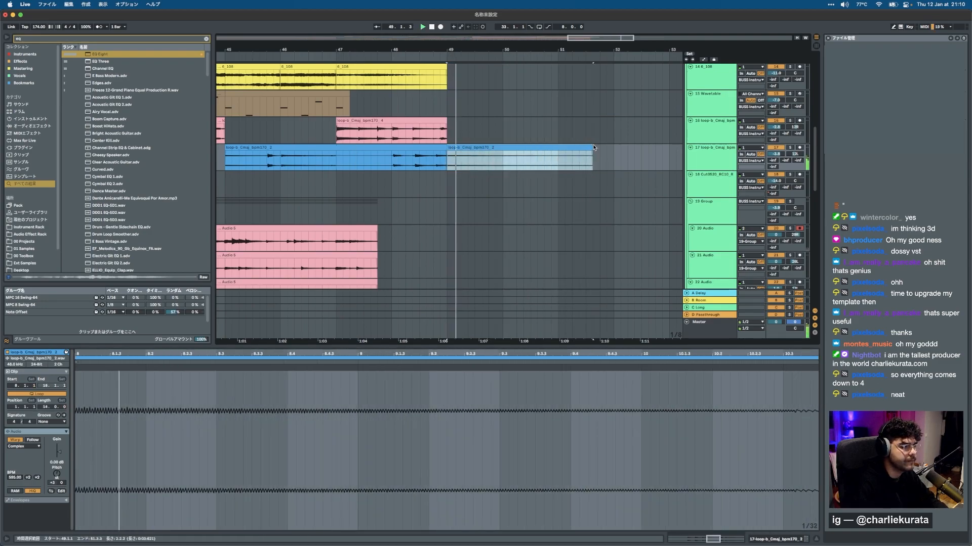
pyautogui.press('space')
pyautogui.click(398, 159)
pyautogui.press('space')
pyautogui.moveTo(450, 153)
pyautogui.mouseDown()
pyautogui.moveTo(462, 161)
pyautogui.moveTo(437, 153)
pyautogui.mouseUp()
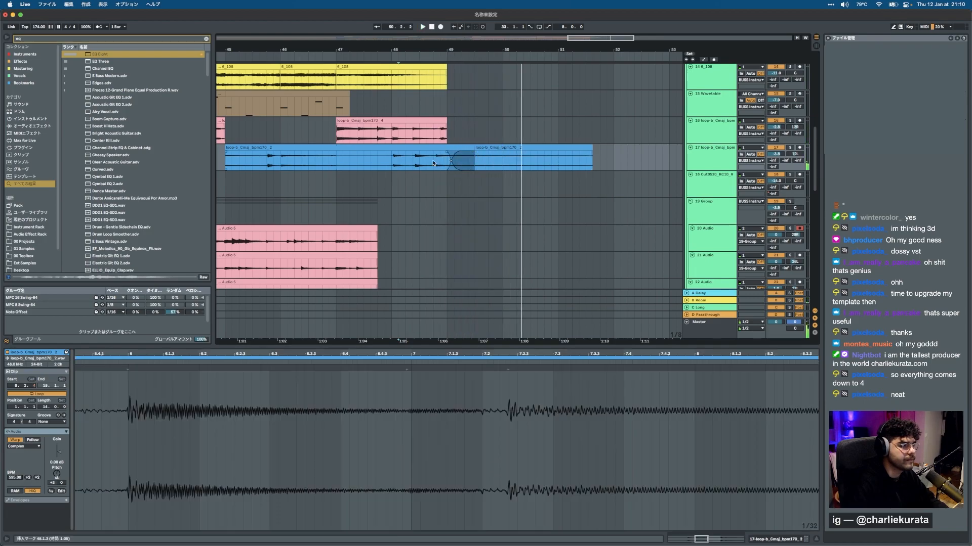
pyautogui.press('space')
pyautogui.press('space')
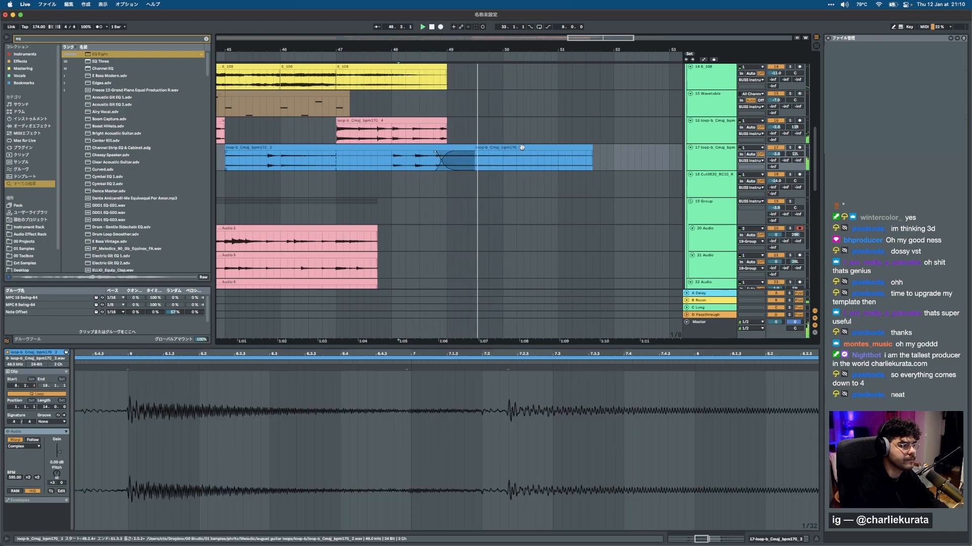
# Fade out the stretched 17 loop-b tail, shorten it to about bar 50.4, and play from bar 48.
pyautogui.moveTo(590, 154); pyautogui.dragTo(478, 155)
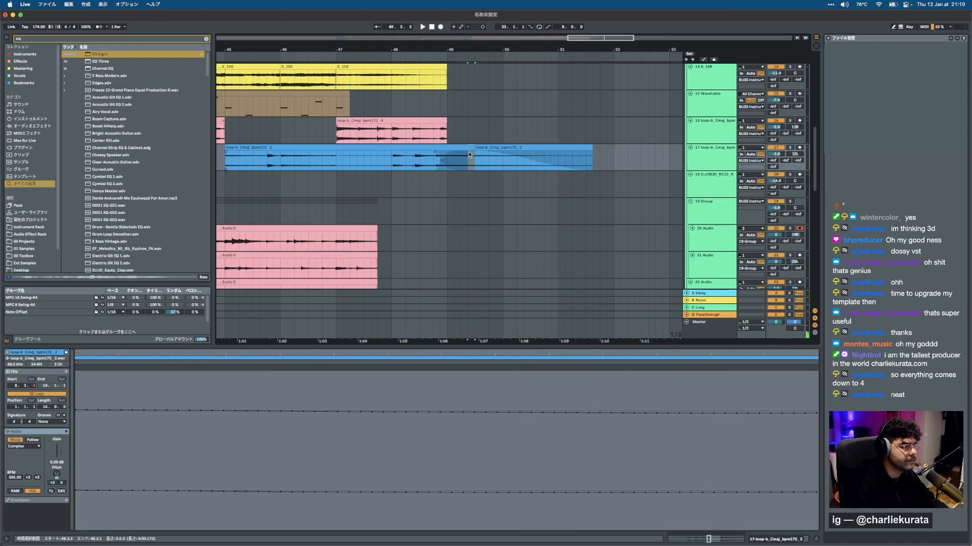
pyautogui.press('space')
pyautogui.moveTo(589, 146); pyautogui.dragTo(553, 150)
pyautogui.click(476, 154)
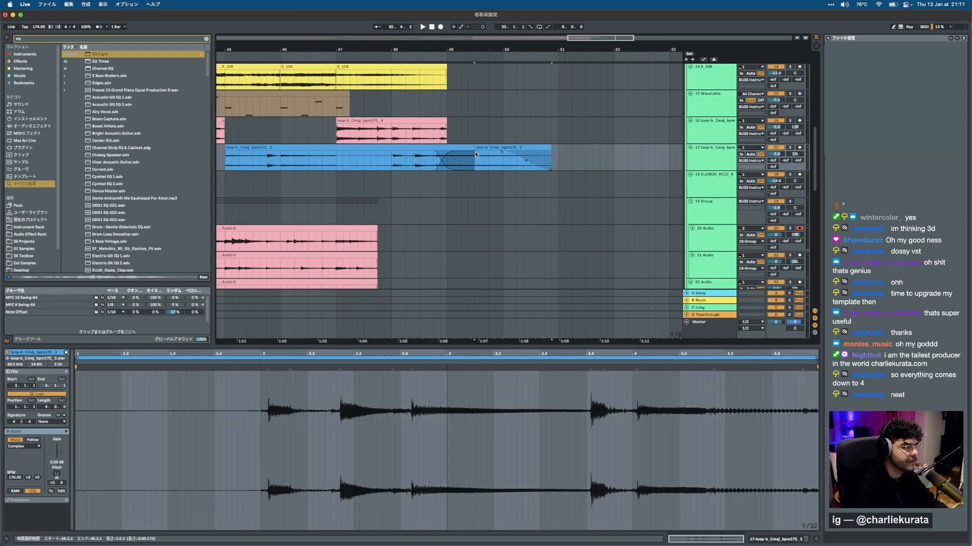
pyautogui.moveTo(501, 152); pyautogui.dragTo(450, 154)
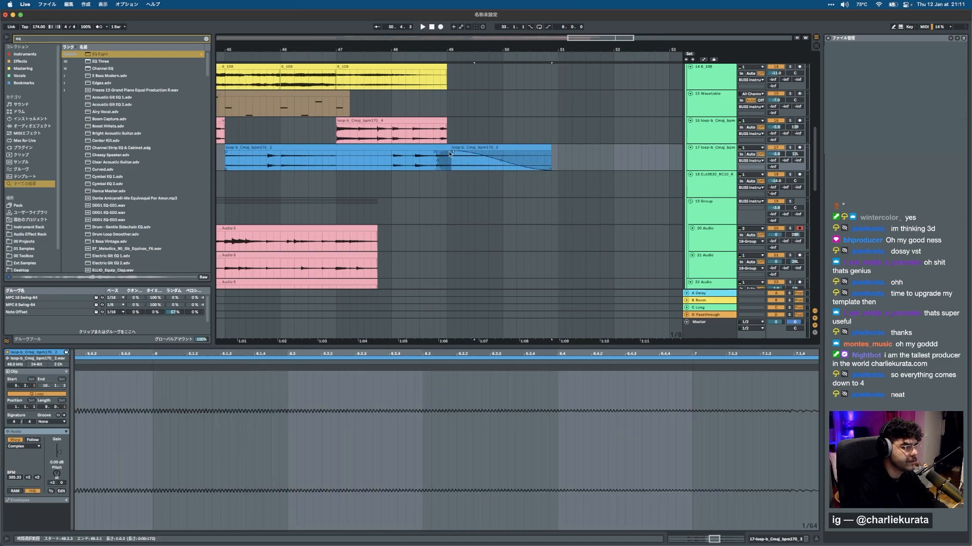
pyautogui.click(393, 167)
pyautogui.press('space')
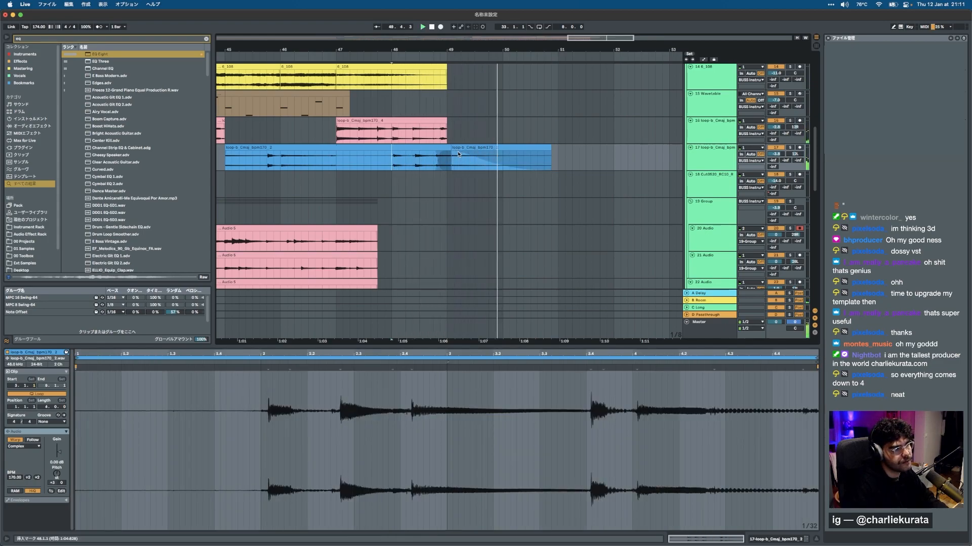
# Extend the last 22 Audio clip to about bar 49.2 and play it from bar 46.
pyautogui.scroll(-3, 520, 165)
pyautogui.scroll(-10, 521, 165)
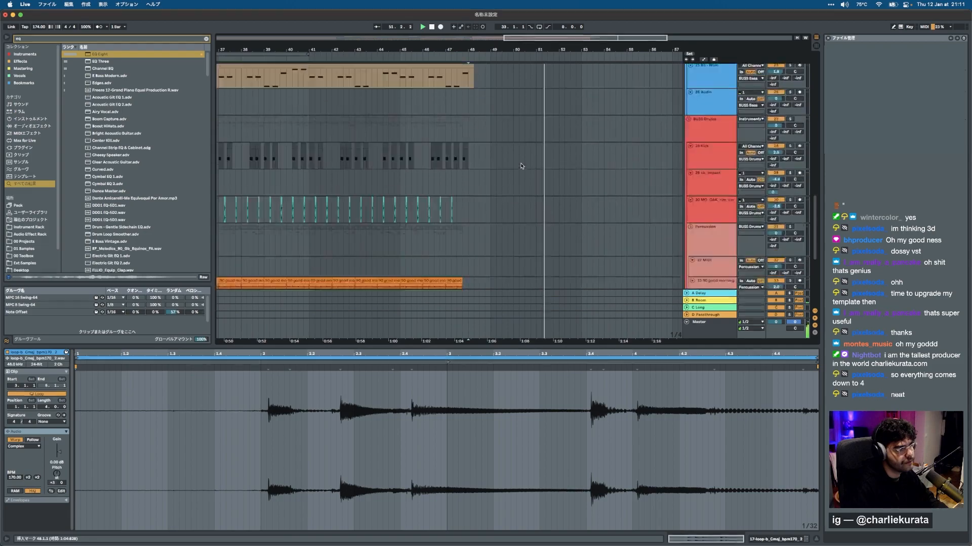
pyautogui.scroll(-2, 522, 166)
pyautogui.scroll(5, 521, 166)
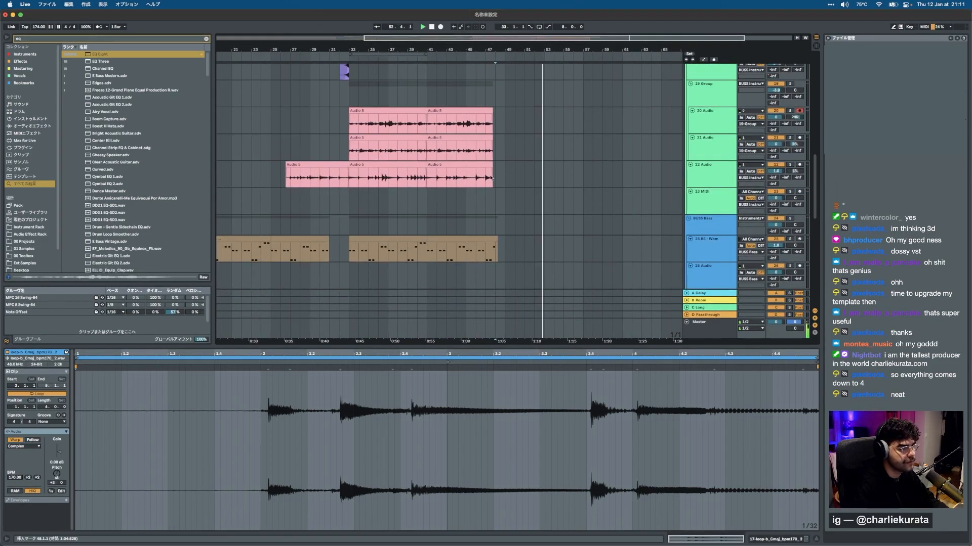
pyautogui.moveTo(492, 165); pyautogui.dragTo(593, 165)
pyautogui.click(481, 180)
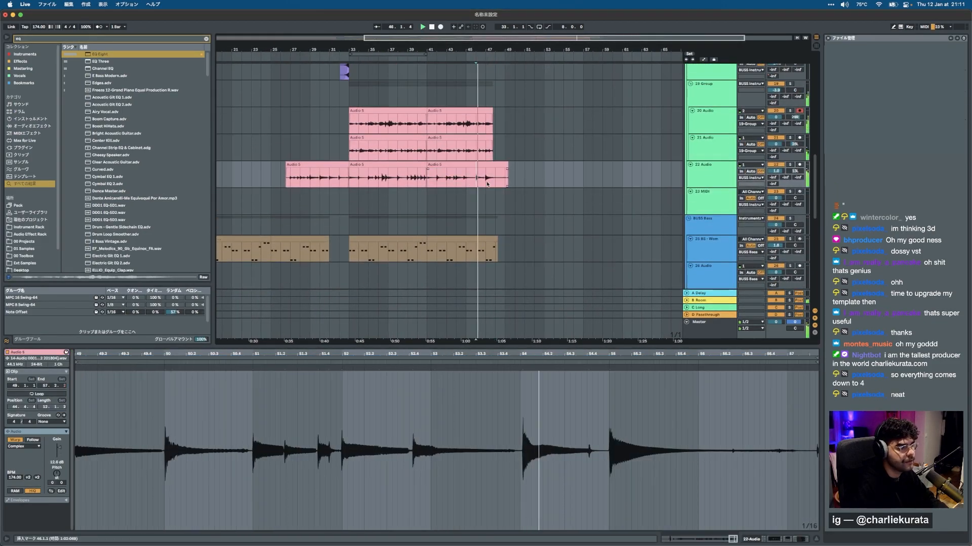
pyautogui.scroll(3, 489, 183)
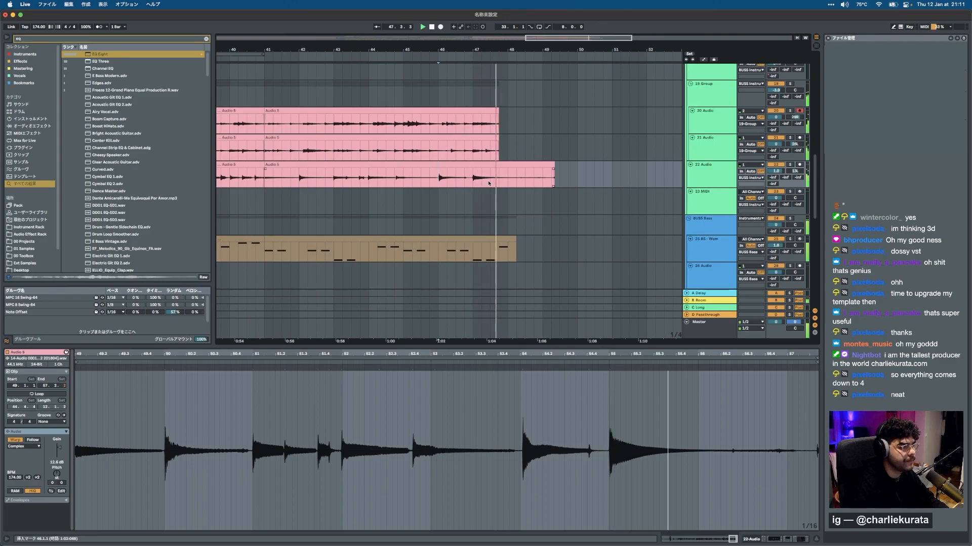
# Duplicate bars 47 to 49 of the 22 Audio track to bar 49.
pyautogui.moveTo(489, 183); pyautogui.dragTo(545, 177)
pyautogui.press('super+d')
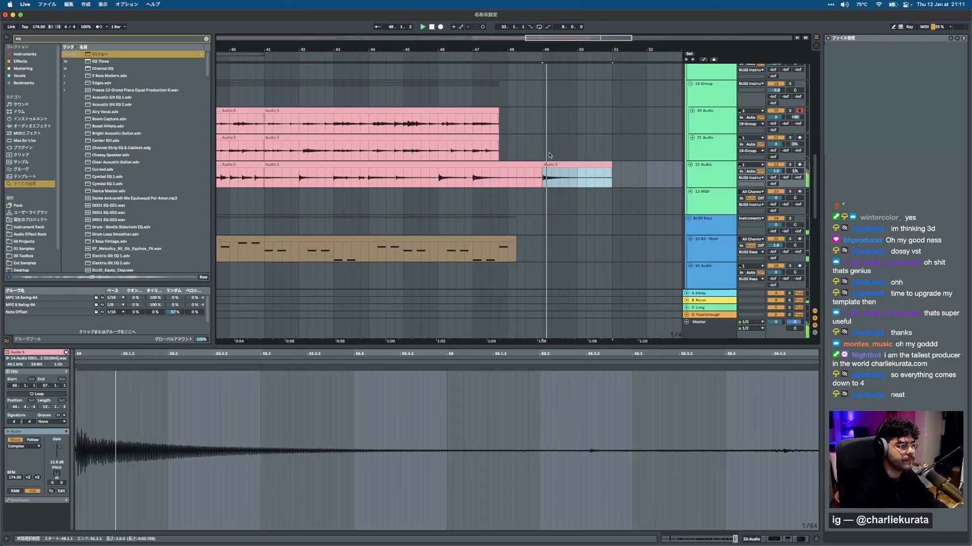
pyautogui.press('space')
# Turn off warping for the duplicated 22 Audio clip, transpose it up 8 semitones and play it.
pyautogui.click(33, 455)
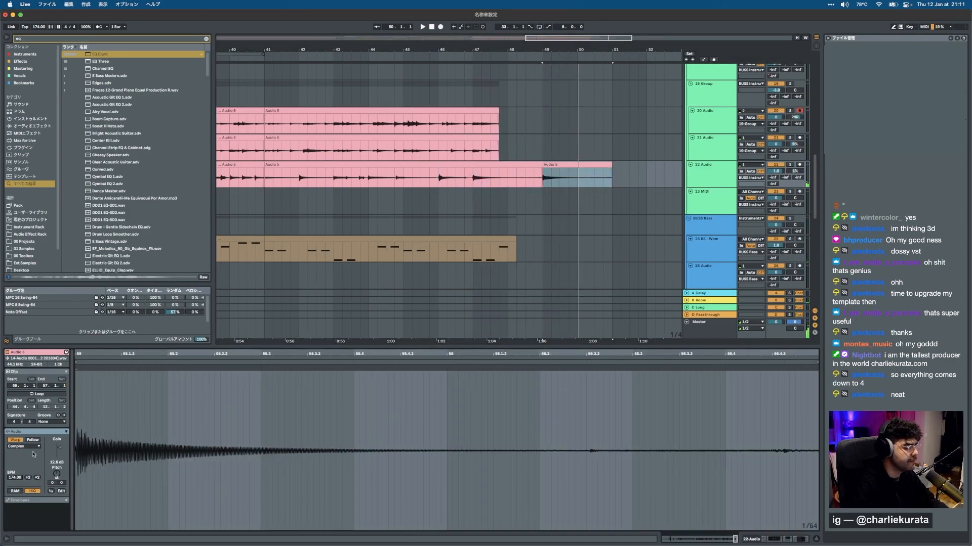
pyautogui.click(19, 440)
pyautogui.moveTo(56, 476); pyautogui.dragTo(56, 473)
pyautogui.press('space')
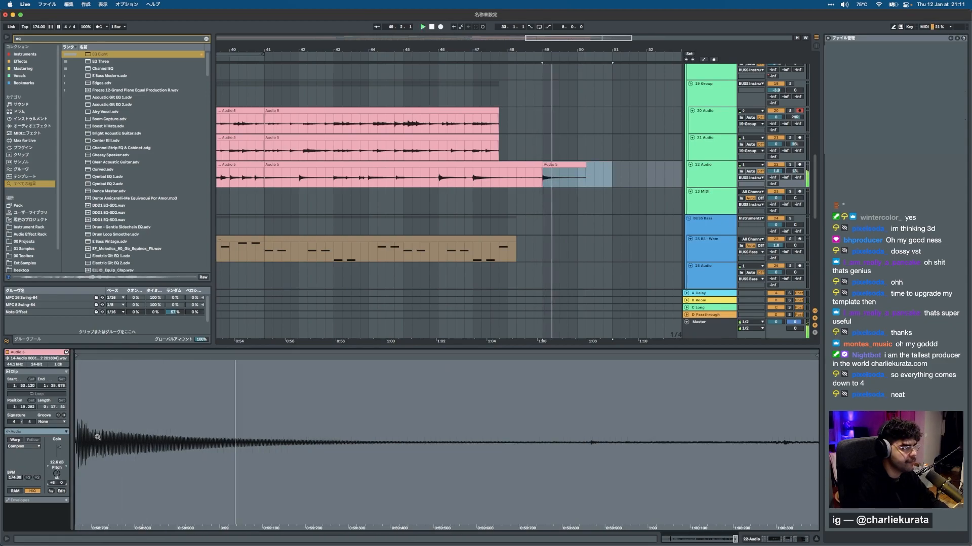
# Move the transposed 22 Audio clip one beat earlier to bar 48.4 and play it.
pyautogui.click(566, 165)
pyautogui.press('space')
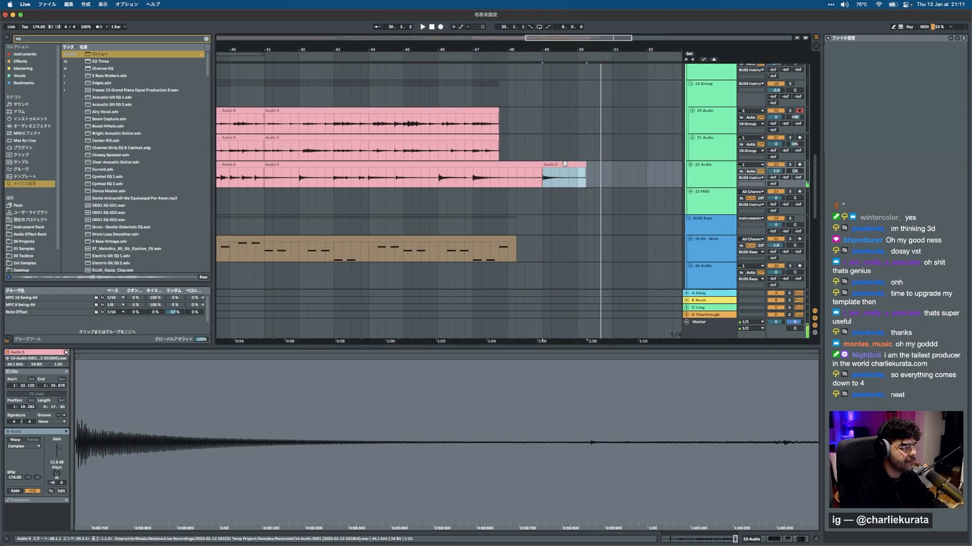
pyautogui.moveTo(565, 165); pyautogui.dragTo(557, 166)
pyautogui.press('space')
# Try deleting the blue track 17 loop's tail from bar 48.4 to 51.4 and play back the ending.
pyautogui.scroll(8, 526, 248)
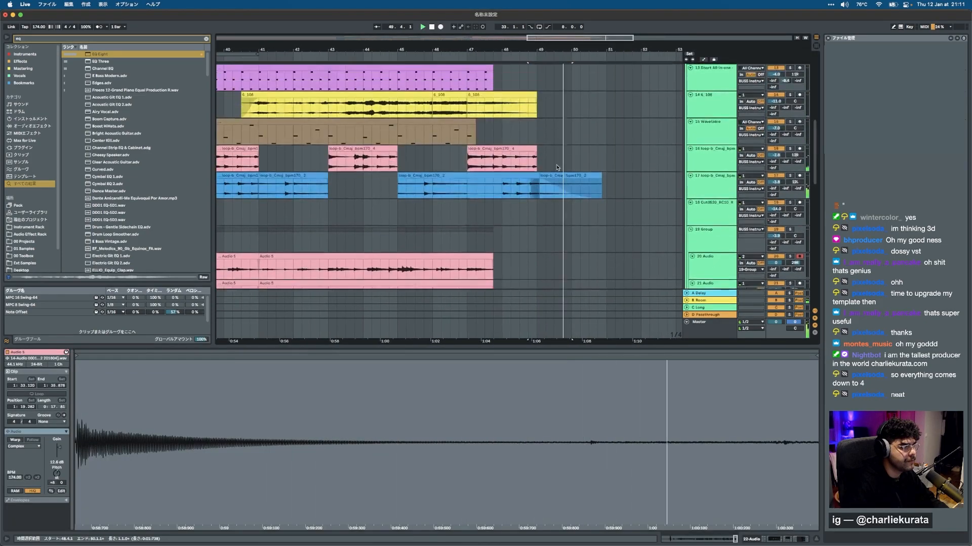
pyautogui.moveTo(527, 248); pyautogui.dragTo(633, 237)
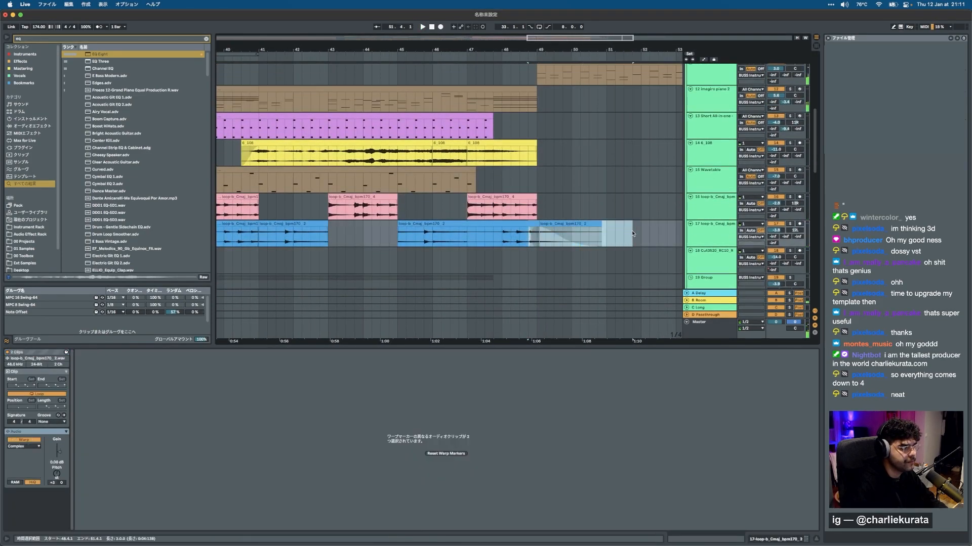
pyautogui.press('Delete')
pyautogui.click(491, 239)
pyautogui.scroll(-5, 486, 218)
pyautogui.press('space')
pyautogui.scroll(3, 479, 188)
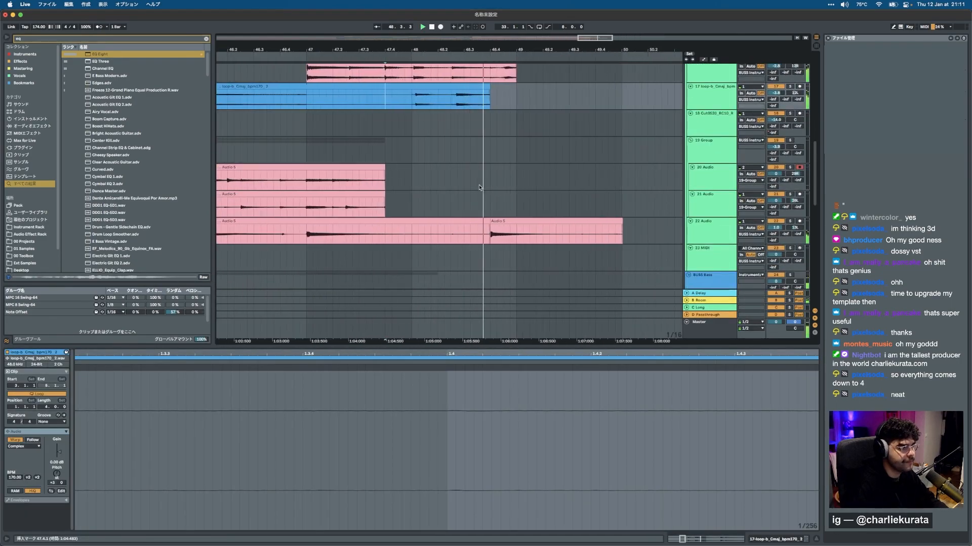
# Undo the loop tail deletion and the latest 22 Audio tail edits, and replay the section from about bar 43.
pyautogui.press('space')
pyautogui.press('super+z')
pyautogui.press('super+z')
pyautogui.press('super+z')
pyautogui.press('super+z')
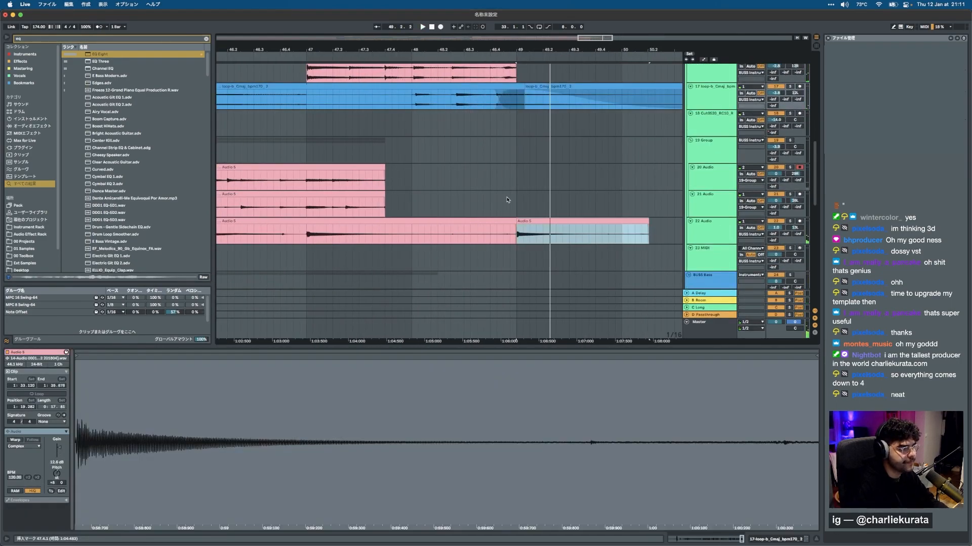
pyautogui.scroll(-4, 511, 202)
pyautogui.click(377, 123)
pyautogui.press('space')
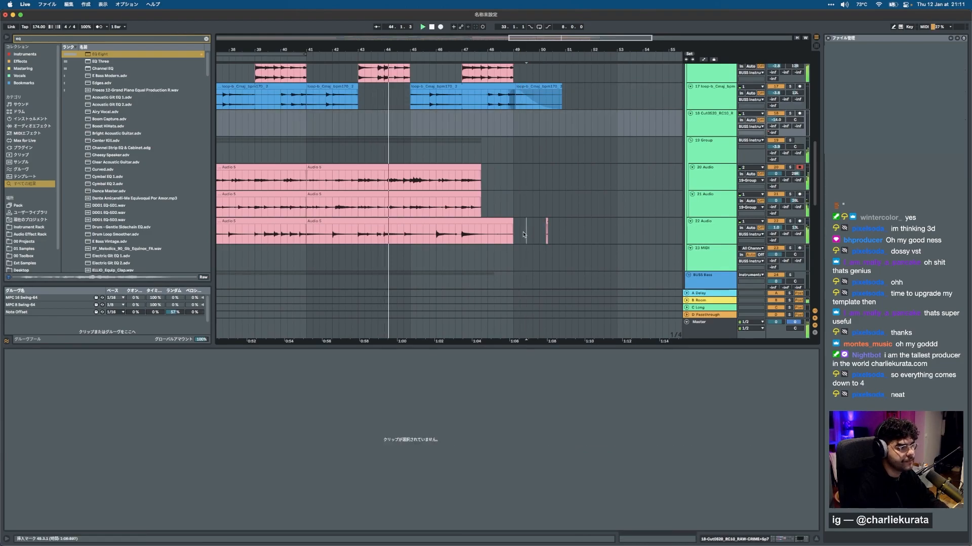
# Delete the leftover 22 Audio fragment near bar 50, after the end of the main clip.
pyautogui.moveTo(525, 233); pyautogui.dragTo(573, 234)
pyautogui.press('Delete')
pyautogui.click(510, 221)
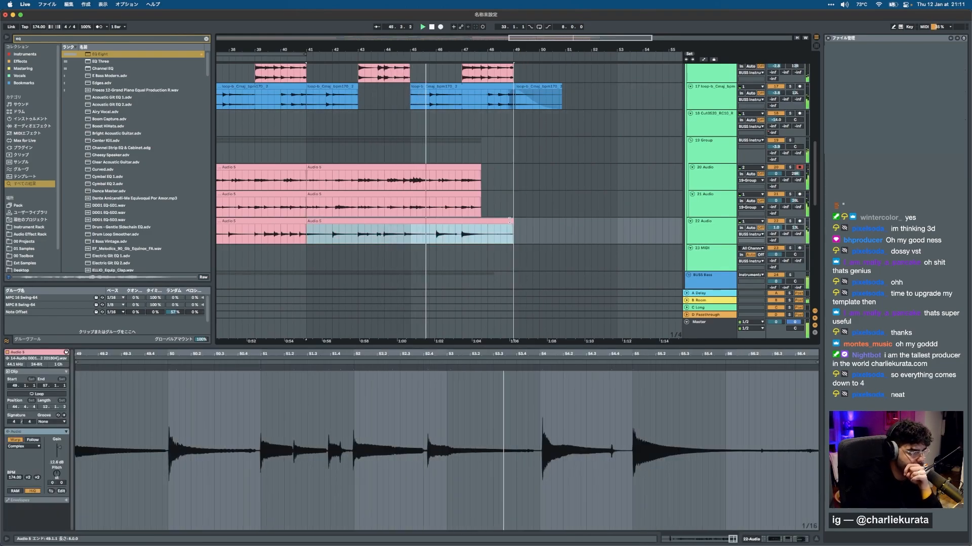
# Duplicate the rim hit segment starting at bar 47.1.1 on the track 30 rim_cardboard lane and play it back.
pyautogui.scroll(5, 494, 212)
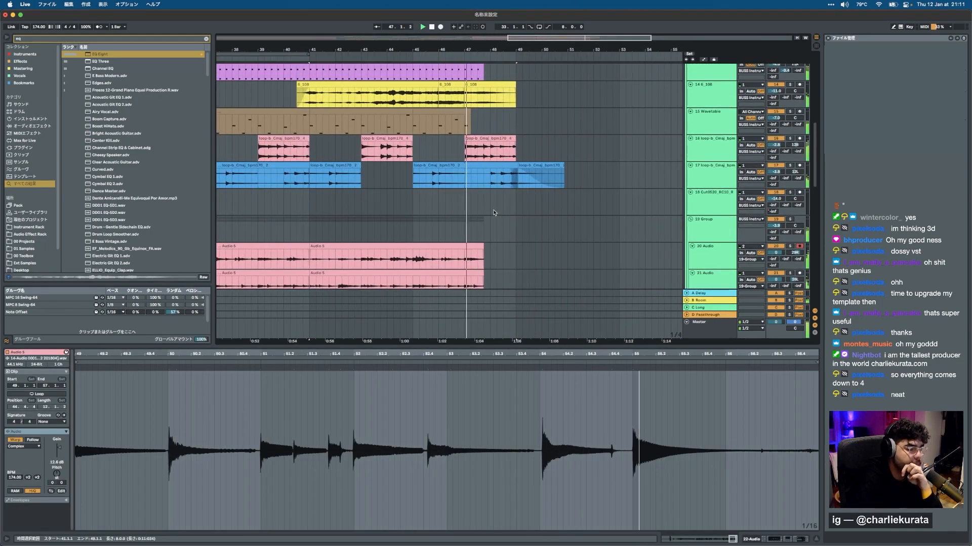
pyautogui.scroll(-10, 493, 213)
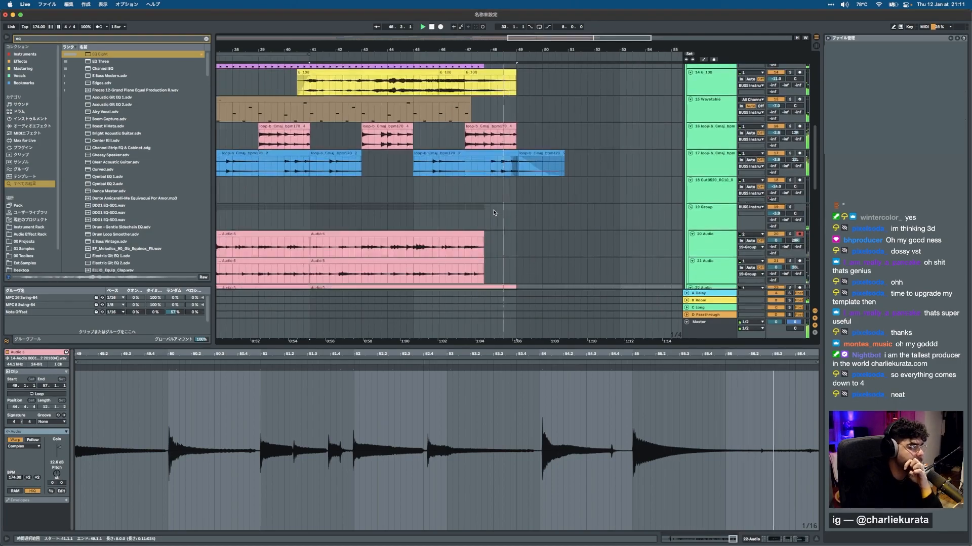
pyautogui.scroll(3, 485, 210)
pyautogui.scroll(5, 482, 207)
pyautogui.scroll(5, 477, 200)
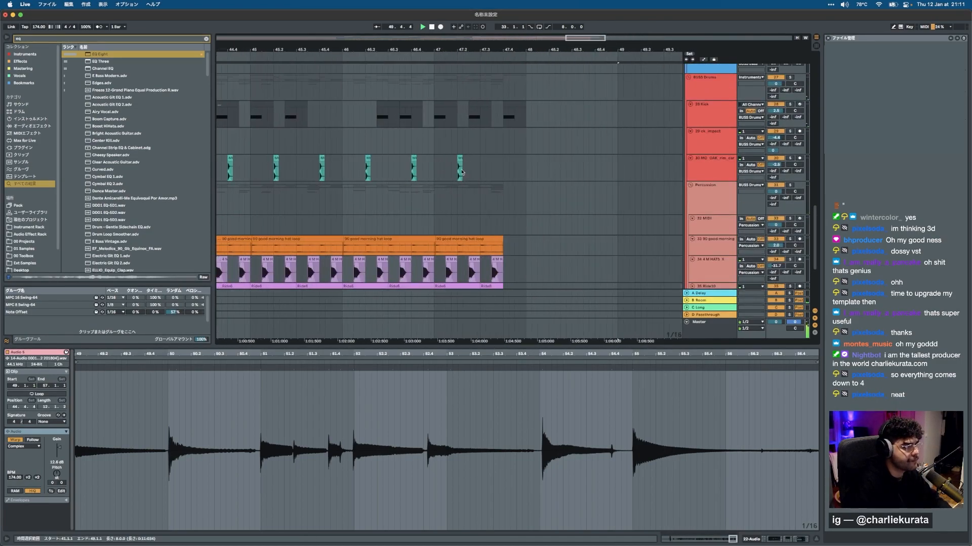
pyautogui.moveTo(433, 171); pyautogui.dragTo(461, 168)
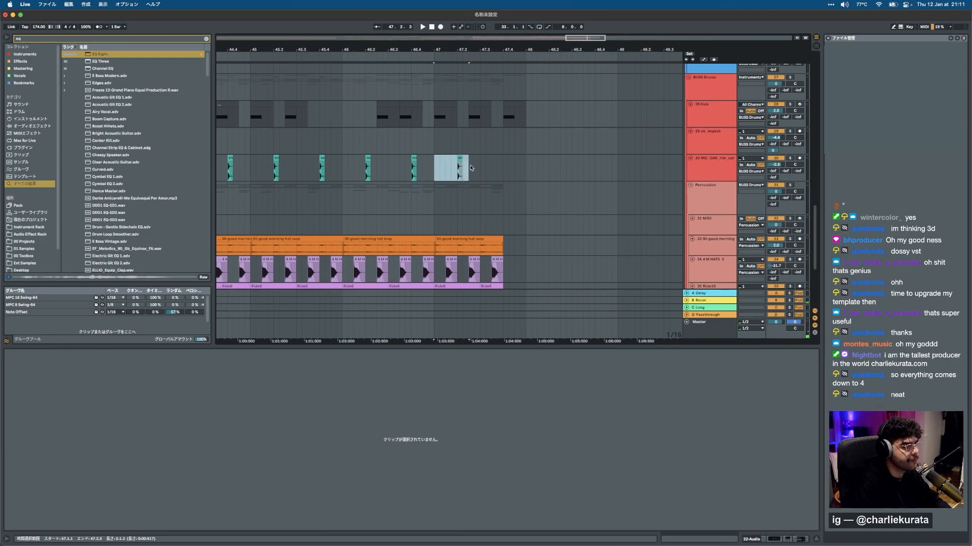
pyautogui.press('super+d')
pyautogui.click(429, 169)
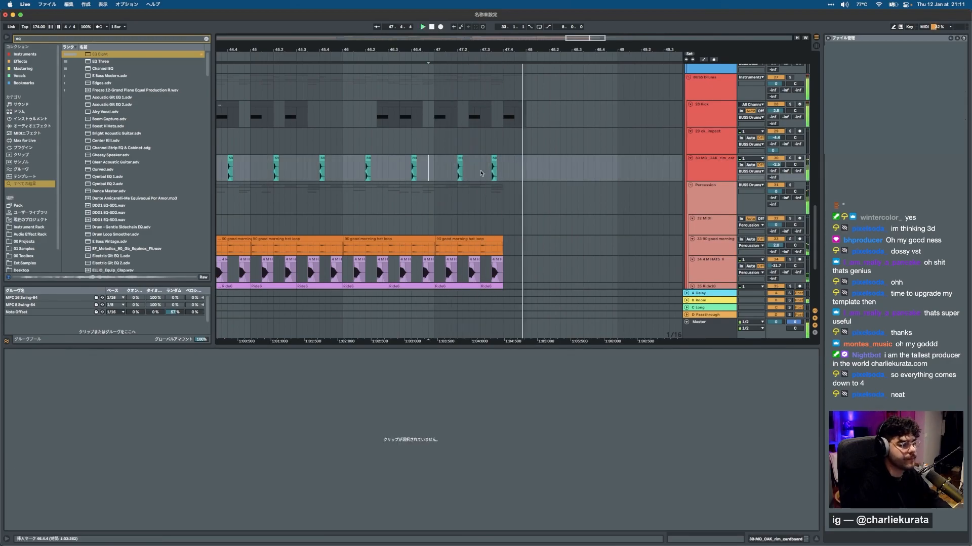
# Examine the percussion, audio and instrument tracks around the second drop's ending and outro during playback.
pyautogui.scroll(-5, 511, 202)
pyautogui.scroll(-3, 518, 206)
pyautogui.scroll(-6, 519, 206)
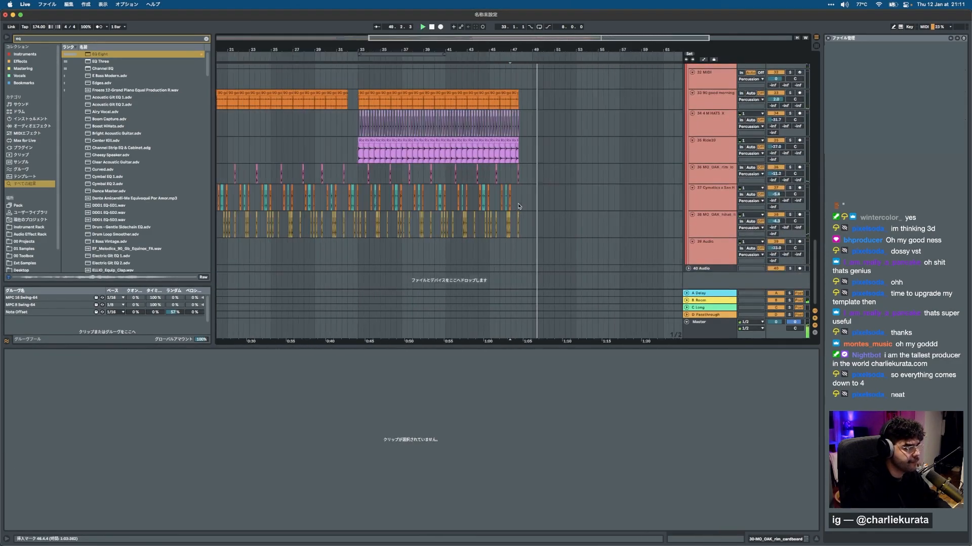
pyautogui.scroll(2, 519, 206)
pyautogui.scroll(10, 519, 206)
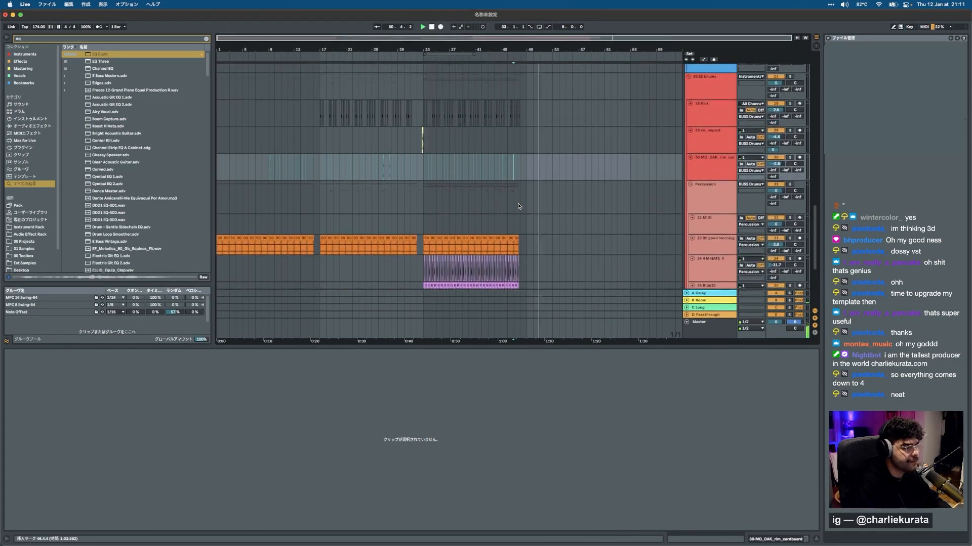
pyautogui.scroll(8, 553, 186)
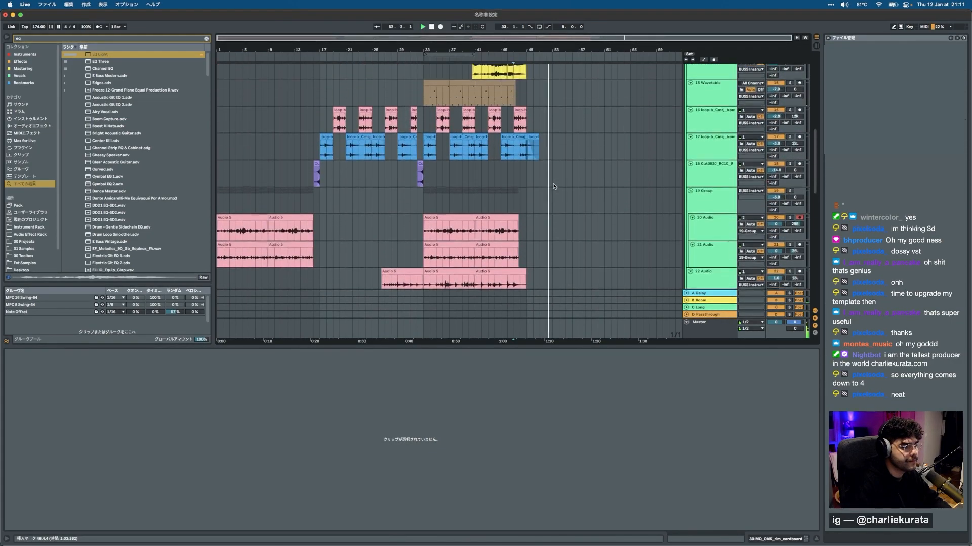
pyautogui.scroll(3, 540, 170)
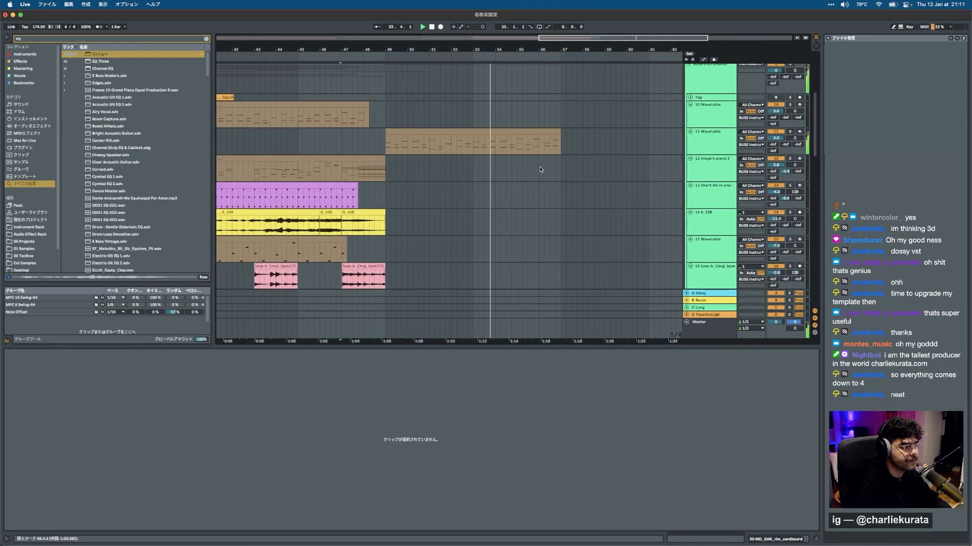
pyautogui.scroll(3, 540, 170)
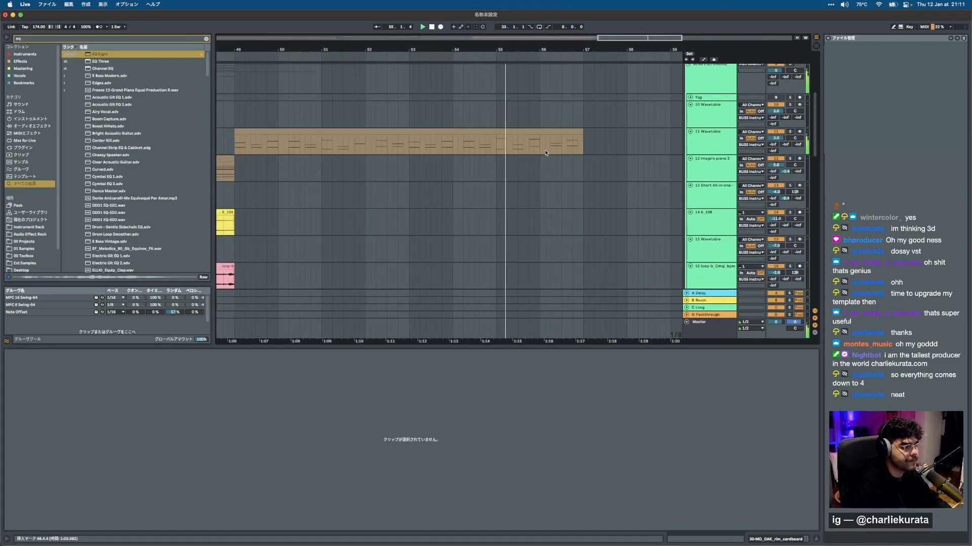
# Remove the last bar of the 11 Wavetable outro clip, from bar 56 onward.
pyautogui.moveTo(545, 153); pyautogui.dragTo(601, 151)
pyautogui.scroll(-6, 591, 142)
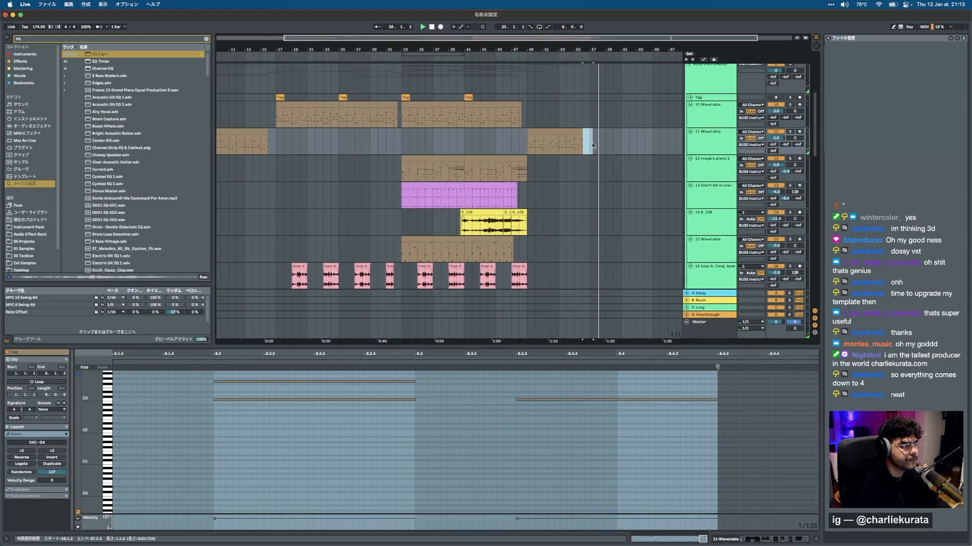
pyautogui.click(604, 144)
# Save the Live set as 23_0112 - bw4 in the 00 Projects folder, accepting the media file copy options.
pyautogui.press('super+s')
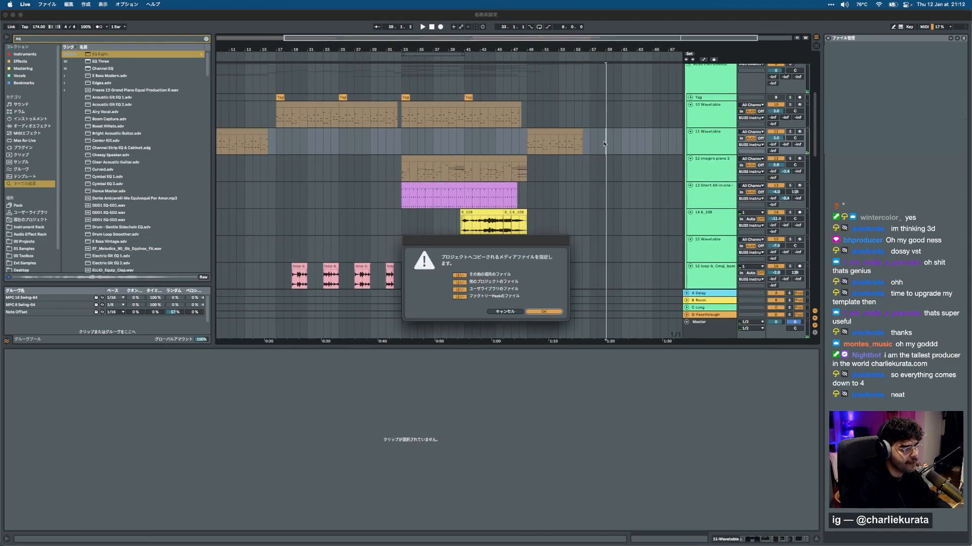
pyautogui.press('Return')
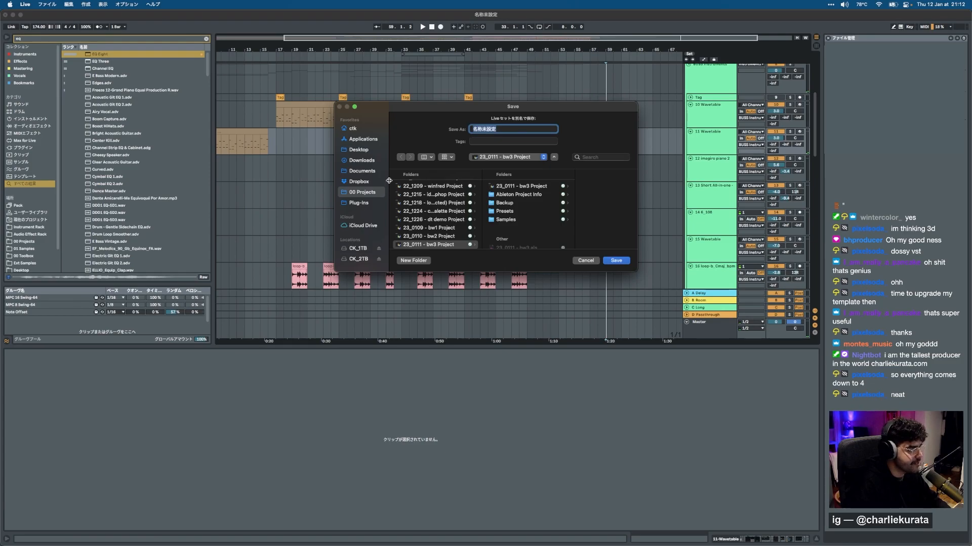
pyautogui.click(371, 194)
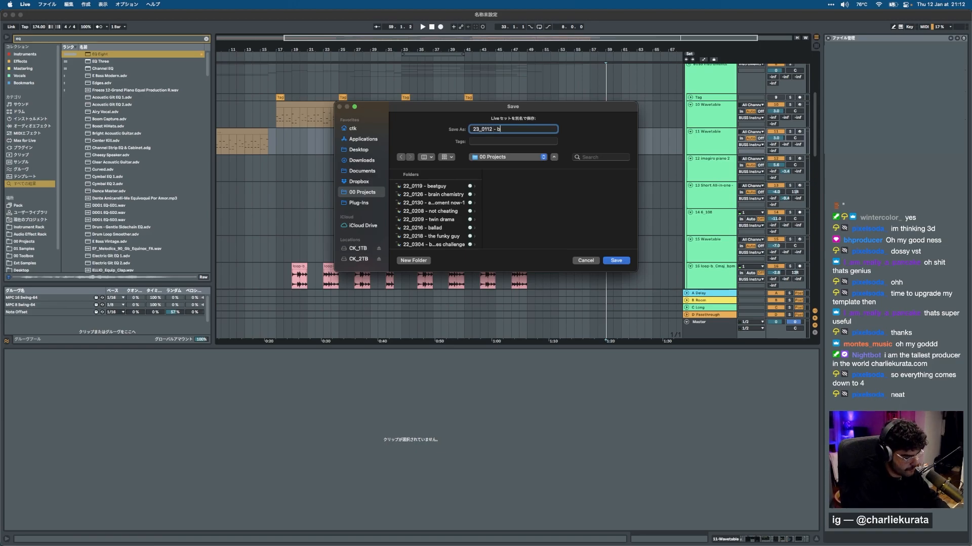
pyautogui.press('Return')
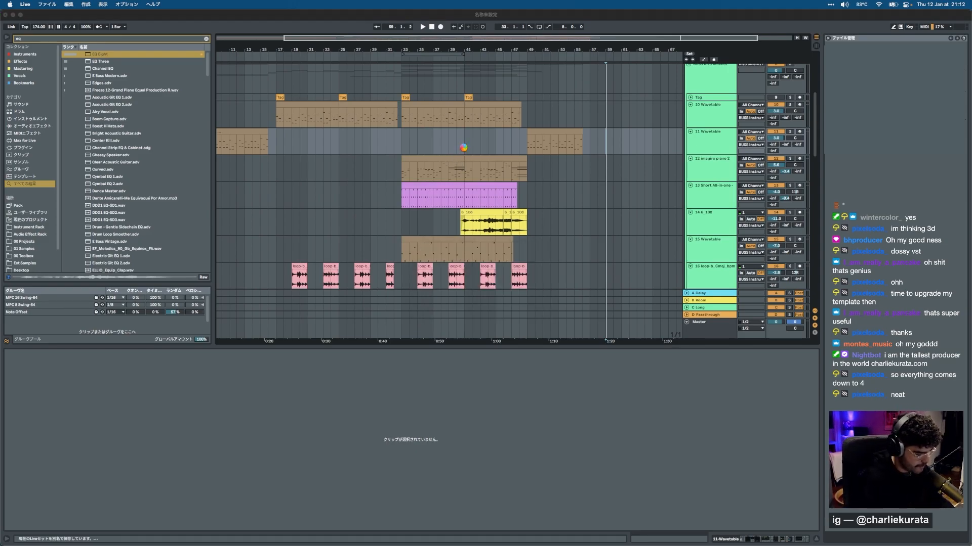
pyautogui.click(463, 148)
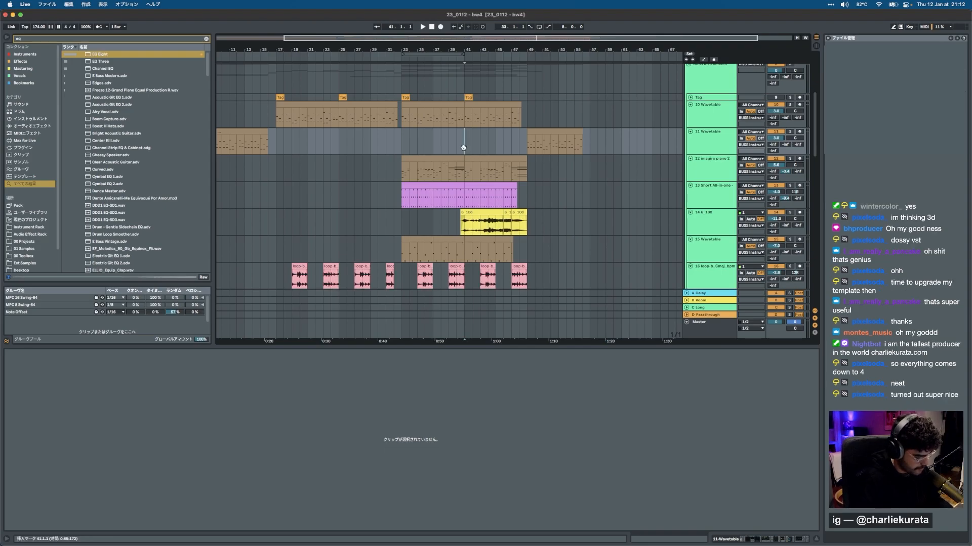
pyautogui.press('Return')
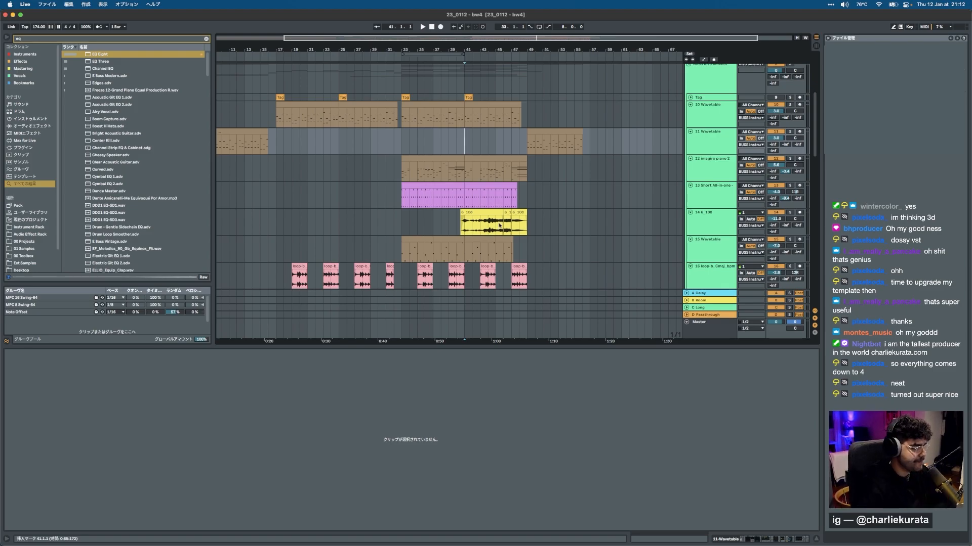
# Hide the clip detail view and look over the full arrangement across all tracks.
pyautogui.press('super+alt+l')
pyautogui.scroll(-6, 402, 317)
pyautogui.hscroll(-3, 402, 317)
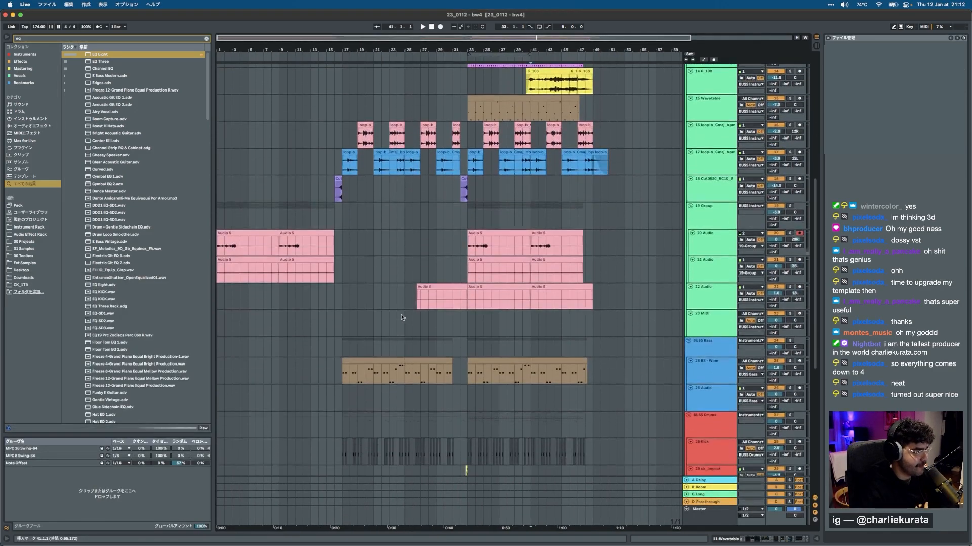
pyautogui.scroll(-5, 402, 317)
pyautogui.scroll(12, 402, 317)
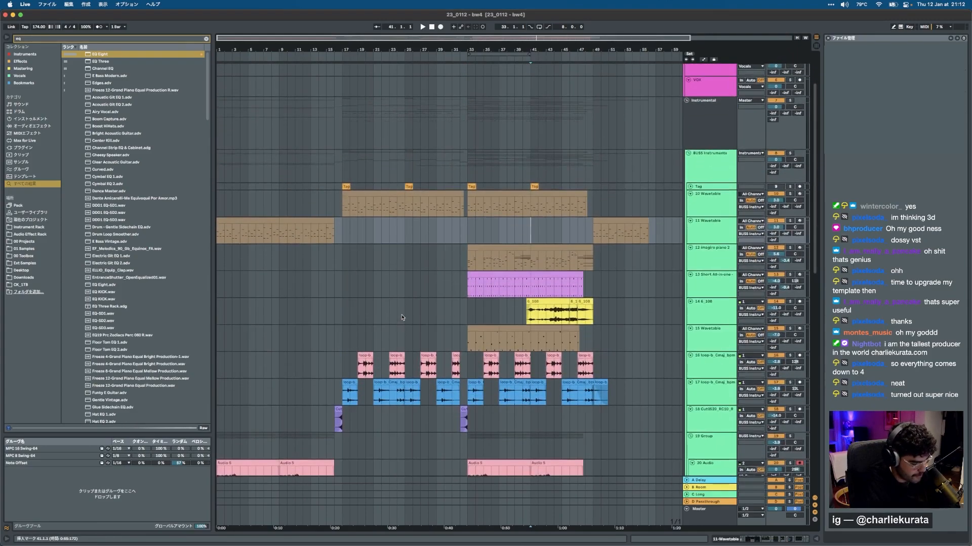